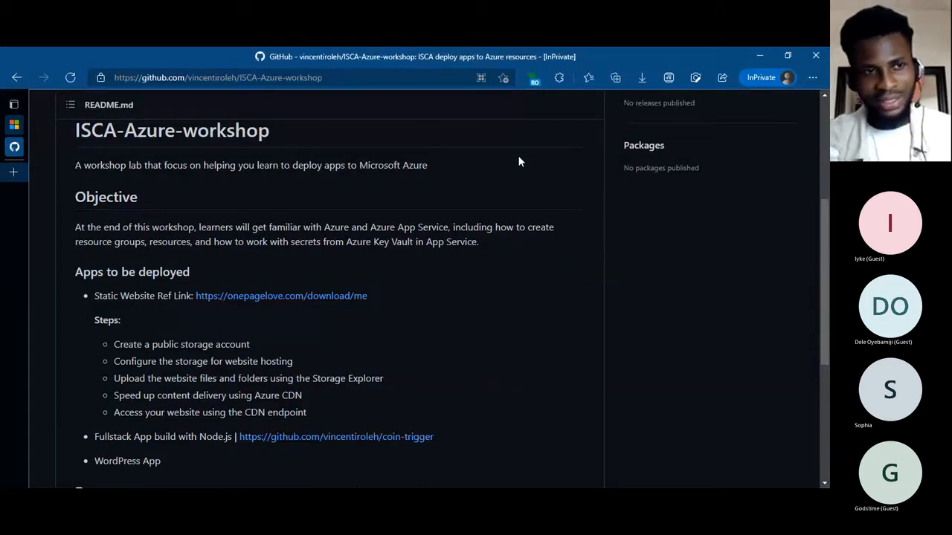
Switch from the GitHub README to the 'Create Your Azure Free Account' tab
{"action": "left_click", "coordinate": [14, 124]}
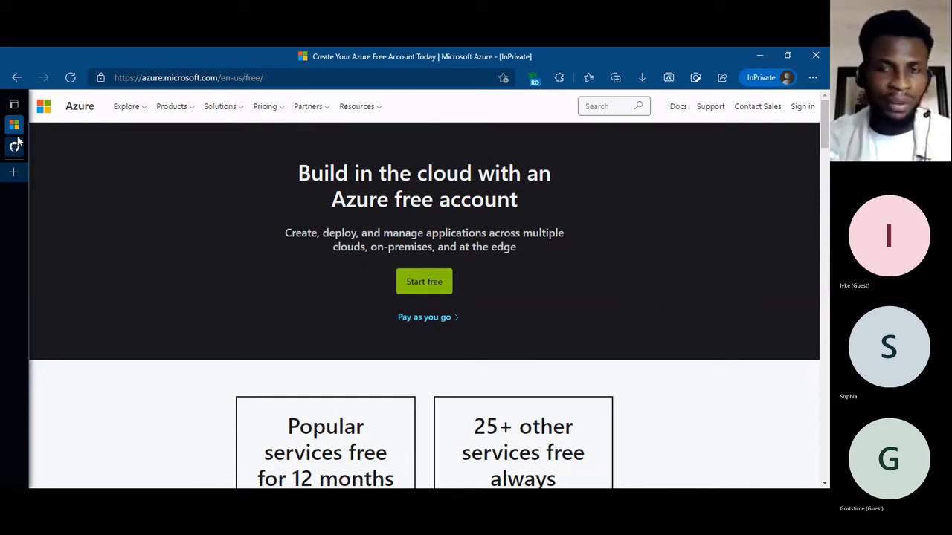
{"action": "left_click", "coordinate": [14, 145]}
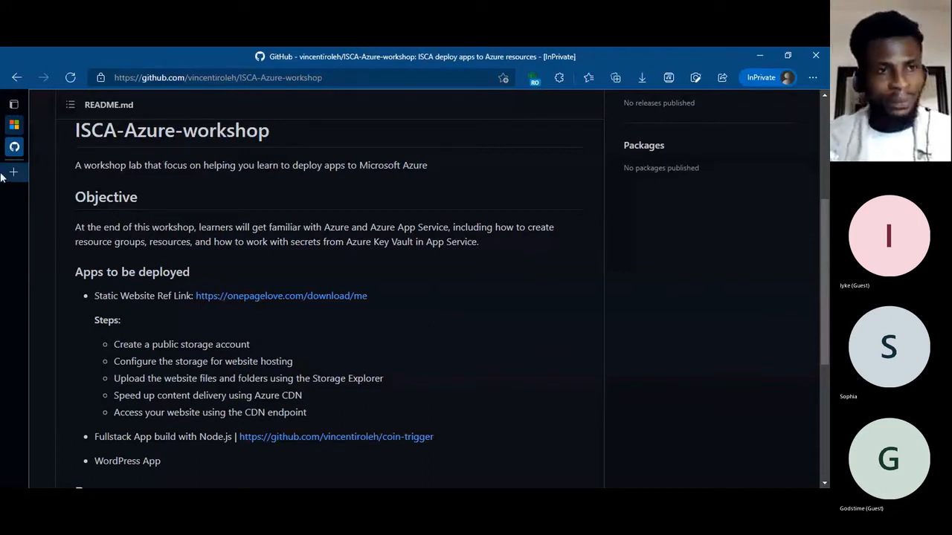
{"action": "mouse_move", "coordinate": [21, 129]}
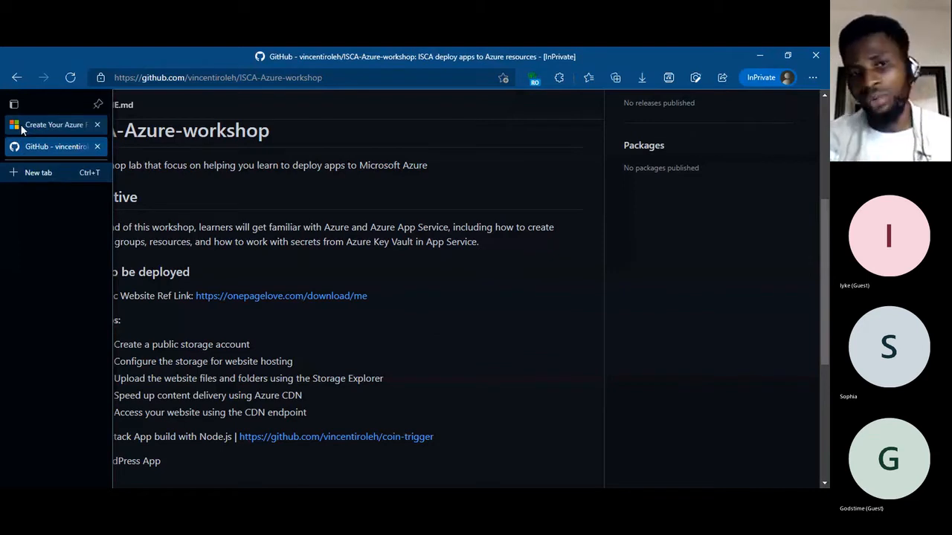
{"action": "left_click", "coordinate": [52, 125]}
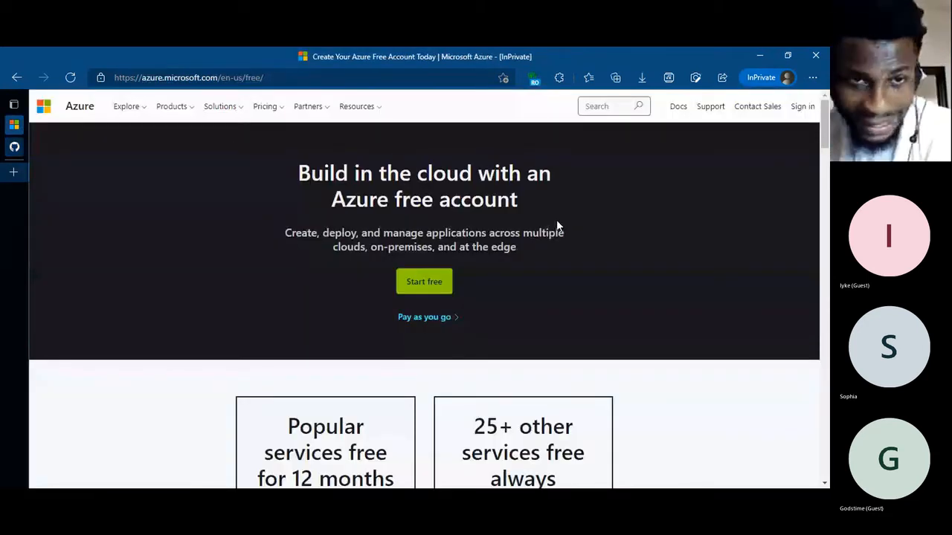
{"action": "left_click", "coordinate": [351, 77]}
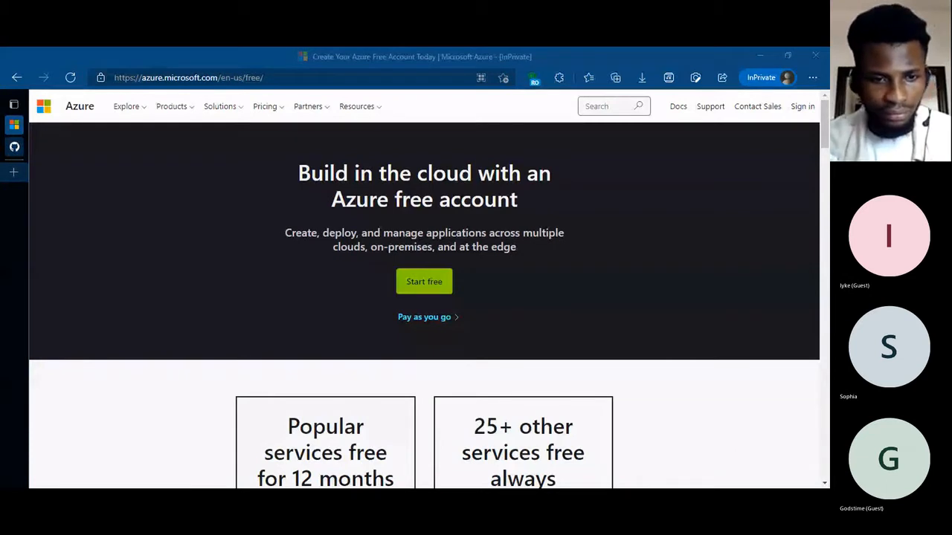
{"action": "key", "text": "alt+Tab"}
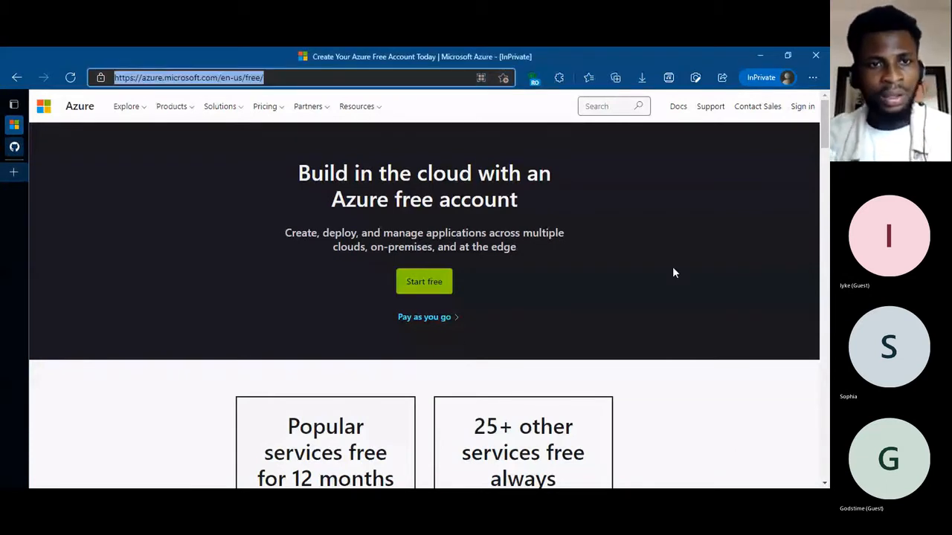
{"action": "left_click", "coordinate": [672, 268]}
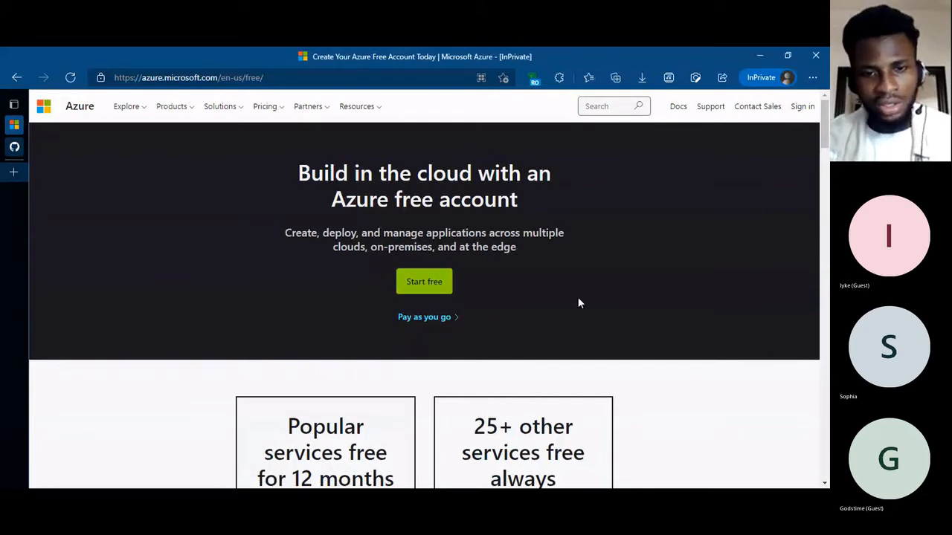
{"action": "scroll", "coordinate": [617, 310], "scroll_direction": "down", "scroll_amount": 2}
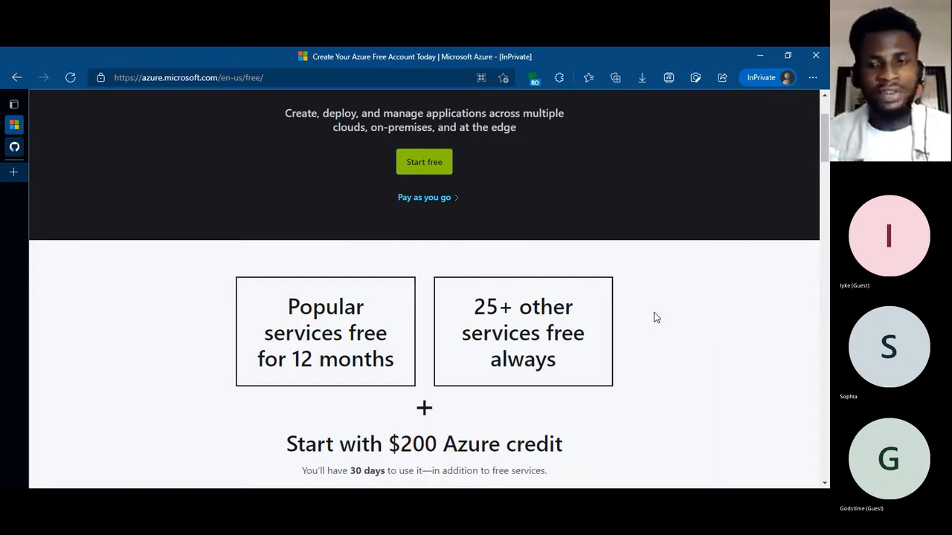
{"action": "scroll", "coordinate": [655, 316], "scroll_direction": "down", "scroll_amount": 1}
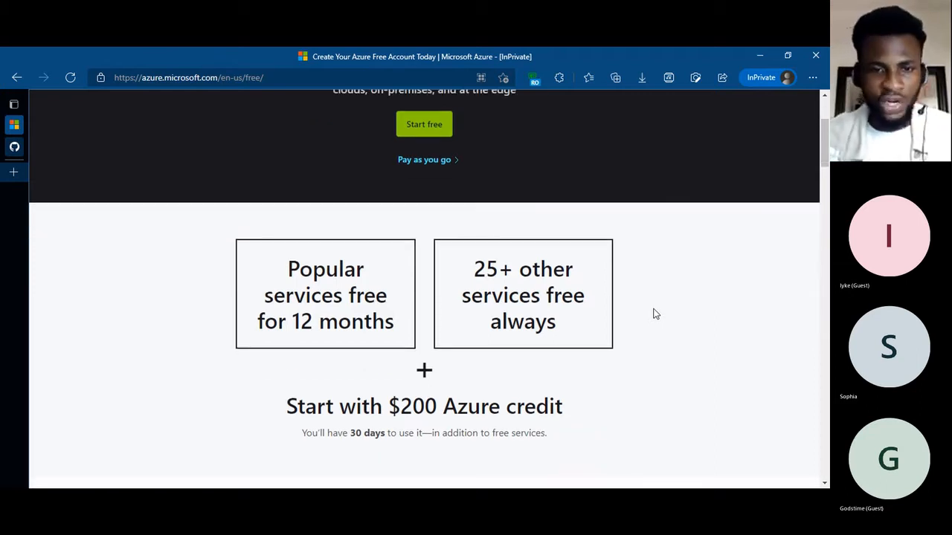
{"action": "scroll", "coordinate": [655, 316], "scroll_direction": "down", "scroll_amount": 2}
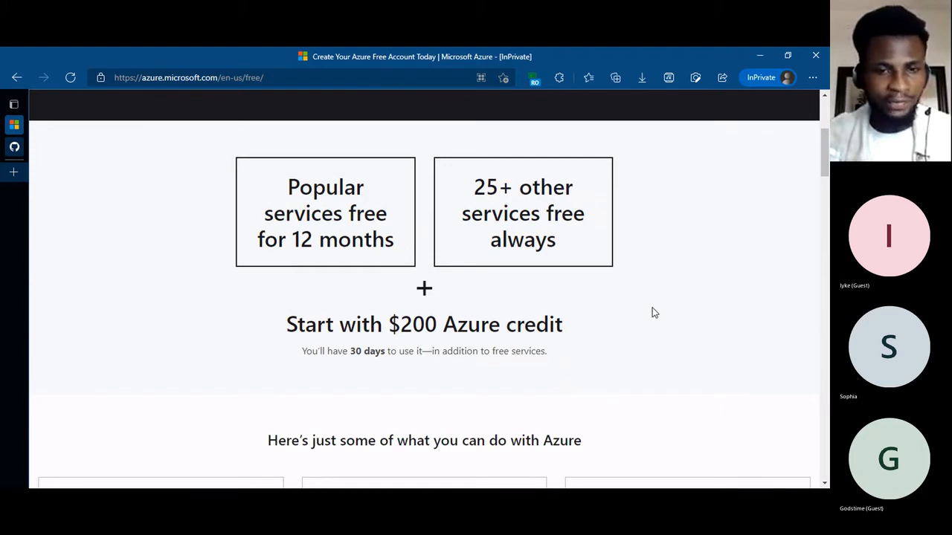
{"action": "scroll", "coordinate": [654, 313], "scroll_direction": "up", "scroll_amount": 5}
{"action": "scroll", "coordinate": [654, 313], "scroll_direction": "down", "scroll_amount": 2}
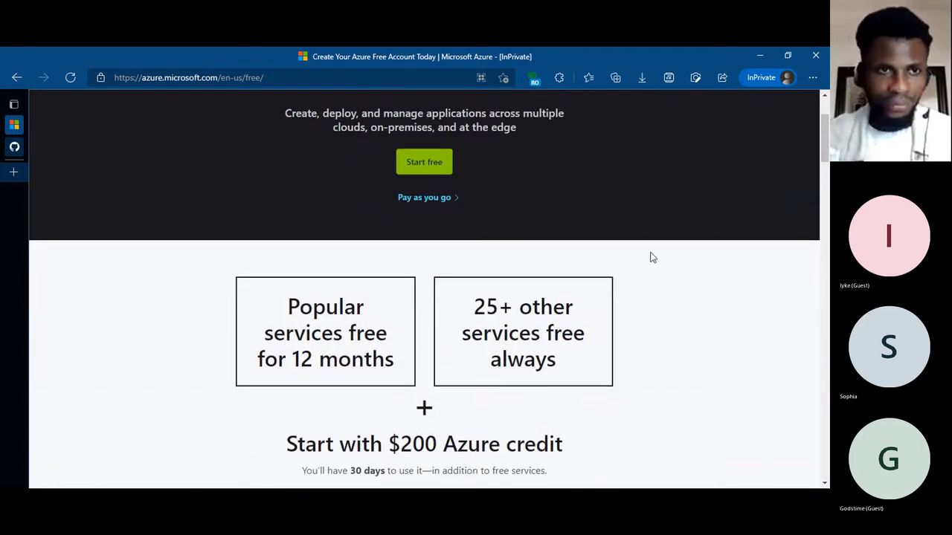
{"action": "scroll", "coordinate": [651, 257], "scroll_direction": "up", "scroll_amount": 2}
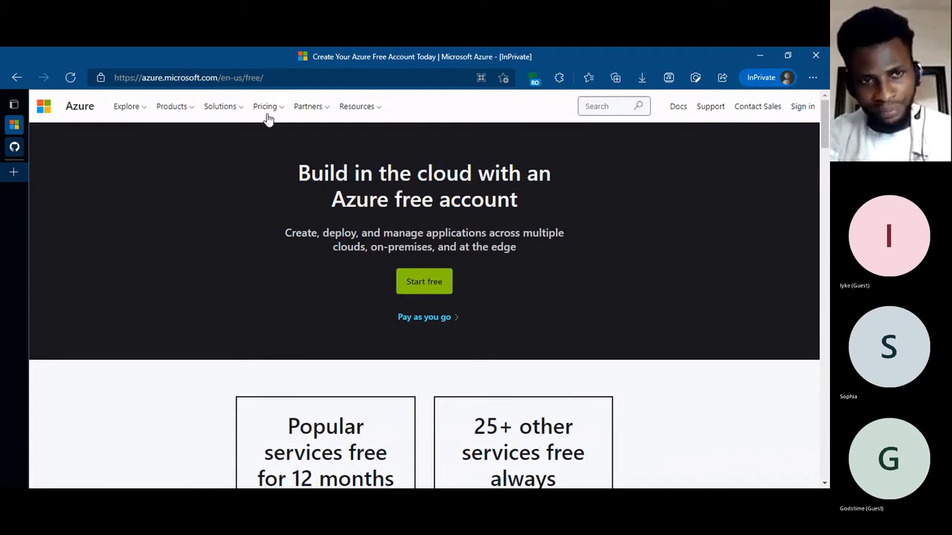
{"action": "left_click", "coordinate": [277, 78]}
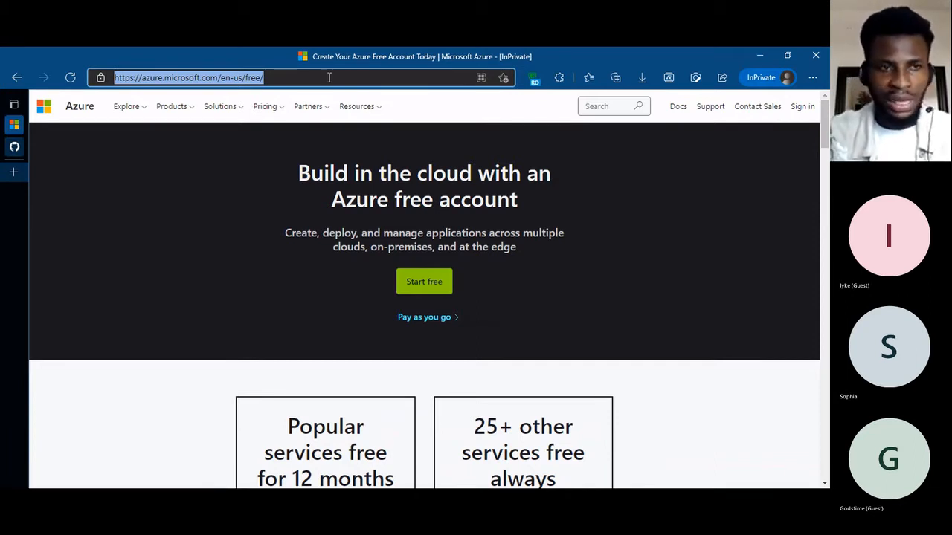
Go to portal.azure.com and sign in with the saved account, choosing to stay signed in
{"action": "type", "text": "por"}
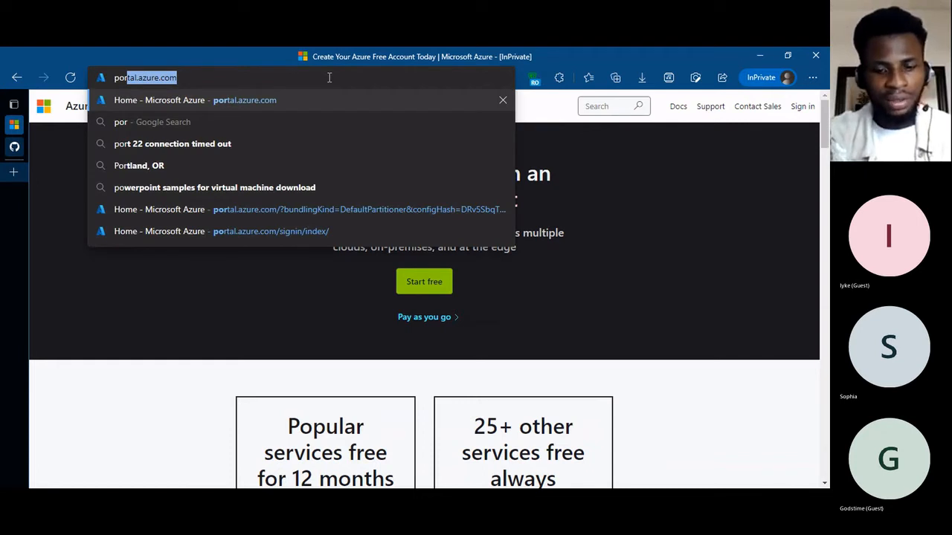
{"action": "type", "text": "tal.azure"}
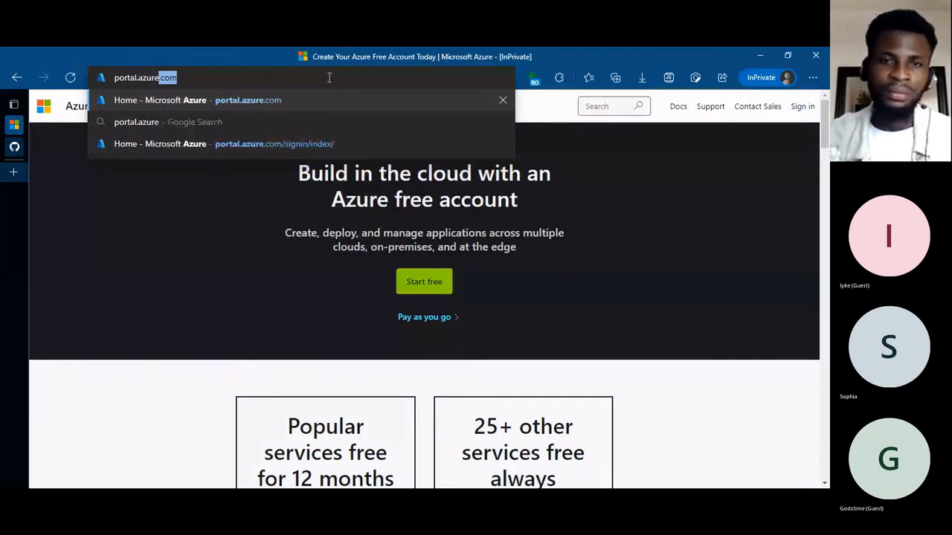
{"action": "type", "text": ".com"}
{"action": "key", "text": "Return"}
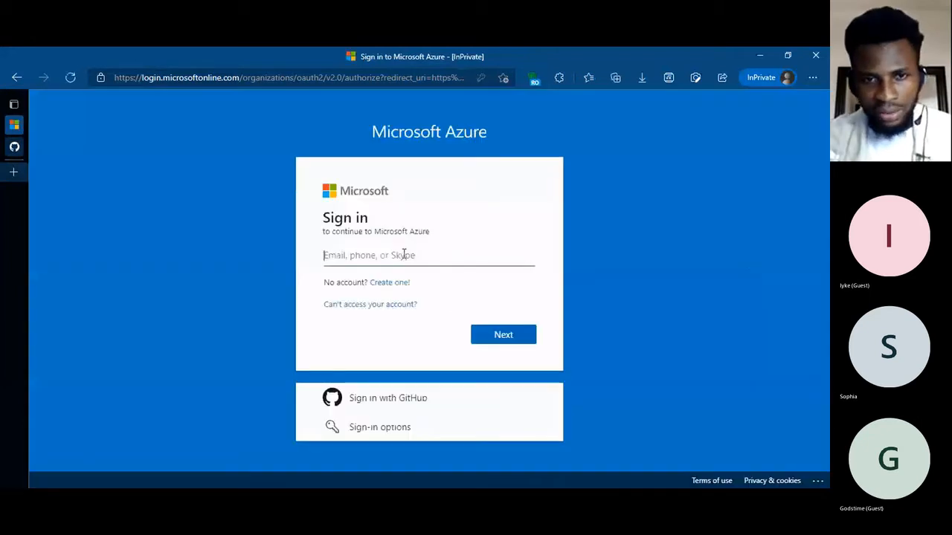
{"action": "left_click", "coordinate": [403, 255]}
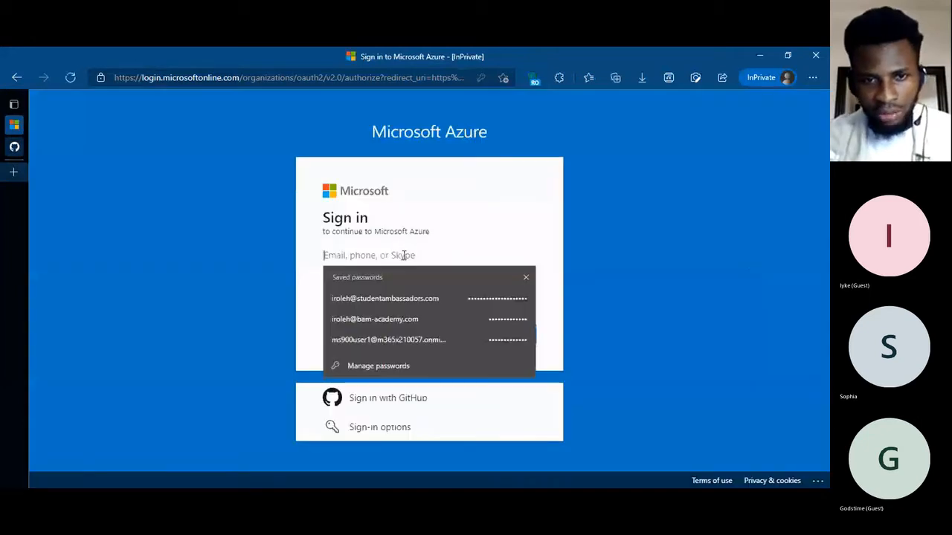
{"action": "left_click", "coordinate": [435, 299]}
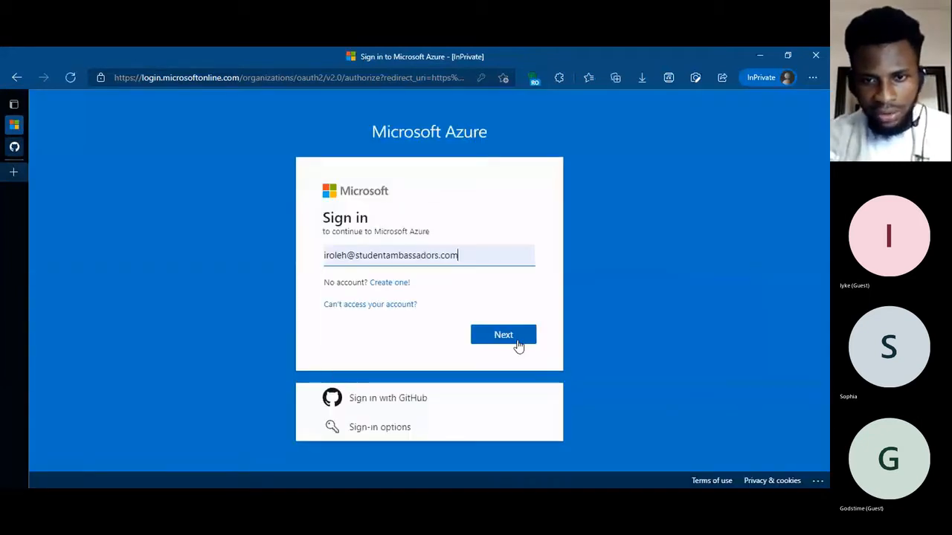
{"action": "left_click", "coordinate": [511, 341]}
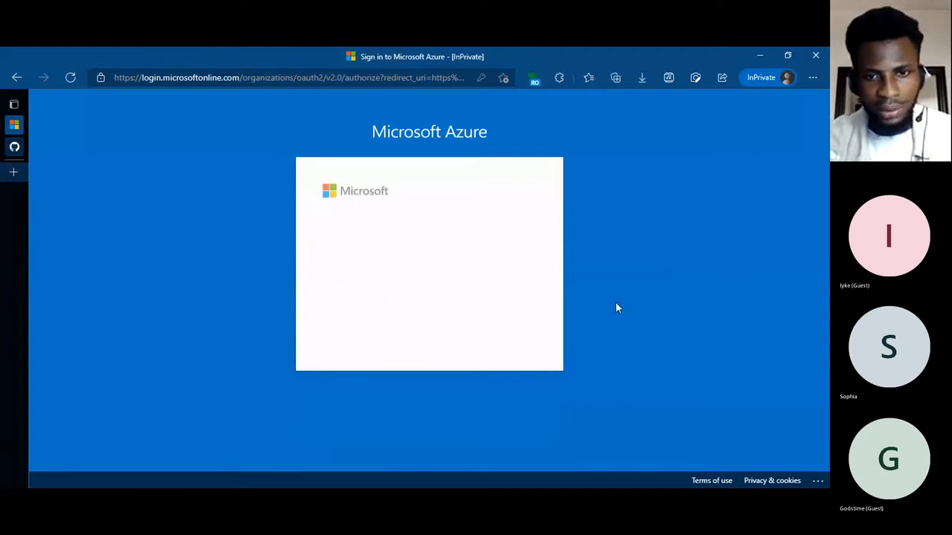
{"action": "left_click", "coordinate": [513, 366]}
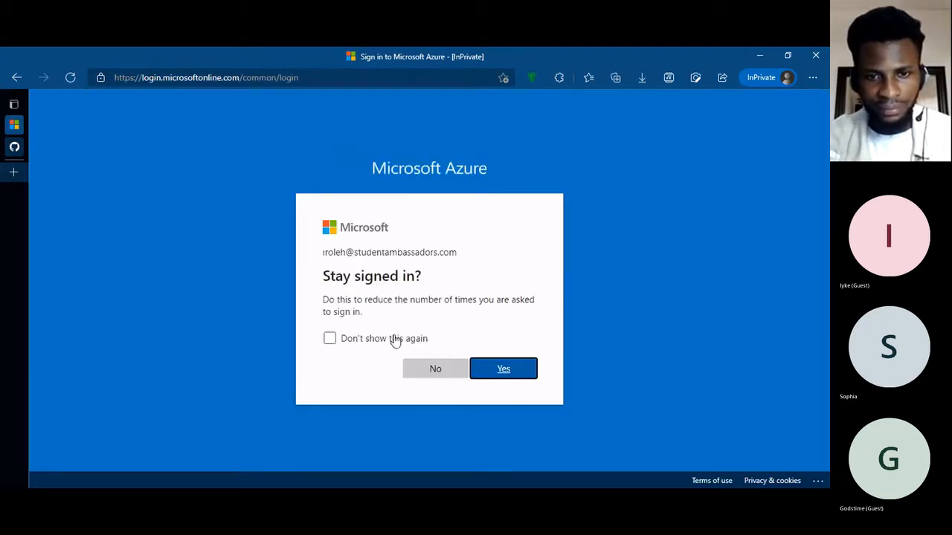
{"action": "left_click", "coordinate": [393, 340]}
{"action": "left_click", "coordinate": [504, 375]}
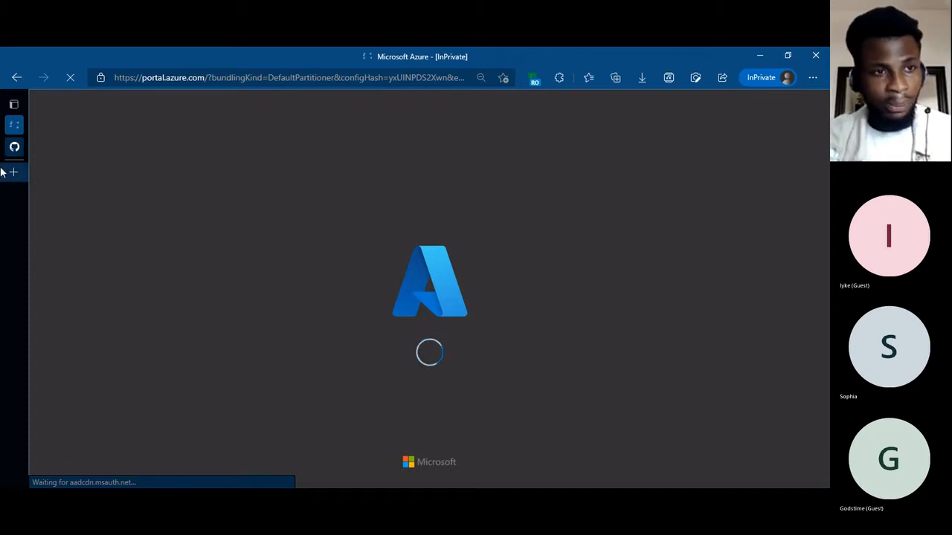
{"action": "mouse_move", "coordinate": [26, 151]}
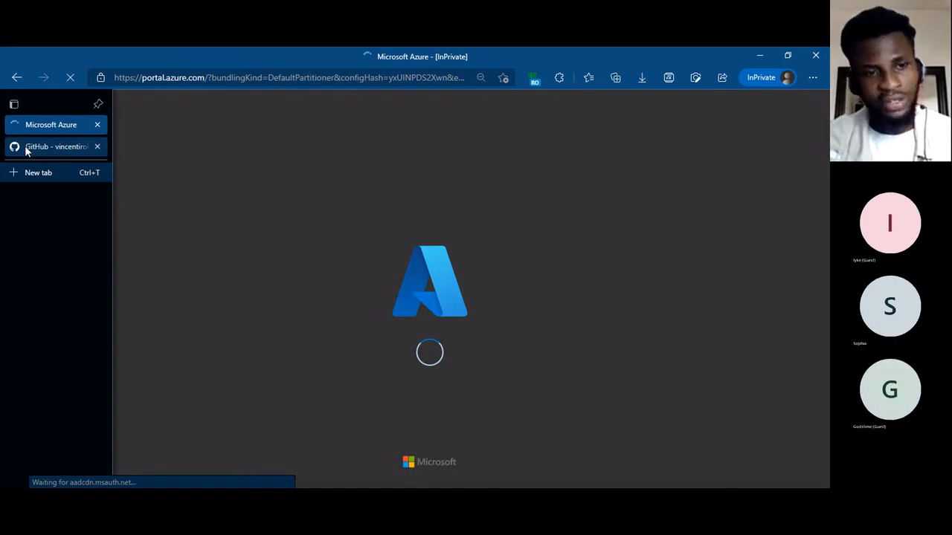
{"action": "left_click", "coordinate": [26, 148]}
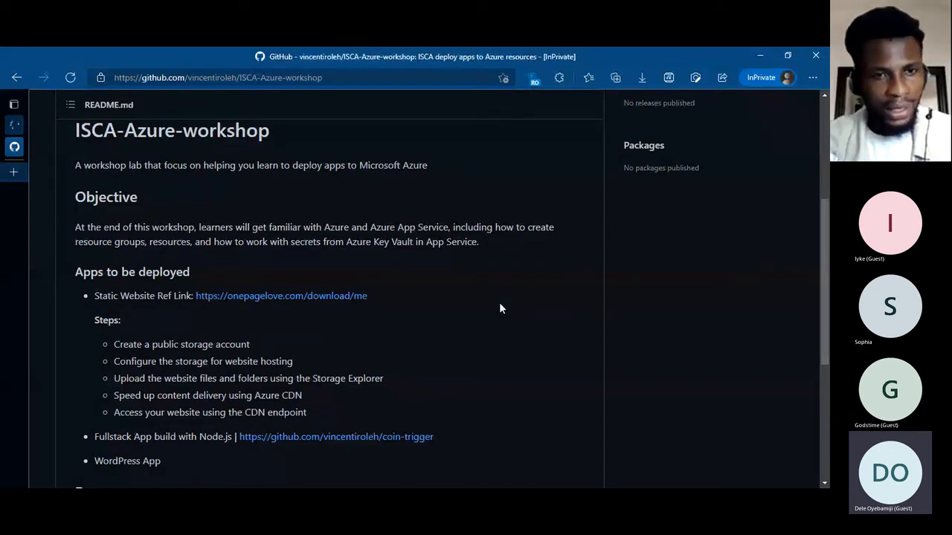
{"action": "scroll", "coordinate": [300, 223], "scroll_direction": "down", "scroll_amount": 1}
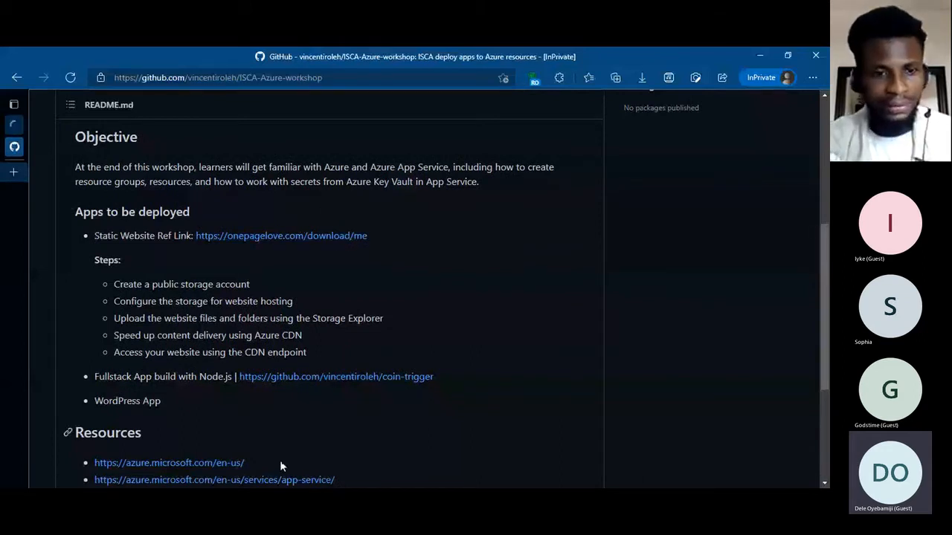
{"action": "left_click", "coordinate": [182, 496]}
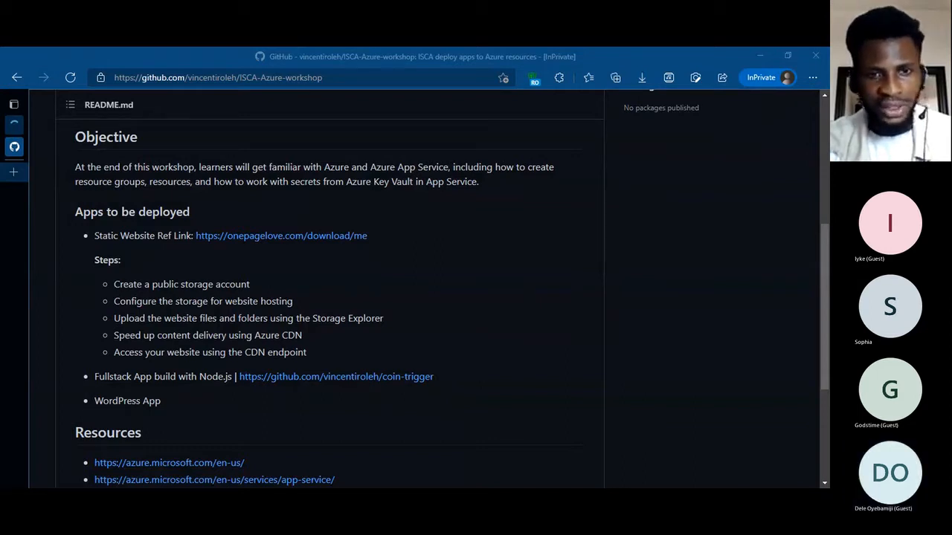
{"action": "right_click", "coordinate": [297, 235]}
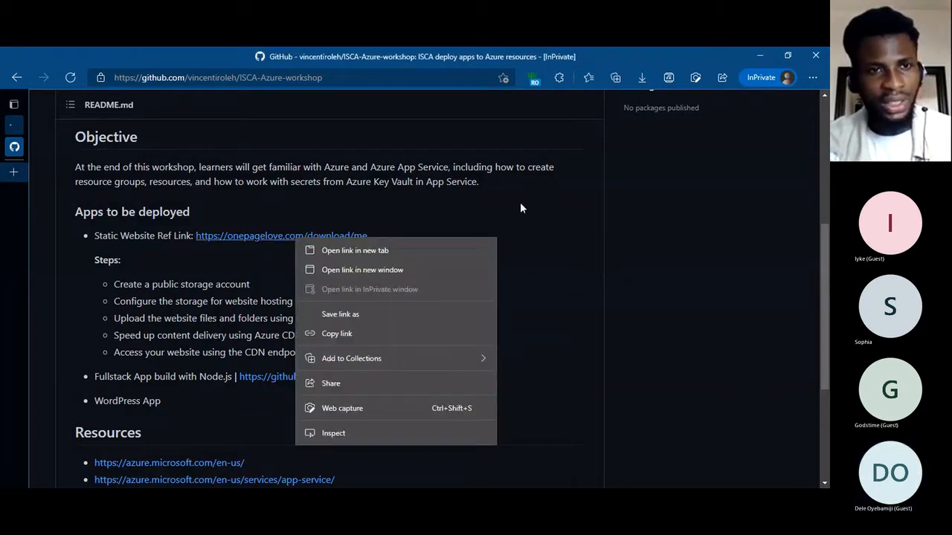
{"action": "left_click", "coordinate": [327, 78]}
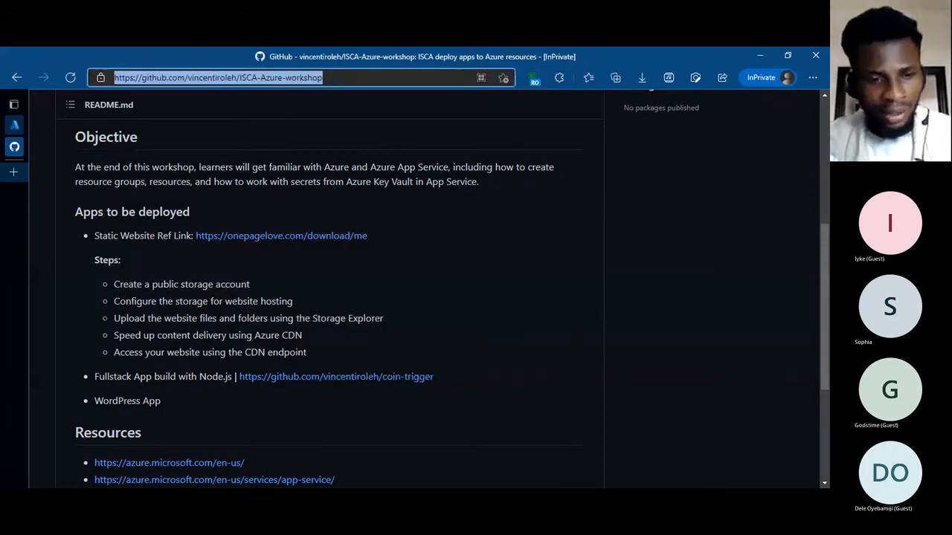
{"action": "left_click", "coordinate": [694, 457]}
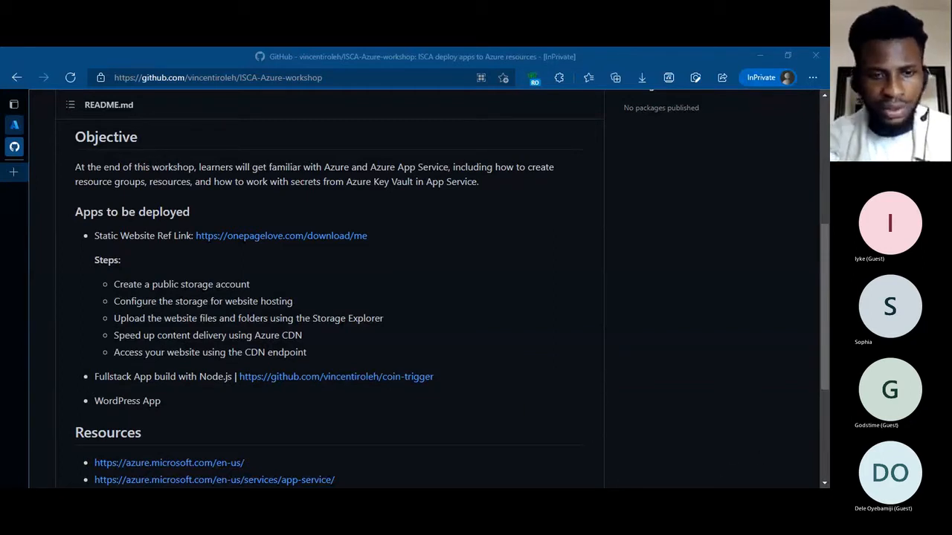
{"action": "left_click", "coordinate": [423, 293]}
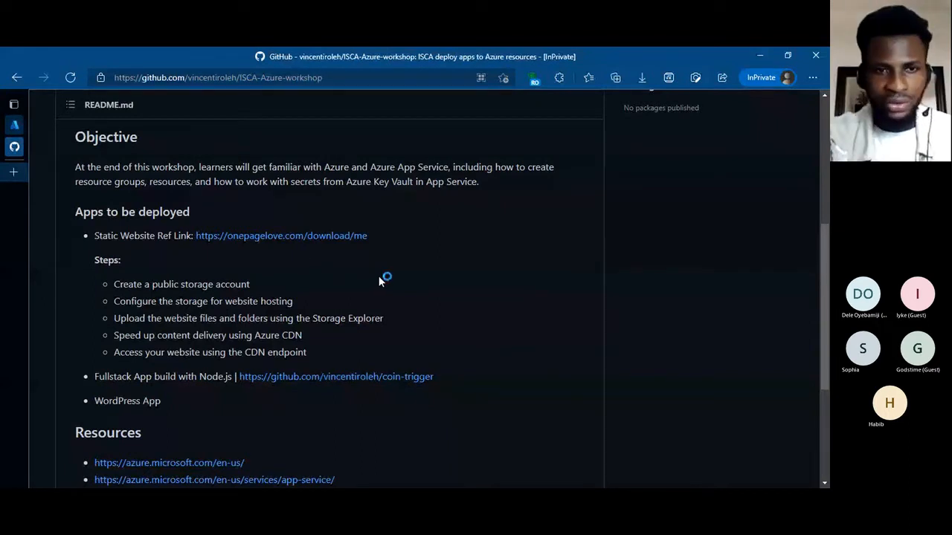
{"action": "key", "text": "alt+Tab"}
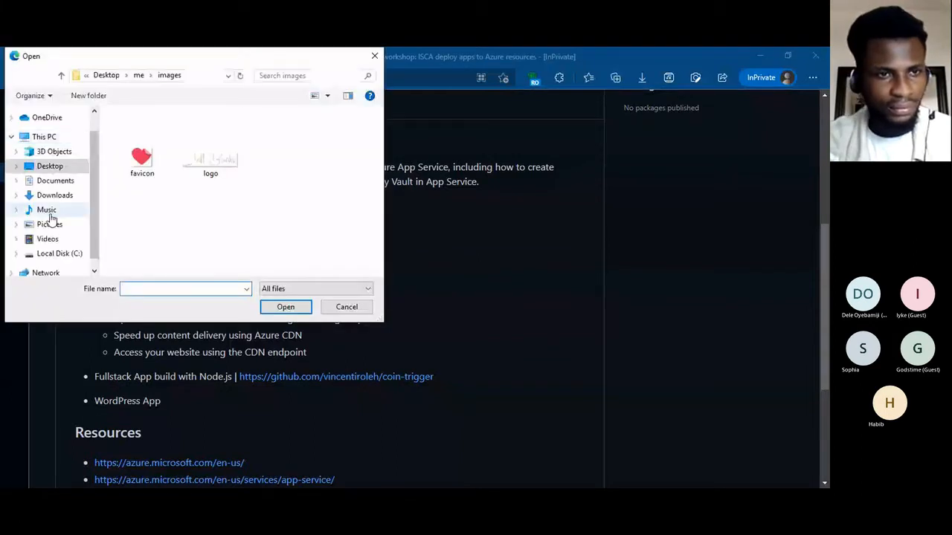
Preview index.html from the Desktop 'me' folder, then go back to the workshop repository page
{"action": "left_click", "coordinate": [139, 76]}
{"action": "double_click", "coordinate": [149, 161]}
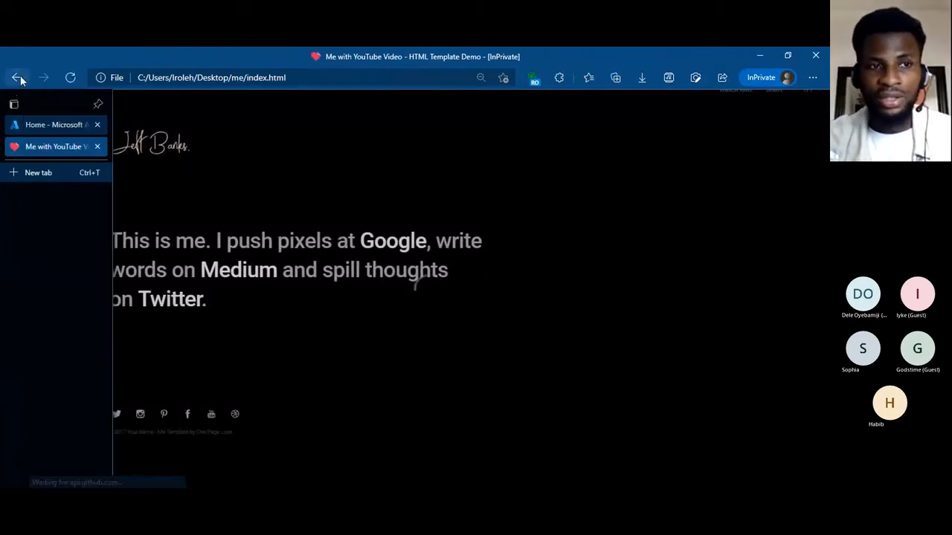
{"action": "left_click", "coordinate": [15, 127]}
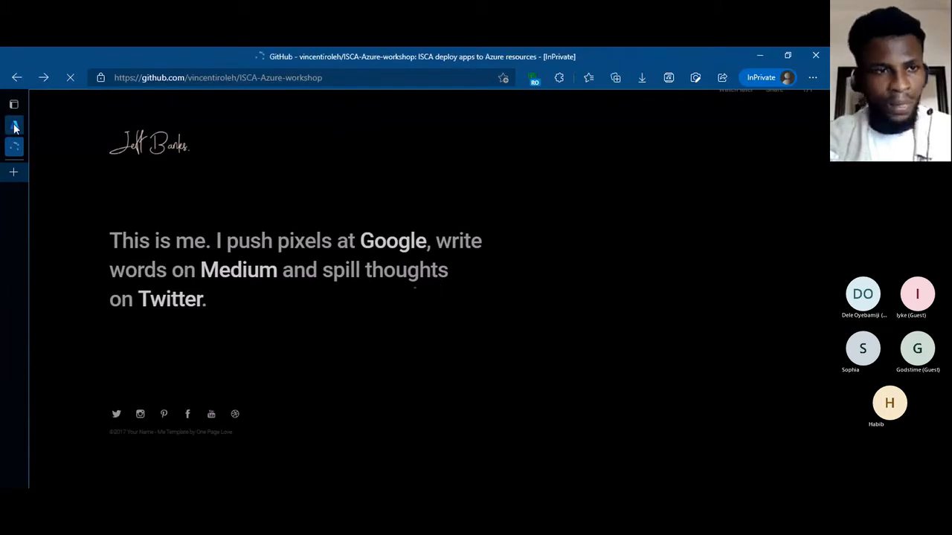
{"action": "left_click", "coordinate": [15, 128]}
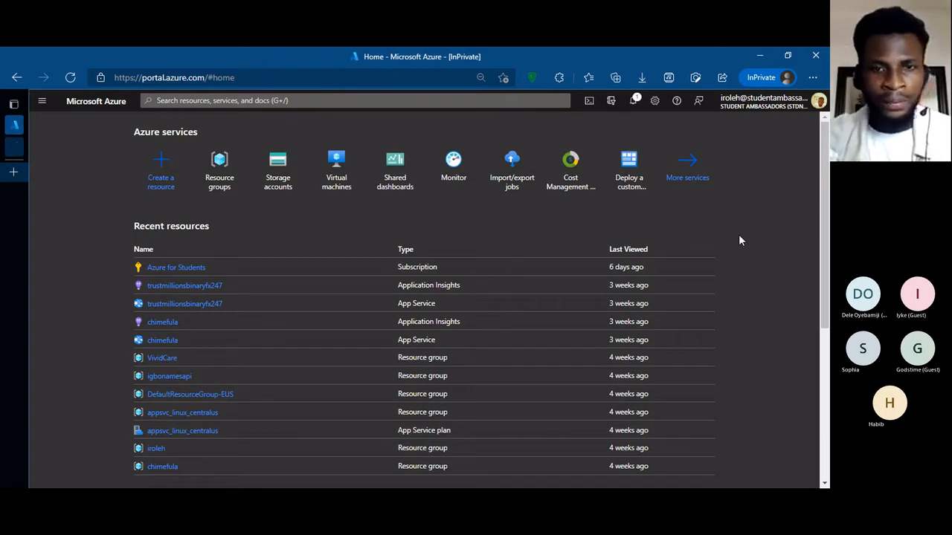
{"action": "scroll", "coordinate": [738, 241], "scroll_direction": "down", "scroll_amount": 4}
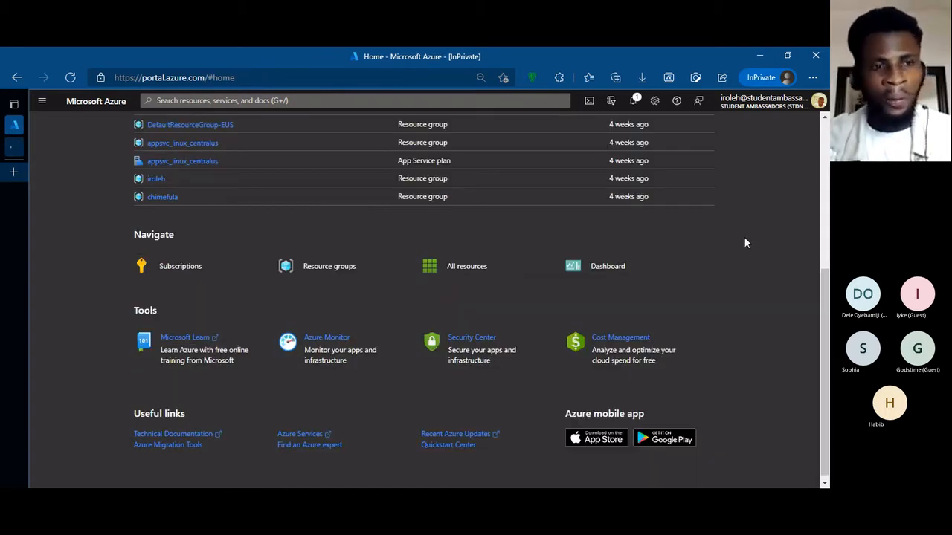
{"action": "scroll", "coordinate": [743, 241], "scroll_direction": "up", "scroll_amount": 3}
{"action": "scroll", "coordinate": [746, 242], "scroll_direction": "down", "scroll_amount": 1}
{"action": "left_click", "coordinate": [30, 147]}
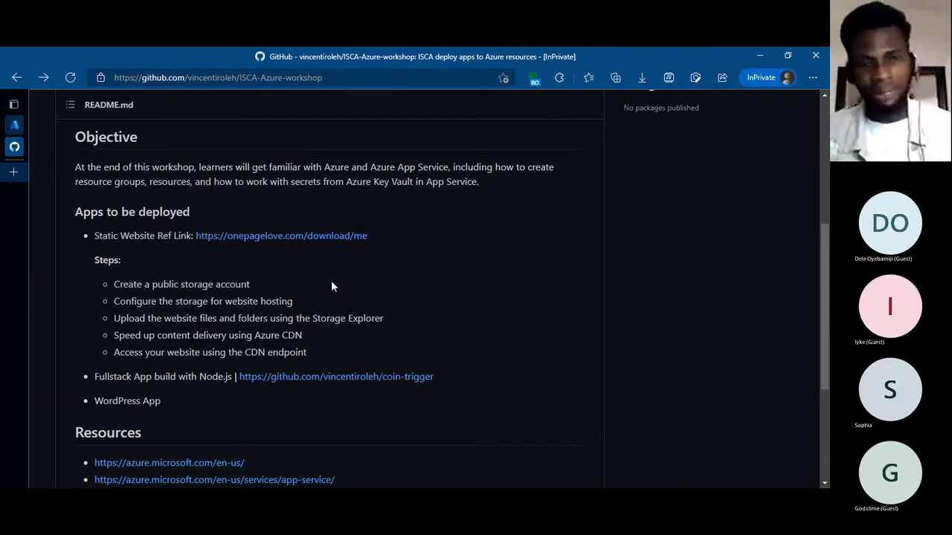
Switch to the 'Home - Microsoft Azure' tab listing Azure services and recent resources
{"action": "mouse_move", "coordinate": [18, 127]}
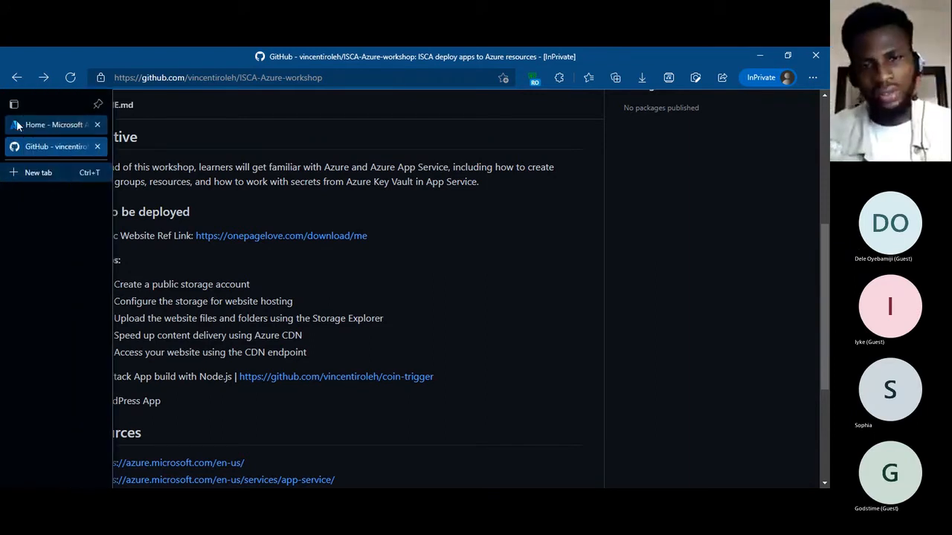
{"action": "left_click", "coordinate": [18, 124]}
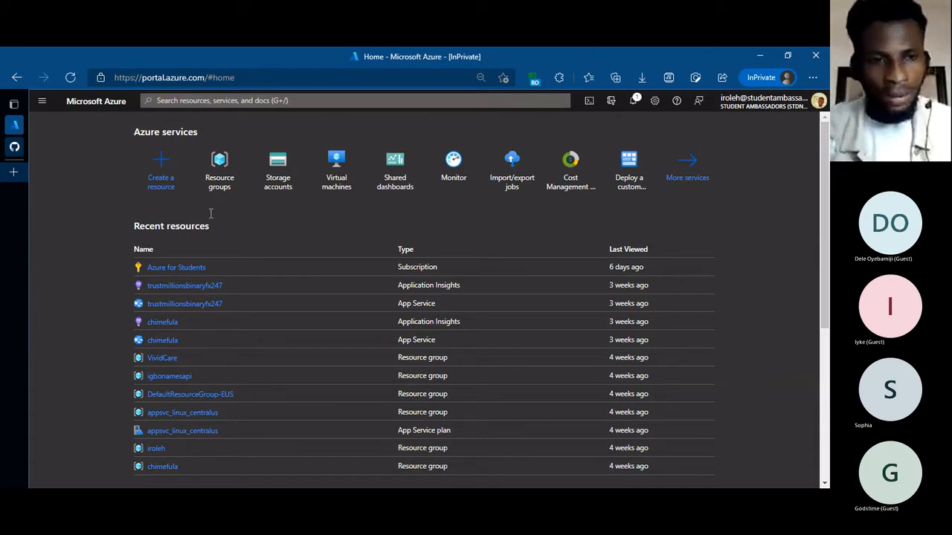
{"action": "mouse_move", "coordinate": [222, 178]}
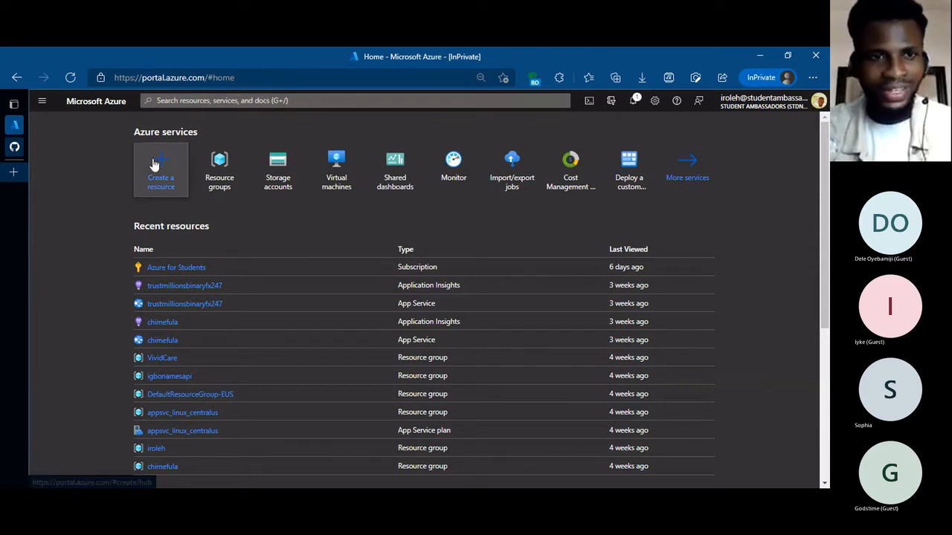
Search the portal for 'resource group' and open the Resource groups service
{"action": "left_click", "coordinate": [277, 100]}
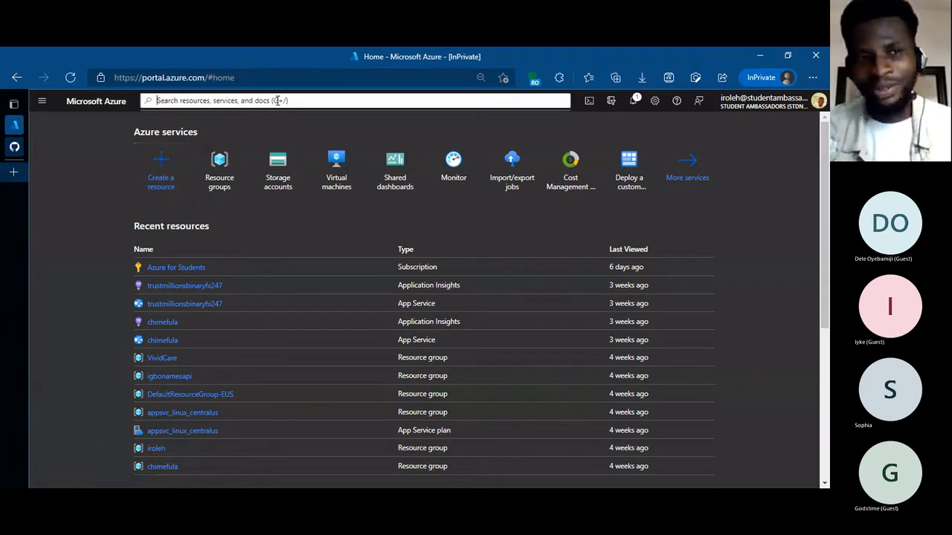
{"action": "type", "text": "resource"}
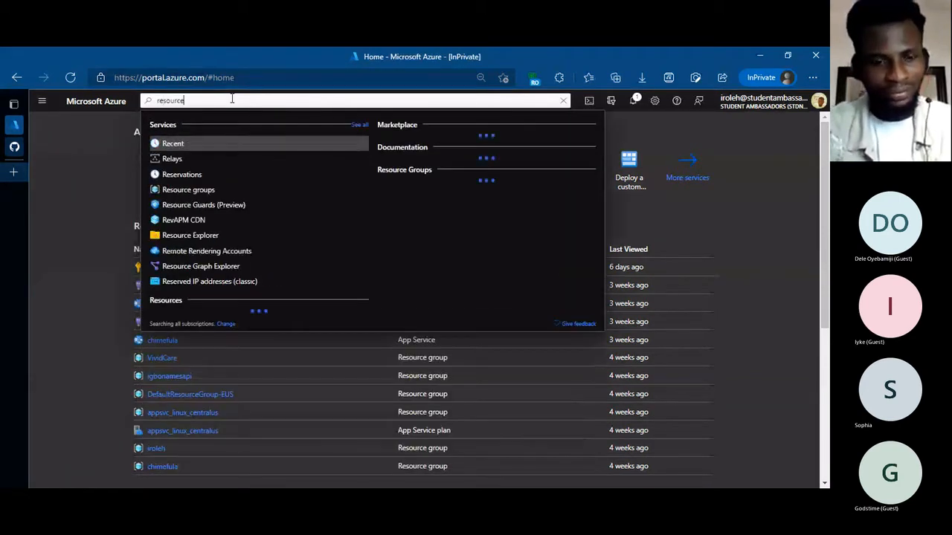
{"action": "type", "text": " gro"}
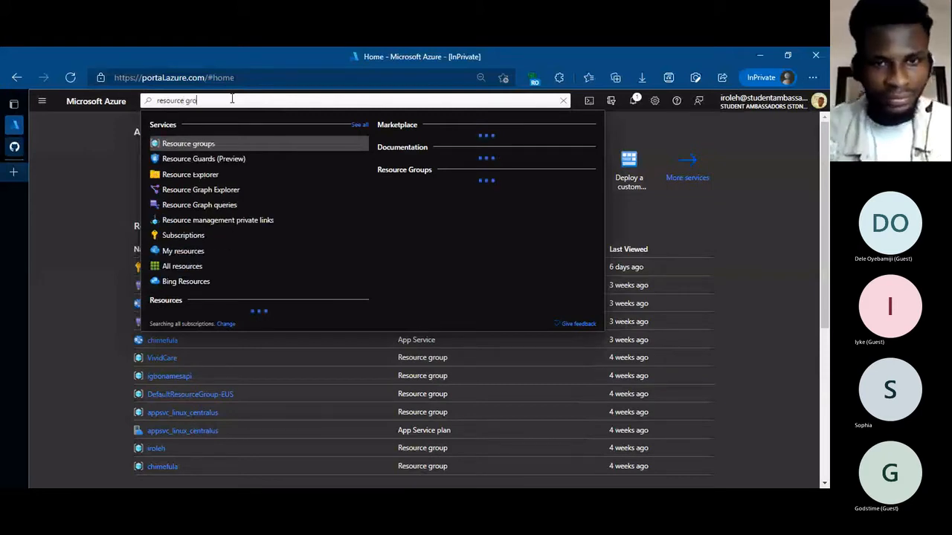
{"action": "type", "text": "up"}
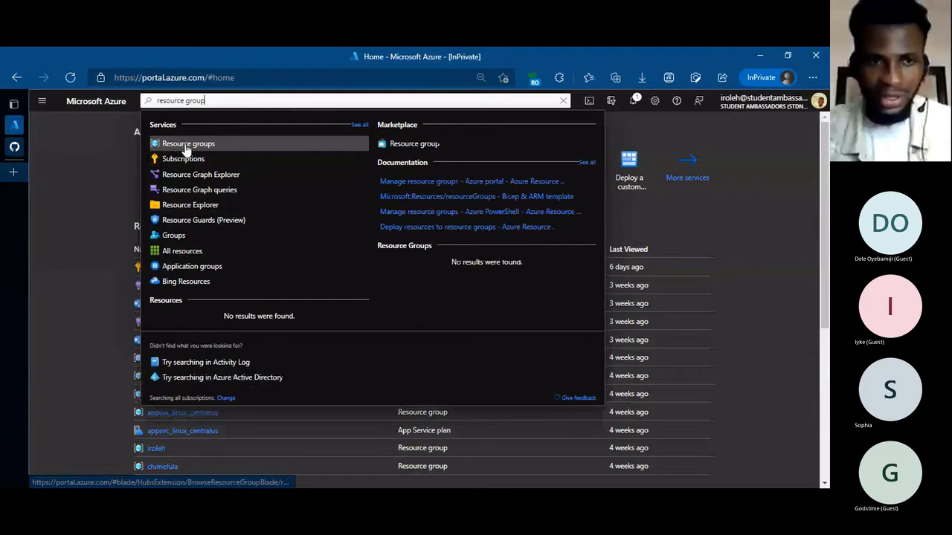
{"action": "left_click", "coordinate": [186, 145]}
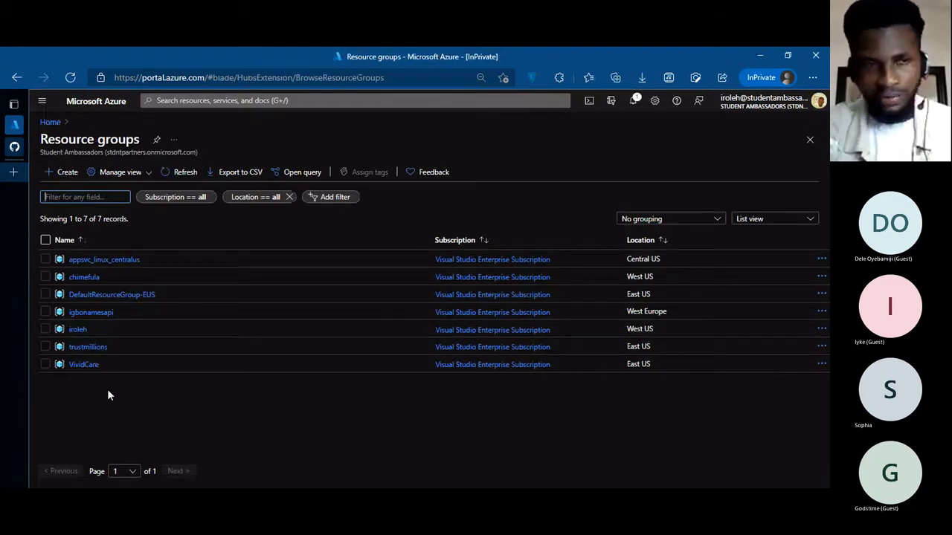
Choose + Create on the Resource groups page to start a new resource group
{"action": "left_click", "coordinate": [64, 173]}
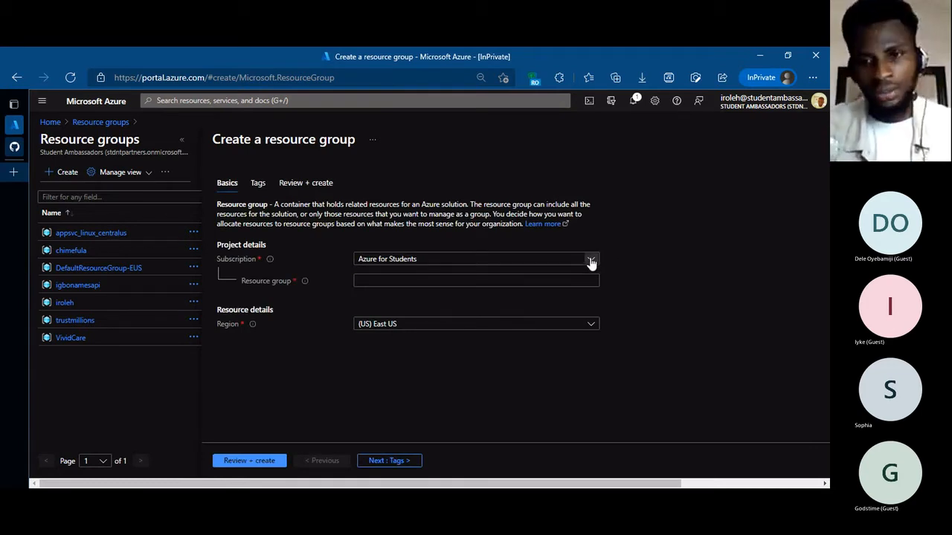
Select Visual Studio Enterprise Subscription and name the resource group ISCA-Workshop
{"action": "left_click", "coordinate": [591, 262]}
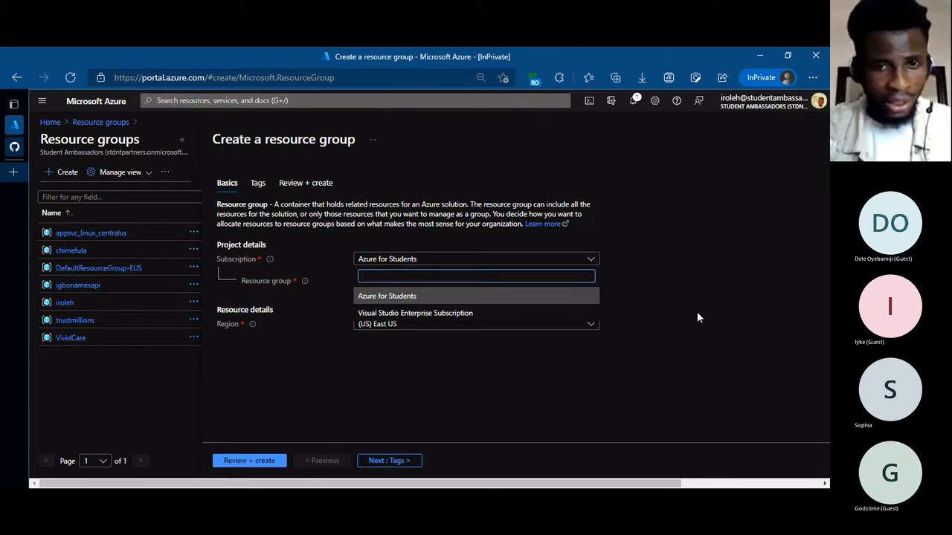
{"action": "left_click", "coordinate": [451, 315]}
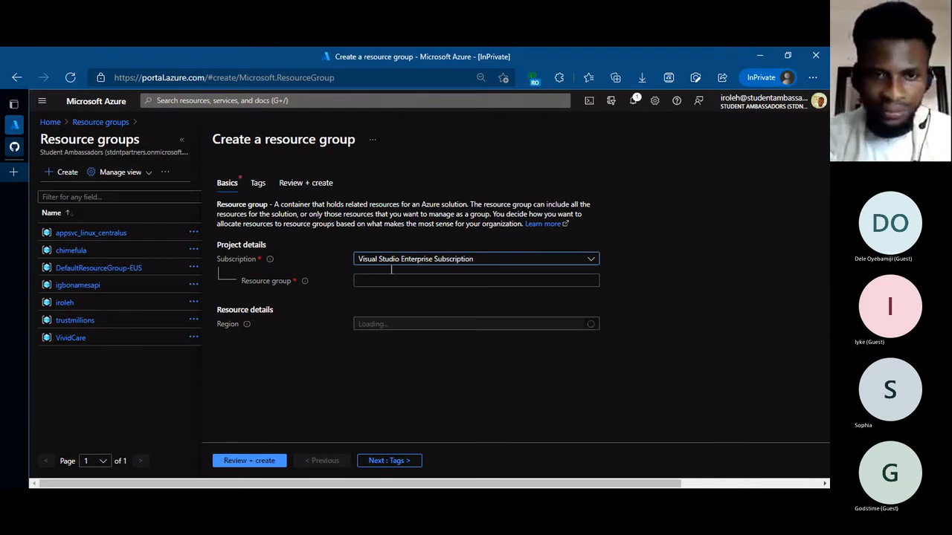
{"action": "left_click", "coordinate": [393, 281]}
{"action": "left_click", "coordinate": [652, 289]}
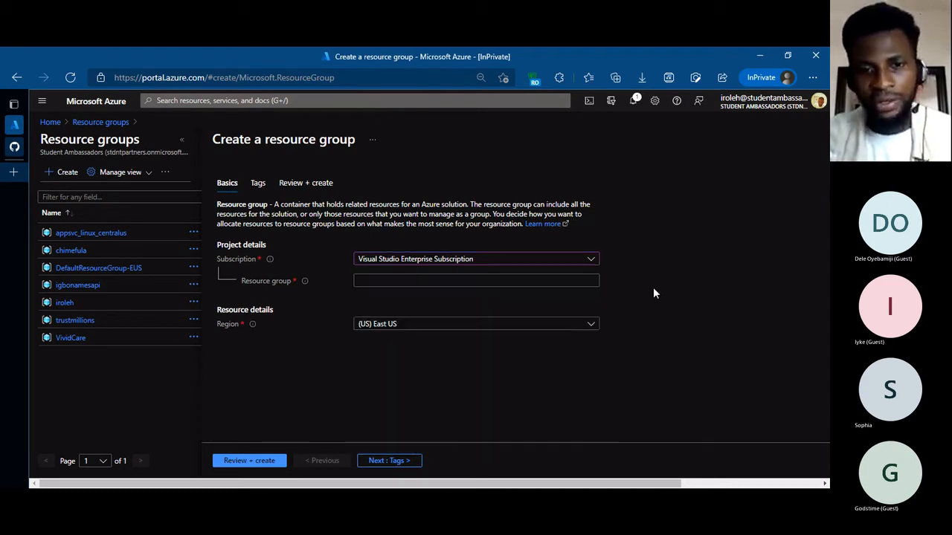
{"action": "left_click", "coordinate": [489, 286]}
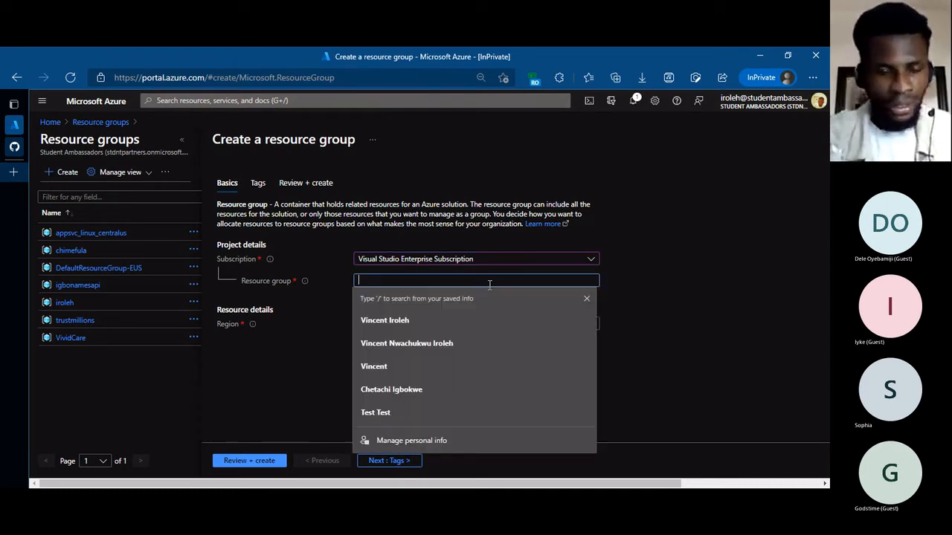
{"action": "type", "text": "ISCA"}
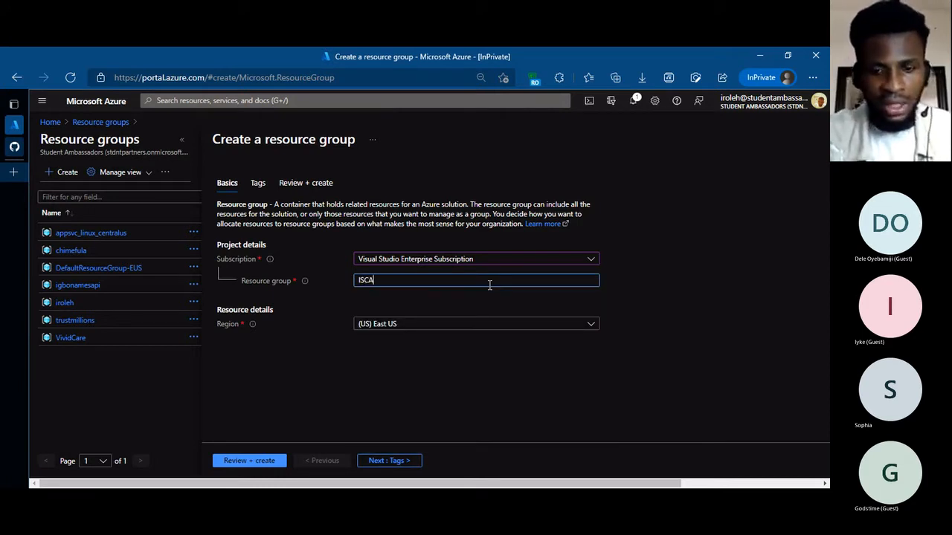
{"action": "type", "text": "-W"}
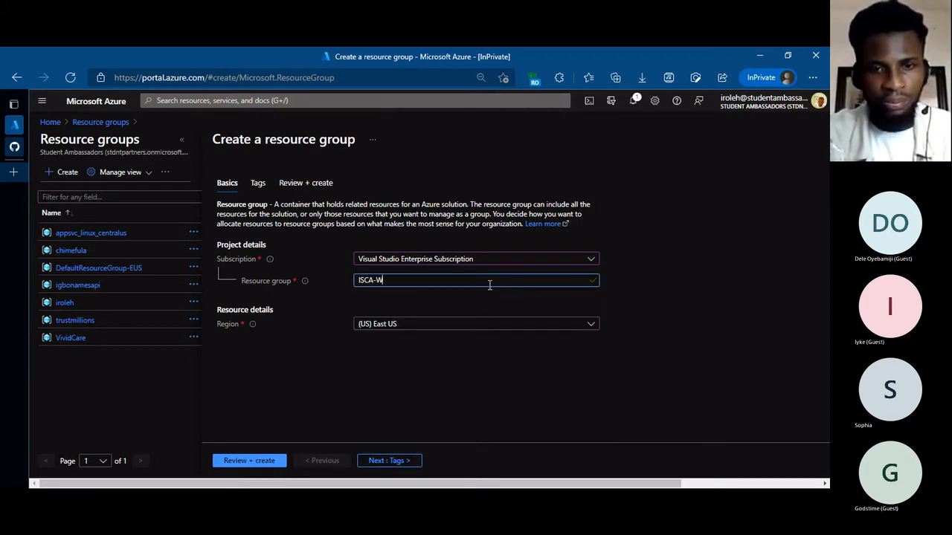
{"action": "type", "text": "orkshop"}
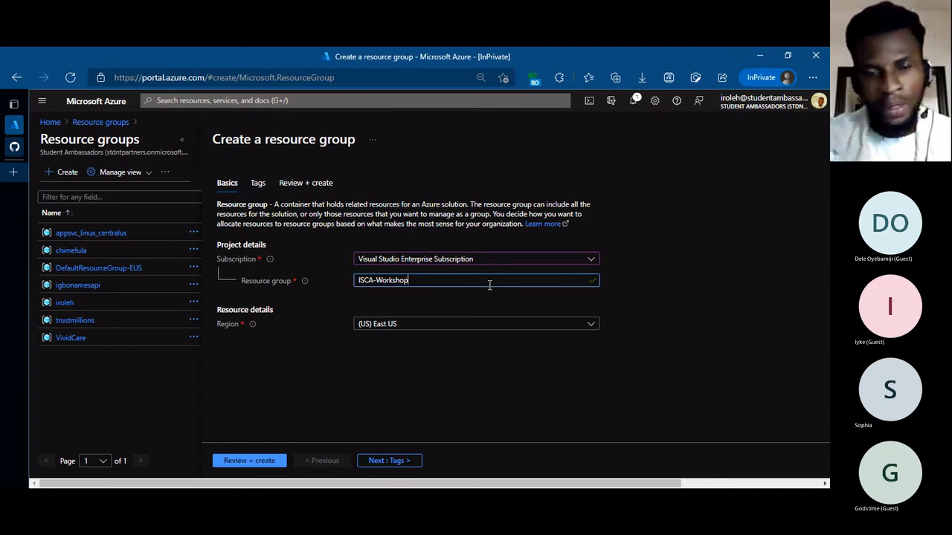
{"action": "left_click", "coordinate": [680, 343]}
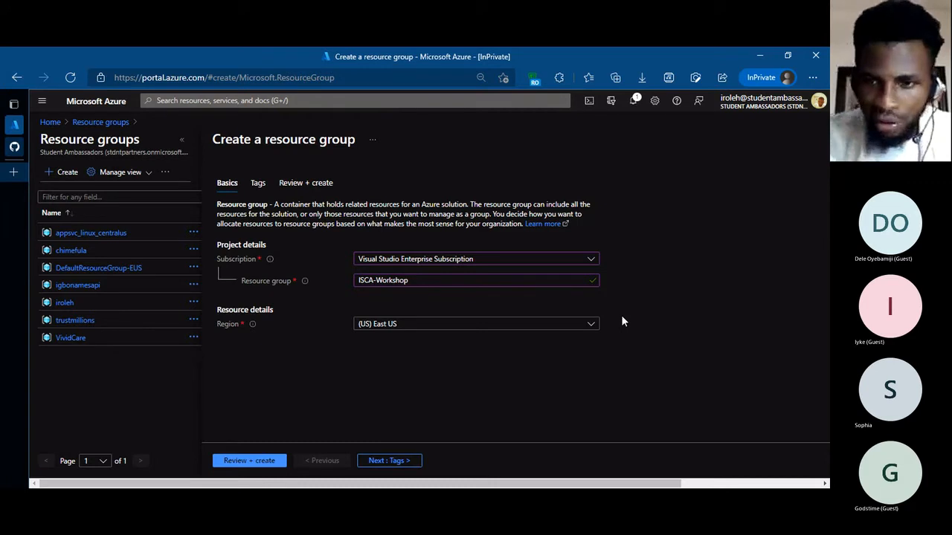
{"action": "left_click", "coordinate": [593, 325]}
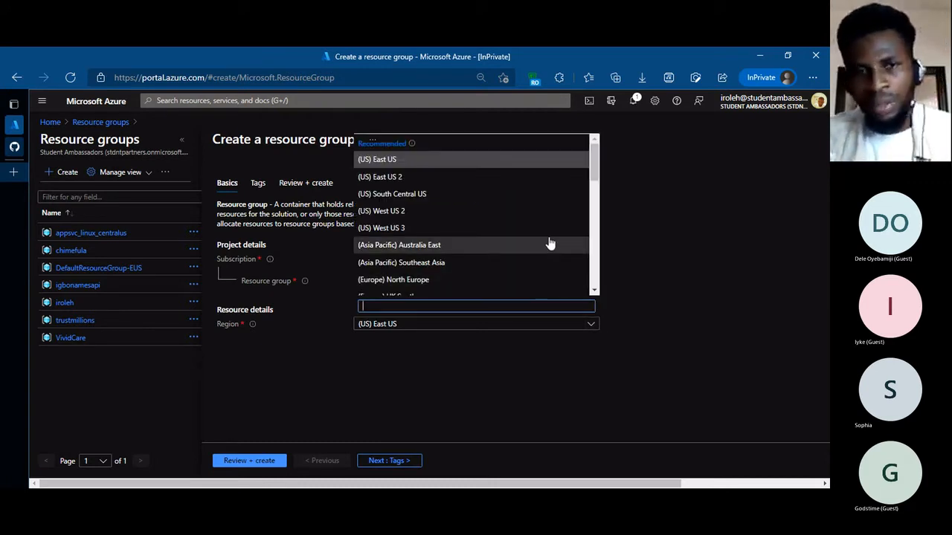
{"action": "scroll", "coordinate": [550, 243], "scroll_direction": "down", "scroll_amount": 2}
{"action": "scroll", "coordinate": [552, 243], "scroll_direction": "down", "scroll_amount": 2}
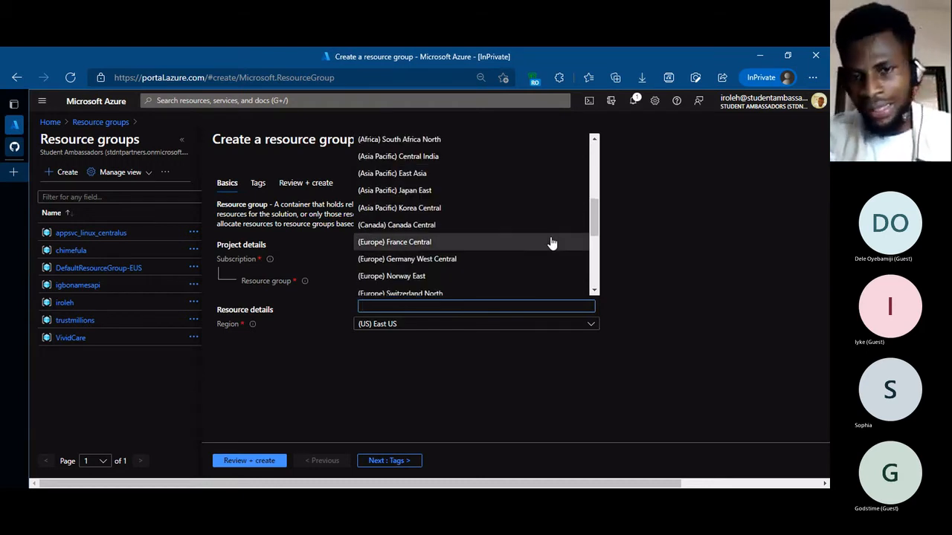
{"action": "scroll", "coordinate": [552, 243], "scroll_direction": "down", "scroll_amount": 3}
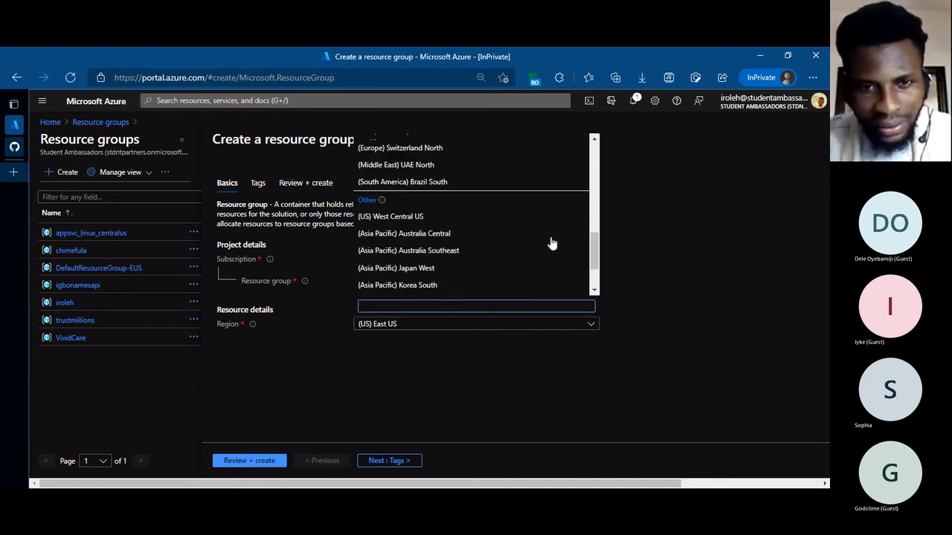
{"action": "scroll", "coordinate": [551, 243], "scroll_direction": "up", "scroll_amount": 1}
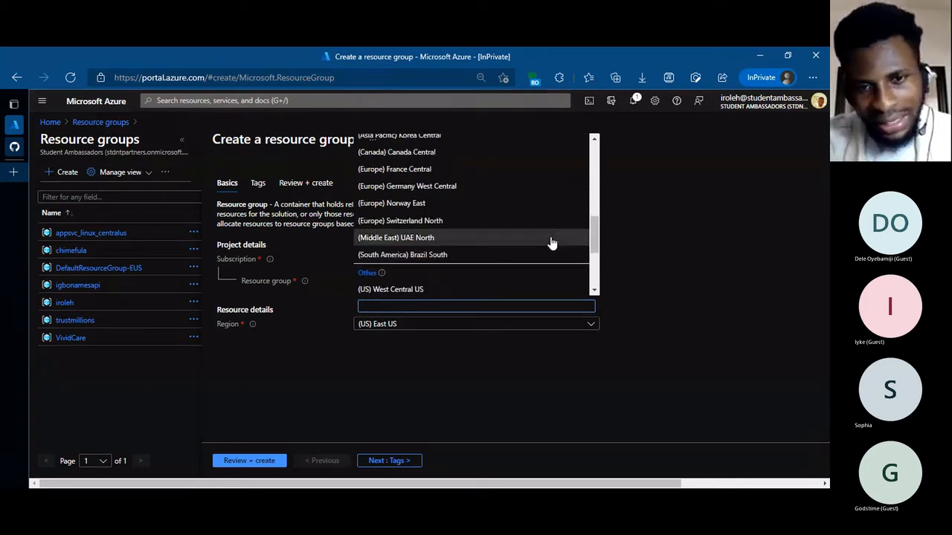
{"action": "scroll", "coordinate": [552, 243], "scroll_direction": "down", "scroll_amount": 3}
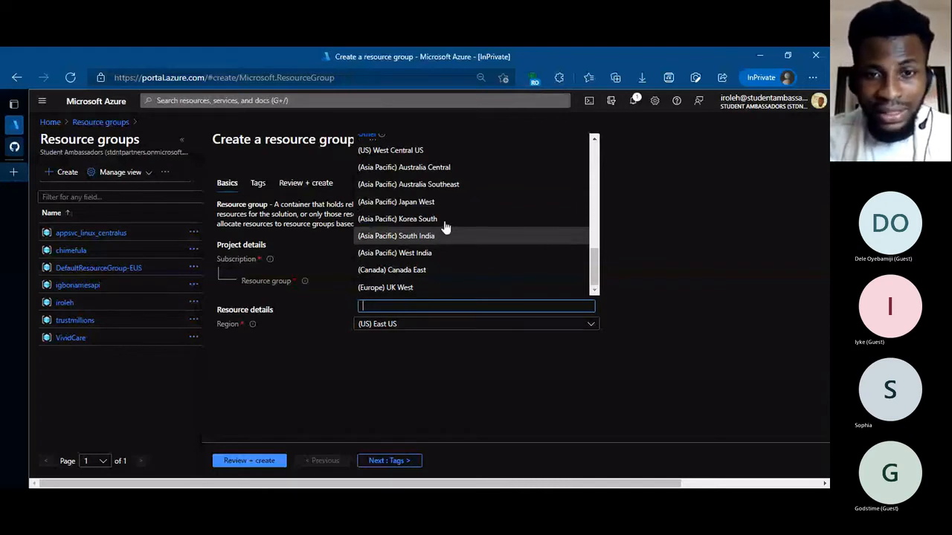
{"action": "scroll", "coordinate": [512, 254], "scroll_direction": "up", "scroll_amount": 3}
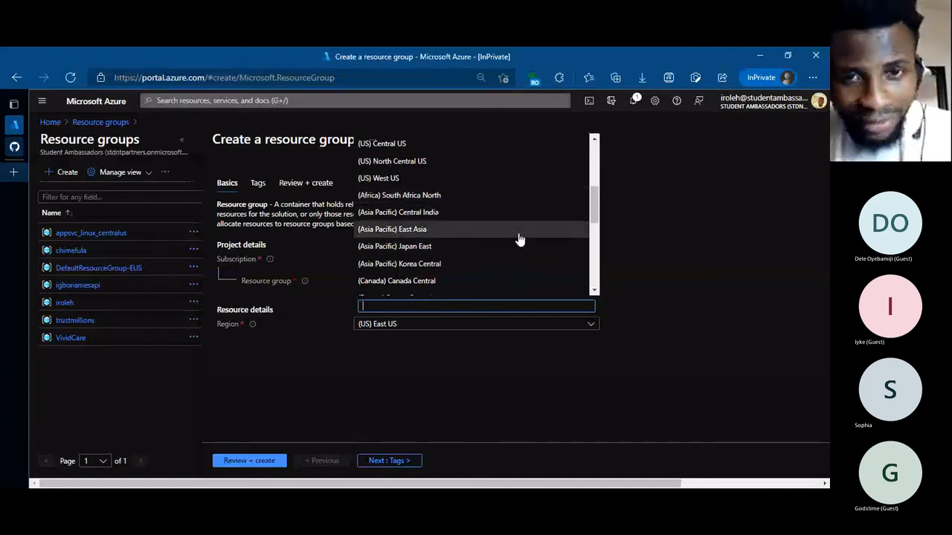
{"action": "scroll", "coordinate": [521, 240], "scroll_direction": "up", "scroll_amount": 3}
{"action": "scroll", "coordinate": [530, 229], "scroll_direction": "down", "scroll_amount": 6}
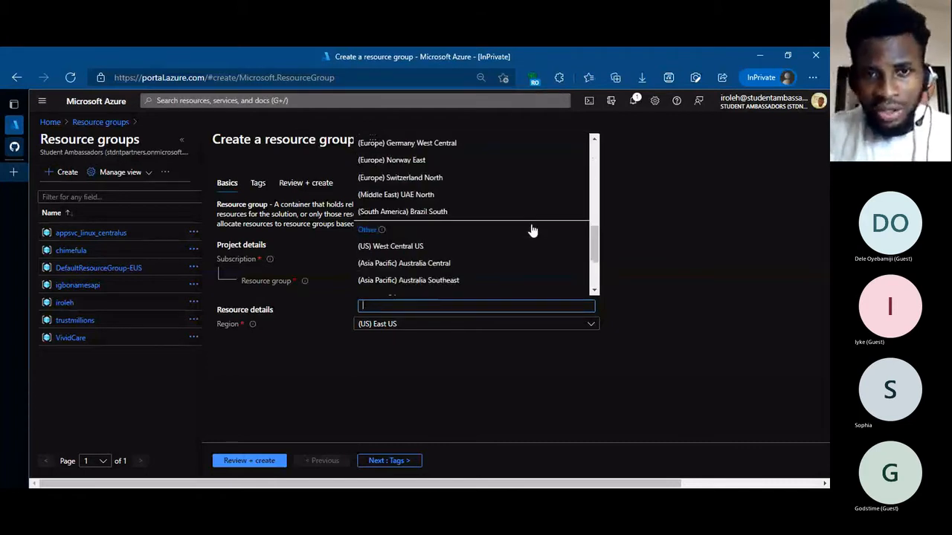
{"action": "scroll", "coordinate": [532, 231], "scroll_direction": "up", "scroll_amount": 2}
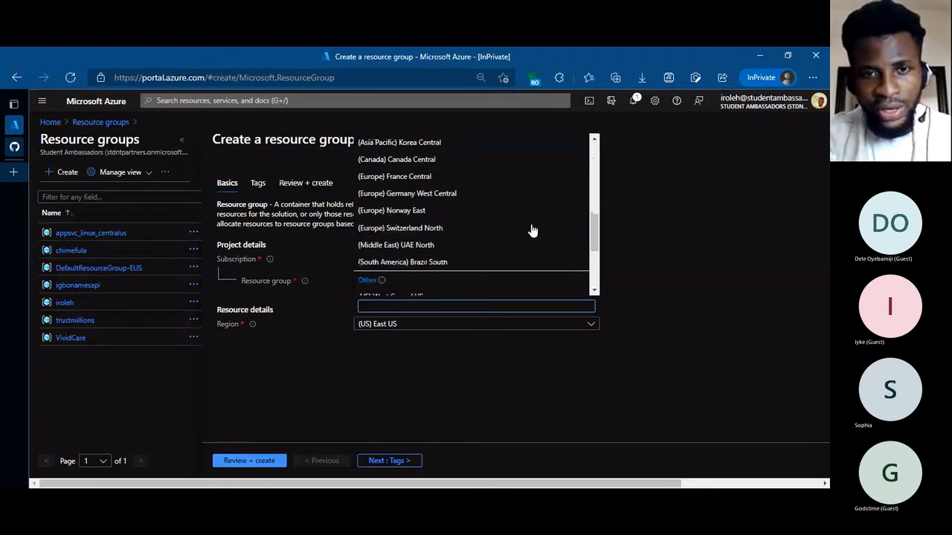
{"action": "scroll", "coordinate": [533, 231], "scroll_direction": "down", "scroll_amount": 3}
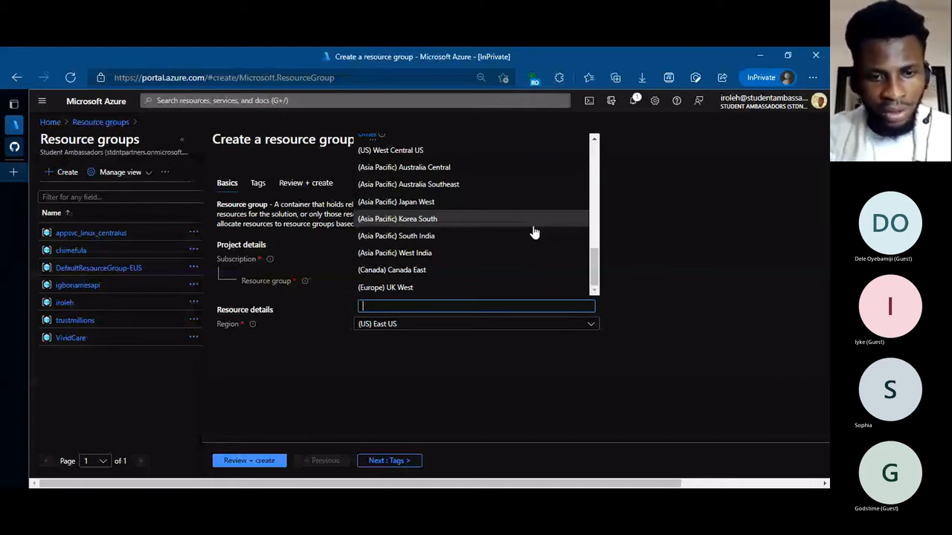
{"action": "left_click", "coordinate": [399, 483]}
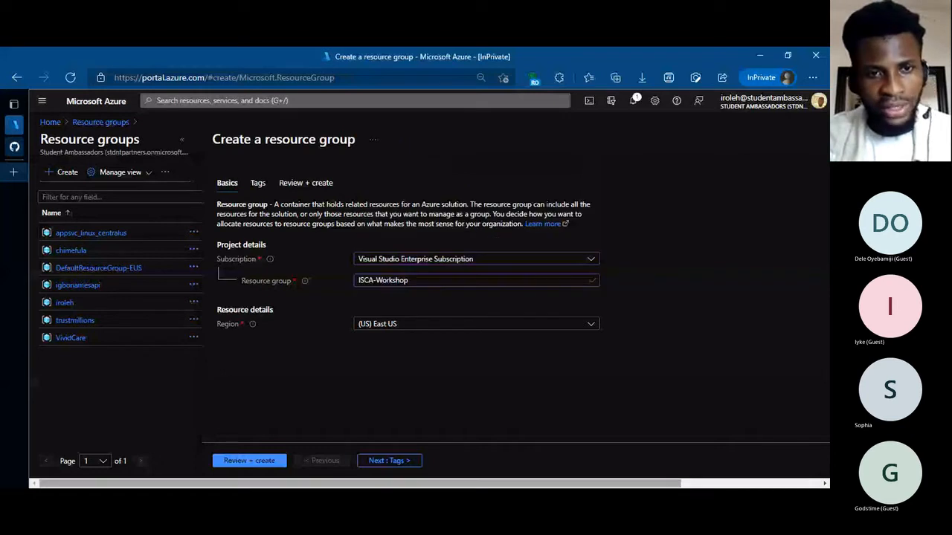
On the Tags tab, add a tag named 'name' with value 'ISCA-Workshop'
{"action": "left_click", "coordinate": [395, 461]}
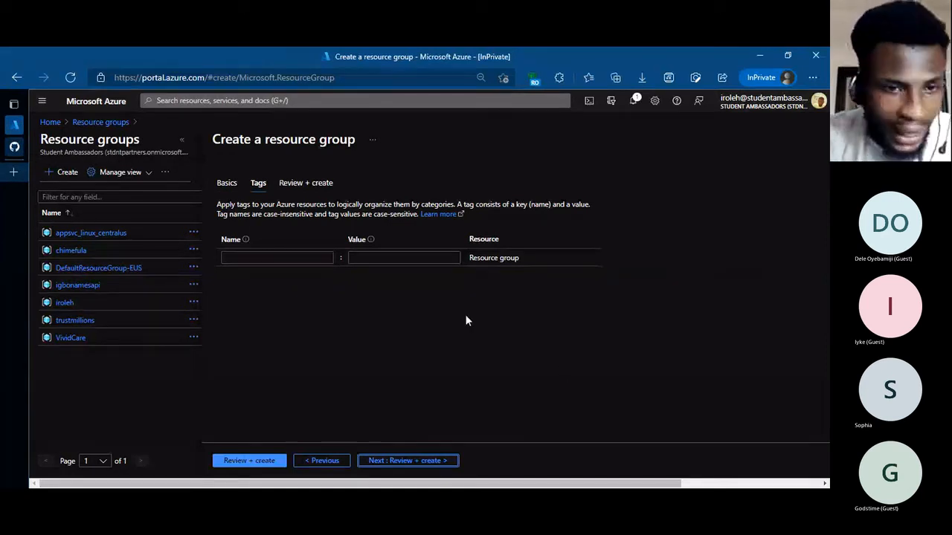
{"action": "left_click", "coordinate": [284, 257]}
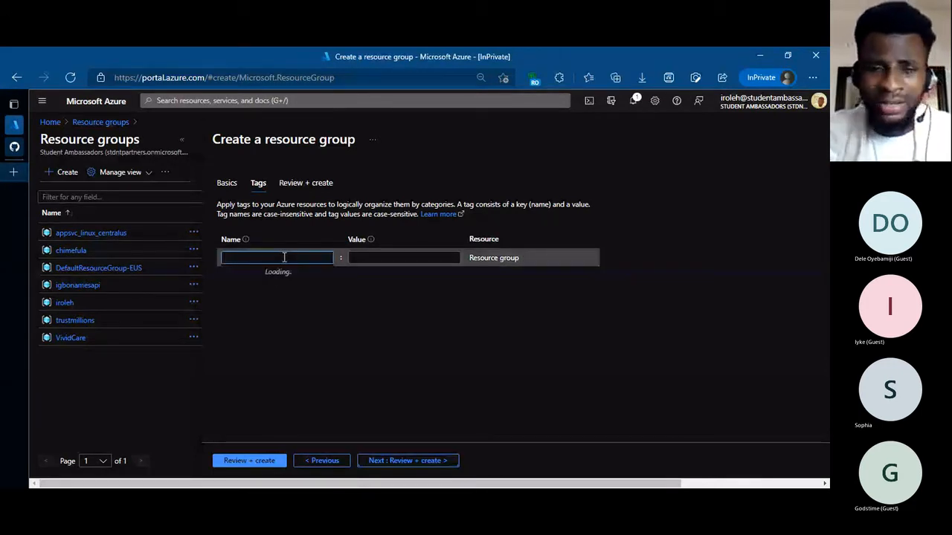
{"action": "type", "text": "n"}
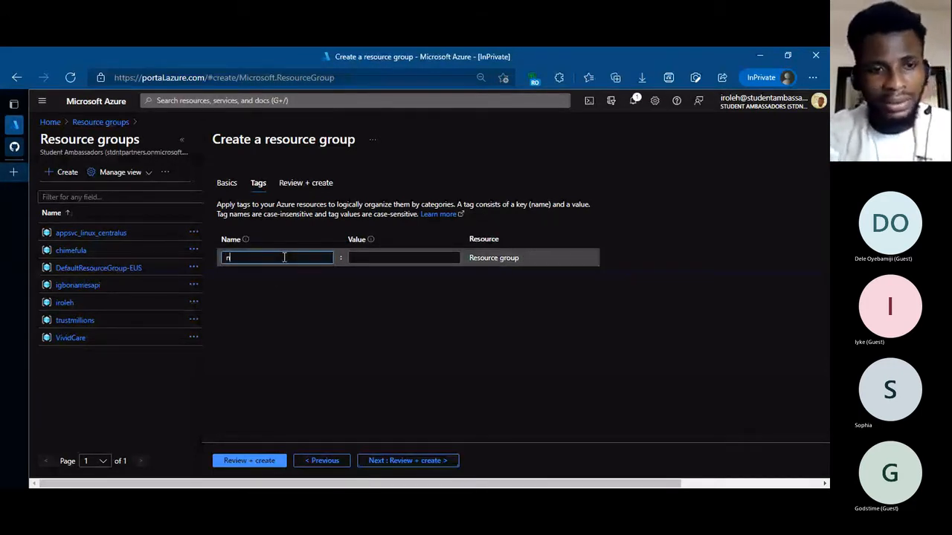
{"action": "type", "text": "ame"}
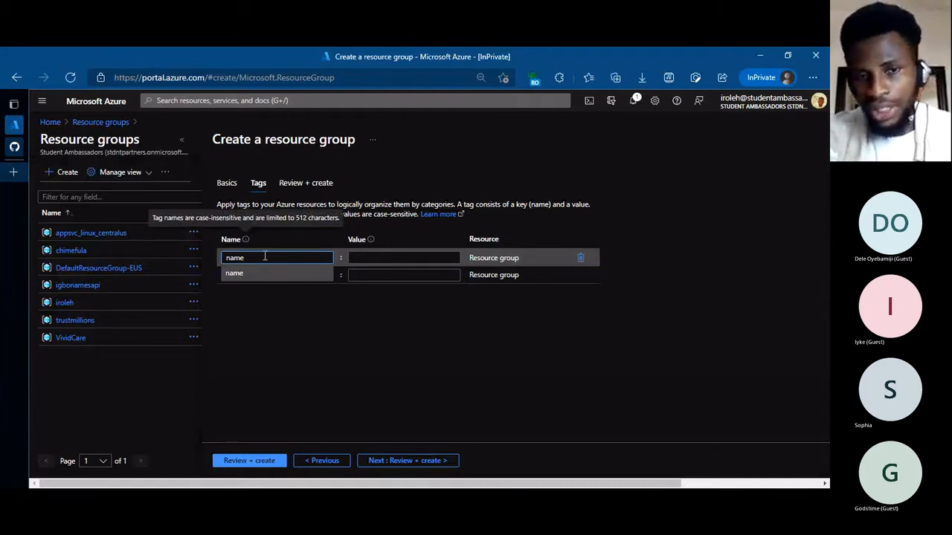
{"action": "left_click", "coordinate": [377, 260]}
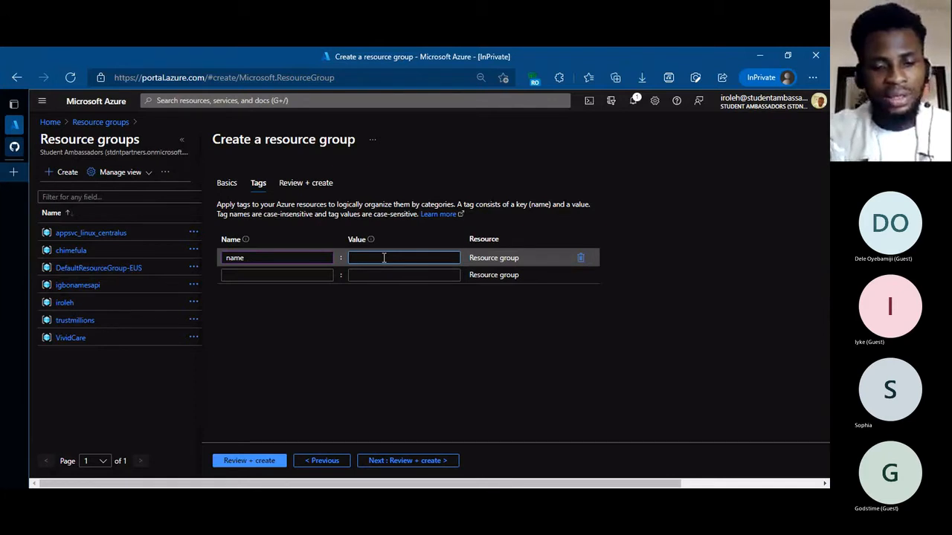
{"action": "type", "text": "ISCA-Wor"}
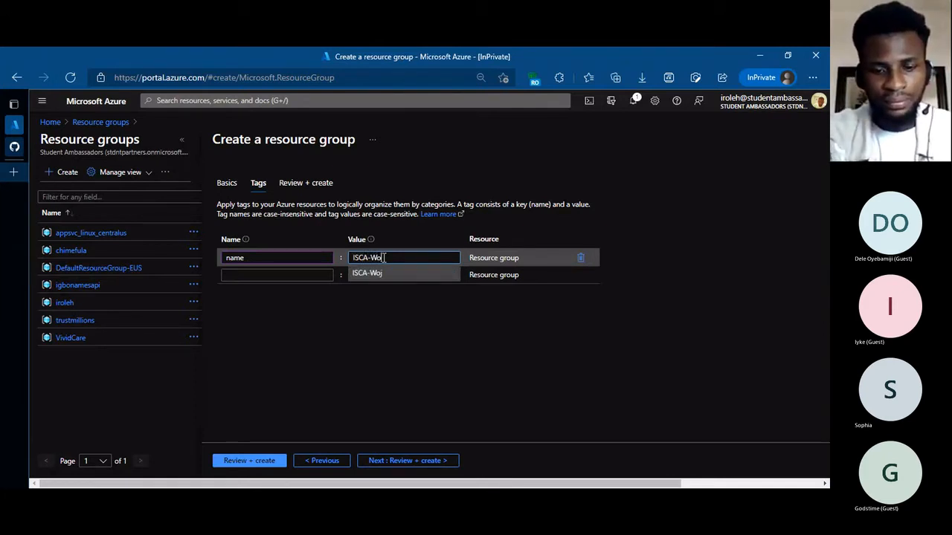
{"action": "type", "text": "ksho"}
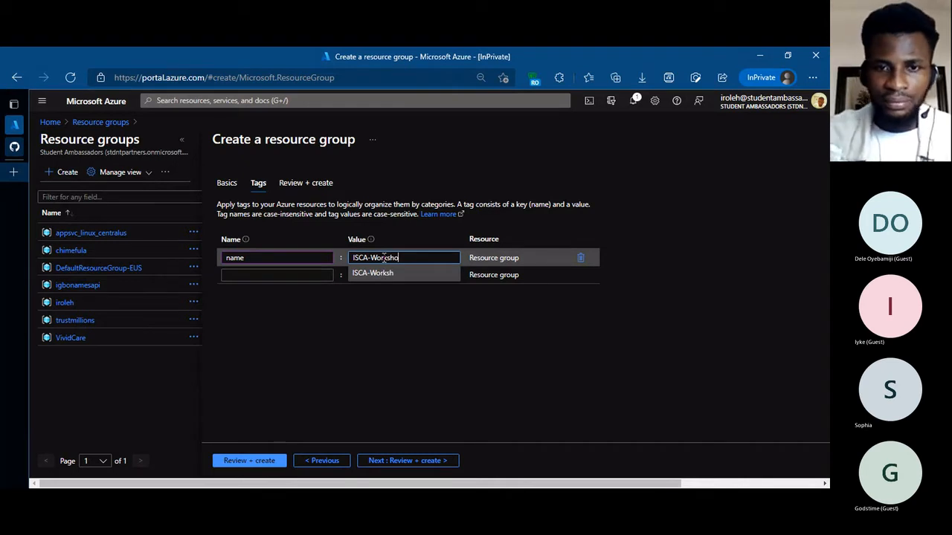
{"action": "type", "text": "p"}
{"action": "left_click", "coordinate": [450, 316]}
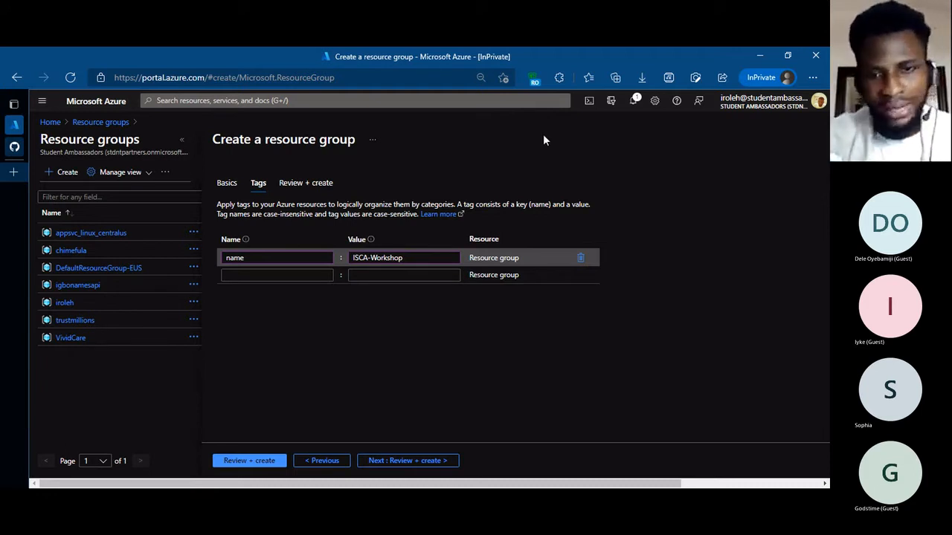
{"action": "left_click", "coordinate": [301, 257]}
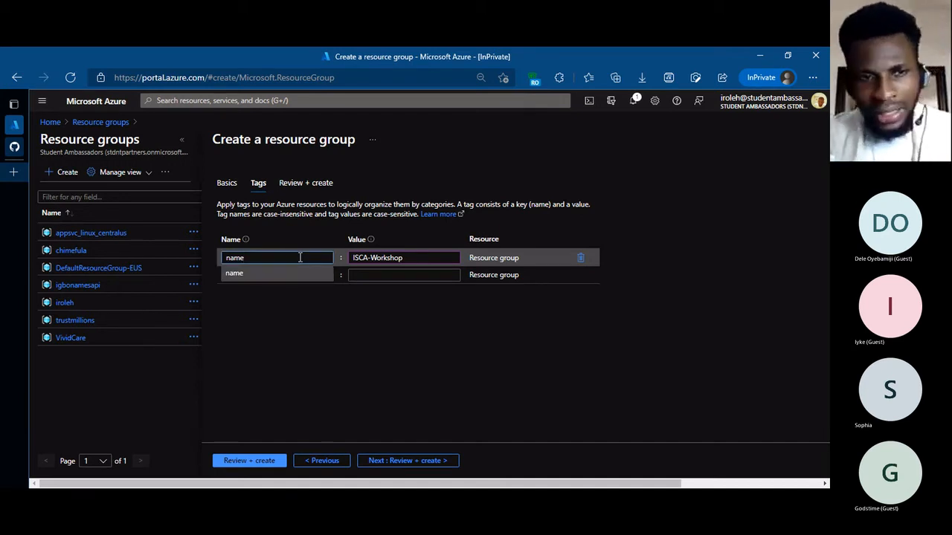
{"action": "left_click", "coordinate": [405, 292]}
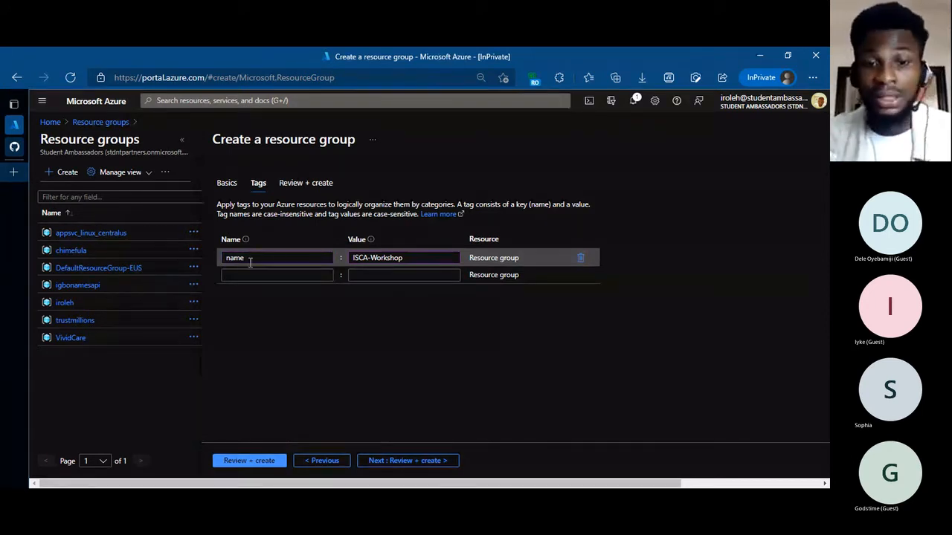
Review and create the ISCA-Workshop resource group, open it, then return to the GitHub README
{"action": "left_click", "coordinate": [414, 461]}
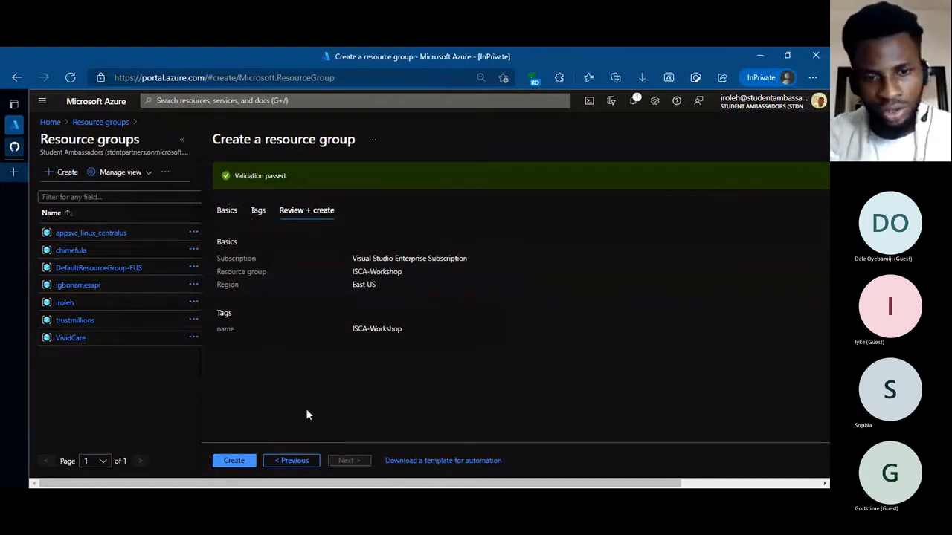
{"action": "left_click", "coordinate": [237, 460]}
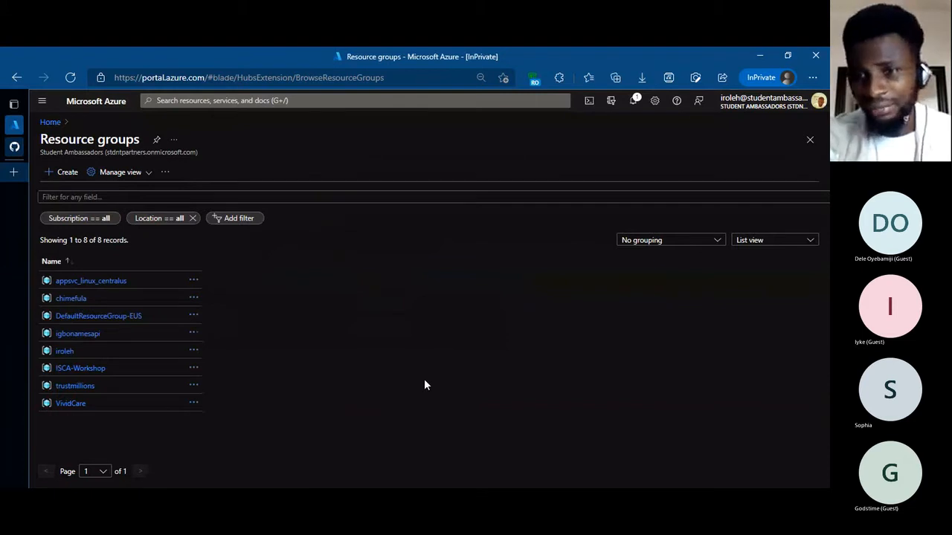
{"action": "left_click", "coordinate": [700, 182]}
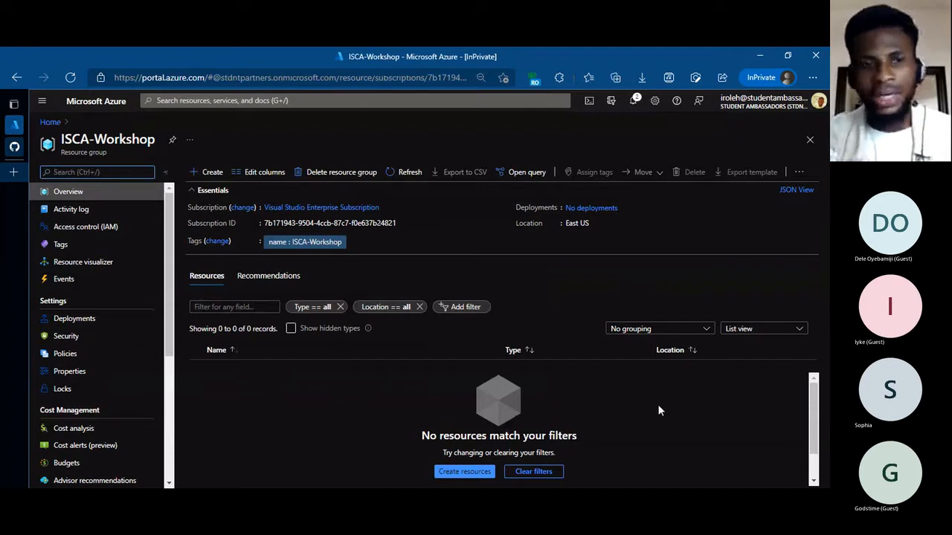
{"action": "left_click", "coordinate": [14, 145]}
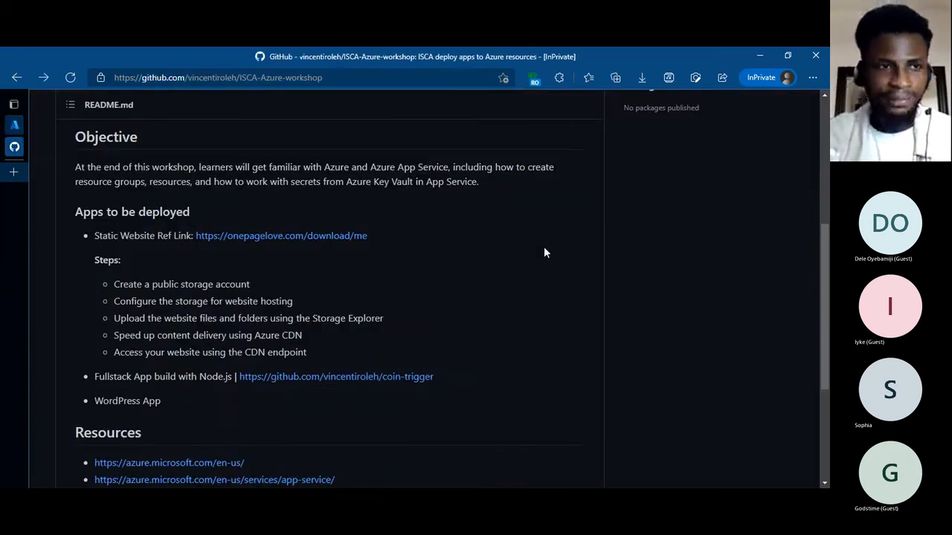
Read through the README's five static-website deployment steps, then return to the Azure portal home
{"action": "left_click", "coordinate": [14, 125]}
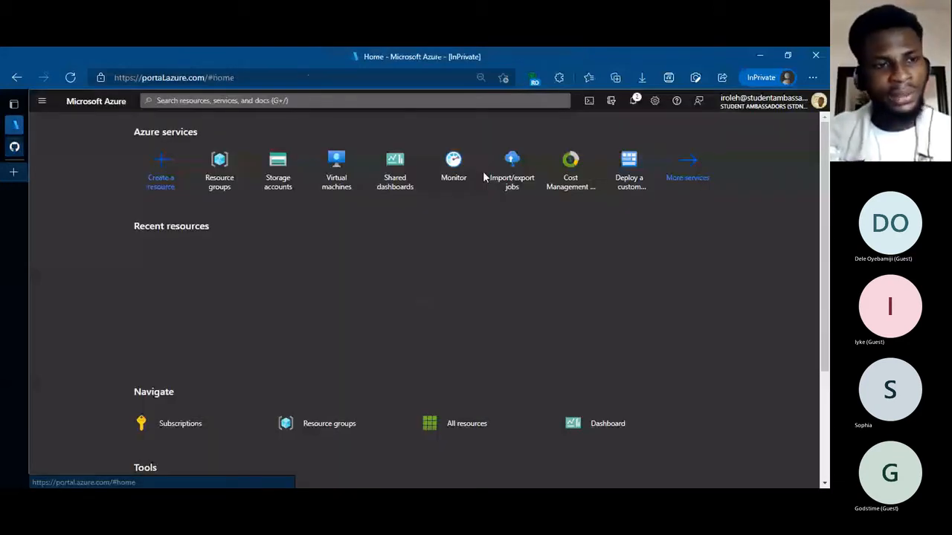
{"action": "left_click", "coordinate": [14, 146]}
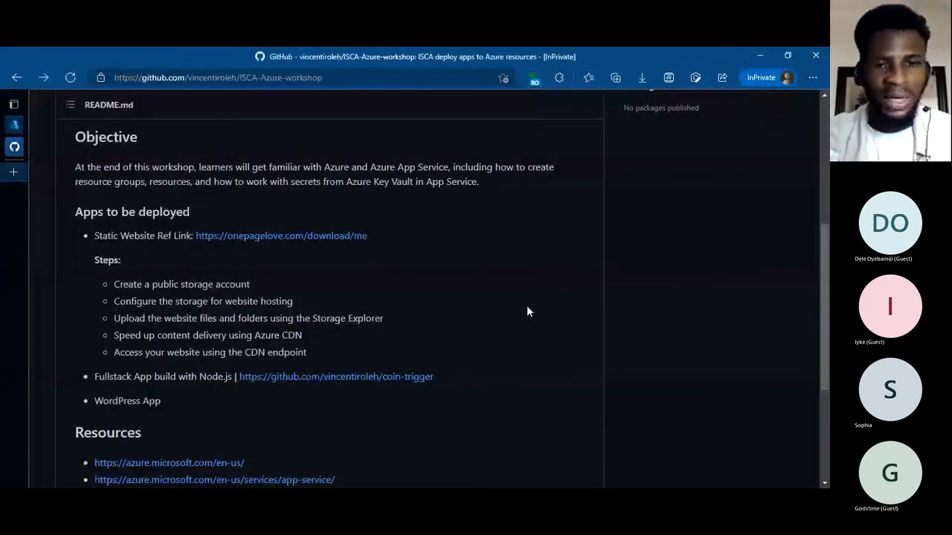
{"action": "scroll", "coordinate": [526, 311], "scroll_direction": "down", "scroll_amount": 1}
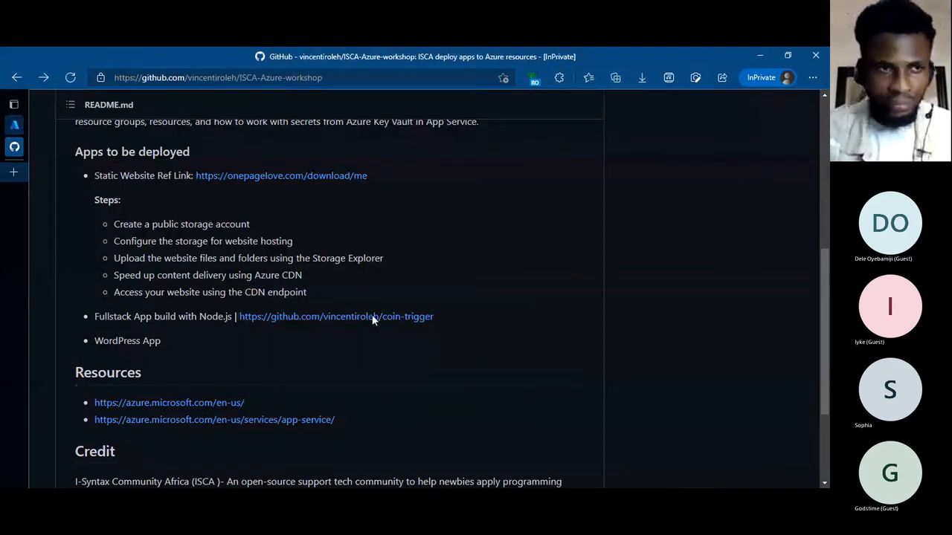
{"action": "left_click", "coordinate": [14, 124]}
Search 'storage', open Storage accounts and start creating a new storage account
{"action": "left_click", "coordinate": [205, 96]}
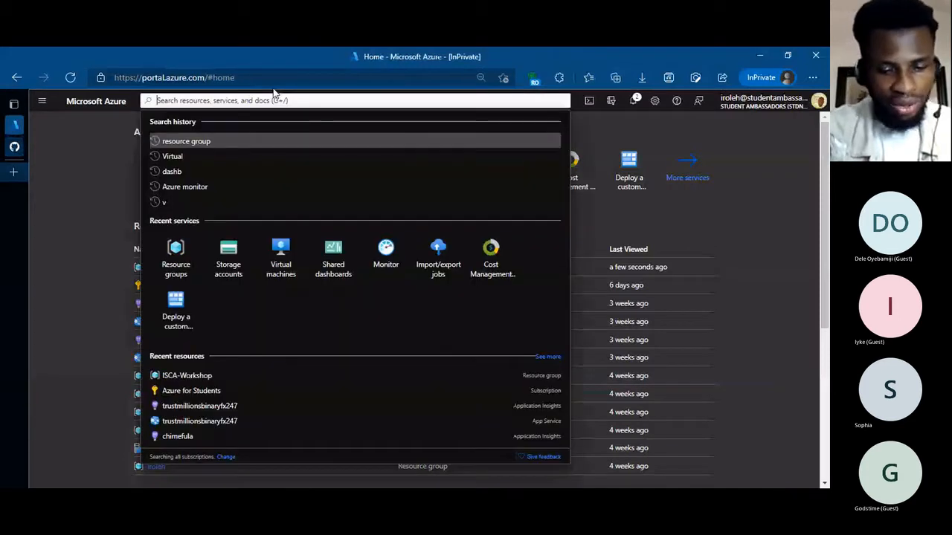
{"action": "type", "text": "storage"}
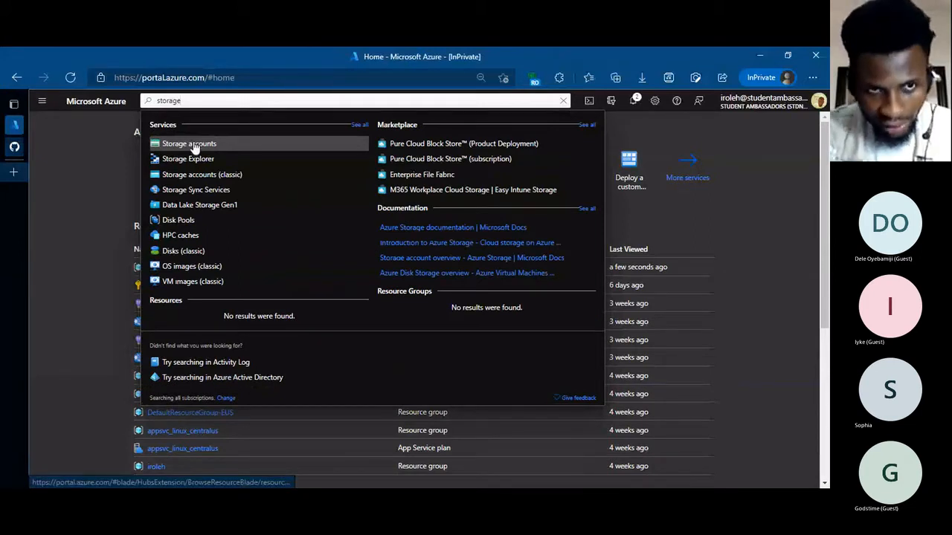
{"action": "left_click", "coordinate": [192, 145]}
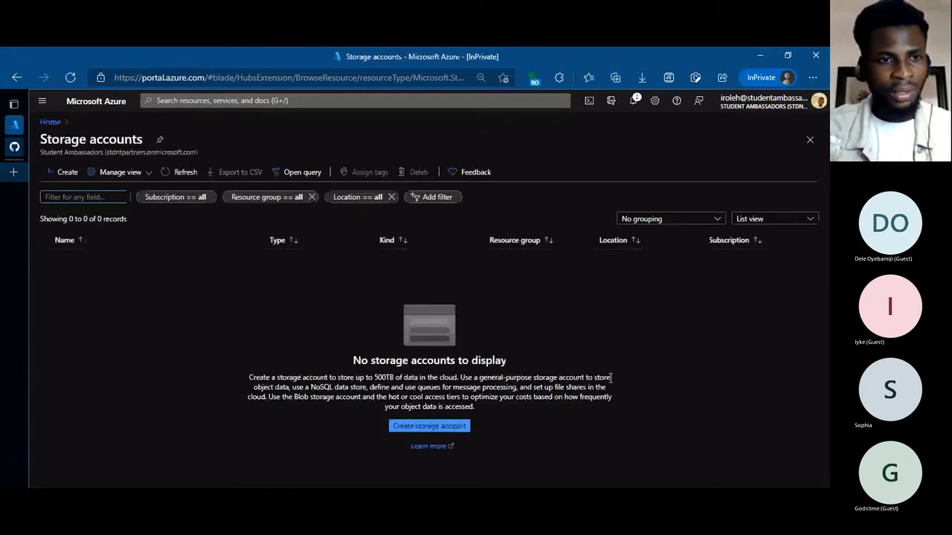
{"action": "left_click", "coordinate": [61, 172]}
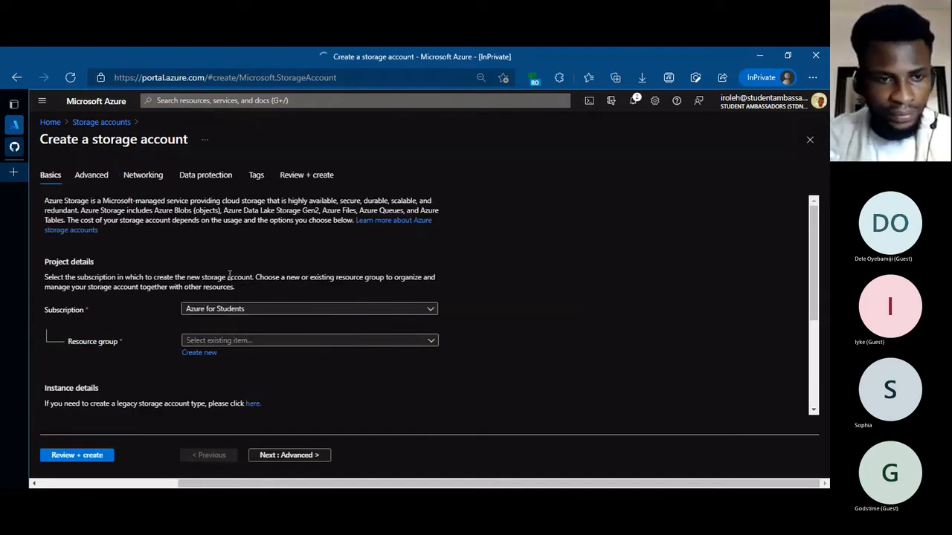
Choose Visual Studio Enterprise Subscription and zoom the browser page to 110%
{"action": "left_click", "coordinate": [343, 314]}
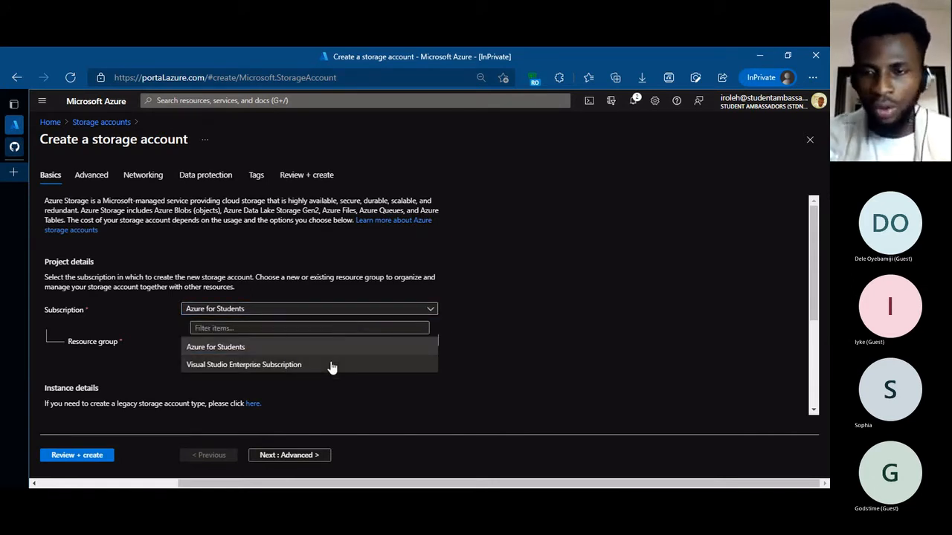
{"action": "left_click", "coordinate": [246, 365]}
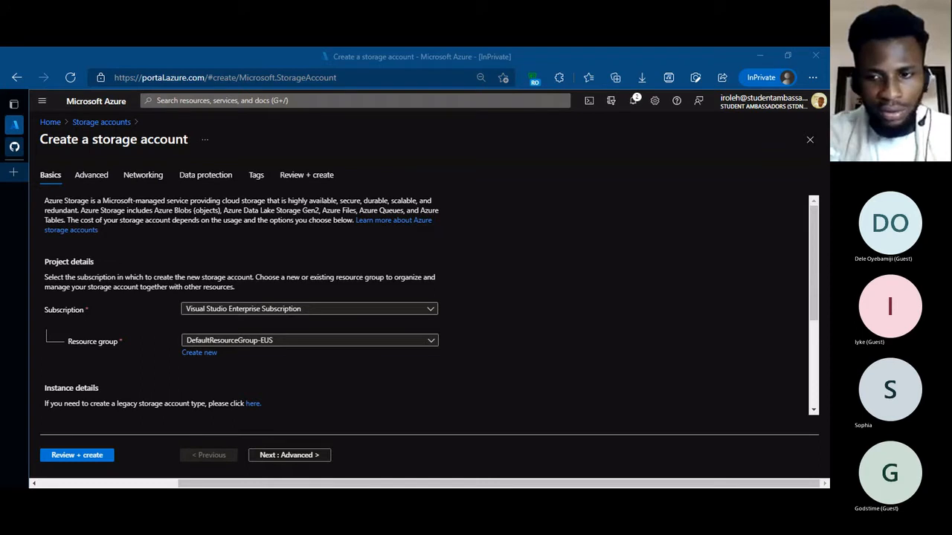
{"action": "left_click", "coordinate": [466, 316]}
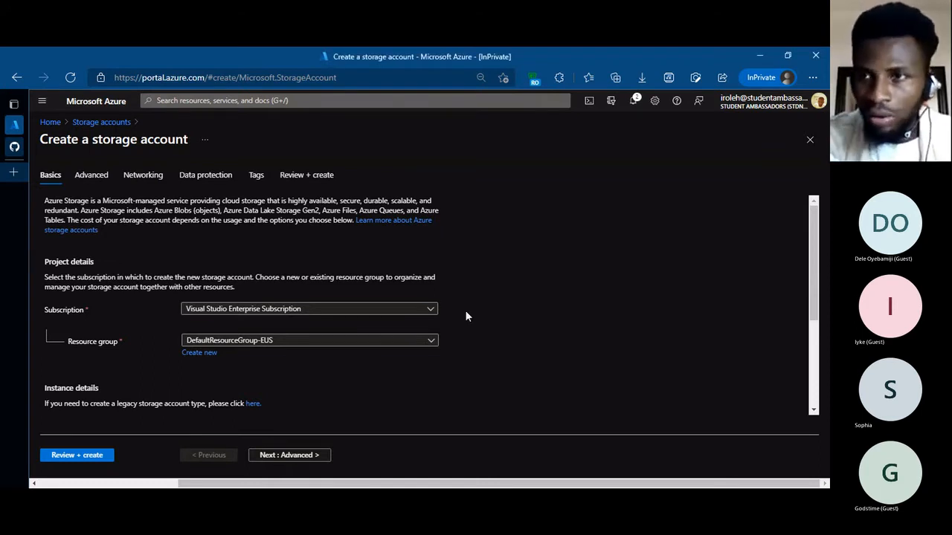
{"action": "left_click", "coordinate": [813, 77]}
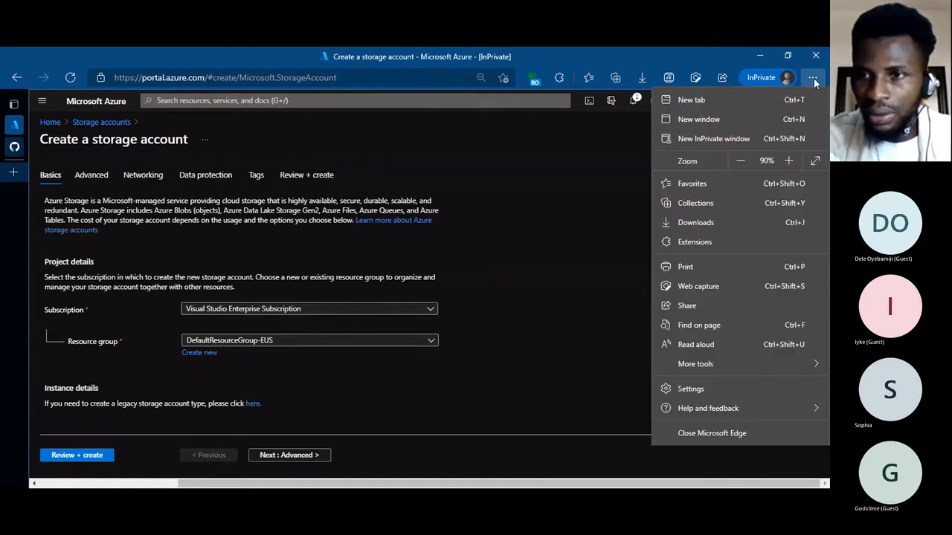
{"action": "left_click", "coordinate": [790, 161]}
{"action": "left_click", "coordinate": [791, 161]}
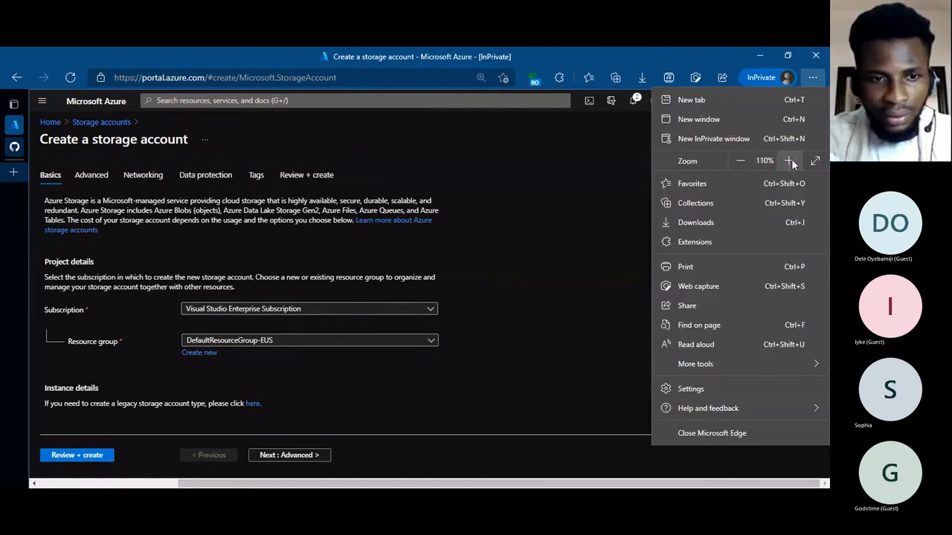
{"action": "left_click", "coordinate": [604, 262]}
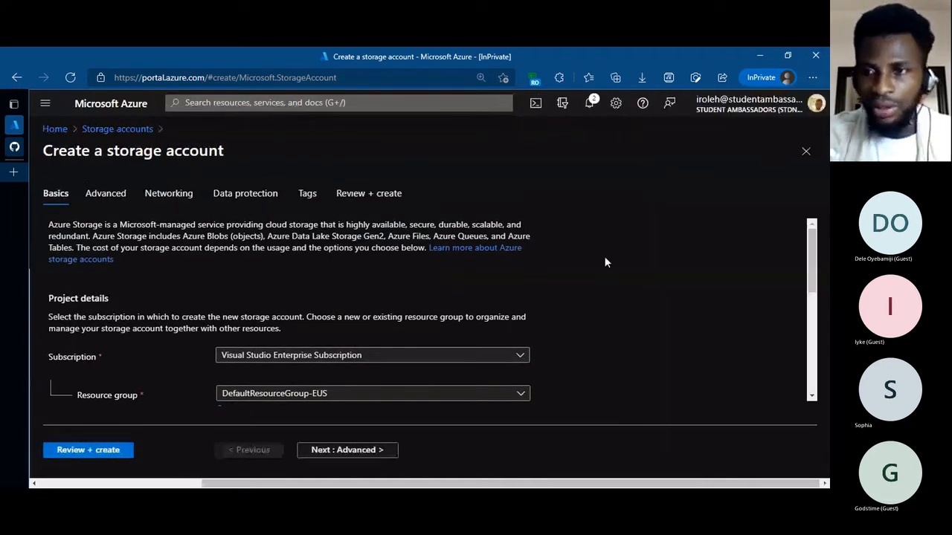
Select ISCA-Workshop from the Resource group dropdown on the storage account form
{"action": "scroll", "coordinate": [627, 254], "scroll_direction": "down", "scroll_amount": 1}
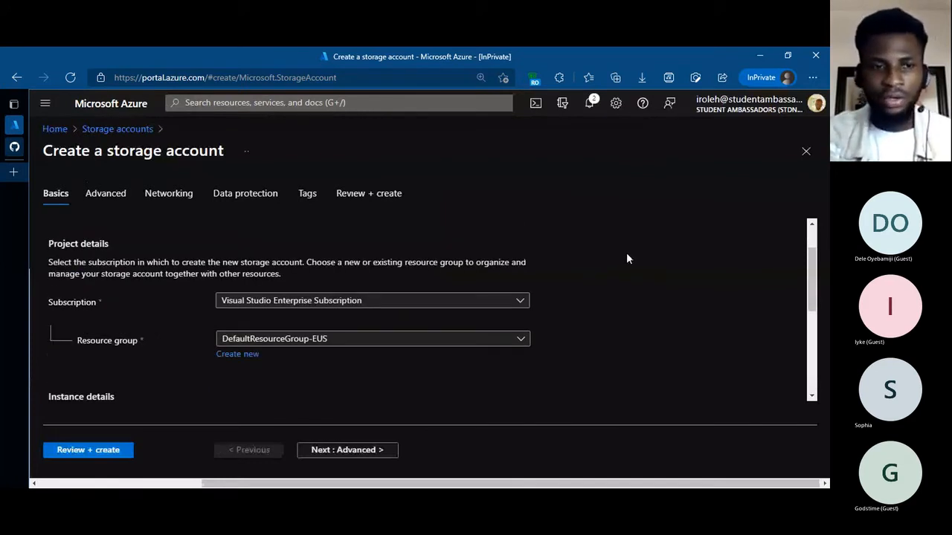
{"action": "scroll", "coordinate": [626, 254], "scroll_direction": "up", "scroll_amount": 1}
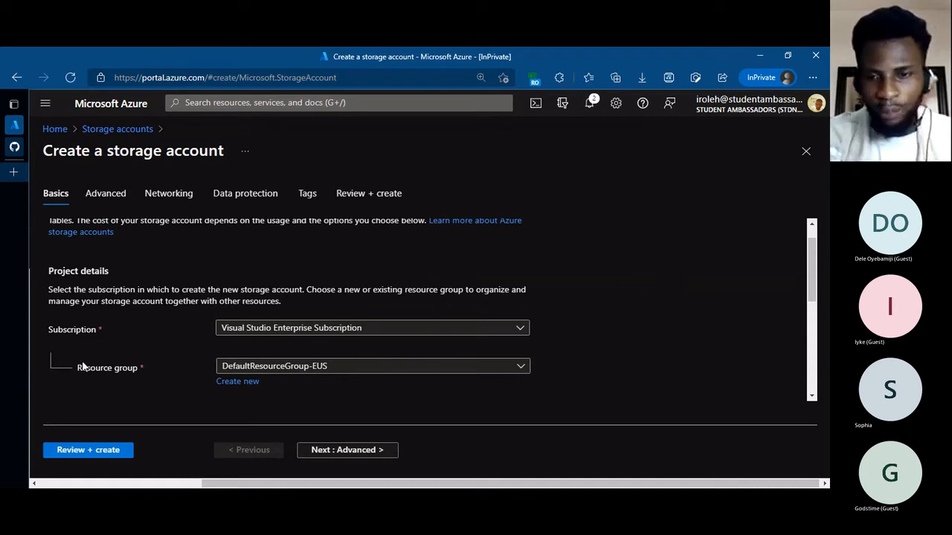
{"action": "left_click", "coordinate": [521, 365]}
{"action": "left_click", "coordinate": [618, 325]}
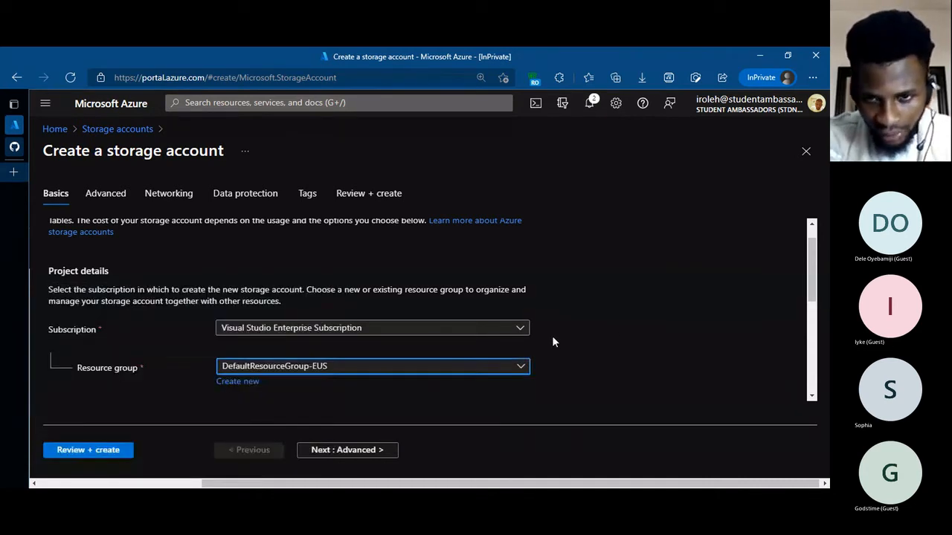
{"action": "left_click", "coordinate": [523, 366]}
{"action": "scroll", "coordinate": [593, 334], "scroll_direction": "down", "scroll_amount": 1}
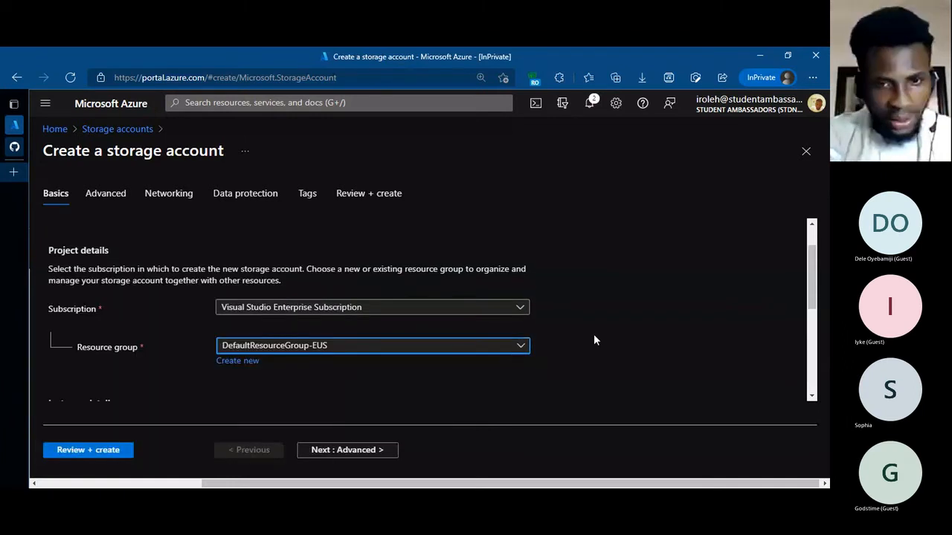
{"action": "left_click", "coordinate": [493, 340]}
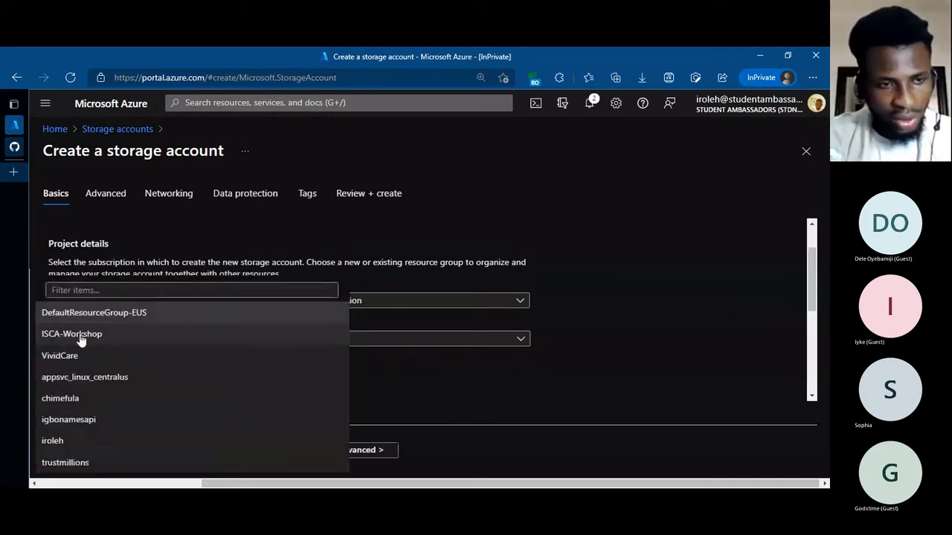
{"action": "left_click", "coordinate": [80, 336]}
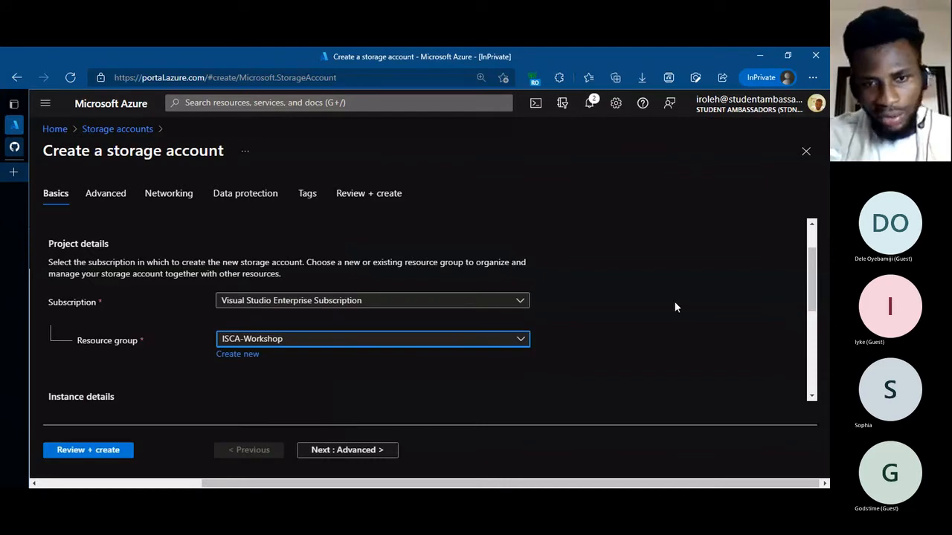
{"action": "scroll", "coordinate": [614, 328], "scroll_direction": "down", "scroll_amount": 1}
Enter 'isca-storage' as the storage account name, then remove the hyphen
{"action": "scroll", "coordinate": [614, 328], "scroll_direction": "down", "scroll_amount": 2}
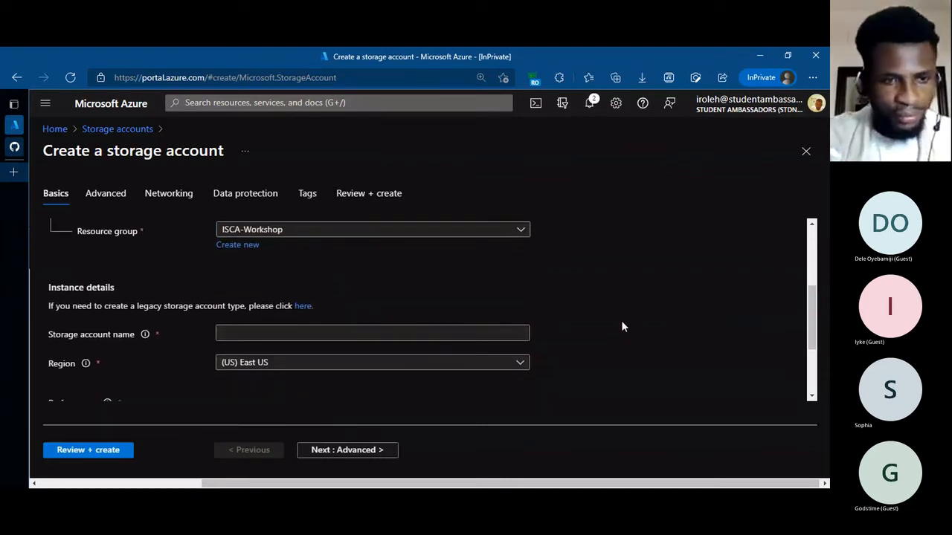
{"action": "left_click", "coordinate": [335, 334]}
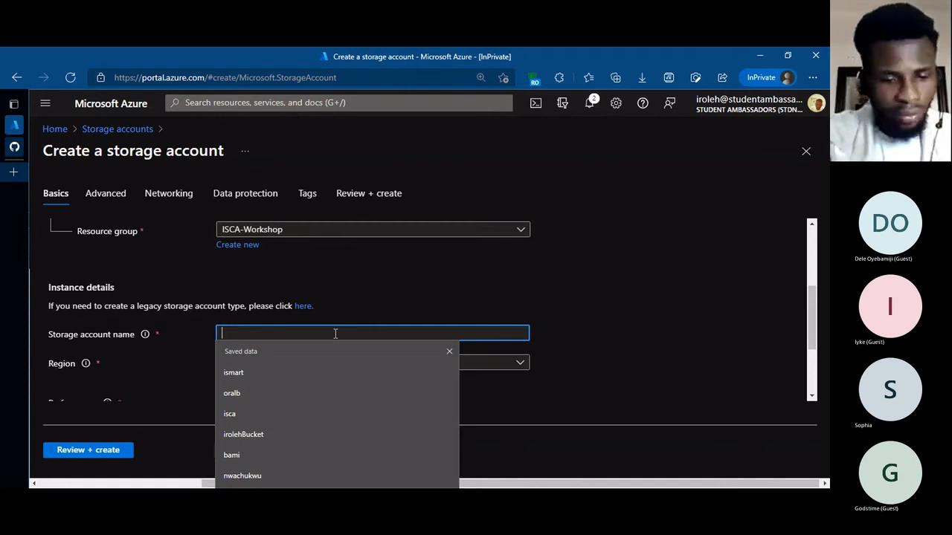
{"action": "type", "text": "isca-storage"}
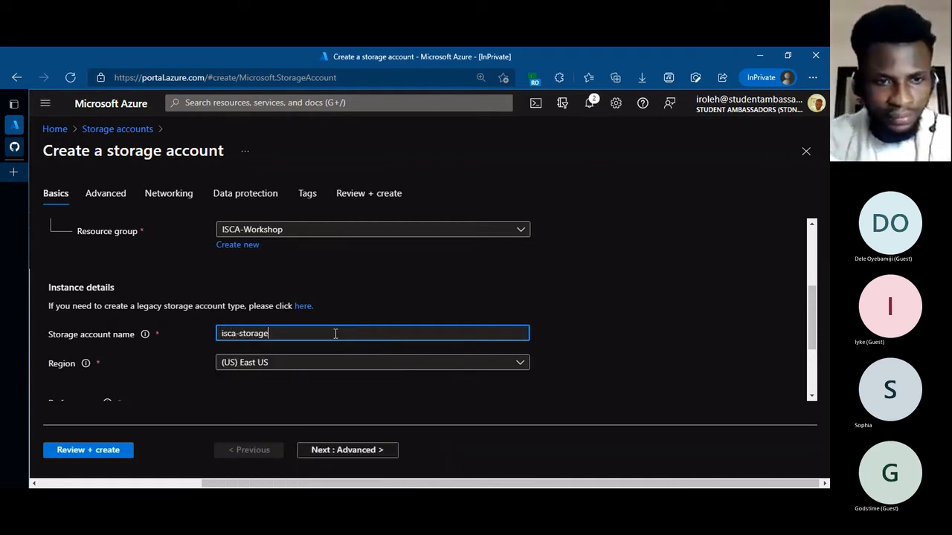
{"action": "left_click", "coordinate": [590, 293]}
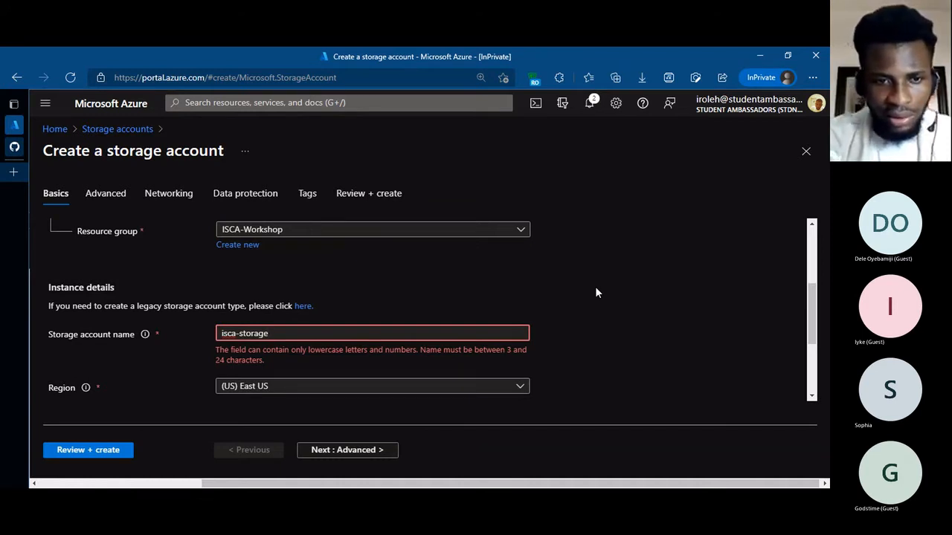
{"action": "key", "text": "Left"}
{"action": "key", "text": "Left"}
{"action": "key", "text": "Left"}
{"action": "key", "text": "Left"}
{"action": "key", "text": "Left"}
{"action": "key", "text": "Left"}
{"action": "key", "text": "Left"}
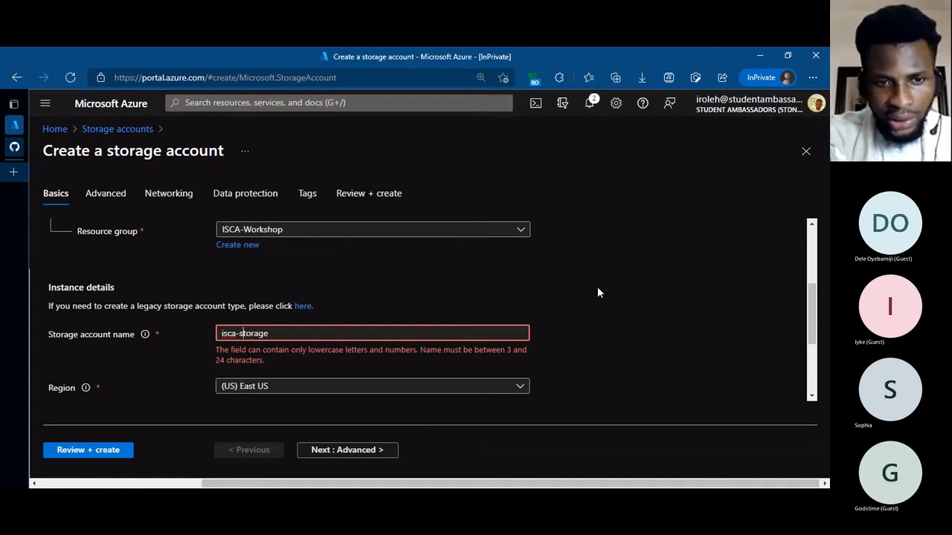
{"action": "key", "text": "BackSpace"}
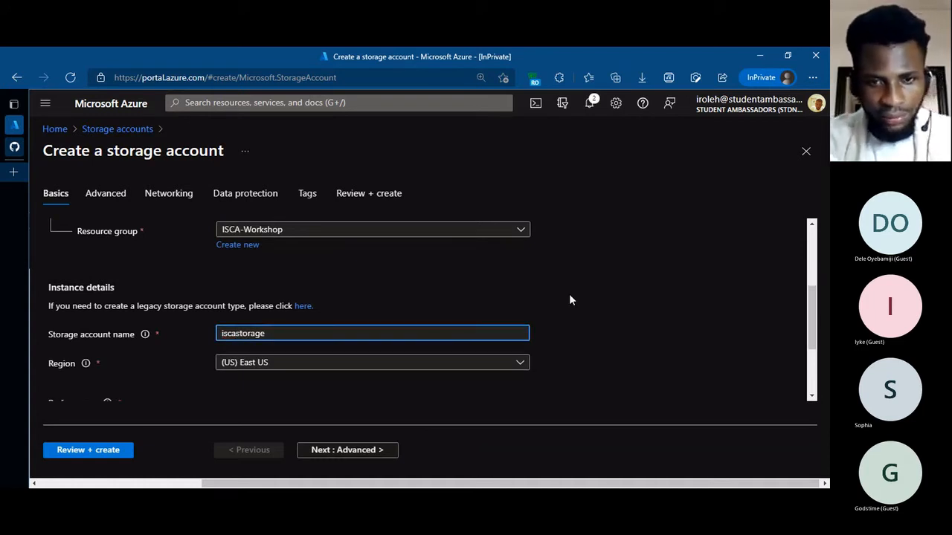
{"action": "left_click", "coordinate": [596, 304]}
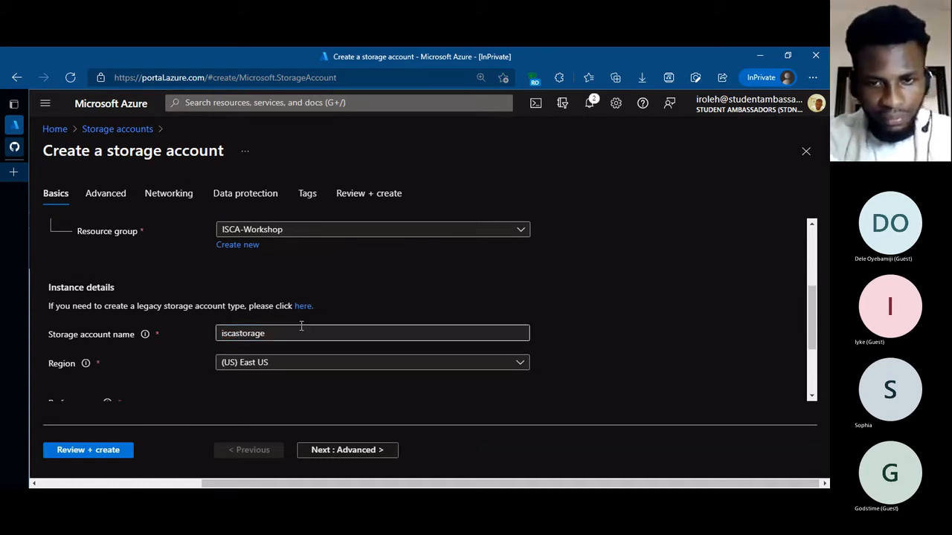
Keep the name lowercase and shorten it to 'isca'
{"action": "left_click", "coordinate": [239, 333]}
{"action": "key", "text": "Delete"}
{"action": "type", "text": "S"}
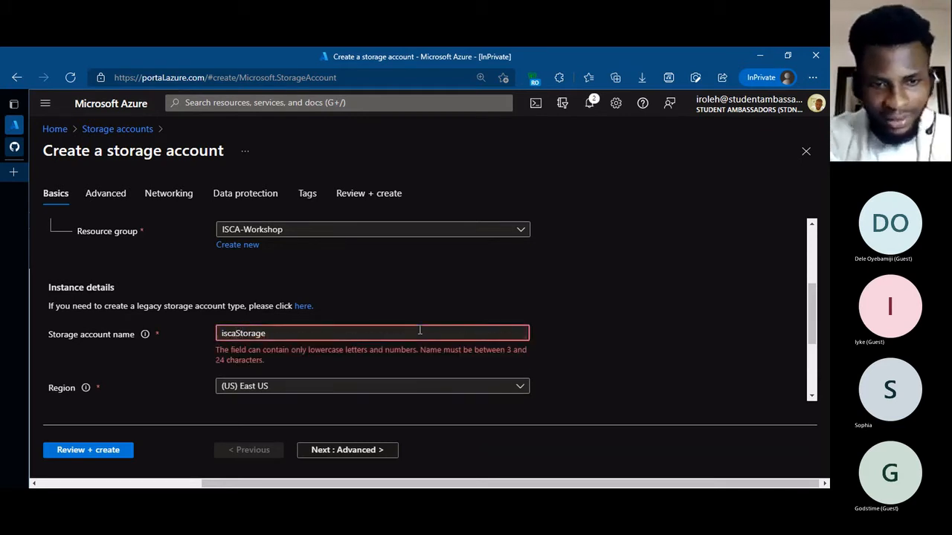
{"action": "key", "text": "BackSpace"}
{"action": "type", "text": "s"}
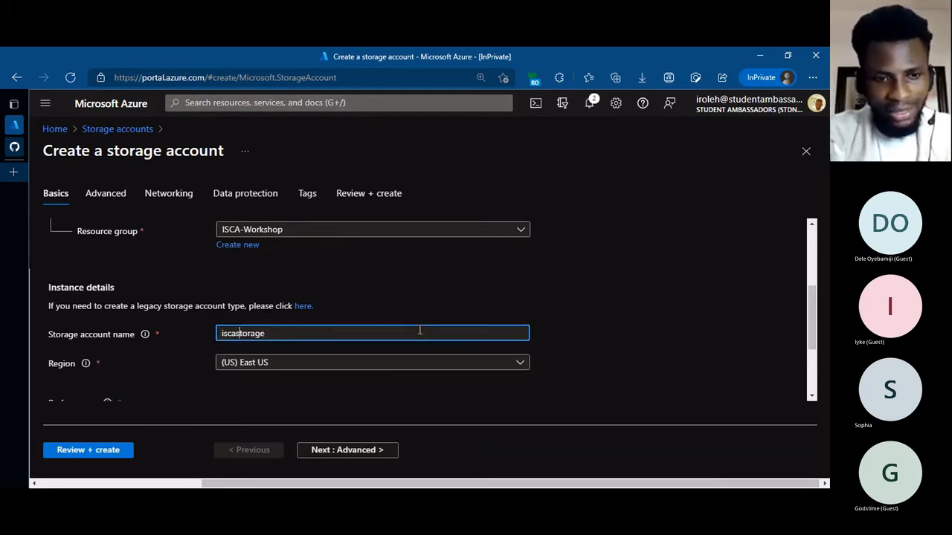
{"action": "left_click", "coordinate": [625, 330]}
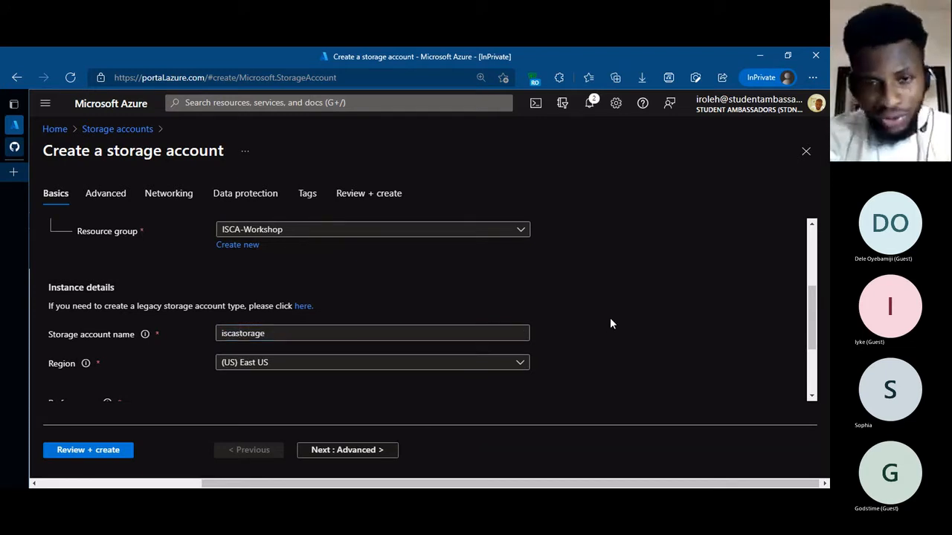
{"action": "scroll", "coordinate": [610, 324], "scroll_direction": "down", "scroll_amount": 1}
{"action": "left_click", "coordinate": [497, 281]}
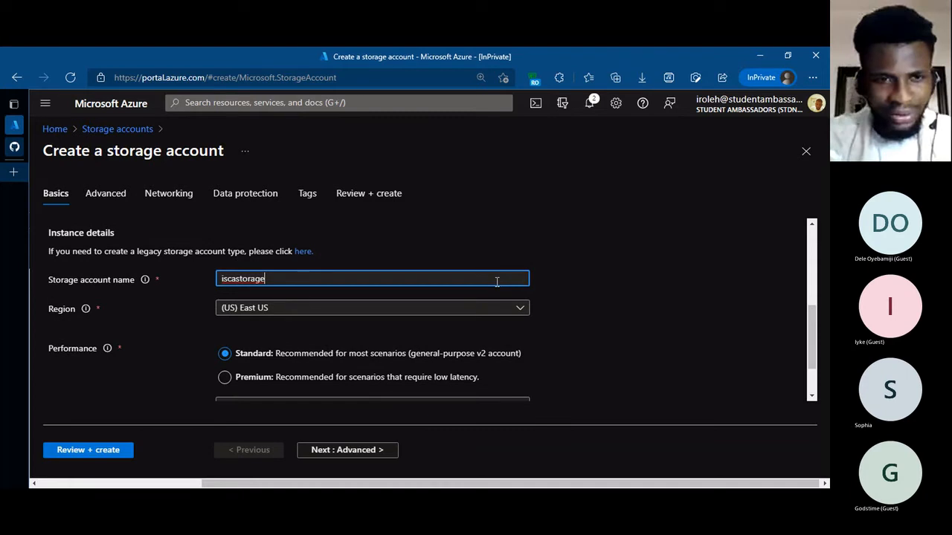
{"action": "key", "text": "BackSpace"}
{"action": "key", "text": "BackSpace"}
{"action": "key", "text": "BackSpace"}
{"action": "key", "text": "BackSpace"}
{"action": "key", "text": "BackSpace"}
{"action": "key", "text": "BackSpace"}
{"action": "key", "text": "BackSpace"}
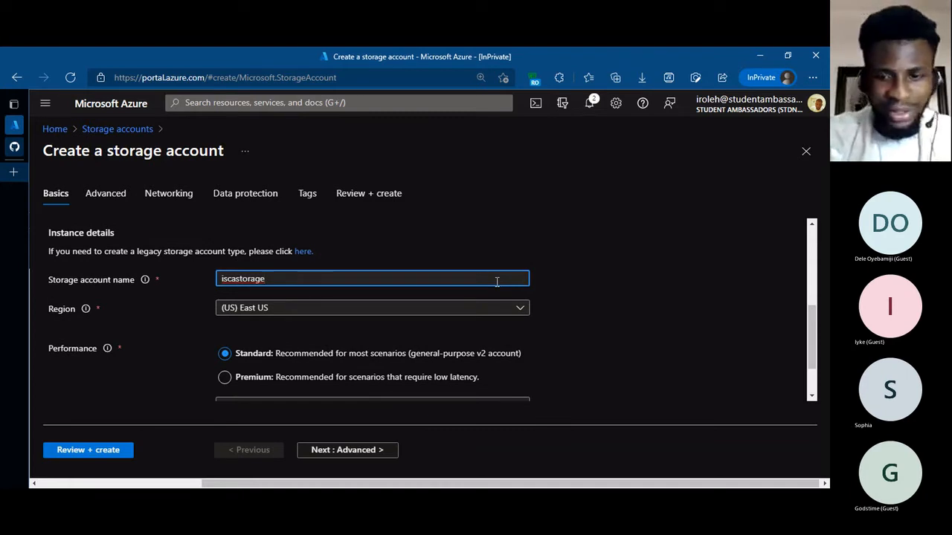
{"action": "left_click", "coordinate": [661, 311]}
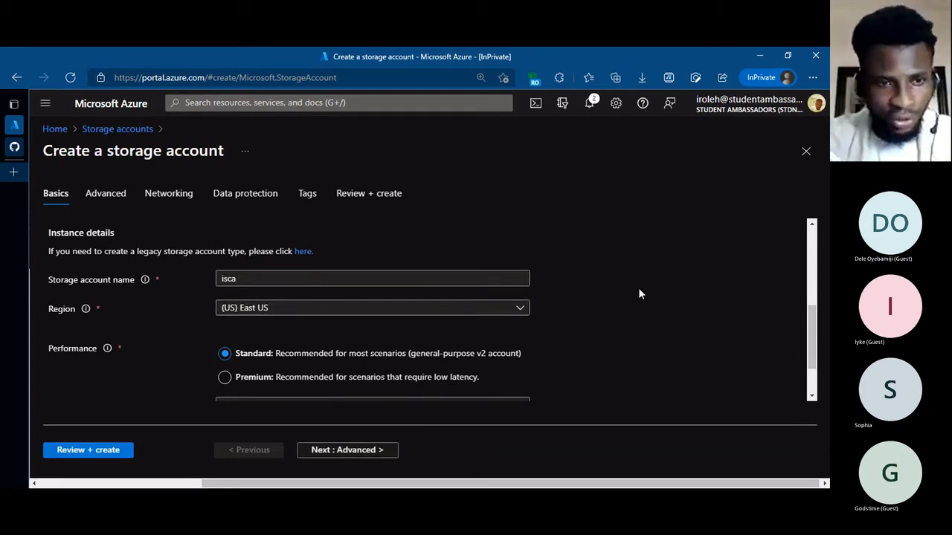
{"action": "scroll", "coordinate": [638, 294], "scroll_direction": "down", "scroll_amount": 1}
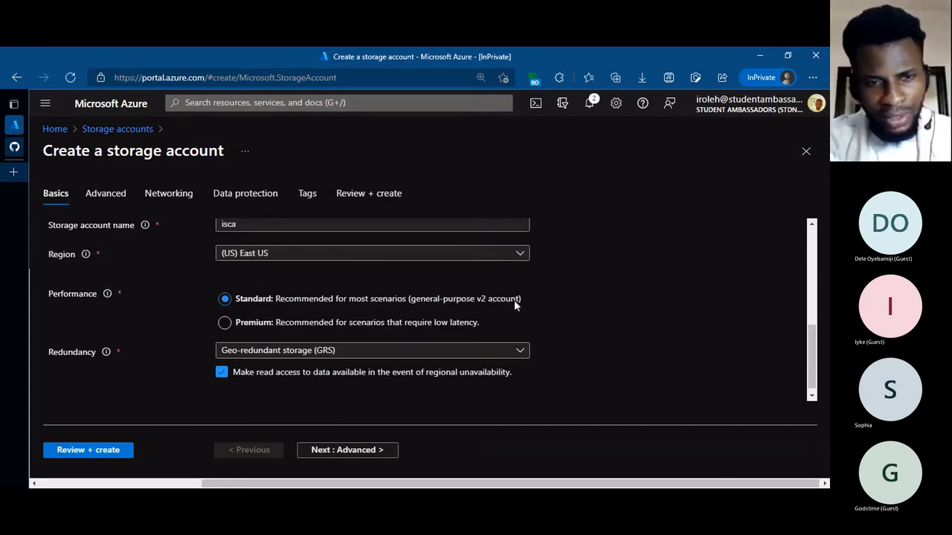
{"action": "scroll", "coordinate": [631, 299], "scroll_direction": "down", "scroll_amount": 1}
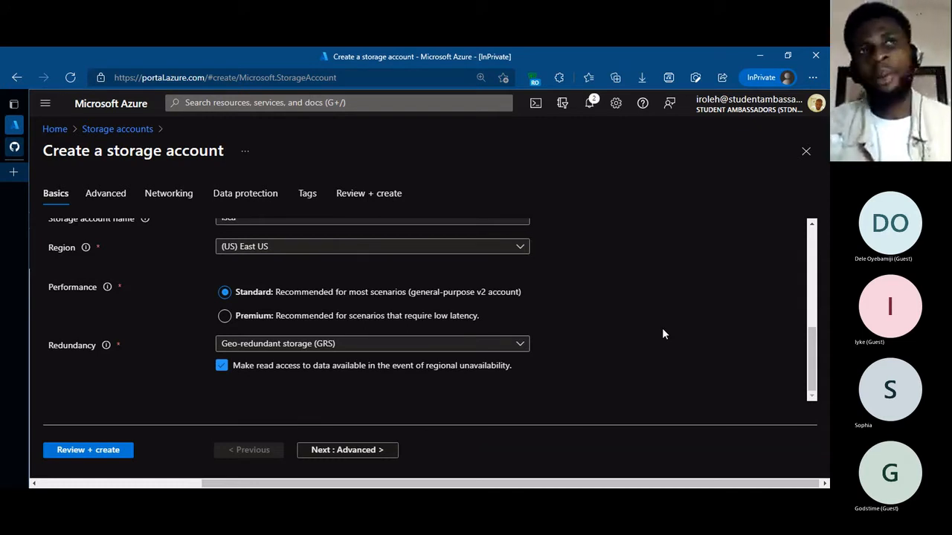
Show the LRS, GRS, ZRS and GZRS options, close them keeping GRS, then reopen them
{"action": "left_click", "coordinate": [521, 345]}
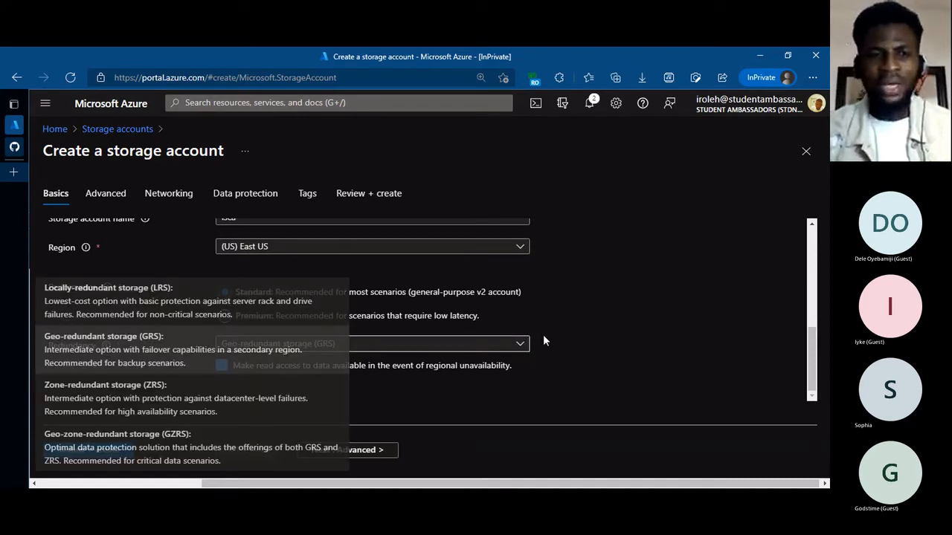
{"action": "left_click", "coordinate": [624, 319]}
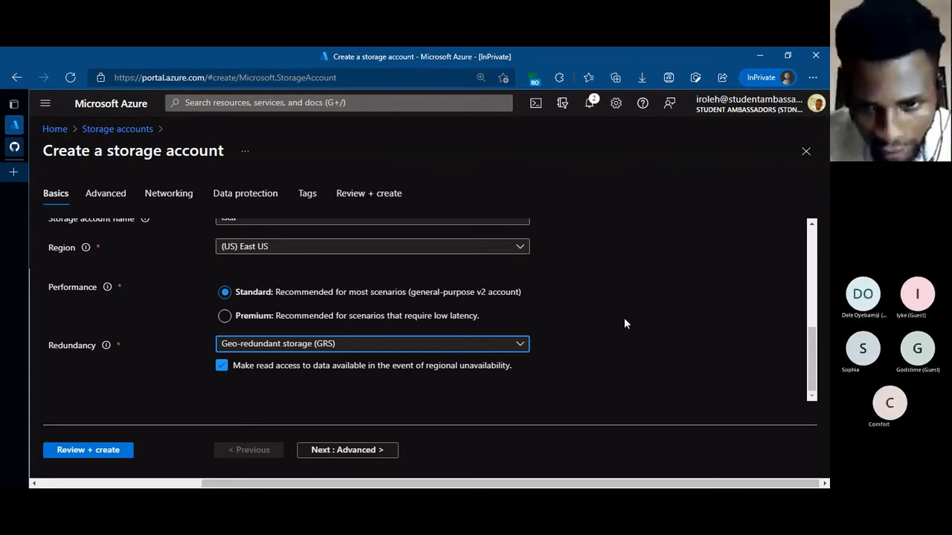
{"action": "left_click", "coordinate": [523, 343]}
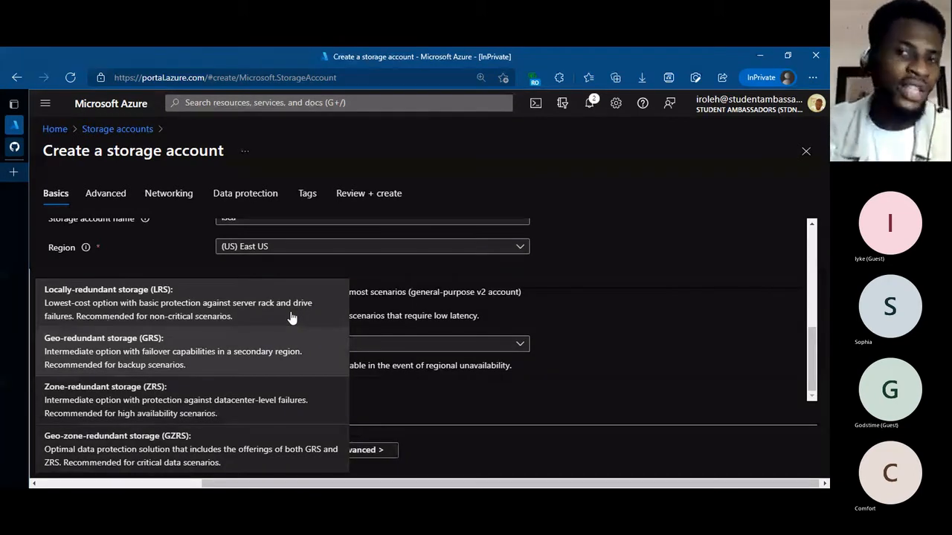
Close the redundancy list, leaving Geo-redundant storage (GRS) with read access selected
{"action": "left_click", "coordinate": [601, 244]}
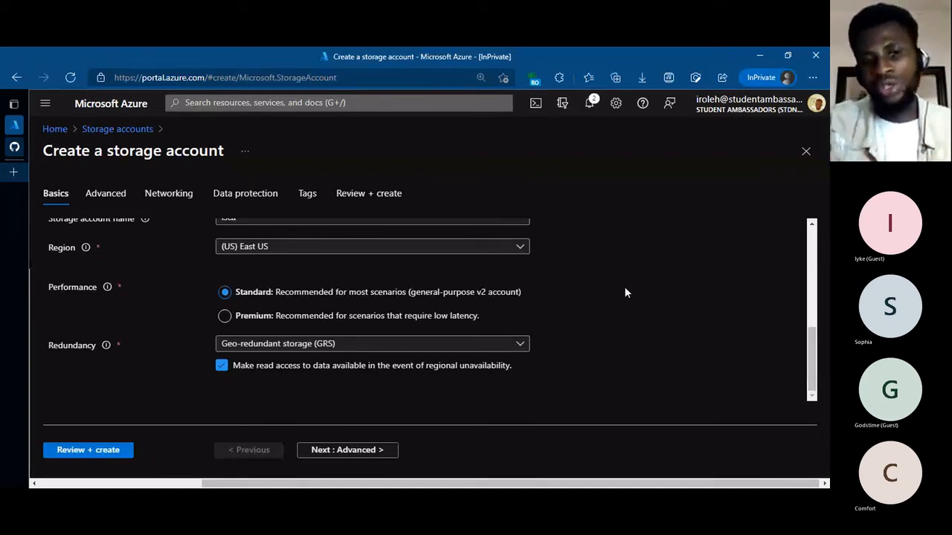
{"action": "left_click", "coordinate": [351, 345]}
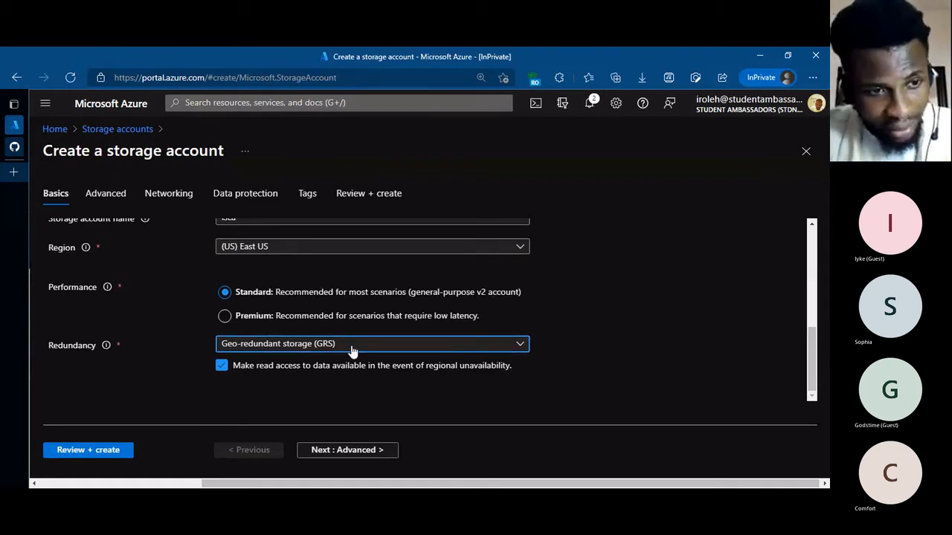
{"action": "left_click", "coordinate": [352, 346]}
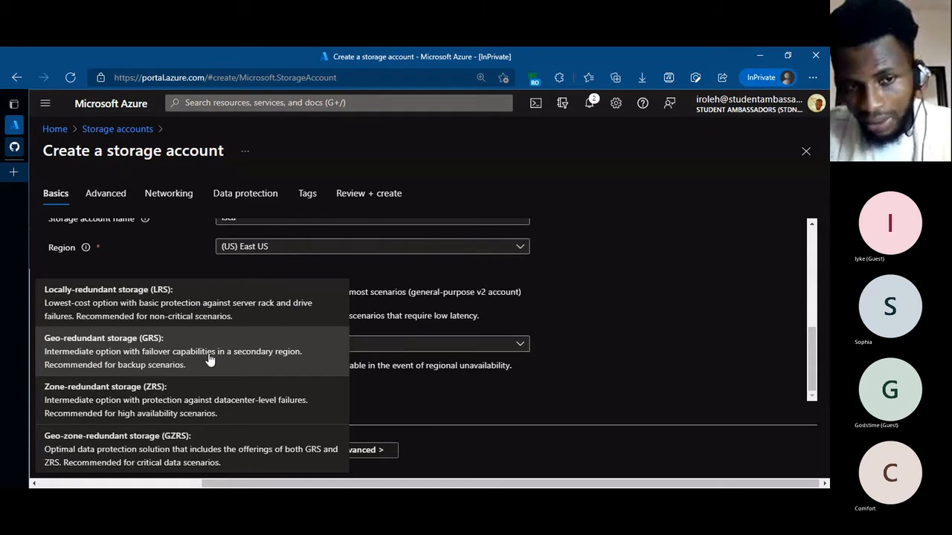
{"action": "left_click", "coordinate": [637, 326]}
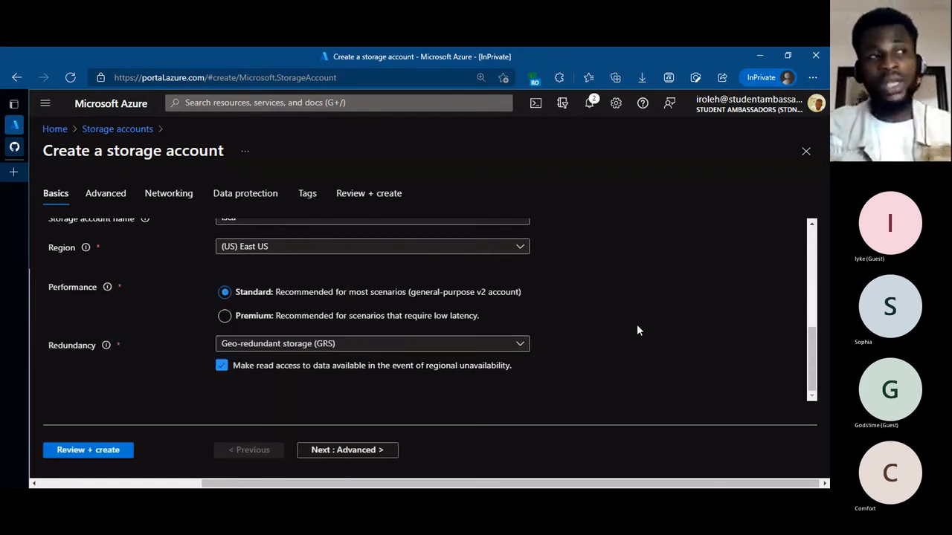
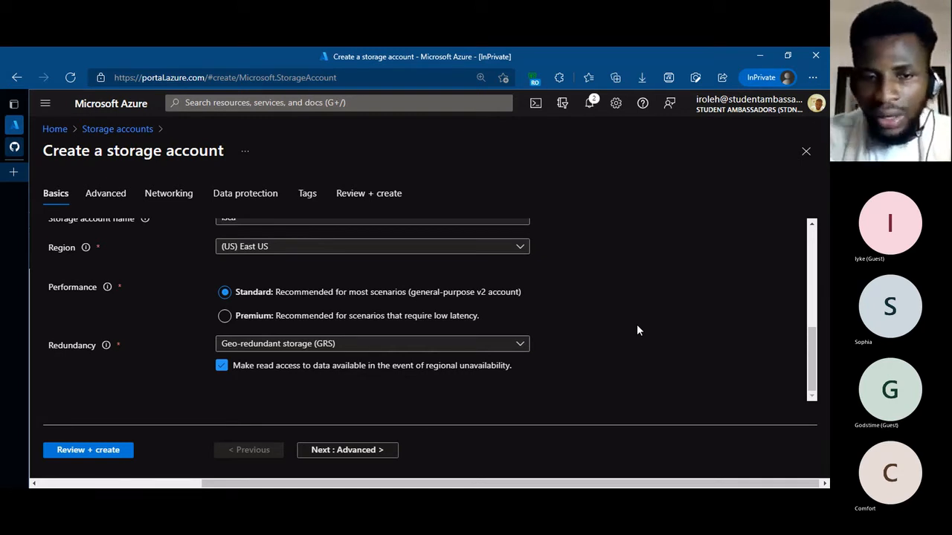
Reopen the redundancy list and keep Geo-redundant storage (GRS)
{"action": "left_click", "coordinate": [524, 347]}
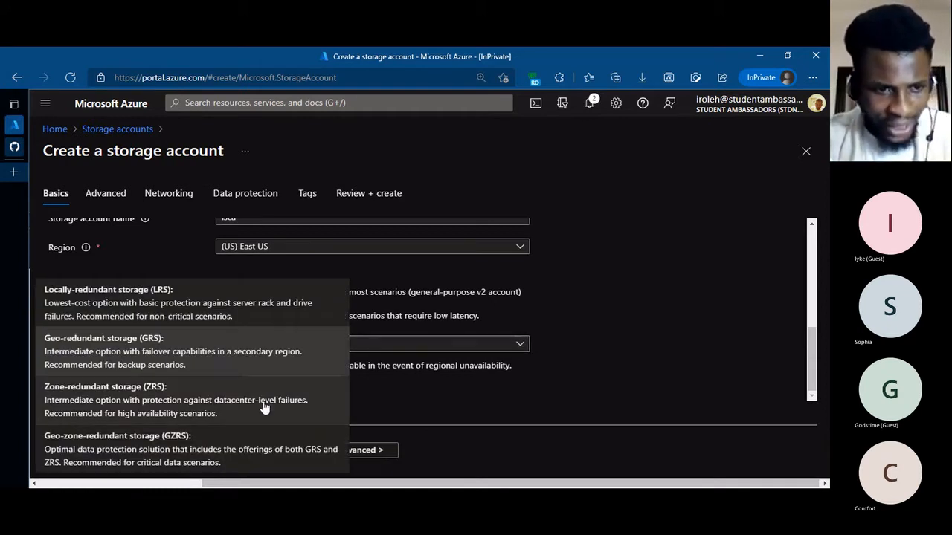
{"action": "left_click", "coordinate": [582, 351]}
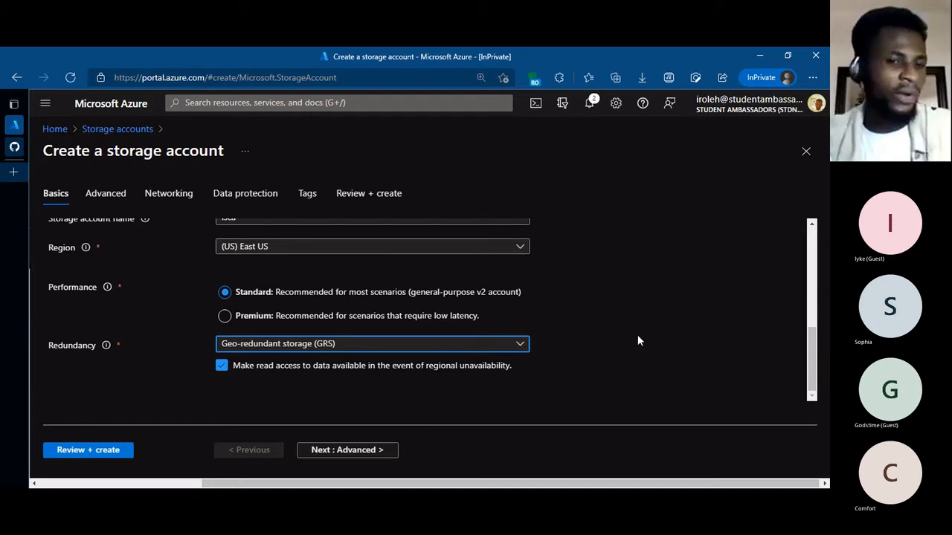
{"action": "left_click", "coordinate": [638, 336]}
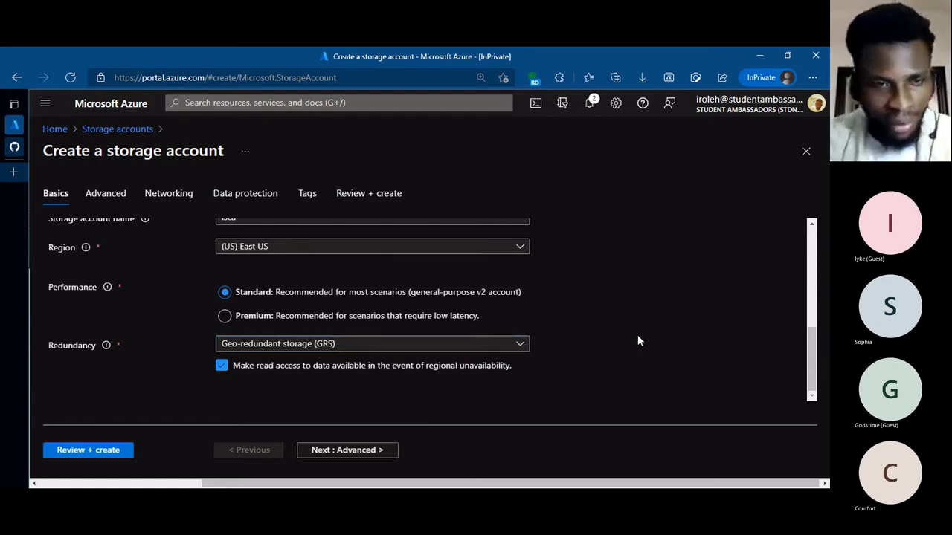
Review the Advanced security settings, then leave Networking at Public endpoint (all networks)
{"action": "left_click", "coordinate": [356, 452]}
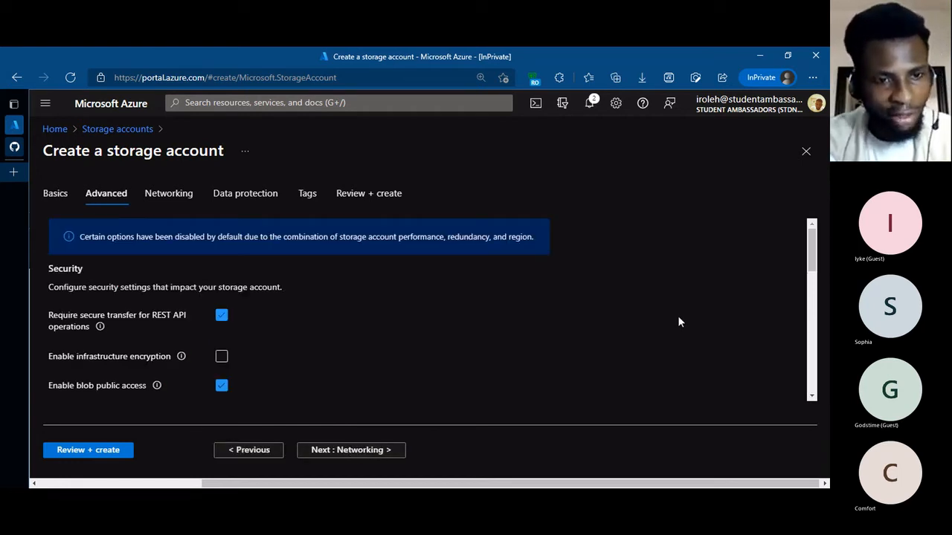
{"action": "scroll", "coordinate": [673, 304], "scroll_direction": "down", "scroll_amount": 5}
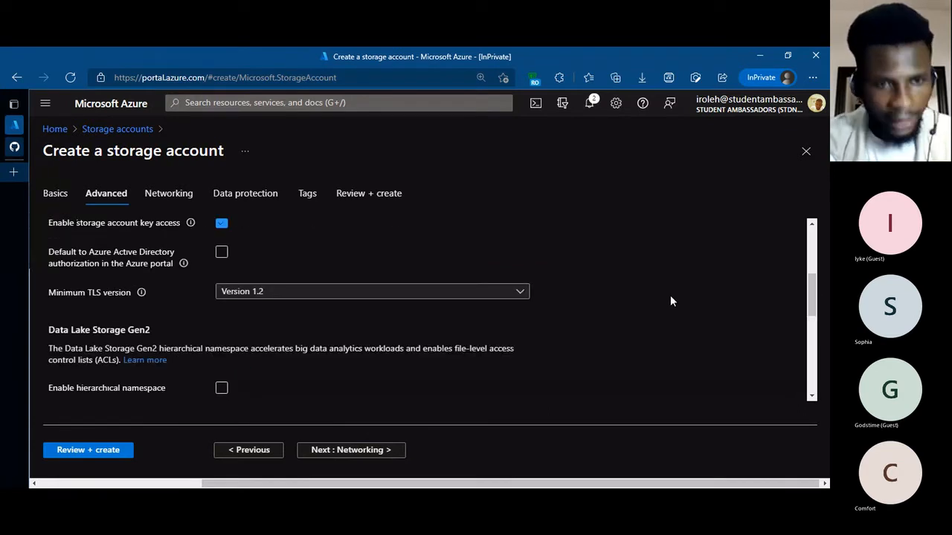
{"action": "scroll", "coordinate": [670, 295], "scroll_direction": "down", "scroll_amount": 5}
{"action": "scroll", "coordinate": [667, 299], "scroll_direction": "up", "scroll_amount": 10}
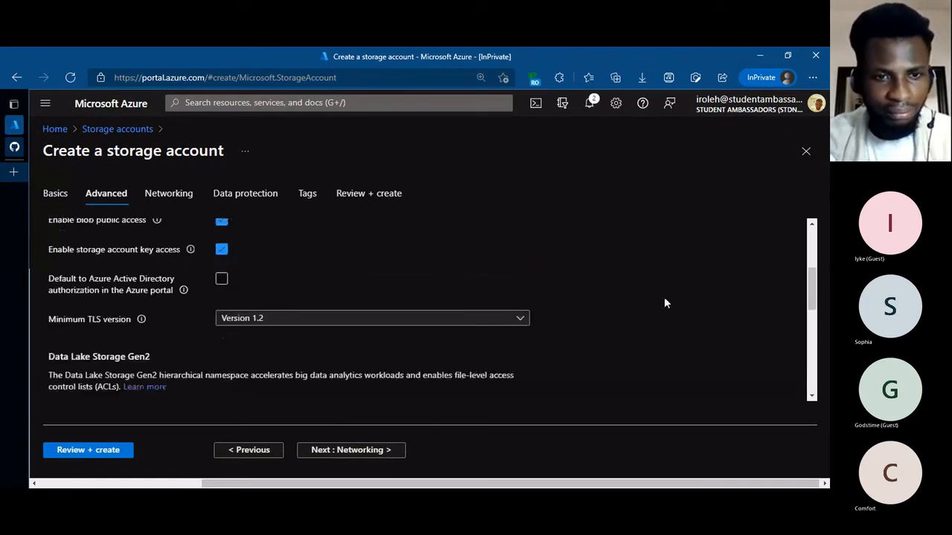
{"action": "left_click", "coordinate": [161, 199]}
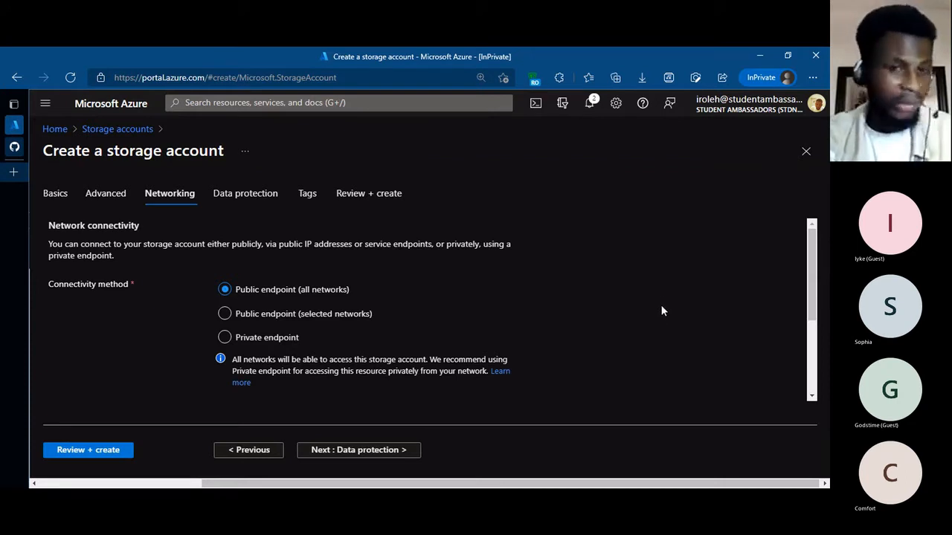
{"action": "scroll", "coordinate": [650, 311], "scroll_direction": "down", "scroll_amount": 2}
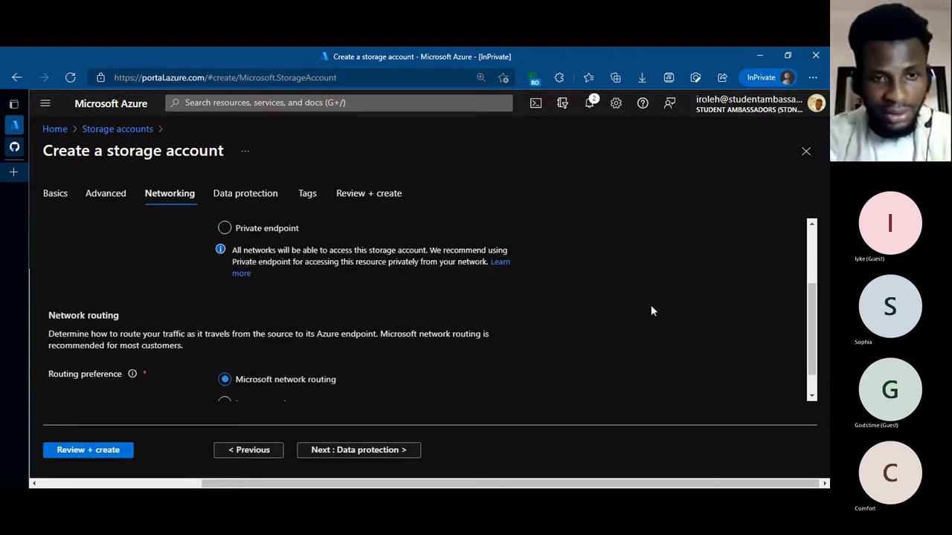
{"action": "scroll", "coordinate": [647, 311], "scroll_direction": "up", "scroll_amount": 2}
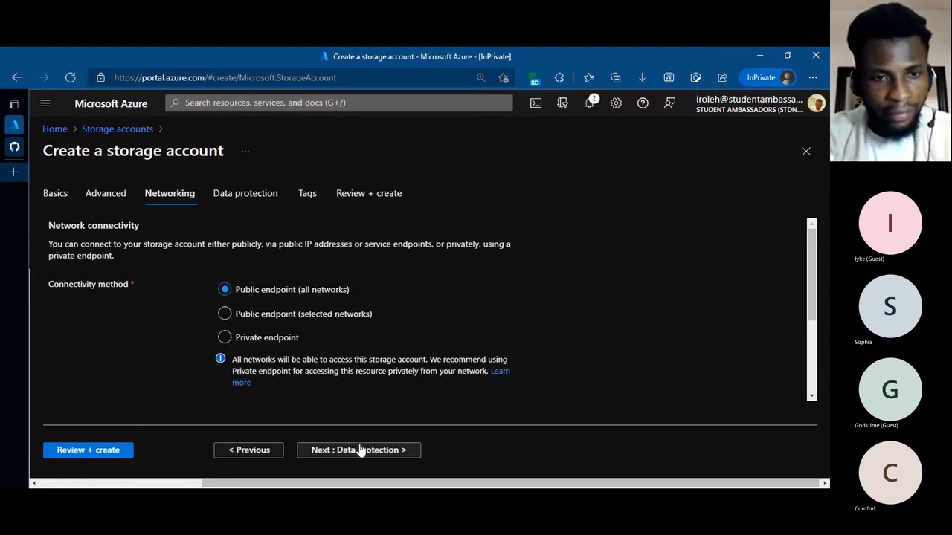
Move past Data protection to the tags and name the first tag 'name'
{"action": "left_click", "coordinate": [360, 451]}
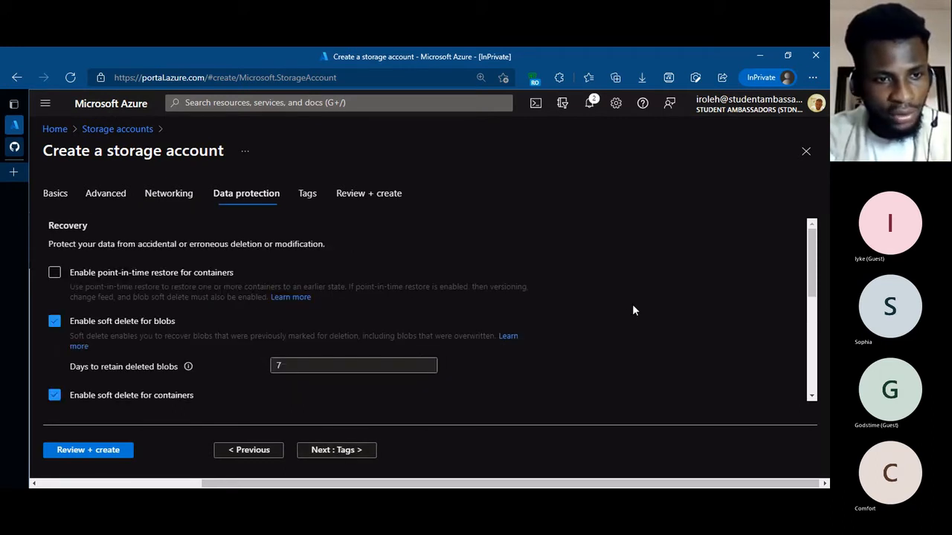
{"action": "scroll", "coordinate": [628, 301], "scroll_direction": "down", "scroll_amount": 2}
{"action": "scroll", "coordinate": [624, 304], "scroll_direction": "up", "scroll_amount": 2}
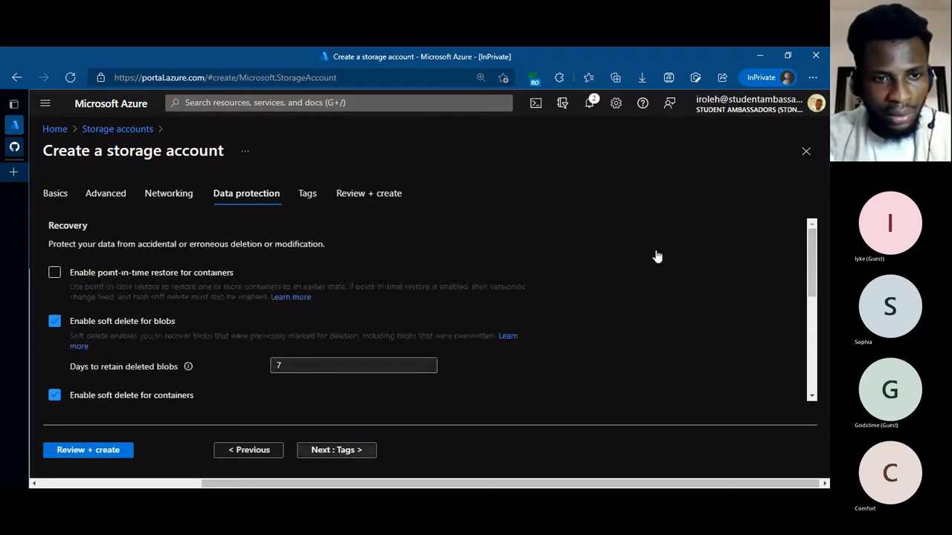
{"action": "left_click", "coordinate": [151, 319]}
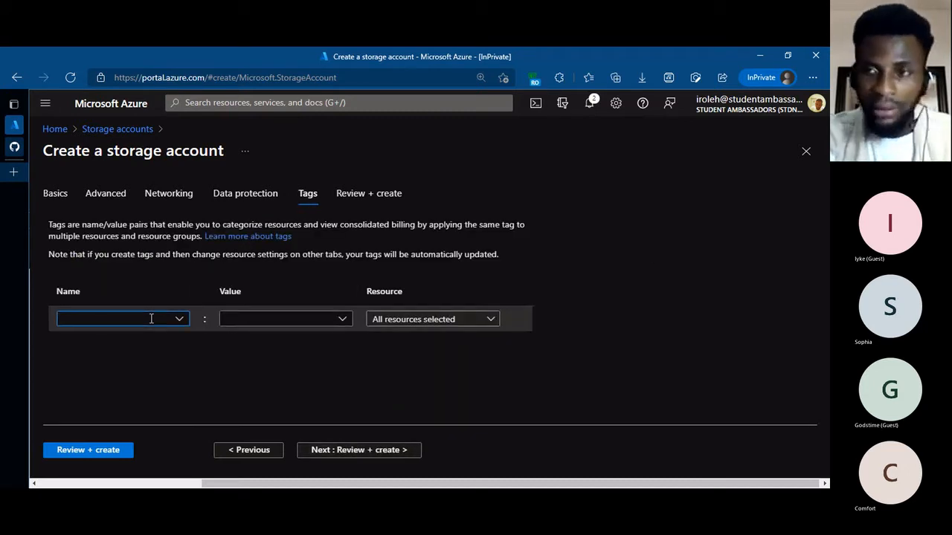
{"action": "type", "text": "name"}
{"action": "key", "text": "Tab"}
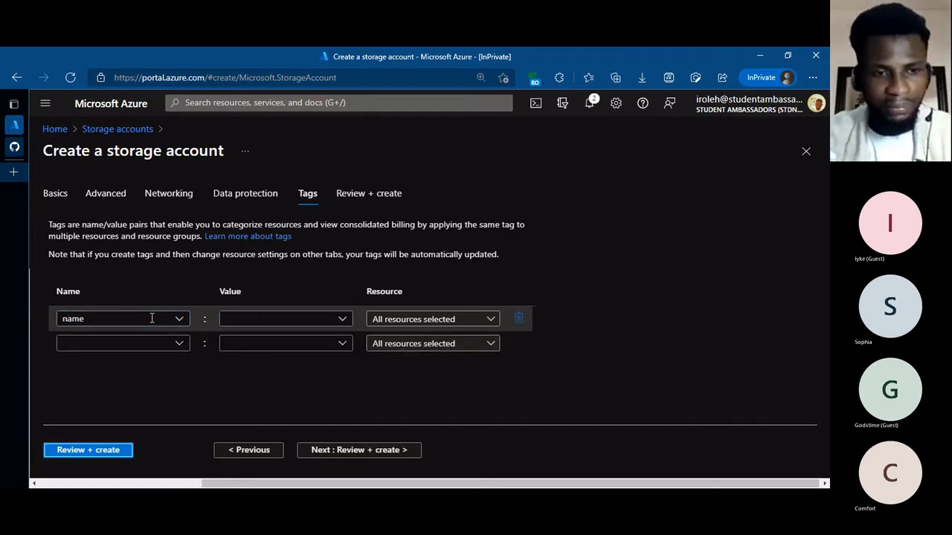
Enter 'isca-storage' as the tag's value, checking the workshop README midway
{"action": "left_click", "coordinate": [248, 318]}
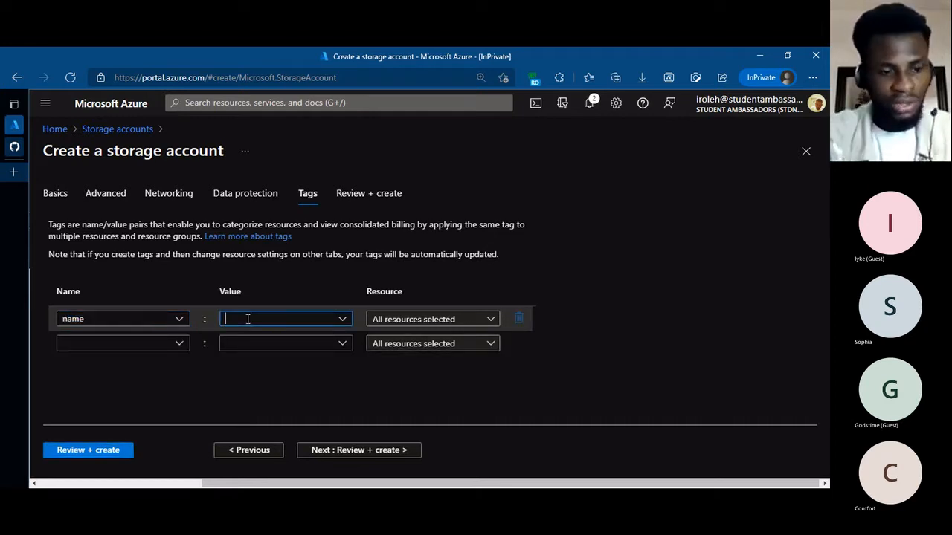
{"action": "type", "text": "sca"}
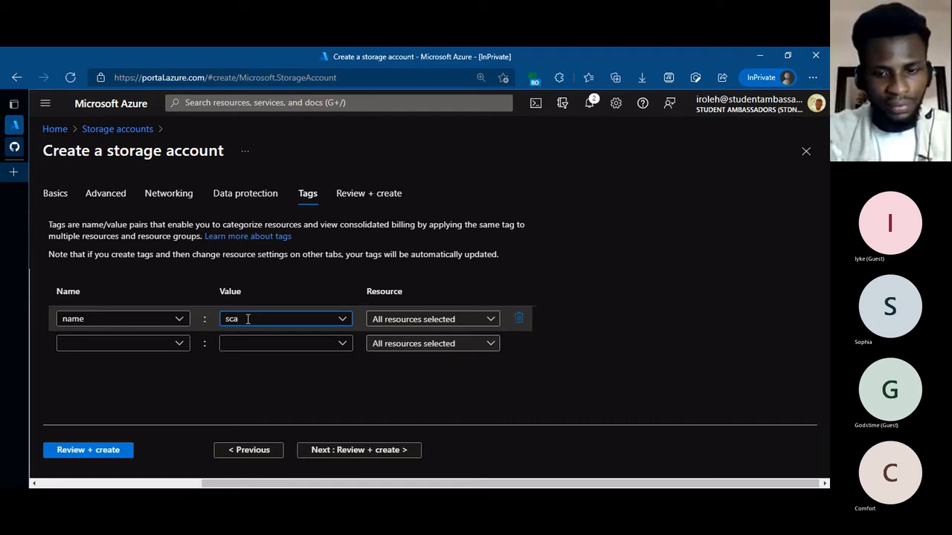
{"action": "type", "text": "-storage"}
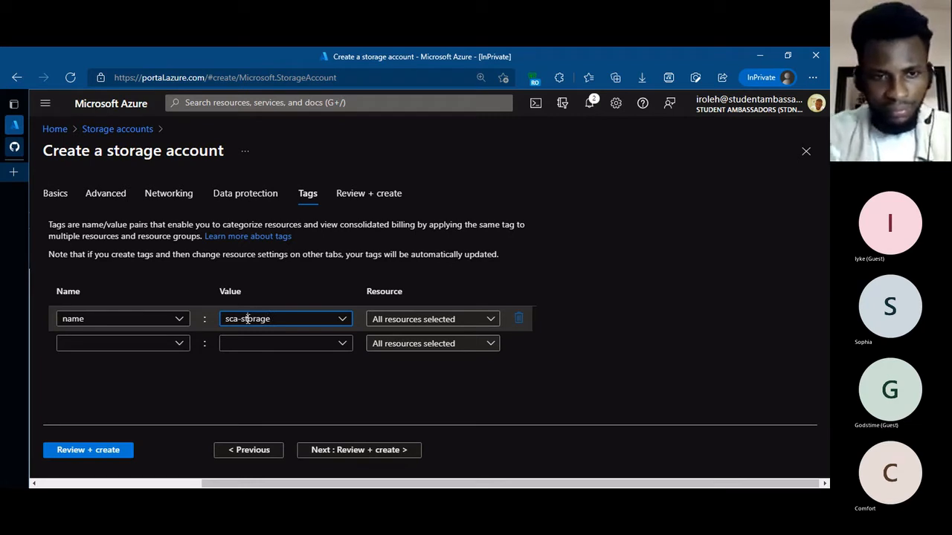
{"action": "type", "text": "i"}
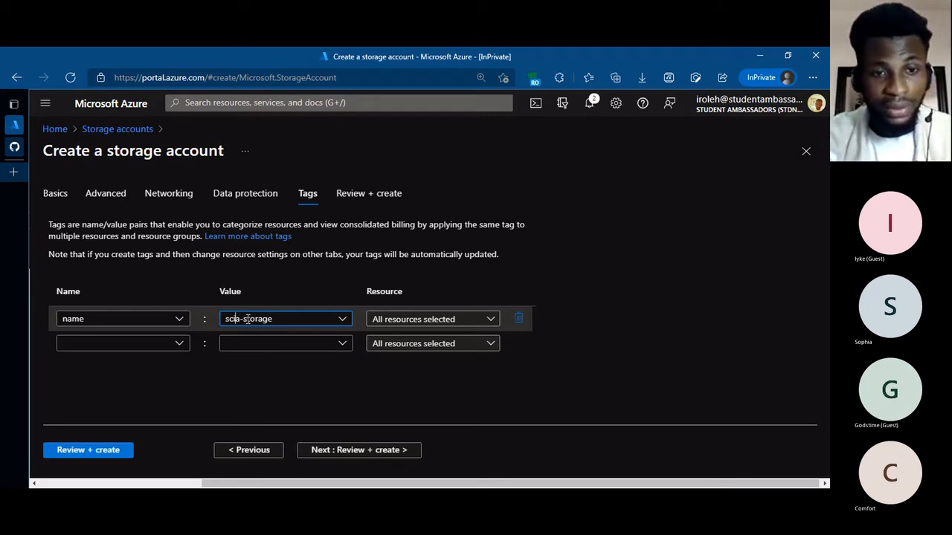
{"action": "mouse_move", "coordinate": [18, 150]}
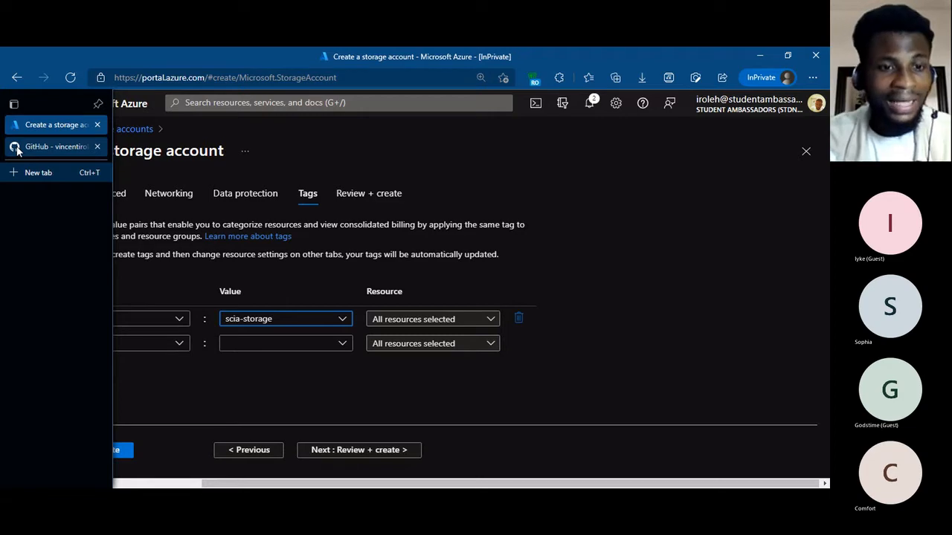
{"action": "left_click", "coordinate": [16, 147]}
{"action": "scroll", "coordinate": [365, 208], "scroll_direction": "down", "scroll_amount": 3}
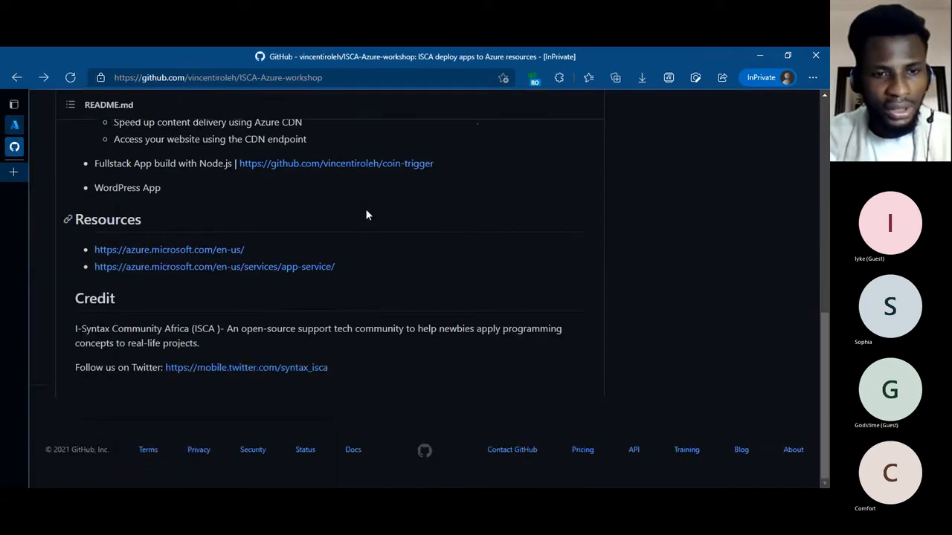
{"action": "left_click", "coordinate": [19, 127]}
{"action": "type", "text": "sca-storage"}
{"action": "left_click", "coordinate": [643, 353]}
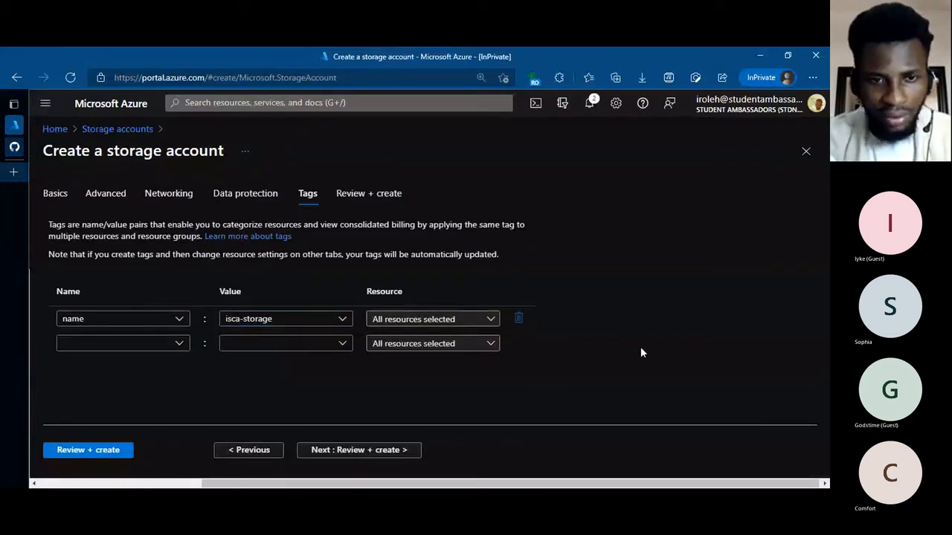
Pass validation, review the summary and create the isca storage account
{"action": "left_click", "coordinate": [357, 449]}
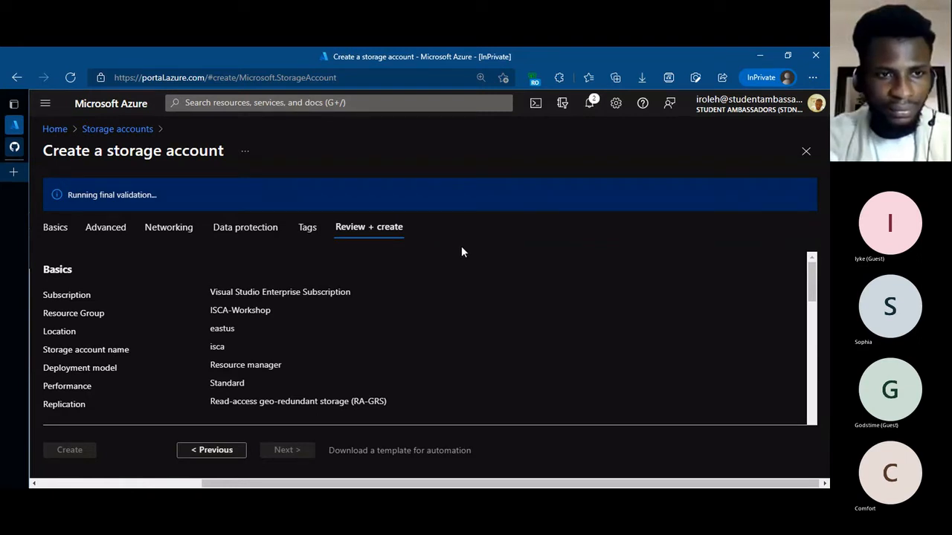
{"action": "scroll", "coordinate": [459, 253], "scroll_direction": "down", "scroll_amount": 2}
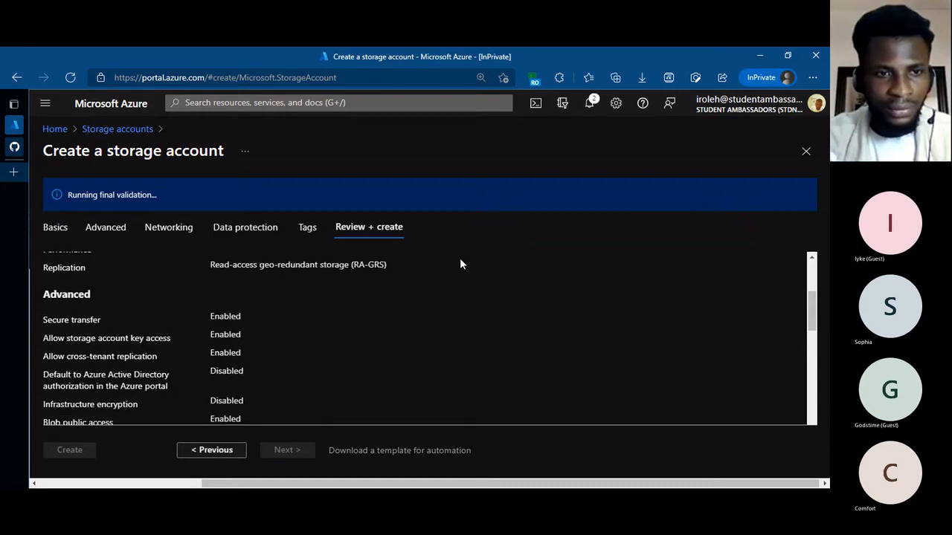
{"action": "scroll", "coordinate": [460, 262], "scroll_direction": "up", "scroll_amount": 2}
{"action": "scroll", "coordinate": [457, 265], "scroll_direction": "up", "scroll_amount": 1}
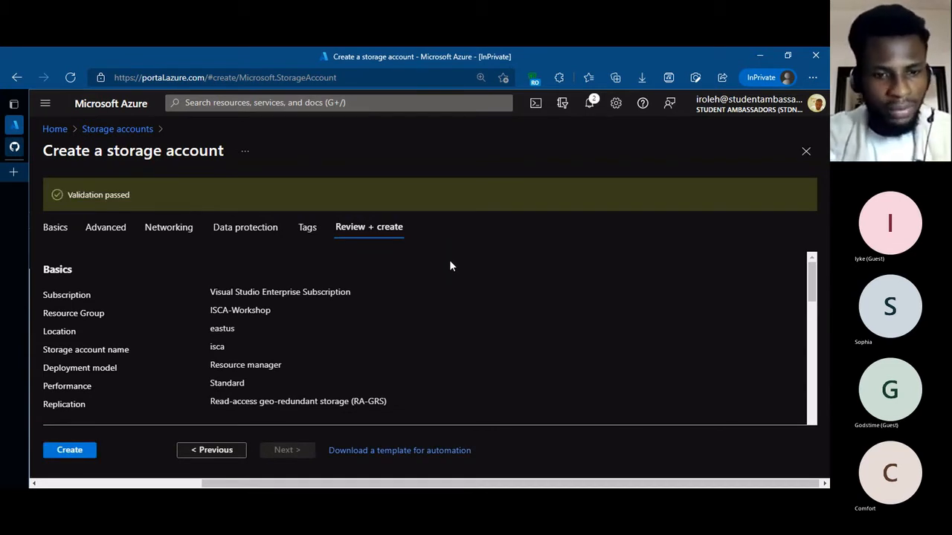
{"action": "left_click", "coordinate": [72, 450]}
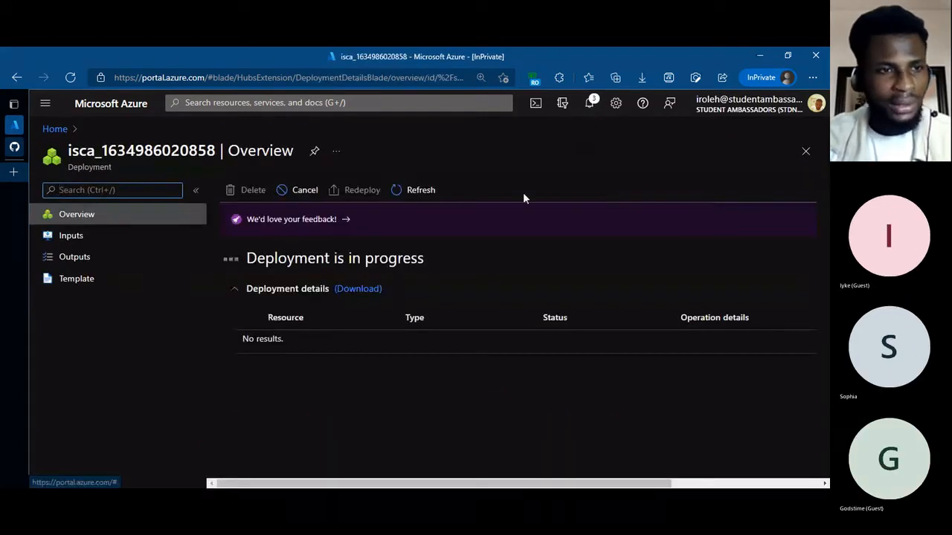
Check the workshop README on GitHub, then return to the completed deployment overview
{"action": "mouse_move", "coordinate": [22, 148]}
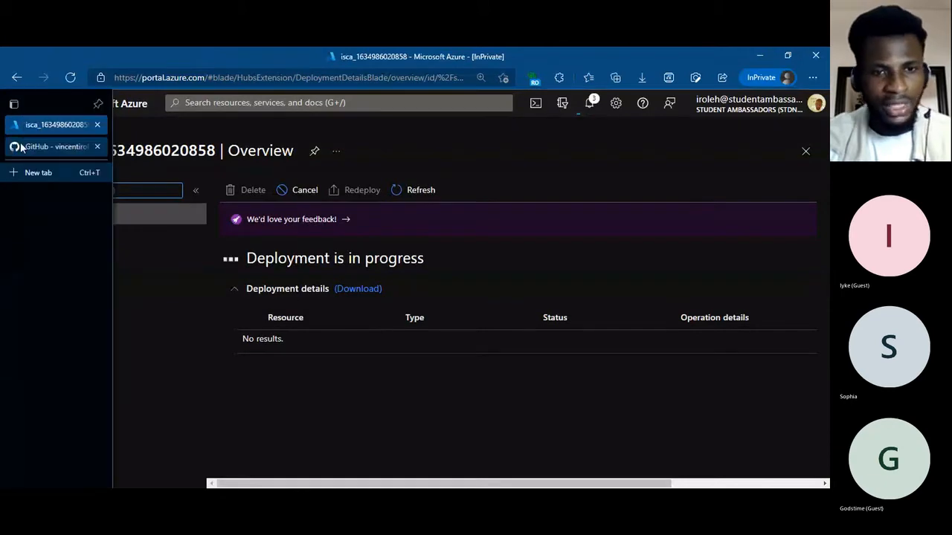
{"action": "left_click", "coordinate": [52, 147]}
{"action": "scroll", "coordinate": [526, 230], "scroll_direction": "up", "scroll_amount": 3}
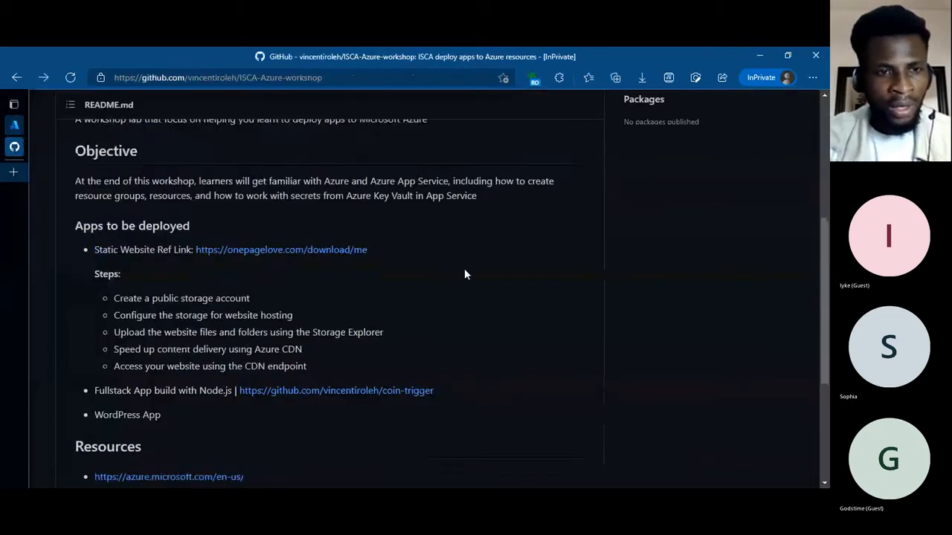
{"action": "scroll", "coordinate": [463, 272], "scroll_direction": "down", "scroll_amount": 1}
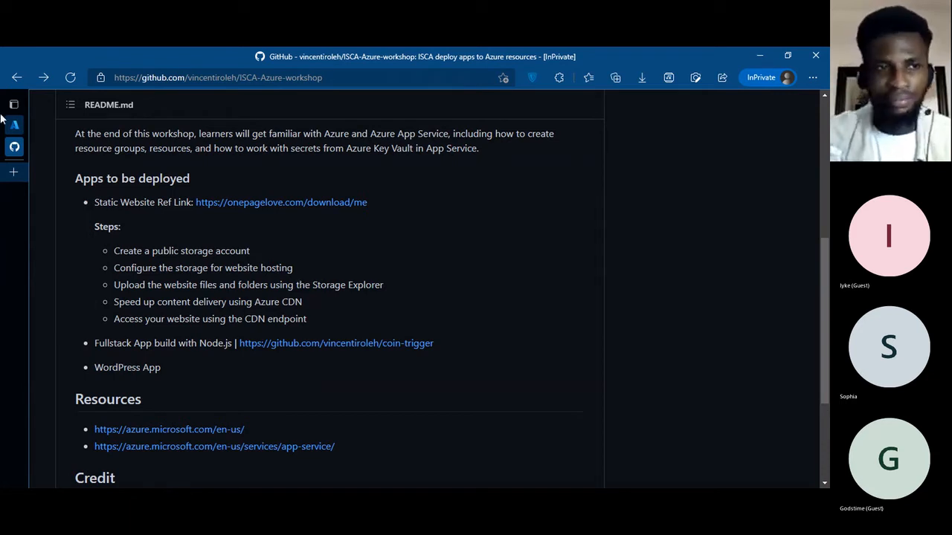
{"action": "mouse_move", "coordinate": [13, 142]}
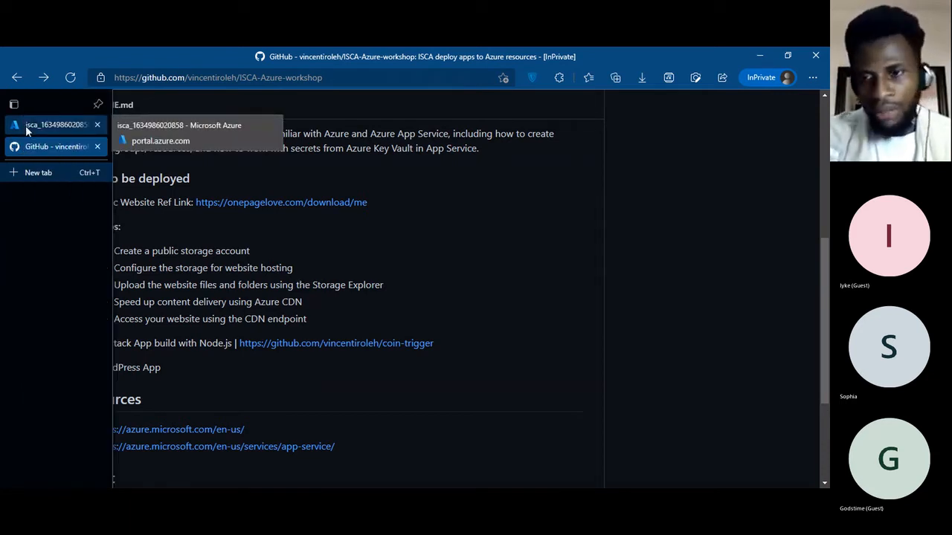
{"action": "left_click", "coordinate": [52, 125]}
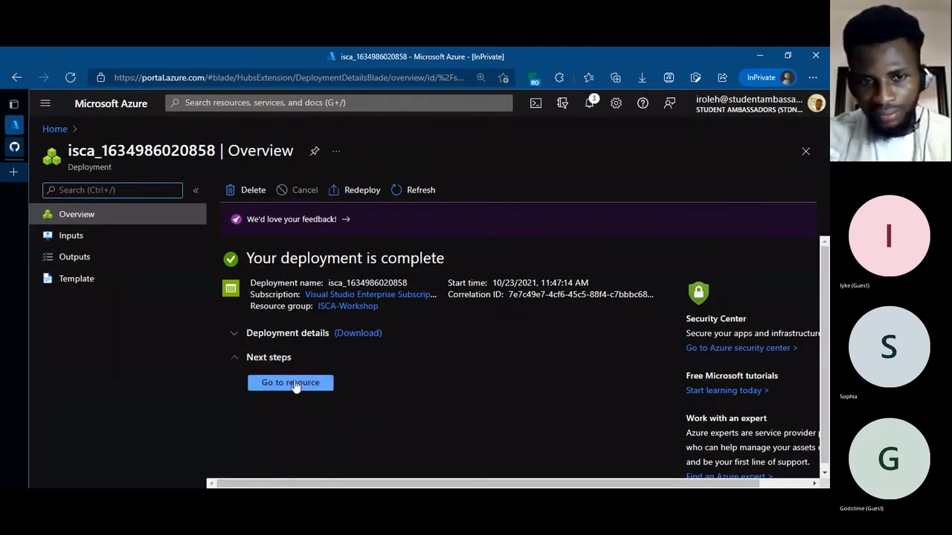
Open the isca storage account and filter its resource menu with 'static'
{"action": "left_click", "coordinate": [294, 383]}
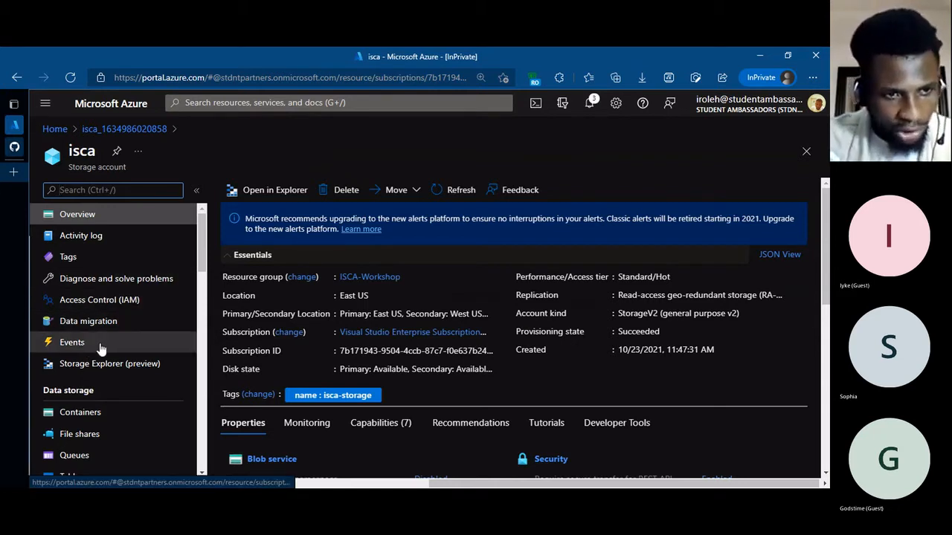
{"action": "scroll", "coordinate": [101, 350], "scroll_direction": "down", "scroll_amount": 1}
{"action": "scroll", "coordinate": [101, 350], "scroll_direction": "down", "scroll_amount": 2}
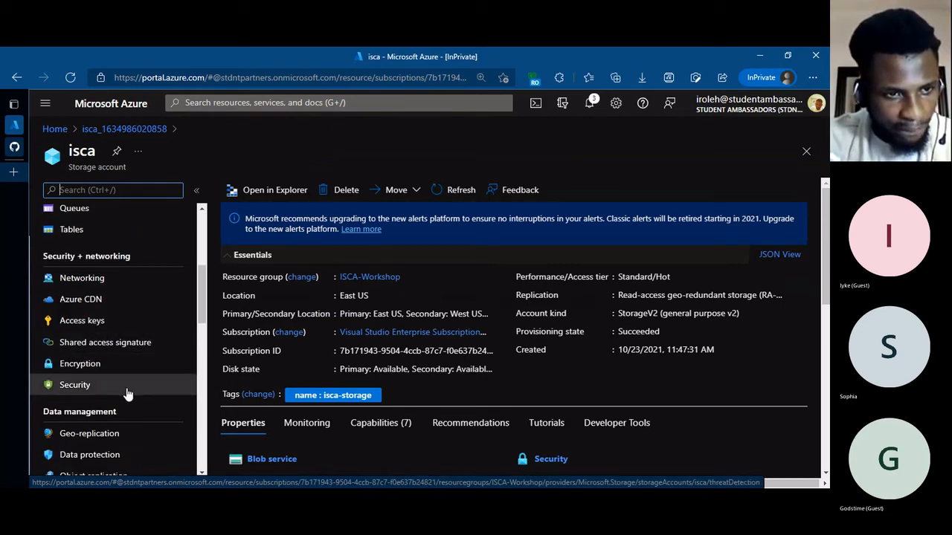
{"action": "scroll", "coordinate": [126, 394], "scroll_direction": "down", "scroll_amount": 3}
{"action": "scroll", "coordinate": [126, 395], "scroll_direction": "up", "scroll_amount": 1}
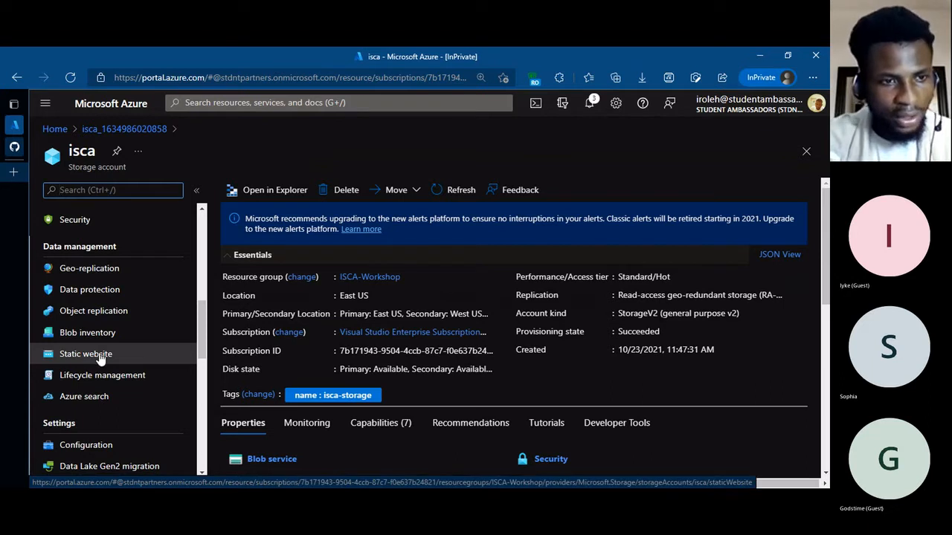
{"action": "type", "text": "static"}
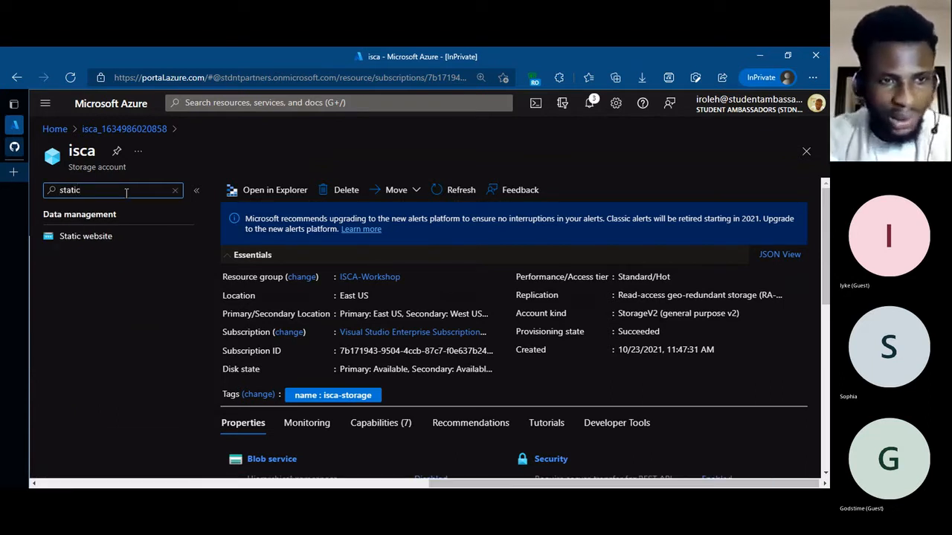
Enable static website hosting on isca with index.html as the index document
{"action": "left_click", "coordinate": [95, 244]}
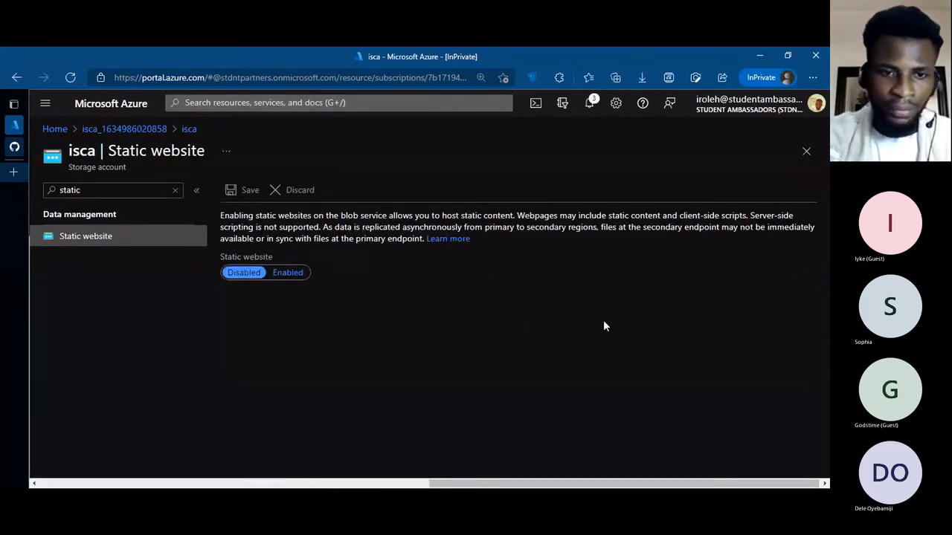
{"action": "left_click", "coordinate": [288, 272]}
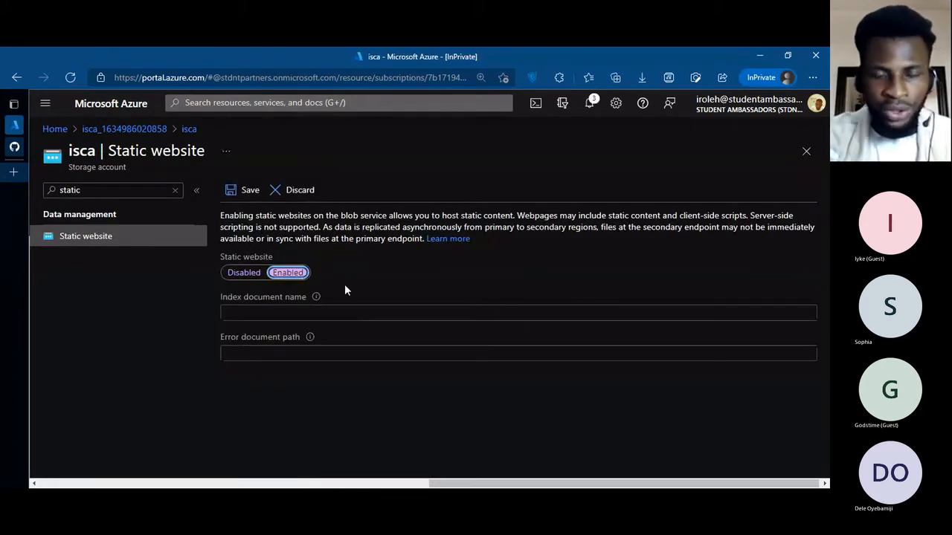
{"action": "left_click", "coordinate": [404, 309]}
{"action": "left_click", "coordinate": [449, 280]}
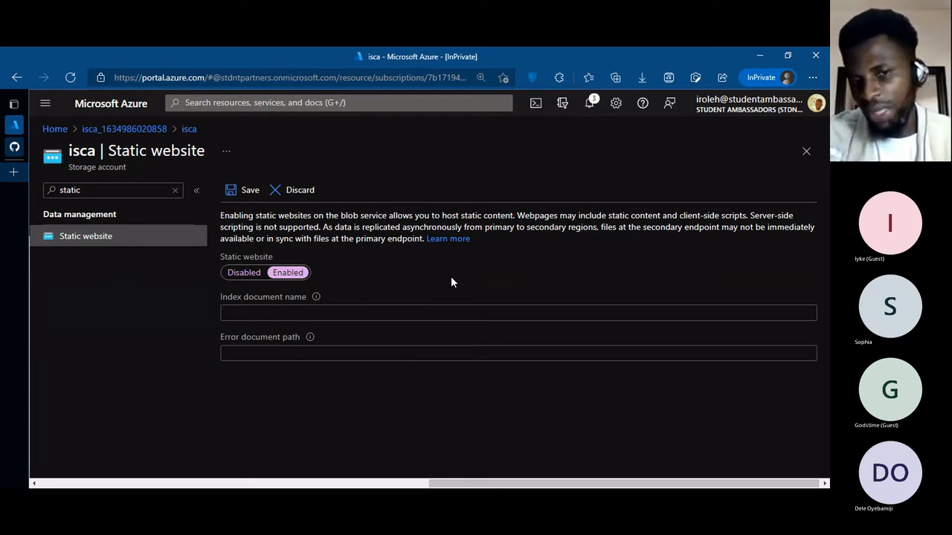
{"action": "left_click", "coordinate": [298, 314]}
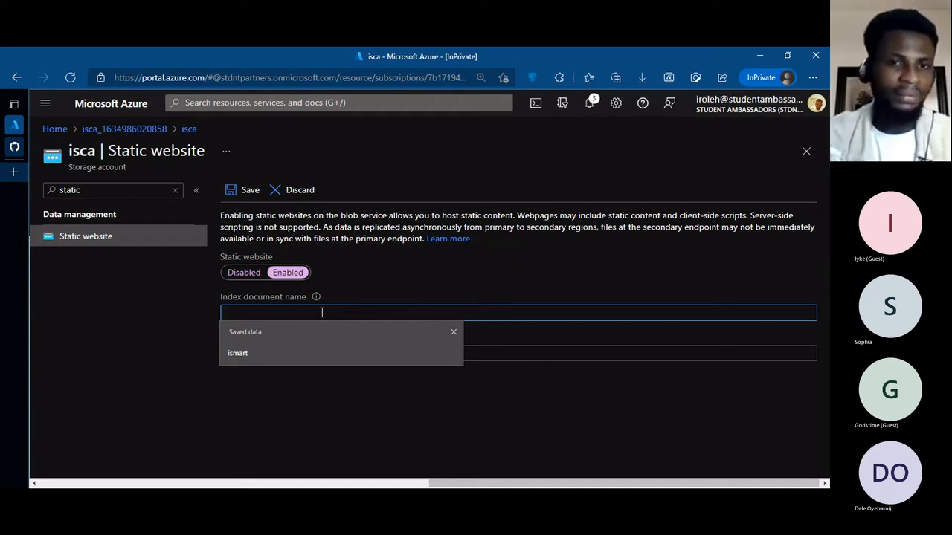
{"action": "type", "text": "i"}
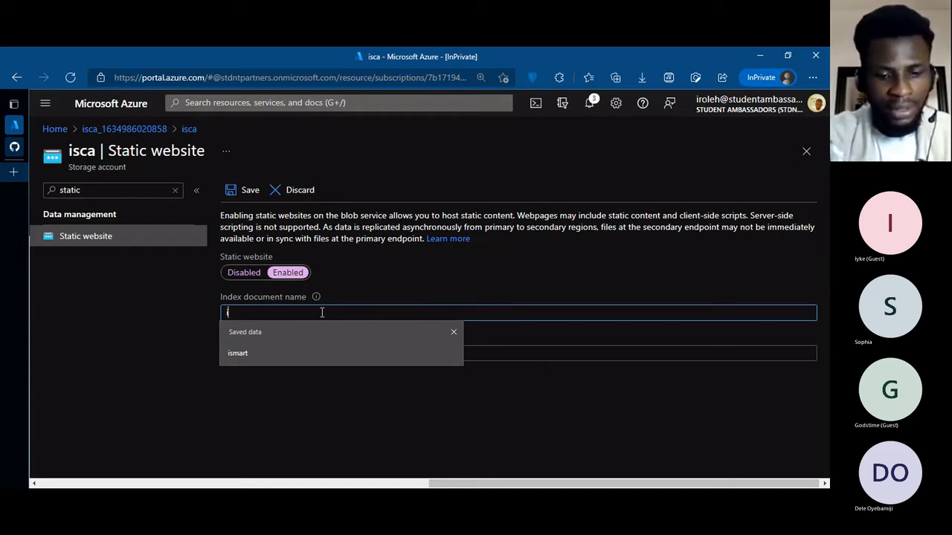
{"action": "type", "text": "ndex.html"}
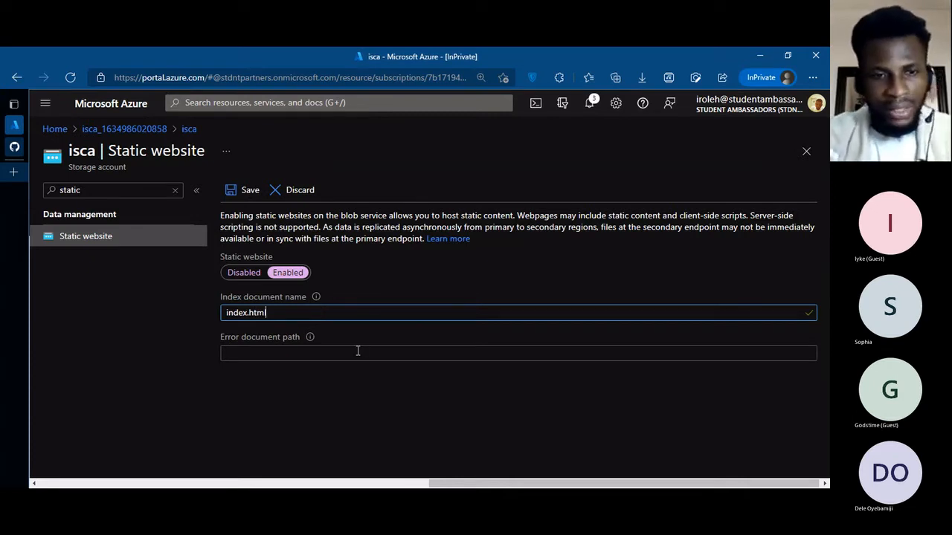
{"action": "left_click", "coordinate": [334, 398]}
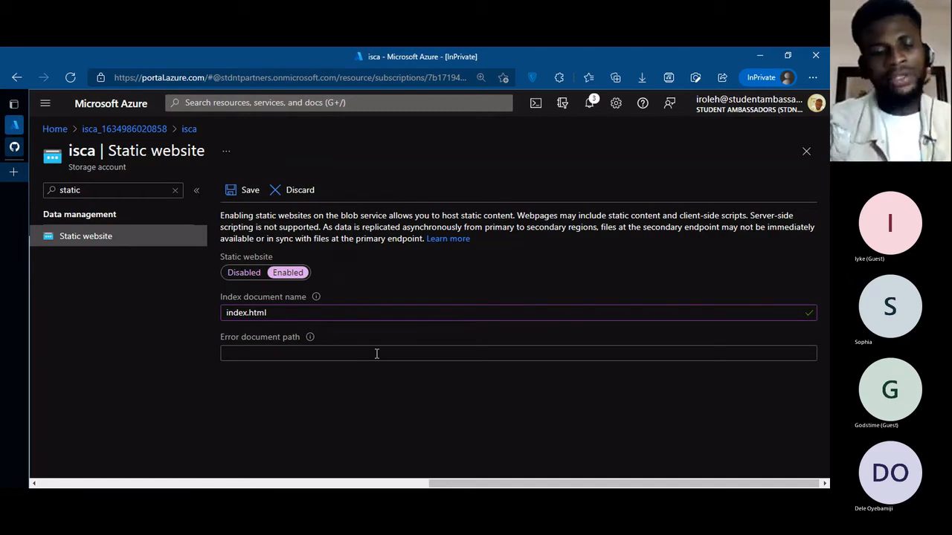
Set the error document path to index.html and save the static website settings
{"action": "left_click", "coordinate": [332, 352]}
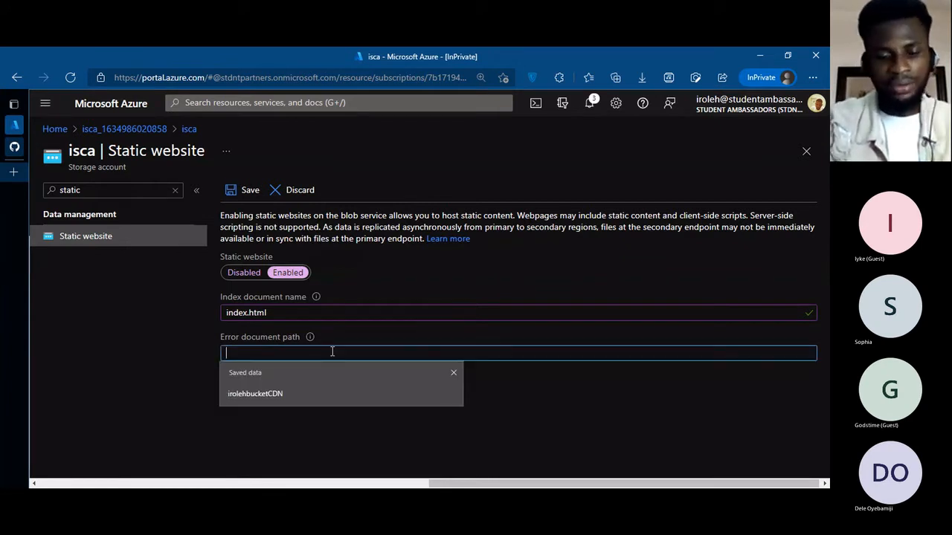
{"action": "type", "text": "index"}
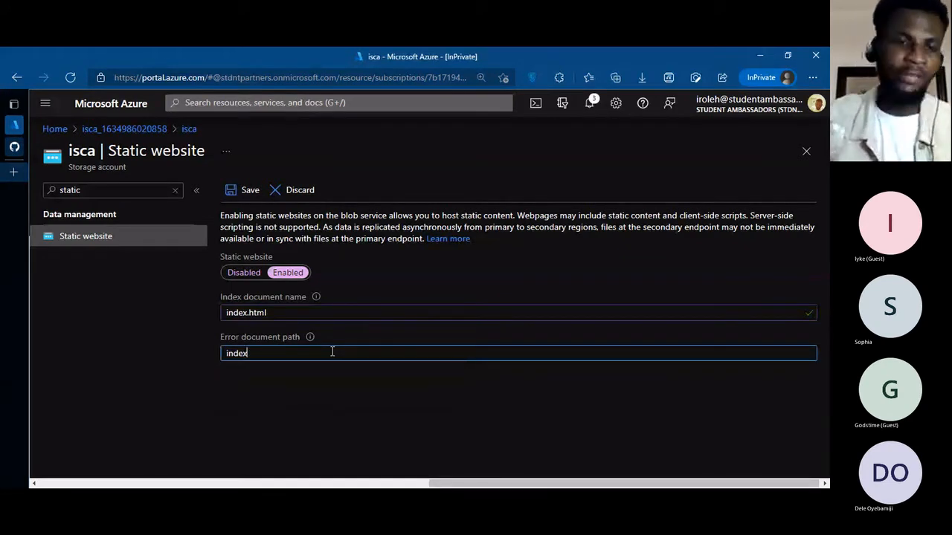
{"action": "type", "text": ".html"}
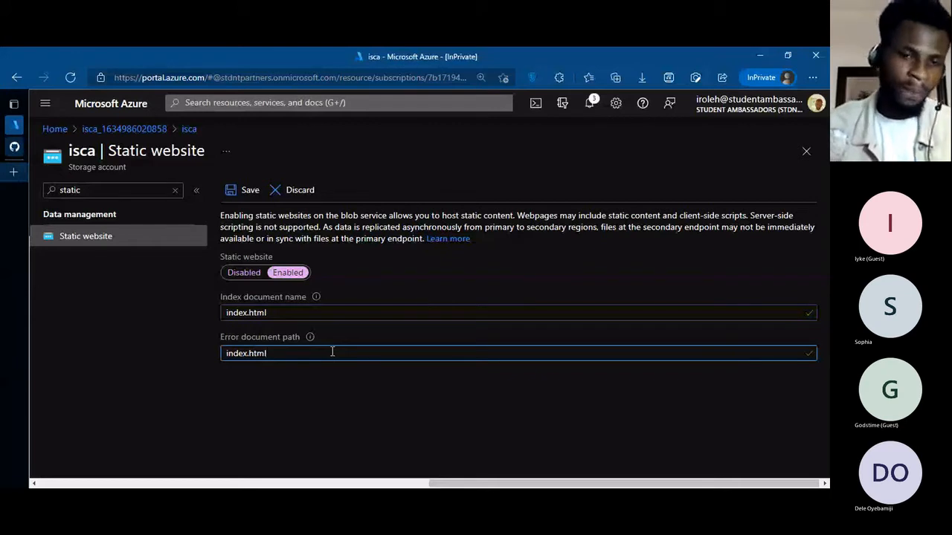
{"action": "left_click", "coordinate": [357, 392]}
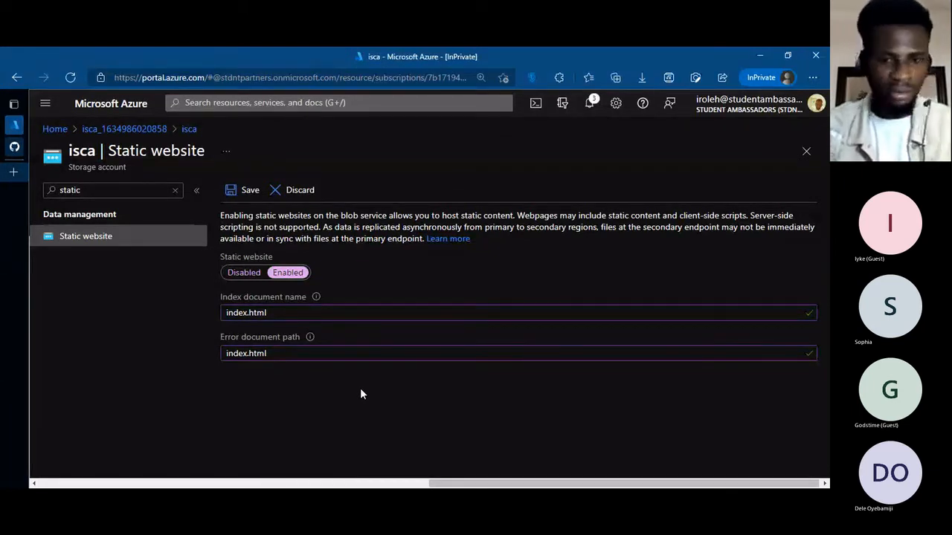
{"action": "left_click", "coordinate": [324, 349]}
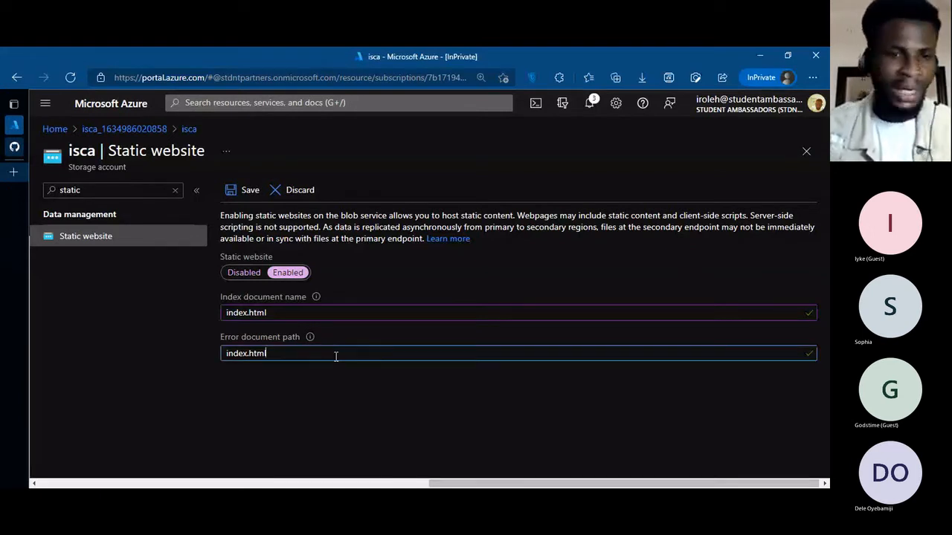
{"action": "left_click", "coordinate": [316, 372]}
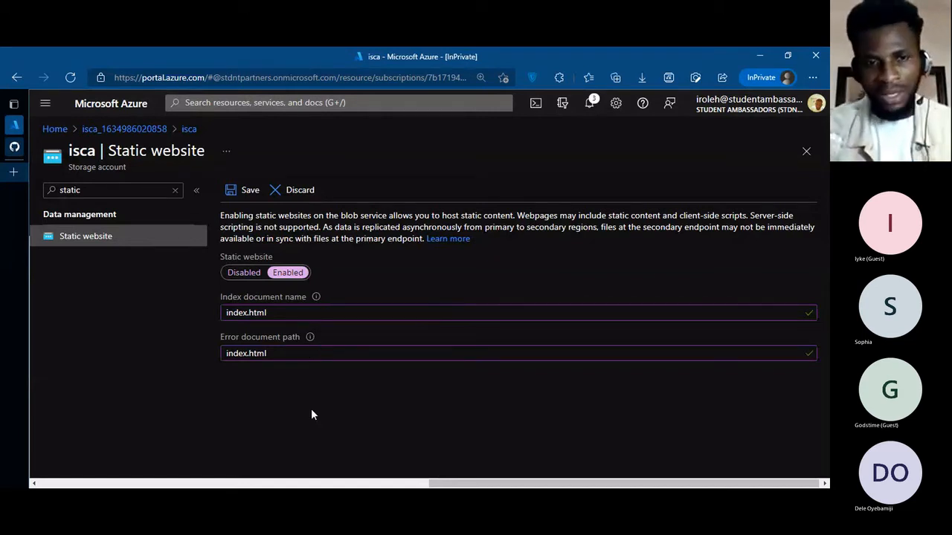
{"action": "left_click", "coordinate": [238, 192]}
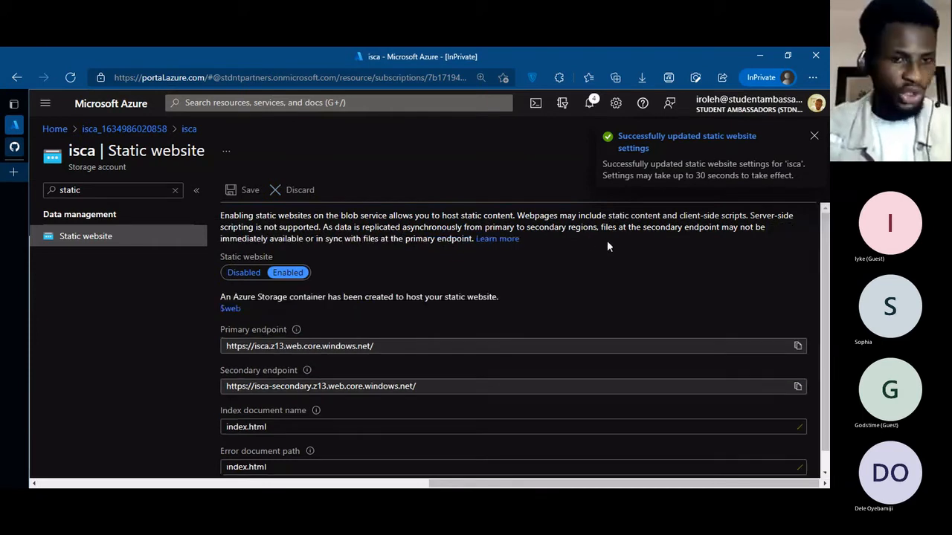
Compare the Primary and Secondary static website endpoint URLs
{"action": "scroll", "coordinate": [563, 298], "scroll_direction": "down", "scroll_amount": 1}
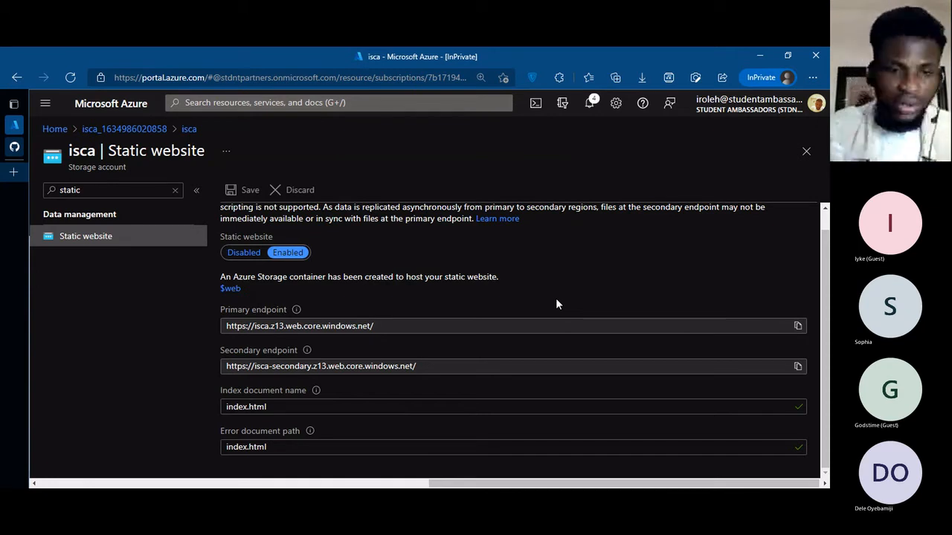
{"action": "left_click", "coordinate": [379, 328]}
{"action": "left_click", "coordinate": [448, 367]}
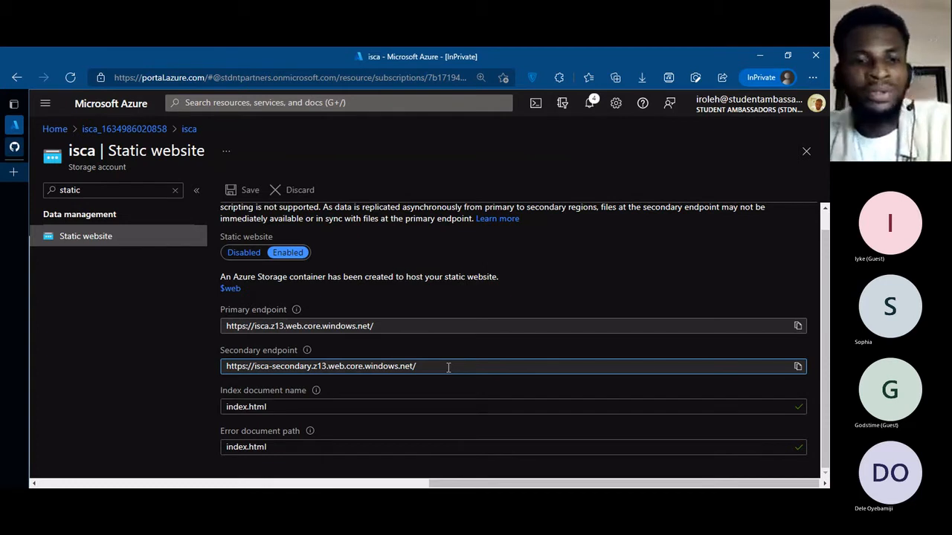
{"action": "left_click", "coordinate": [389, 326]}
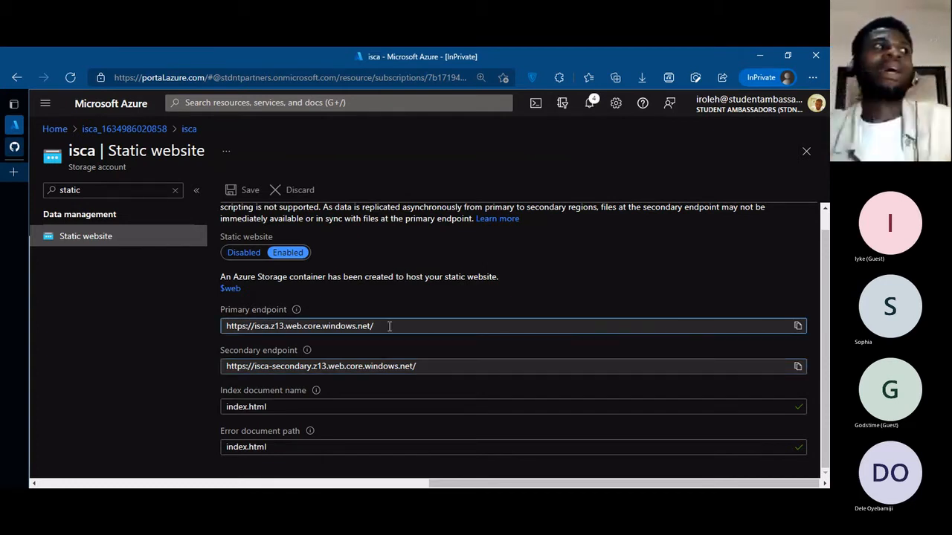
{"action": "left_click", "coordinate": [456, 363]}
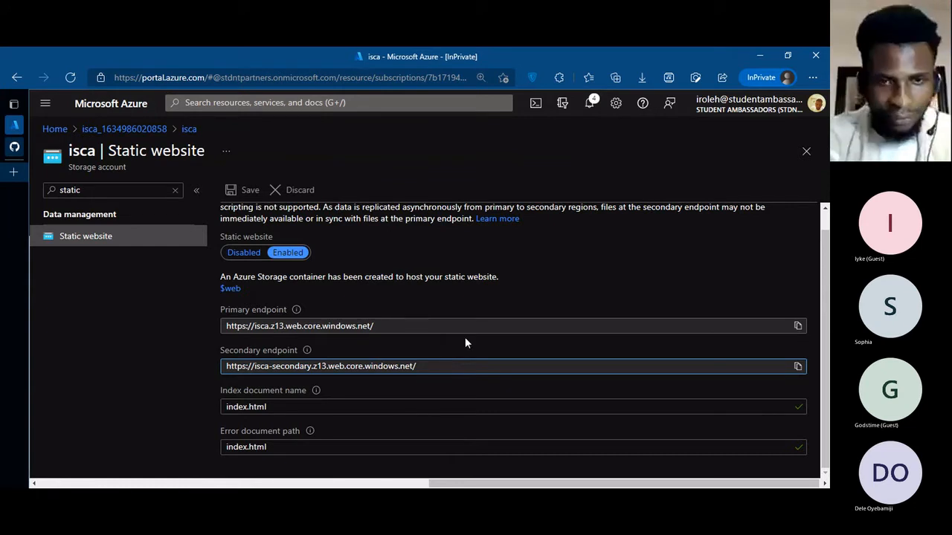
{"action": "left_click", "coordinate": [798, 327]}
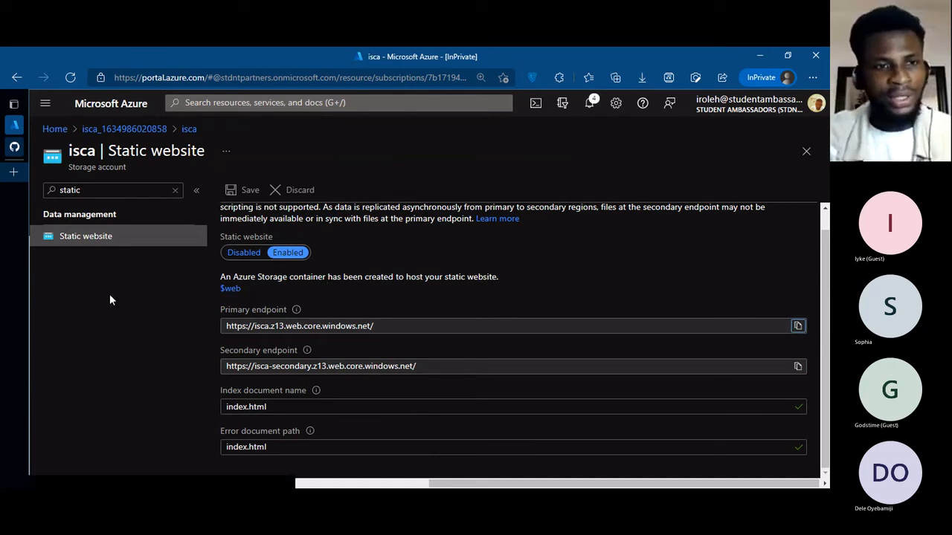
{"action": "mouse_move", "coordinate": [5, 152]}
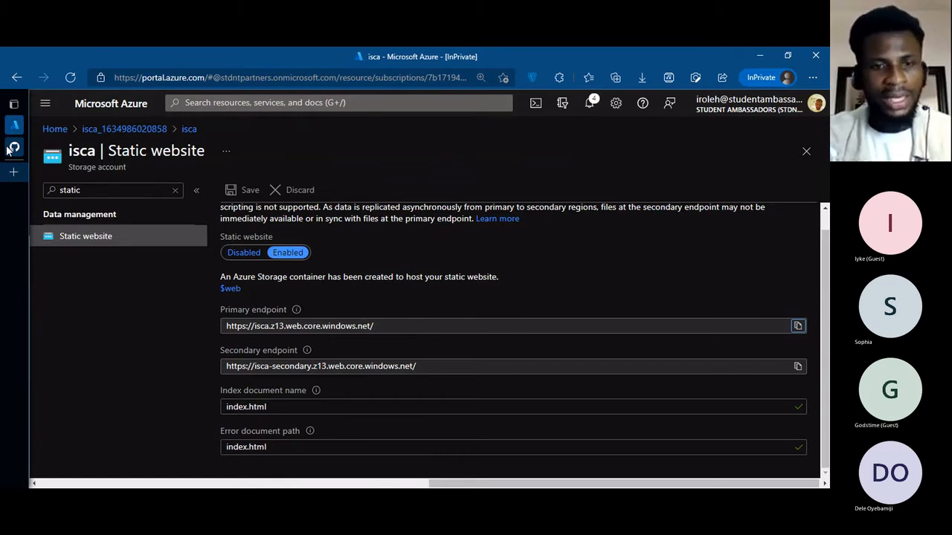
{"action": "left_click", "coordinate": [10, 148]}
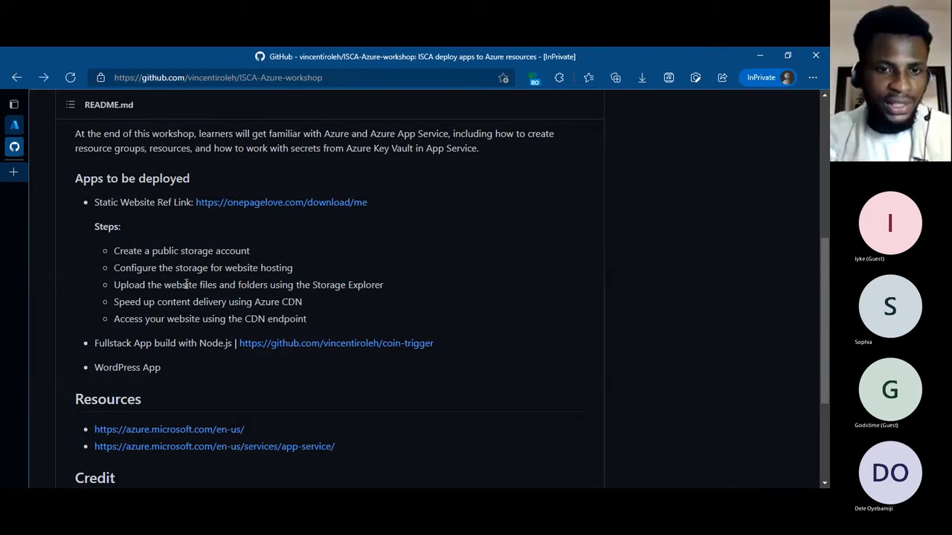
Return to the Azure portal and close the Static website settings
{"action": "left_click", "coordinate": [11, 130]}
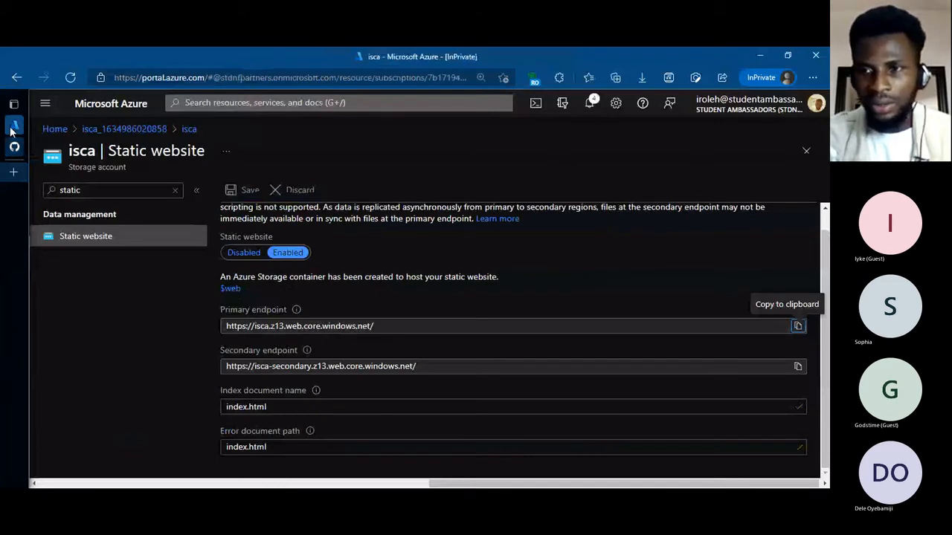
{"action": "left_click", "coordinate": [807, 151]}
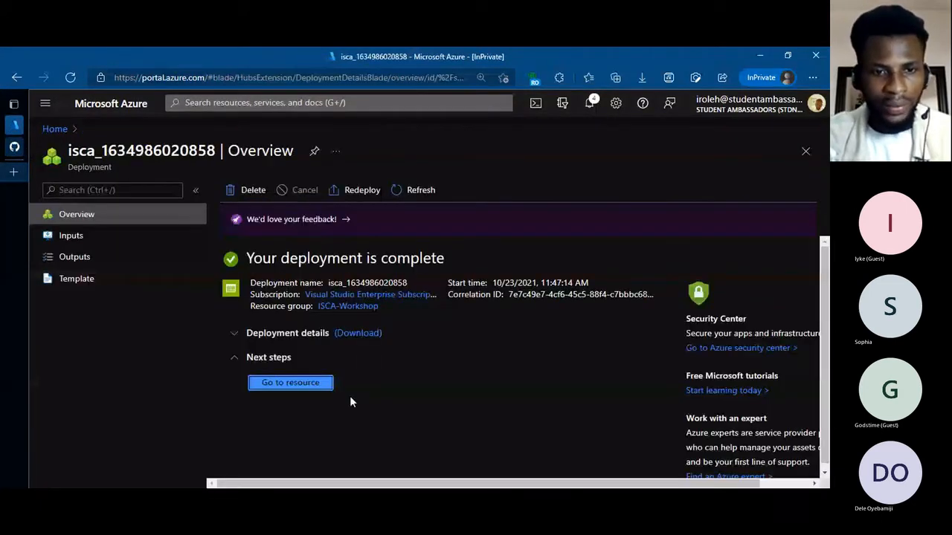
Open the isca storage account and bring up its Storage Explorer (preview)
{"action": "left_click", "coordinate": [290, 382]}
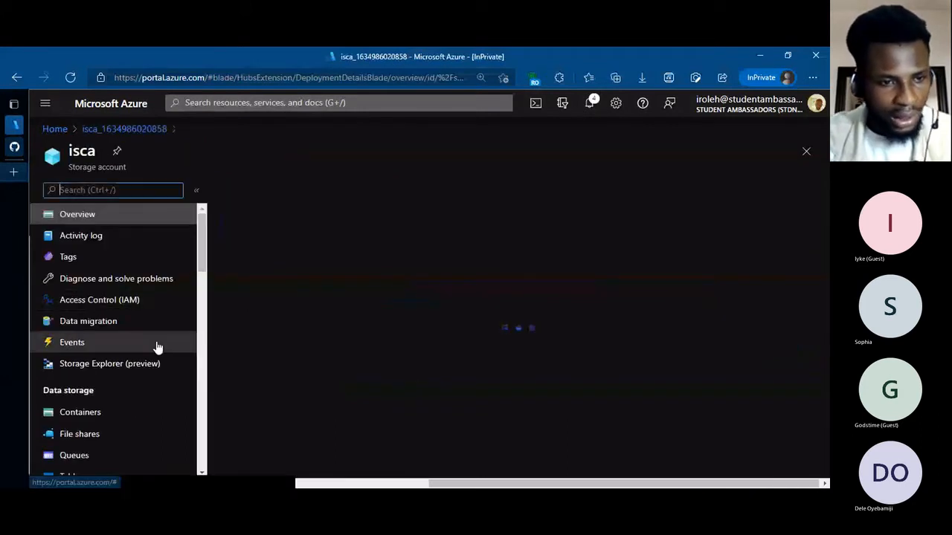
{"action": "scroll", "coordinate": [134, 357], "scroll_direction": "down", "scroll_amount": 1}
{"action": "left_click", "coordinate": [99, 334]}
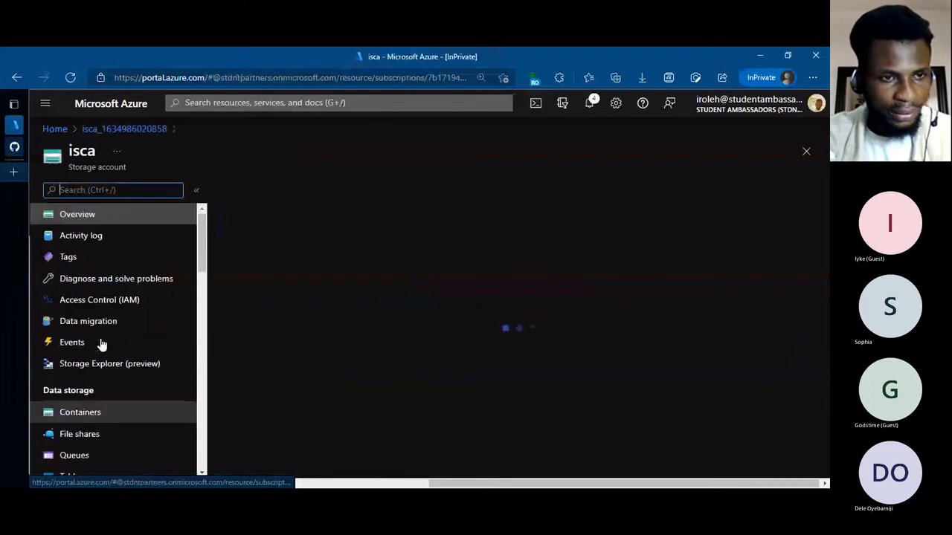
{"action": "scroll", "coordinate": [101, 344], "scroll_direction": "down", "scroll_amount": 1}
{"action": "left_click", "coordinate": [100, 344]}
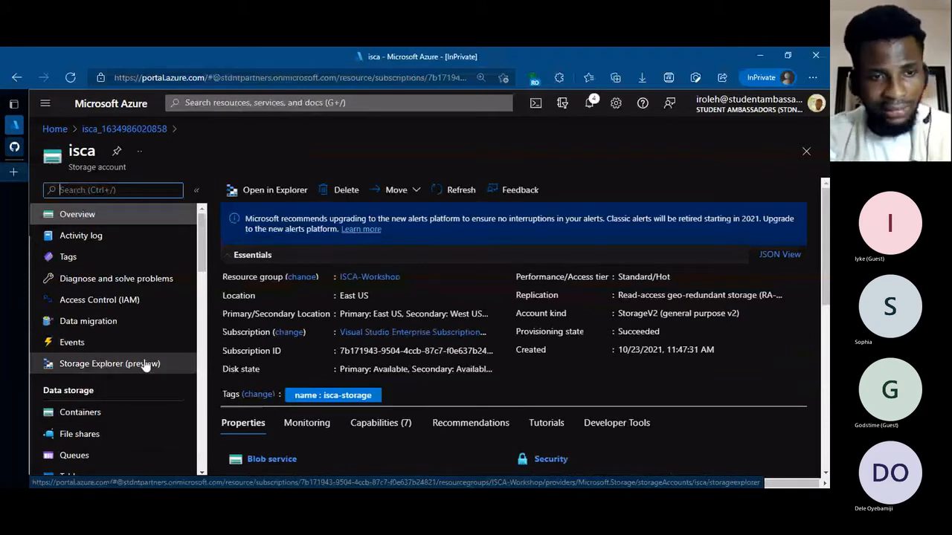
{"action": "left_click", "coordinate": [93, 370]}
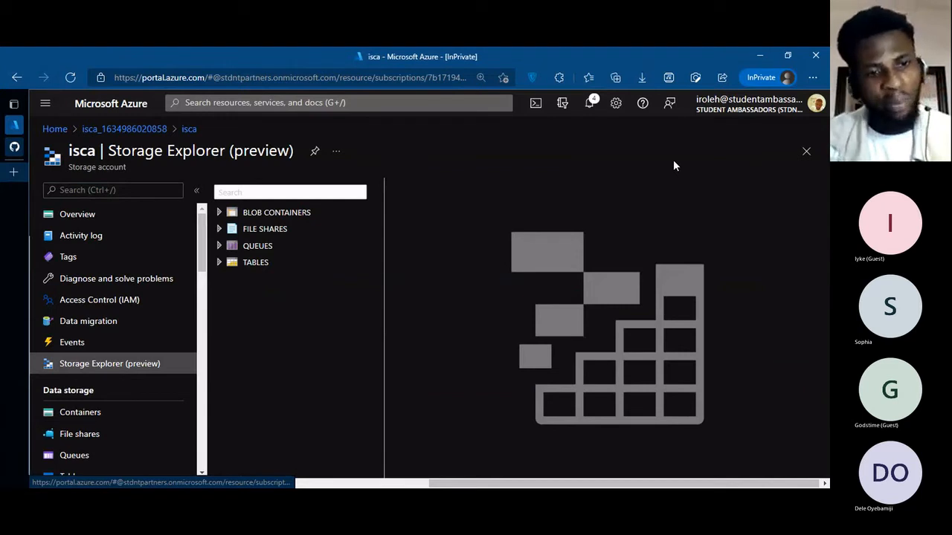
Expand BLOB CONTAINERS to confirm $web is empty, then open a new browser tab
{"action": "left_click", "coordinate": [219, 212]}
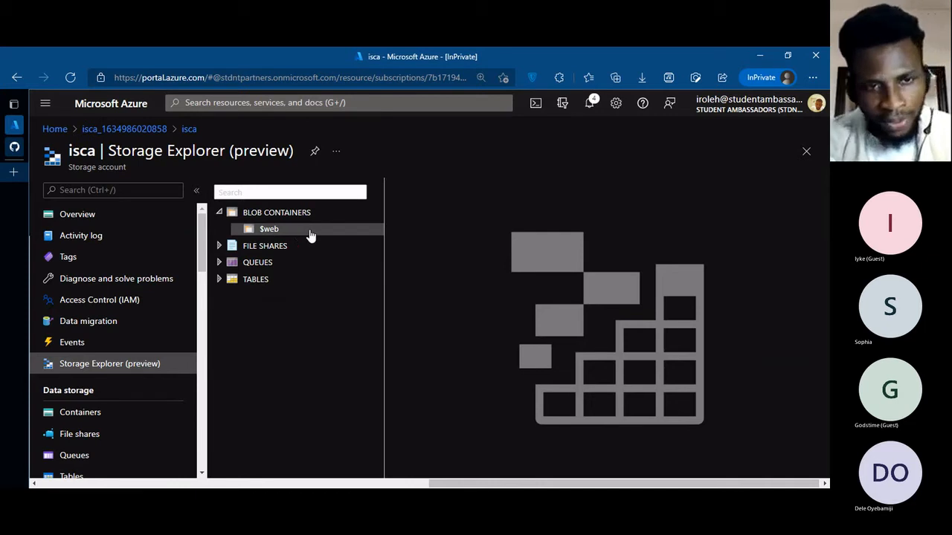
{"action": "left_click", "coordinate": [281, 231]}
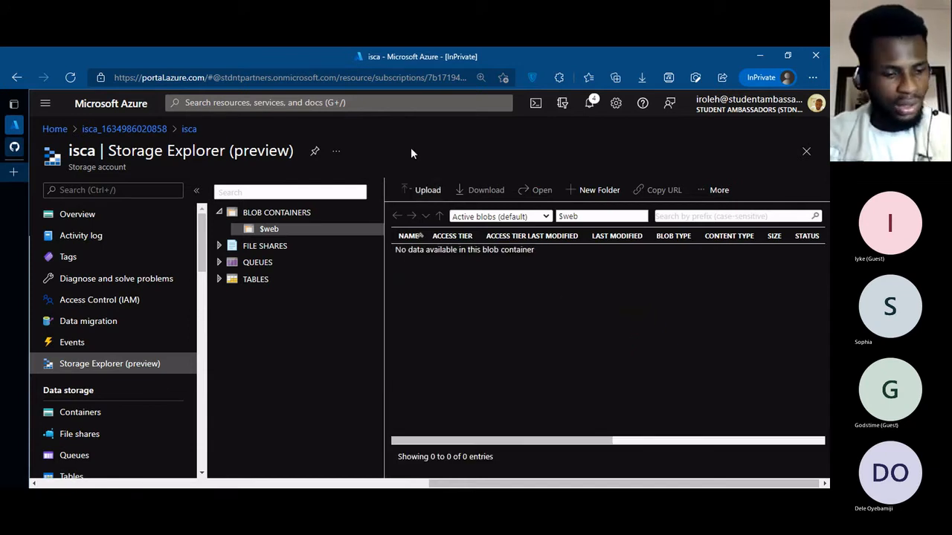
{"action": "left_click", "coordinate": [29, 172]}
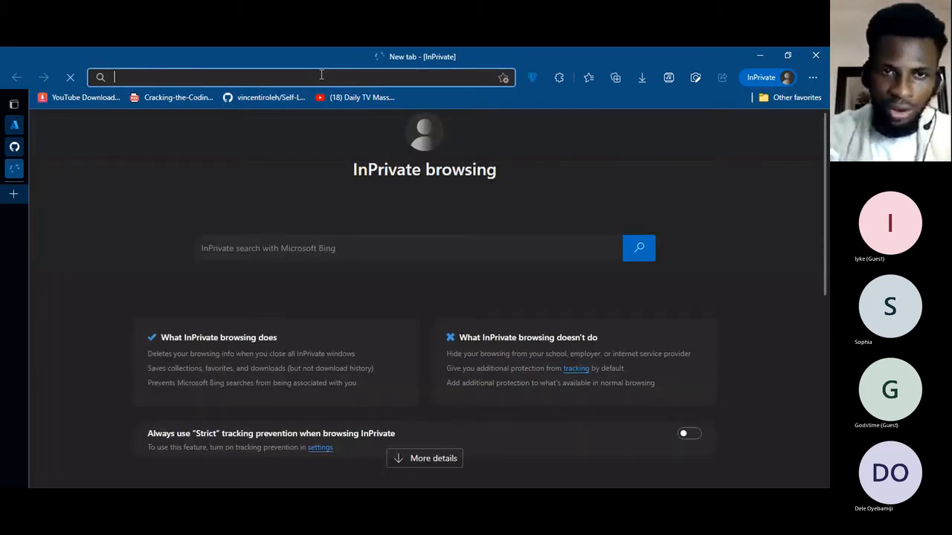
Cancel the Open file dialog and close the blank private tab to get back to isca's Storage Explorer
{"action": "key", "text": "ctrl+o"}
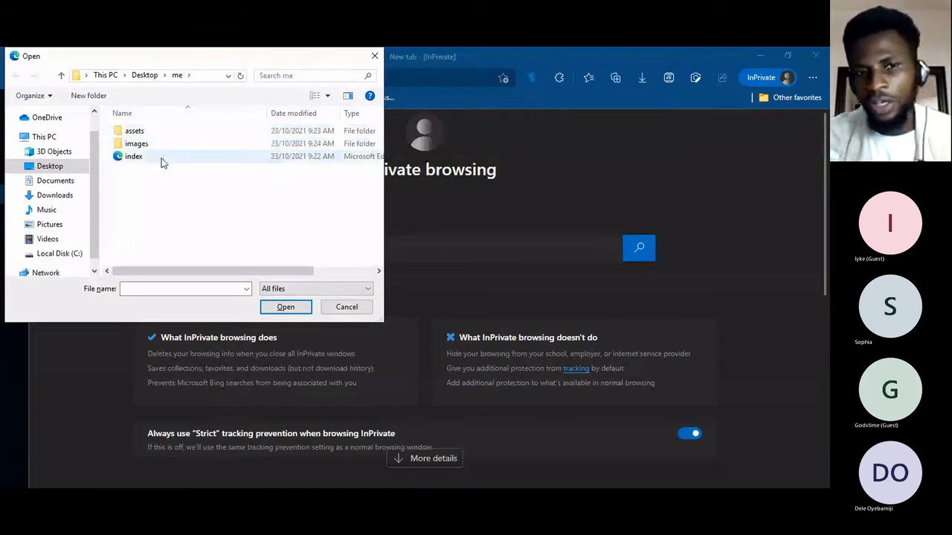
{"action": "left_click", "coordinate": [343, 307]}
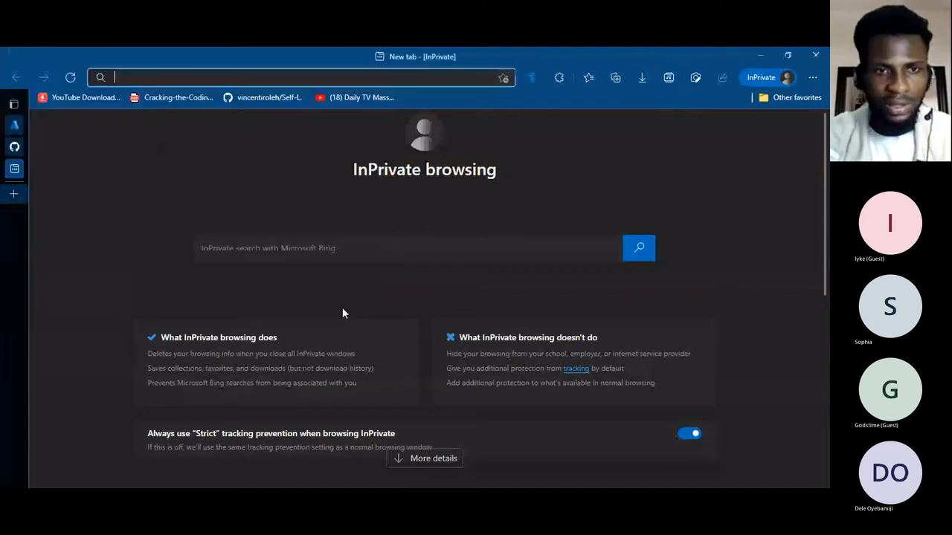
{"action": "left_click", "coordinate": [502, 252]}
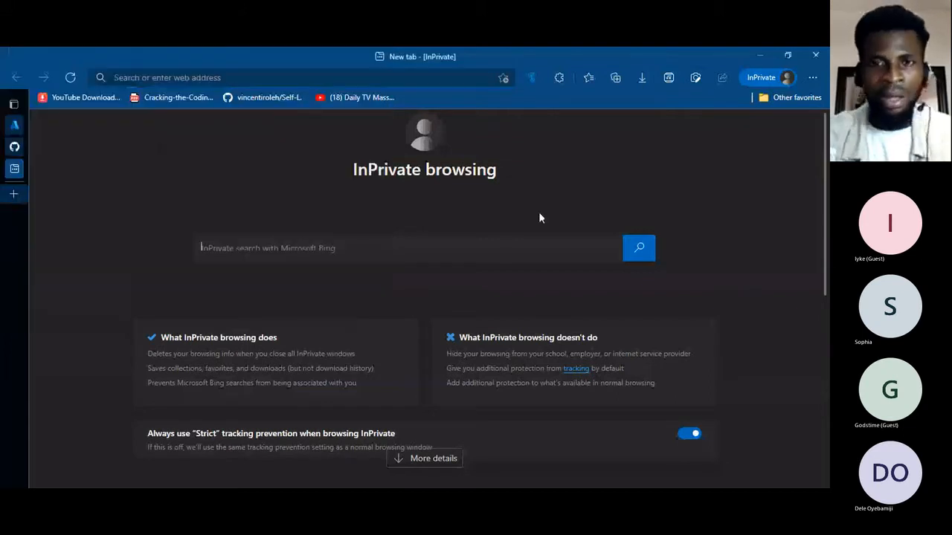
{"action": "key", "text": "ctrl+w"}
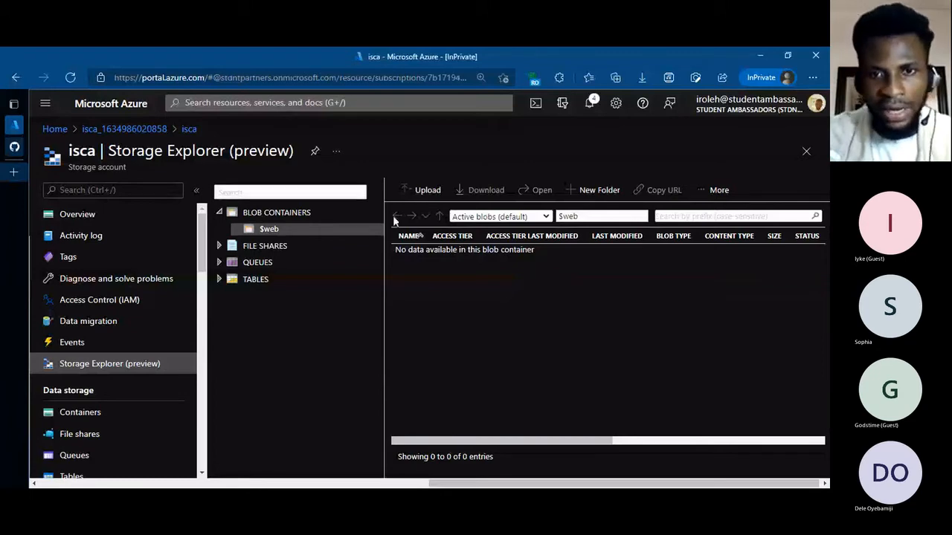
Upload index.html from the Desktop\me folder into isca's $web blob container
{"action": "left_click", "coordinate": [421, 191]}
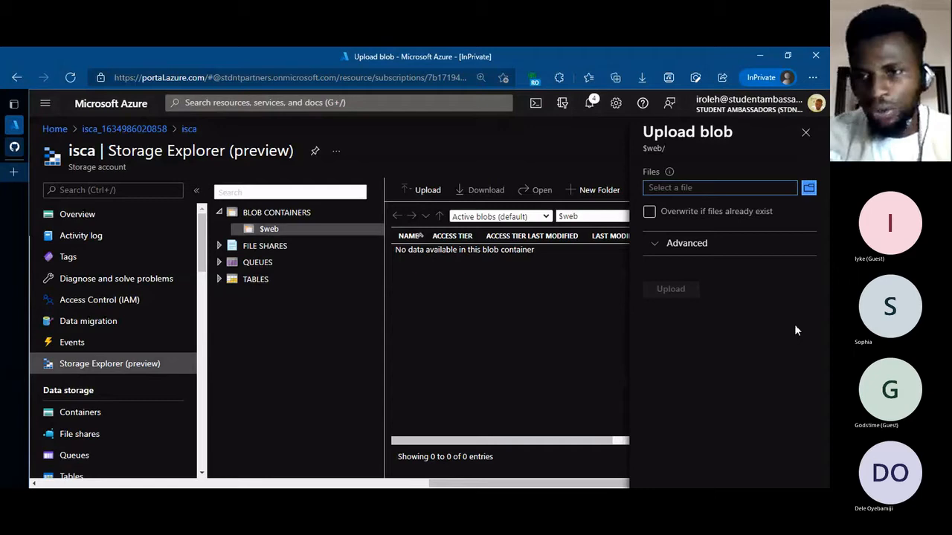
{"action": "left_click", "coordinate": [809, 188]}
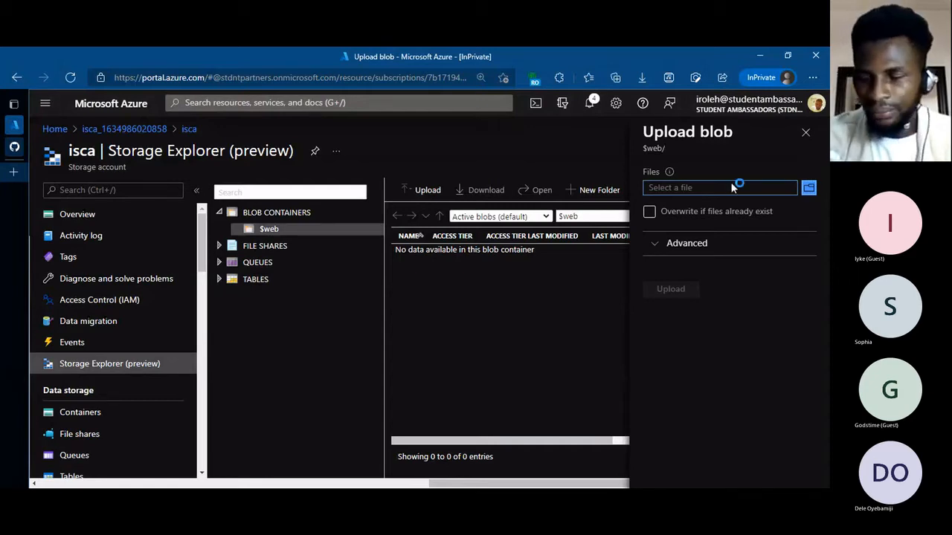
{"action": "double_click", "coordinate": [148, 163]}
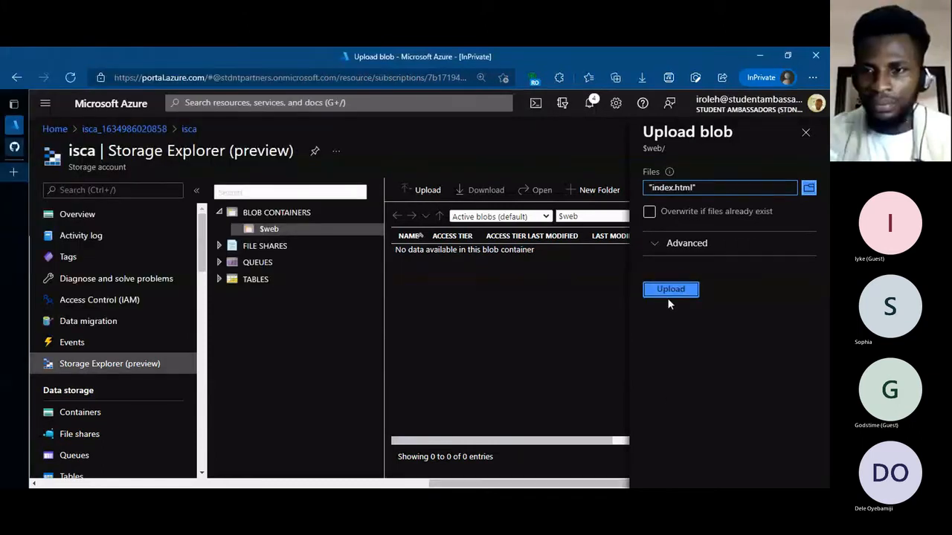
{"action": "left_click", "coordinate": [670, 292]}
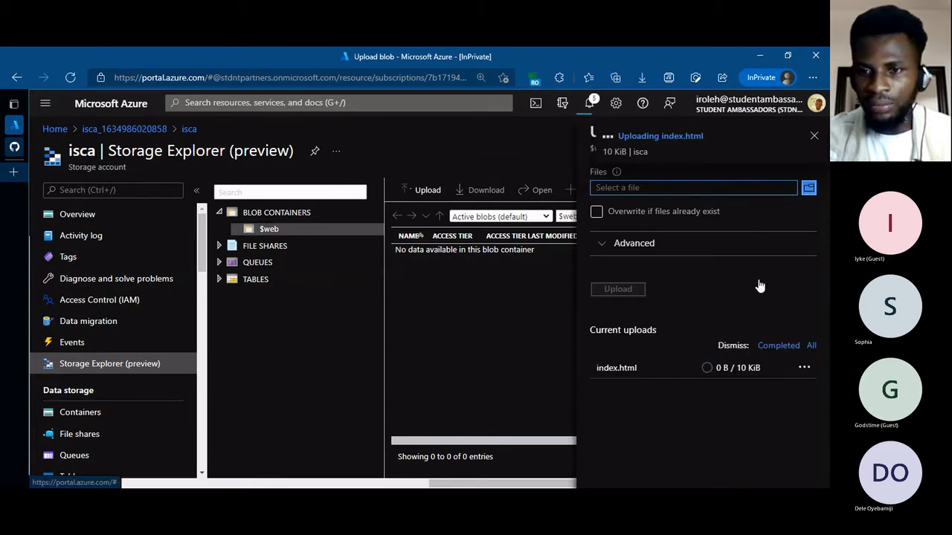
{"action": "left_click", "coordinate": [805, 135]}
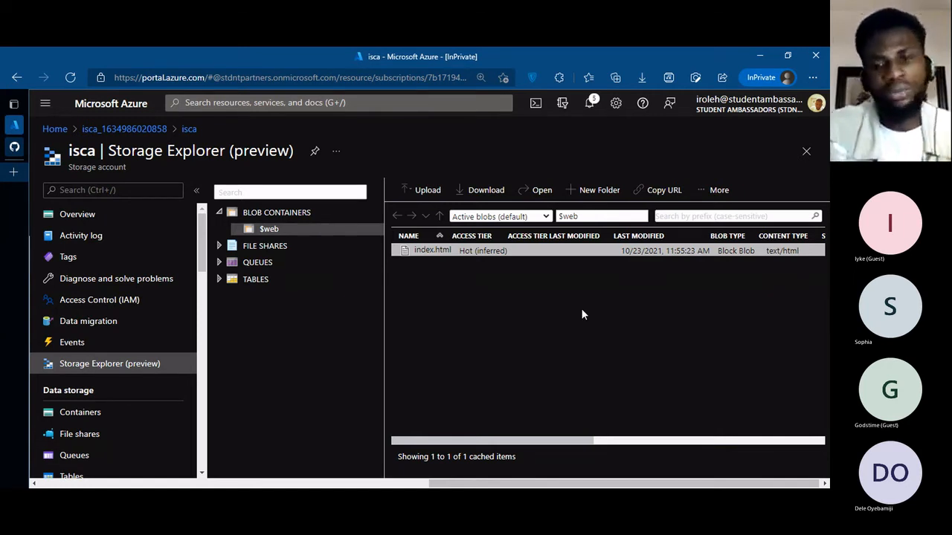
Add a new folder named 'images' to the $web container
{"action": "left_click", "coordinate": [588, 190]}
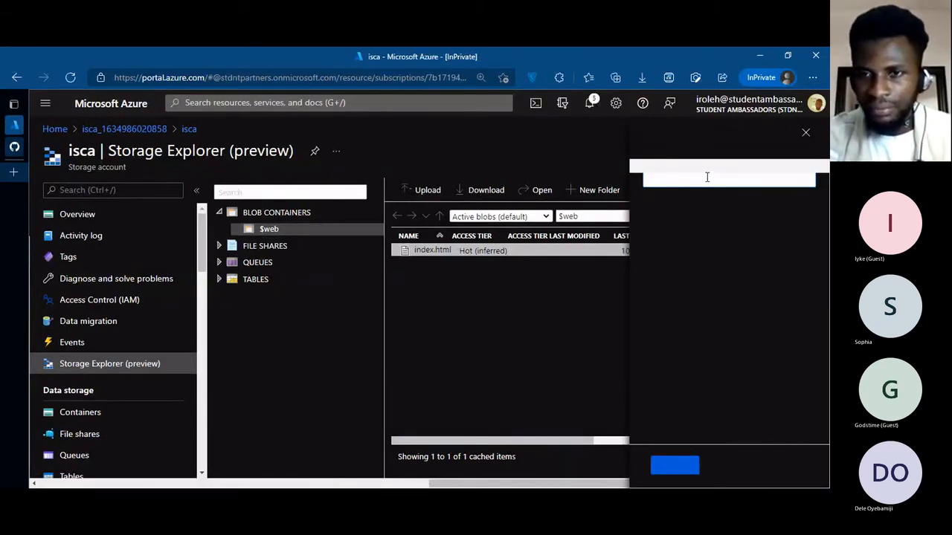
{"action": "type", "text": "images"}
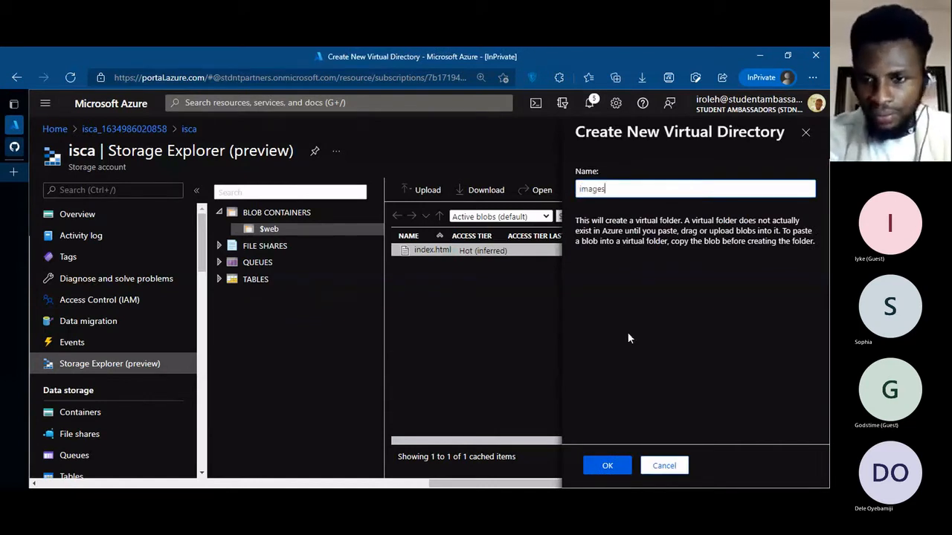
{"action": "left_click", "coordinate": [605, 465]}
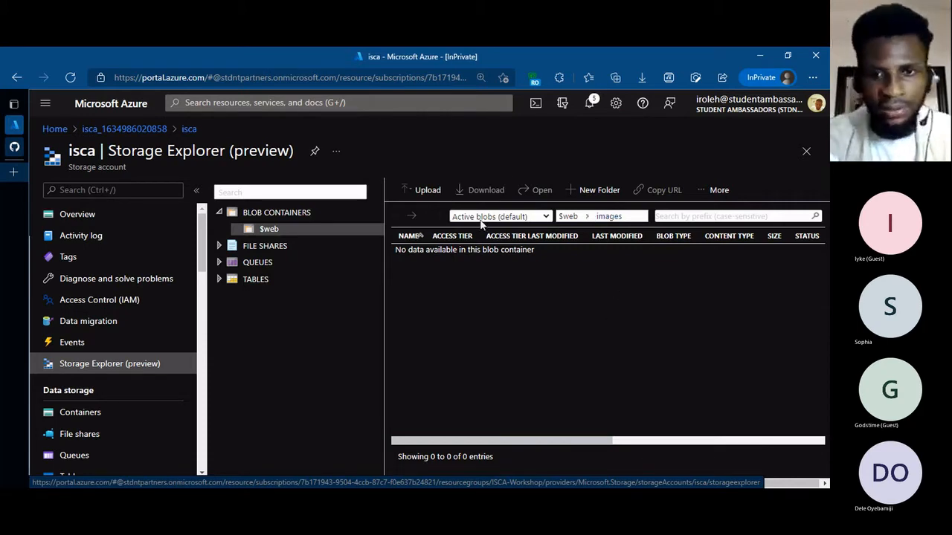
Upload favicon.png and logo.png from the local images folder into $web/images
{"action": "left_click", "coordinate": [423, 191]}
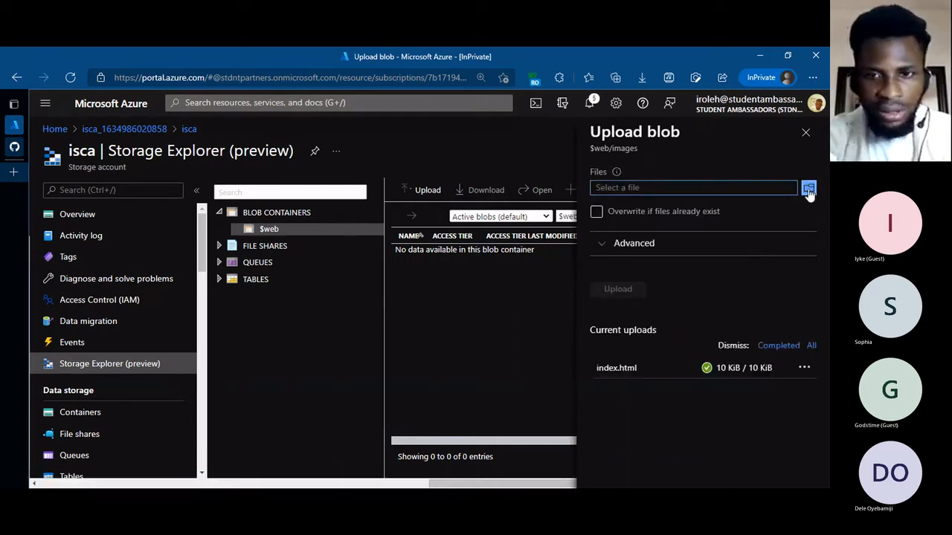
{"action": "left_click", "coordinate": [809, 189]}
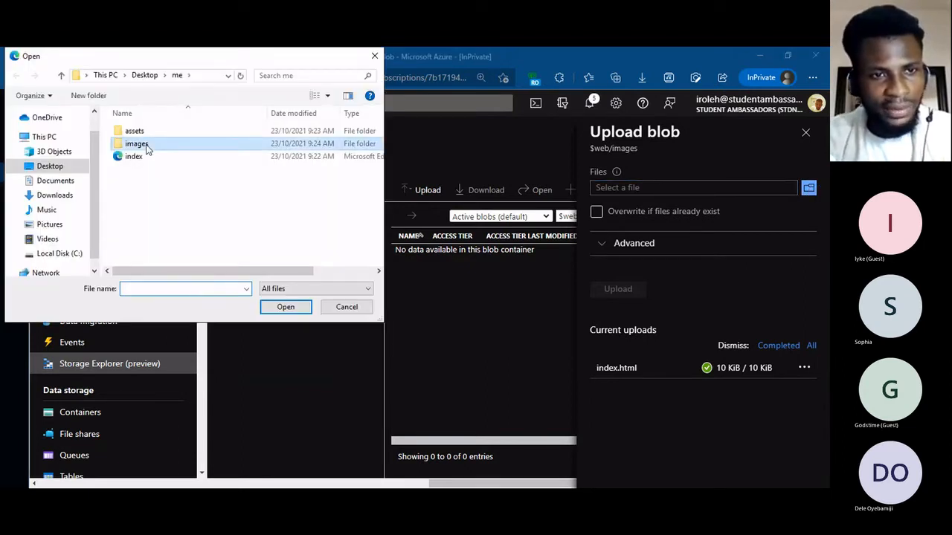
{"action": "double_click", "coordinate": [136, 144]}
{"action": "key", "text": "ctrl+a"}
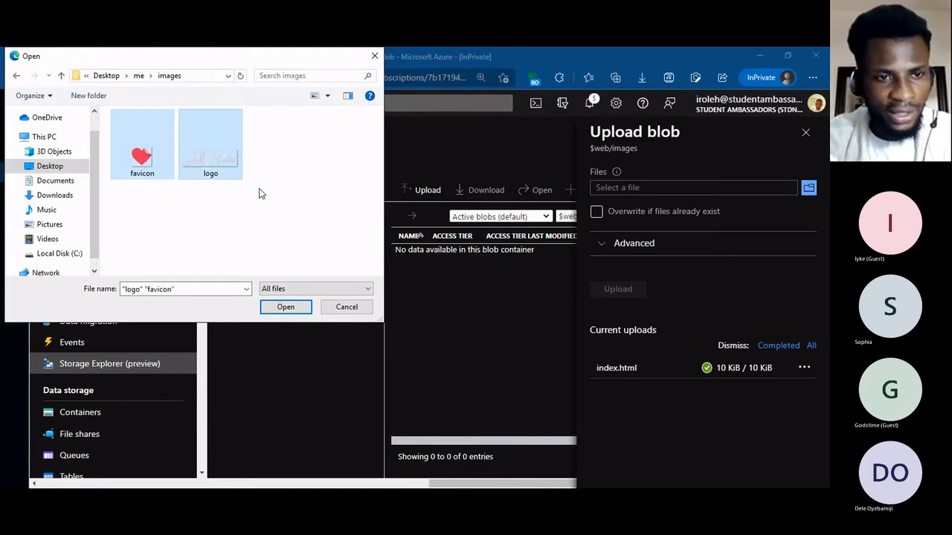
{"action": "left_click", "coordinate": [287, 308]}
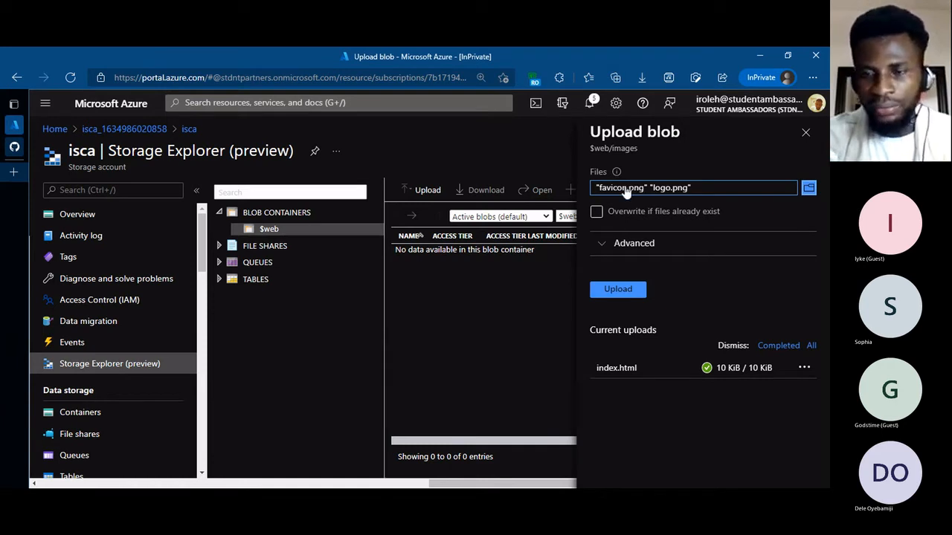
{"action": "left_click", "coordinate": [617, 289]}
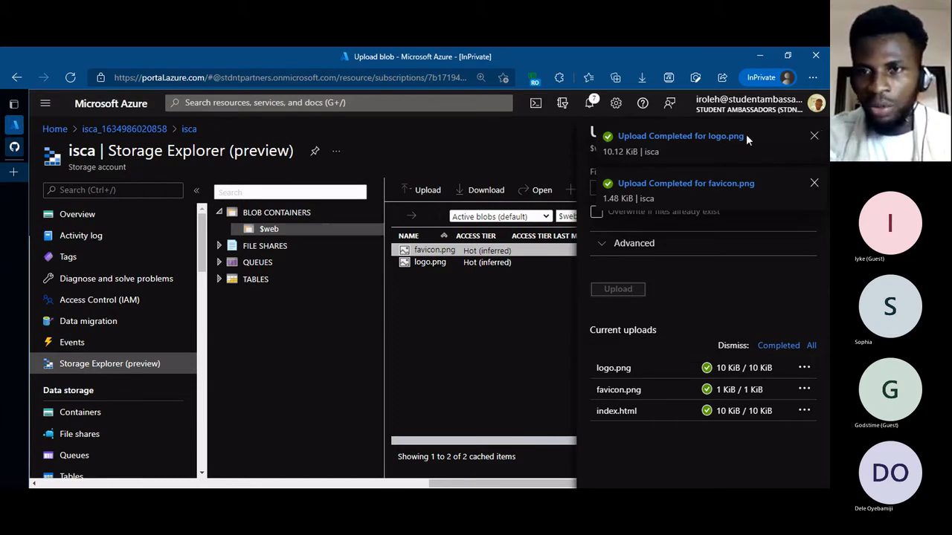
Clear the upload notices and panel, then return to the $web container root
{"action": "left_click", "coordinate": [814, 137]}
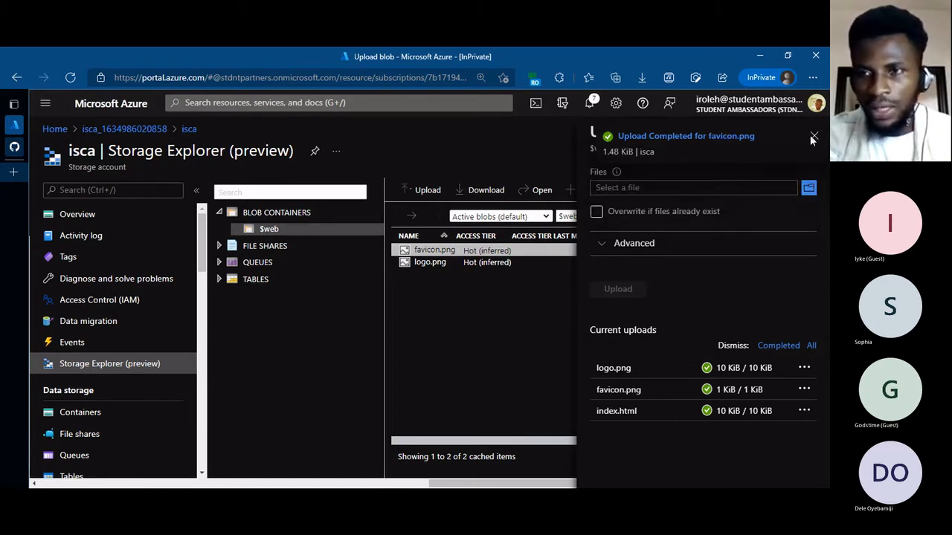
{"action": "left_click", "coordinate": [814, 137]}
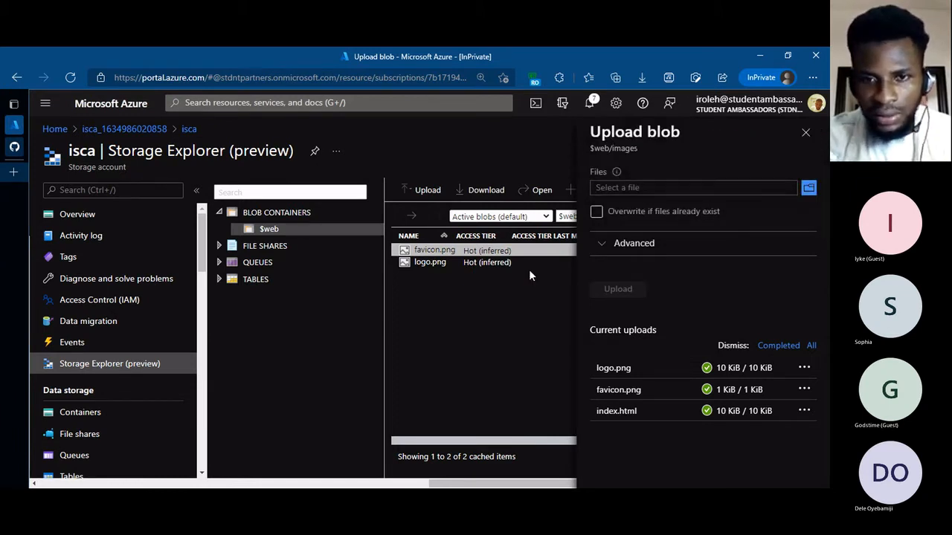
{"action": "left_click", "coordinate": [806, 135]}
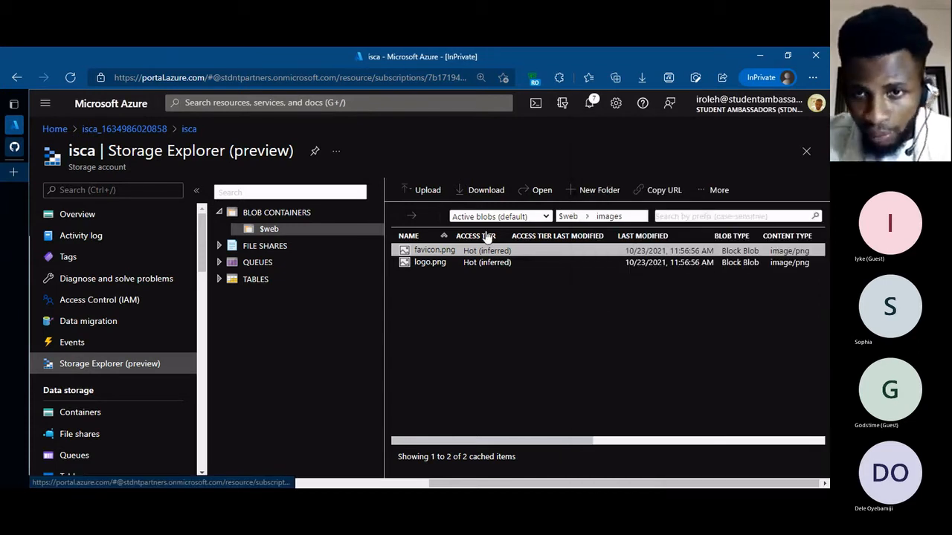
{"action": "left_click", "coordinate": [568, 216]}
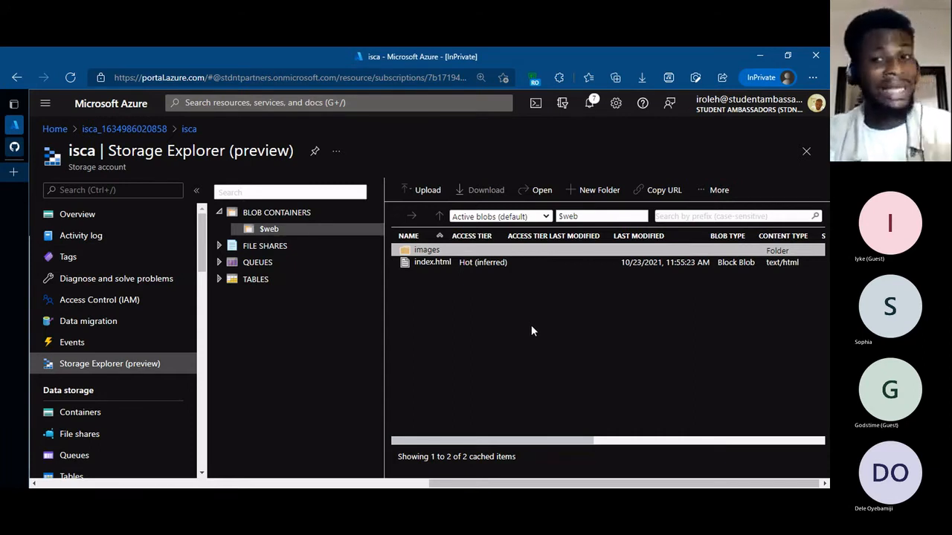
Create a folder named 'assets' in the $web container
{"action": "left_click", "coordinate": [608, 192]}
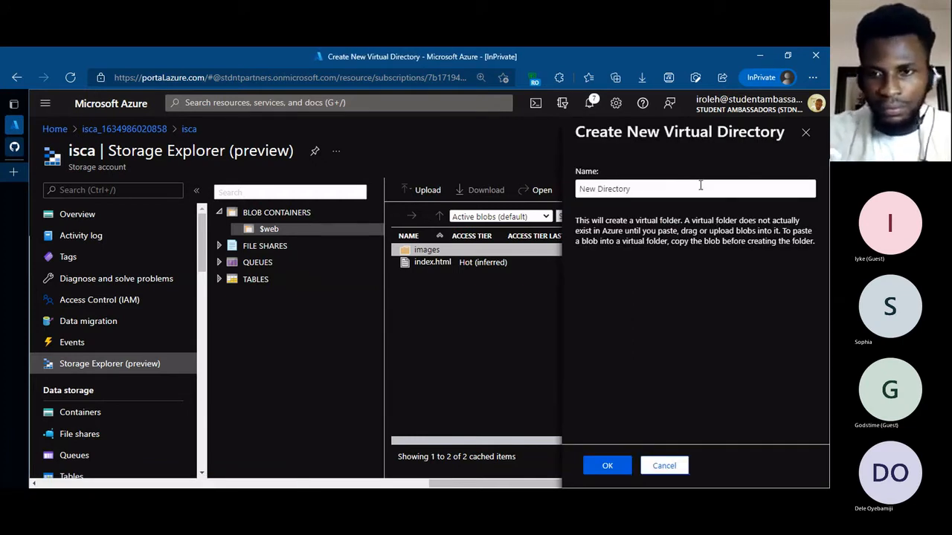
{"action": "left_click", "coordinate": [699, 183]}
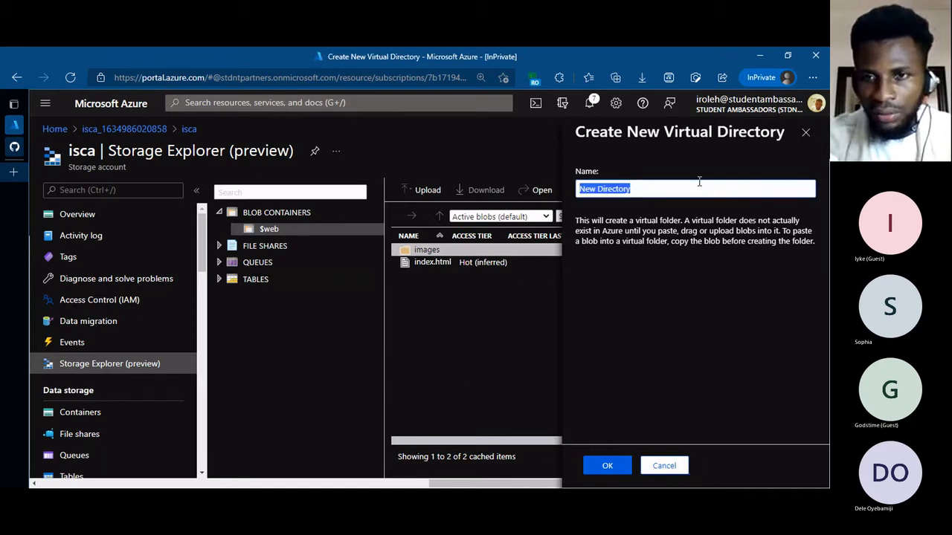
{"action": "type", "text": "assets"}
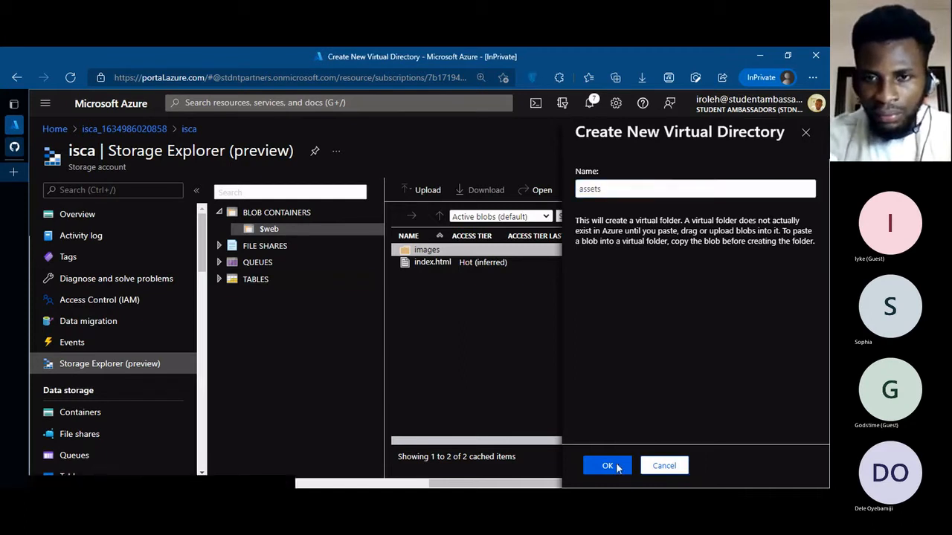
{"action": "left_click", "coordinate": [608, 465]}
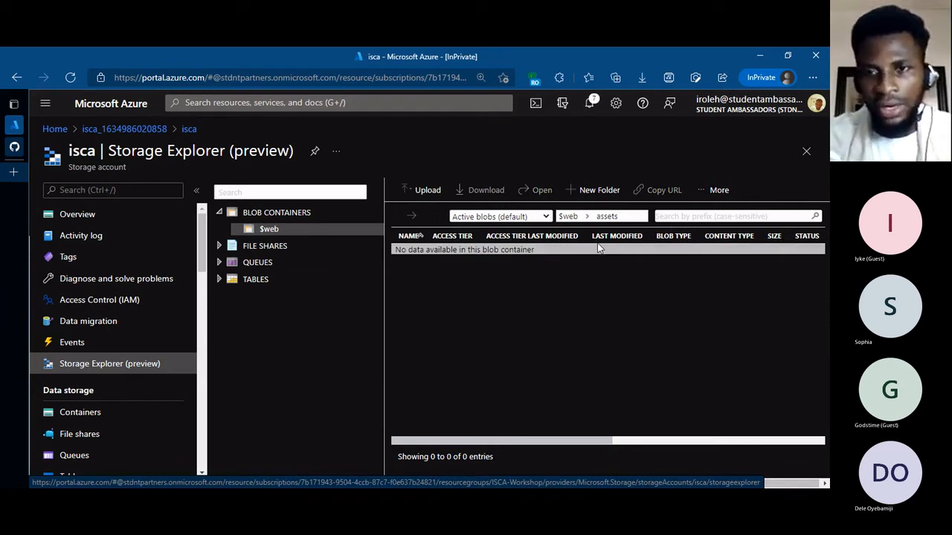
Create a 'css' folder nested inside assets
{"action": "left_click", "coordinate": [595, 190]}
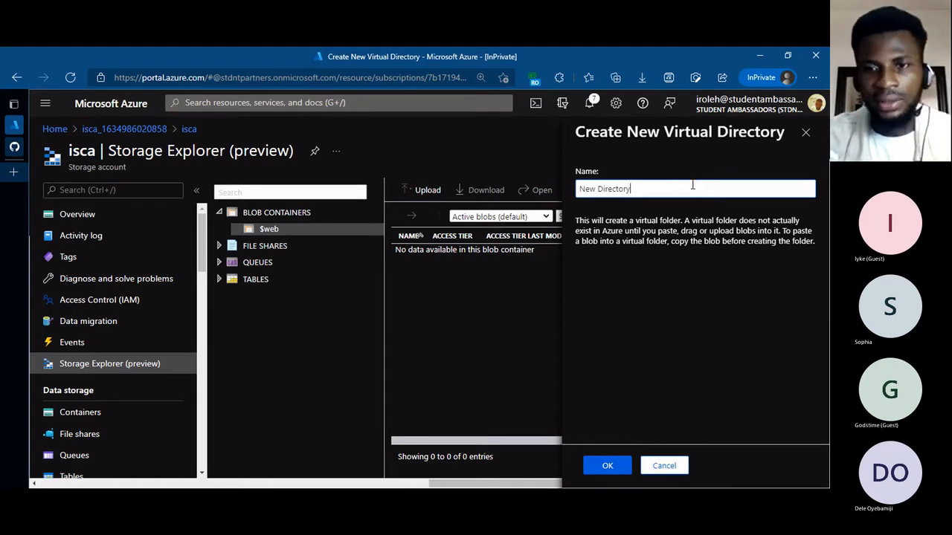
{"action": "key", "text": "ctrl+a"}
{"action": "type", "text": "css"}
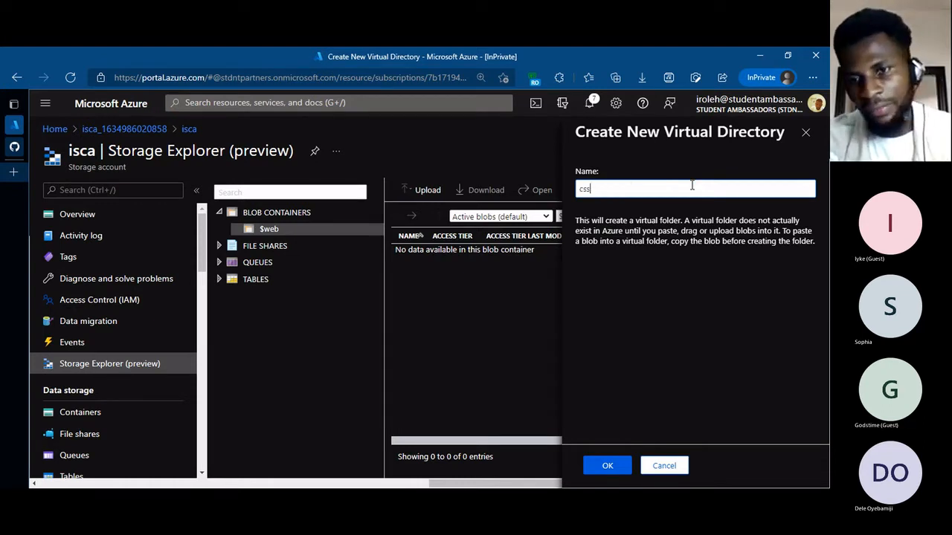
{"action": "key", "text": "Return"}
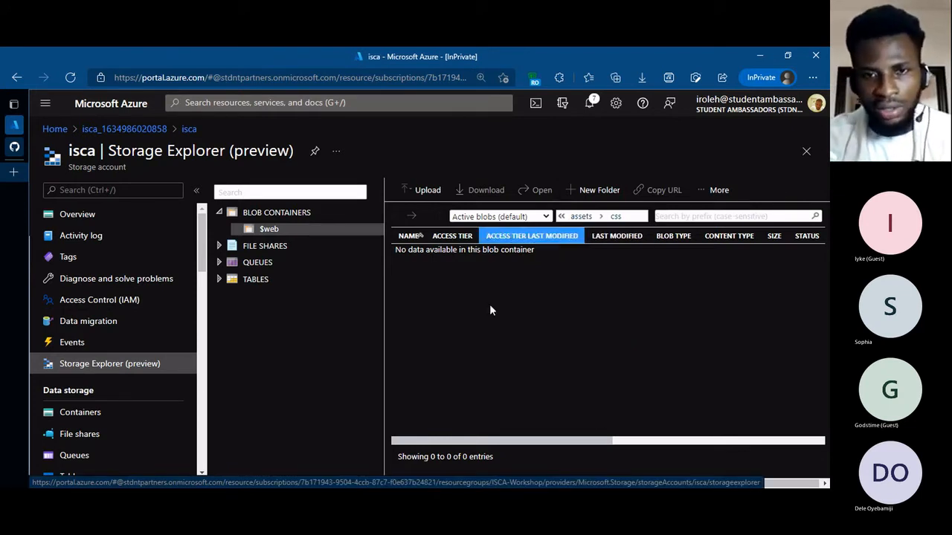
{"action": "left_click", "coordinate": [425, 192]}
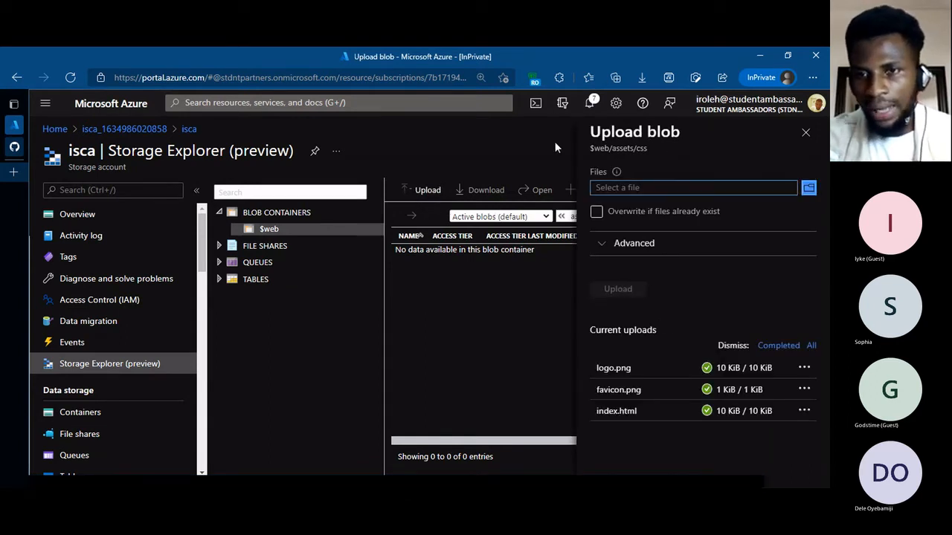
Upload me.css from Desktop\me\assets\css into the $web assets/css folder
{"action": "left_click", "coordinate": [809, 189]}
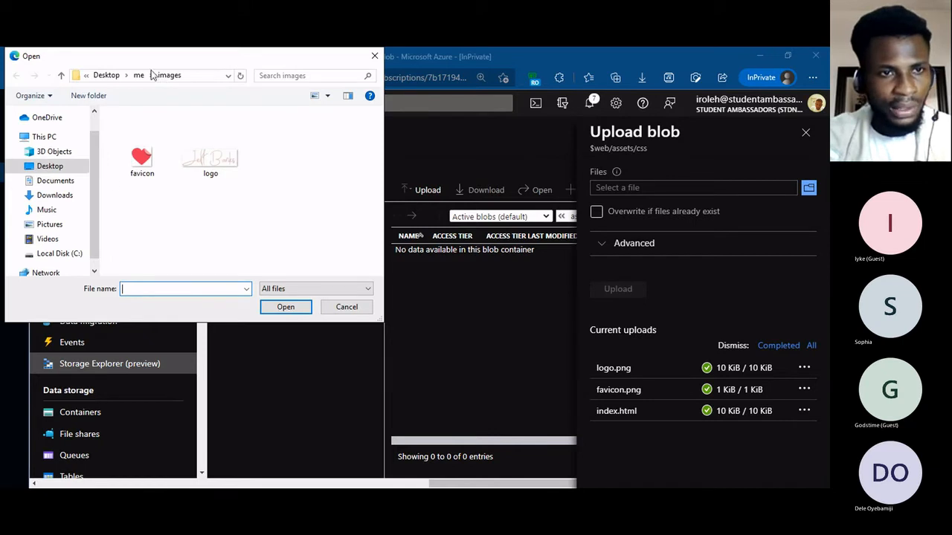
{"action": "left_click", "coordinate": [139, 75]}
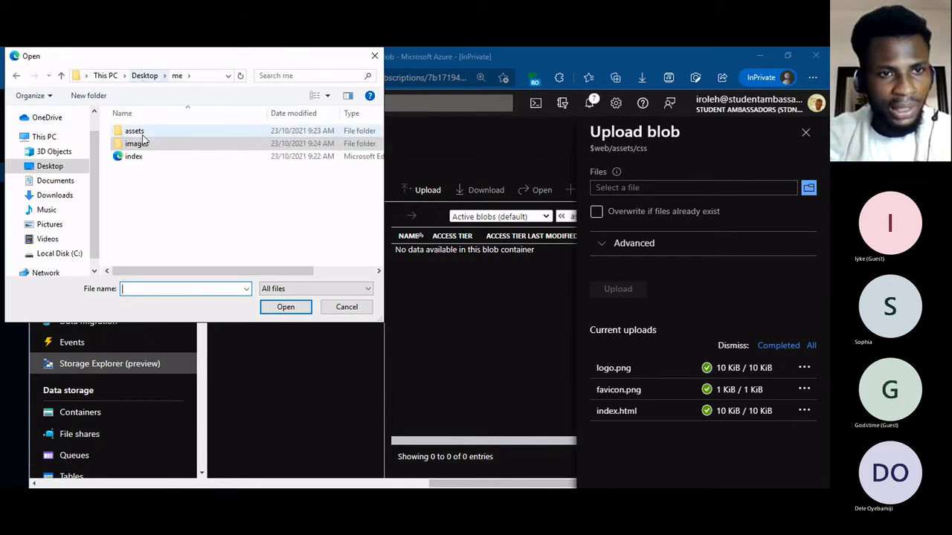
{"action": "double_click", "coordinate": [144, 133]}
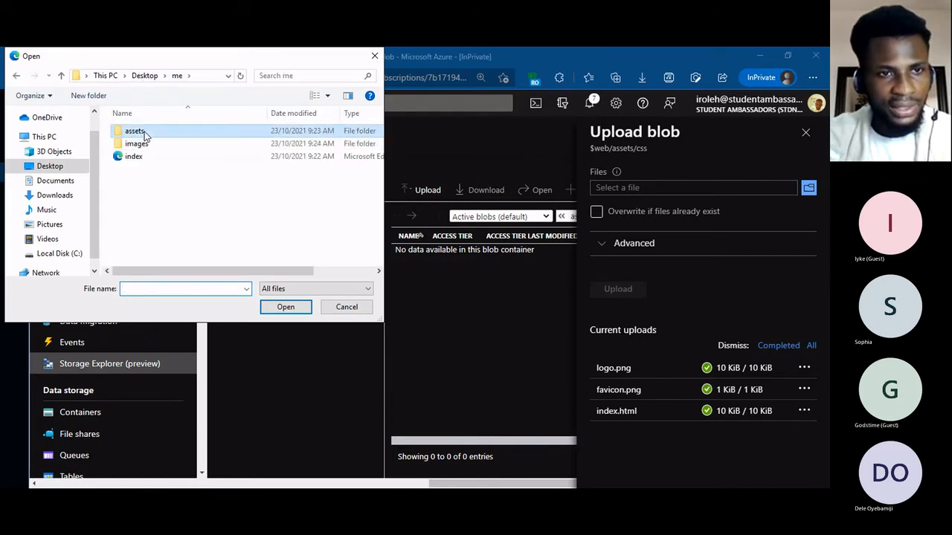
{"action": "double_click", "coordinate": [142, 132]}
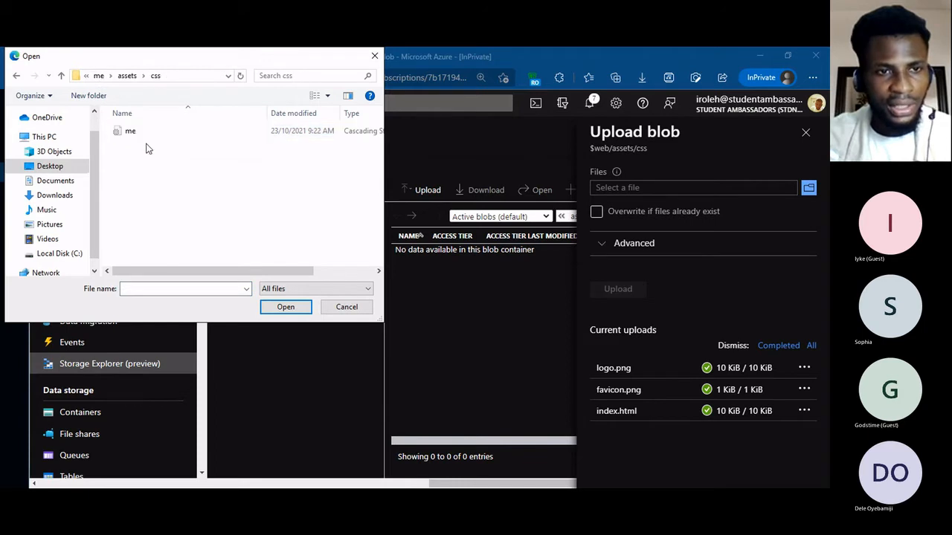
{"action": "left_click", "coordinate": [151, 133]}
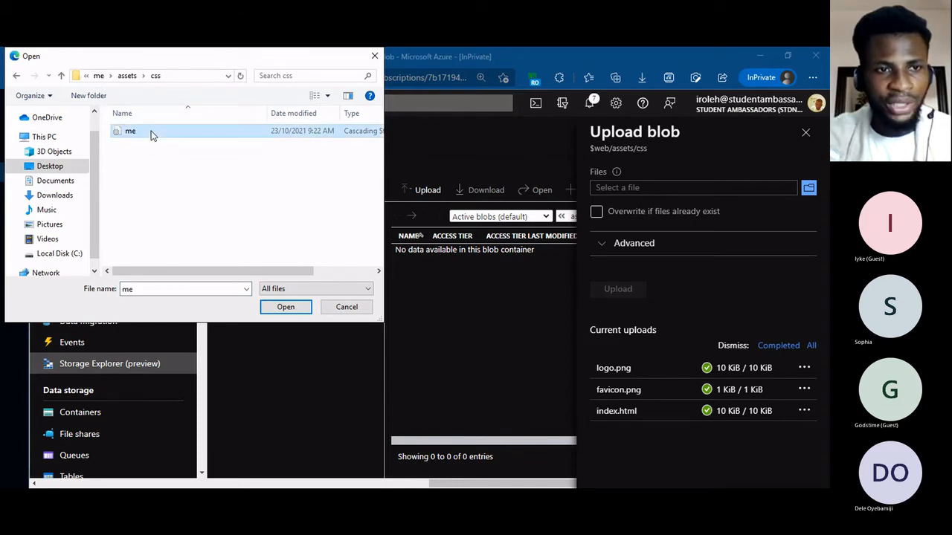
{"action": "left_click", "coordinate": [285, 307]}
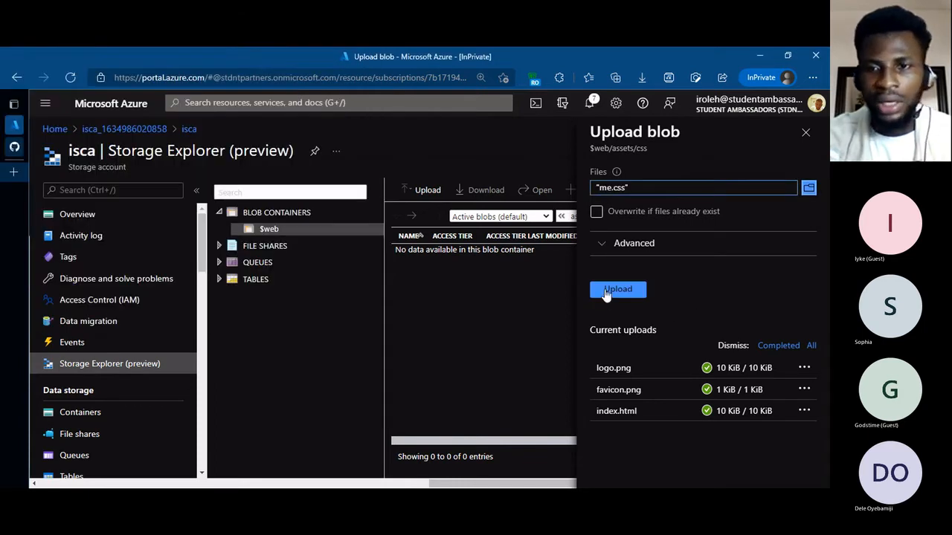
{"action": "left_click", "coordinate": [609, 296]}
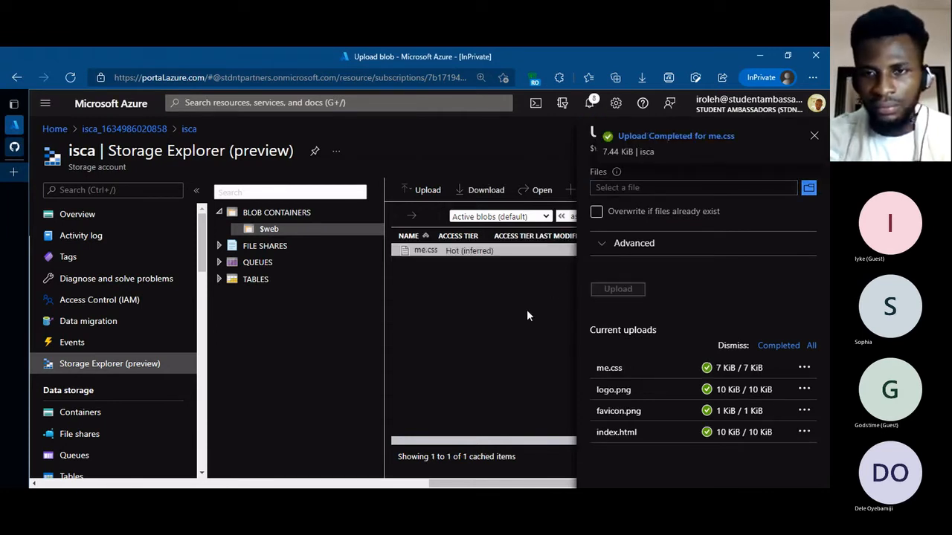
{"action": "left_click", "coordinate": [815, 135]}
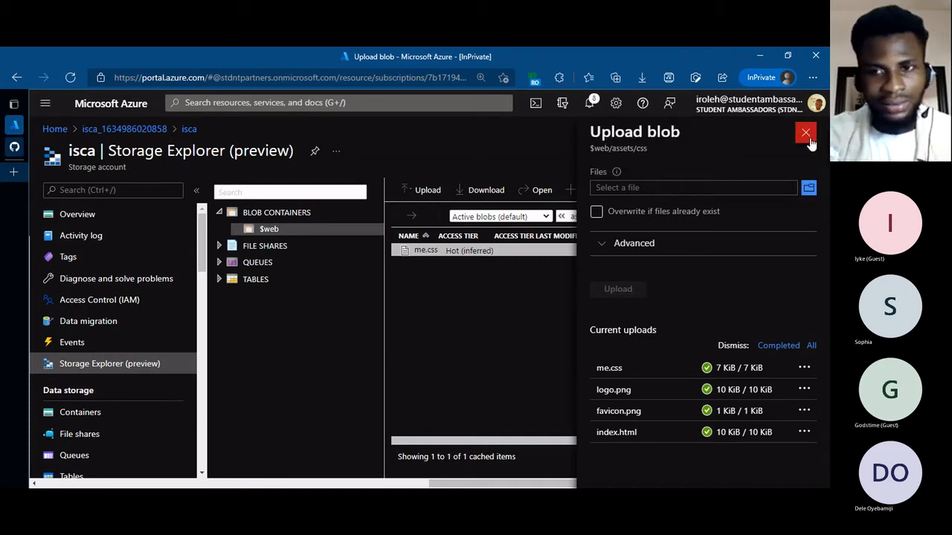
{"action": "left_click", "coordinate": [568, 331]}
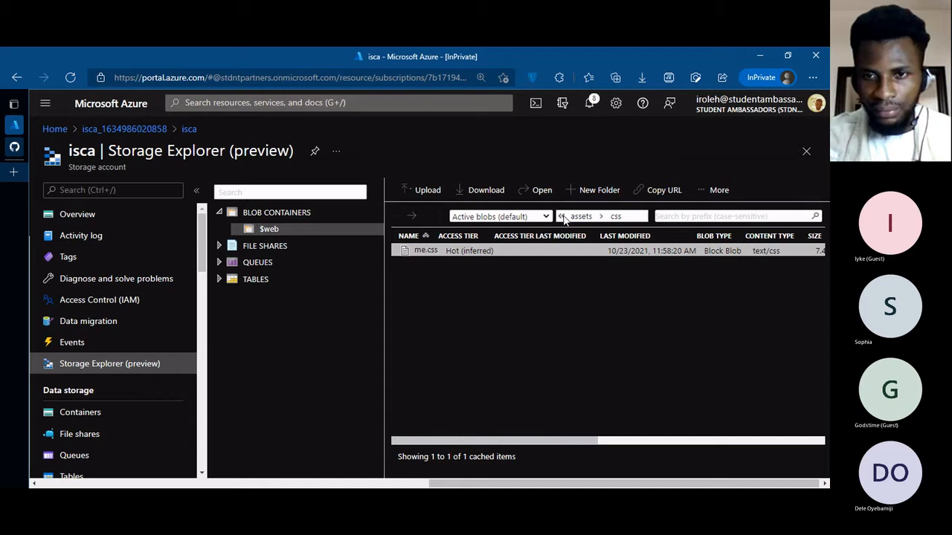
Use the breadcrumb to return to the $web root listing assets, images and index.html
{"action": "left_click", "coordinate": [563, 217]}
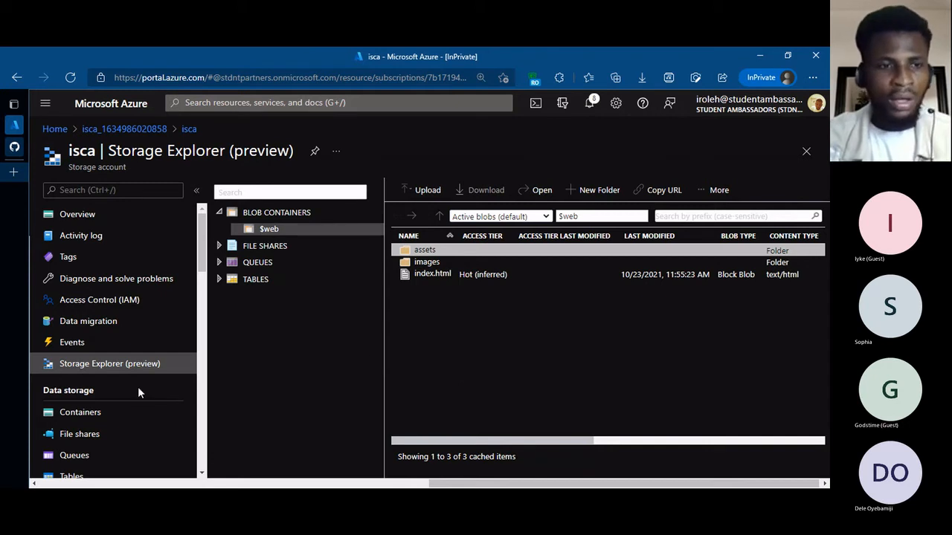
Copy the primary endpoint URL from isca's Static website settings under Data management
{"action": "left_click", "coordinate": [104, 214]}
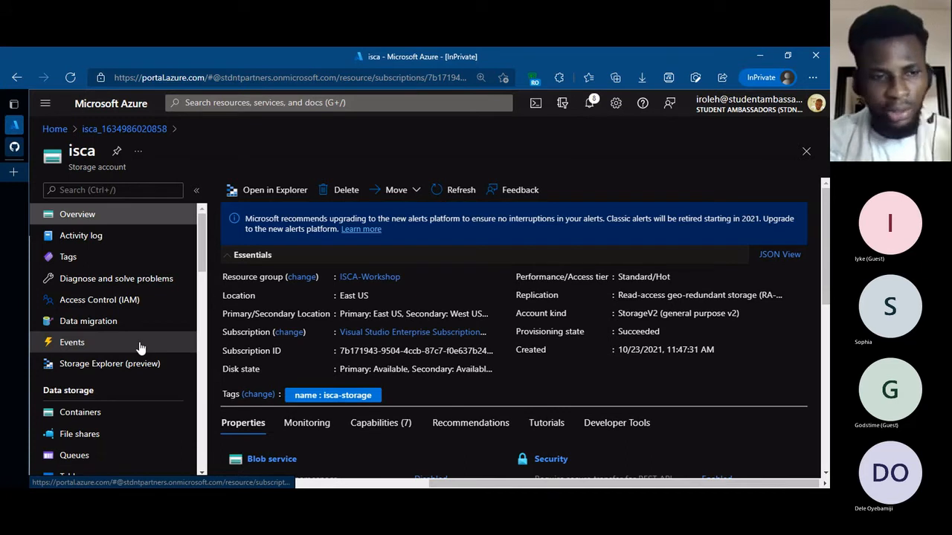
{"action": "scroll", "coordinate": [139, 346], "scroll_direction": "down", "scroll_amount": 5}
{"action": "scroll", "coordinate": [139, 350], "scroll_direction": "down", "scroll_amount": 3}
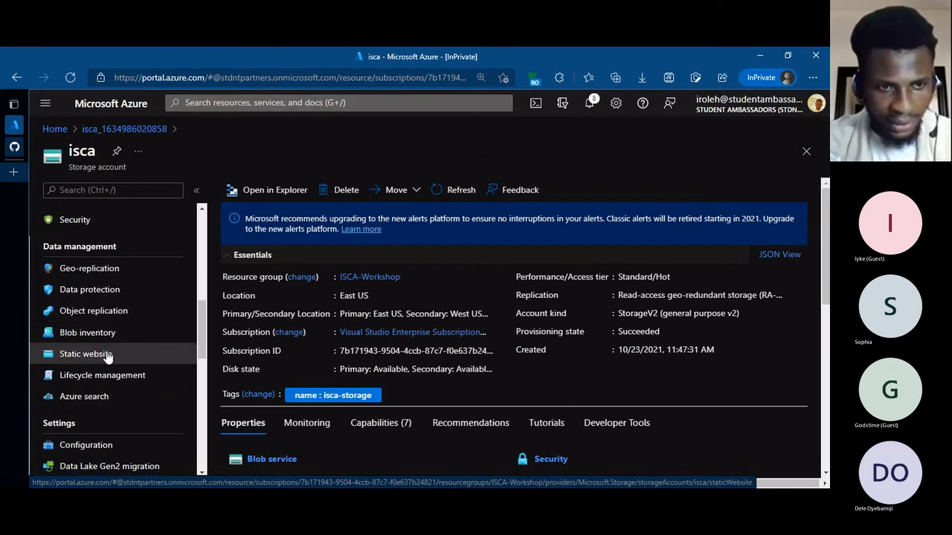
{"action": "left_click", "coordinate": [107, 356]}
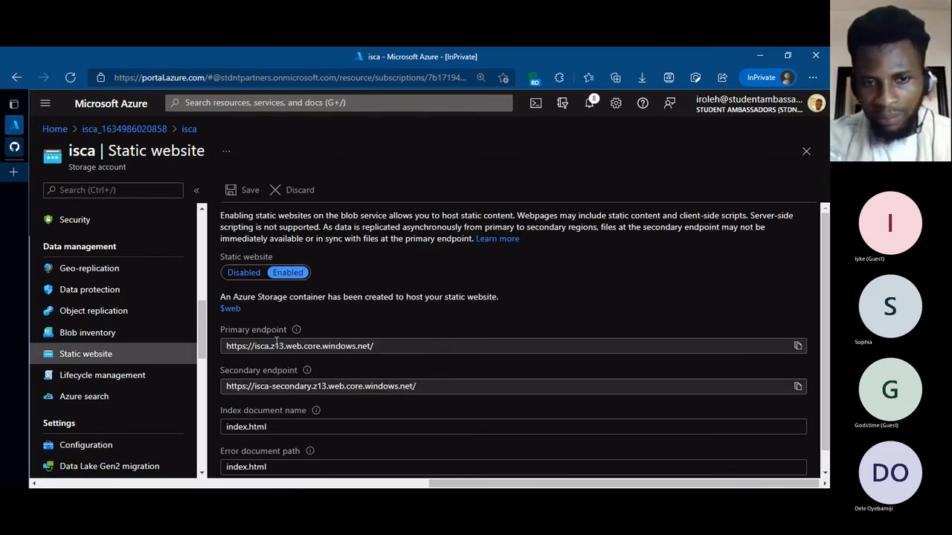
{"action": "left_click", "coordinate": [797, 346]}
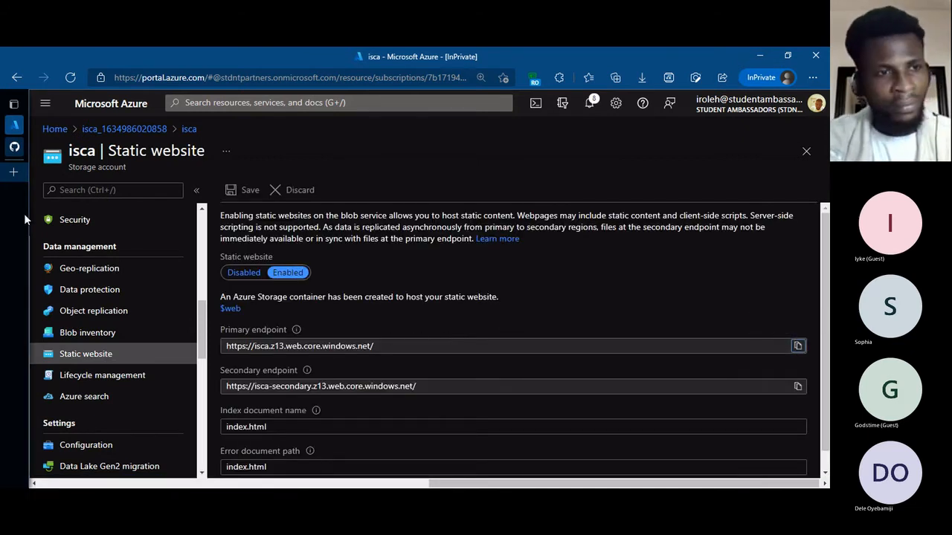
{"action": "left_click", "coordinate": [33, 173]}
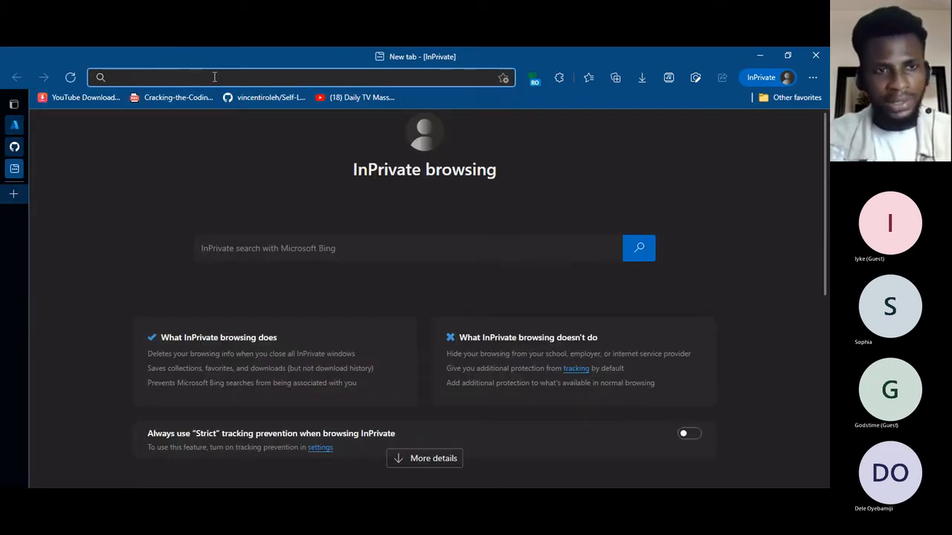
Load isca.z13.web.core.windows.net to view the 'Me with YouTube Video' site, then return to Azure
{"action": "key", "text": "ctrl+v"}
{"action": "key", "text": "Return"}
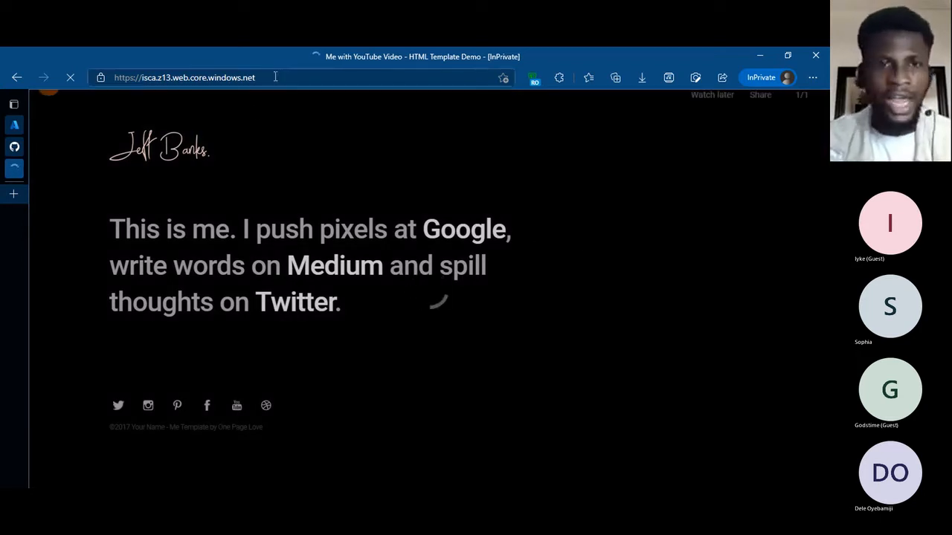
{"action": "left_click", "coordinate": [311, 84]}
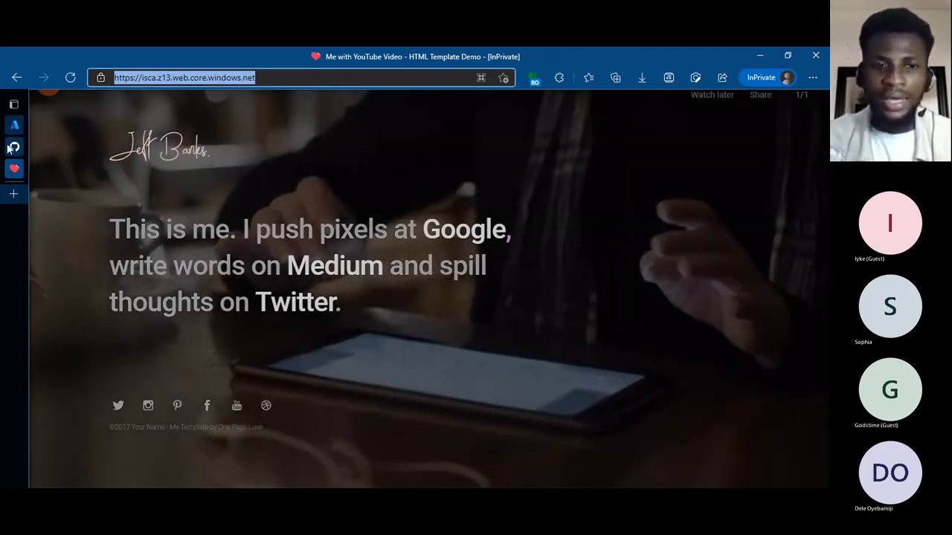
{"action": "left_click", "coordinate": [26, 125]}
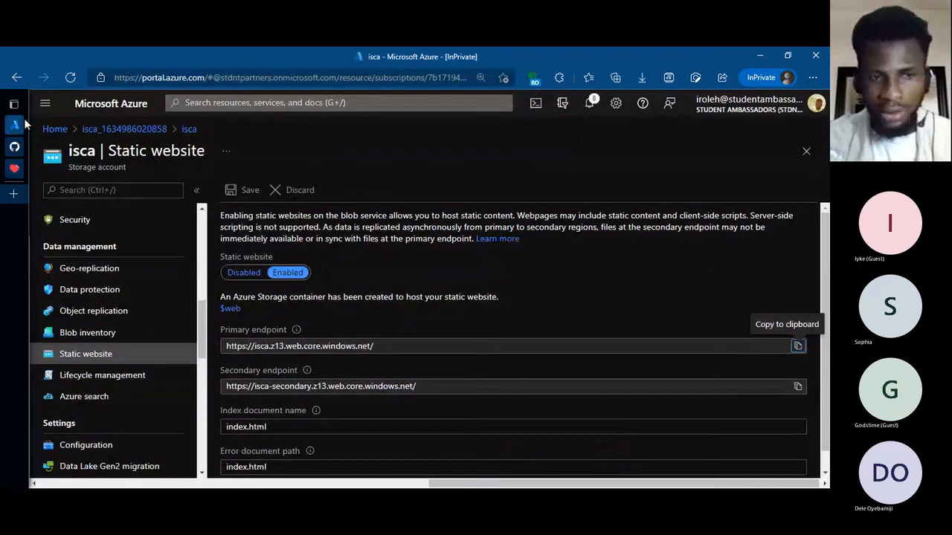
Open isca's Storage Explorer (preview), then switch to the GitHub workshop README tab
{"action": "scroll", "coordinate": [142, 320], "scroll_direction": "up", "scroll_amount": 5}
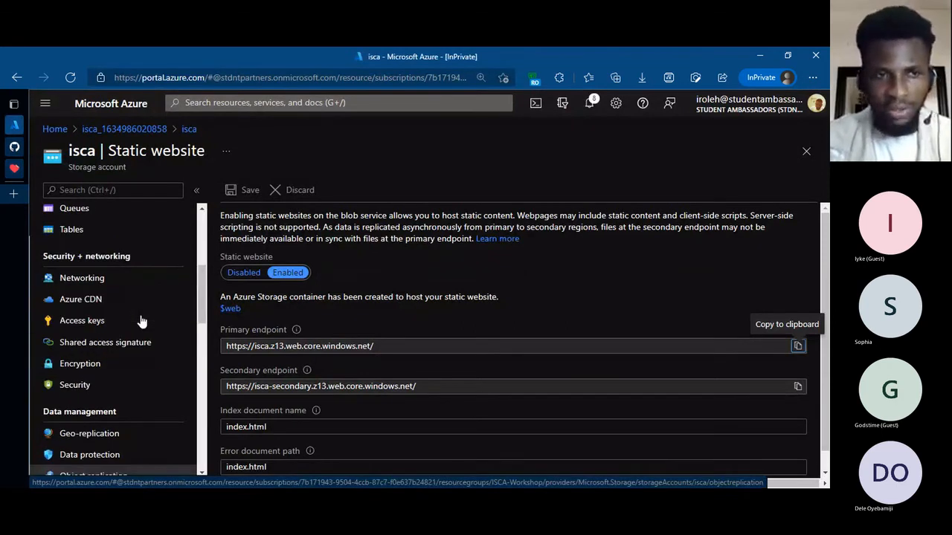
{"action": "scroll", "coordinate": [137, 320], "scroll_direction": "down", "scroll_amount": 1}
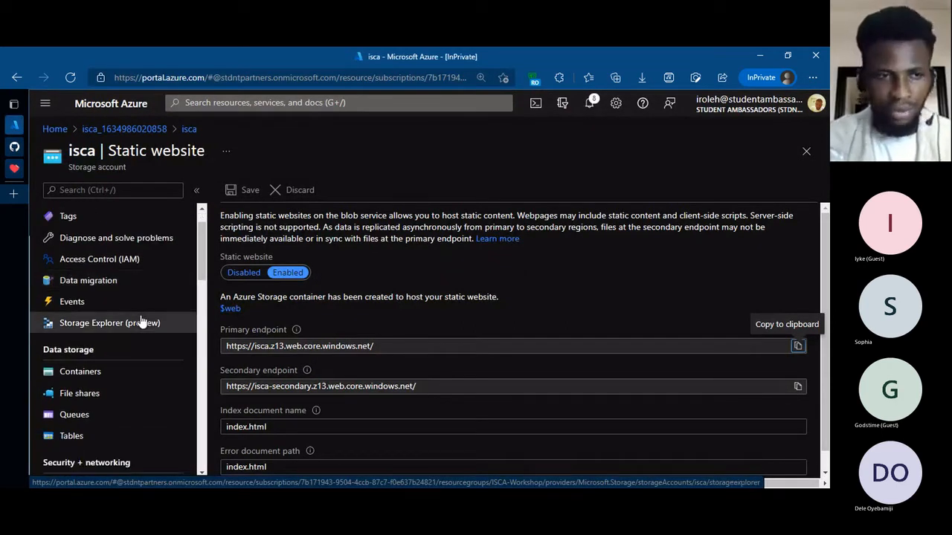
{"action": "scroll", "coordinate": [139, 320], "scroll_direction": "up", "scroll_amount": 1}
{"action": "left_click", "coordinate": [121, 364]}
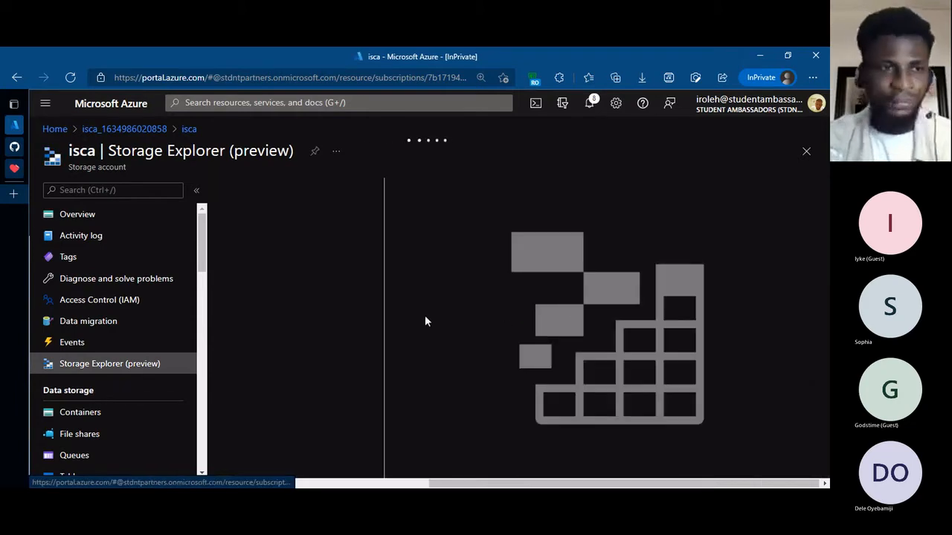
{"action": "mouse_move", "coordinate": [19, 154]}
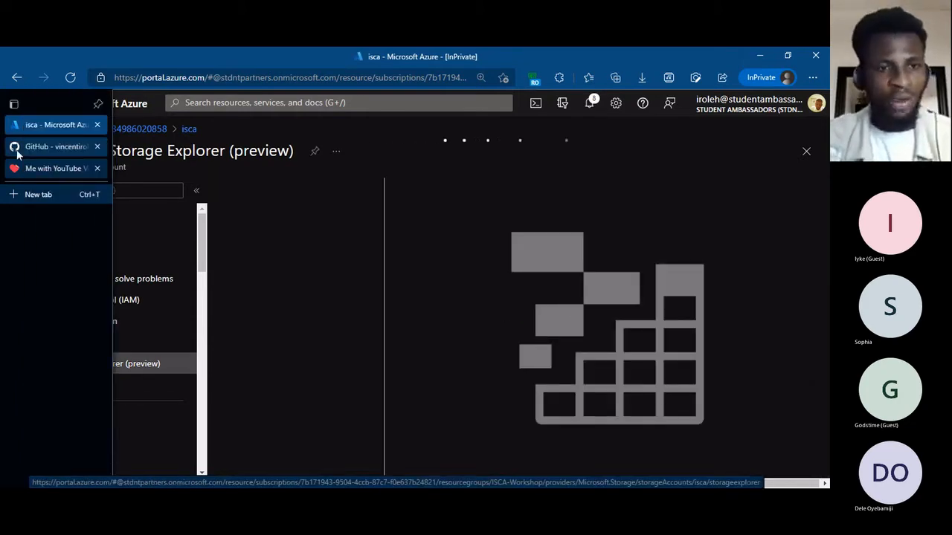
{"action": "left_click", "coordinate": [52, 146]}
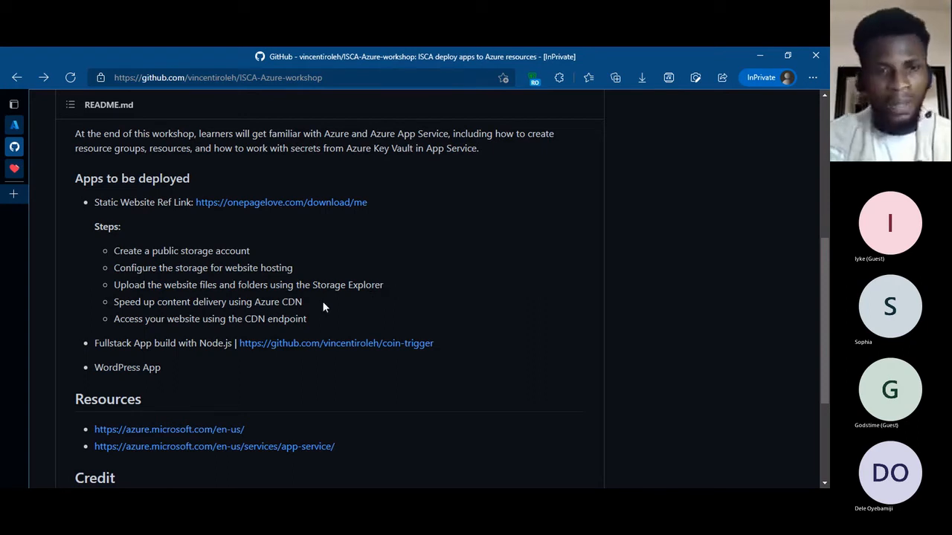
{"action": "left_click_drag", "start_coordinate": [304, 302], "coordinate": [113, 302]}
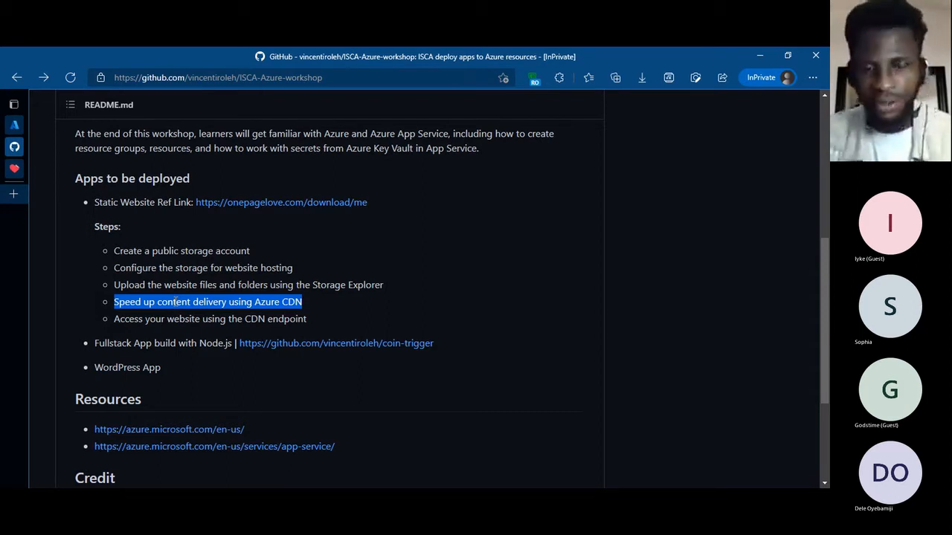
{"action": "left_click", "coordinate": [413, 290]}
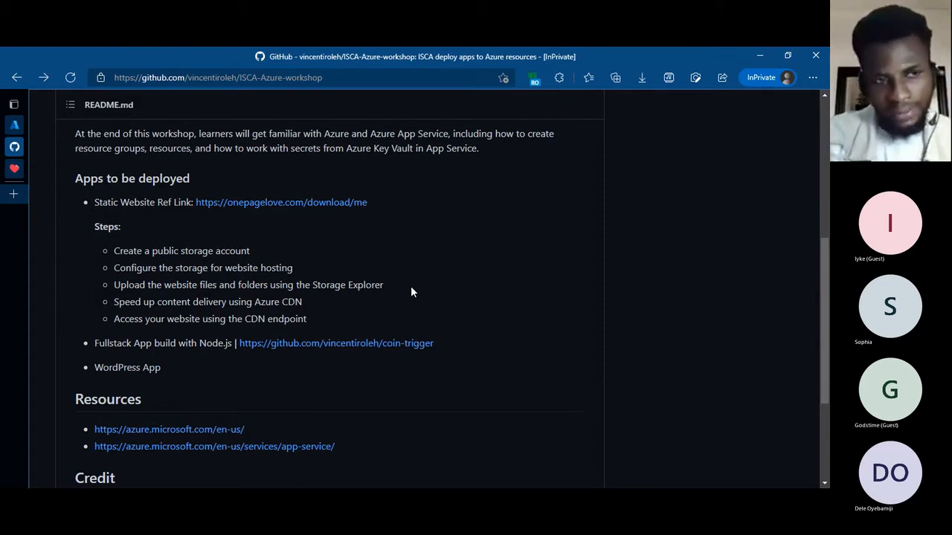
{"action": "mouse_move", "coordinate": [20, 176]}
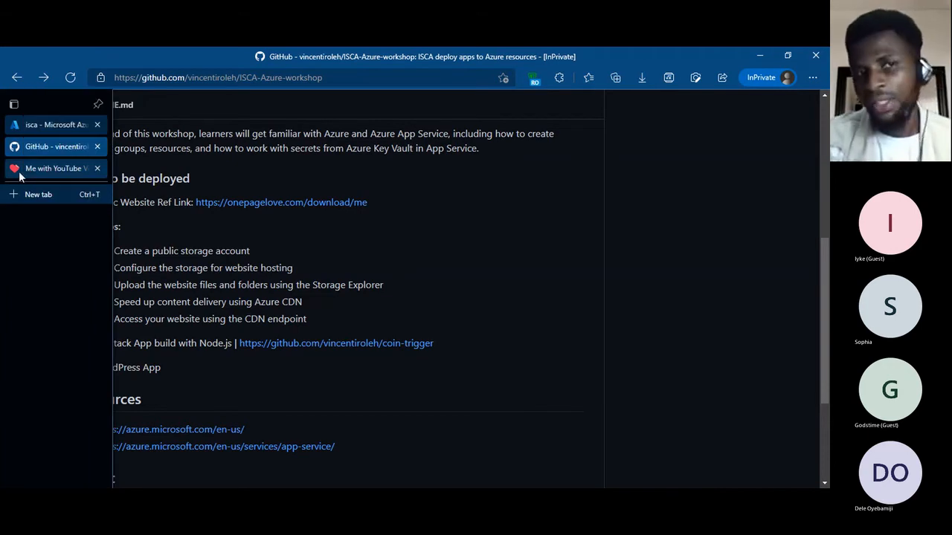
Reload the 'Me with YouTube Video' static website, then return to isca's Storage Explorer in Azure
{"action": "left_click", "coordinate": [20, 174]}
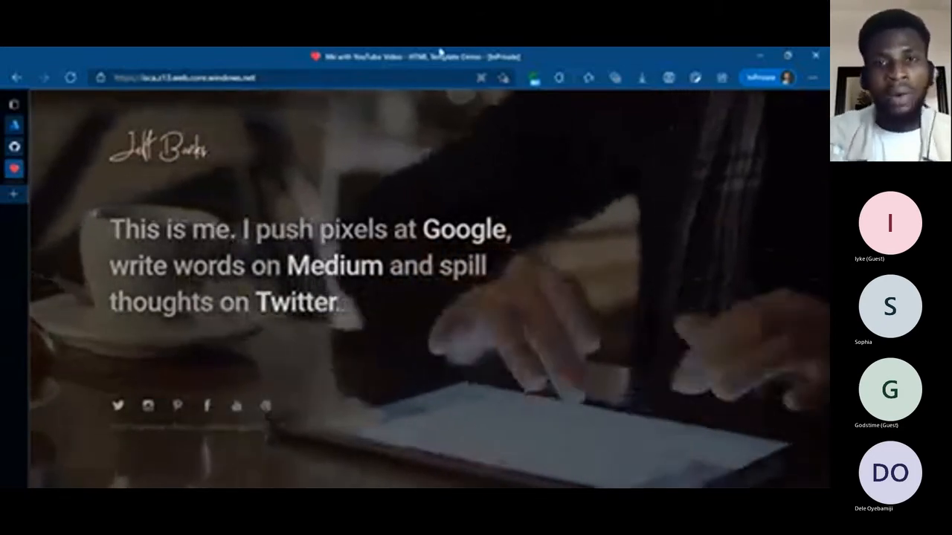
{"action": "left_click", "coordinate": [404, 78]}
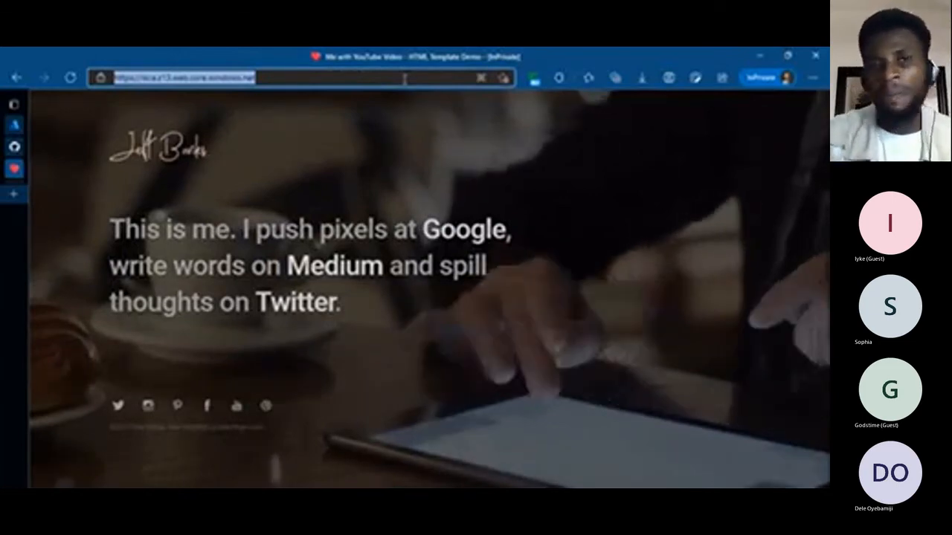
{"action": "key", "text": "Return"}
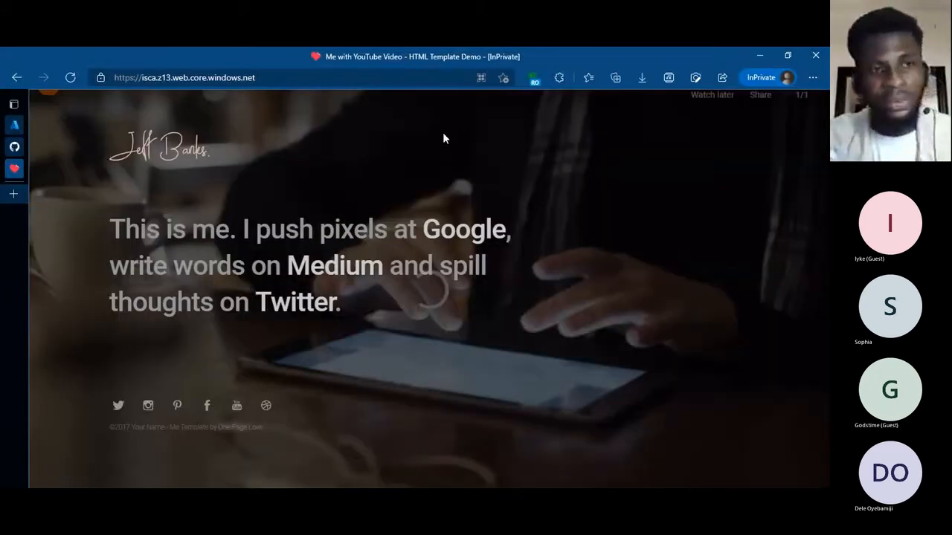
{"action": "mouse_move", "coordinate": [15, 147]}
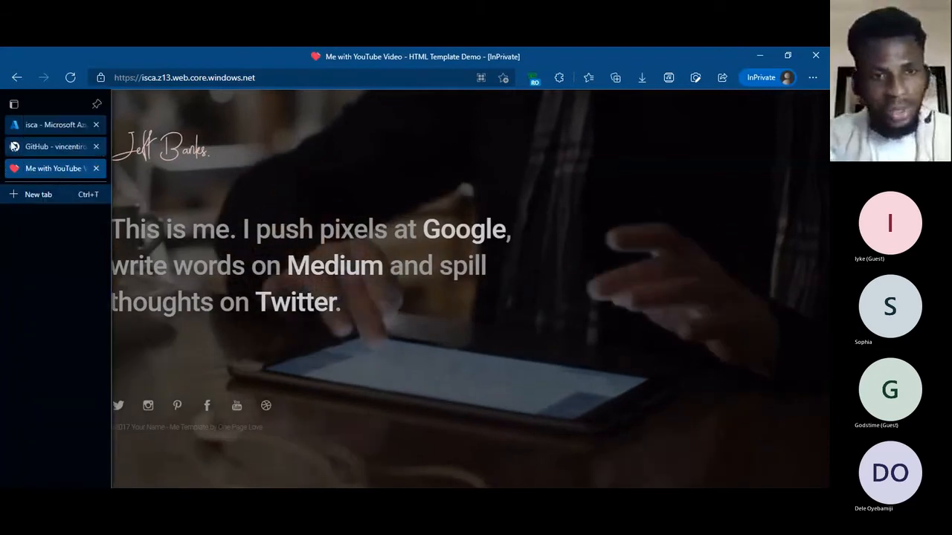
{"action": "left_click", "coordinate": [30, 126]}
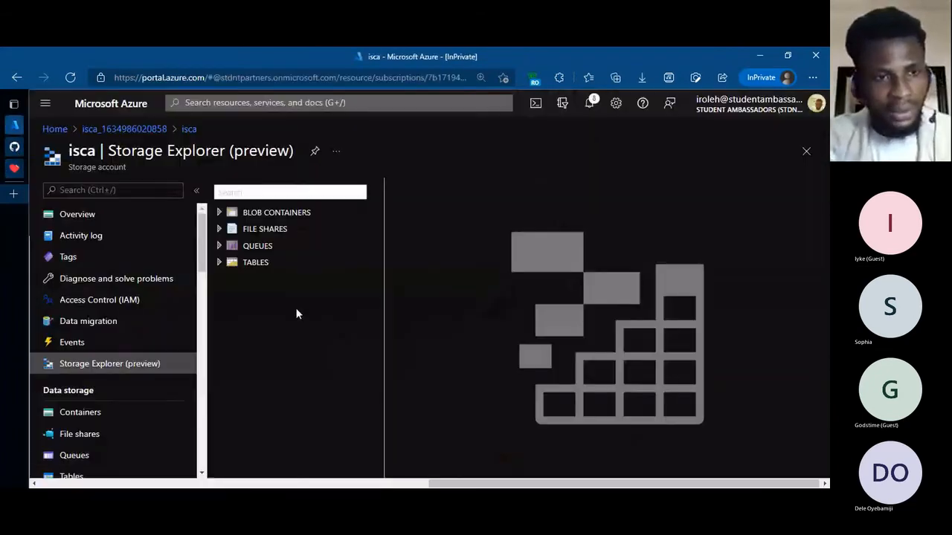
Find and open the Azure CDN settings of the isca storage account
{"action": "left_click", "coordinate": [106, 191]}
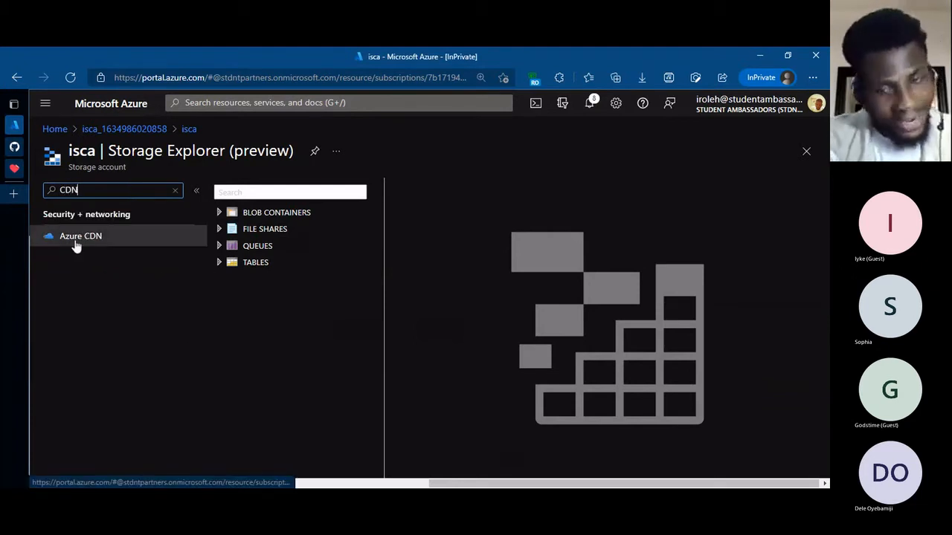
{"action": "left_click", "coordinate": [79, 245]}
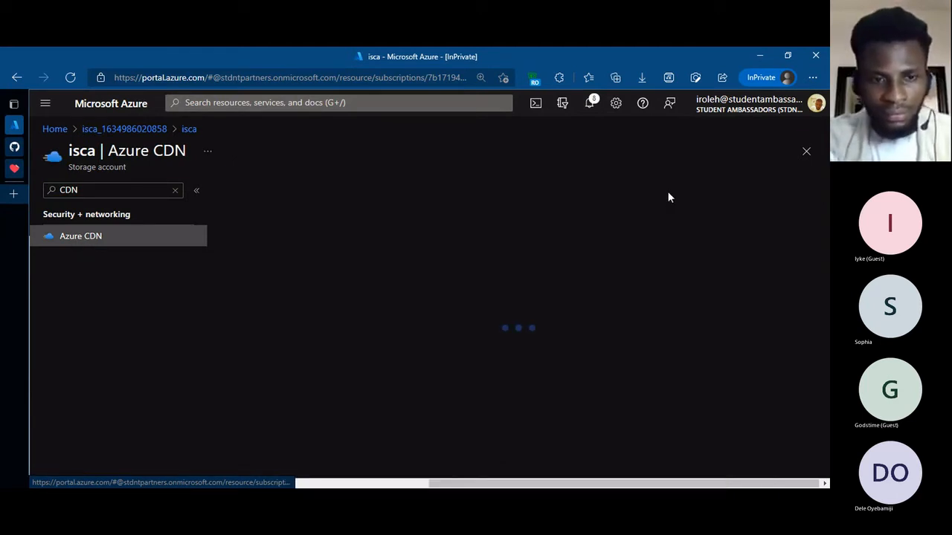
{"action": "scroll", "coordinate": [667, 197], "scroll_direction": "down", "scroll_amount": 3}
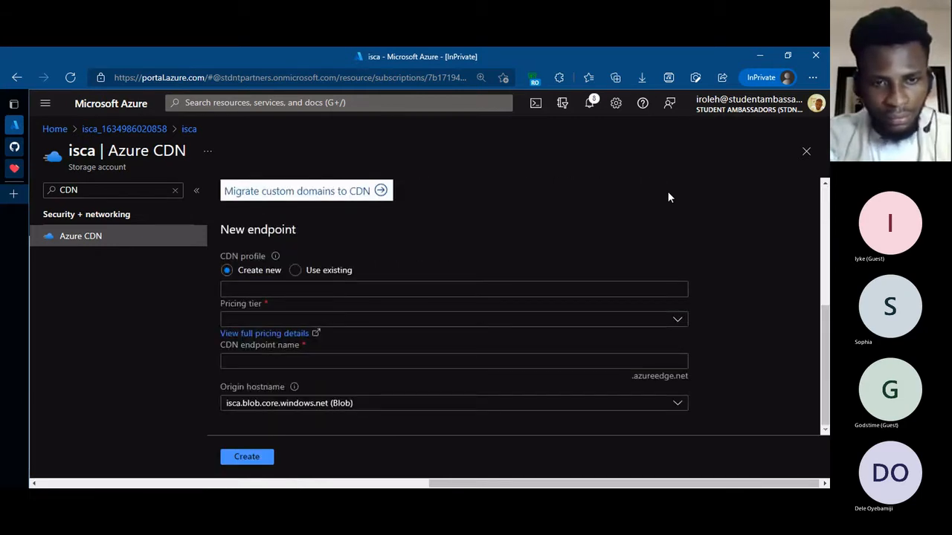
{"action": "scroll", "coordinate": [667, 197], "scroll_direction": "up", "scroll_amount": 4}
{"action": "scroll", "coordinate": [666, 196], "scroll_direction": "down", "scroll_amount": 4}
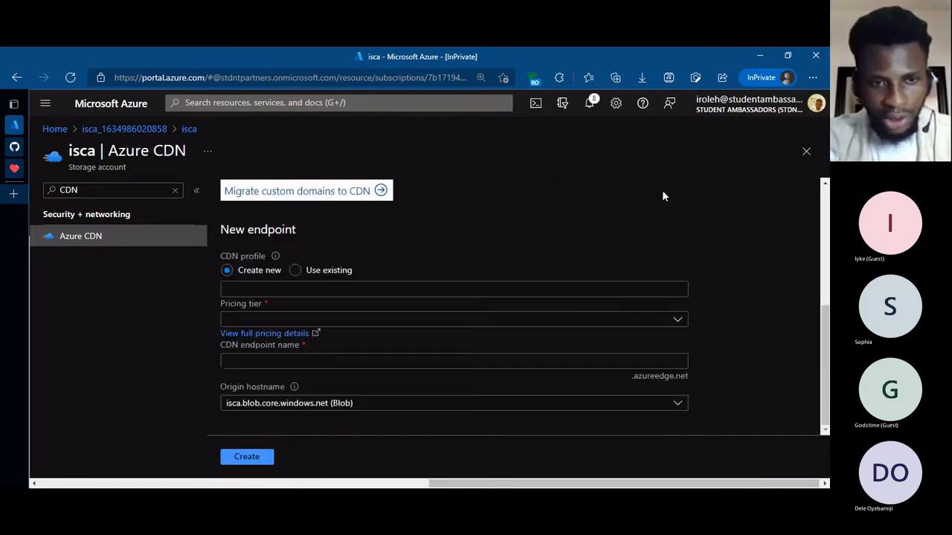
Enter isca-cdn as the new CDN profile name and view the full pricing details
{"action": "left_click", "coordinate": [264, 287]}
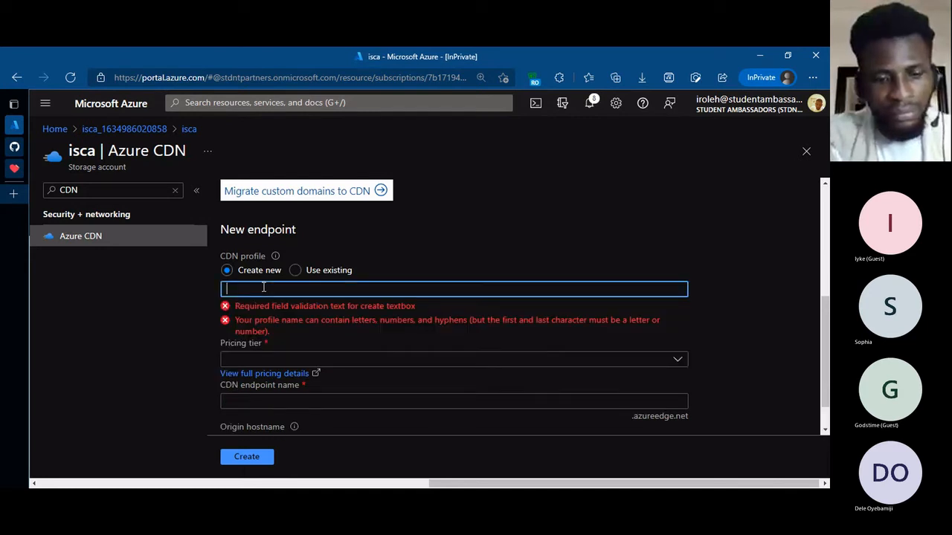
{"action": "type", "text": "isca"}
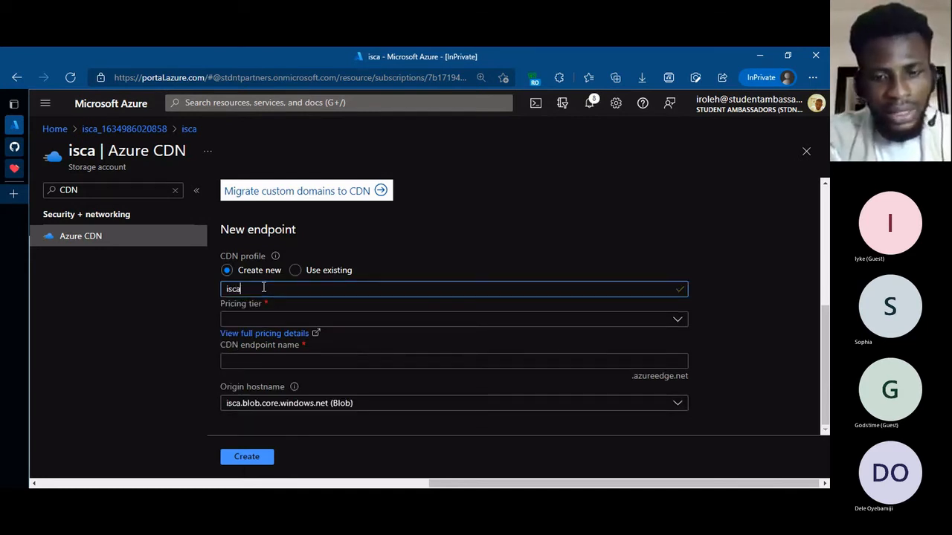
{"action": "type", "text": "-cdn"}
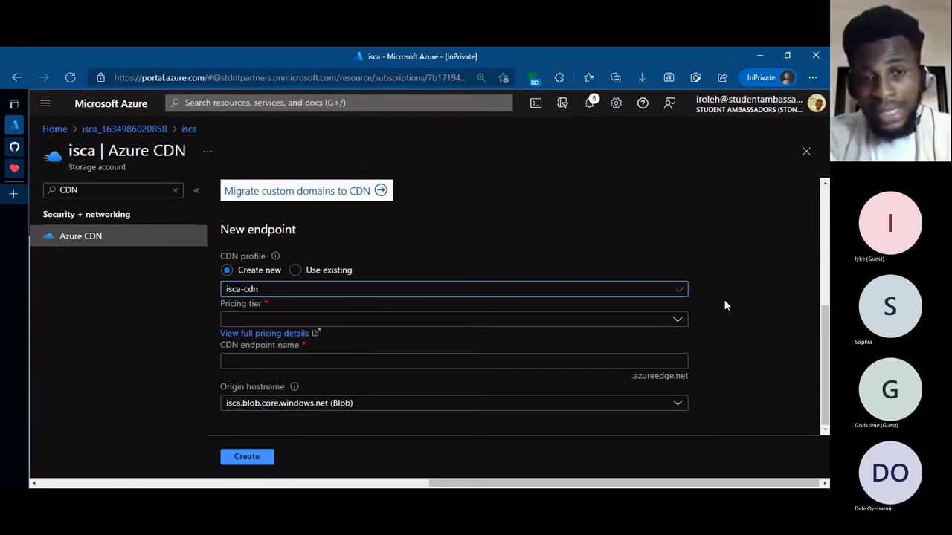
{"action": "left_click", "coordinate": [283, 336]}
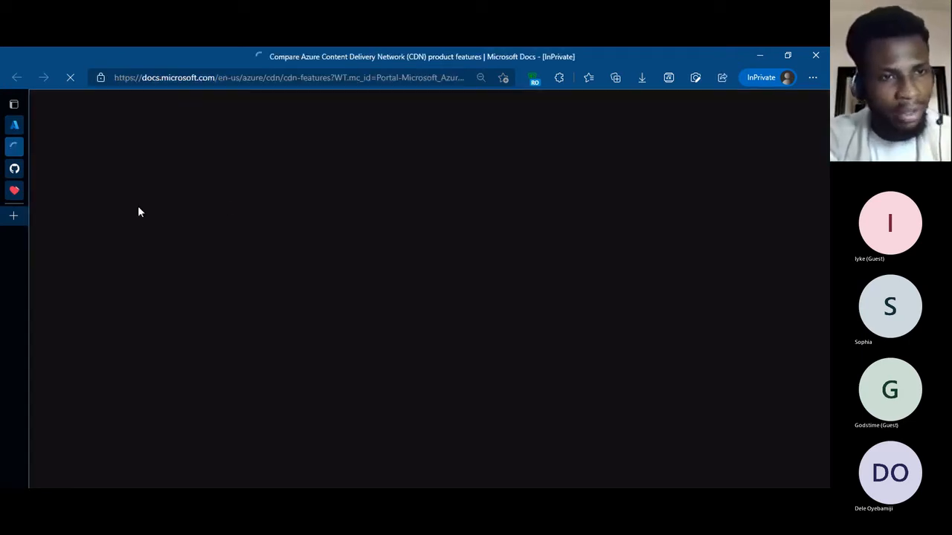
Back on the endpoint form, list the CDN pricing tiers without choosing one
{"action": "mouse_move", "coordinate": [19, 130]}
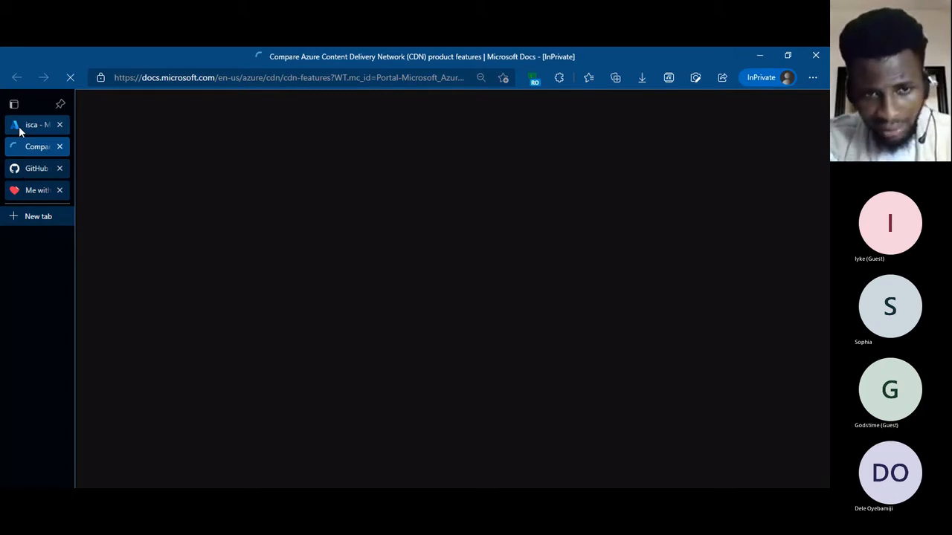
{"action": "left_click", "coordinate": [19, 128]}
{"action": "left_click", "coordinate": [344, 319]}
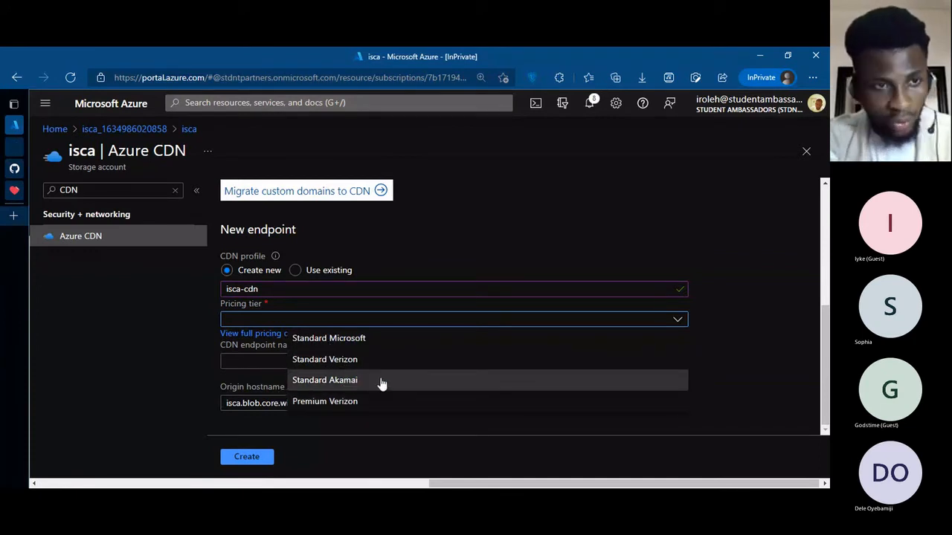
{"action": "left_click", "coordinate": [189, 345]}
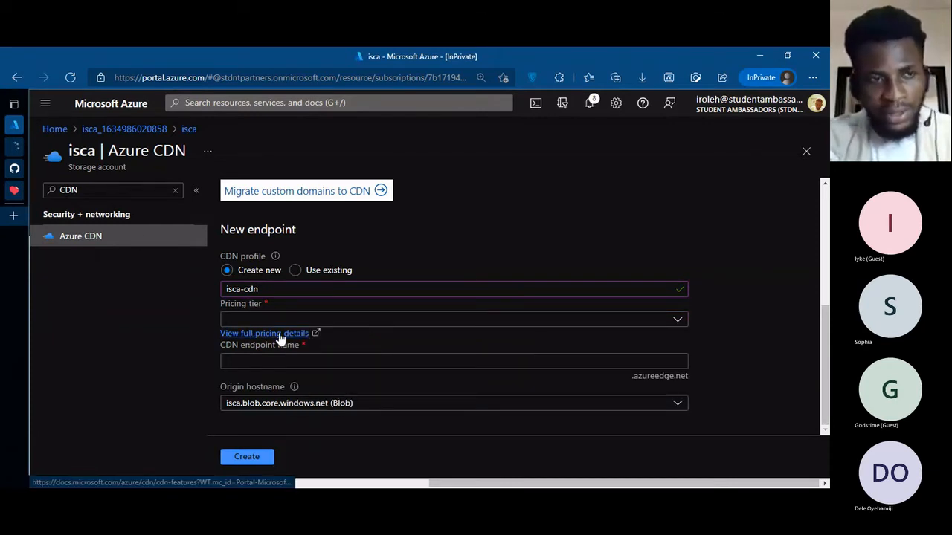
Read through the CDN feature comparison page, then close it with Ctrl+W
{"action": "mouse_move", "coordinate": [17, 149]}
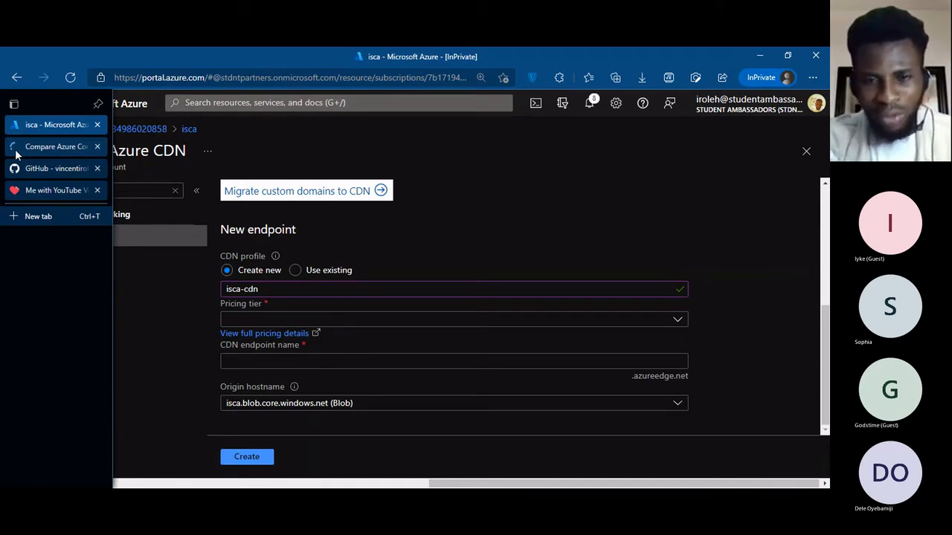
{"action": "left_click", "coordinate": [16, 152]}
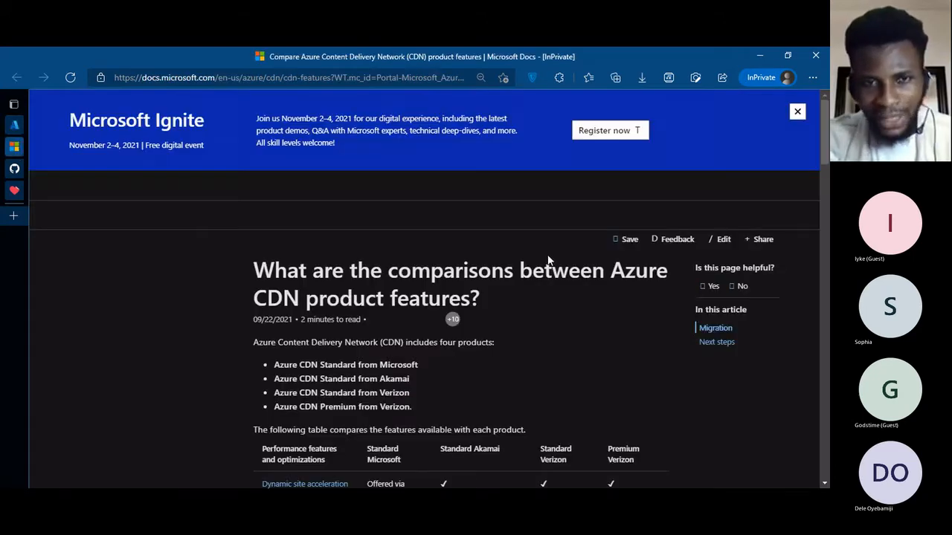
{"action": "scroll", "coordinate": [601, 367], "scroll_direction": "down", "scroll_amount": 3}
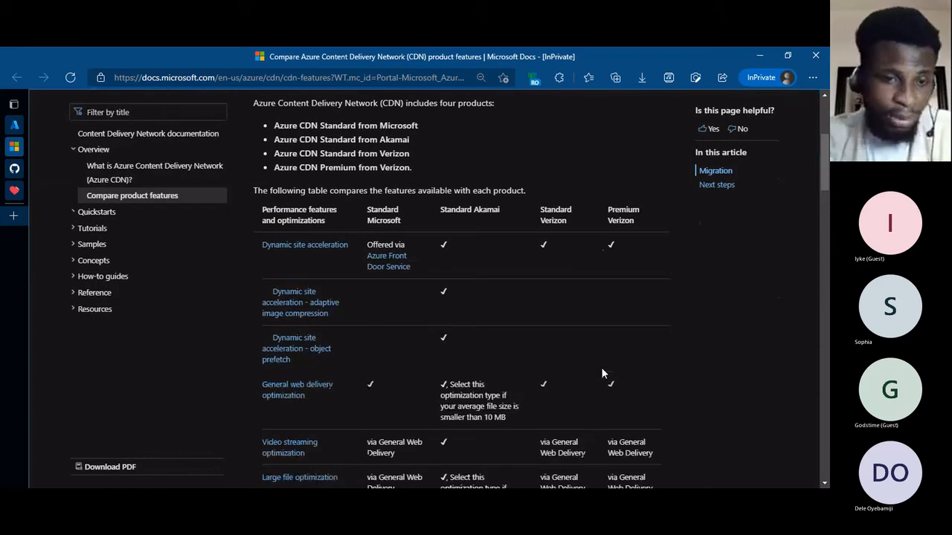
{"action": "scroll", "coordinate": [470, 356], "scroll_direction": "down", "scroll_amount": 3}
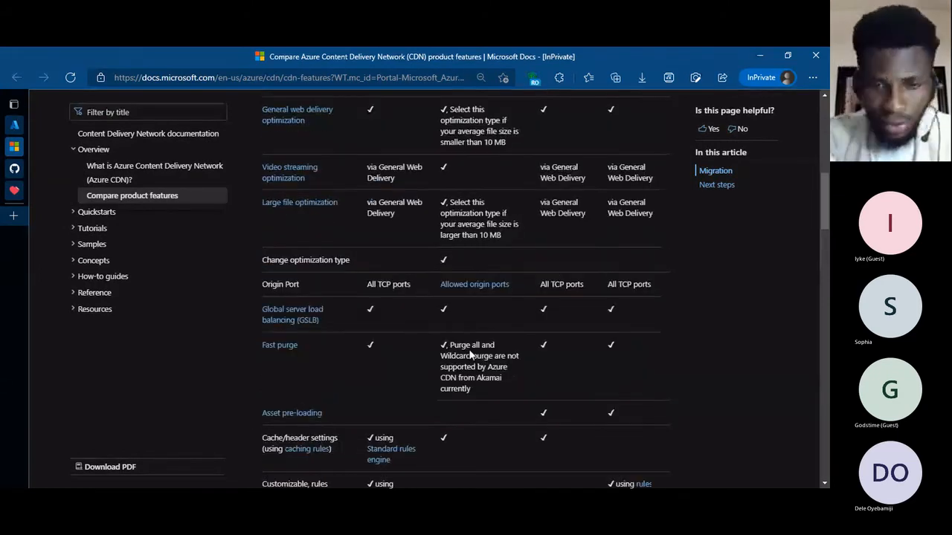
{"action": "scroll", "coordinate": [470, 356], "scroll_direction": "down", "scroll_amount": 10}
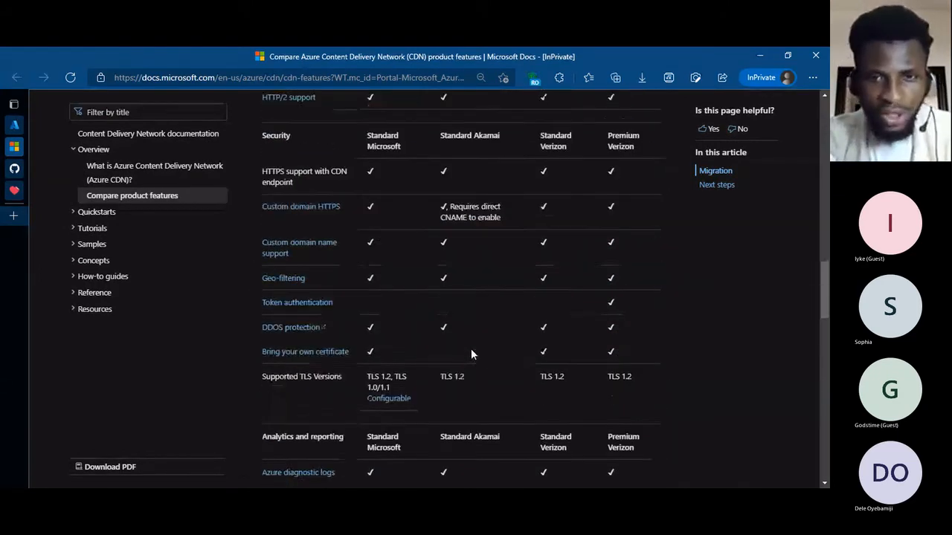
{"action": "scroll", "coordinate": [471, 350], "scroll_direction": "down", "scroll_amount": 4}
{"action": "scroll", "coordinate": [471, 351], "scroll_direction": "up", "scroll_amount": 3}
{"action": "scroll", "coordinate": [472, 351], "scroll_direction": "down", "scroll_amount": 1}
{"action": "scroll", "coordinate": [707, 359], "scroll_direction": "down", "scroll_amount": 3}
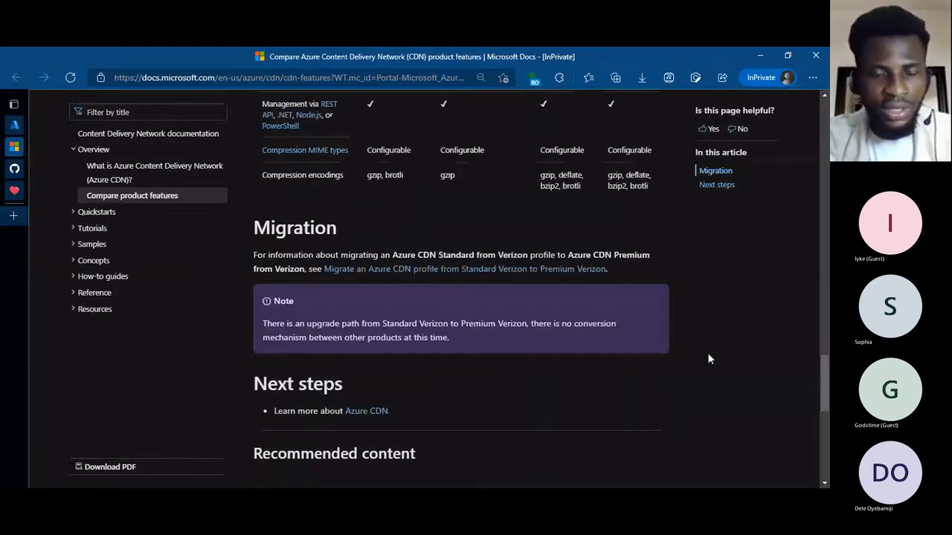
{"action": "key", "text": "ctrl+w"}
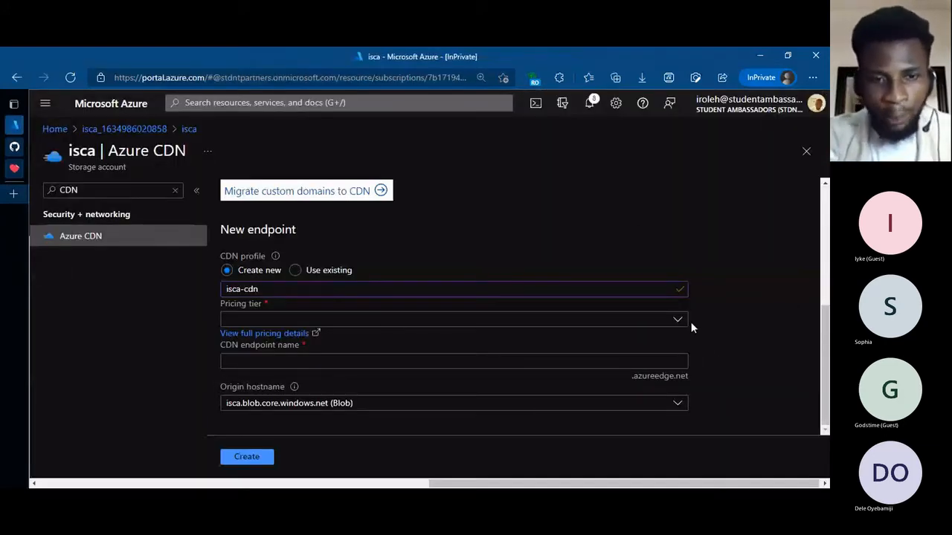
Choose the Standard Akamai pricing tier and name the endpoint isca (isca.azureedge.net)
{"action": "left_click", "coordinate": [517, 326]}
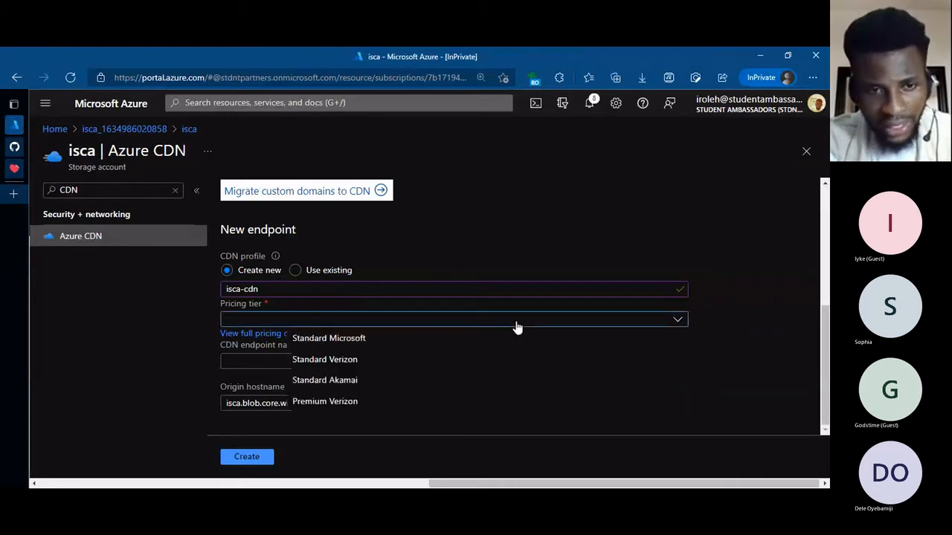
{"action": "left_click", "coordinate": [348, 381]}
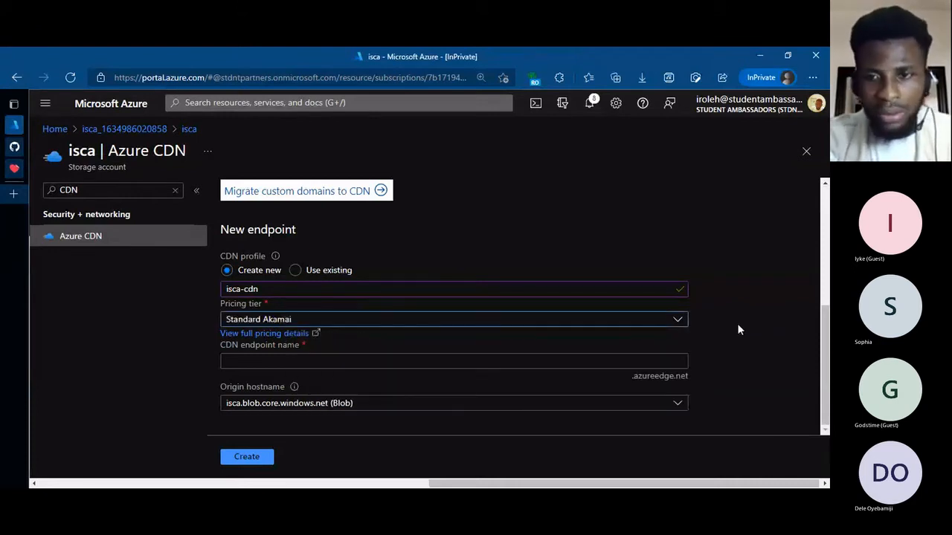
{"action": "left_click", "coordinate": [318, 359]}
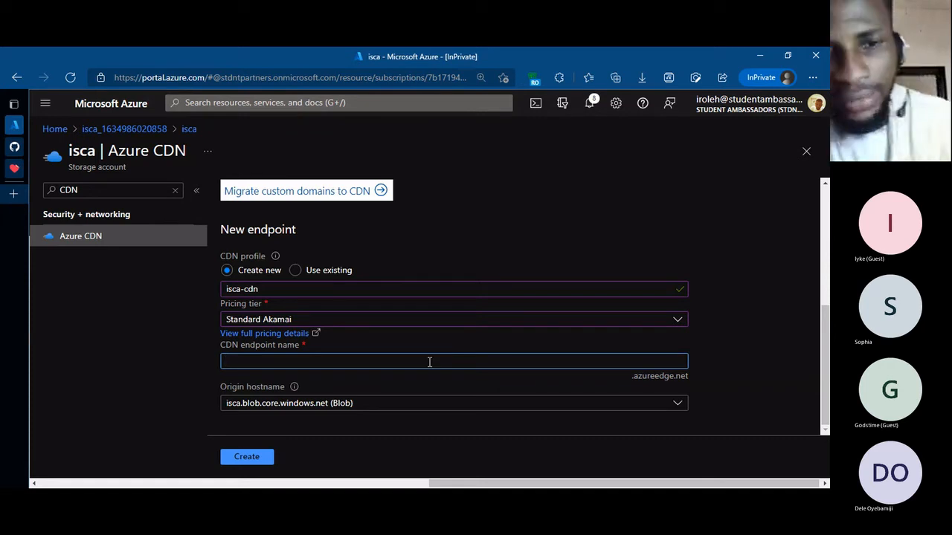
{"action": "type", "text": "isca"}
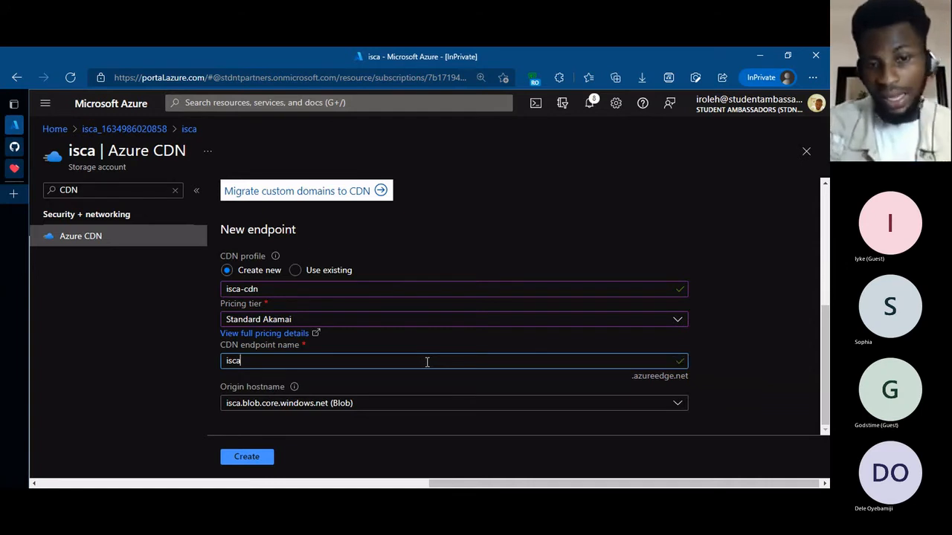
{"action": "left_click", "coordinate": [714, 384]}
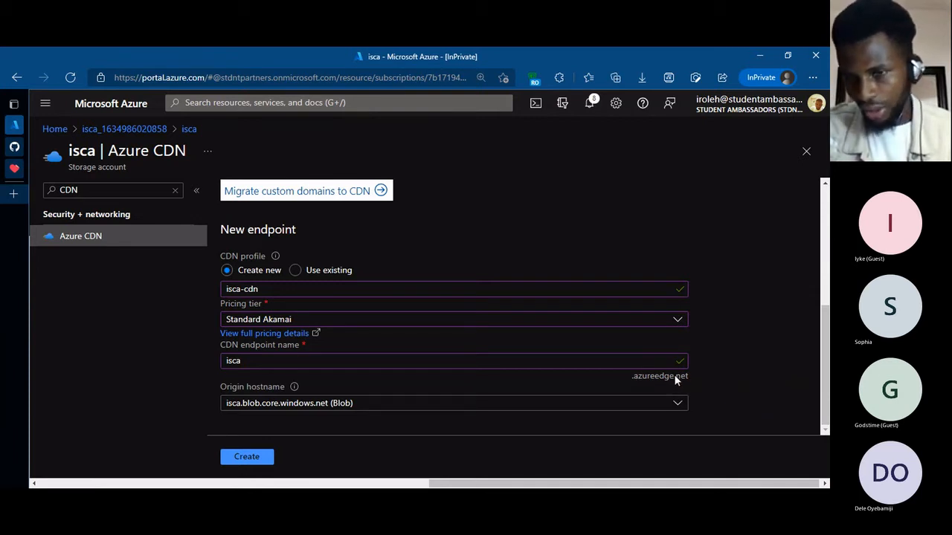
{"action": "left_click_drag", "start_coordinate": [629, 375], "coordinate": [659, 377]}
{"action": "left_click", "coordinate": [713, 372]}
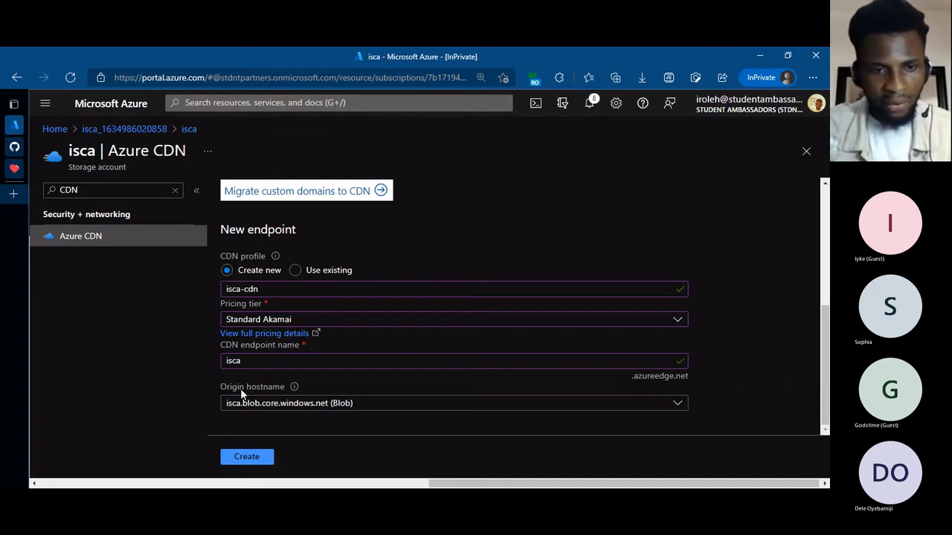
Set the static website as the origin hostname and create the CDN endpoint
{"action": "left_click", "coordinate": [457, 412]}
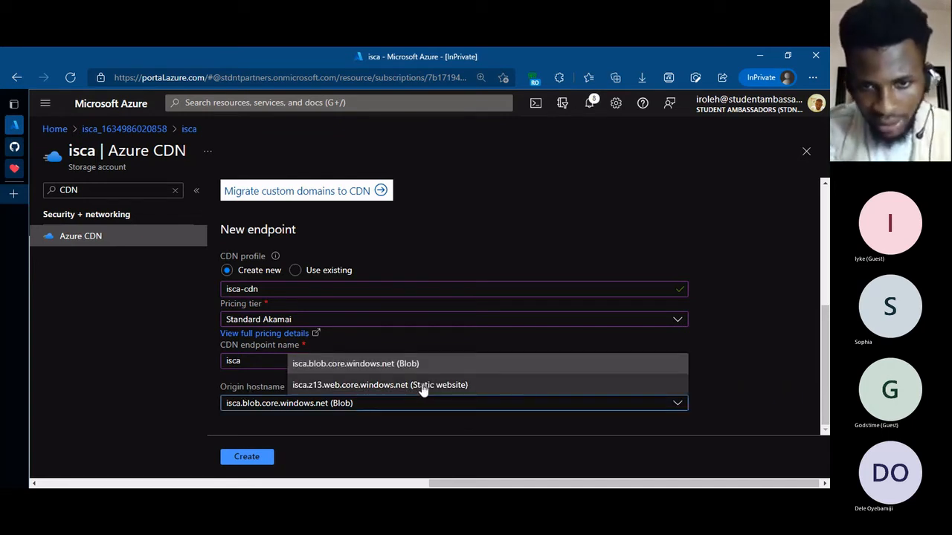
{"action": "left_click", "coordinate": [436, 385]}
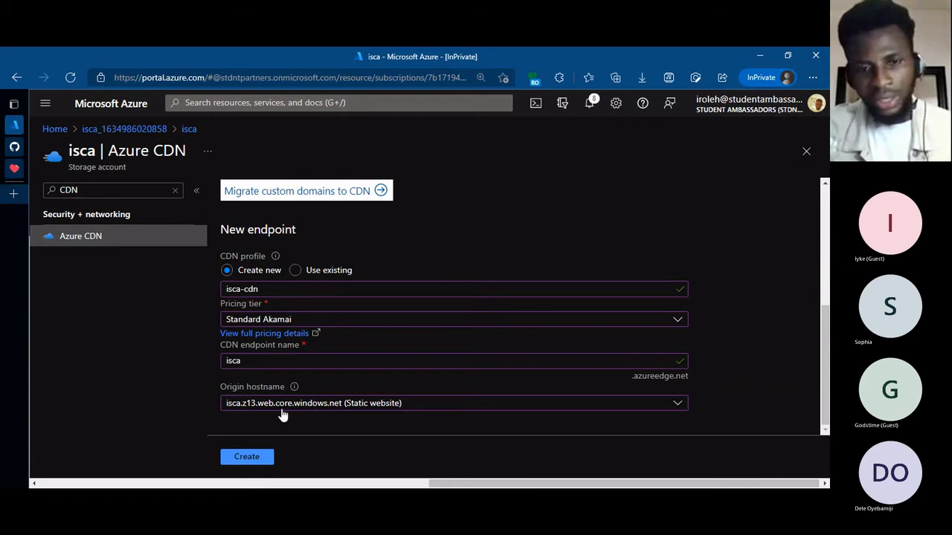
{"action": "left_click", "coordinate": [417, 407]}
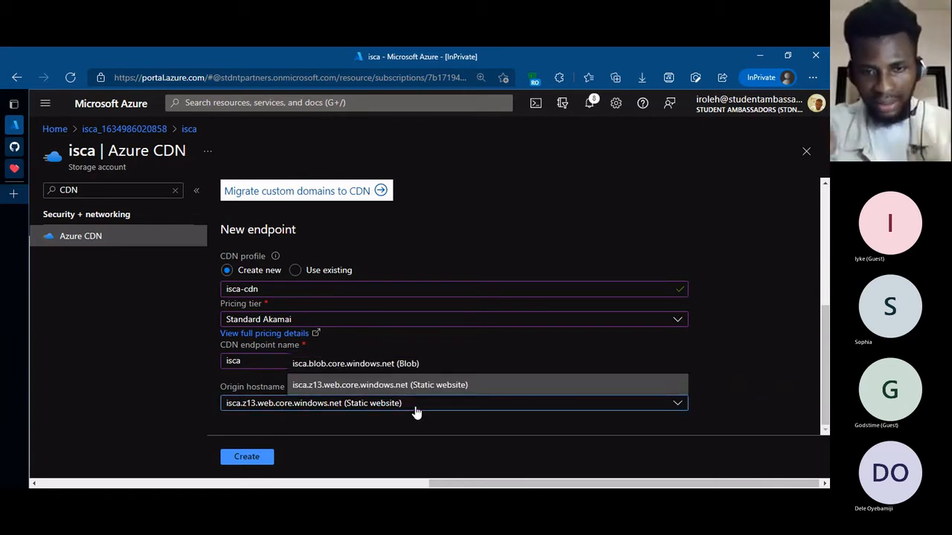
{"action": "left_click", "coordinate": [728, 388]}
{"action": "left_click", "coordinate": [246, 458]}
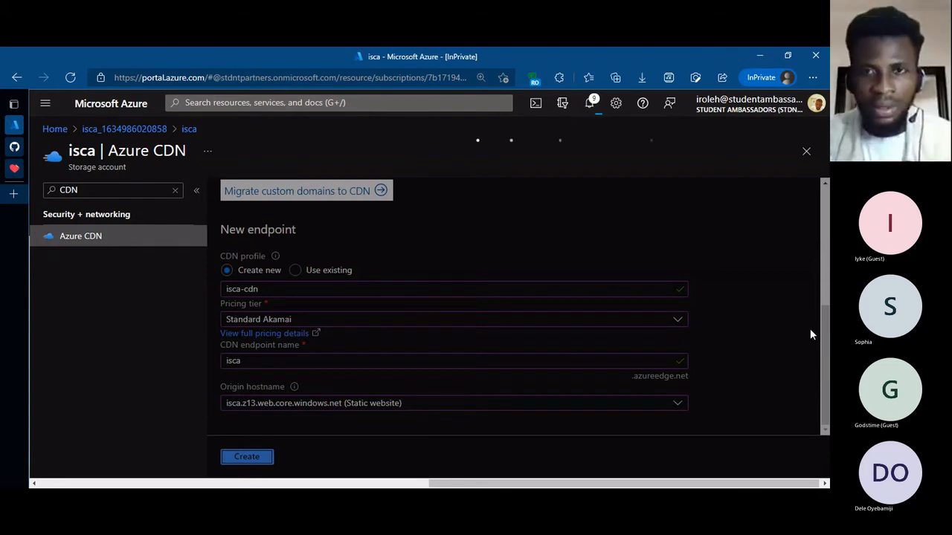
Glance at the GitHub workshop README, then return to the Azure CDN page
{"action": "mouse_move", "coordinate": [25, 149]}
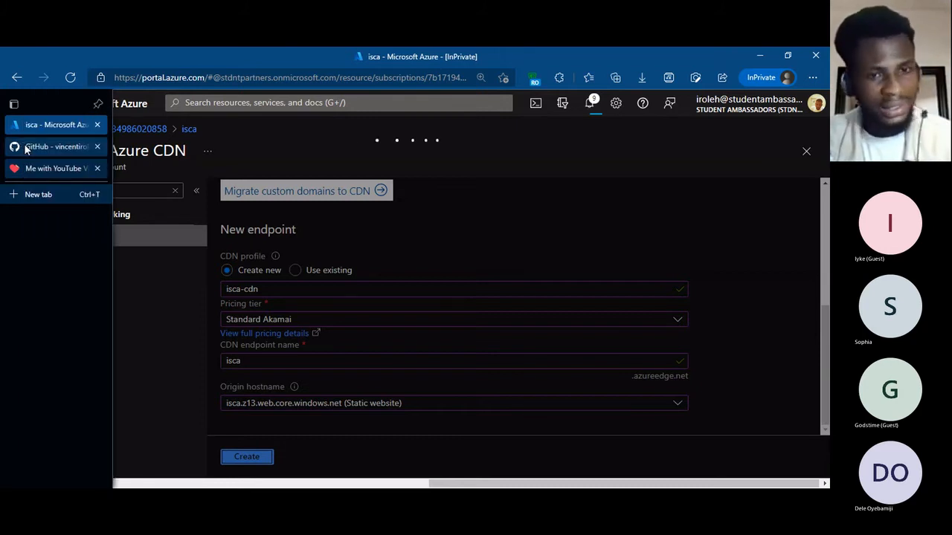
{"action": "left_click", "coordinate": [25, 149]}
{"action": "scroll", "coordinate": [441, 271], "scroll_direction": "down", "scroll_amount": 1}
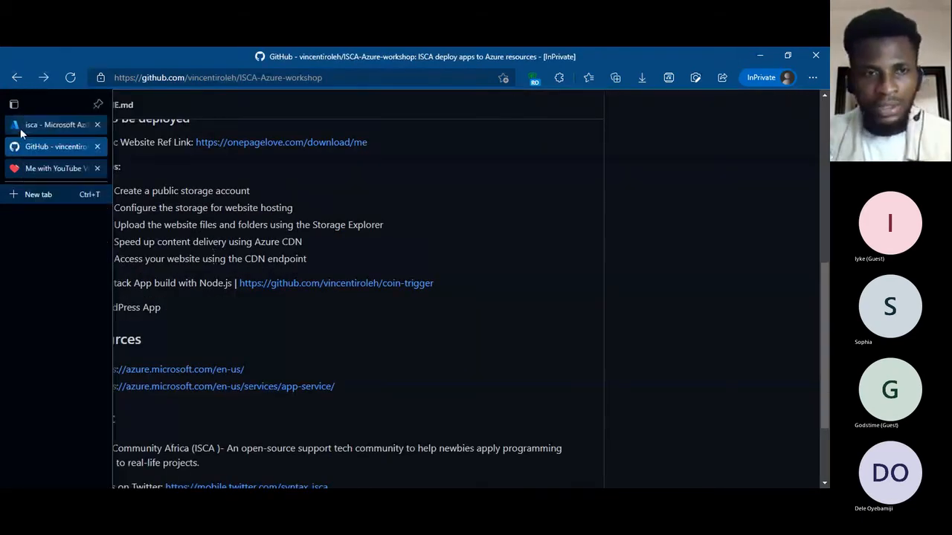
{"action": "left_click", "coordinate": [22, 127]}
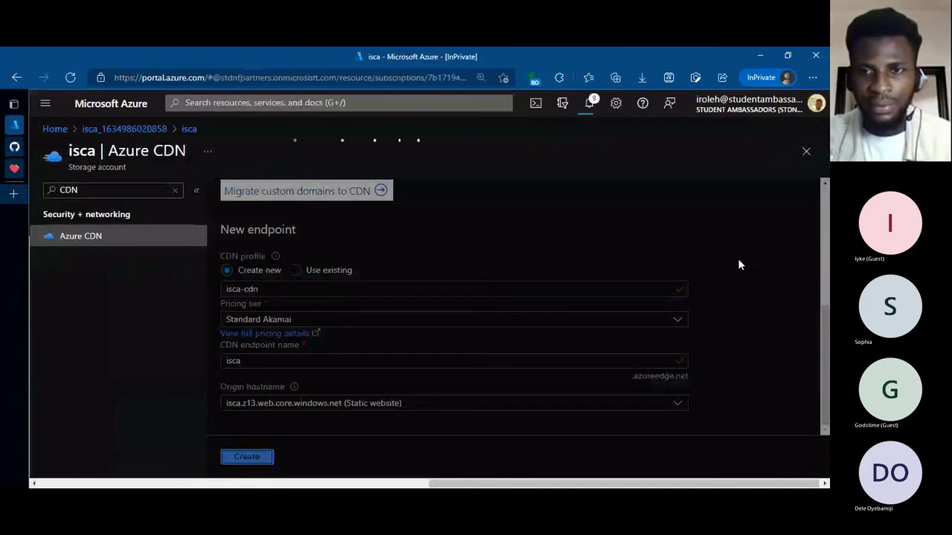
Check notifications for the isca endpoint creation, staying on the CDN page when prompted
{"action": "left_click", "coordinate": [592, 104]}
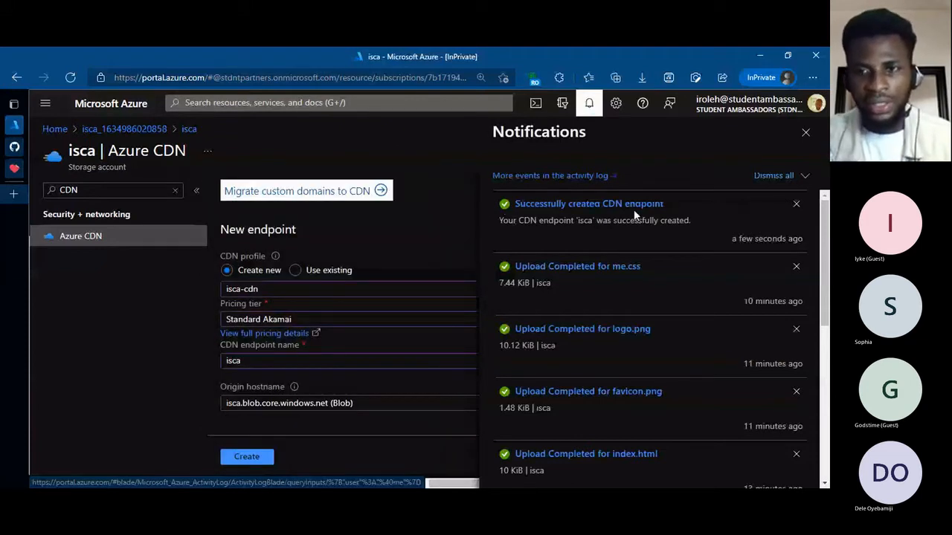
{"action": "left_click", "coordinate": [806, 132]}
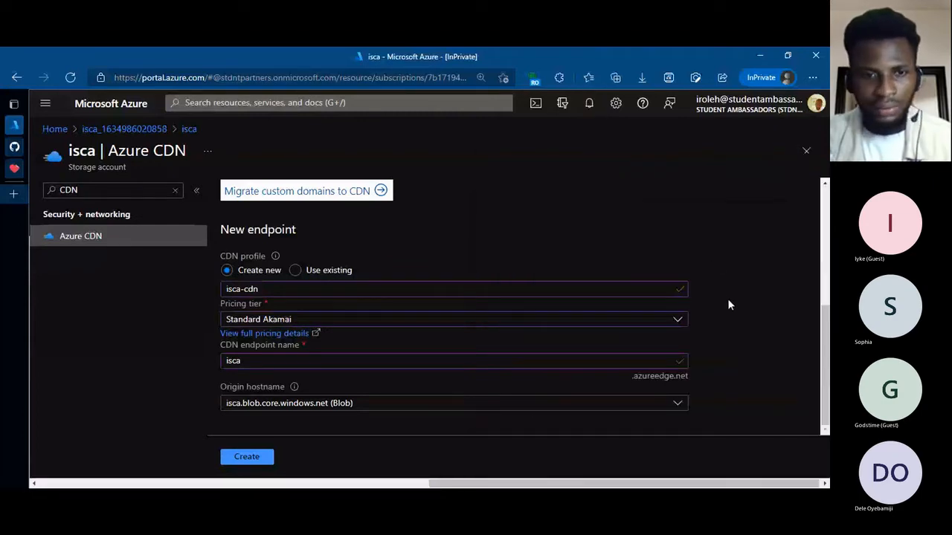
{"action": "scroll", "coordinate": [727, 298], "scroll_direction": "up", "scroll_amount": 3}
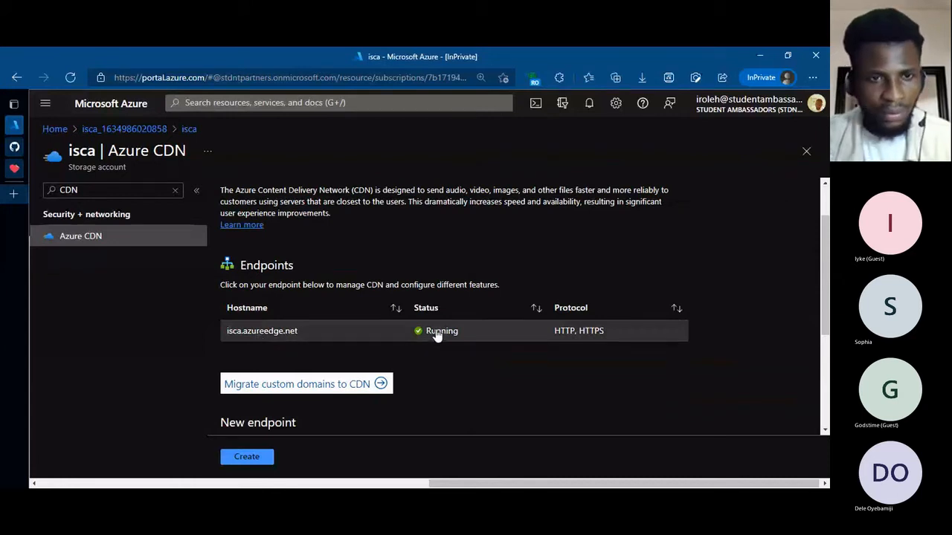
{"action": "scroll", "coordinate": [432, 336], "scroll_direction": "up", "scroll_amount": 1}
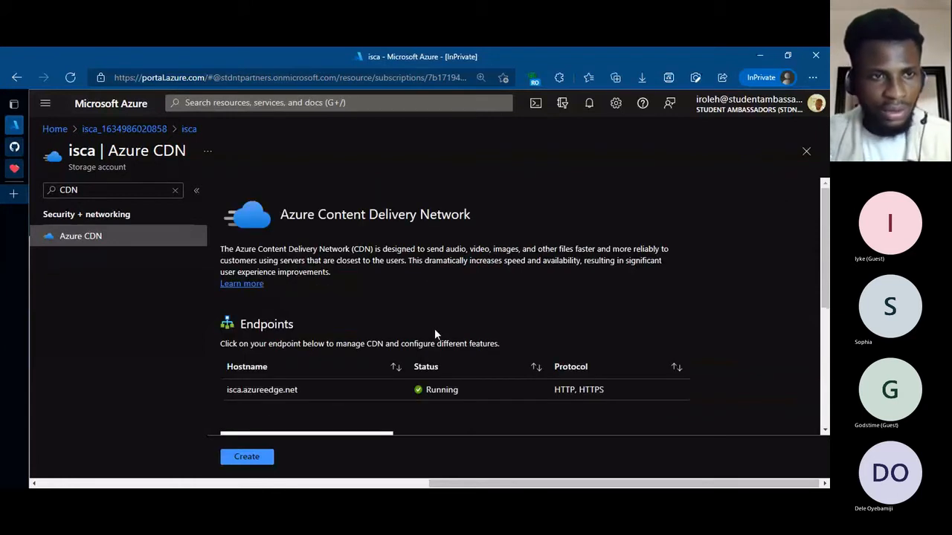
{"action": "left_click", "coordinate": [190, 131]}
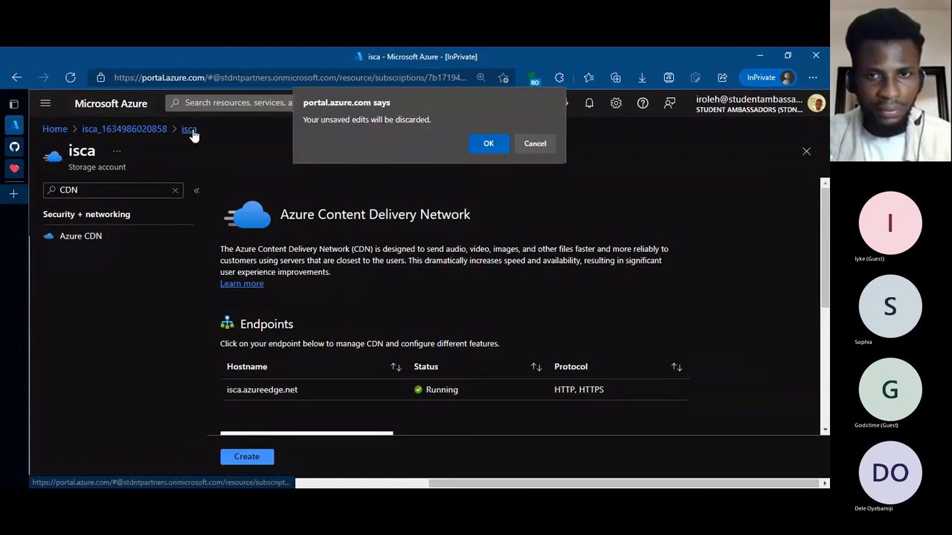
{"action": "left_click", "coordinate": [535, 143]}
{"action": "scroll", "coordinate": [633, 225], "scroll_direction": "down", "scroll_amount": 5}
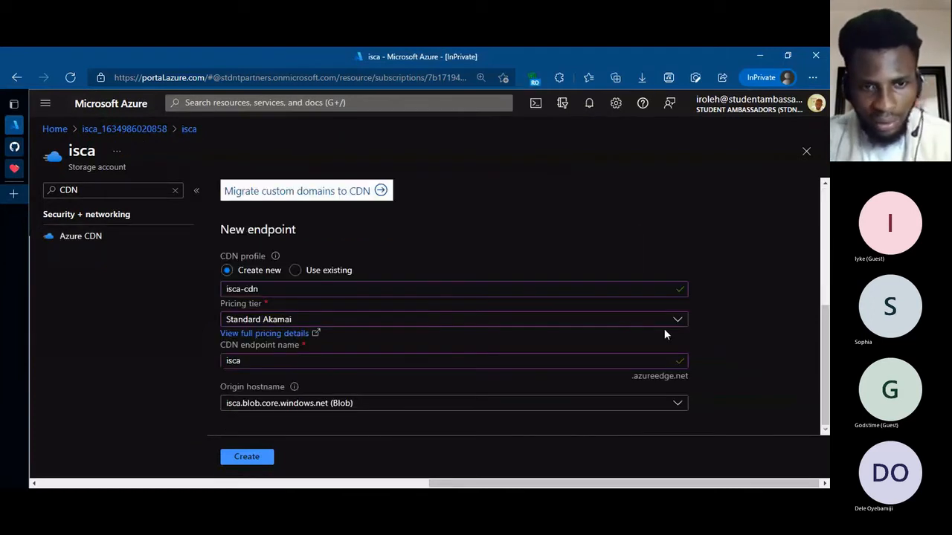
{"action": "scroll", "coordinate": [664, 323], "scroll_direction": "up", "scroll_amount": 5}
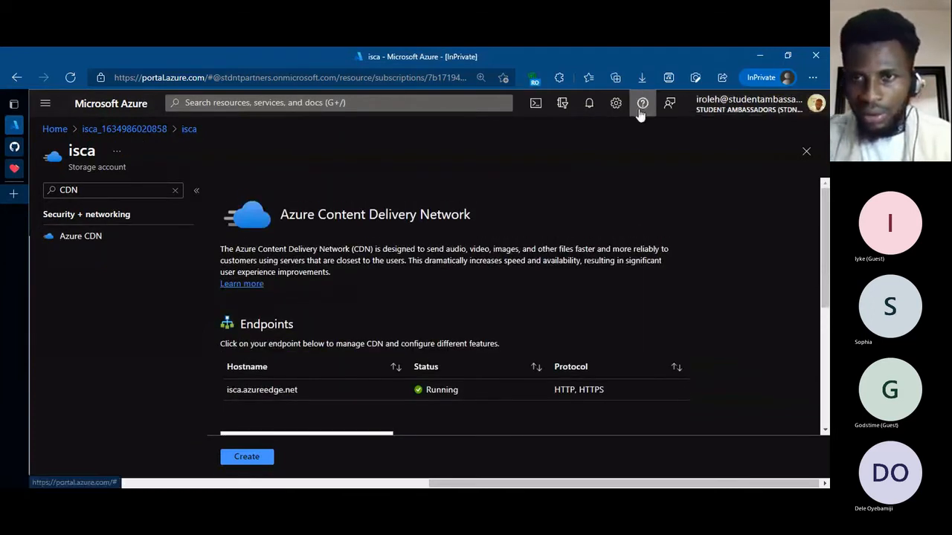
{"action": "left_click", "coordinate": [589, 106]}
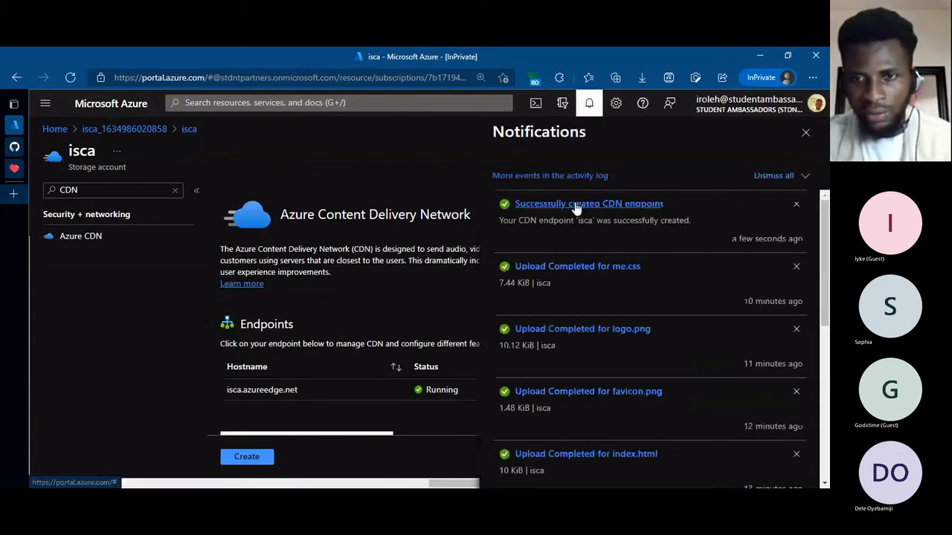
Open the isca endpoint's overview from the 'Successfully created CDN endpoint' notification
{"action": "left_click", "coordinate": [576, 206]}
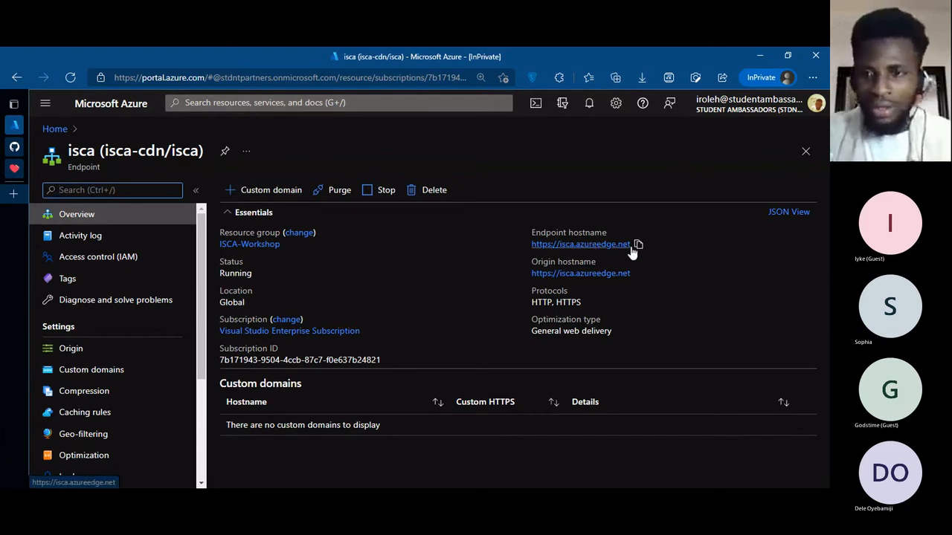
Load the copied CDN endpoint address in a new browser tab
{"action": "left_click", "coordinate": [12, 195]}
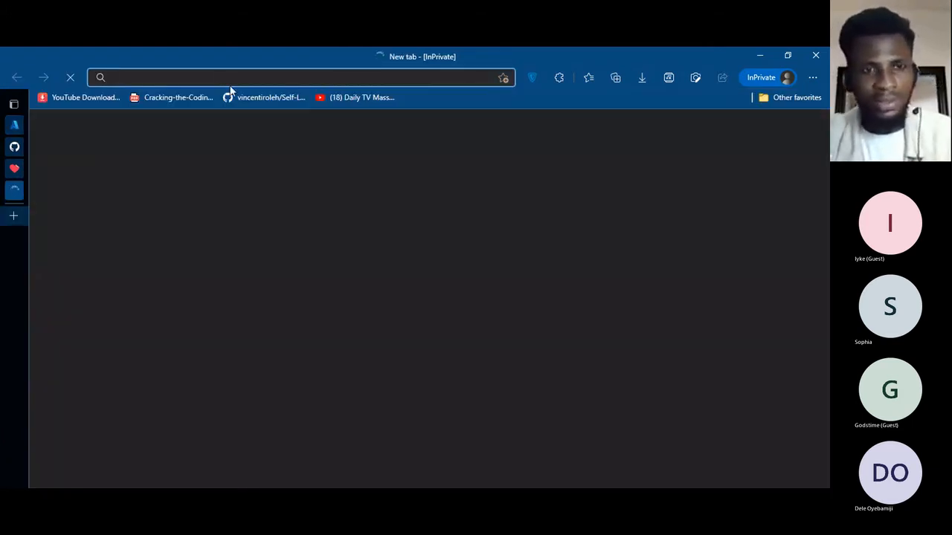
{"action": "type", "text": "https://isca.azureedge.net"}
{"action": "key", "text": "Return"}
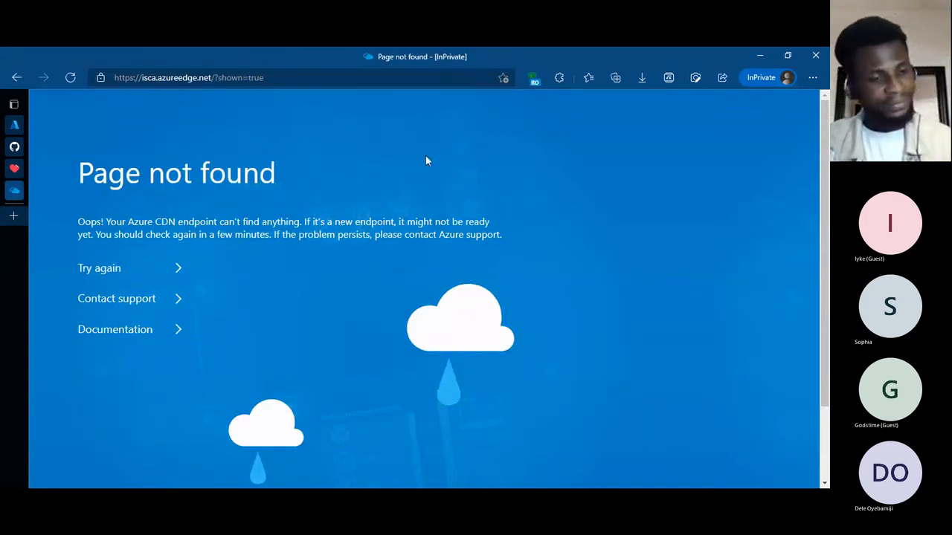
Consult the GitHub workshop README
{"action": "left_click", "coordinate": [15, 146]}
{"action": "scroll", "coordinate": [591, 208], "scroll_direction": "down", "scroll_amount": 1}
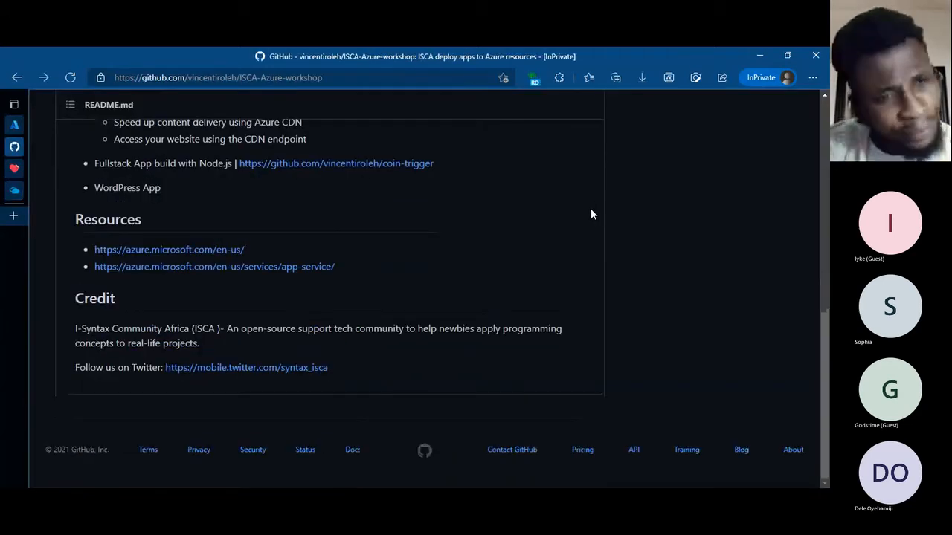
{"action": "scroll", "coordinate": [590, 208], "scroll_direction": "up", "scroll_amount": 3}
{"action": "scroll", "coordinate": [590, 214], "scroll_direction": "down", "scroll_amount": 1}
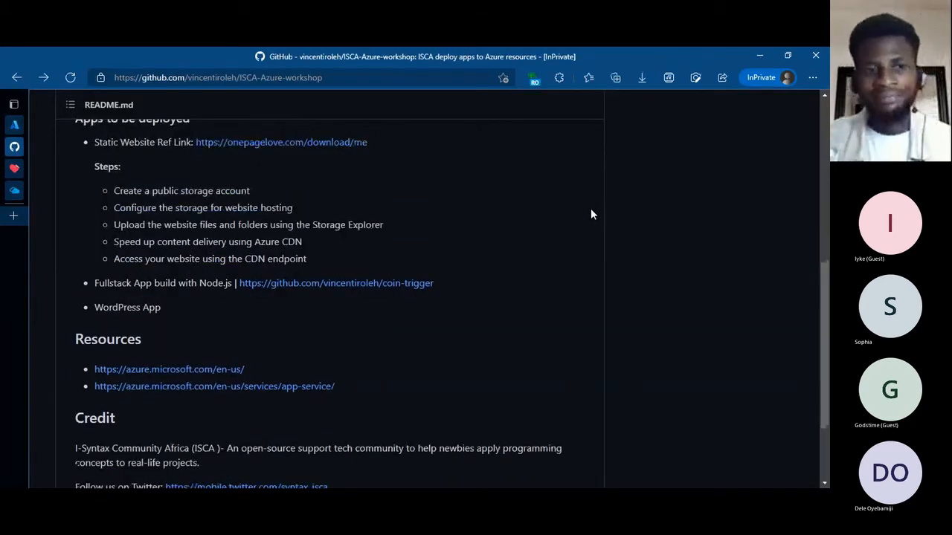
{"action": "scroll", "coordinate": [591, 214], "scroll_direction": "down", "scroll_amount": 1}
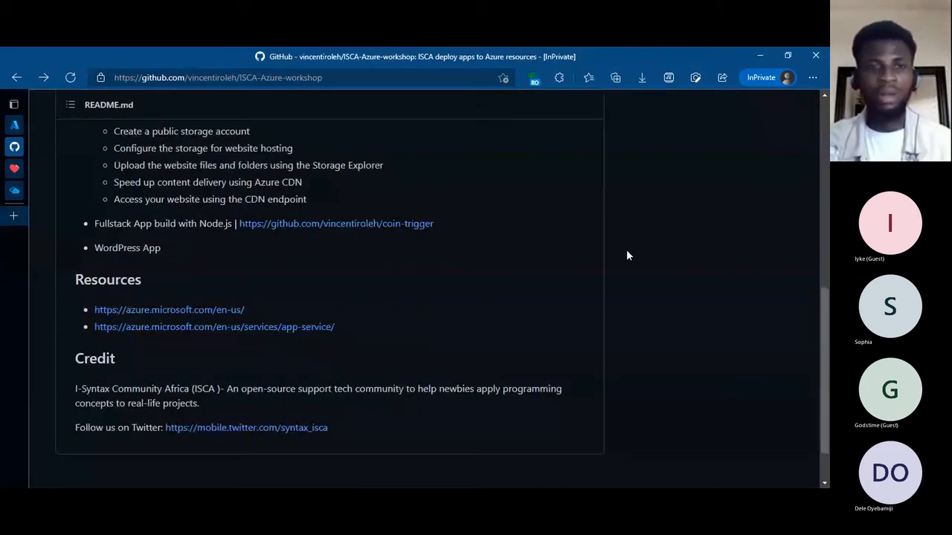
Reload the Page not found CDN endpoint tab, then close it
{"action": "left_click", "coordinate": [20, 194]}
{"action": "left_click", "coordinate": [64, 79]}
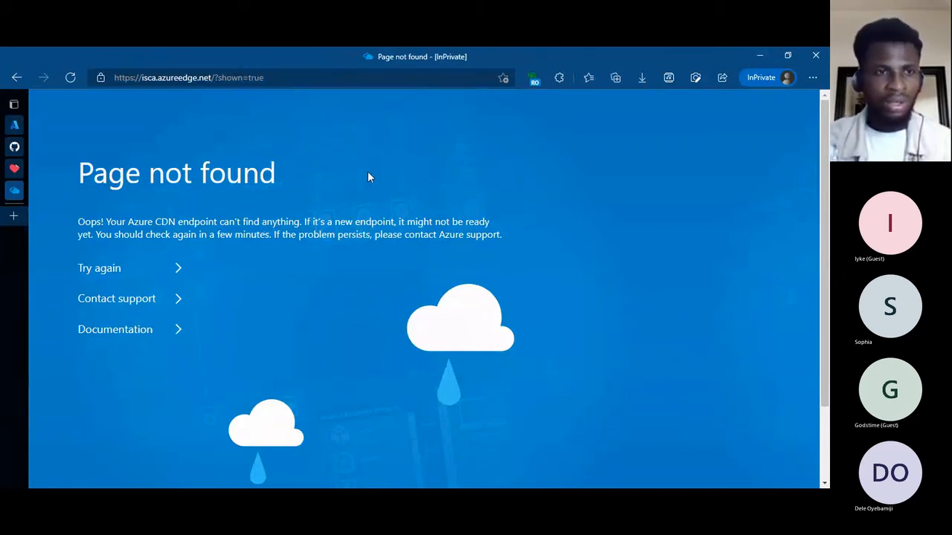
{"action": "key", "text": "ctrl+w"}
{"action": "mouse_move", "coordinate": [26, 158]}
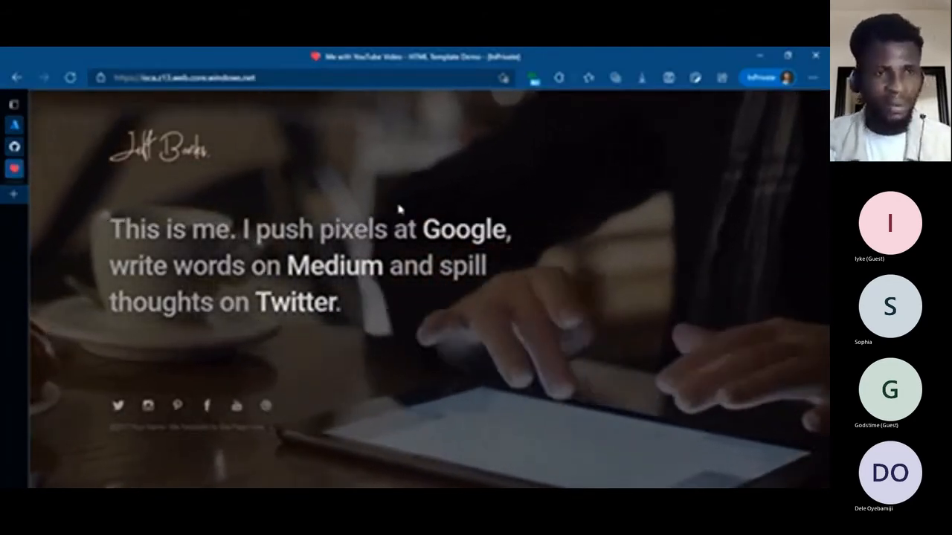
Copy the endpoint hostname and retry isca.azureedge.net in a new tab, reloading it
{"action": "left_click", "coordinate": [45, 125]}
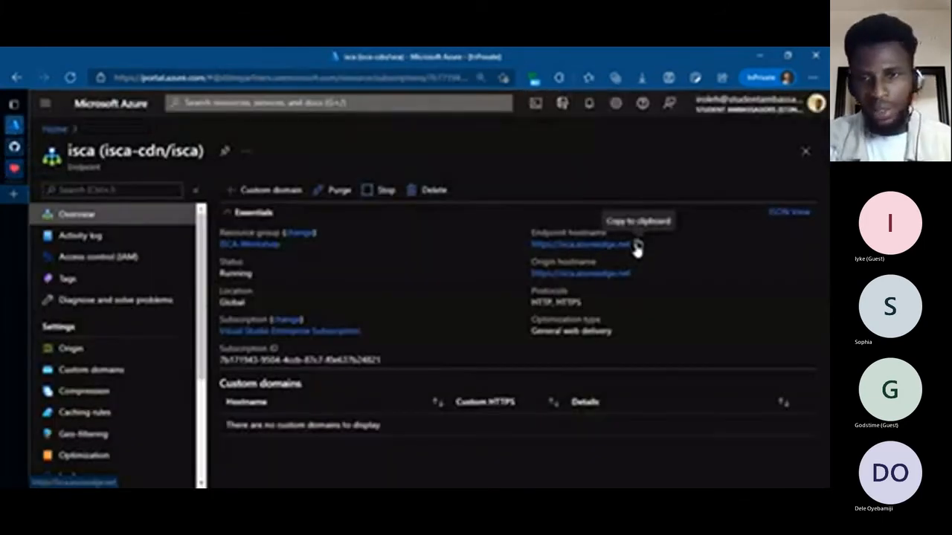
{"action": "left_click", "coordinate": [636, 244]}
{"action": "key", "text": "ctrl+t"}
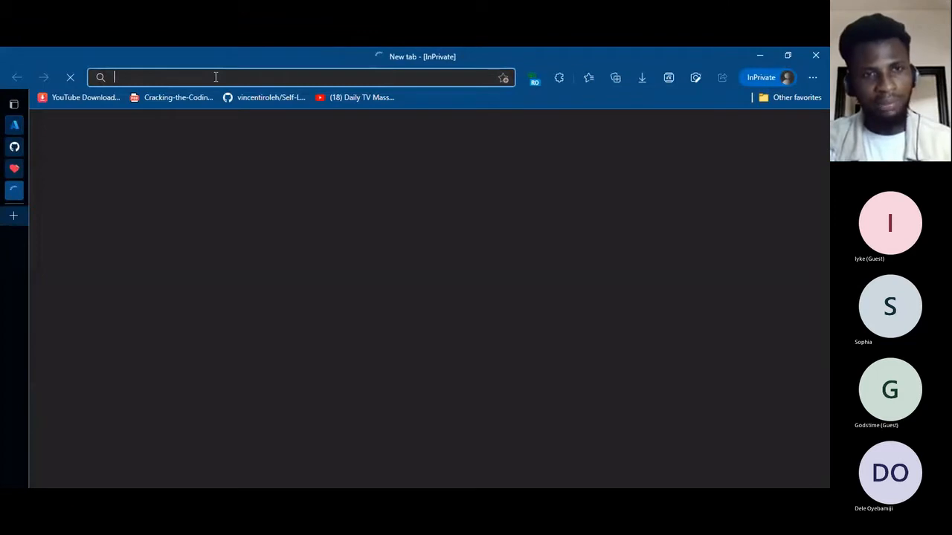
{"action": "key", "text": "ctrl+v"}
{"action": "key", "text": "Return"}
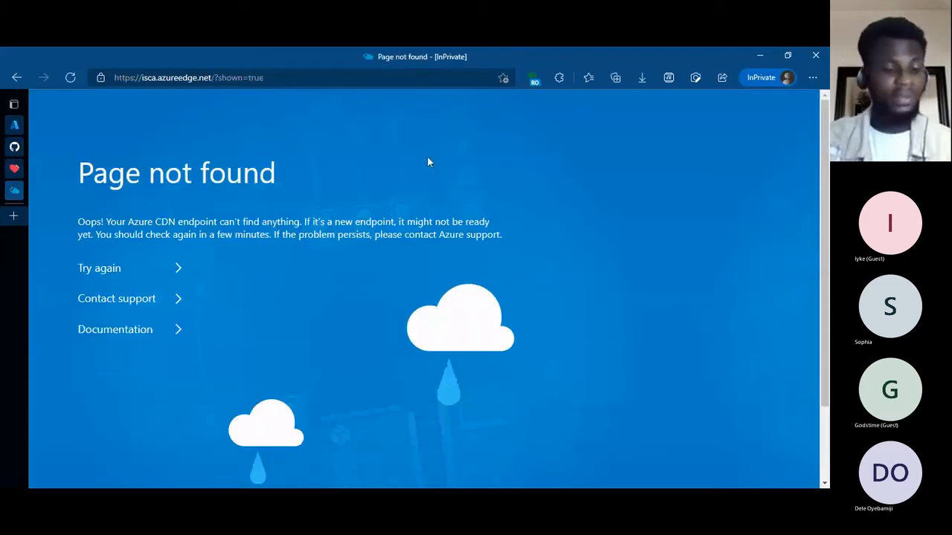
{"action": "key", "text": "F5"}
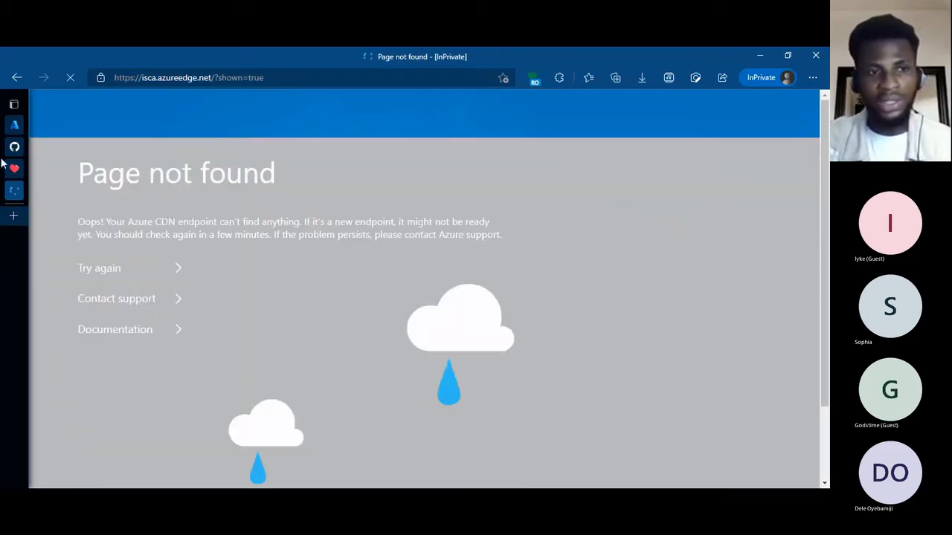
Back in the portal, review the creation notification and go to the Azure Home page
{"action": "mouse_move", "coordinate": [27, 125]}
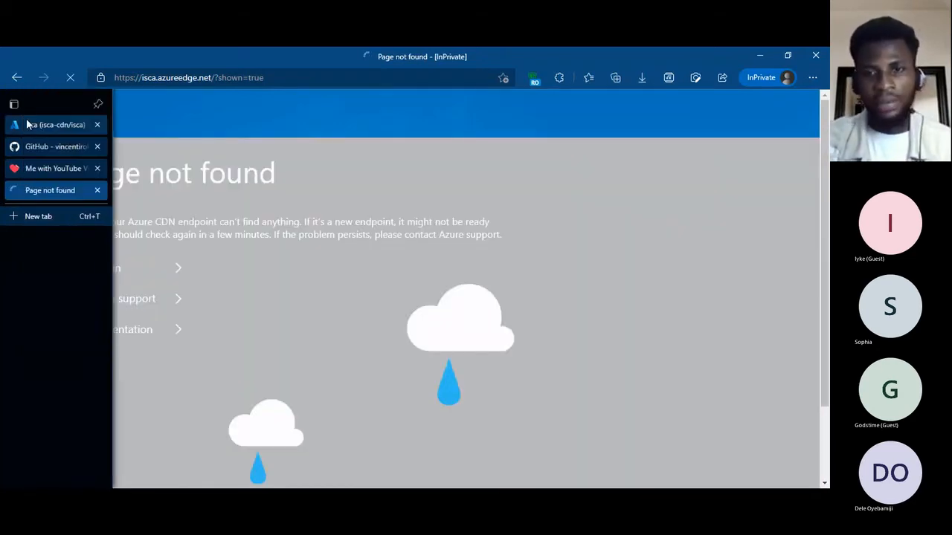
{"action": "left_click", "coordinate": [28, 124]}
{"action": "left_click", "coordinate": [589, 103]}
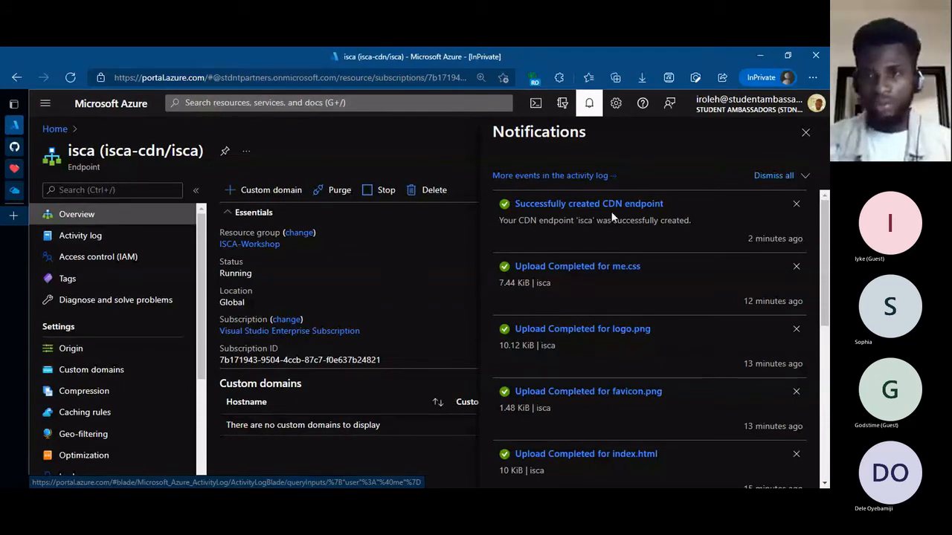
{"action": "left_click", "coordinate": [804, 134]}
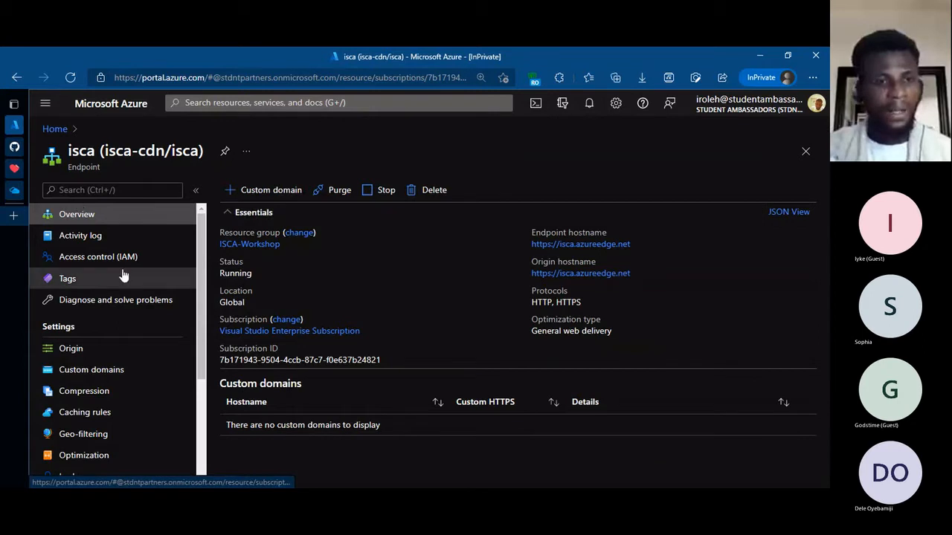
{"action": "left_click", "coordinate": [77, 120]}
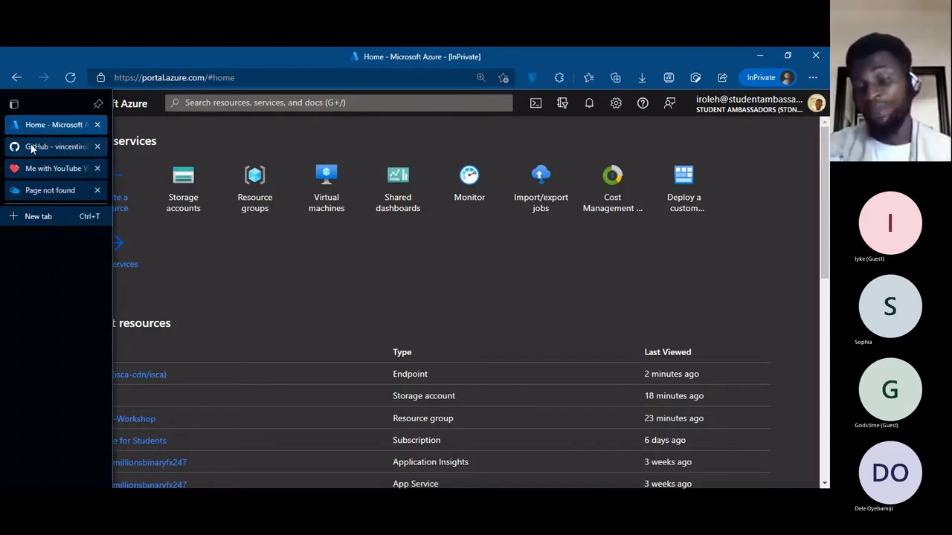
Open the coin-trigger repository from the README's Node.js fullstack app link in a new tab
{"action": "left_click", "coordinate": [32, 148]}
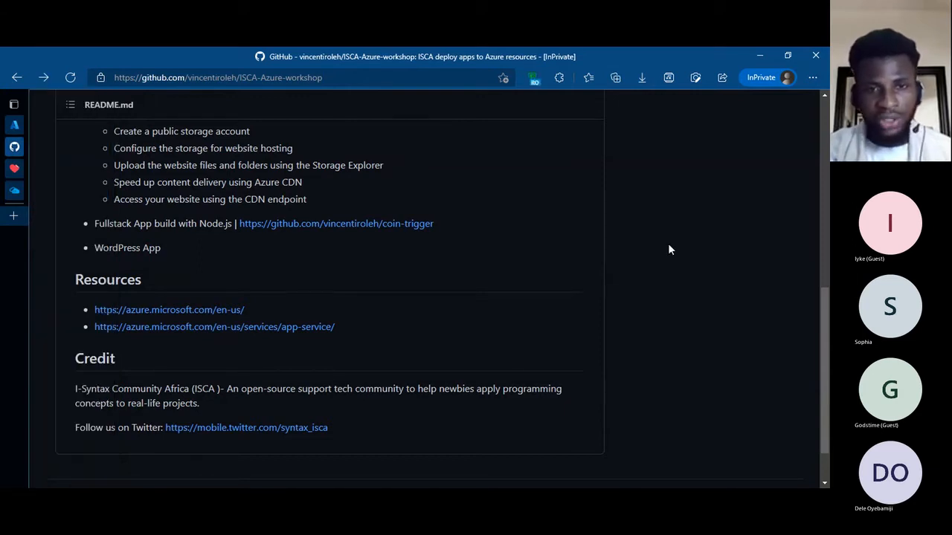
{"action": "scroll", "coordinate": [322, 230], "scroll_direction": "down", "scroll_amount": 2}
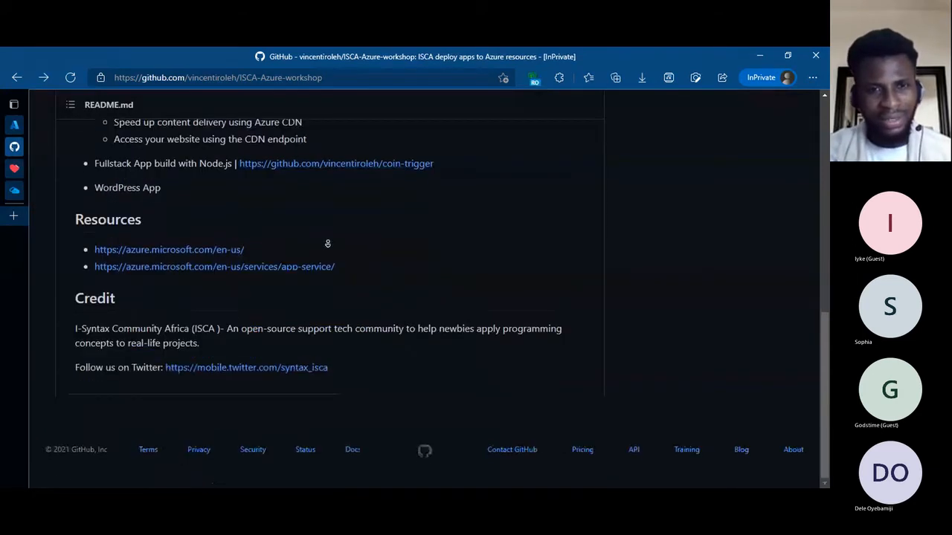
{"action": "left_click", "coordinate": [333, 174], "text": "ctrl"}
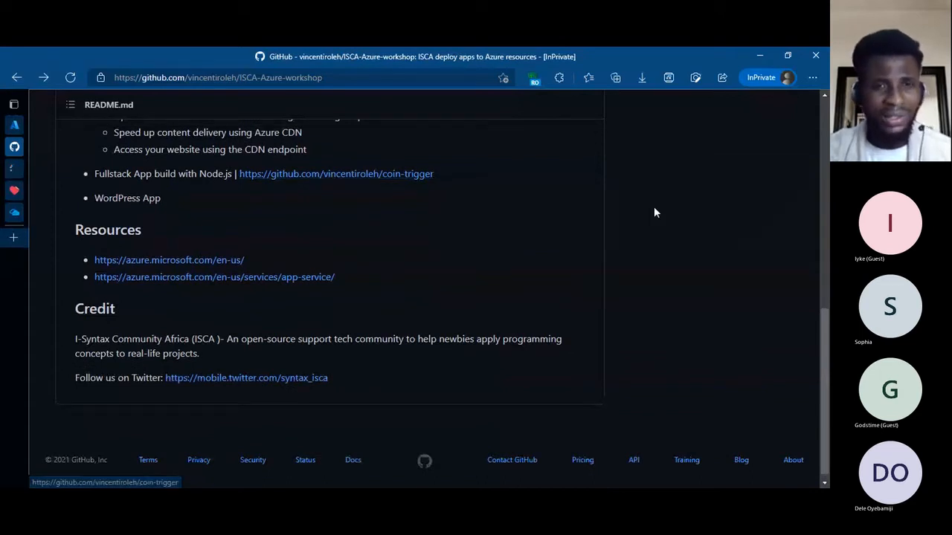
{"action": "left_click", "coordinate": [31, 170]}
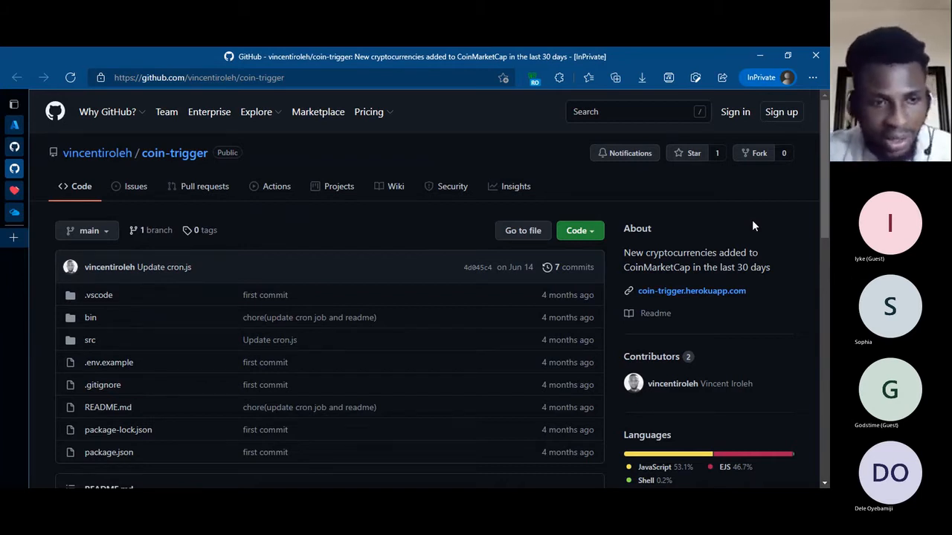
View the .env.example file, then open coin-trigger.herokuapp.com from the About link in a new tab
{"action": "left_click", "coordinate": [109, 363]}
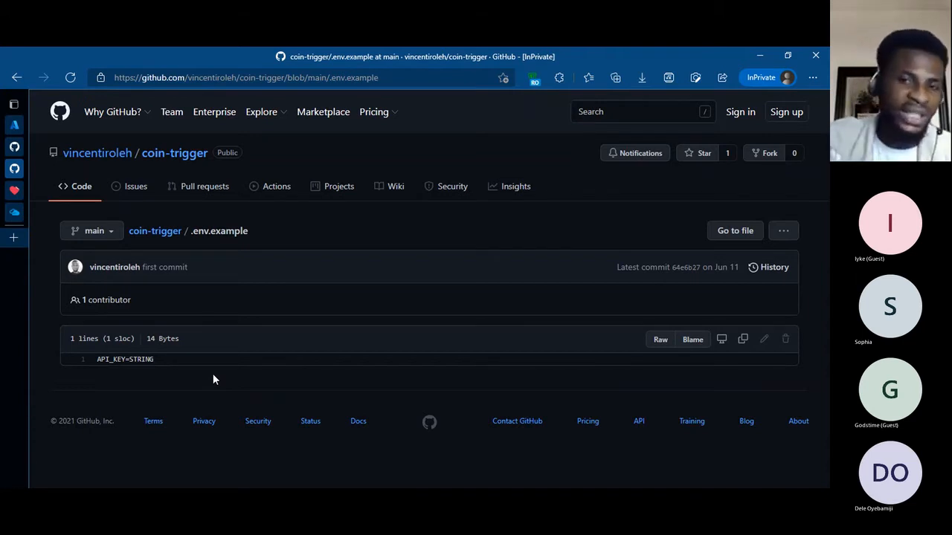
{"action": "left_click", "coordinate": [178, 153]}
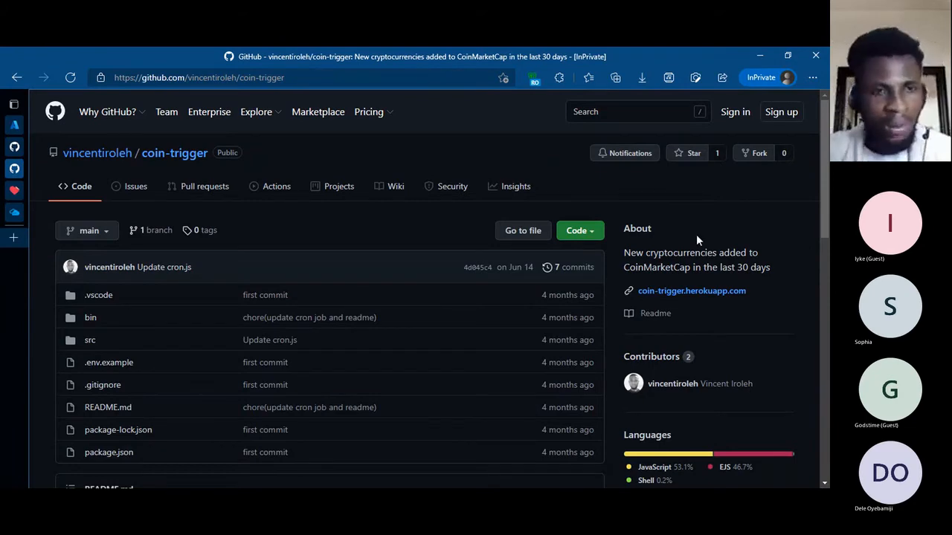
{"action": "scroll", "coordinate": [697, 238], "scroll_direction": "down", "scroll_amount": 2}
{"action": "scroll", "coordinate": [755, 214], "scroll_direction": "up", "scroll_amount": 1}
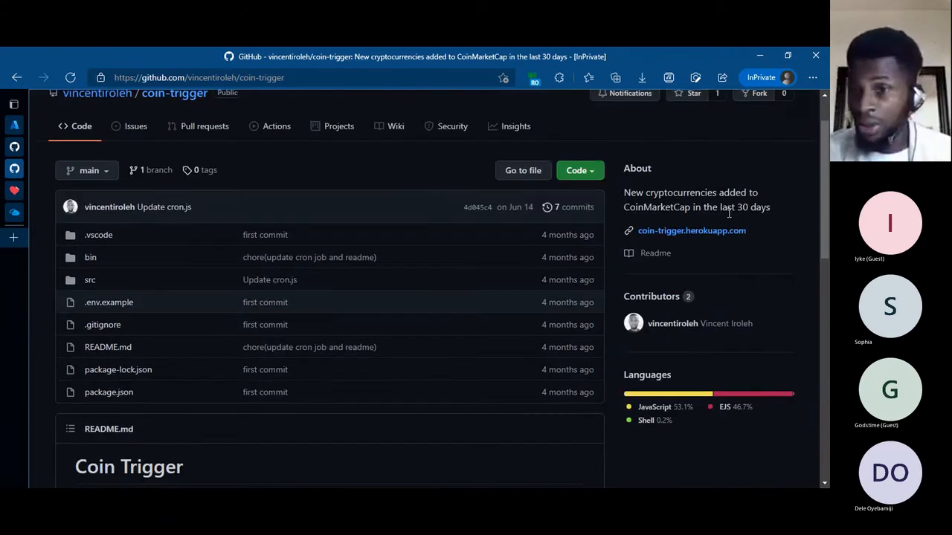
{"action": "middle_click", "coordinate": [683, 236]}
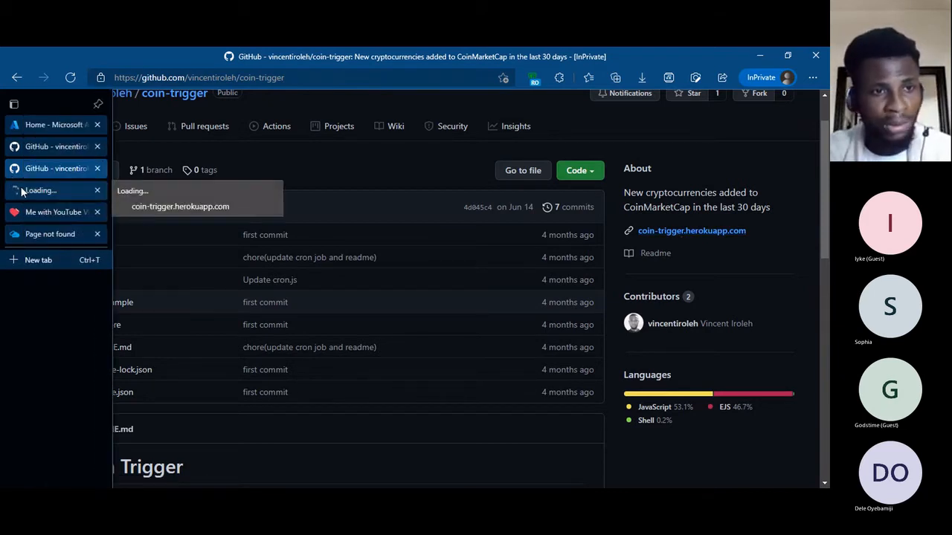
{"action": "left_click", "coordinate": [22, 191]}
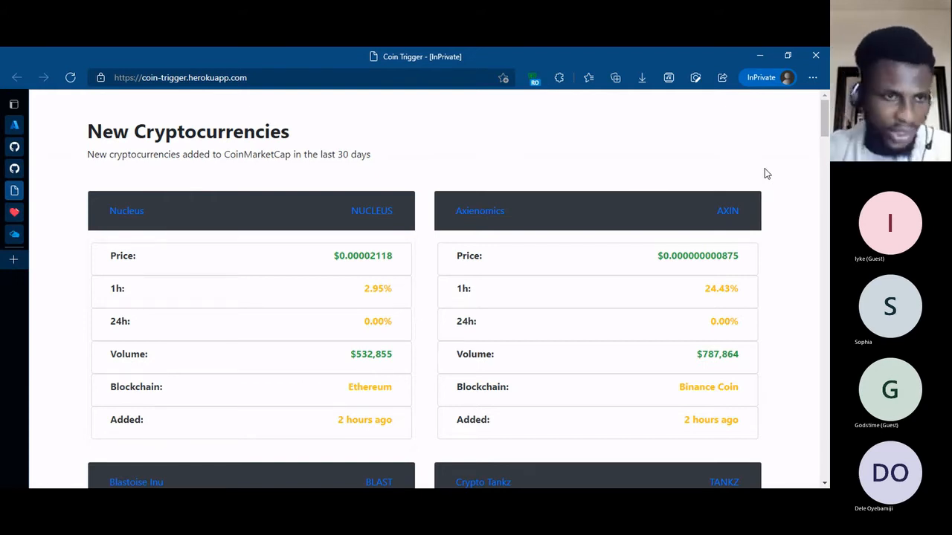
Look over the New Cryptocurrencies coin cards, then close Coin Trigger to reach the coin-trigger repository
{"action": "scroll", "coordinate": [766, 172], "scroll_direction": "down", "scroll_amount": 6}
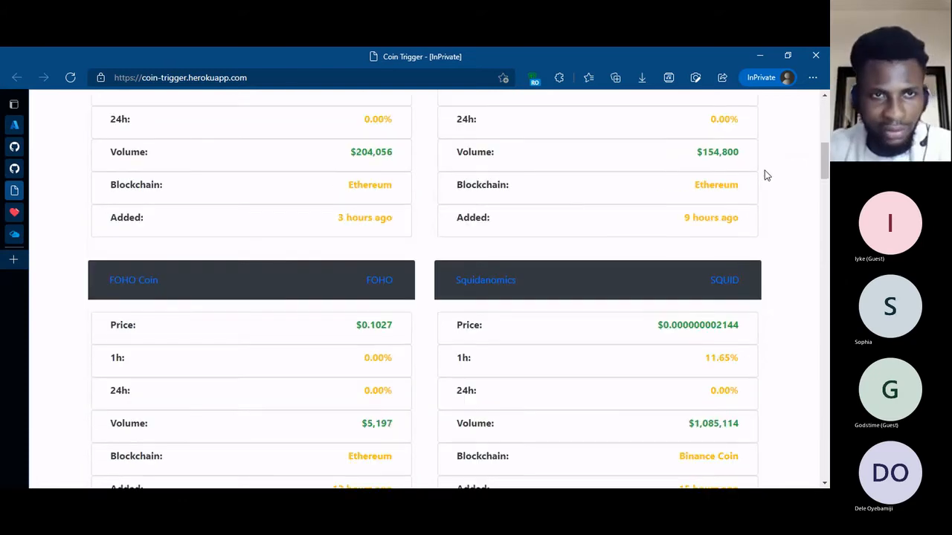
{"action": "scroll", "coordinate": [766, 175], "scroll_direction": "up", "scroll_amount": 3}
{"action": "scroll", "coordinate": [766, 175], "scroll_direction": "up", "scroll_amount": 3}
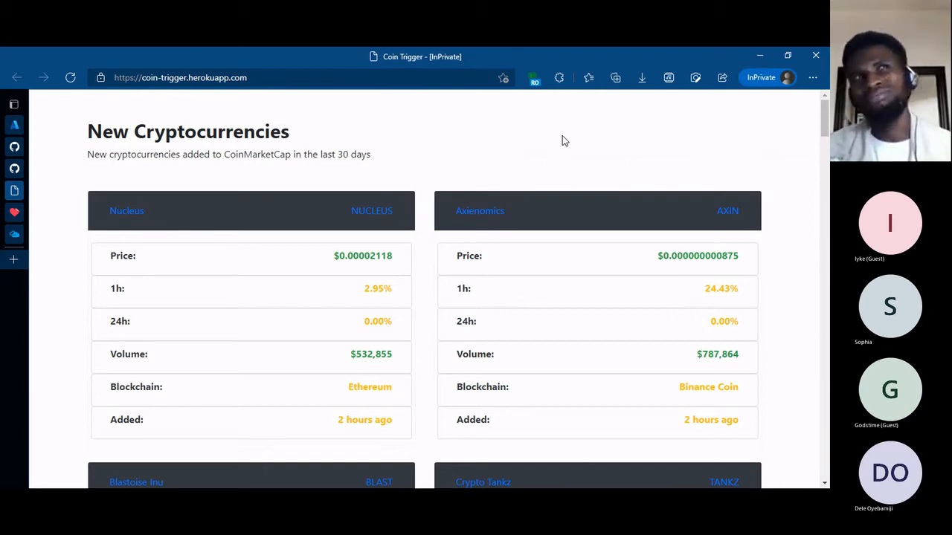
{"action": "key", "text": "ctrl+w"}
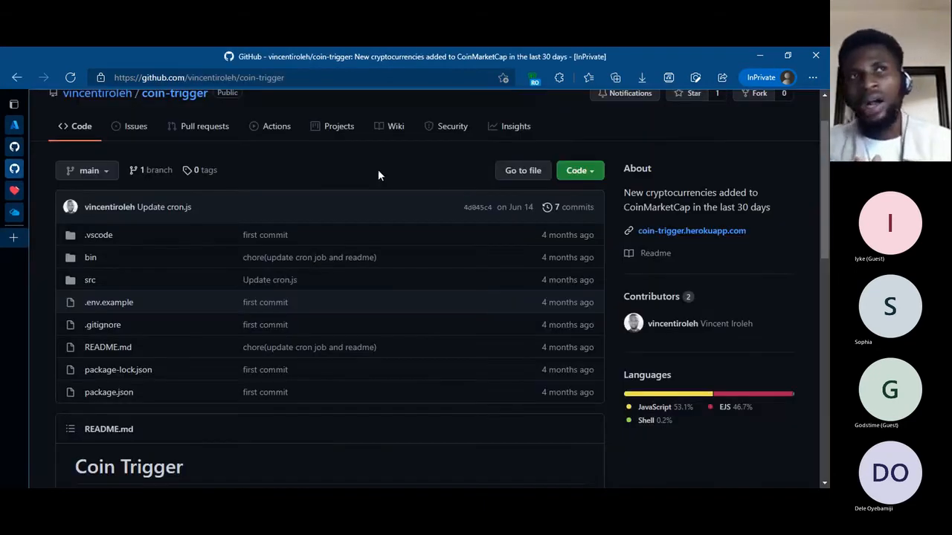
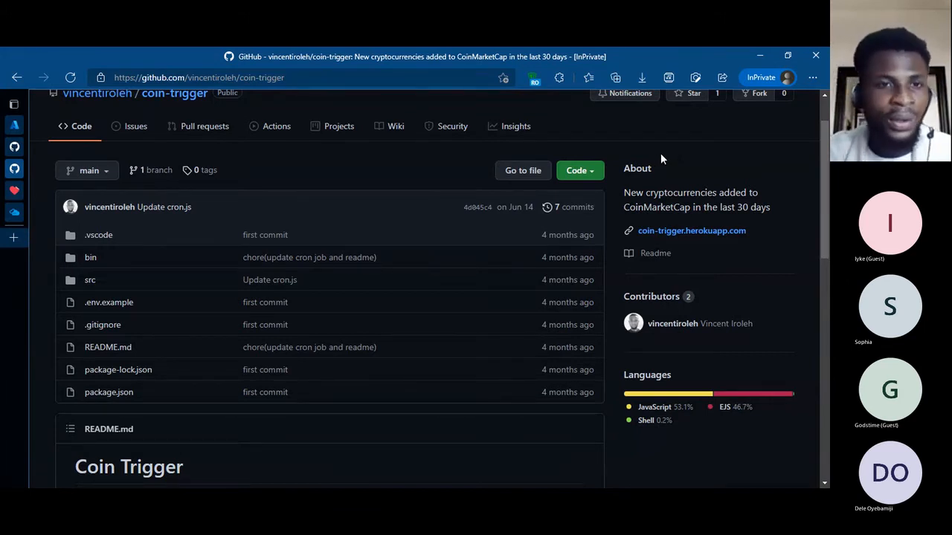
Look over the coin-trigger repository page, then move to the Azure CDN endpoint tab
{"action": "scroll", "coordinate": [661, 157], "scroll_direction": "up", "scroll_amount": 1}
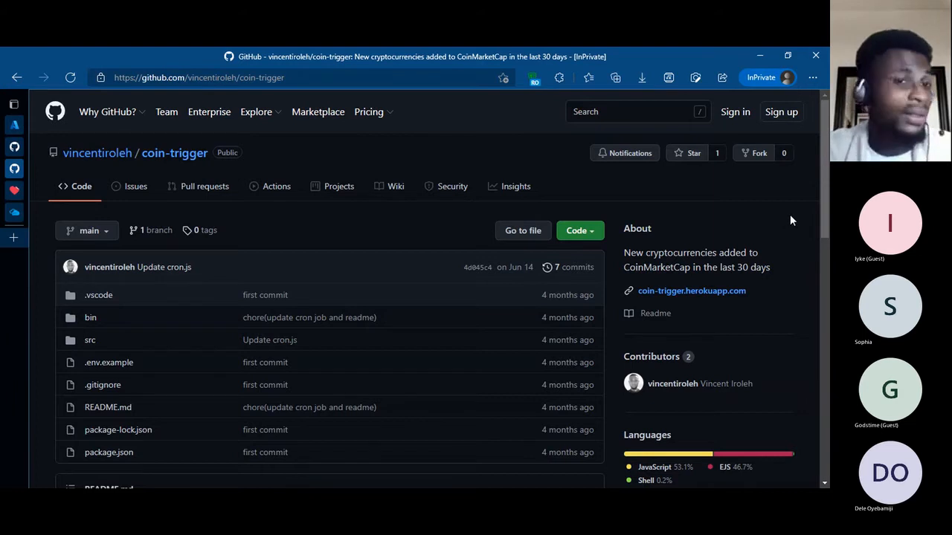
{"action": "scroll", "coordinate": [790, 219], "scroll_direction": "down", "scroll_amount": 1}
{"action": "scroll", "coordinate": [790, 218], "scroll_direction": "down", "scroll_amount": 1}
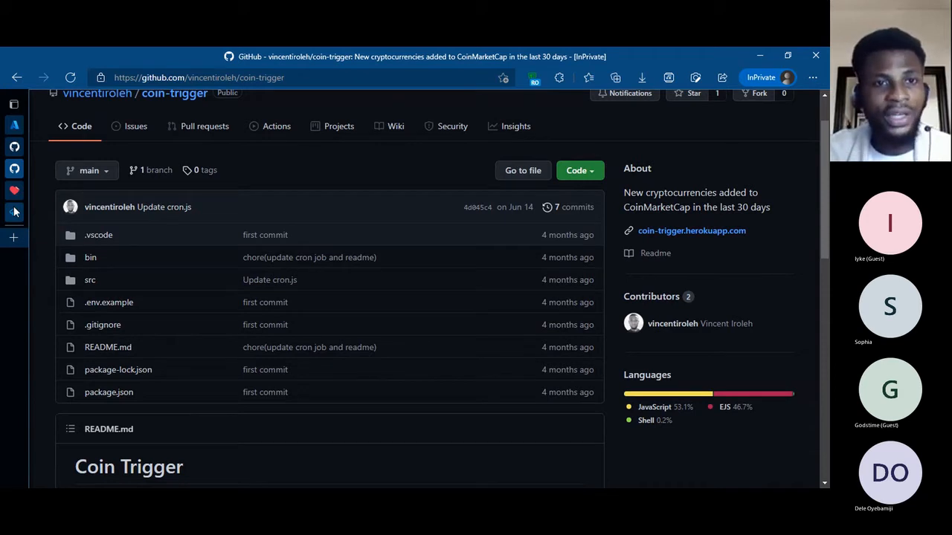
{"action": "left_click", "coordinate": [14, 212]}
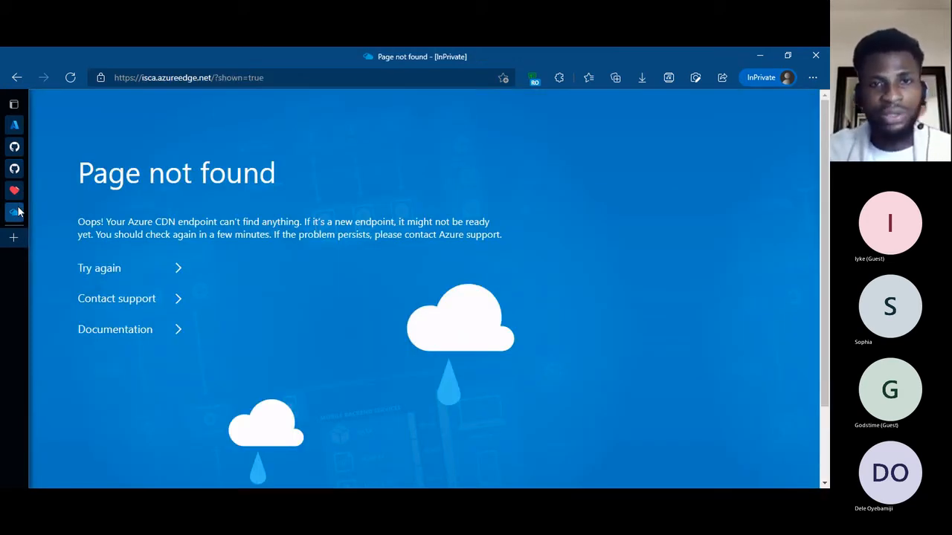
Reload the azureedge CDN address and compare it with the z13.web.core.windows.net storage copy
{"action": "left_click", "coordinate": [304, 78]}
{"action": "key", "text": "Return"}
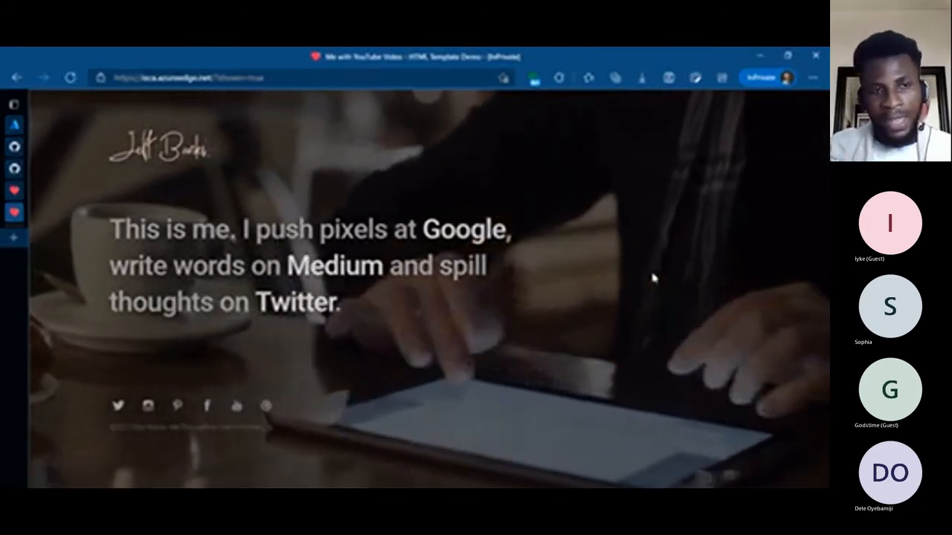
{"action": "left_click", "coordinate": [13, 191]}
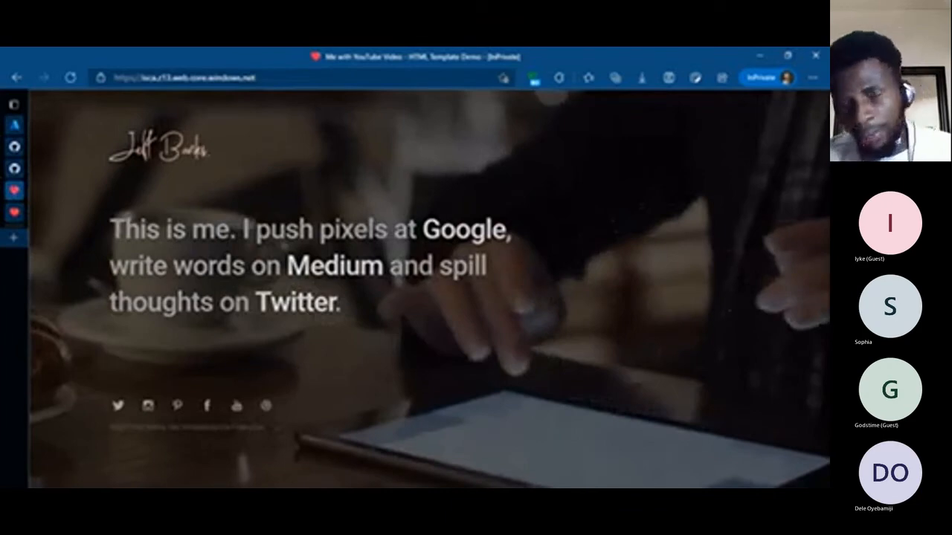
{"action": "left_click", "coordinate": [14, 213]}
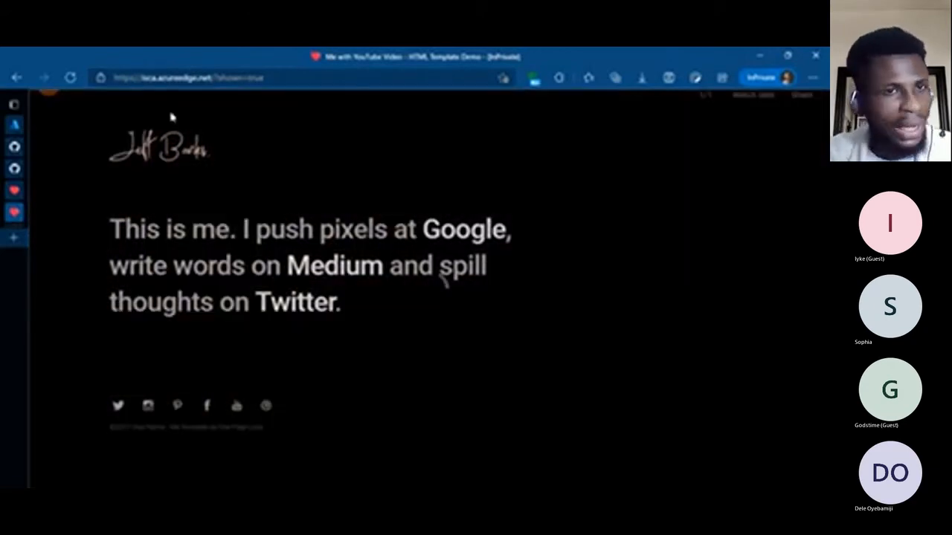
Highlight the CDN host name, recheck the storage copy, then close both portfolio site tabs
{"action": "left_click_drag", "start_coordinate": [212, 78], "coordinate": [140, 79]}
{"action": "left_click", "coordinate": [670, 209]}
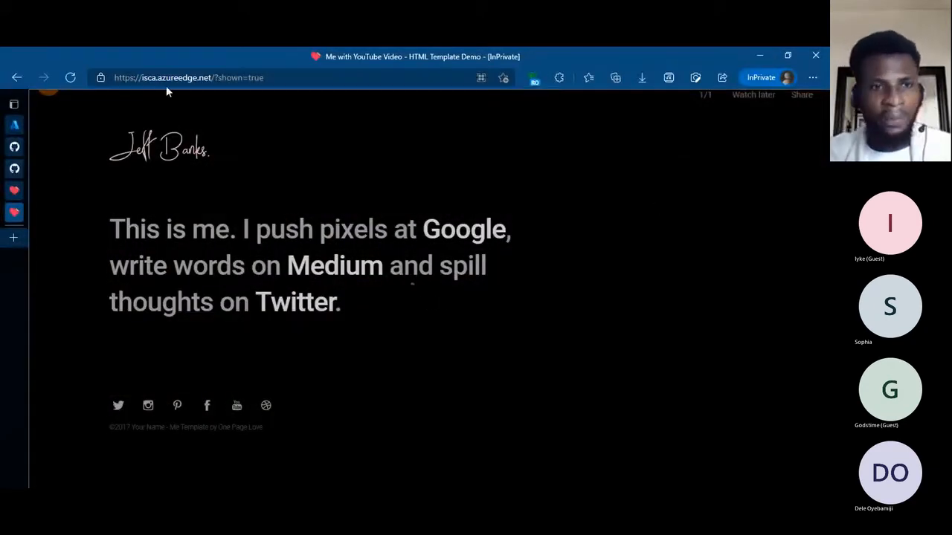
{"action": "left_click", "coordinate": [20, 193]}
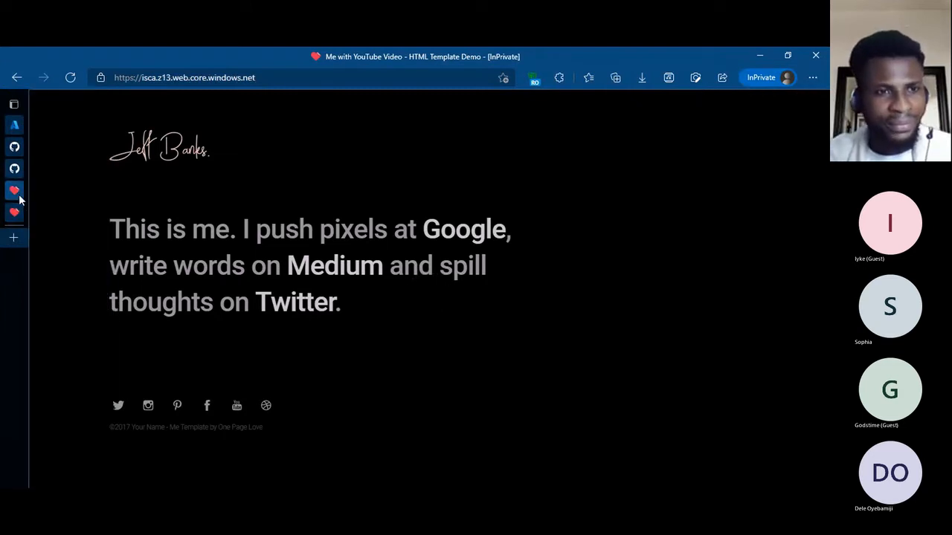
{"action": "left_click", "coordinate": [14, 212]}
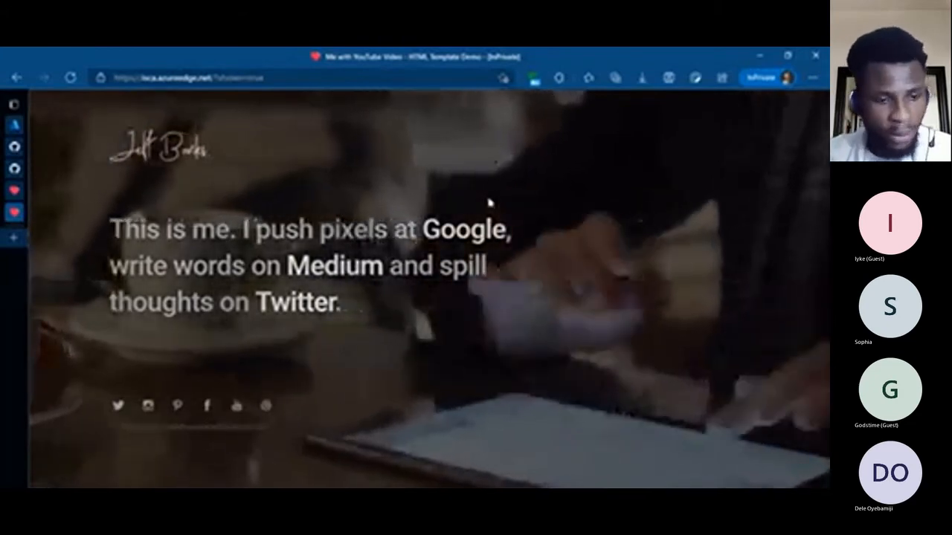
{"action": "key", "text": "ctrl+w"}
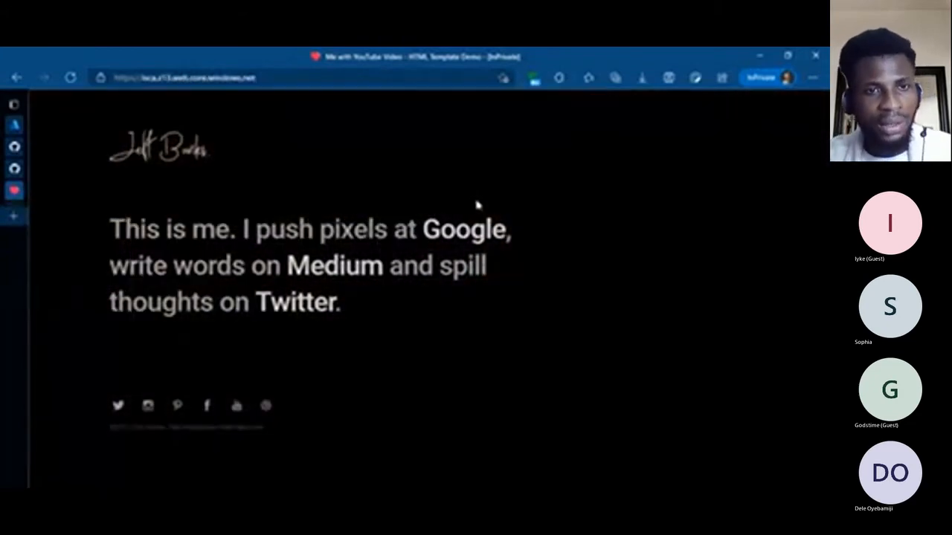
{"action": "key", "text": "ctrl+w"}
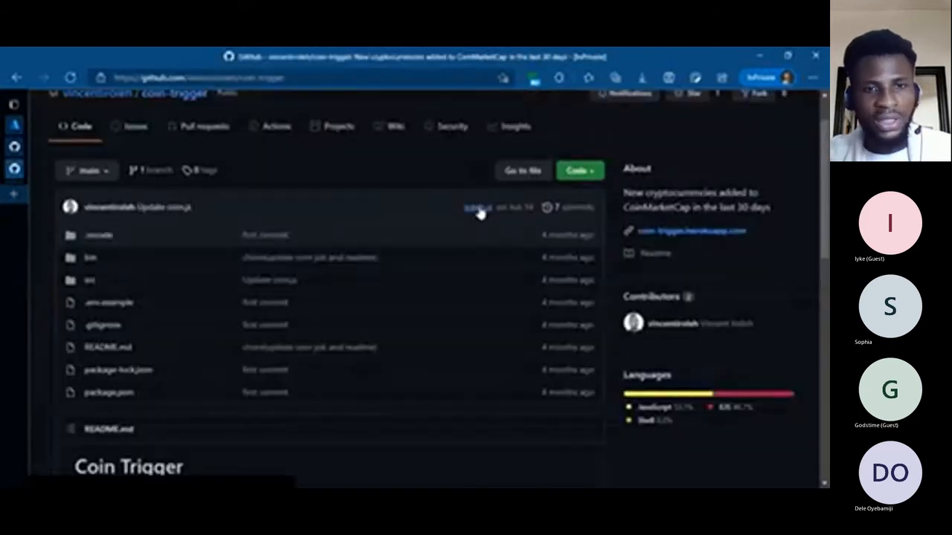
Read through the coin-trigger README, then go to the Home - Microsoft Azure tab
{"action": "scroll", "coordinate": [390, 206], "scroll_direction": "up", "scroll_amount": 1}
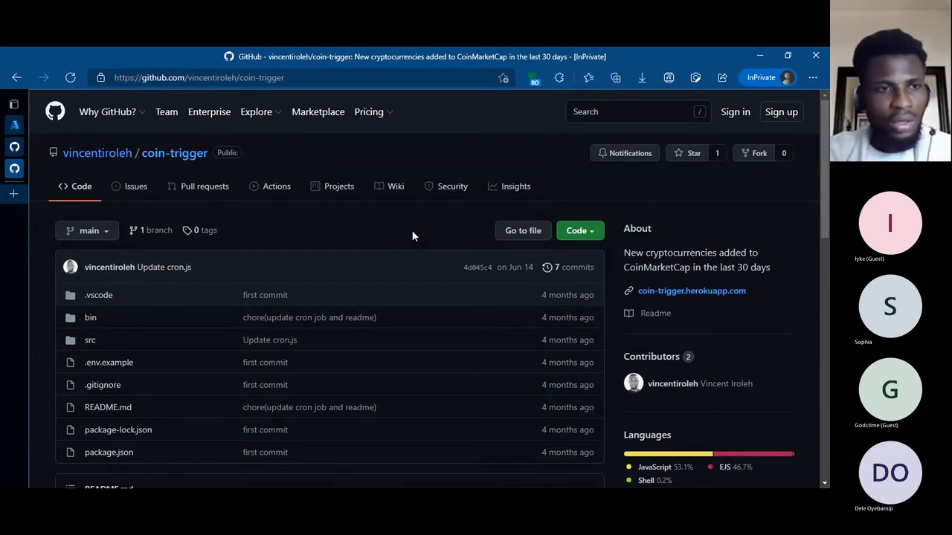
{"action": "scroll", "coordinate": [414, 236], "scroll_direction": "down", "scroll_amount": 1}
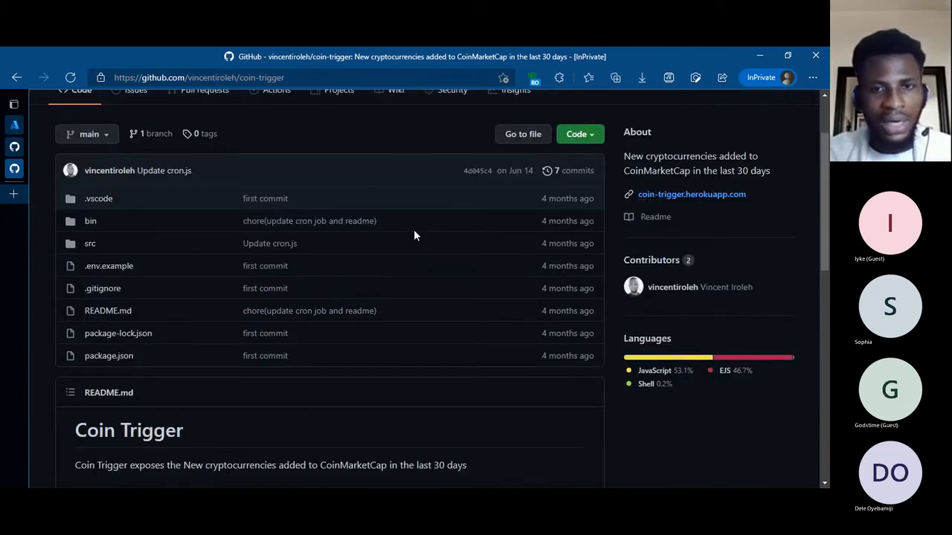
{"action": "scroll", "coordinate": [414, 235], "scroll_direction": "down", "scroll_amount": 1}
{"action": "scroll", "coordinate": [414, 235], "scroll_direction": "up", "scroll_amount": 1}
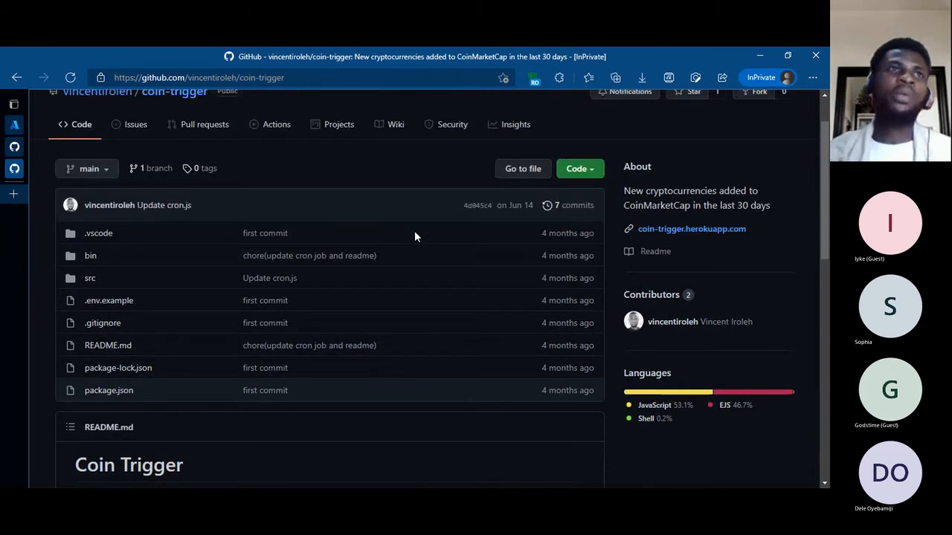
{"action": "scroll", "coordinate": [414, 237], "scroll_direction": "up", "scroll_amount": 1}
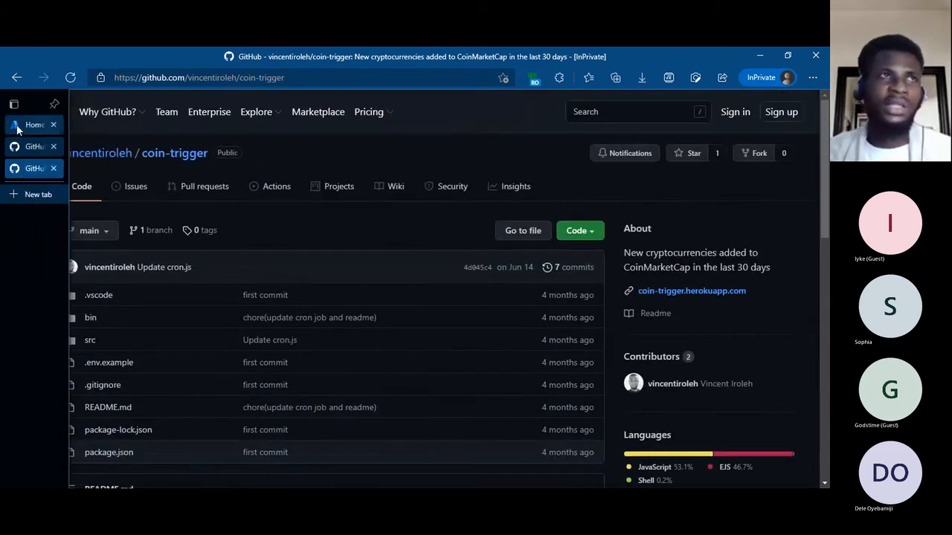
{"action": "left_click", "coordinate": [30, 125]}
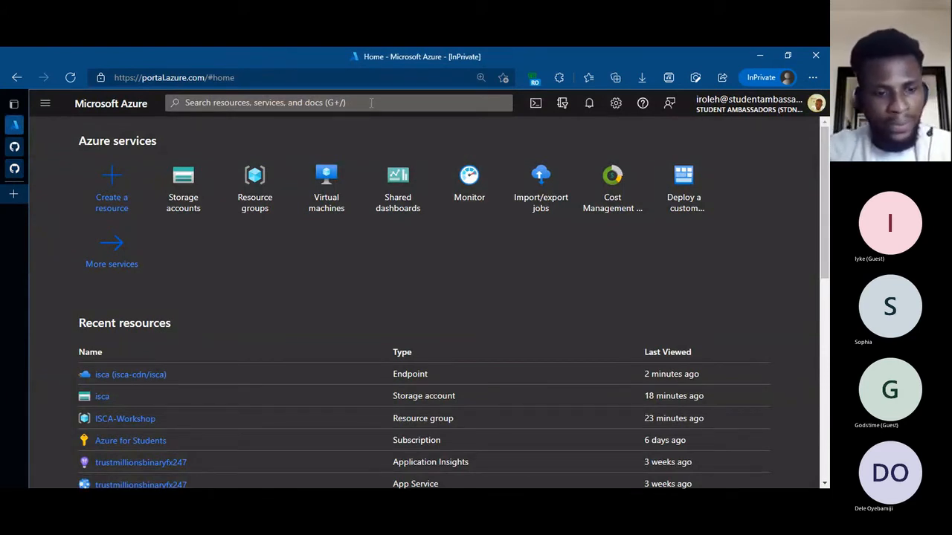
Search the portal for 'app' and open App Services, listing aha-ndi-igbo, chimefula and trustmillionsbinaryfx247
{"action": "left_click", "coordinate": [372, 103]}
{"action": "type", "text": "w"}
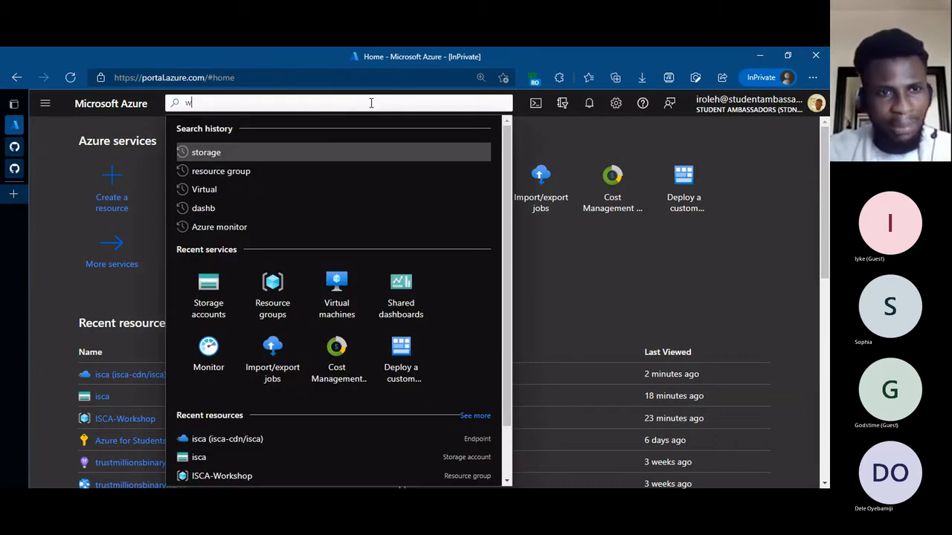
{"action": "type", "text": "eb"}
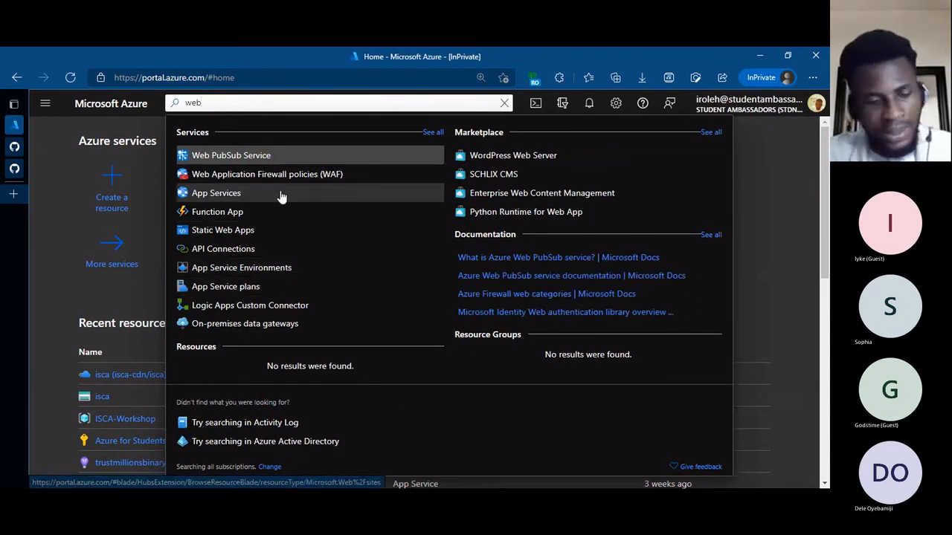
{"action": "key", "text": "ctrl+a"}
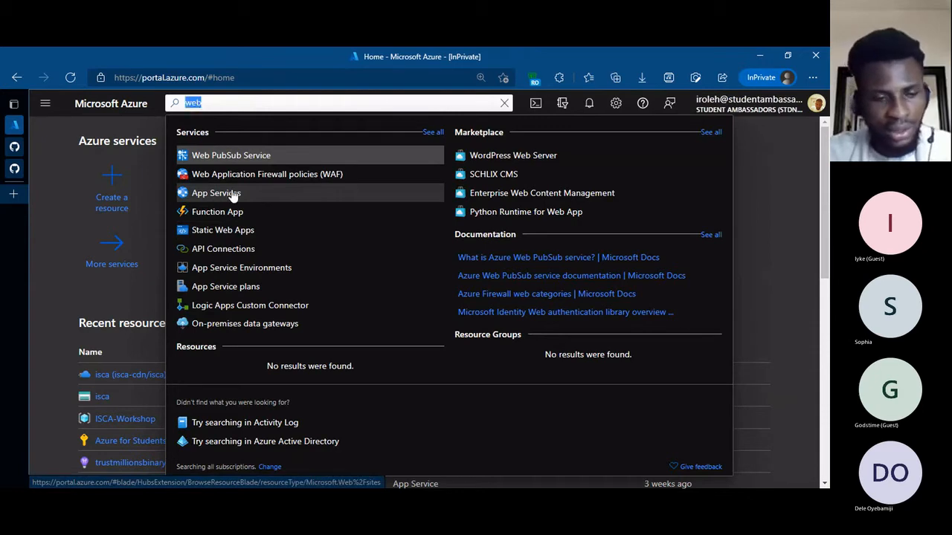
{"action": "type", "text": "a"}
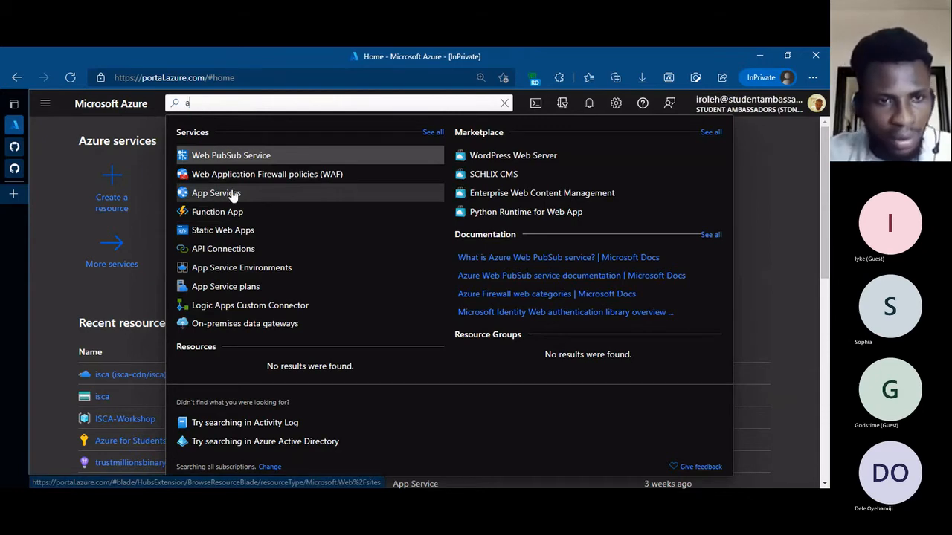
{"action": "type", "text": "pp"}
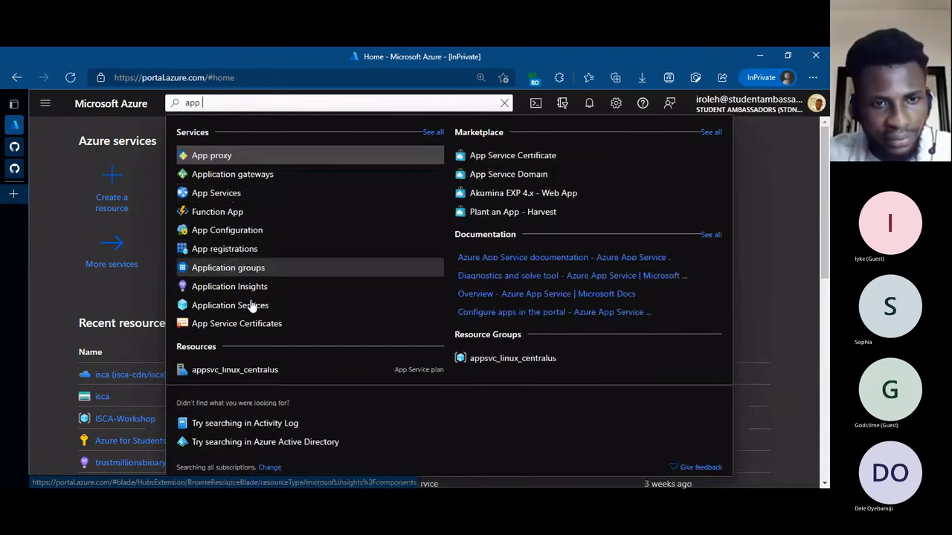
{"action": "left_click", "coordinate": [232, 195]}
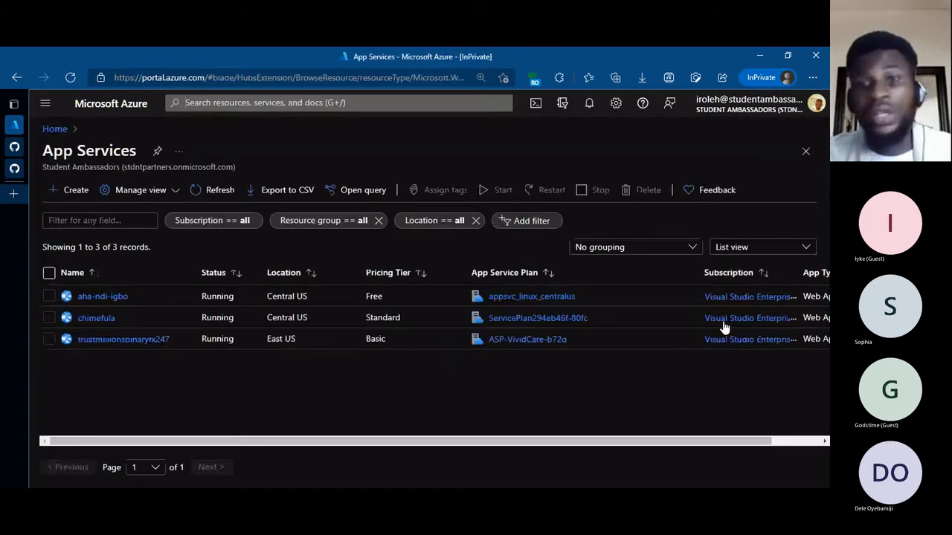
Create a web app under Visual Studio Enterprise Subscription with resource group ISCA-Workshop
{"action": "left_click", "coordinate": [72, 191]}
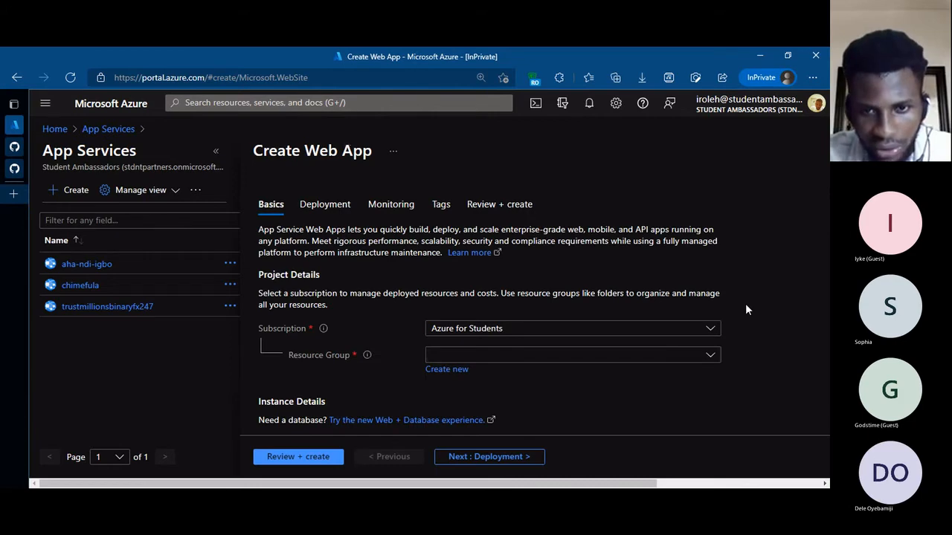
{"action": "scroll", "coordinate": [747, 308], "scroll_direction": "down", "scroll_amount": 3}
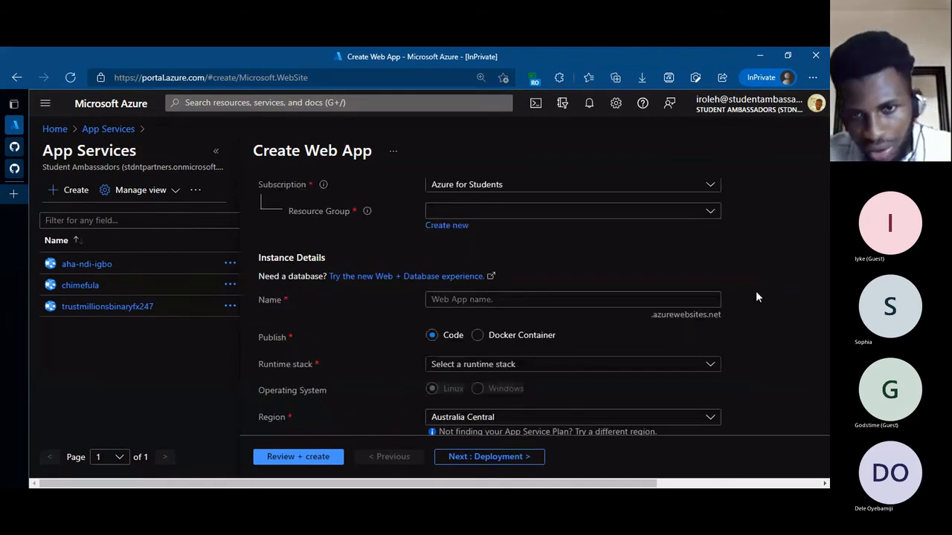
{"action": "scroll", "coordinate": [755, 291], "scroll_direction": "up", "scroll_amount": 2}
{"action": "left_click", "coordinate": [519, 290]}
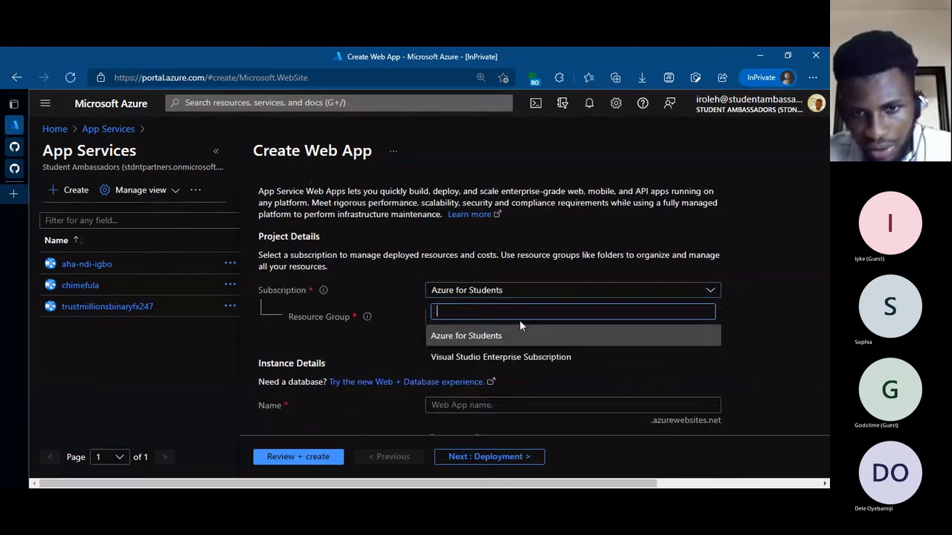
{"action": "left_click", "coordinate": [528, 357]}
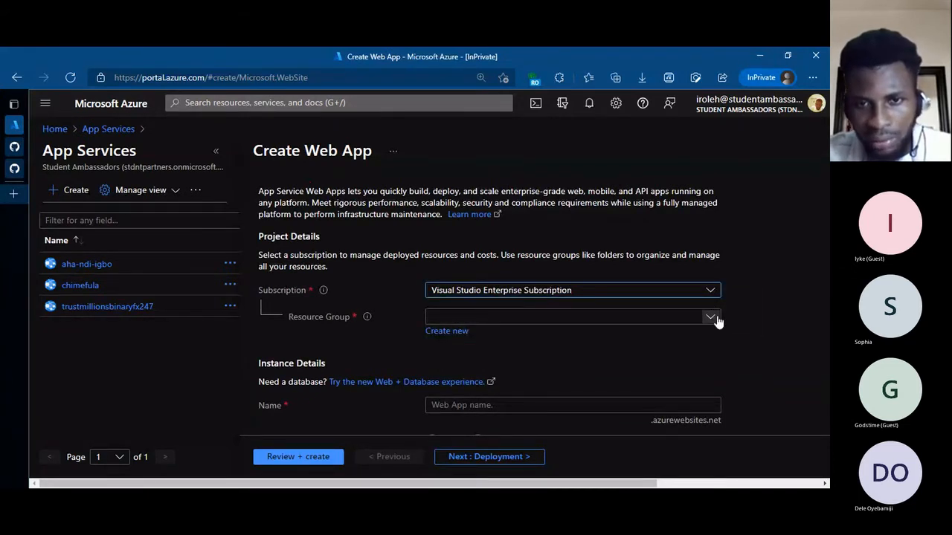
{"action": "left_click", "coordinate": [714, 319]}
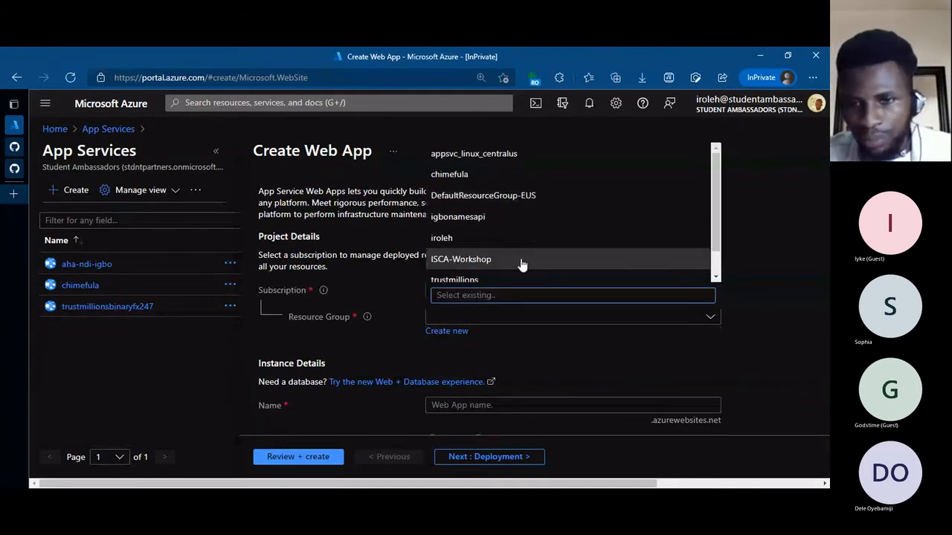
{"action": "left_click", "coordinate": [523, 260]}
{"action": "scroll", "coordinate": [747, 309], "scroll_direction": "down", "scroll_amount": 2}
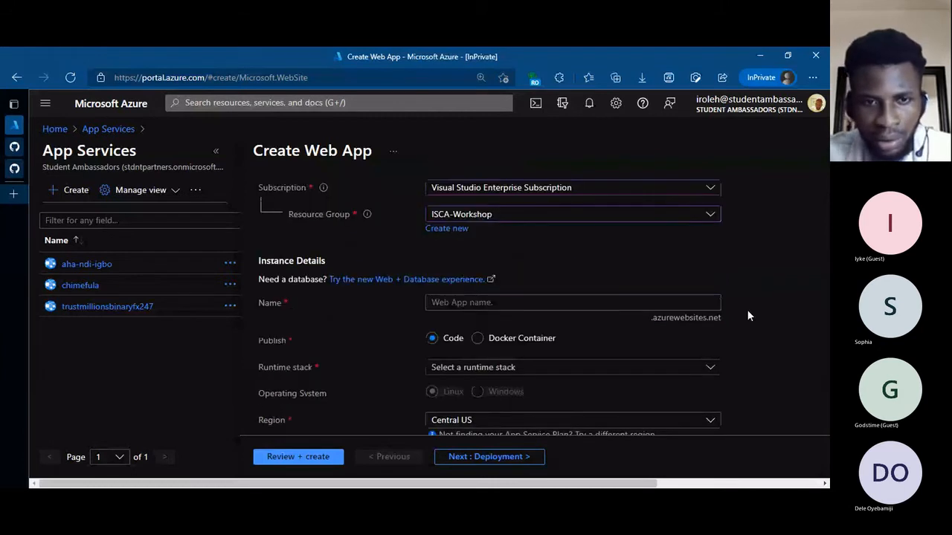
Name the web app 'coin-trigger' and confirm it validates as available
{"action": "left_click", "coordinate": [553, 288]}
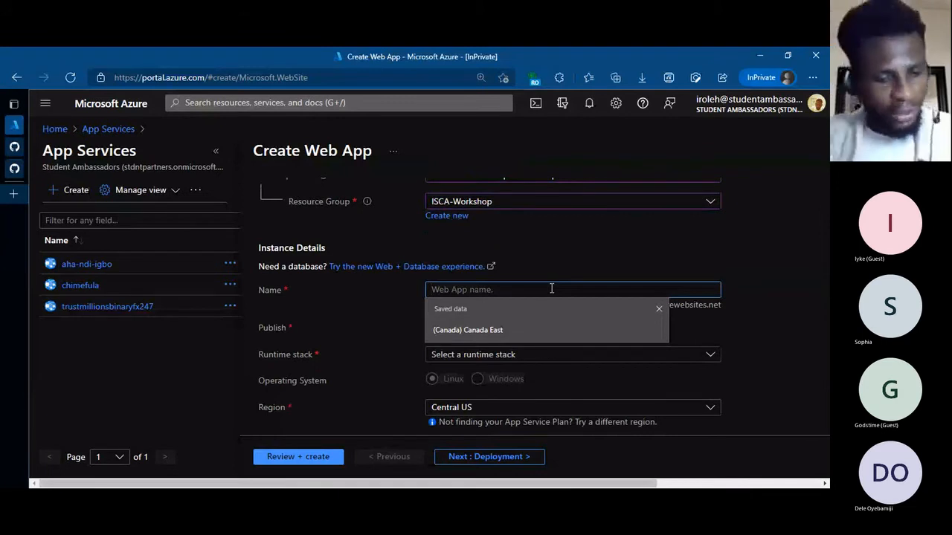
{"action": "type", "text": "coin"}
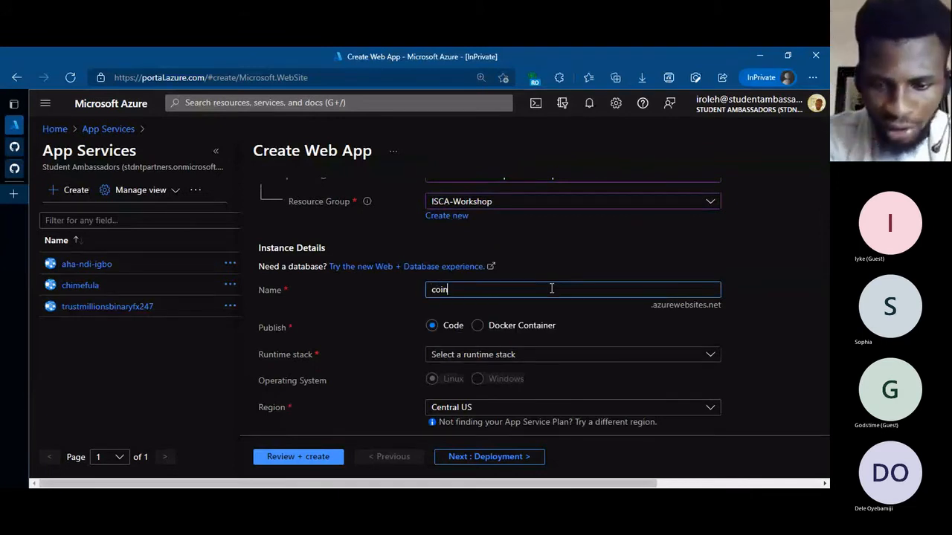
{"action": "type", "text": "-trigger"}
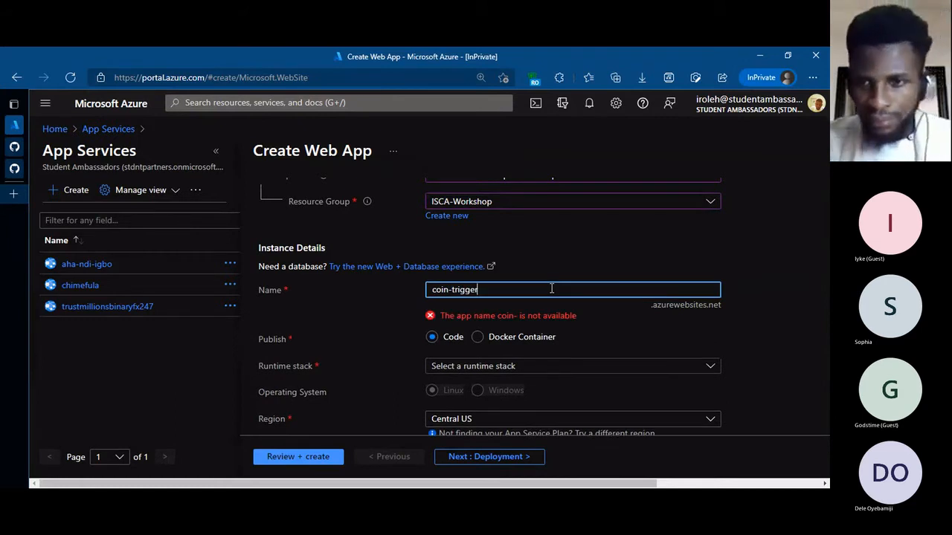
{"action": "left_click", "coordinate": [791, 309]}
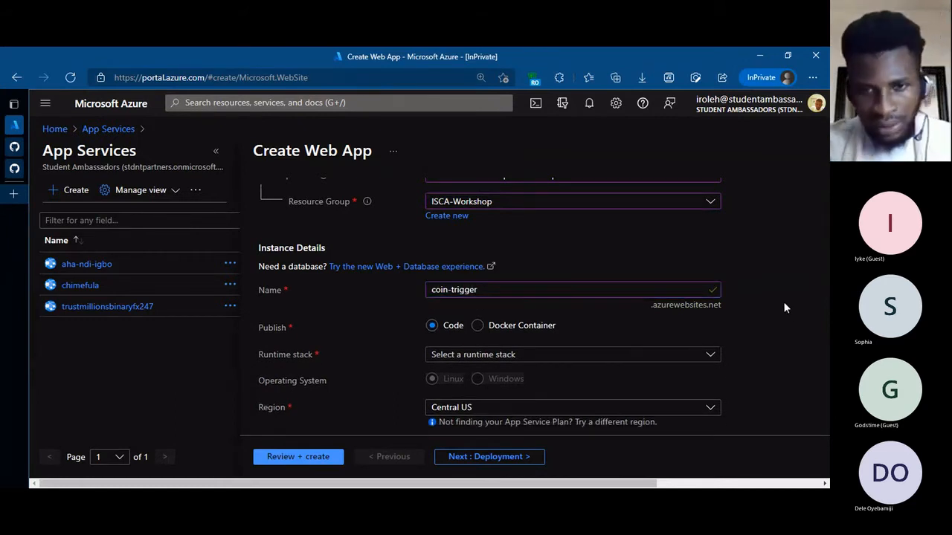
{"action": "scroll", "coordinate": [778, 295], "scroll_direction": "down", "scroll_amount": 1}
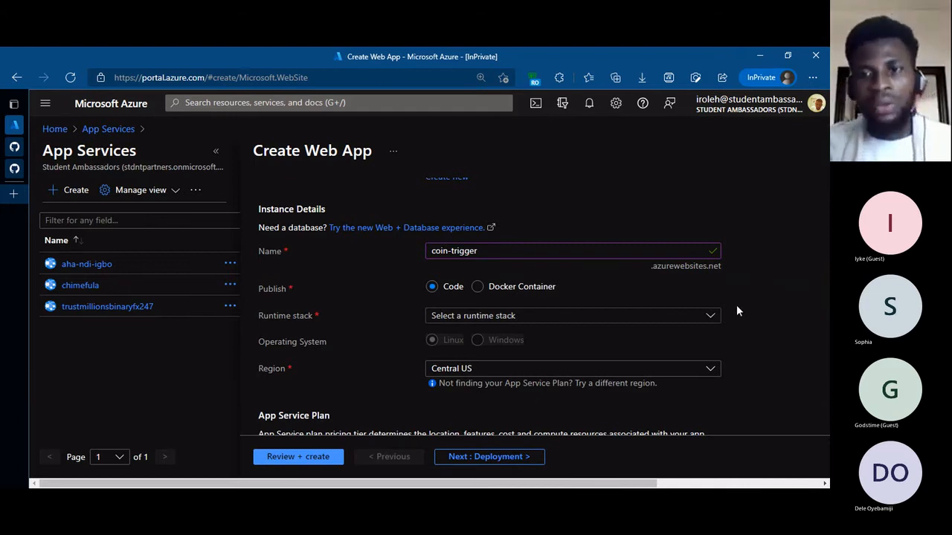
{"action": "scroll", "coordinate": [736, 311], "scroll_direction": "down", "scroll_amount": 2}
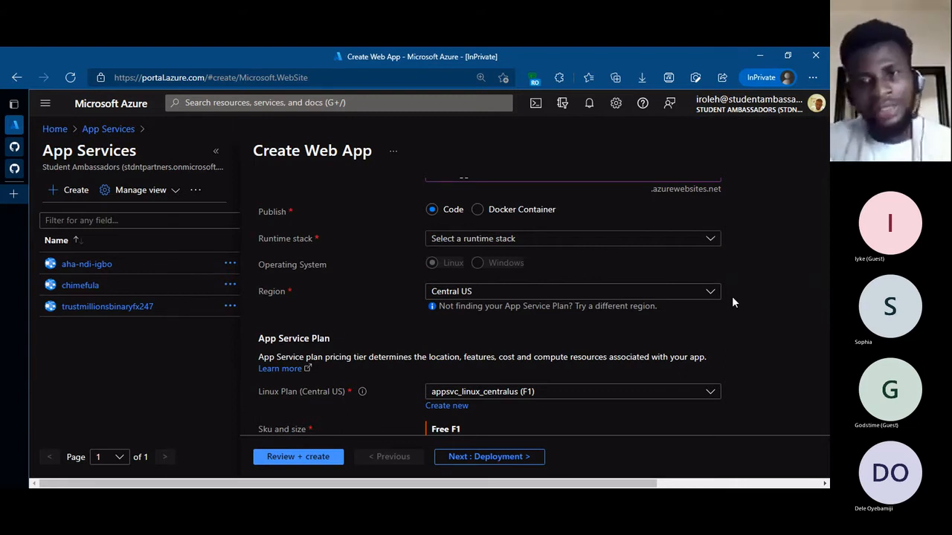
Browse the runtime stack options: .NET, Java, Node, PHP, Python and Ruby
{"action": "left_click", "coordinate": [711, 241]}
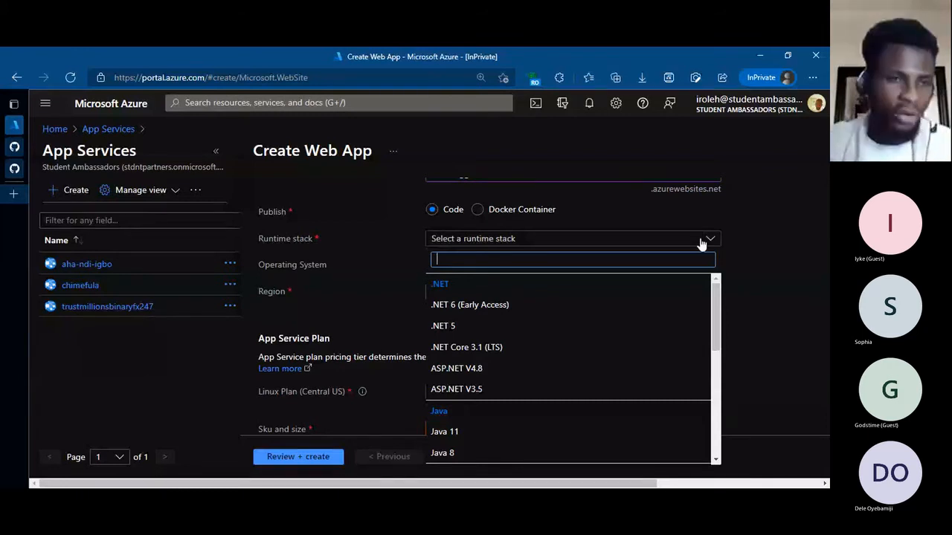
{"action": "scroll", "coordinate": [591, 319], "scroll_direction": "down", "scroll_amount": 3}
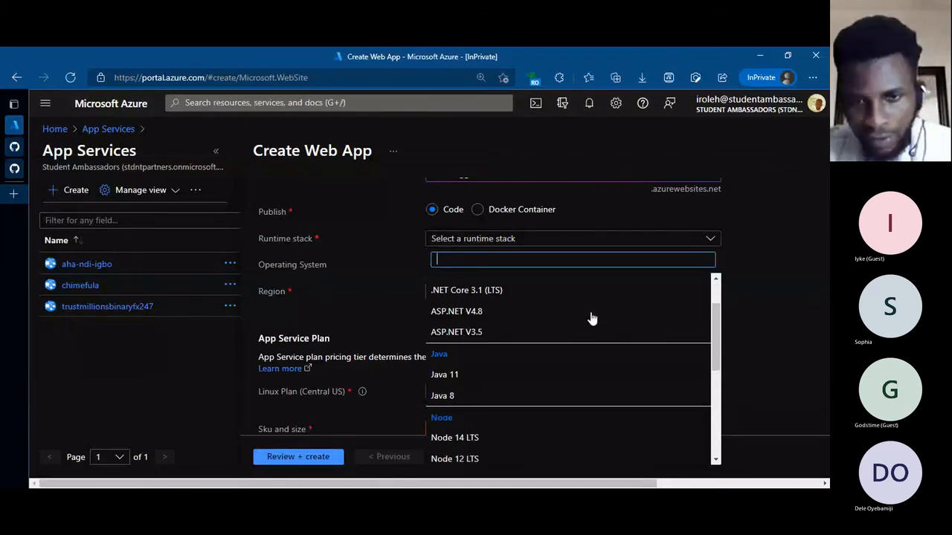
{"action": "scroll", "coordinate": [475, 366], "scroll_direction": "down", "scroll_amount": 2}
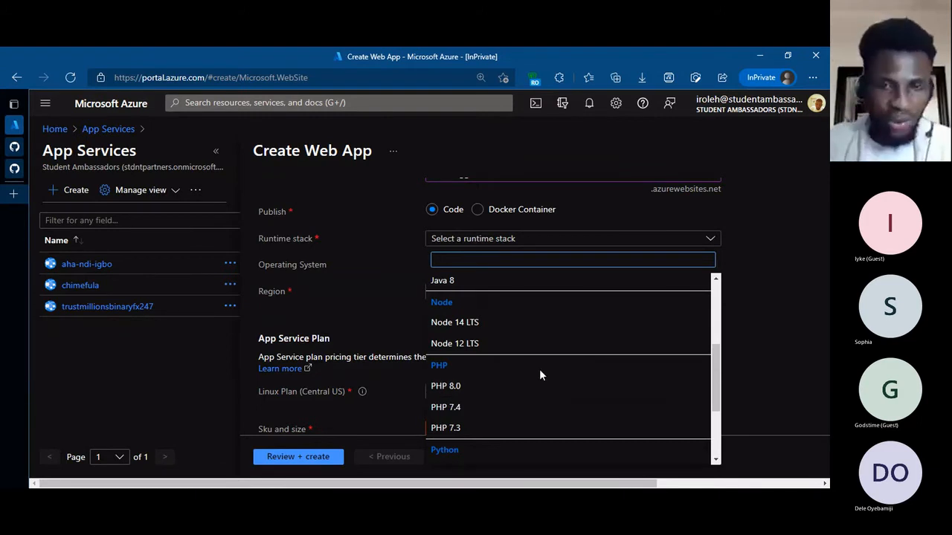
{"action": "scroll", "coordinate": [539, 369], "scroll_direction": "down", "scroll_amount": 3}
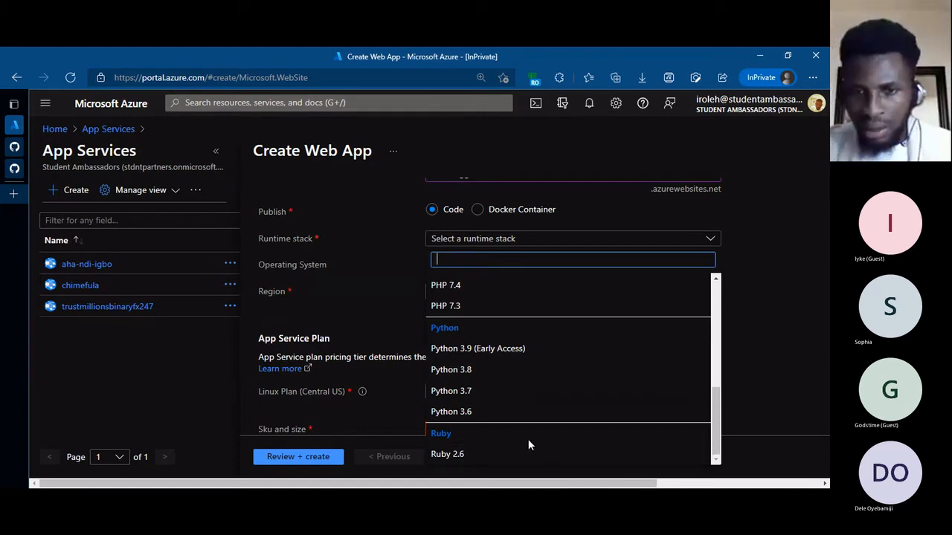
{"action": "scroll", "coordinate": [529, 445], "scroll_direction": "up", "scroll_amount": 1}
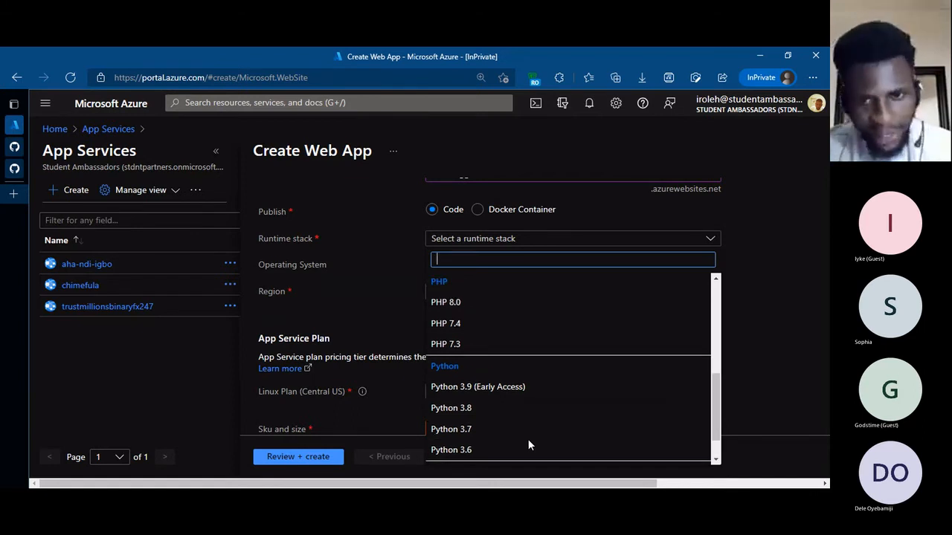
{"action": "scroll", "coordinate": [529, 444], "scroll_direction": "up", "scroll_amount": 6}
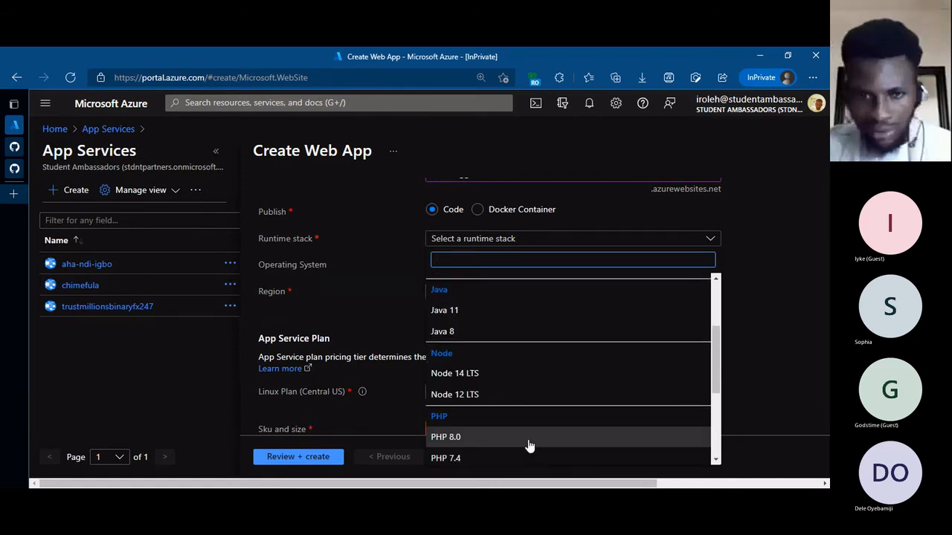
{"action": "scroll", "coordinate": [529, 446], "scroll_direction": "up", "scroll_amount": 1}
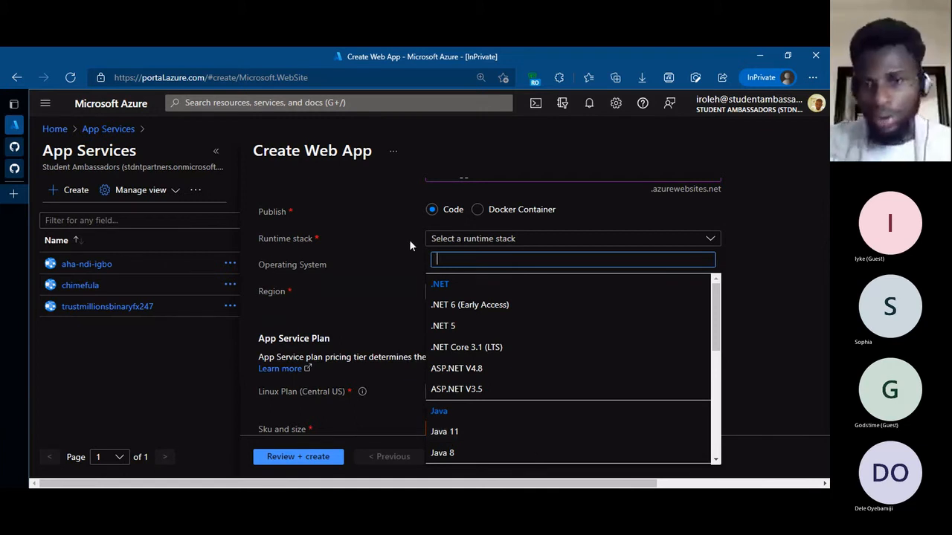
{"action": "left_click", "coordinate": [763, 222]}
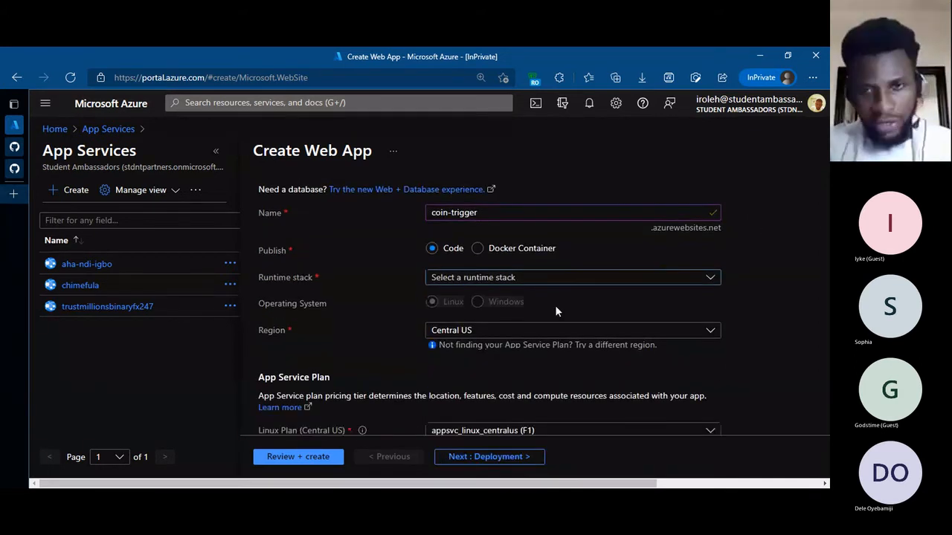
{"action": "left_click", "coordinate": [513, 280]}
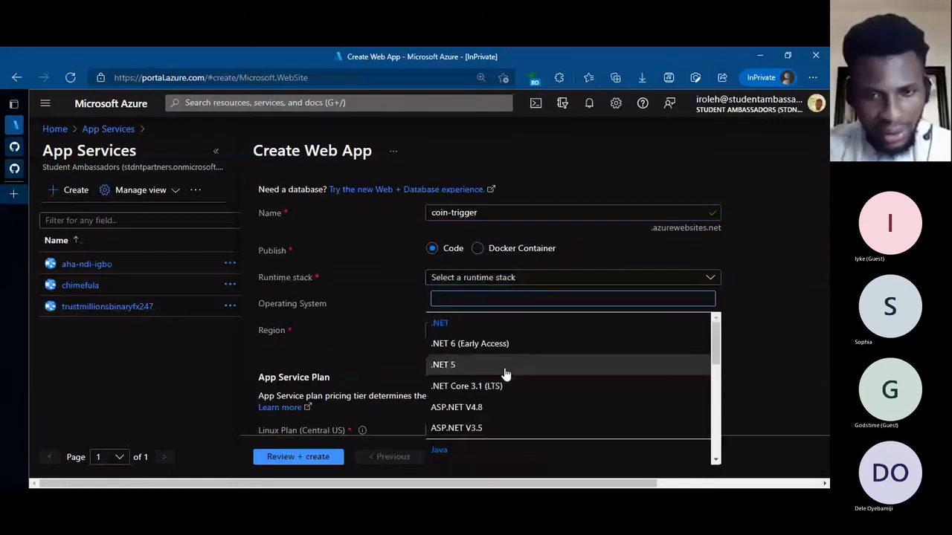
{"action": "scroll", "coordinate": [521, 356], "scroll_direction": "down", "scroll_amount": 1}
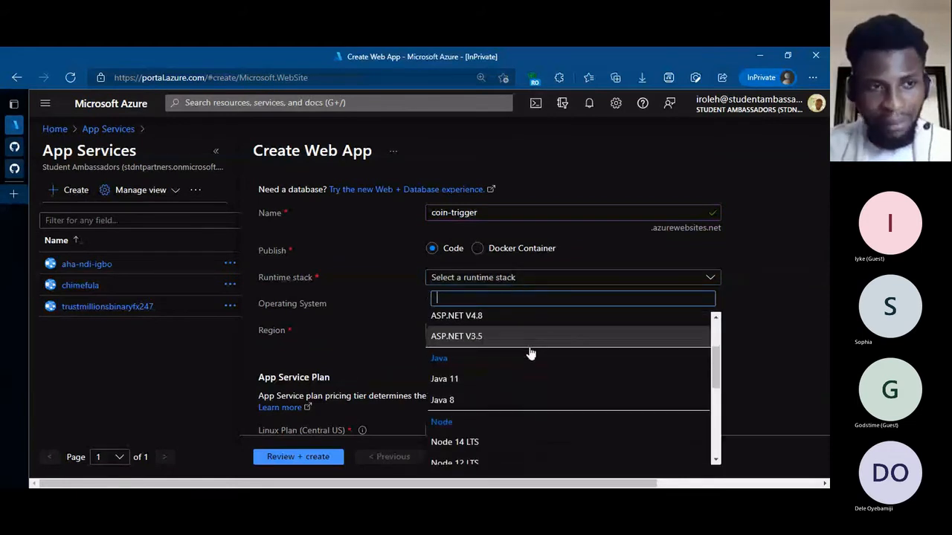
{"action": "mouse_move", "coordinate": [18, 172]}
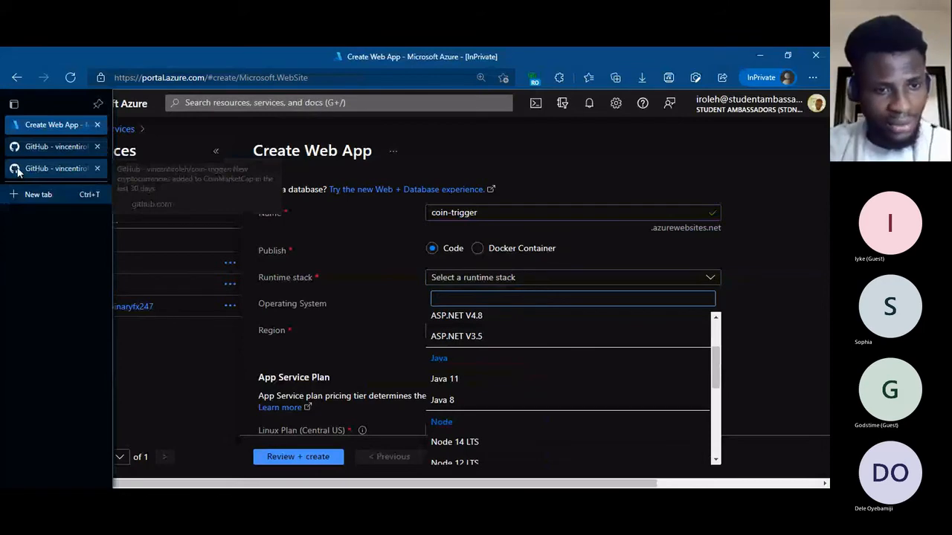
Check the start script and dependencies in coin-trigger's package.json on GitHub
{"action": "left_click", "coordinate": [44, 168]}
{"action": "scroll", "coordinate": [359, 341], "scroll_direction": "down", "scroll_amount": 3}
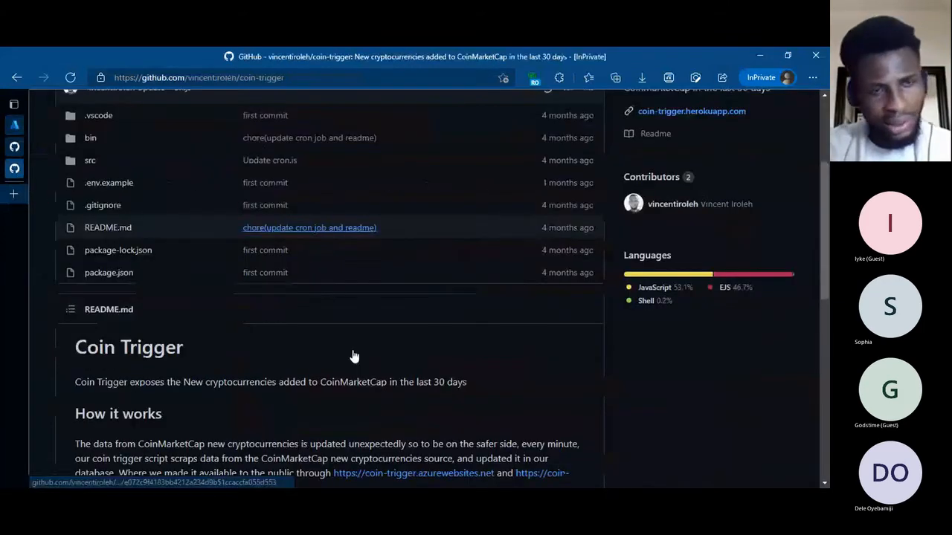
{"action": "left_click", "coordinate": [112, 272]}
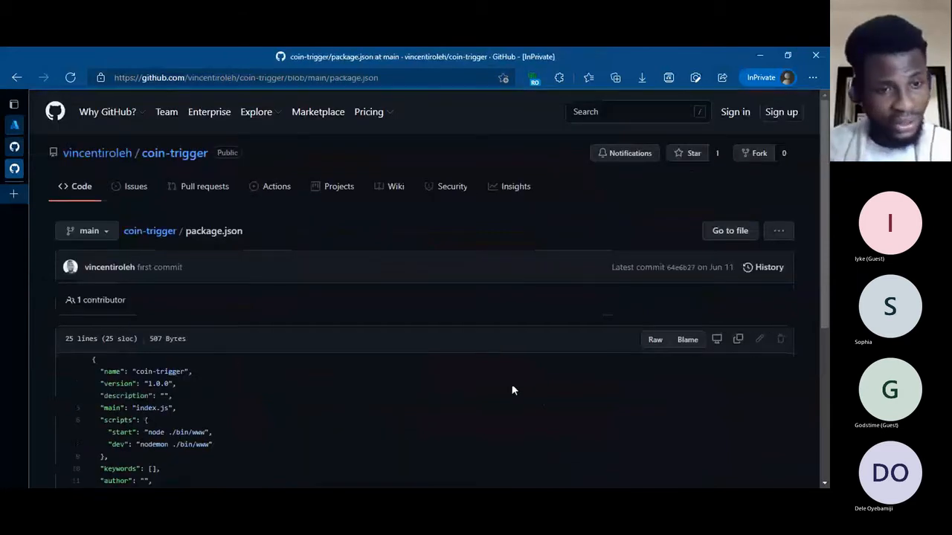
{"action": "scroll", "coordinate": [513, 397], "scroll_direction": "down", "scroll_amount": 3}
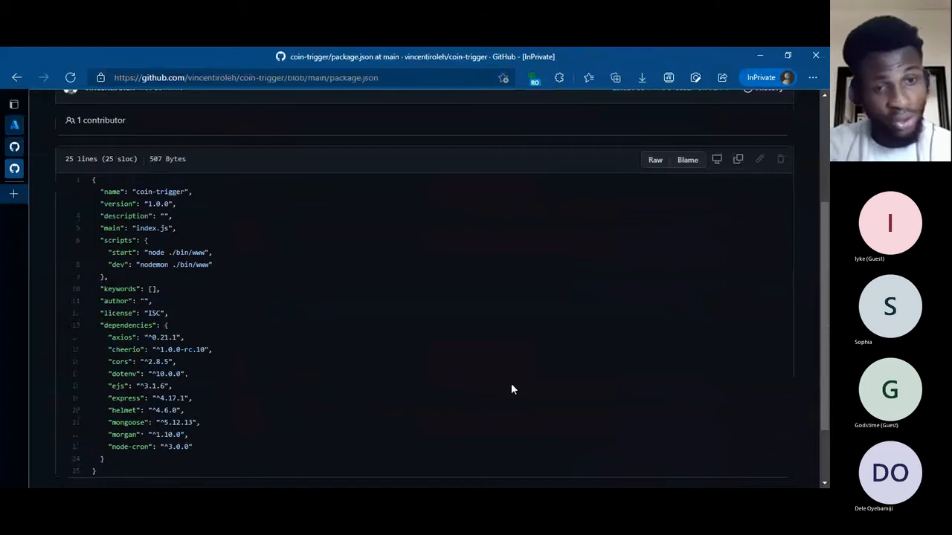
{"action": "mouse_move", "coordinate": [33, 128]}
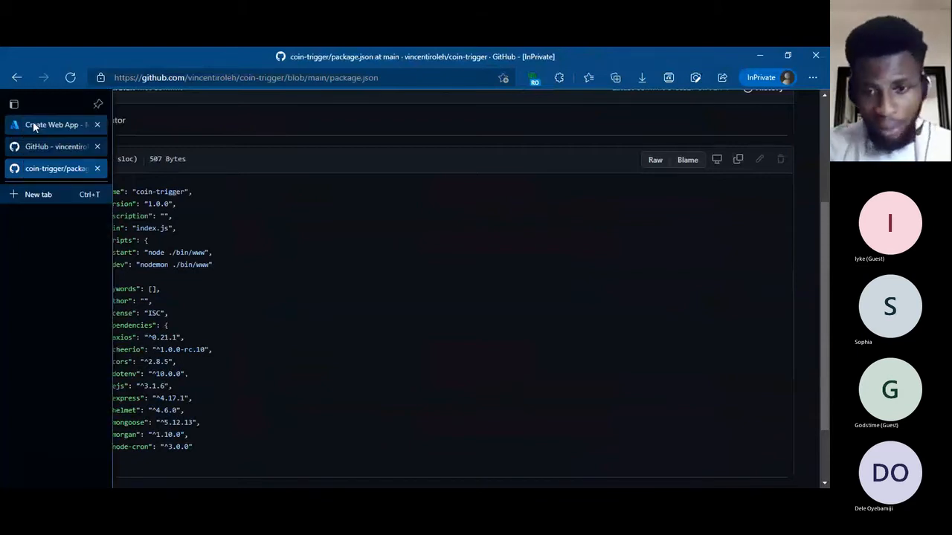
{"action": "left_click", "coordinate": [33, 125]}
Pick Node 12 LTS as the web app's runtime stack on Linux
{"action": "scroll", "coordinate": [651, 353], "scroll_direction": "down", "scroll_amount": 3}
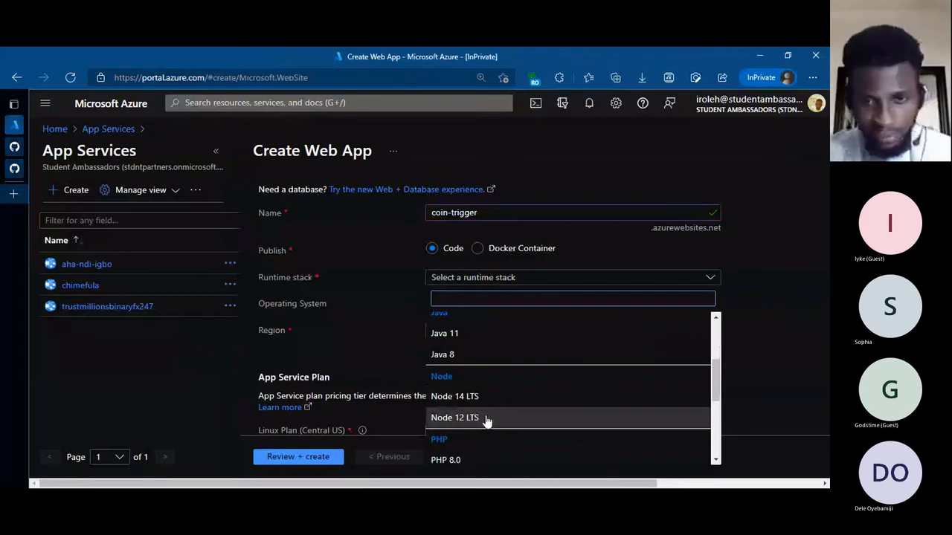
{"action": "left_click", "coordinate": [455, 418]}
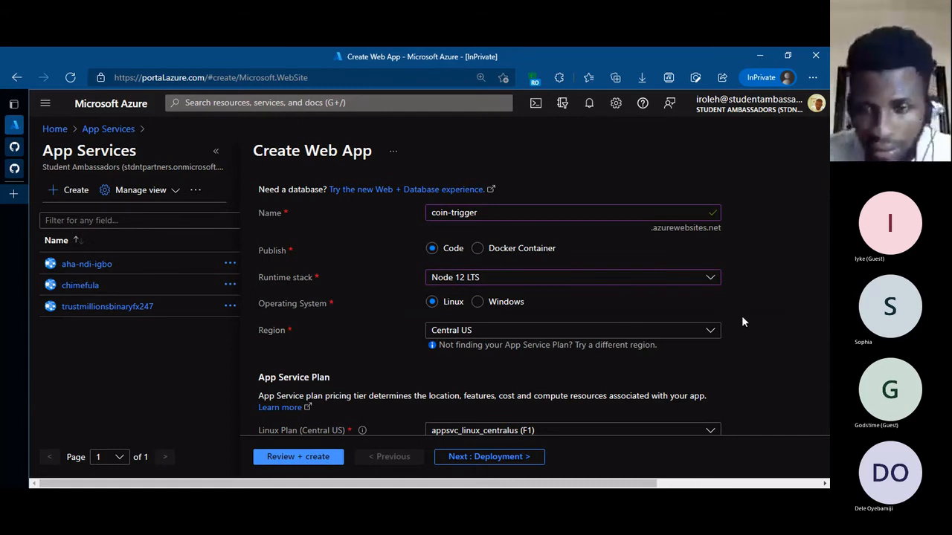
{"action": "scroll", "coordinate": [741, 318], "scroll_direction": "down", "scroll_amount": 1}
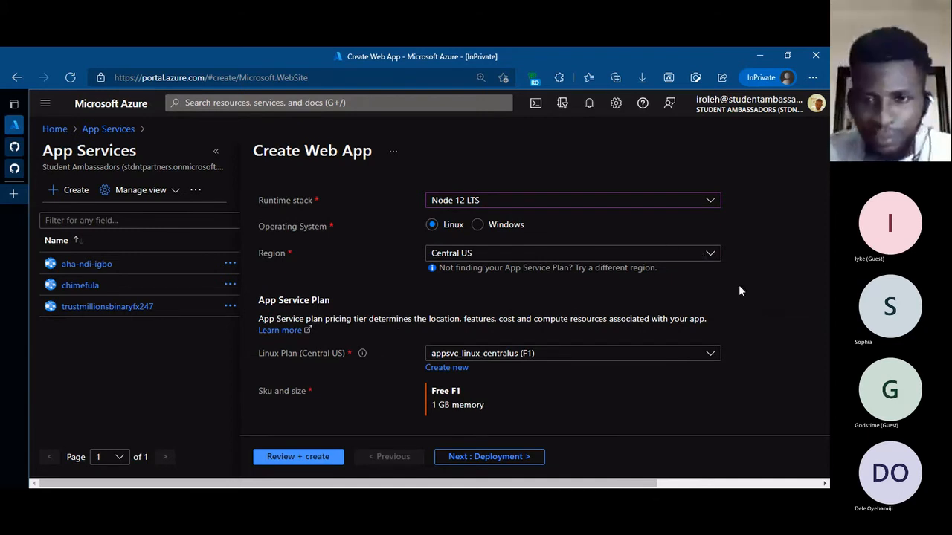
Change the region to East US, using the ASP-VividCare-b72d Basic B1 Linux plan
{"action": "left_click", "coordinate": [535, 258]}
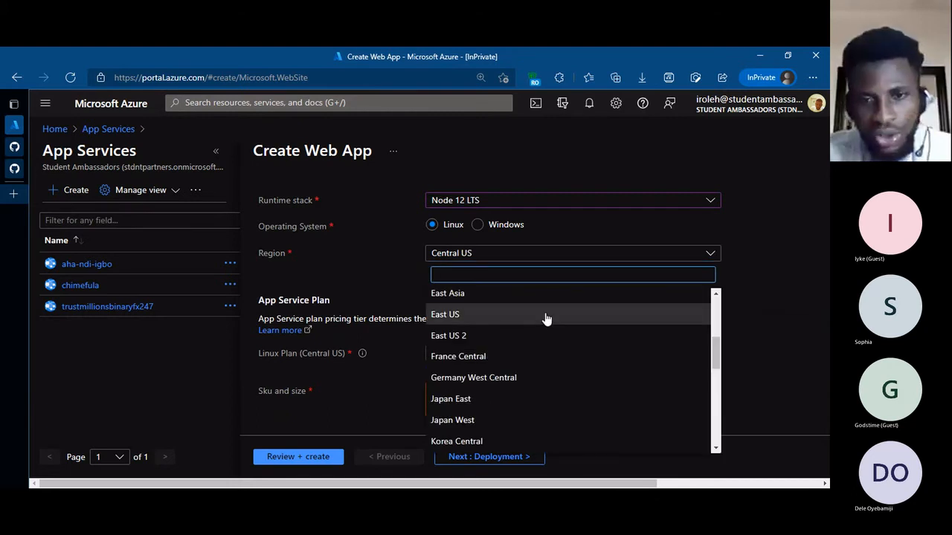
{"action": "left_click", "coordinate": [547, 319]}
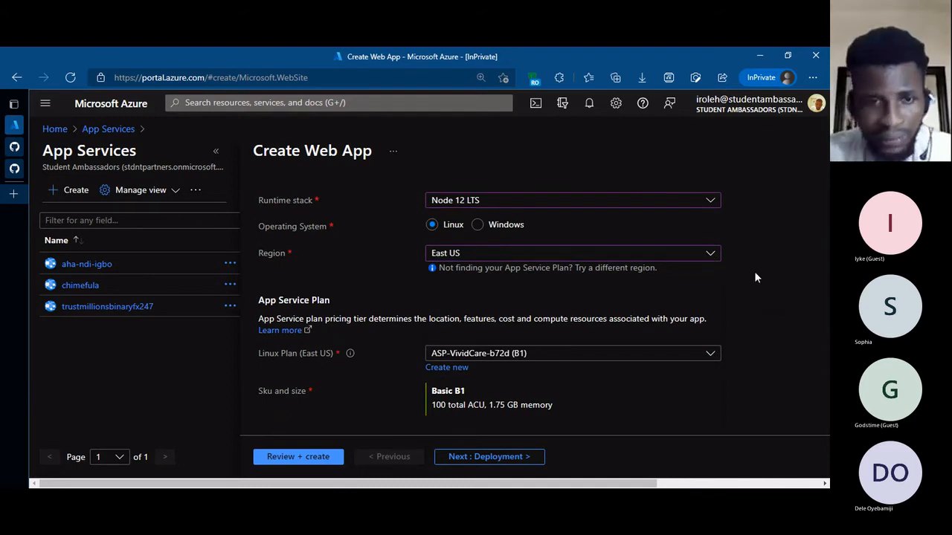
{"action": "scroll", "coordinate": [754, 271], "scroll_direction": "down", "scroll_amount": 1}
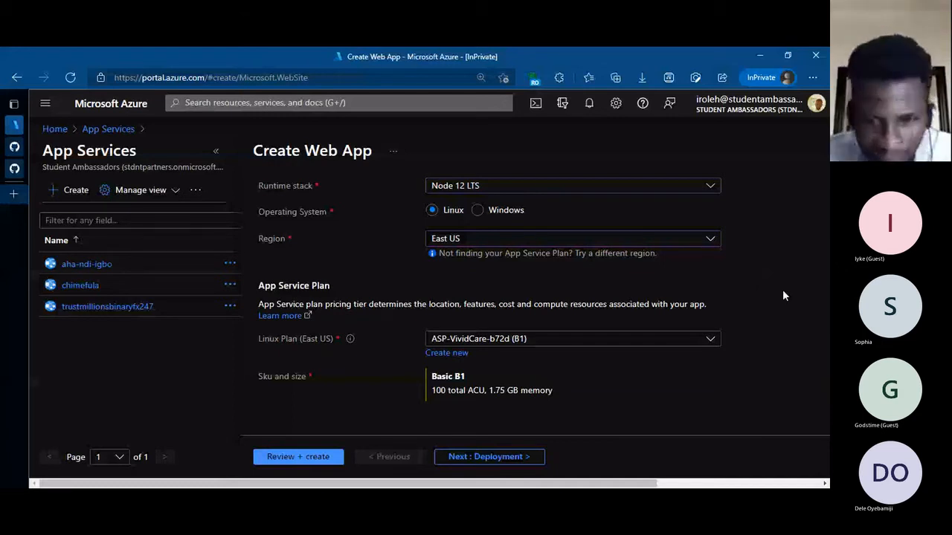
Create a new Linux App Service plan named isca-app-service-plan
{"action": "left_click", "coordinate": [711, 341]}
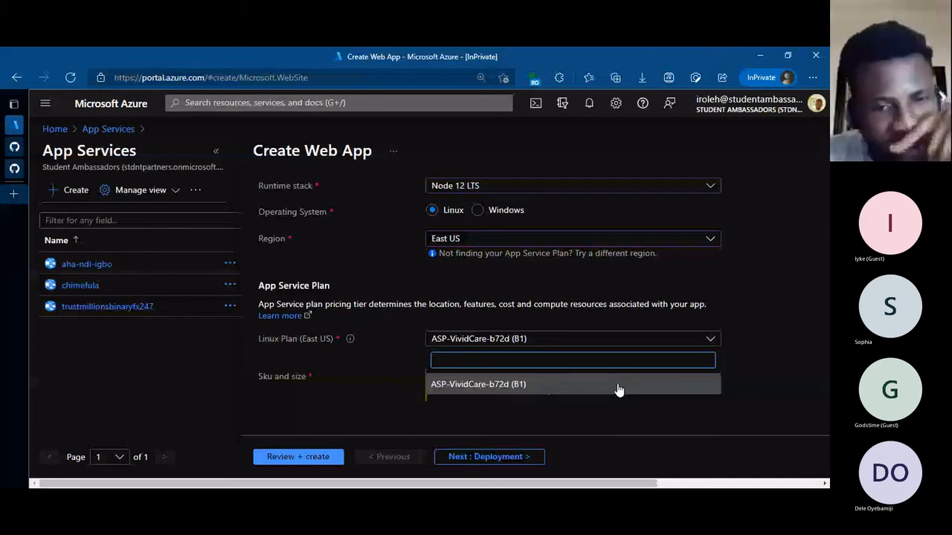
{"action": "left_click", "coordinate": [552, 387]}
{"action": "left_click", "coordinate": [443, 354]}
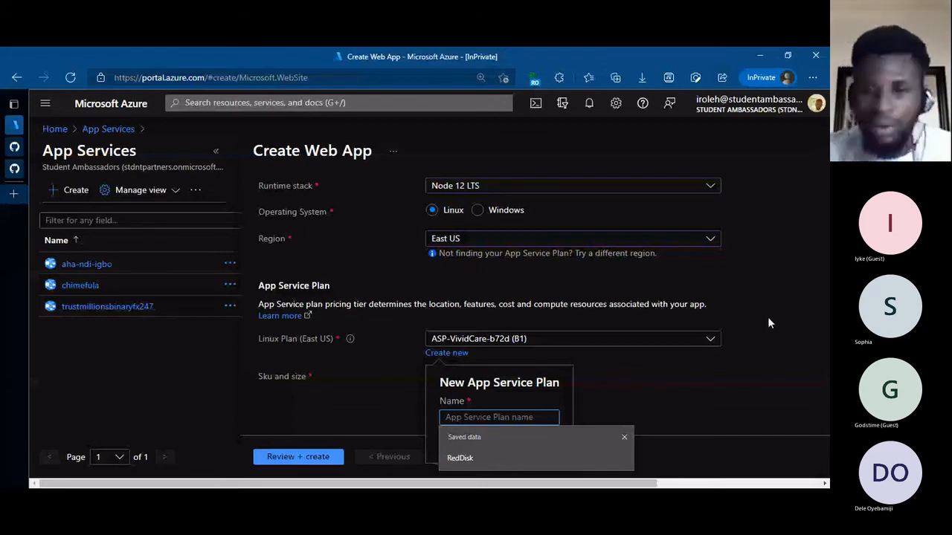
{"action": "left_click", "coordinate": [768, 317]}
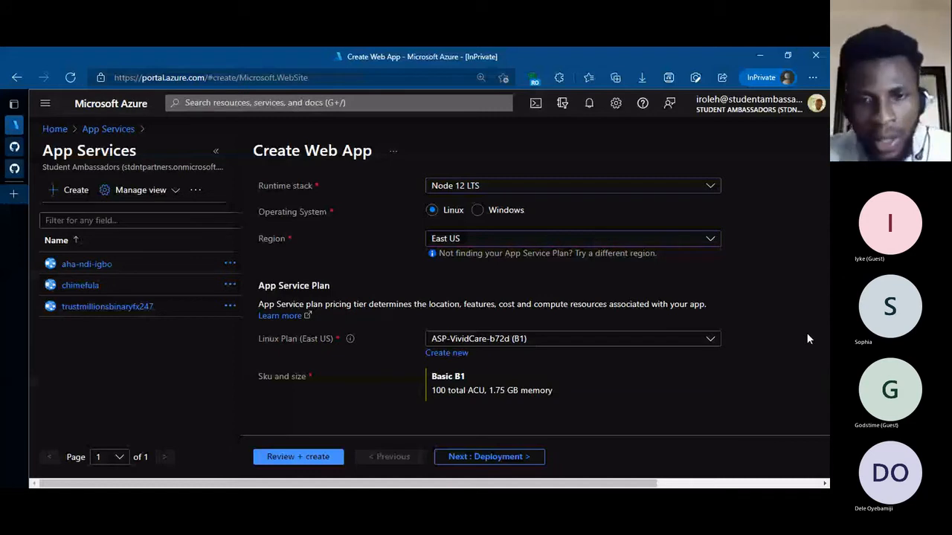
{"action": "left_click", "coordinate": [454, 354]}
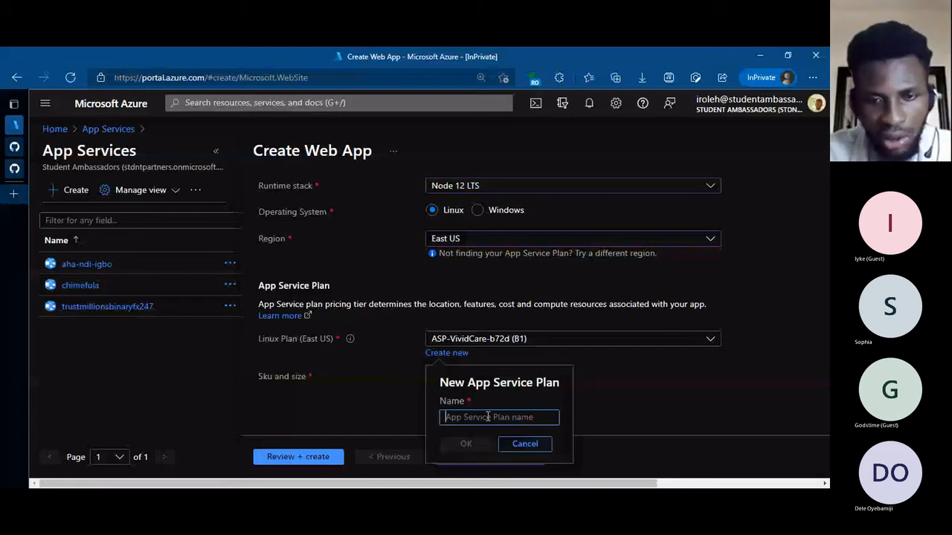
{"action": "type", "text": "isca"}
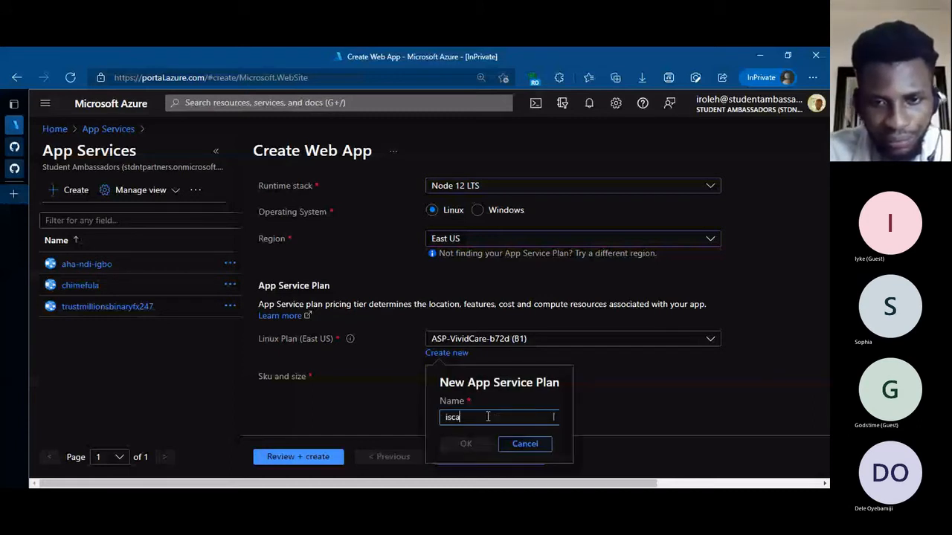
{"action": "type", "text": "-"}
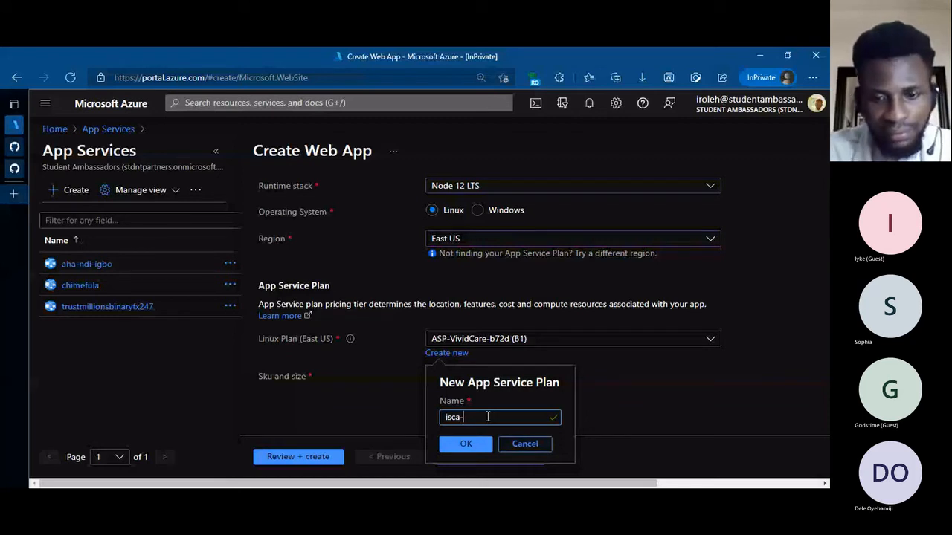
{"action": "type", "text": "app"}
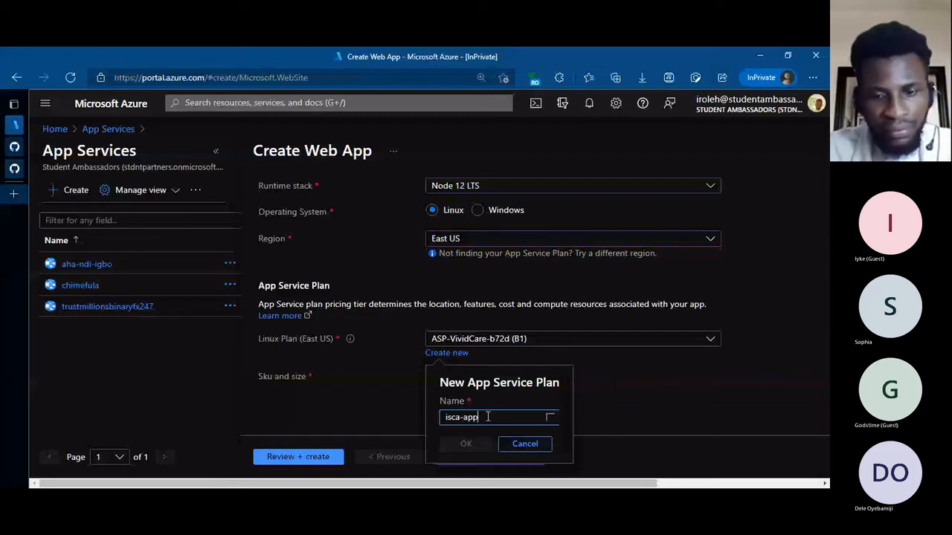
{"action": "type", "text": "-service-"}
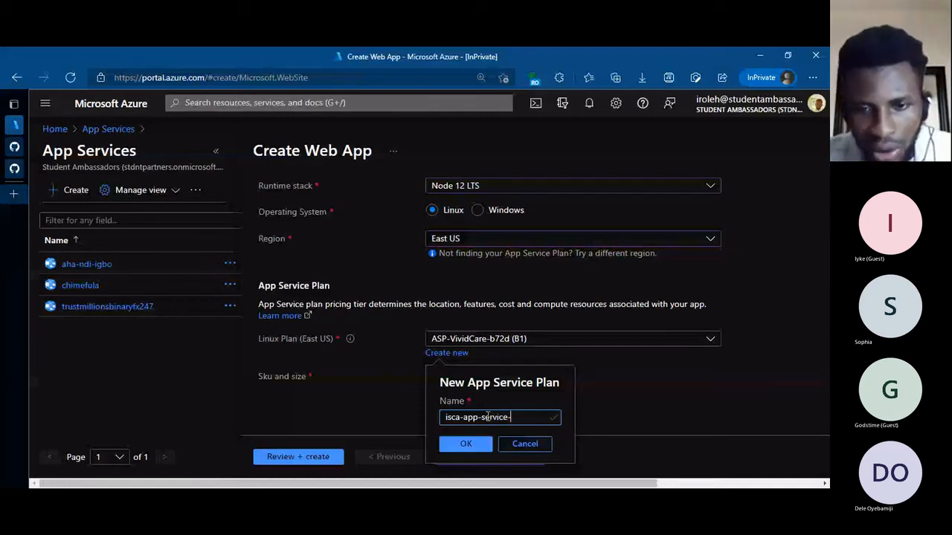
{"action": "type", "text": "plan"}
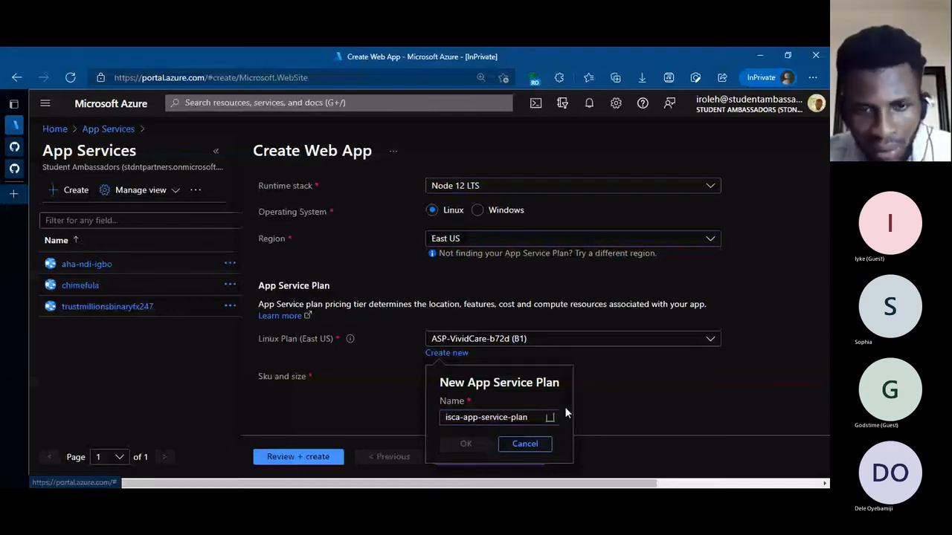
{"action": "key", "text": "Return"}
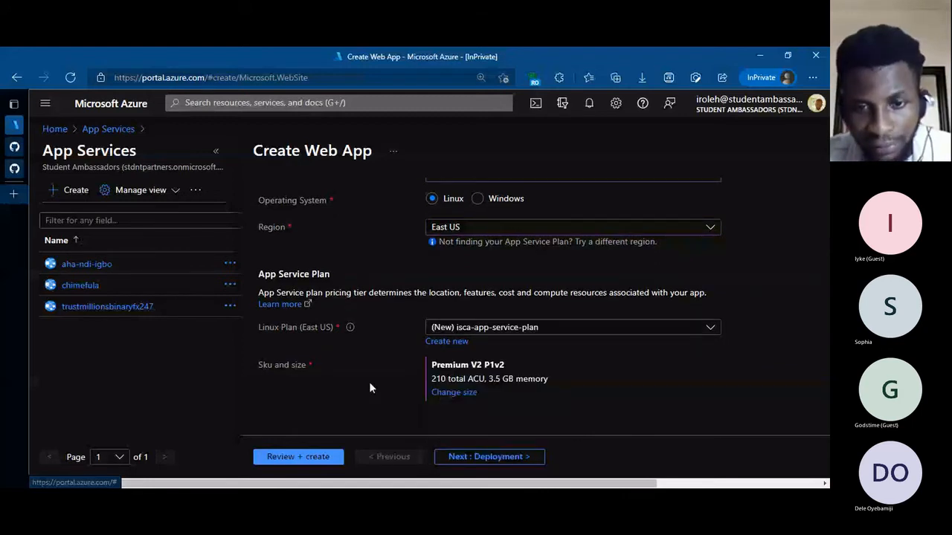
Open the plan's size picker on the Dev / Test tiers, showing Free F1 and B1
{"action": "left_click", "coordinate": [455, 393]}
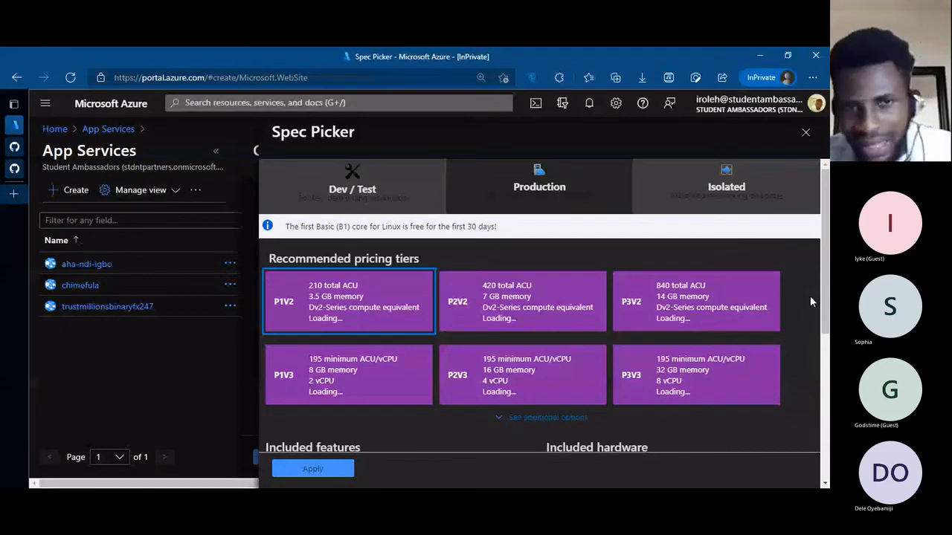
{"action": "left_click", "coordinate": [365, 201]}
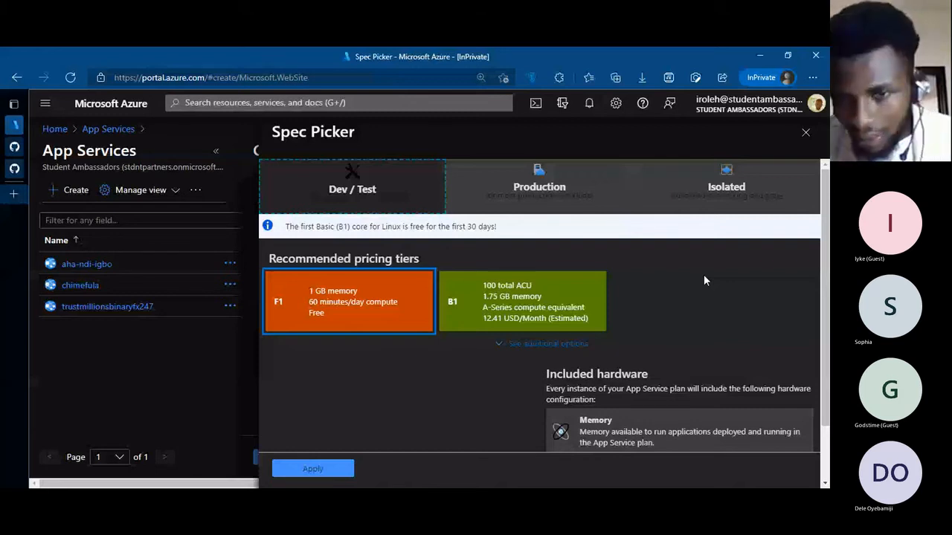
Select the B1 tier and reveal the additional B2 and B3 tiers for comparison
{"action": "left_click", "coordinate": [568, 311]}
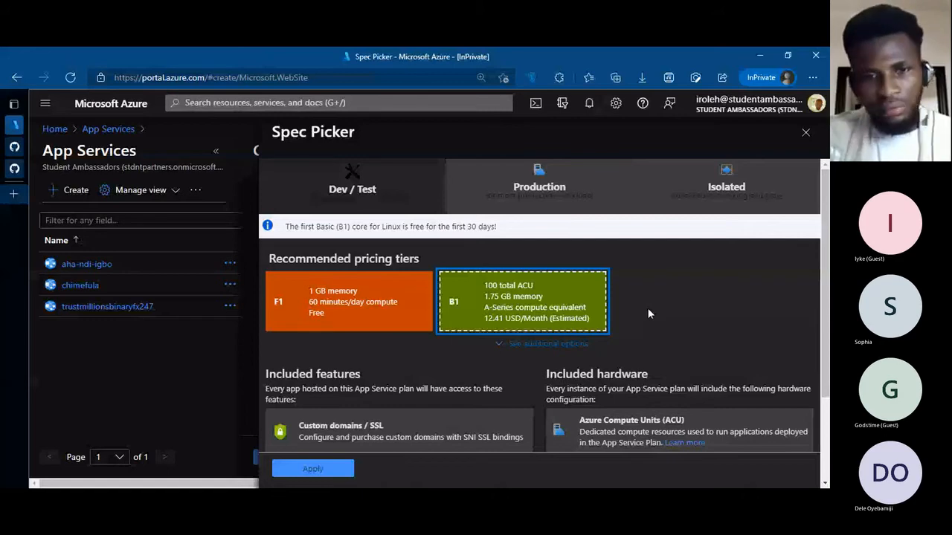
{"action": "scroll", "coordinate": [539, 233], "scroll_direction": "down", "scroll_amount": 2}
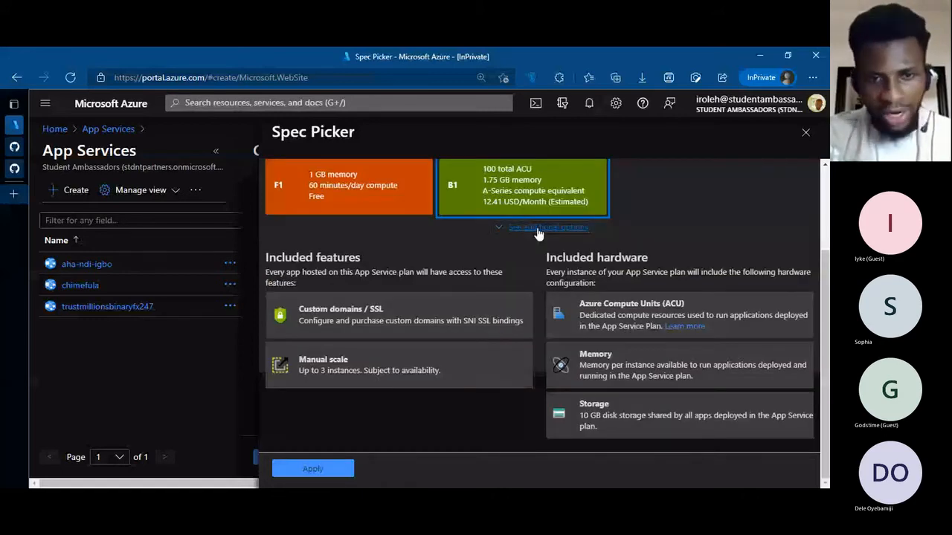
{"action": "left_click", "coordinate": [539, 231]}
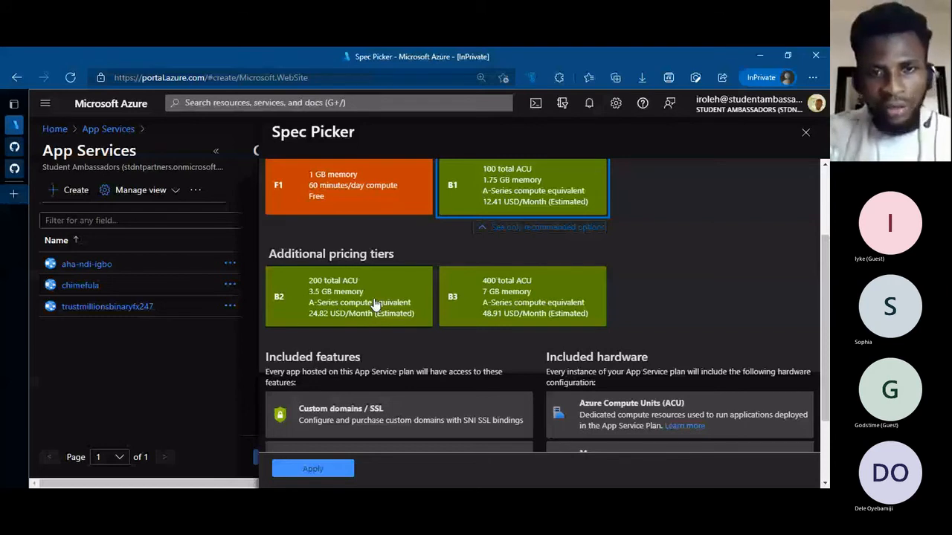
{"action": "scroll", "coordinate": [652, 295], "scroll_direction": "up", "scroll_amount": 3}
{"action": "scroll", "coordinate": [647, 298], "scroll_direction": "down", "scroll_amount": 1}
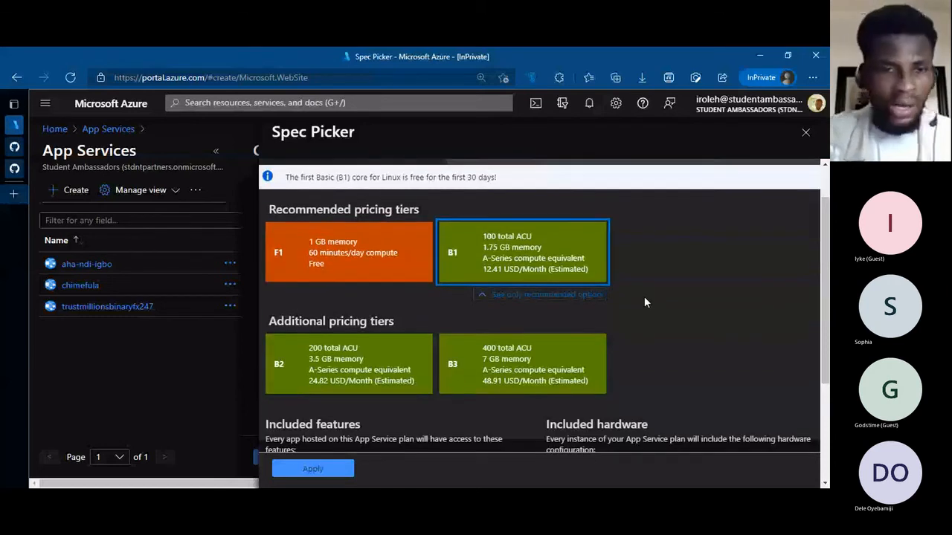
Select the Free F1 tier with 1 GB memory and 60 minutes/day compute
{"action": "left_click", "coordinate": [392, 261]}
{"action": "scroll", "coordinate": [361, 270], "scroll_direction": "down", "scroll_amount": 2}
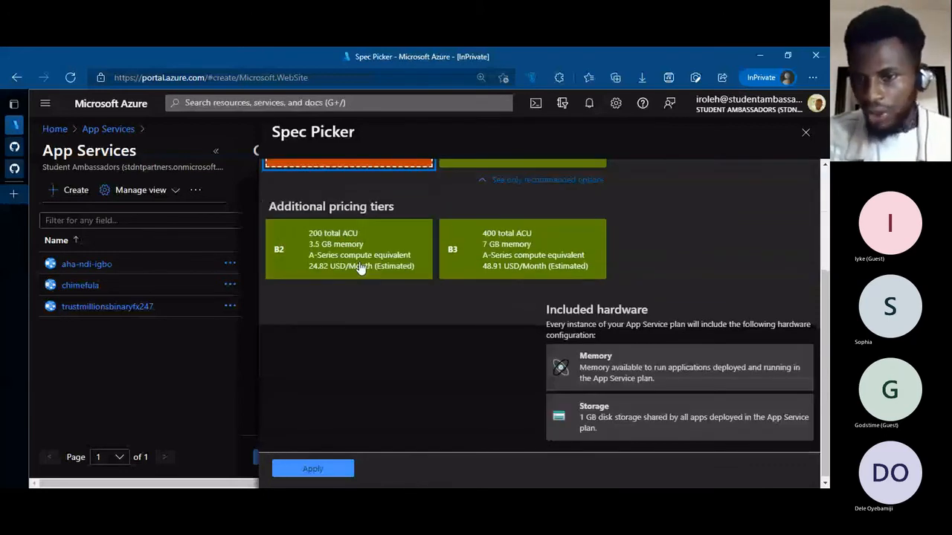
{"action": "scroll", "coordinate": [600, 374], "scroll_direction": "down", "scroll_amount": 1}
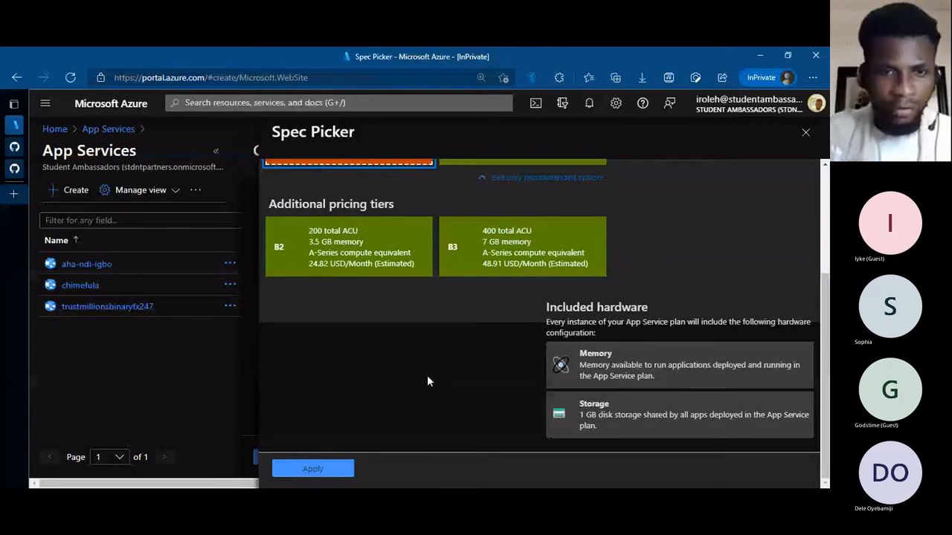
{"action": "scroll", "coordinate": [439, 356], "scroll_direction": "up", "scroll_amount": 1}
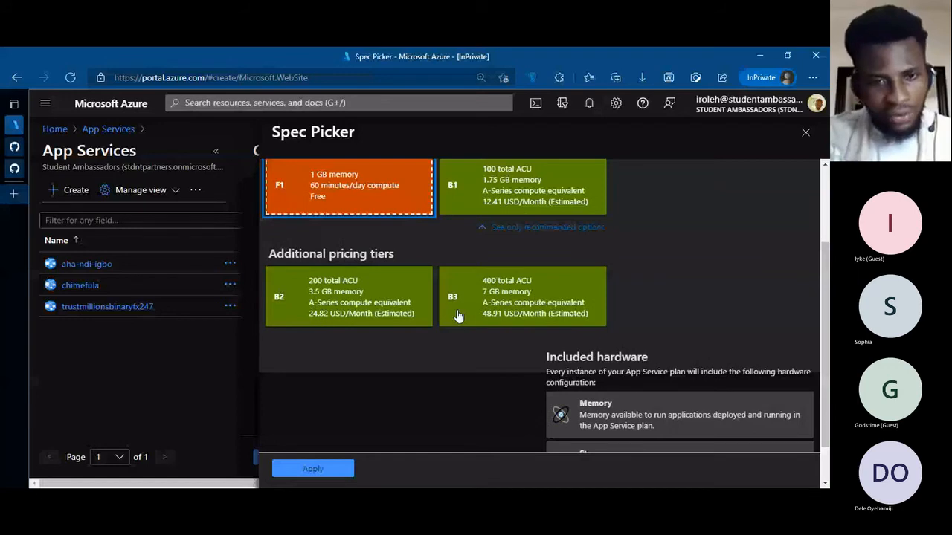
{"action": "scroll", "coordinate": [511, 295], "scroll_direction": "up", "scroll_amount": 2}
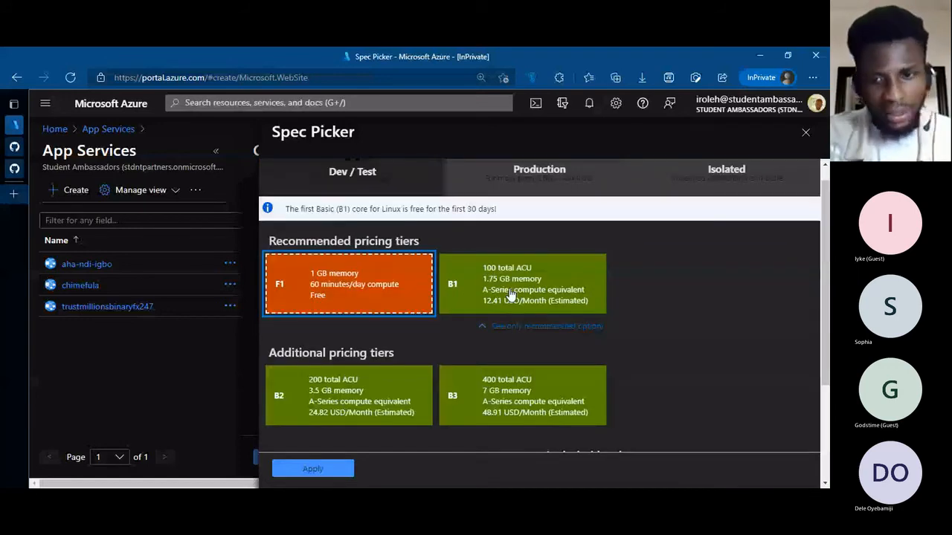
{"action": "scroll", "coordinate": [511, 295], "scroll_direction": "down", "scroll_amount": 4}
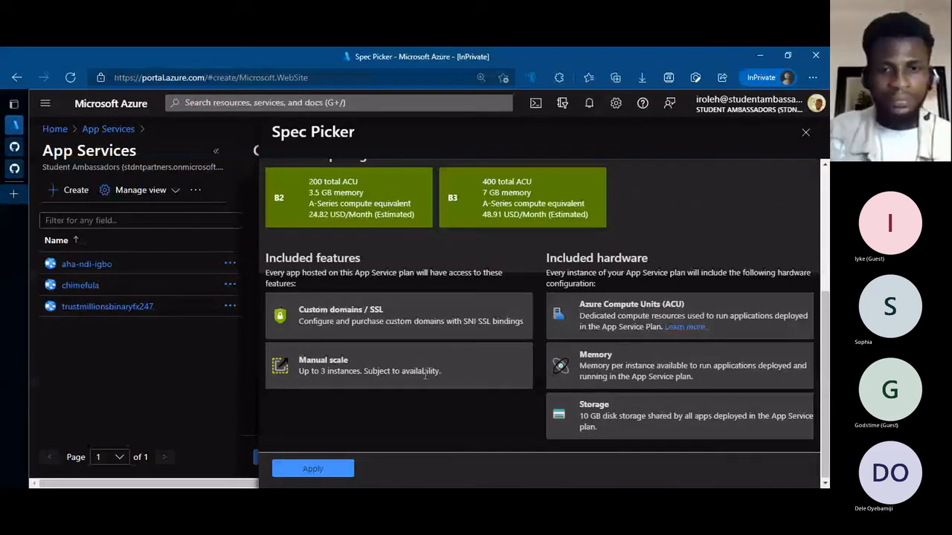
{"action": "scroll", "coordinate": [345, 314], "scroll_direction": "up", "scroll_amount": 3}
{"action": "left_click", "coordinate": [401, 301]}
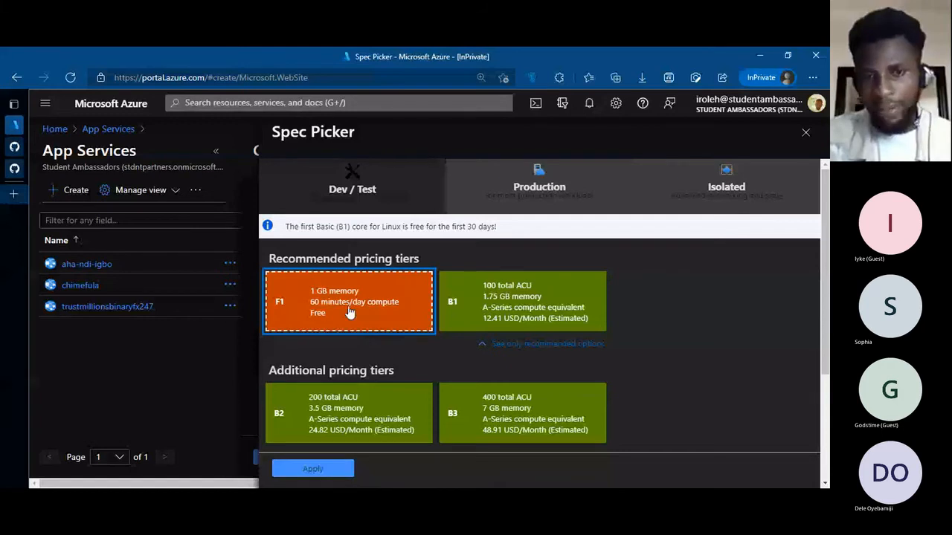
Apply Free F1 (1 GB memory) as the size of isca-app-service-plan
{"action": "left_click", "coordinate": [313, 469]}
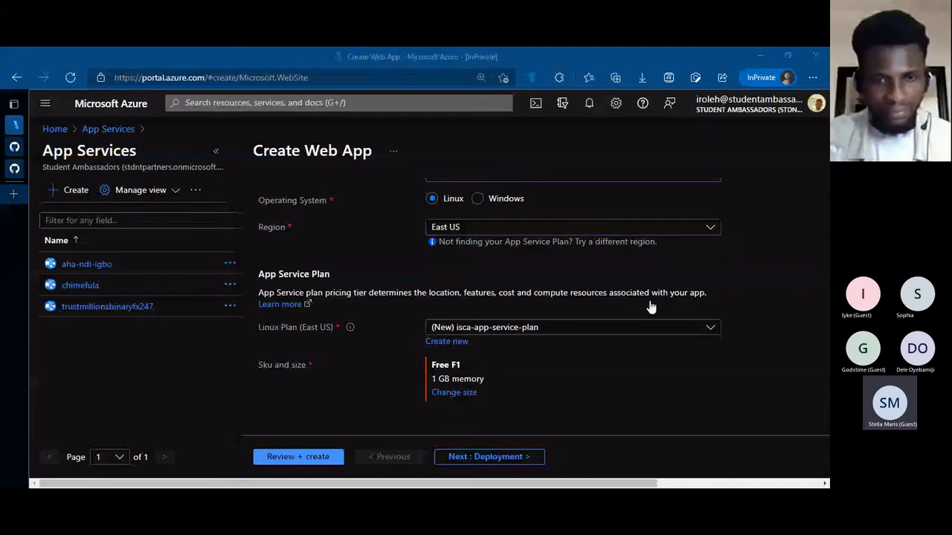
{"action": "left_click", "coordinate": [775, 350]}
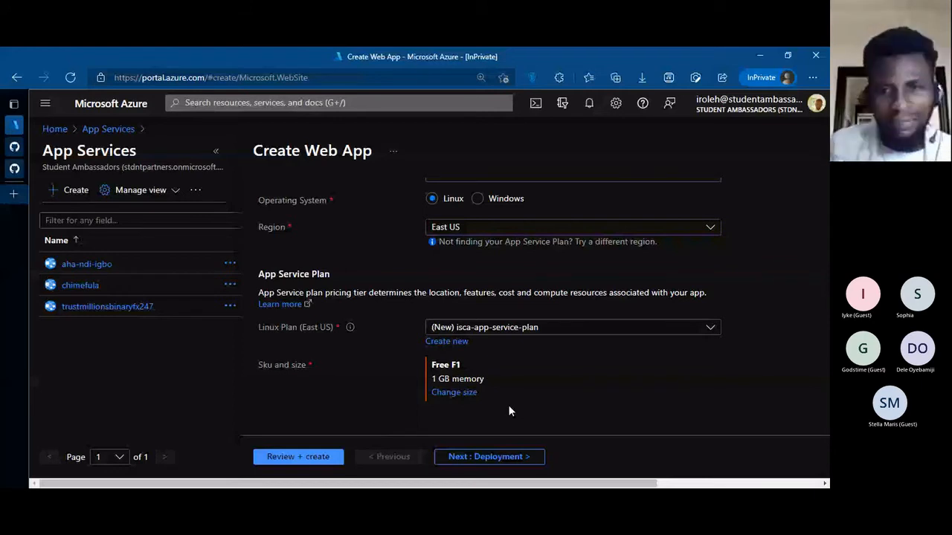
Skip past Deployment, enable Application Insights on Monitoring, then reach Review + create
{"action": "left_click", "coordinate": [489, 457]}
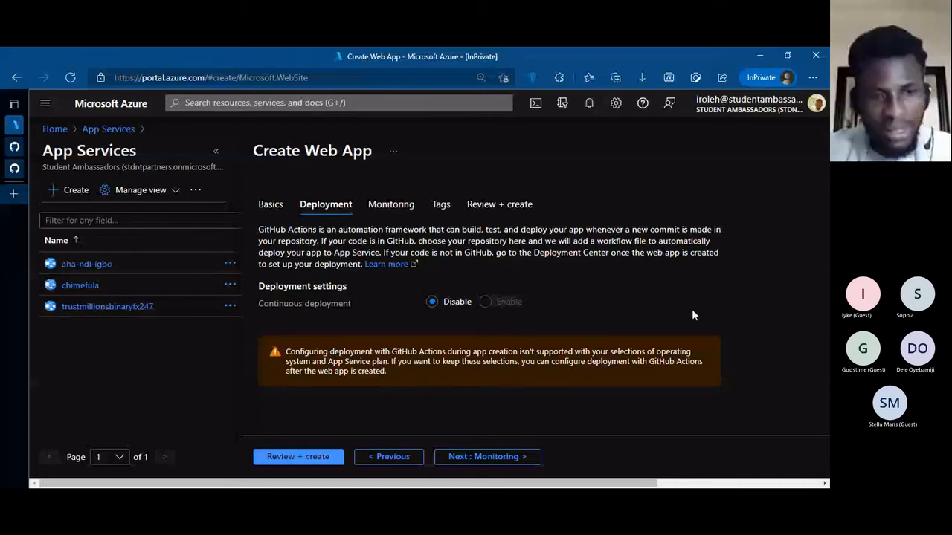
{"action": "left_click", "coordinate": [487, 457]}
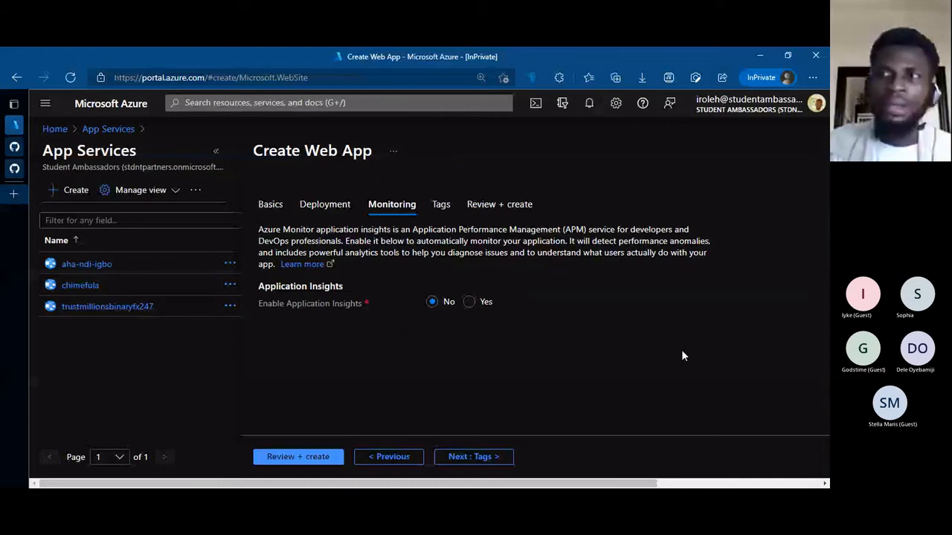
{"action": "left_click", "coordinate": [470, 302]}
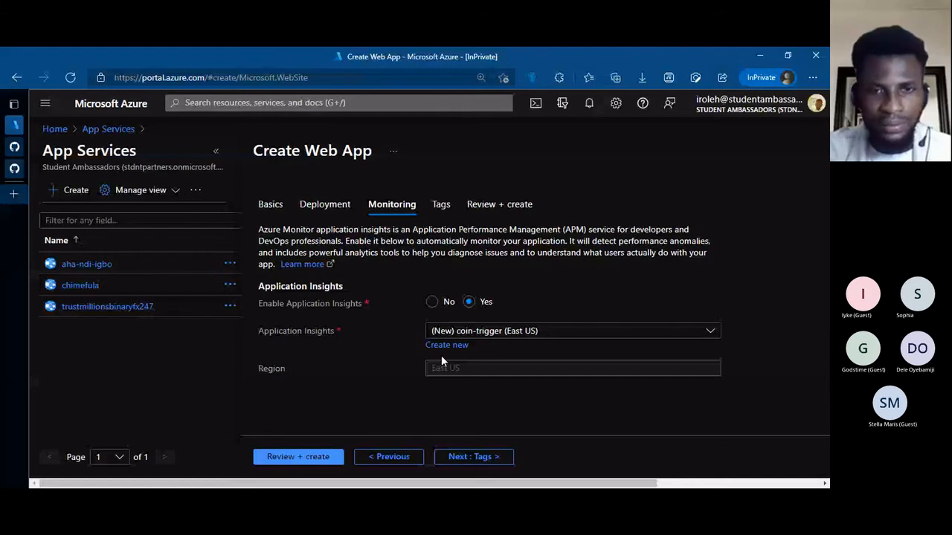
{"action": "left_click", "coordinate": [298, 458]}
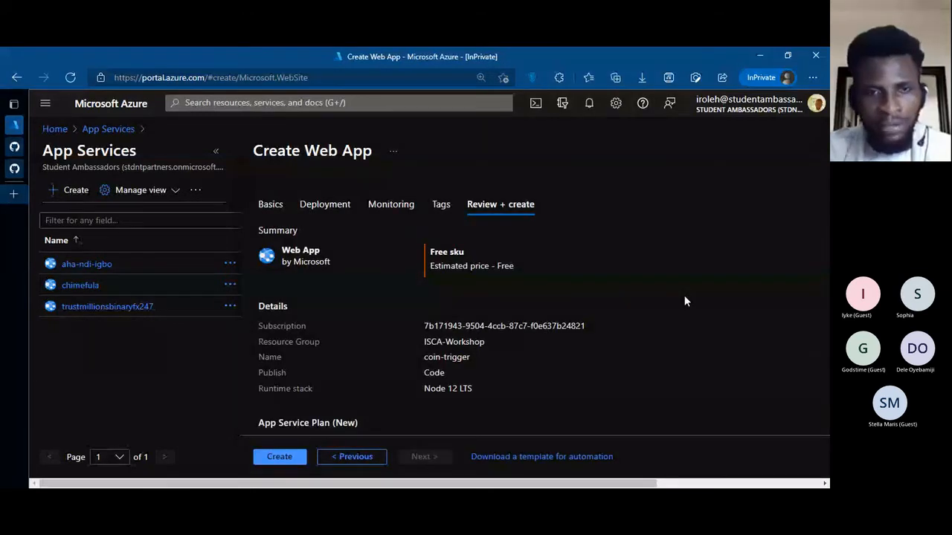
Create the coin-trigger web app and wait for its ISCA-Workshop deployment to complete
{"action": "scroll", "coordinate": [685, 301], "scroll_direction": "down", "scroll_amount": 3}
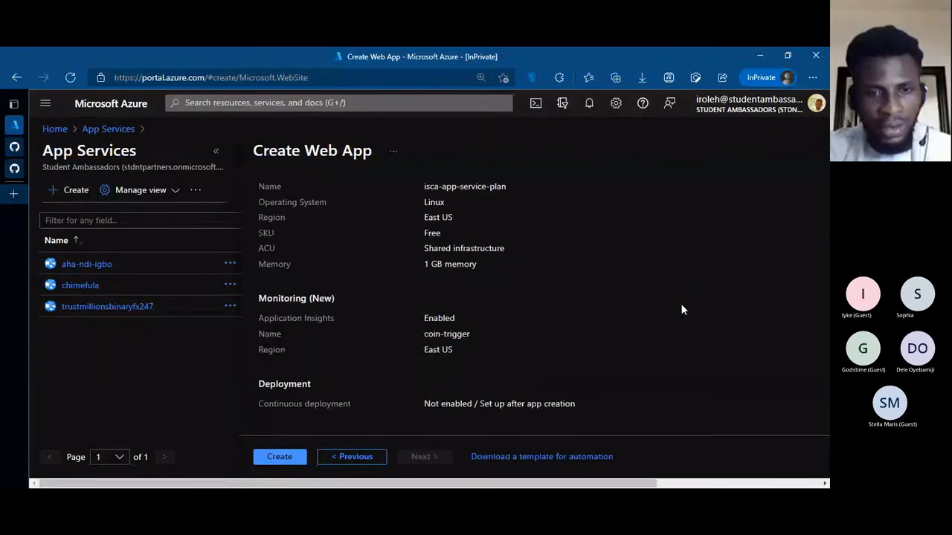
{"action": "left_click", "coordinate": [280, 456]}
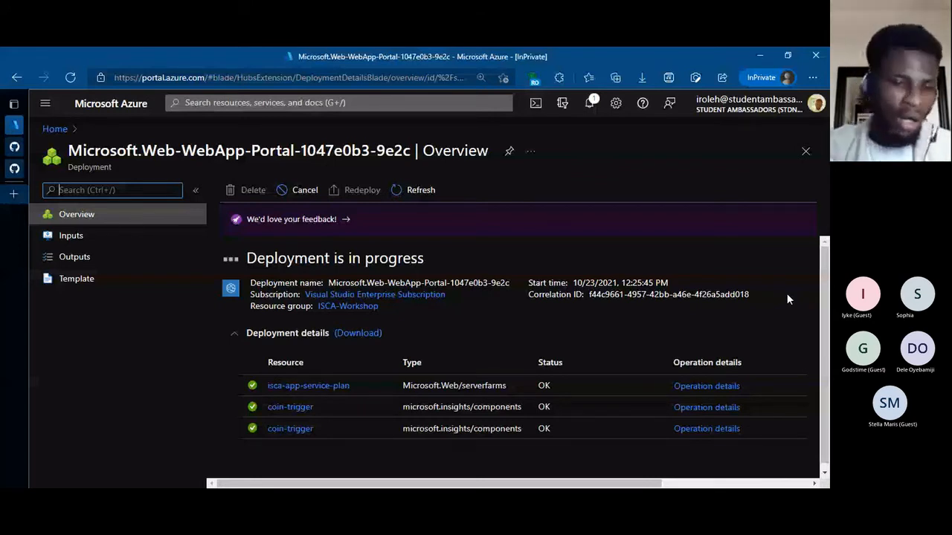
{"action": "scroll", "coordinate": [787, 294], "scroll_direction": "down", "scroll_amount": 1}
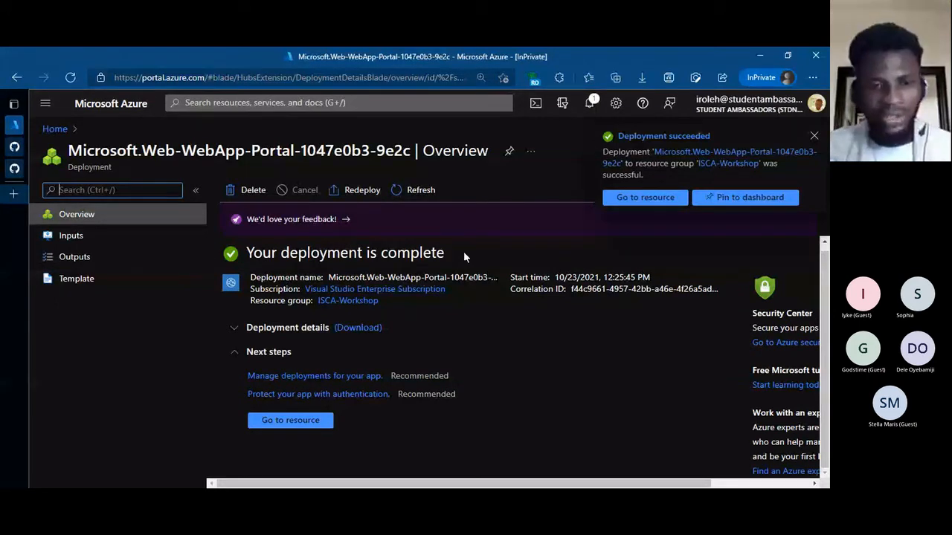
Go from the completed deployment to the coin-trigger app's Deployment Center
{"action": "left_click", "coordinate": [302, 424]}
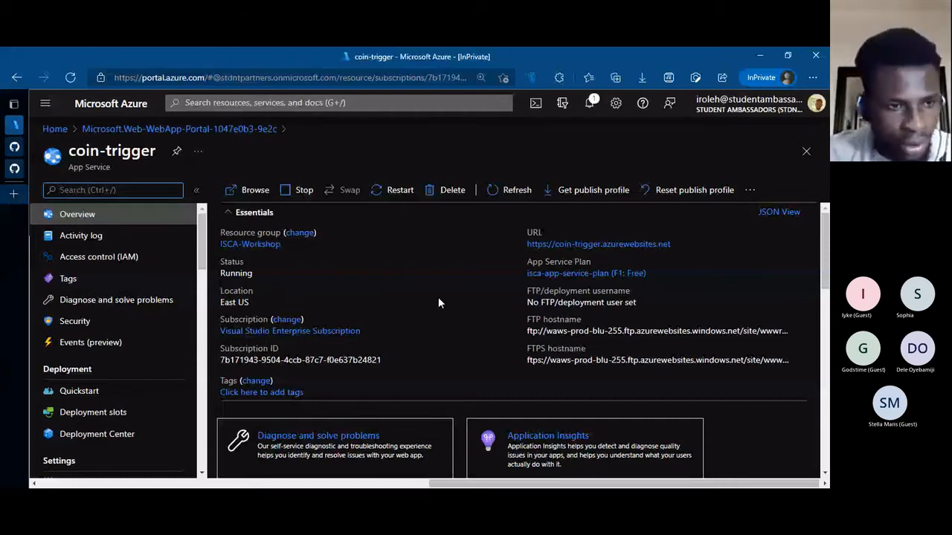
{"action": "scroll", "coordinate": [438, 304], "scroll_direction": "down", "scroll_amount": 1}
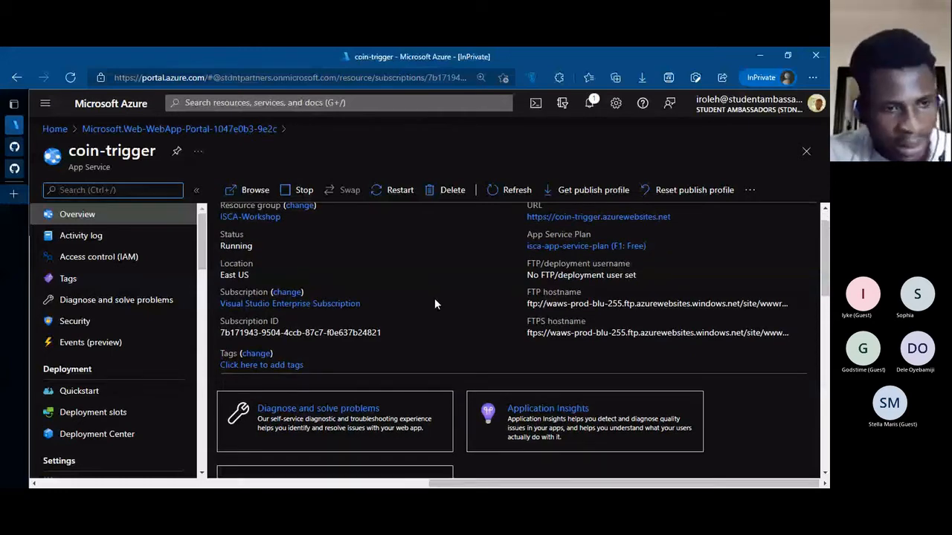
{"action": "scroll", "coordinate": [434, 298], "scroll_direction": "down", "scroll_amount": 1}
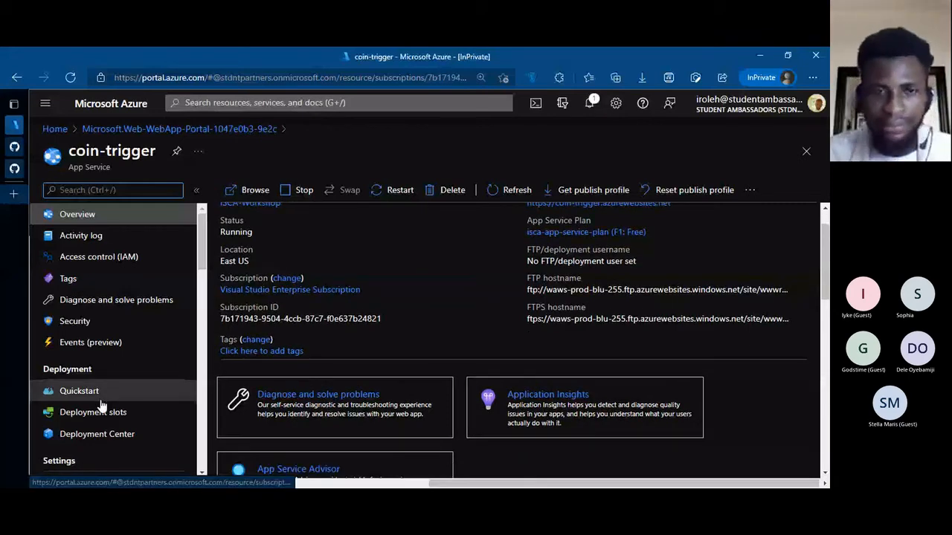
{"action": "left_click", "coordinate": [98, 434]}
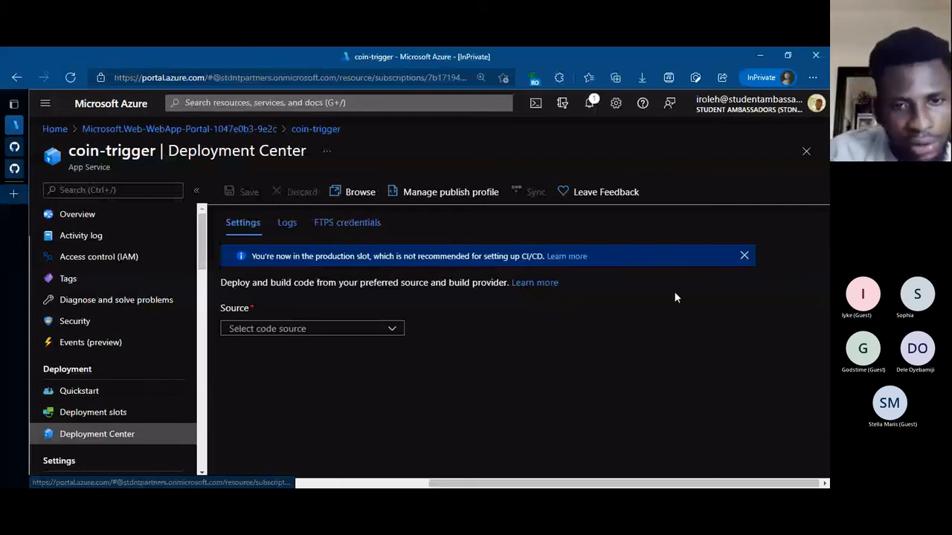
{"action": "left_click", "coordinate": [393, 328]}
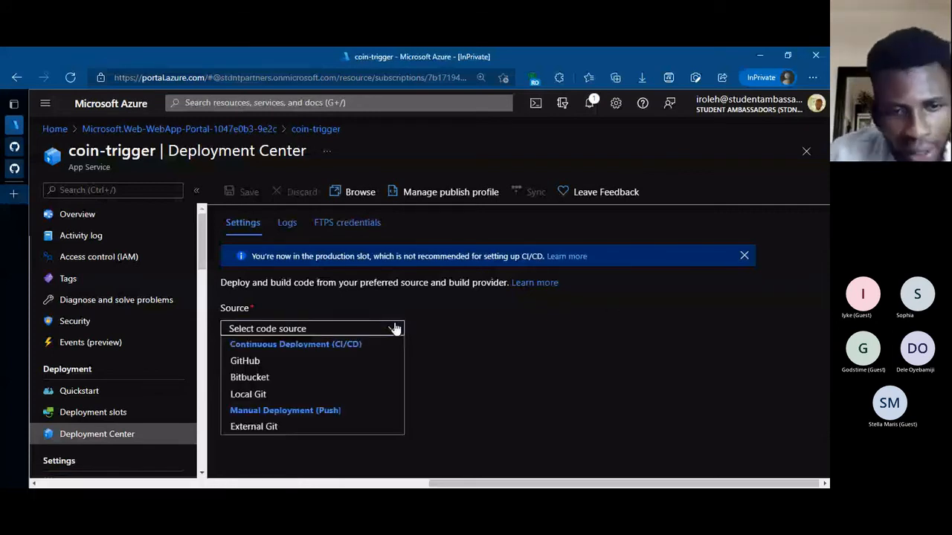
{"action": "left_click", "coordinate": [283, 364]}
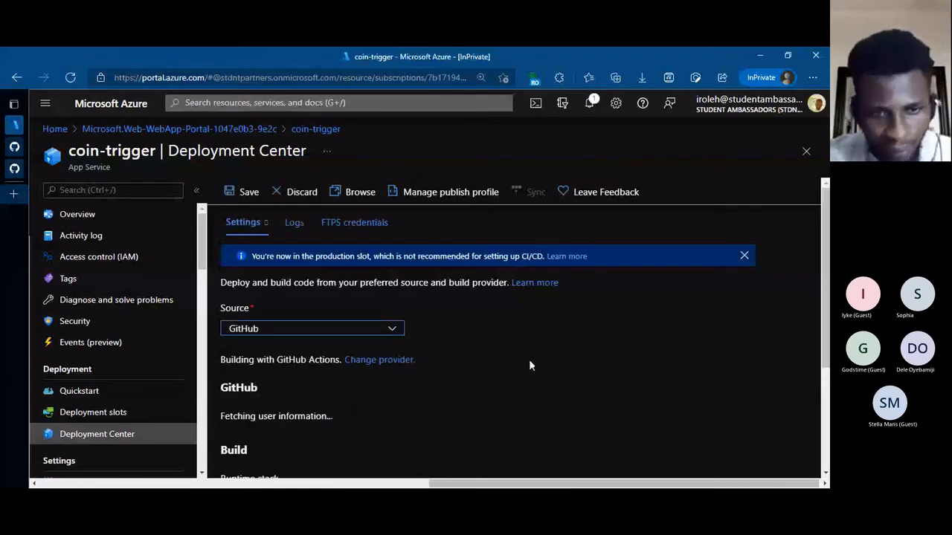
{"action": "scroll", "coordinate": [573, 335], "scroll_direction": "down", "scroll_amount": 2}
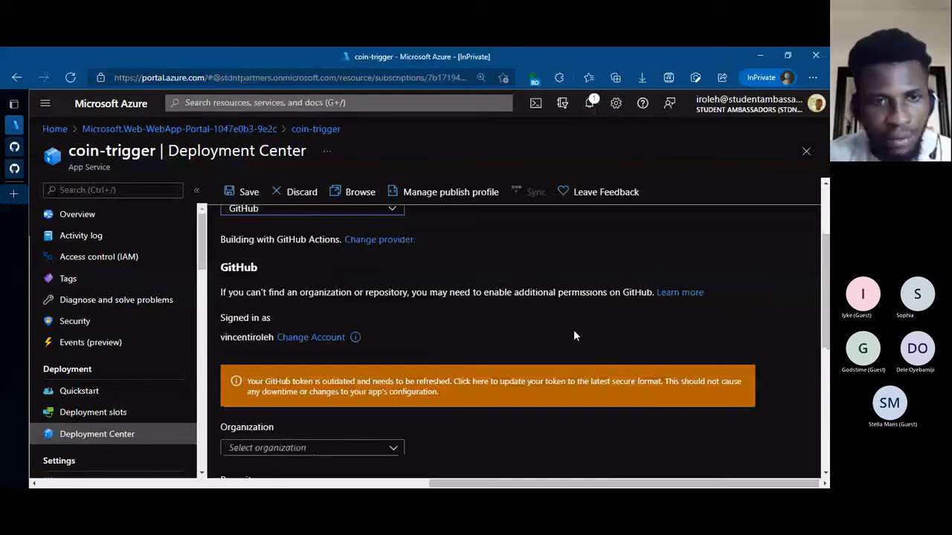
{"action": "scroll", "coordinate": [574, 334], "scroll_direction": "up", "scroll_amount": 1}
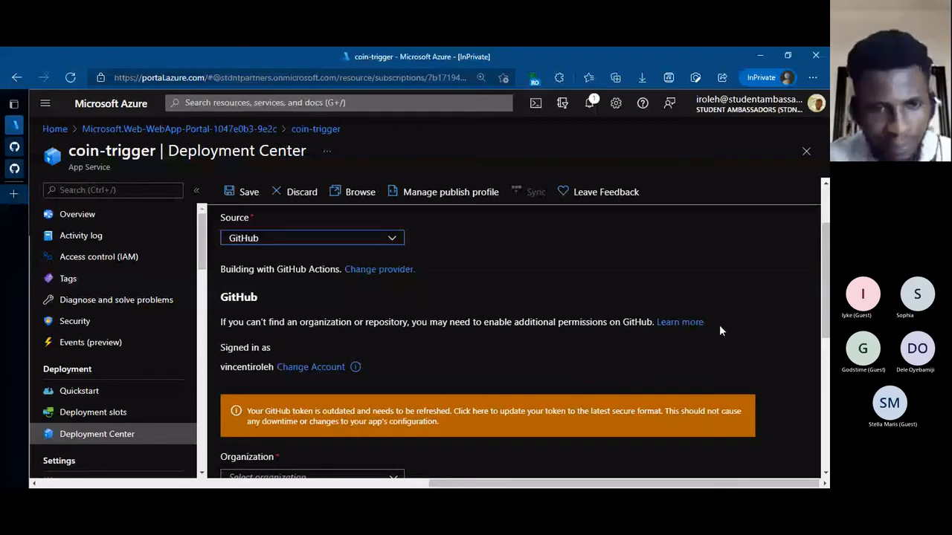
{"action": "scroll", "coordinate": [719, 331], "scroll_direction": "down", "scroll_amount": 1}
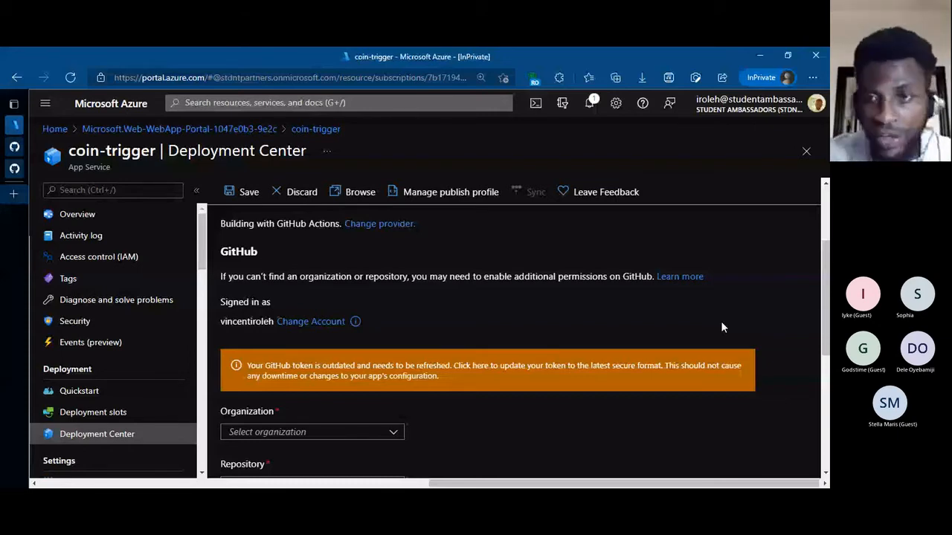
{"action": "left_click", "coordinate": [309, 322]}
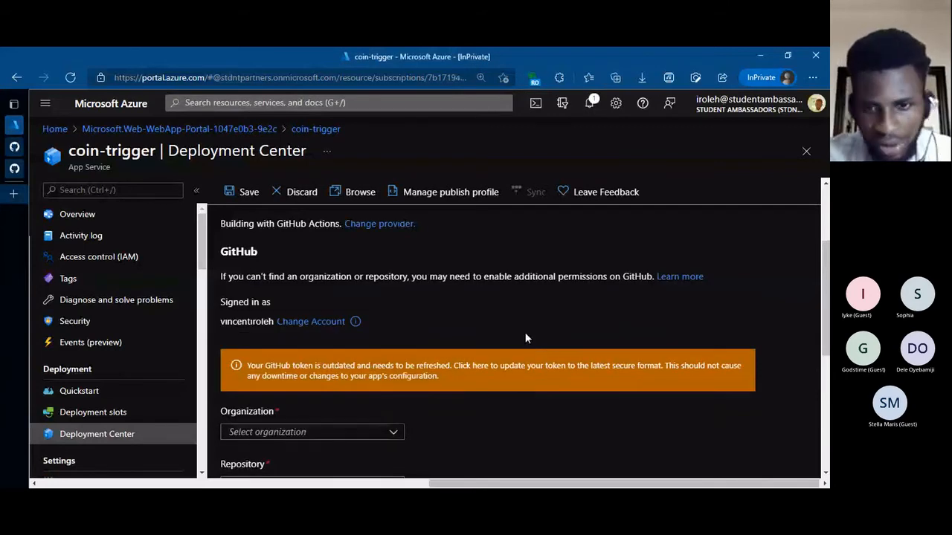
{"action": "scroll", "coordinate": [525, 328], "scroll_direction": "down", "scroll_amount": 2}
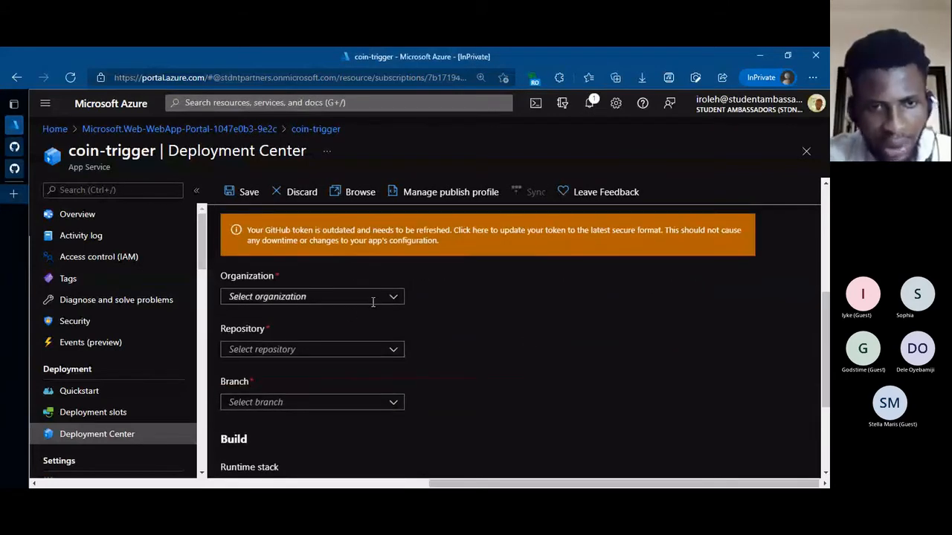
{"action": "scroll", "coordinate": [461, 307], "scroll_direction": "up", "scroll_amount": 2}
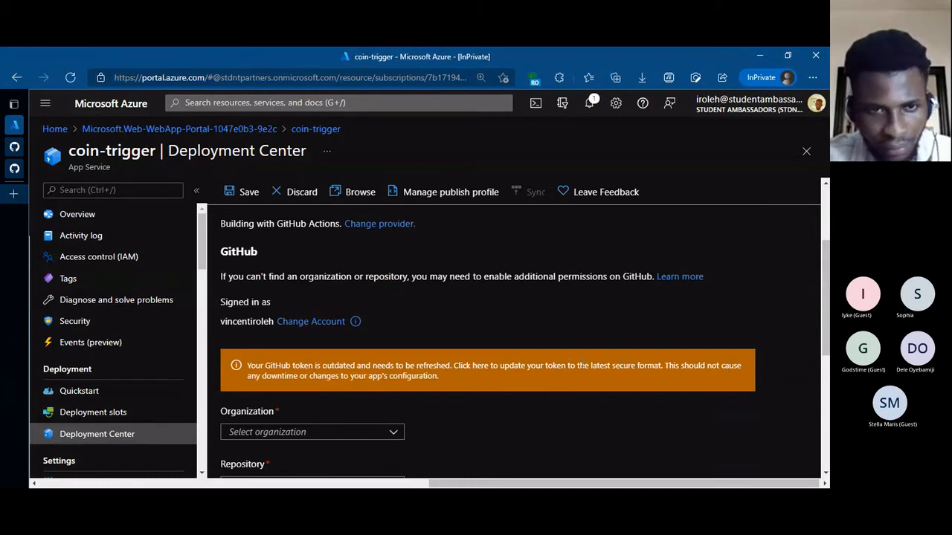
{"action": "scroll", "coordinate": [580, 366], "scroll_direction": "down", "scroll_amount": 1}
{"action": "scroll", "coordinate": [580, 366], "scroll_direction": "up", "scroll_amount": 3}
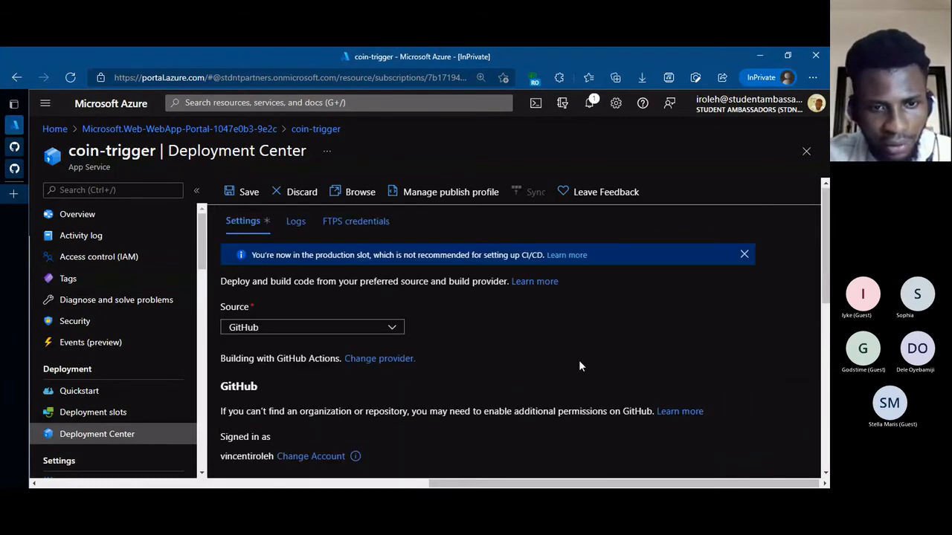
{"action": "scroll", "coordinate": [580, 366], "scroll_direction": "down", "scroll_amount": 2}
Set the GitHub organization to the personal account and the repository to coin-trigger
{"action": "left_click", "coordinate": [402, 387]}
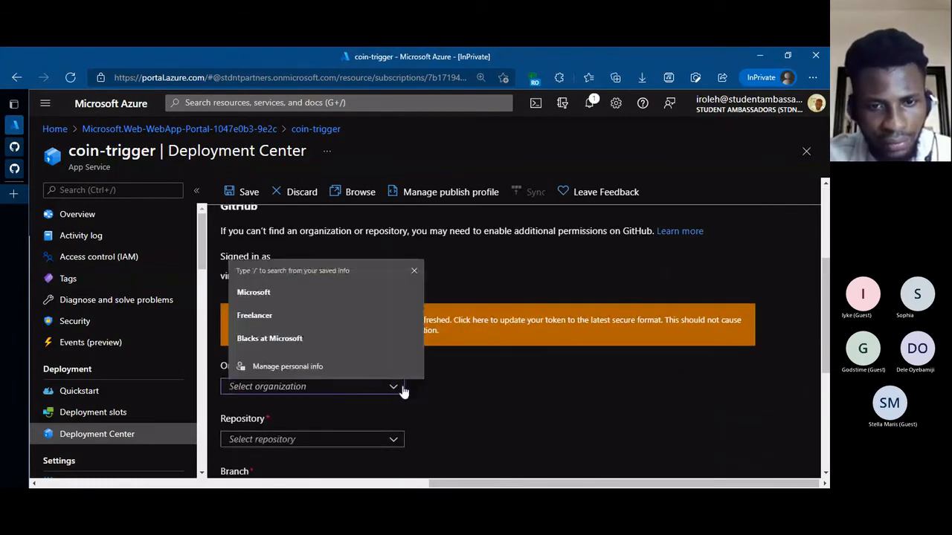
{"action": "left_click", "coordinate": [396, 390]}
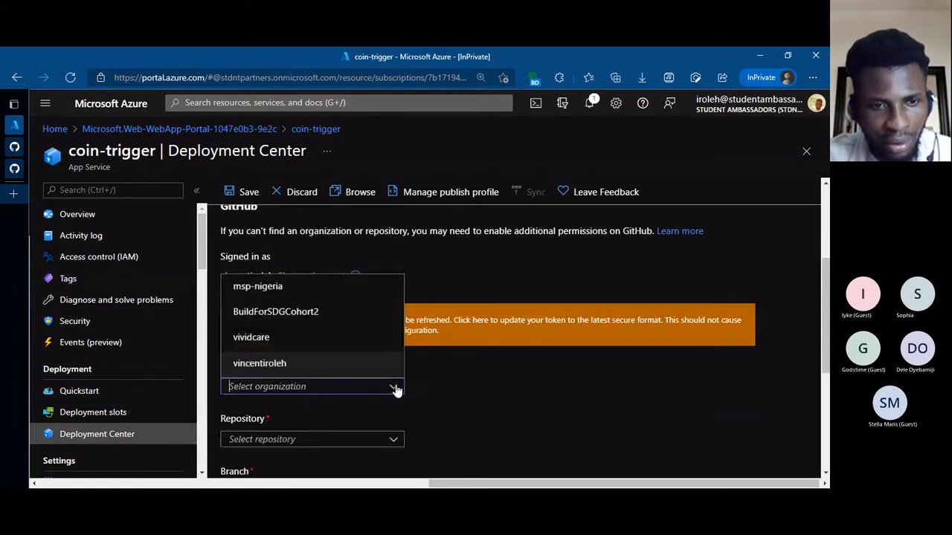
{"action": "left_click", "coordinate": [306, 362]}
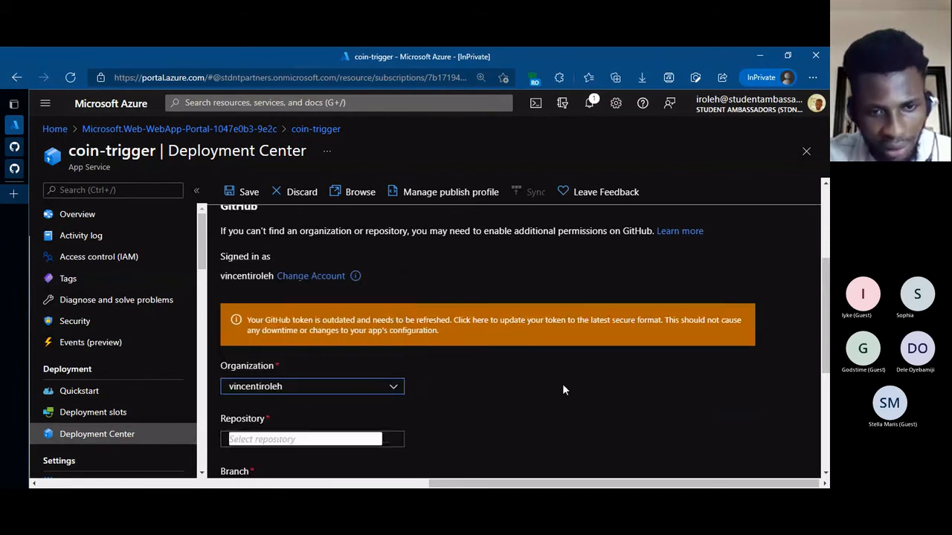
{"action": "scroll", "coordinate": [563, 386], "scroll_direction": "down", "scroll_amount": 2}
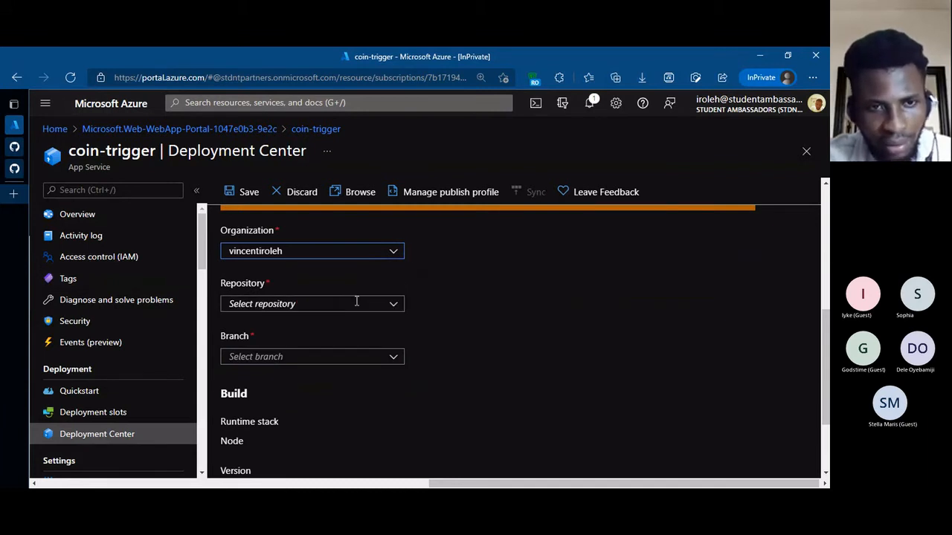
{"action": "left_click", "coordinate": [394, 304]}
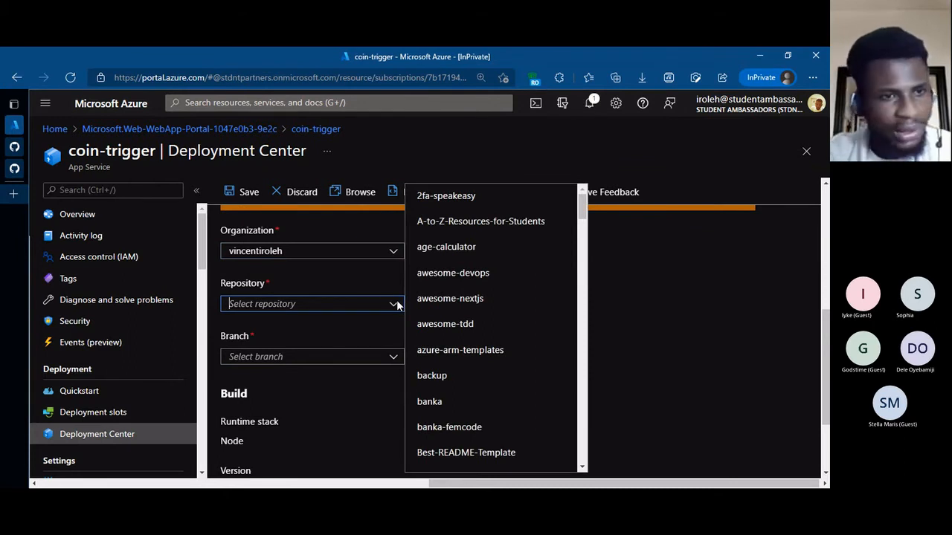
{"action": "type", "text": "coin-trigger"}
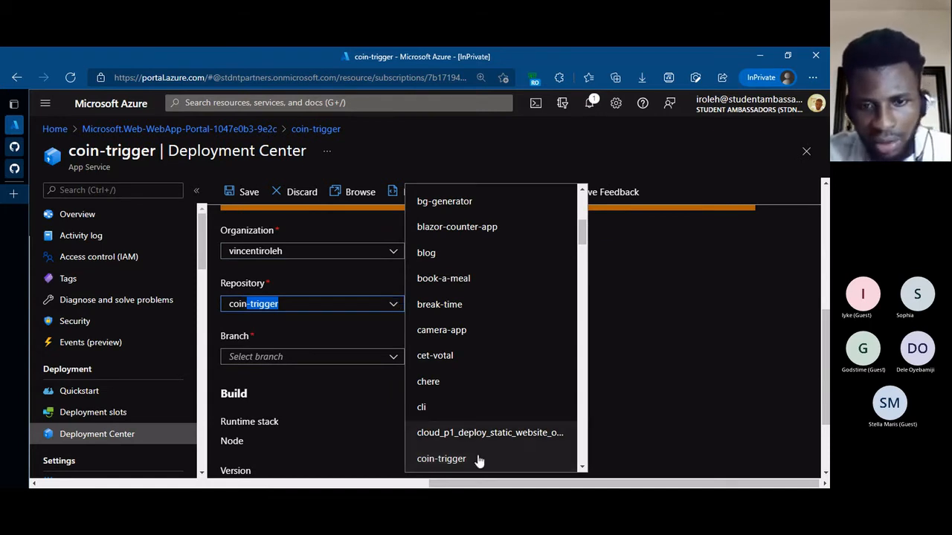
{"action": "scroll", "coordinate": [470, 464], "scroll_direction": "down", "scroll_amount": 1}
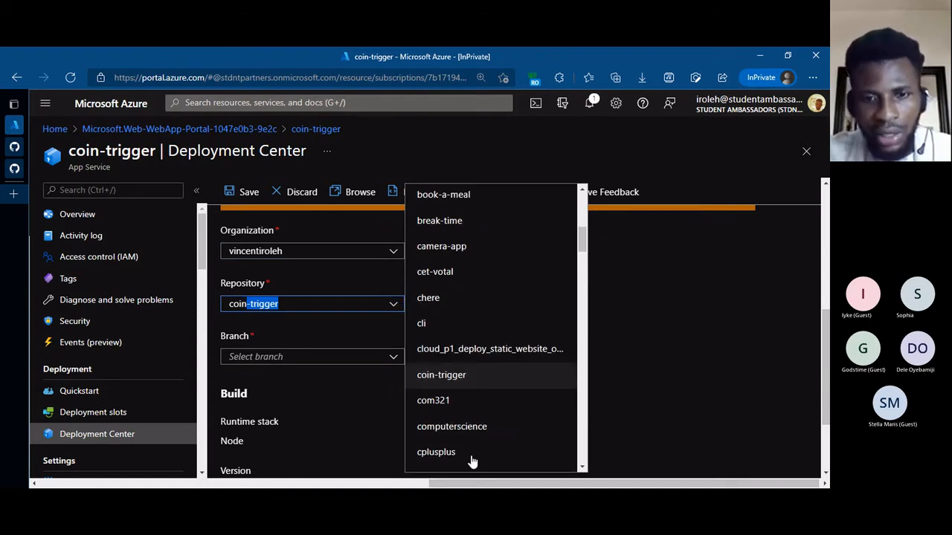
{"action": "left_click", "coordinate": [460, 379]}
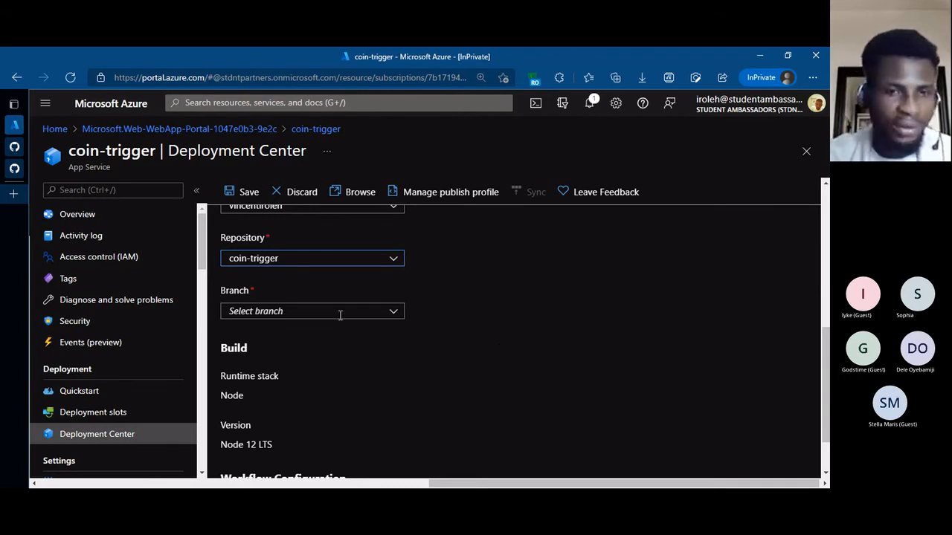
{"action": "mouse_move", "coordinate": [12, 172]}
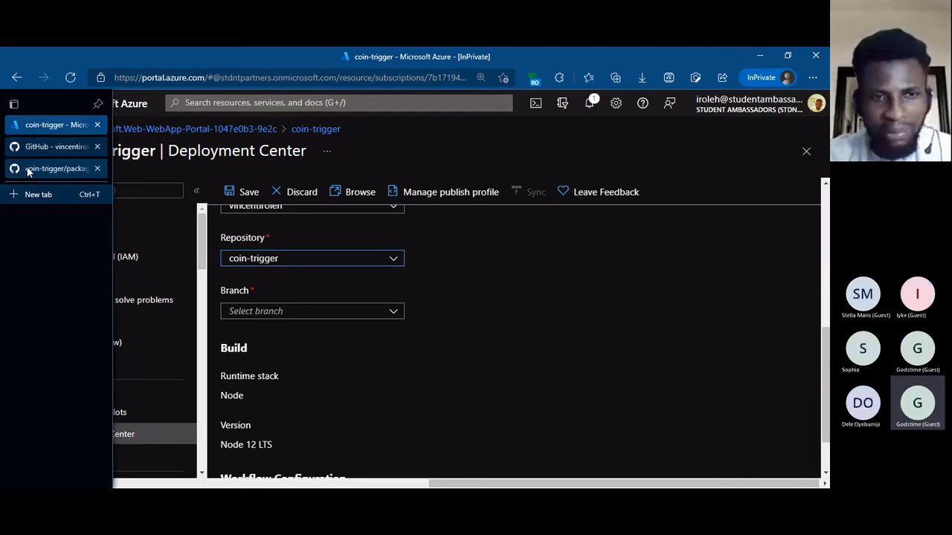
Open the coin-trigger repository home page in GitHub to check its branches
{"action": "left_click", "coordinate": [52, 169]}
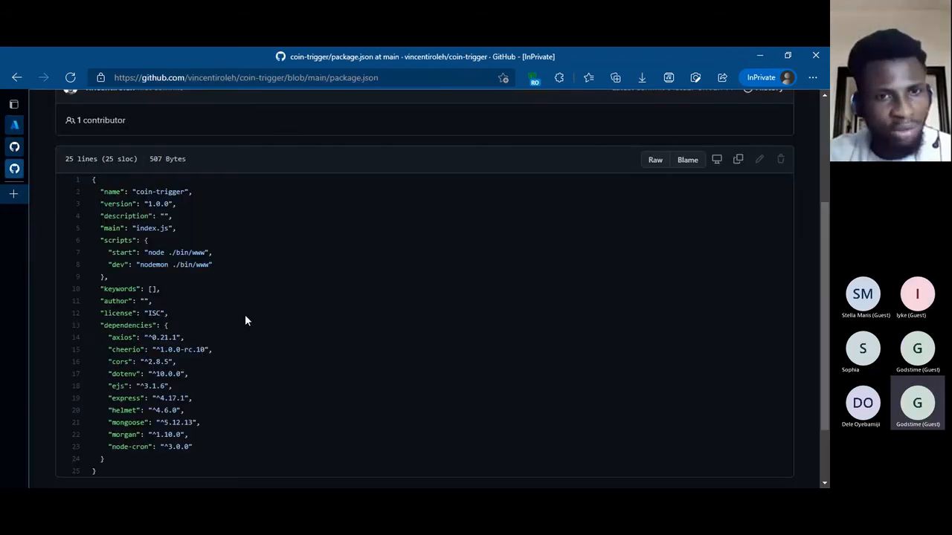
{"action": "scroll", "coordinate": [246, 321], "scroll_direction": "up", "scroll_amount": 3}
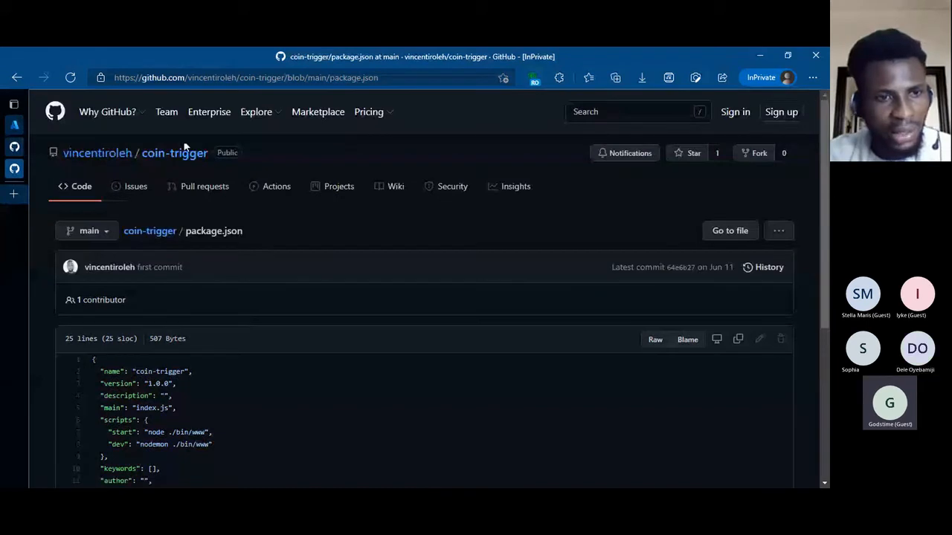
{"action": "left_click", "coordinate": [185, 153]}
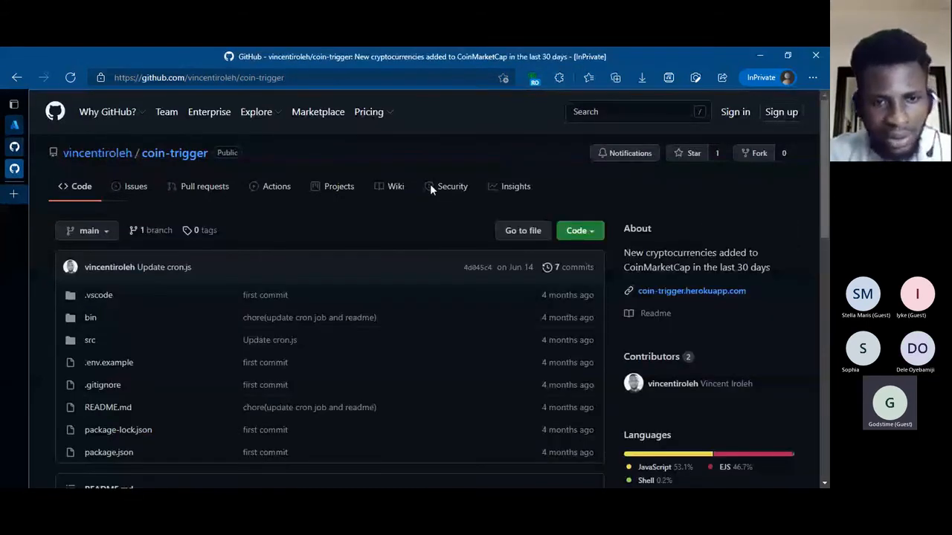
Back in Deployment Center, choose main as the deployment branch
{"action": "left_click", "coordinate": [14, 125]}
{"action": "left_click", "coordinate": [304, 312]}
{"action": "left_click", "coordinate": [301, 332]}
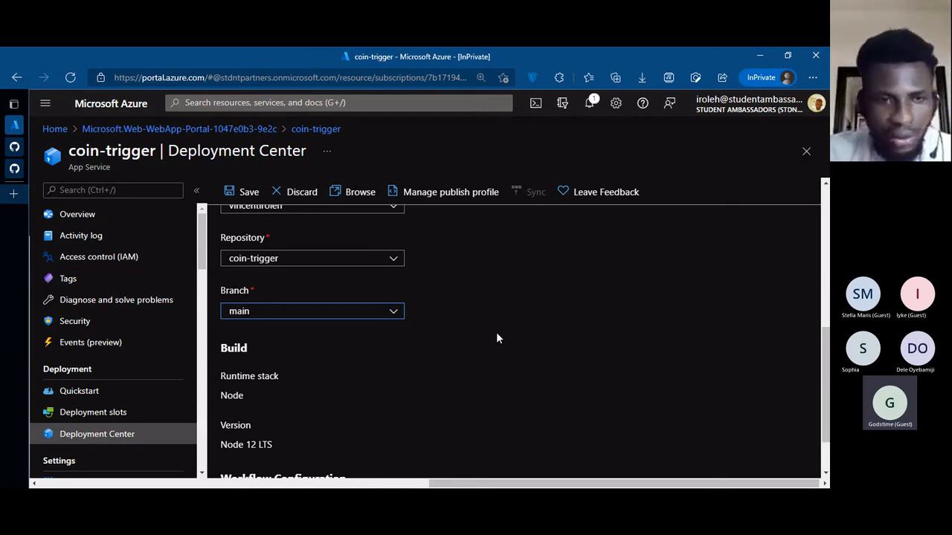
Scroll through the Node 12 LTS build and workflow configuration for the main-branch deployment
{"action": "scroll", "coordinate": [497, 338], "scroll_direction": "up", "scroll_amount": 1}
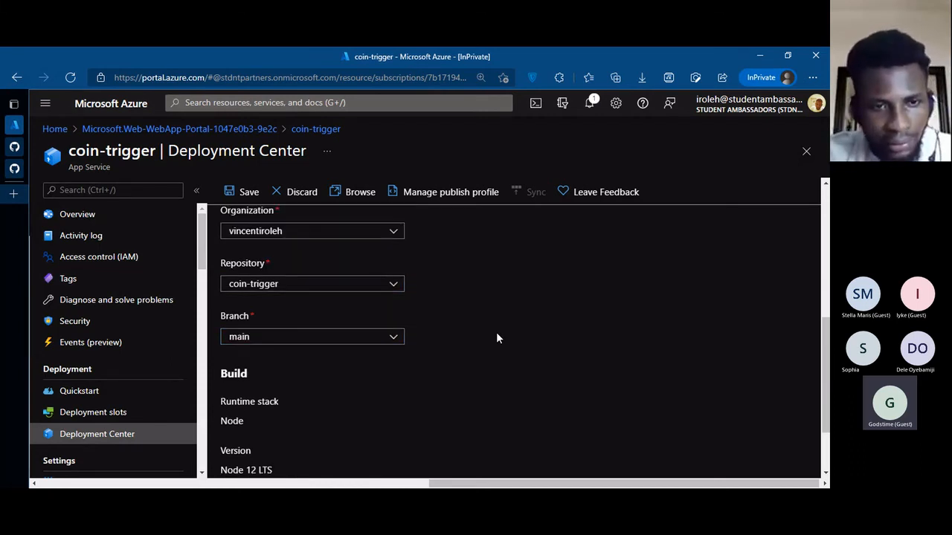
{"action": "scroll", "coordinate": [496, 332], "scroll_direction": "up", "scroll_amount": 5}
{"action": "scroll", "coordinate": [496, 331], "scroll_direction": "down", "scroll_amount": 6}
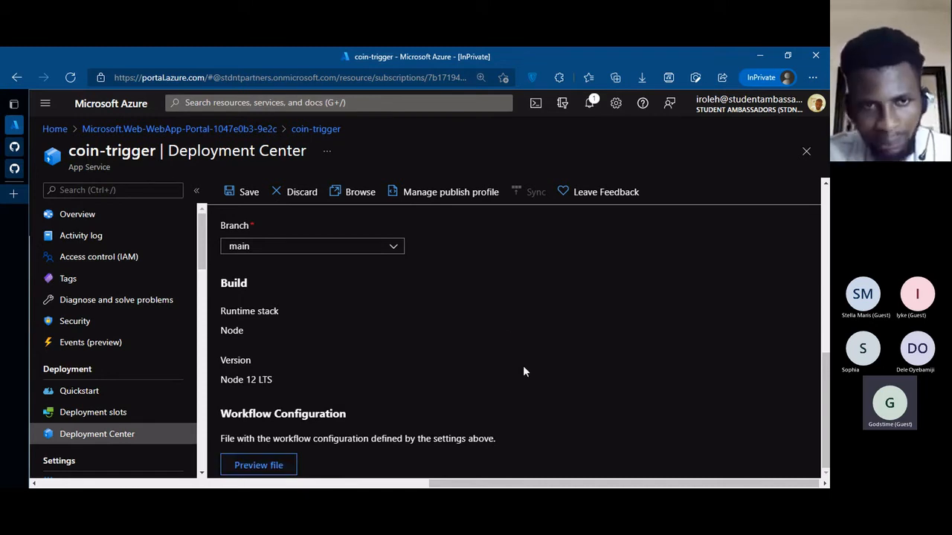
{"action": "scroll", "coordinate": [524, 371], "scroll_direction": "up", "scroll_amount": 3}
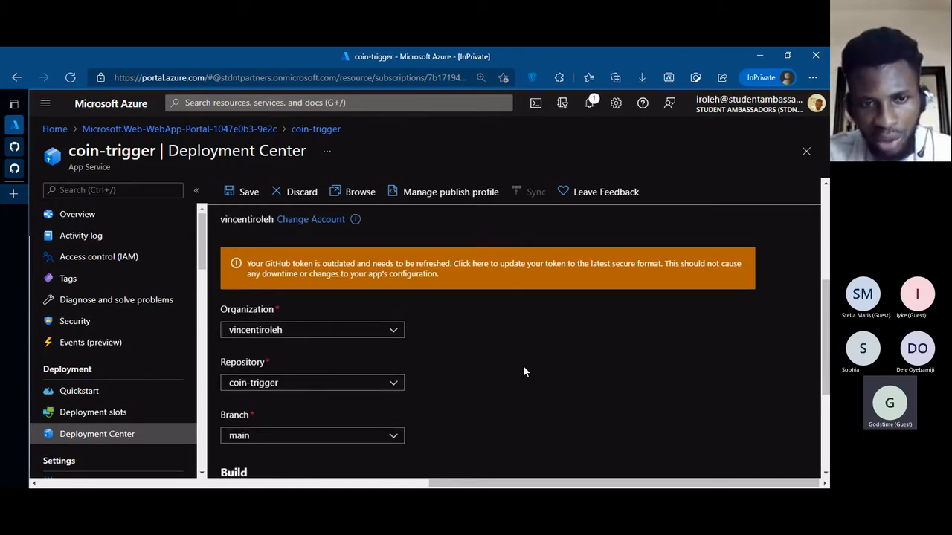
{"action": "scroll", "coordinate": [523, 365], "scroll_direction": "up", "scroll_amount": 3}
{"action": "scroll", "coordinate": [522, 365], "scroll_direction": "down", "scroll_amount": 2}
{"action": "scroll", "coordinate": [523, 371], "scroll_direction": "down", "scroll_amount": 1}
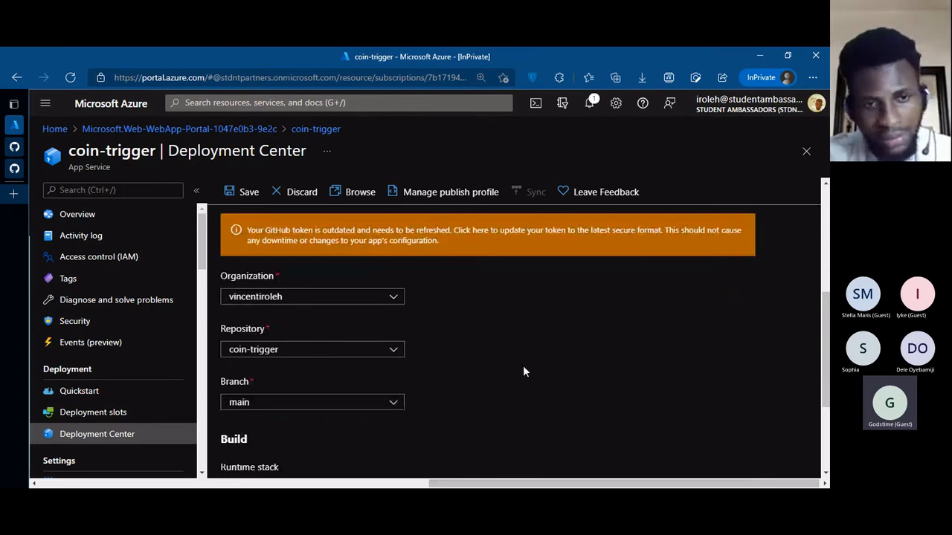
{"action": "scroll", "coordinate": [523, 371], "scroll_direction": "down", "scroll_amount": 1}
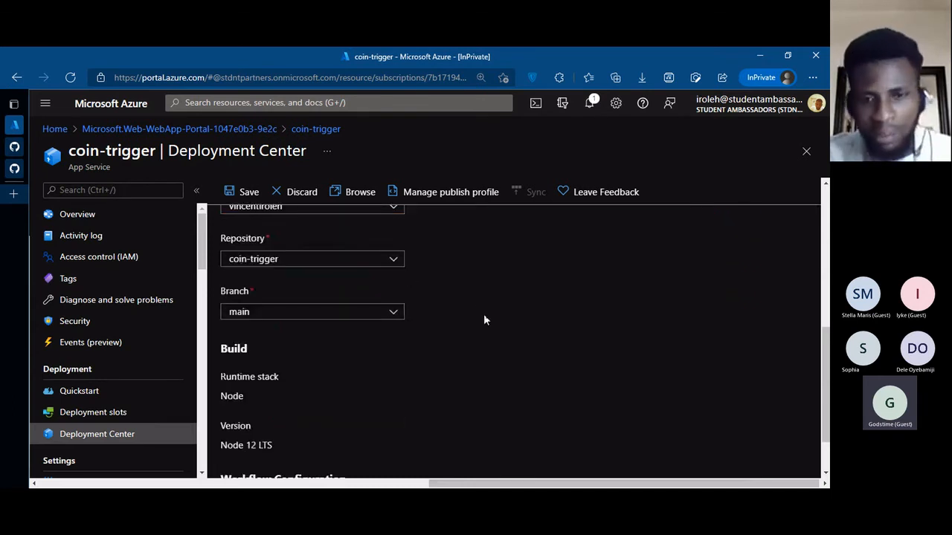
{"action": "scroll", "coordinate": [423, 326], "scroll_direction": "down", "scroll_amount": 1}
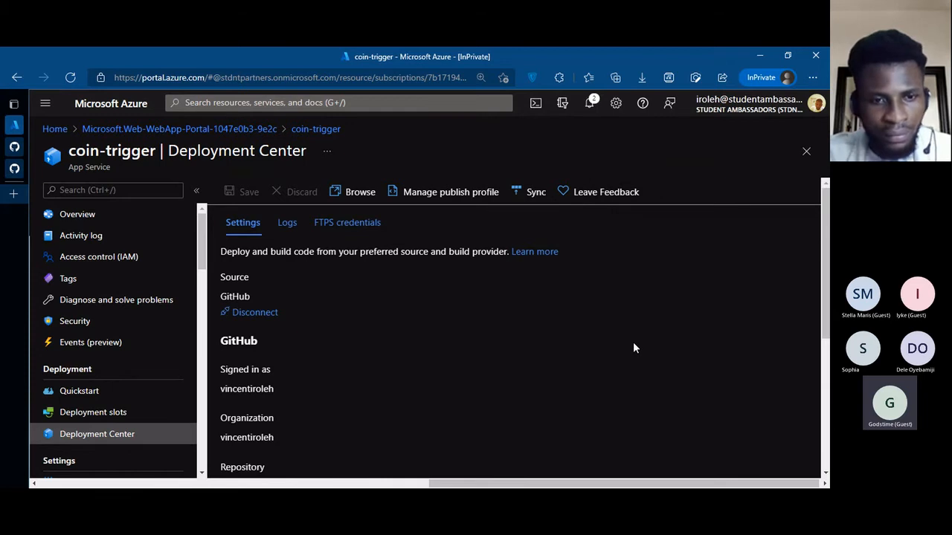
Look over the saved Deployment Center settings, then open coin-trigger's Deployment slots page
{"action": "scroll", "coordinate": [633, 346], "scroll_direction": "down", "scroll_amount": 4}
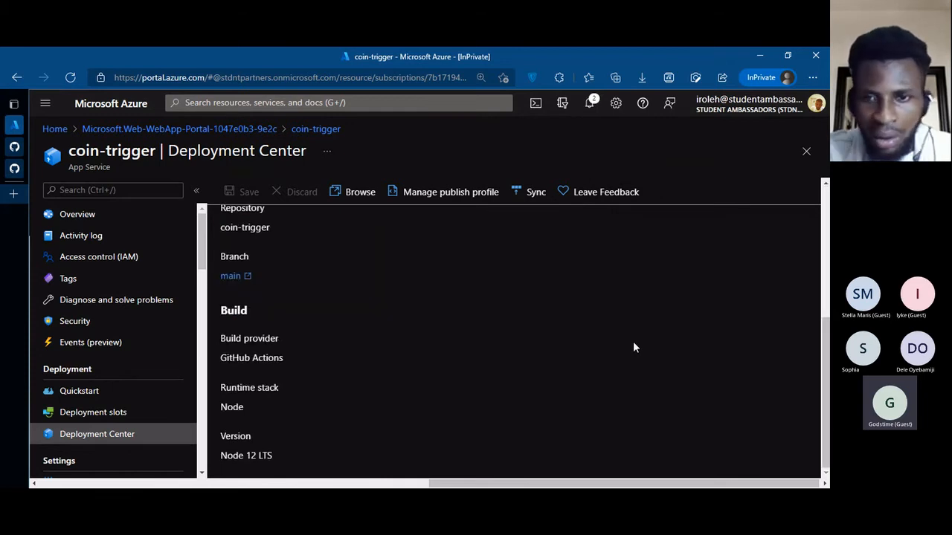
{"action": "scroll", "coordinate": [633, 346], "scroll_direction": "up", "scroll_amount": 4}
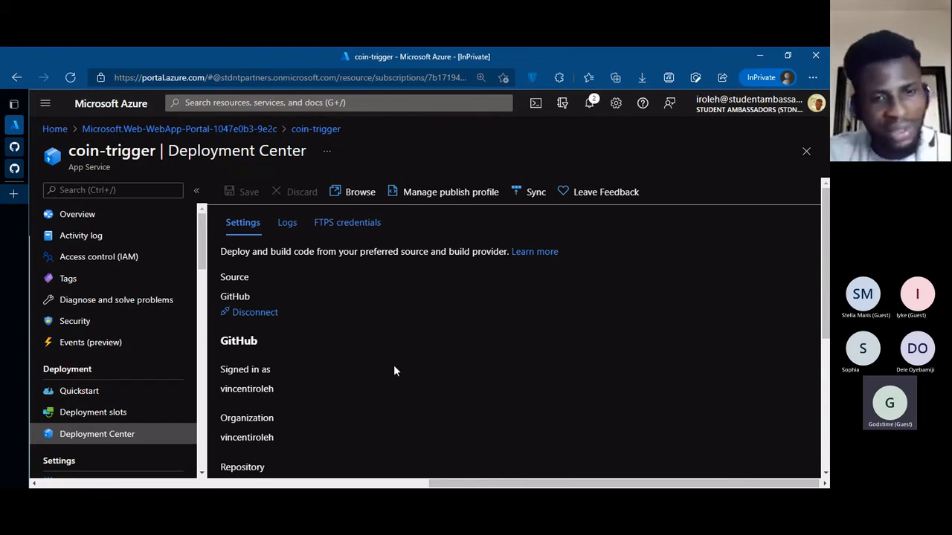
{"action": "scroll", "coordinate": [395, 369], "scroll_direction": "down", "scroll_amount": 4}
{"action": "scroll", "coordinate": [397, 369], "scroll_direction": "up", "scroll_amount": 4}
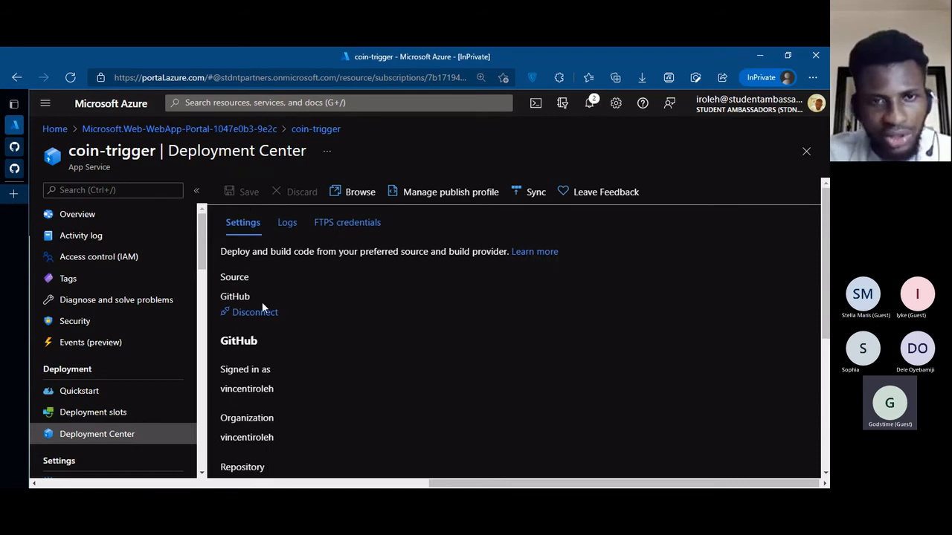
{"action": "left_click", "coordinate": [84, 415]}
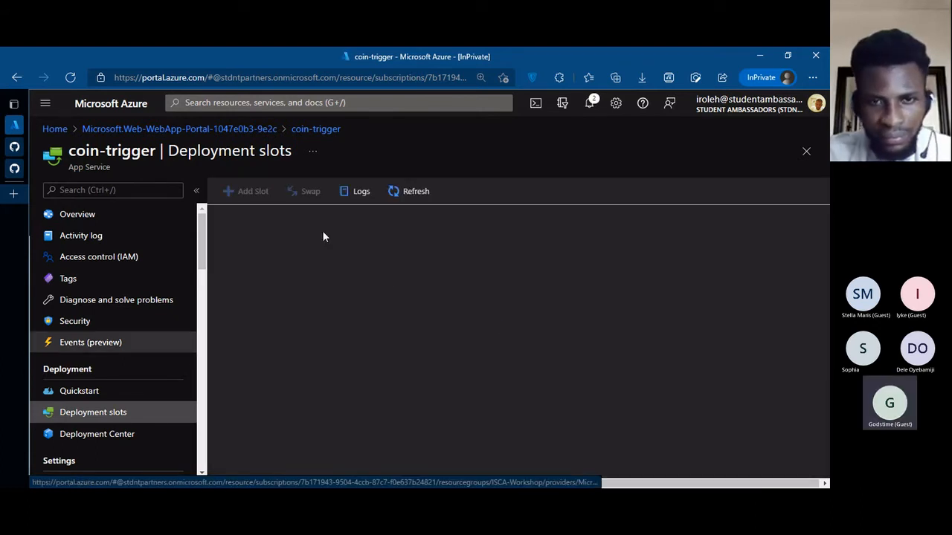
Open coin-trigger's Deployment Center and zoom the browser page out to fit more
{"action": "left_click", "coordinate": [83, 393]}
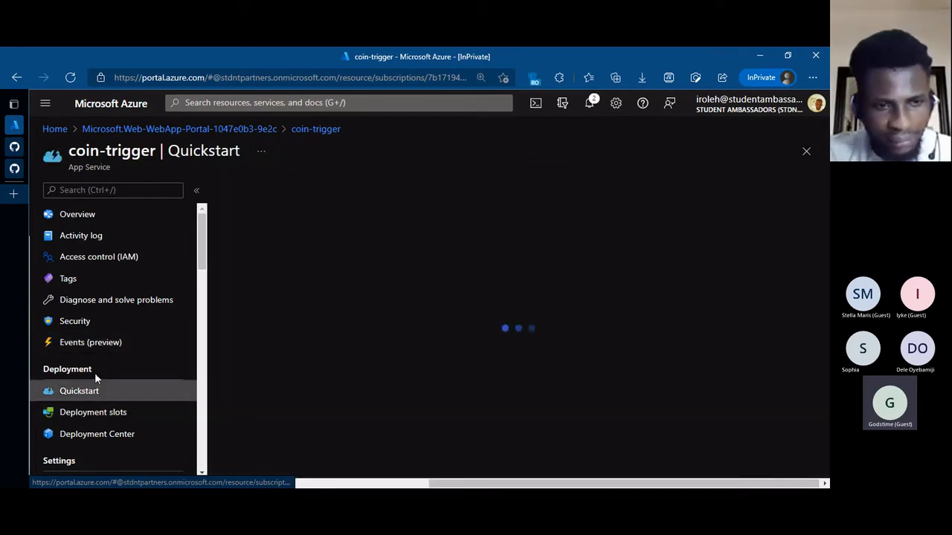
{"action": "scroll", "coordinate": [95, 376], "scroll_direction": "down", "scroll_amount": 1}
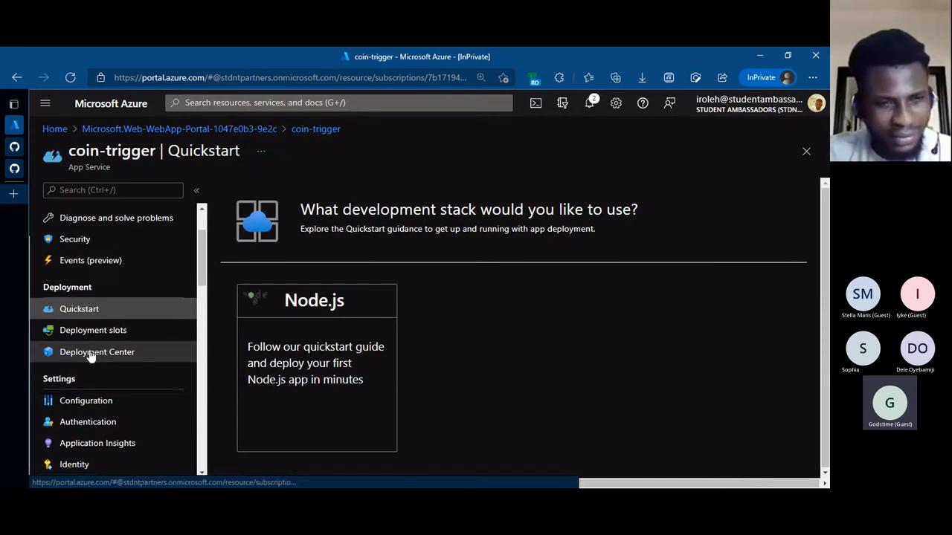
{"action": "left_click", "coordinate": [91, 355]}
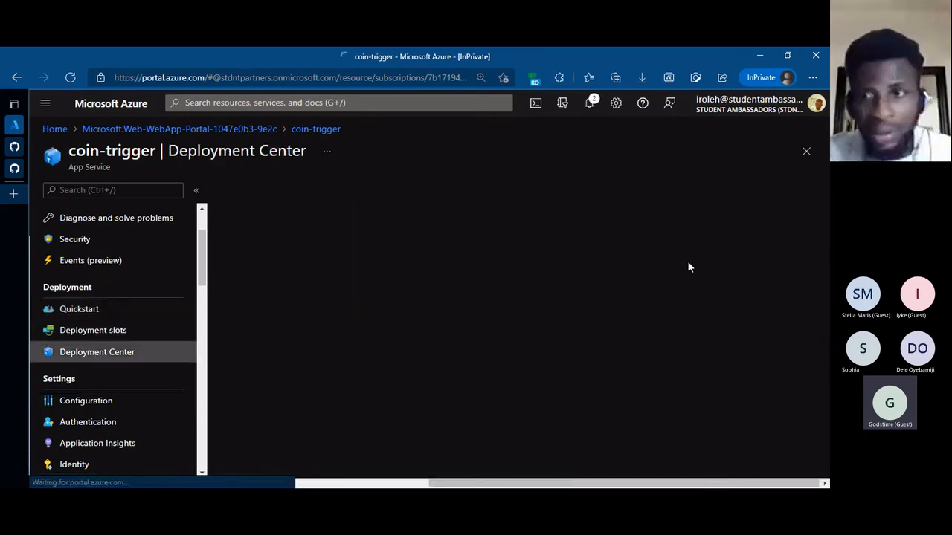
{"action": "left_click", "coordinate": [812, 78]}
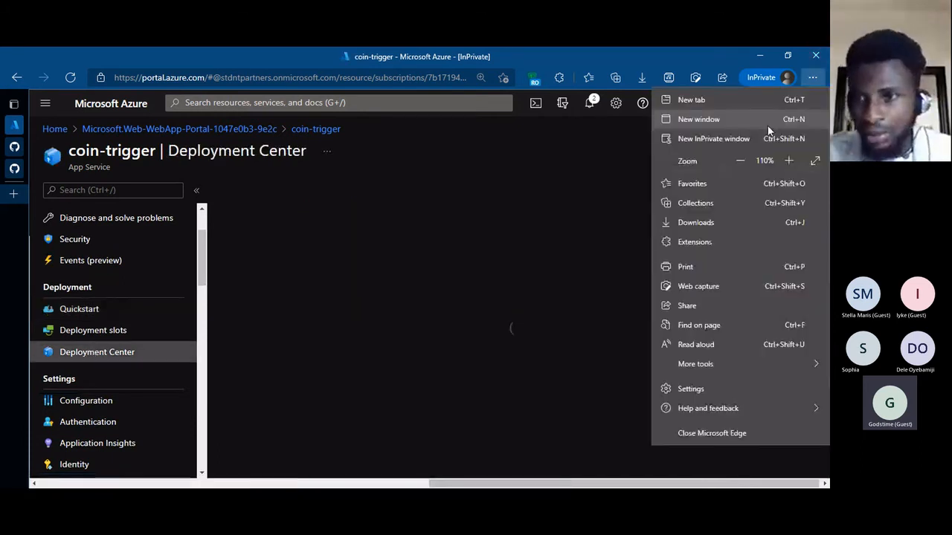
{"action": "left_click", "coordinate": [741, 160]}
{"action": "left_click", "coordinate": [457, 292]}
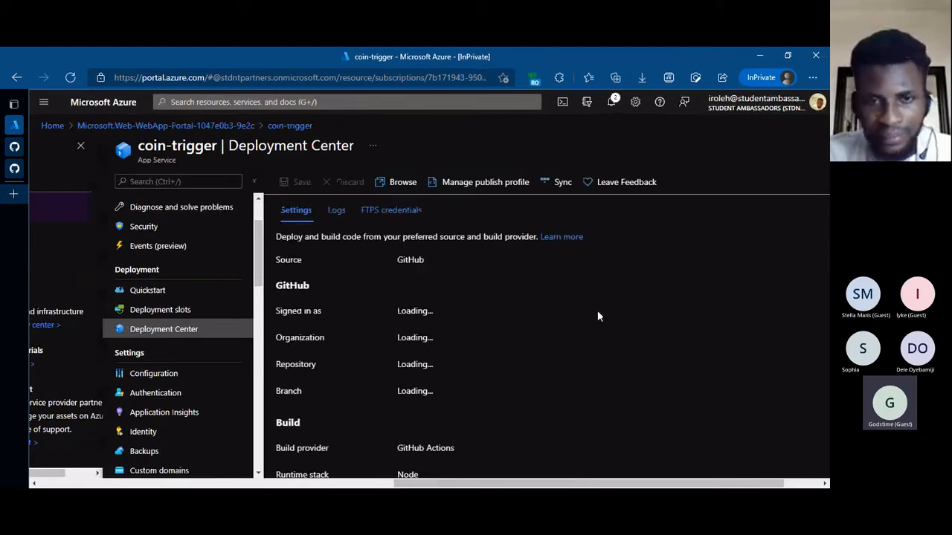
Review the GitHub source settings, return to Overview, and open a new private tab
{"action": "scroll", "coordinate": [595, 310], "scroll_direction": "down", "scroll_amount": 1}
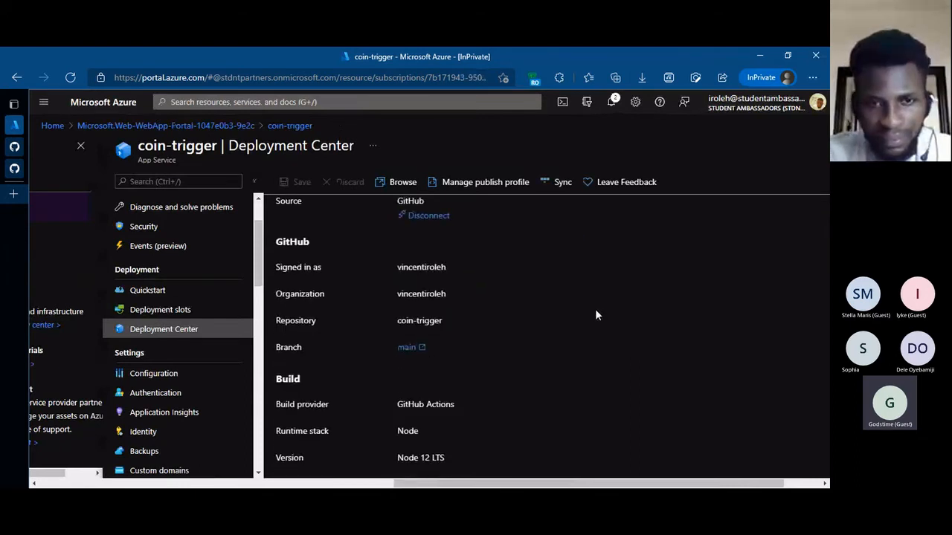
{"action": "scroll", "coordinate": [594, 309], "scroll_direction": "up", "scroll_amount": 1}
{"action": "scroll", "coordinate": [595, 309], "scroll_direction": "down", "scroll_amount": 1}
{"action": "scroll", "coordinate": [595, 314], "scroll_direction": "up", "scroll_amount": 1}
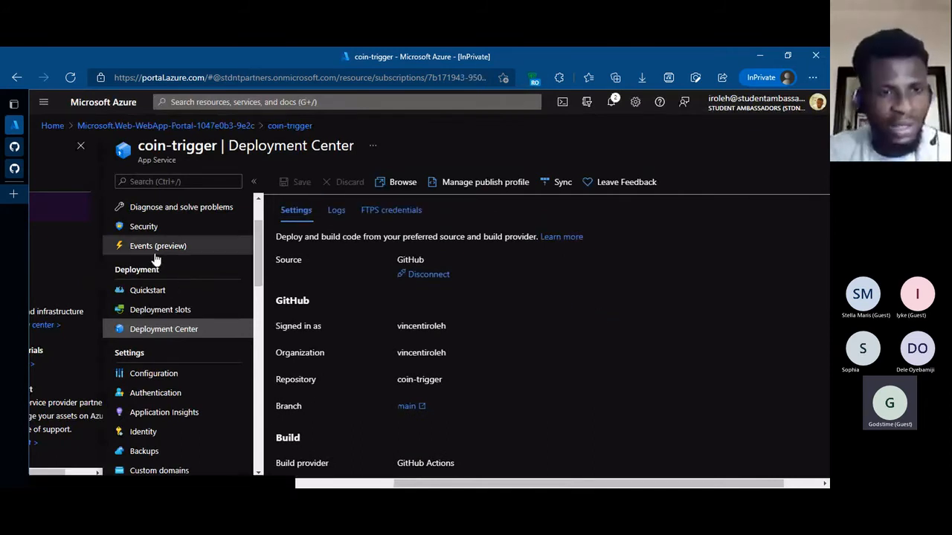
{"action": "scroll", "coordinate": [201, 253], "scroll_direction": "up", "scroll_amount": 2}
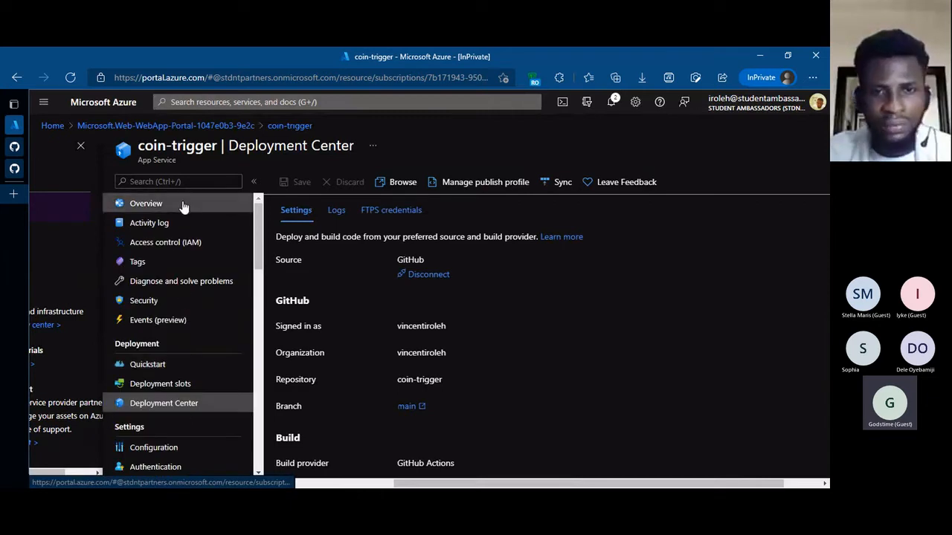
{"action": "left_click", "coordinate": [213, 203]}
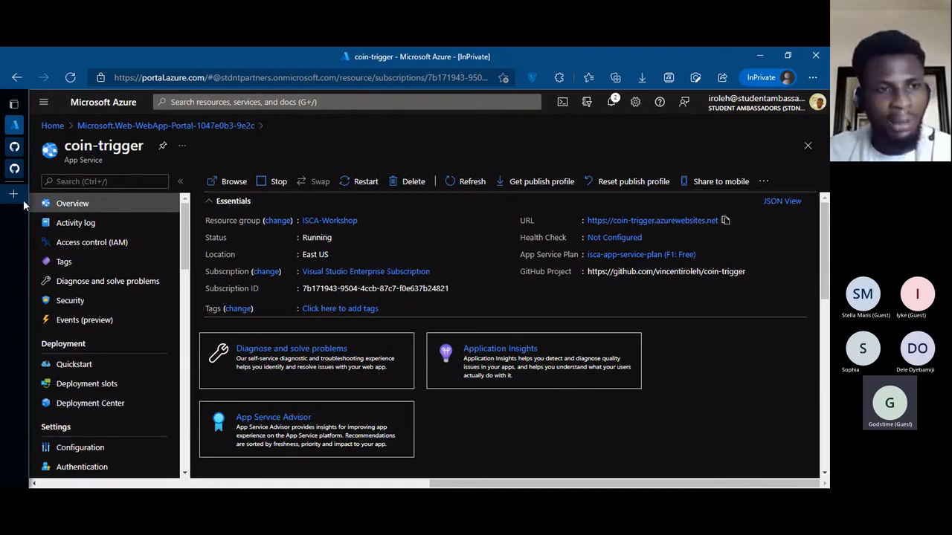
{"action": "key", "text": "ctrl+t"}
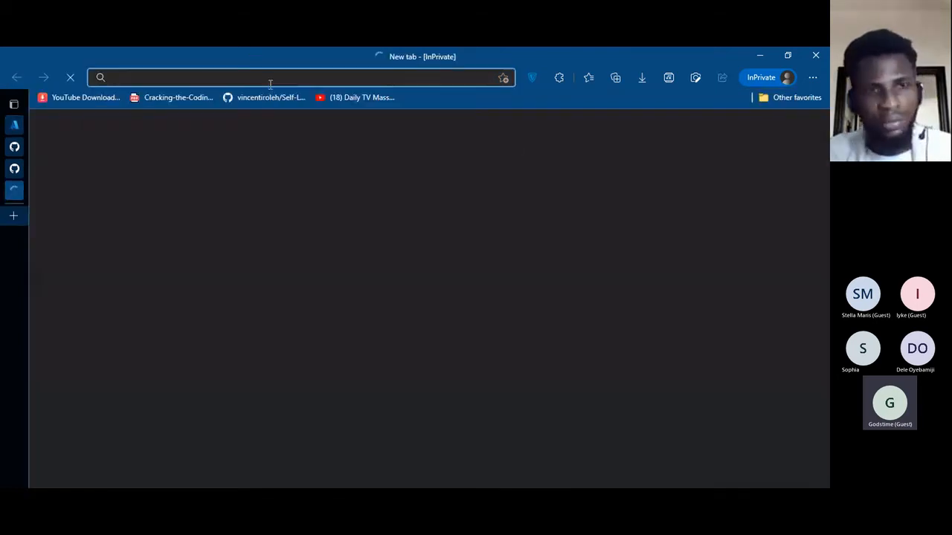
{"action": "type", "text": "https://coin-trigger.azurewebsites.net"}
{"action": "key", "text": "Return"}
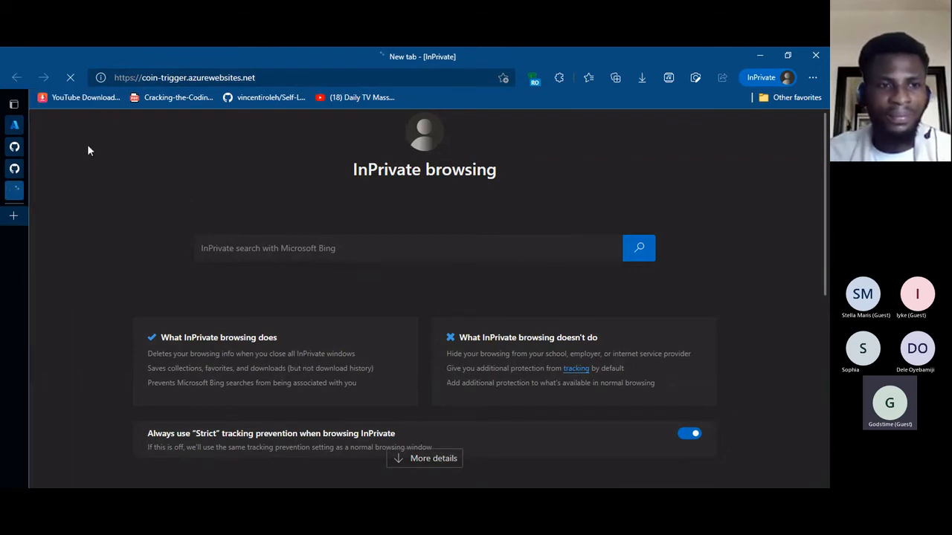
{"action": "mouse_move", "coordinate": [24, 169]}
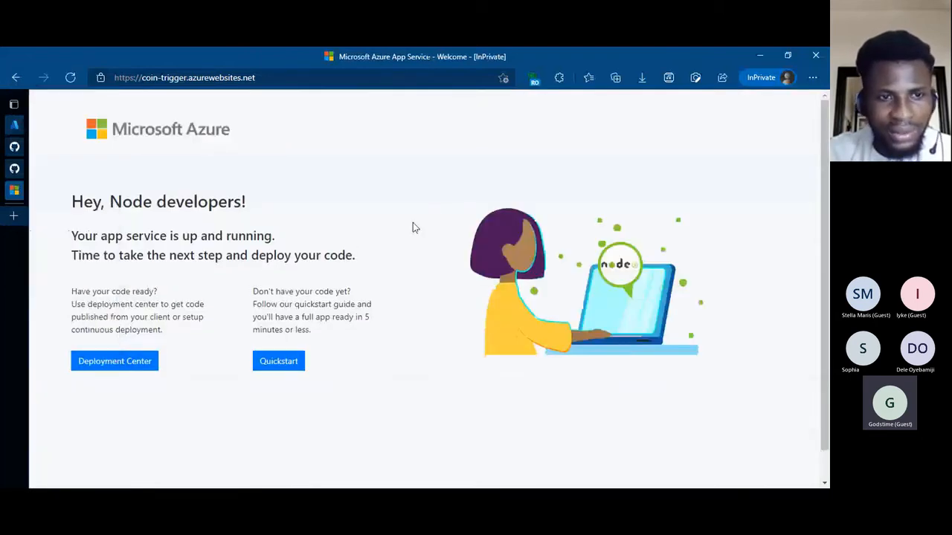
{"action": "scroll", "coordinate": [412, 226], "scroll_direction": "down", "scroll_amount": 1}
{"action": "scroll", "coordinate": [416, 229], "scroll_direction": "up", "scroll_amount": 1}
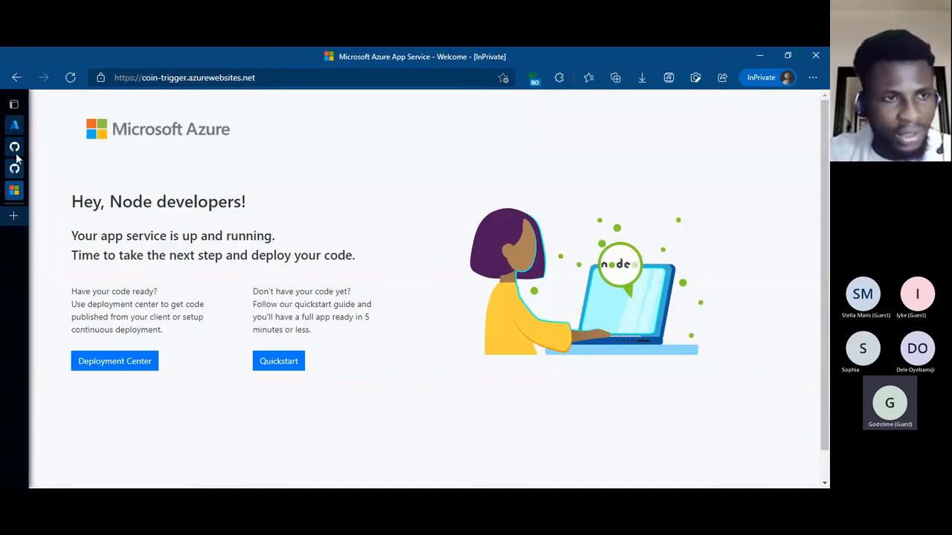
{"action": "left_click", "coordinate": [22, 124]}
Show Deployment Center's Logs listing each deployment's commit, author and status
{"action": "left_click", "coordinate": [90, 403]}
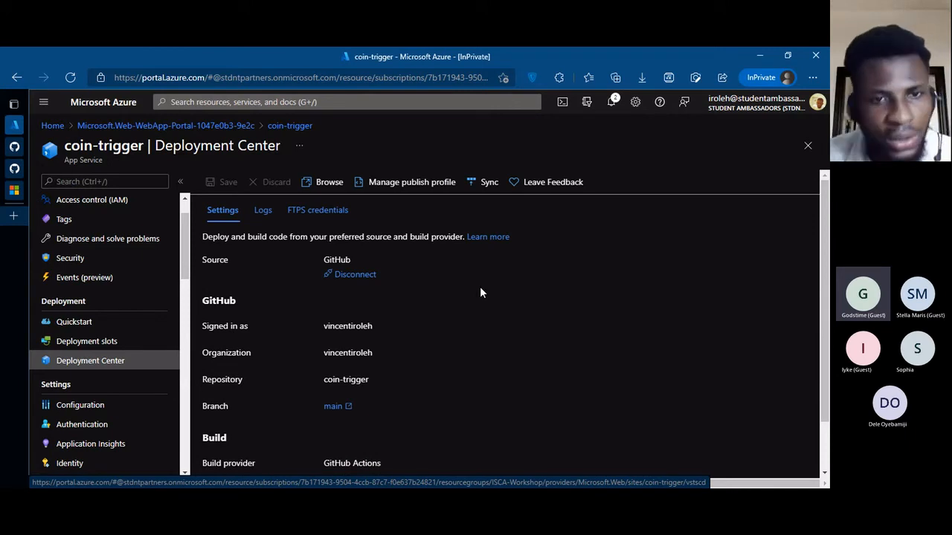
{"action": "left_click", "coordinate": [263, 211]}
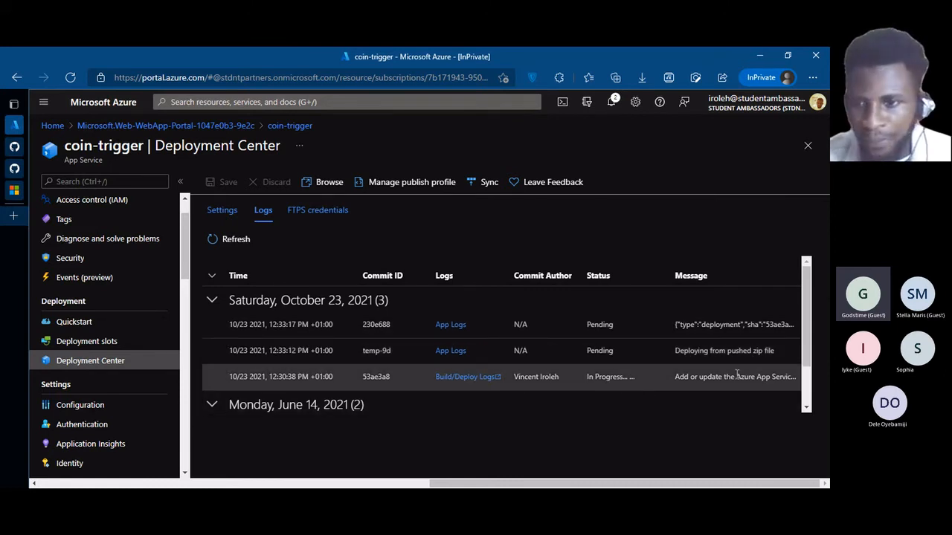
Refresh the deployment logs until 230e688 shows Success, then bring up the Sync redeploy prompt
{"action": "left_click_drag", "start_coordinate": [809, 339], "coordinate": [821, 379]}
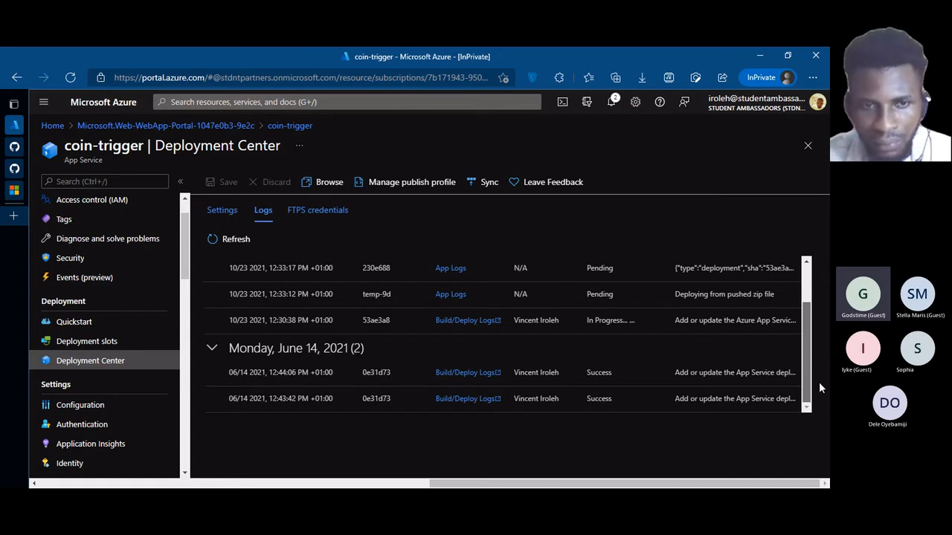
{"action": "left_click_drag", "start_coordinate": [815, 322], "coordinate": [808, 286]}
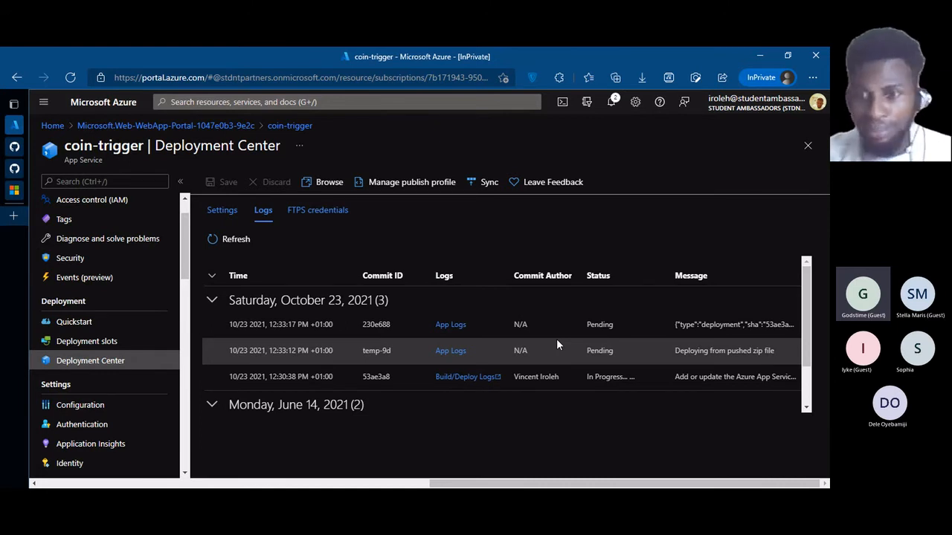
{"action": "left_click", "coordinate": [212, 239]}
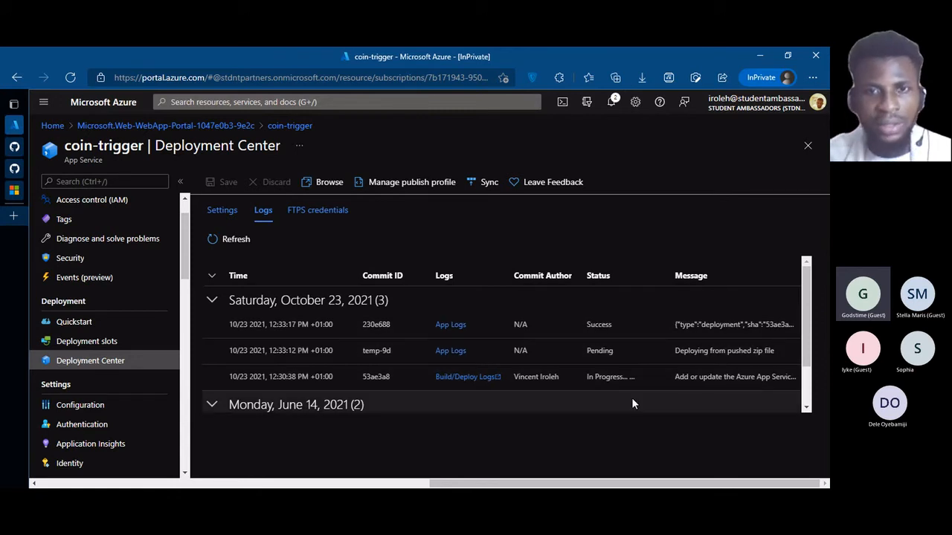
{"action": "left_click", "coordinate": [484, 183]}
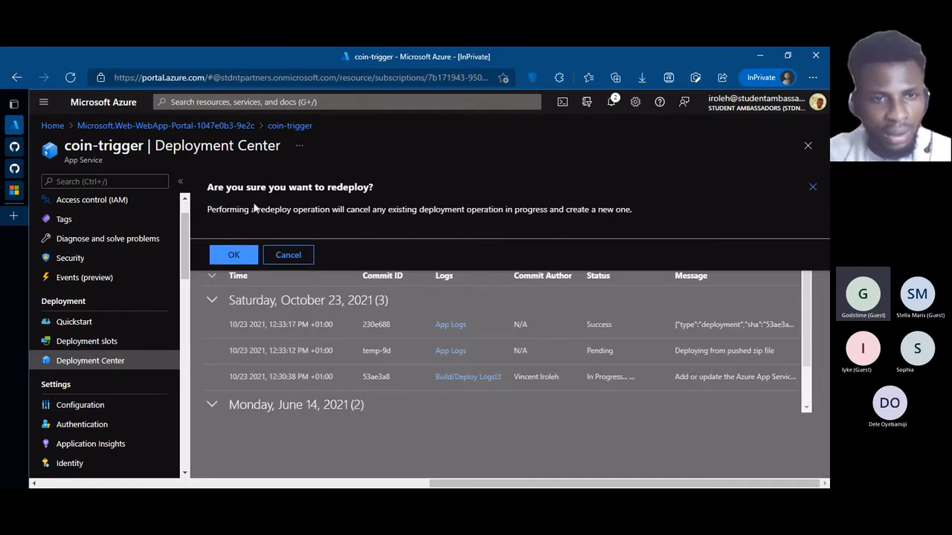
Cancel the redeploy and verify 230e688 is Success (Active), scrolling the sidebar to Monitoring
{"action": "left_click", "coordinate": [296, 253]}
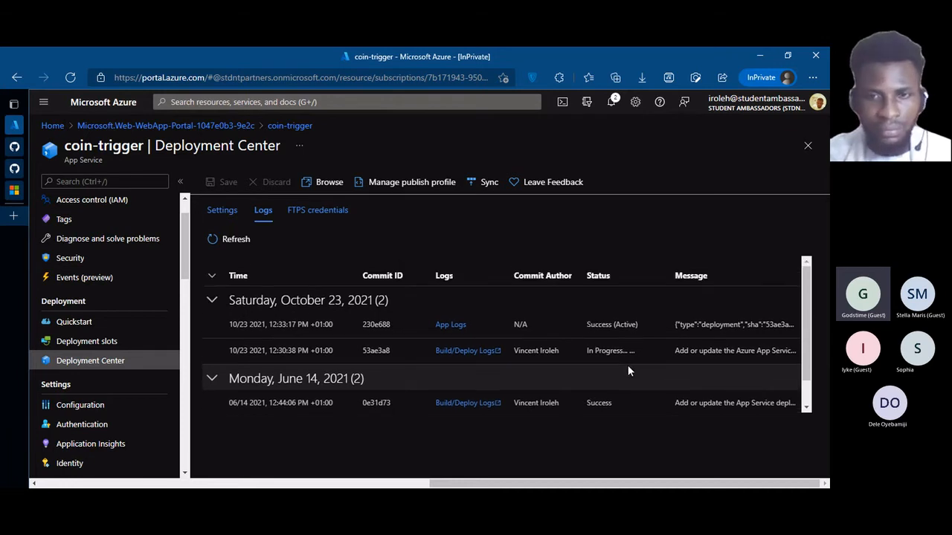
{"action": "scroll", "coordinate": [627, 371], "scroll_direction": "down", "scroll_amount": 1}
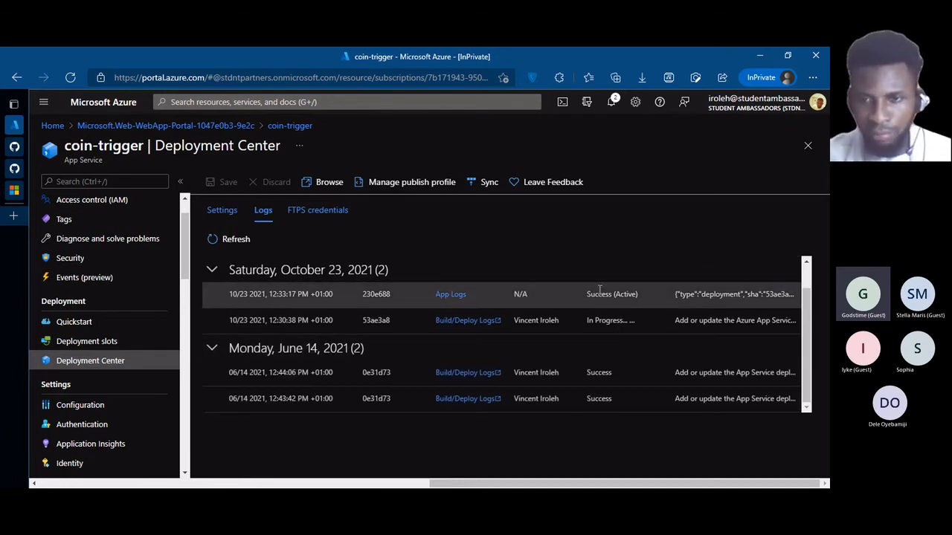
{"action": "scroll", "coordinate": [606, 342], "scroll_direction": "up", "scroll_amount": 1}
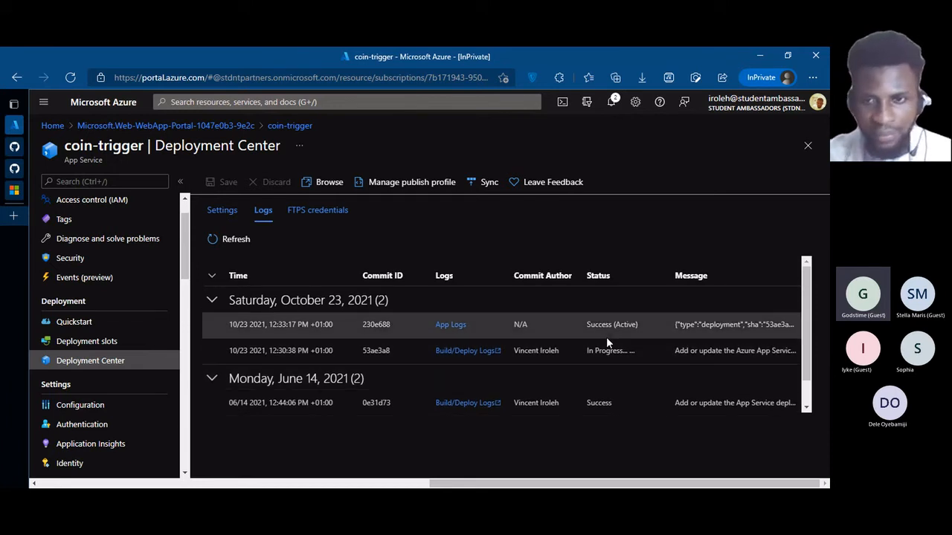
{"action": "scroll", "coordinate": [606, 342], "scroll_direction": "down", "scroll_amount": 1}
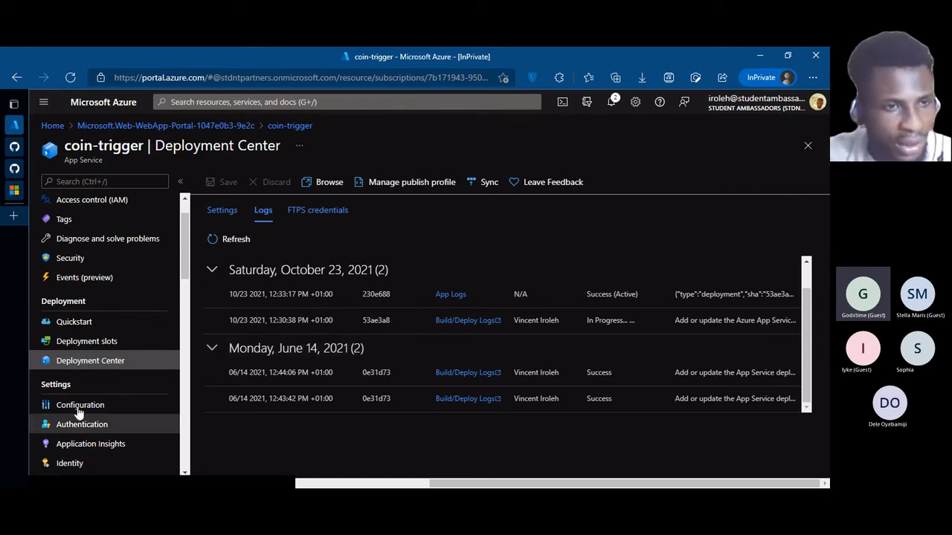
{"action": "scroll", "coordinate": [97, 401], "scroll_direction": "down", "scroll_amount": 2}
{"action": "scroll", "coordinate": [97, 402], "scroll_direction": "down", "scroll_amount": 5}
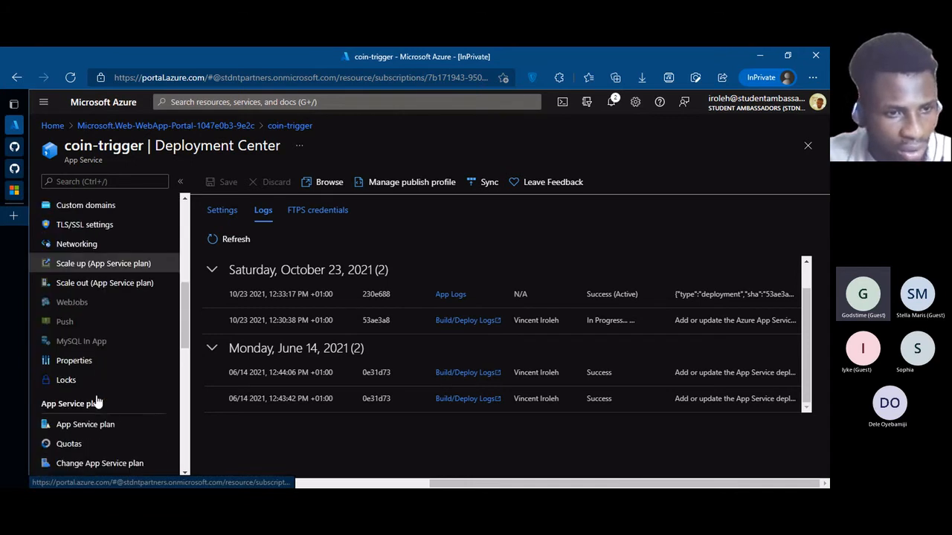
{"action": "scroll", "coordinate": [97, 401], "scroll_direction": "down", "scroll_amount": 3}
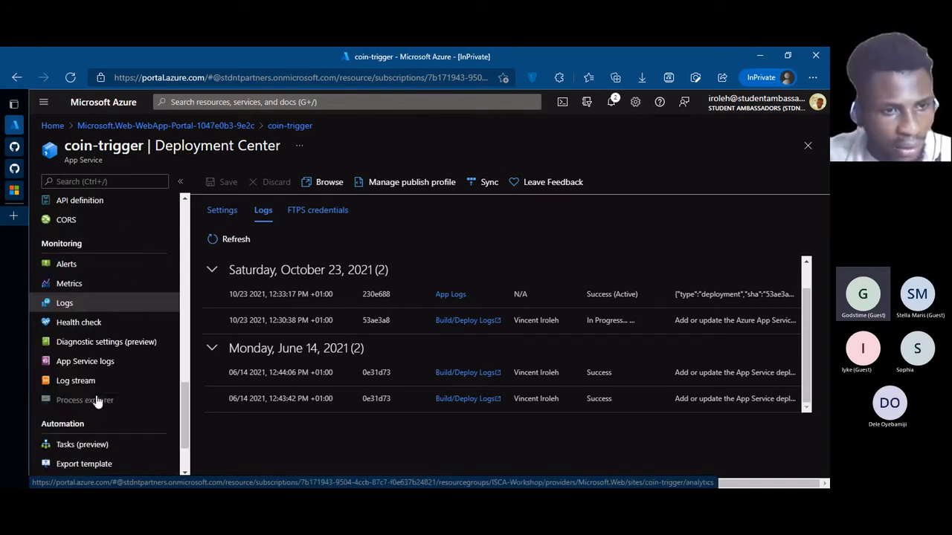
{"action": "scroll", "coordinate": [96, 402], "scroll_direction": "up", "scroll_amount": 1}
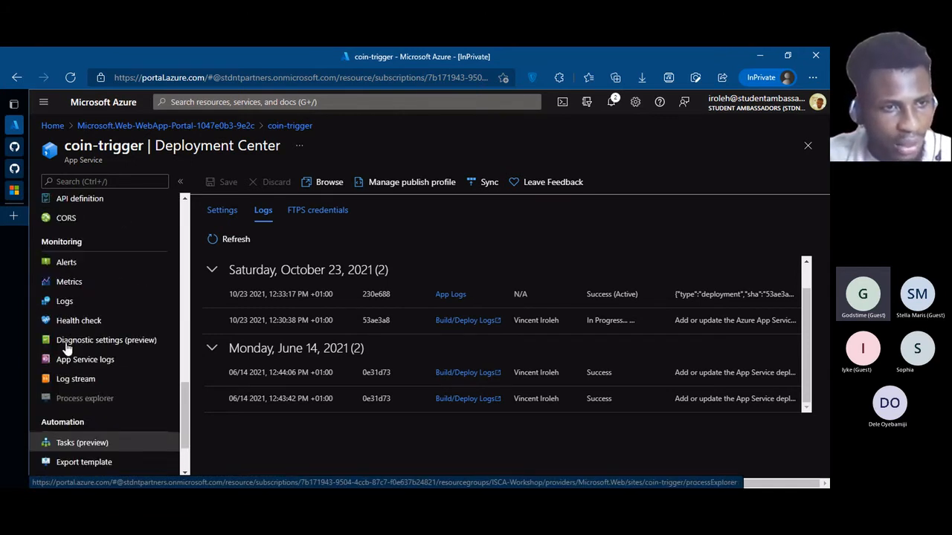
Open Logs, then Log stream, showing PM2 running default-static-site as online
{"action": "left_click", "coordinate": [85, 305]}
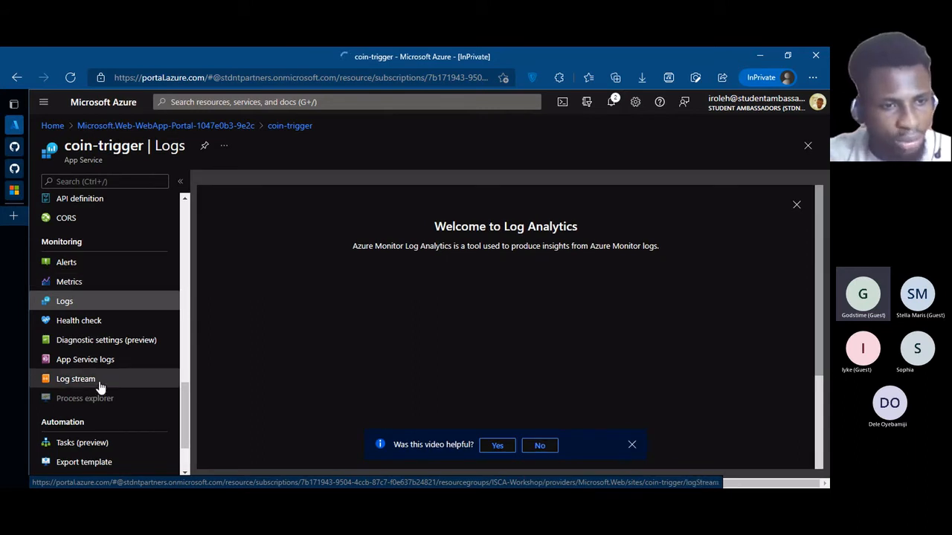
{"action": "left_click", "coordinate": [73, 381]}
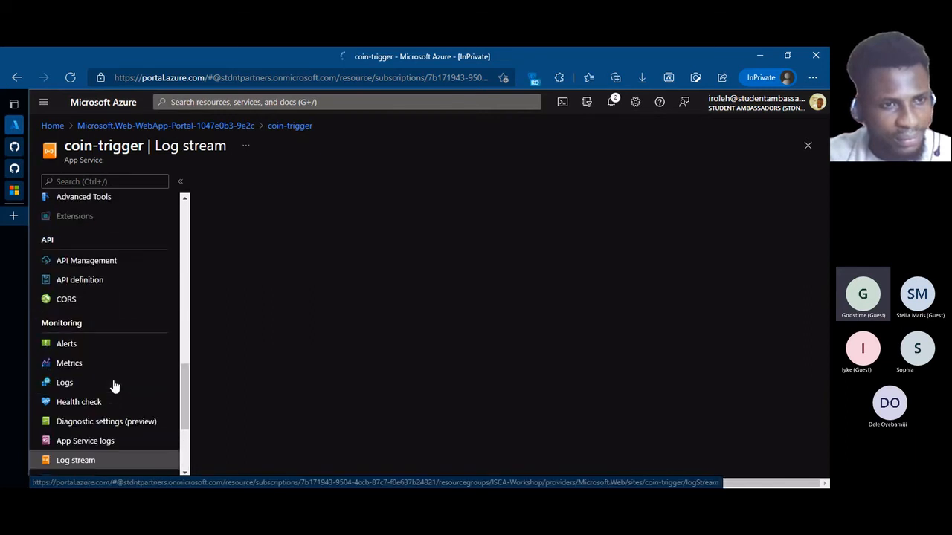
{"action": "scroll", "coordinate": [114, 386], "scroll_direction": "up", "scroll_amount": 3}
{"action": "scroll", "coordinate": [115, 386], "scroll_direction": "down", "scroll_amount": 5}
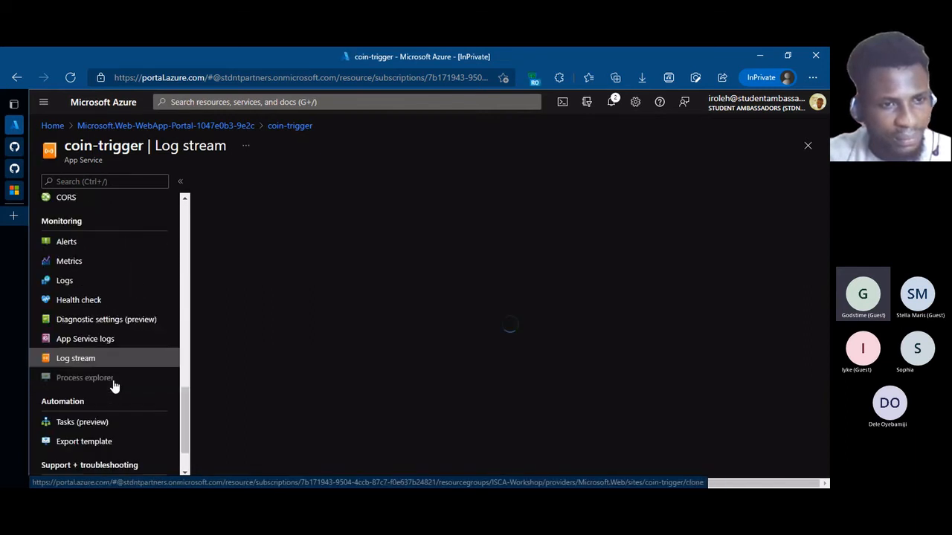
{"action": "scroll", "coordinate": [113, 385], "scroll_direction": "down", "scroll_amount": 1}
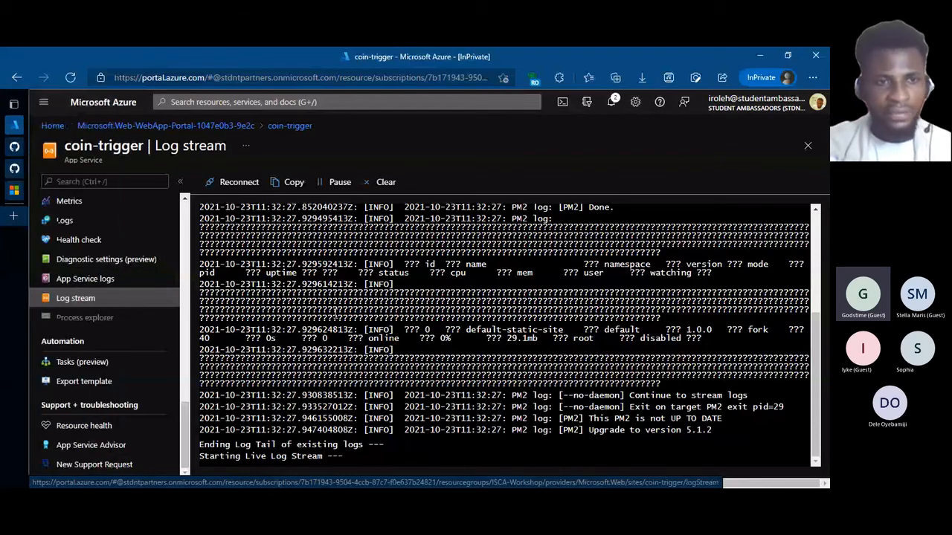
Return to coin-trigger's Overview (status Running) and copy its azurewebsites.net URL
{"action": "scroll", "coordinate": [100, 281], "scroll_direction": "up", "scroll_amount": 8}
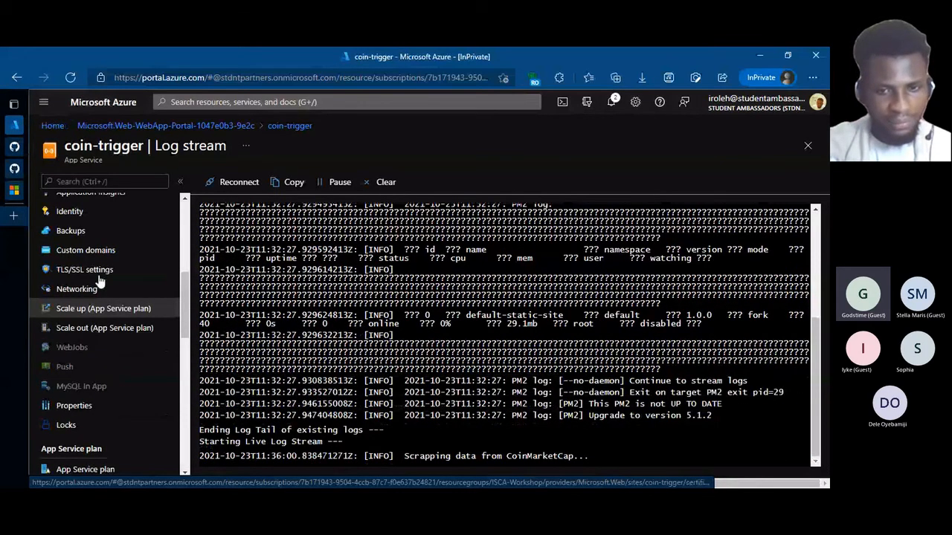
{"action": "scroll", "coordinate": [99, 283], "scroll_direction": "down", "scroll_amount": 3}
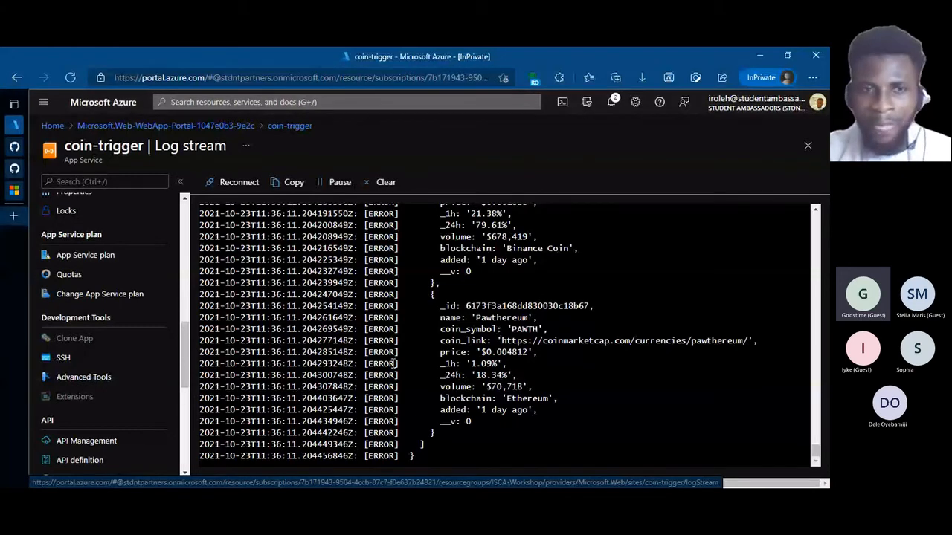
{"action": "scroll", "coordinate": [393, 363], "scroll_direction": "up", "scroll_amount": 3}
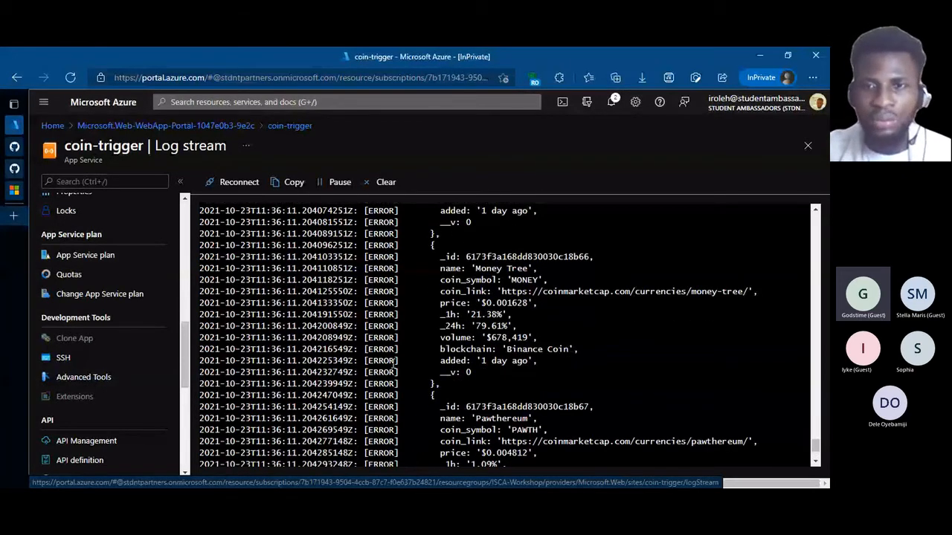
{"action": "scroll", "coordinate": [392, 363], "scroll_direction": "up", "scroll_amount": 10}
{"action": "scroll", "coordinate": [95, 334], "scroll_direction": "up", "scroll_amount": 5}
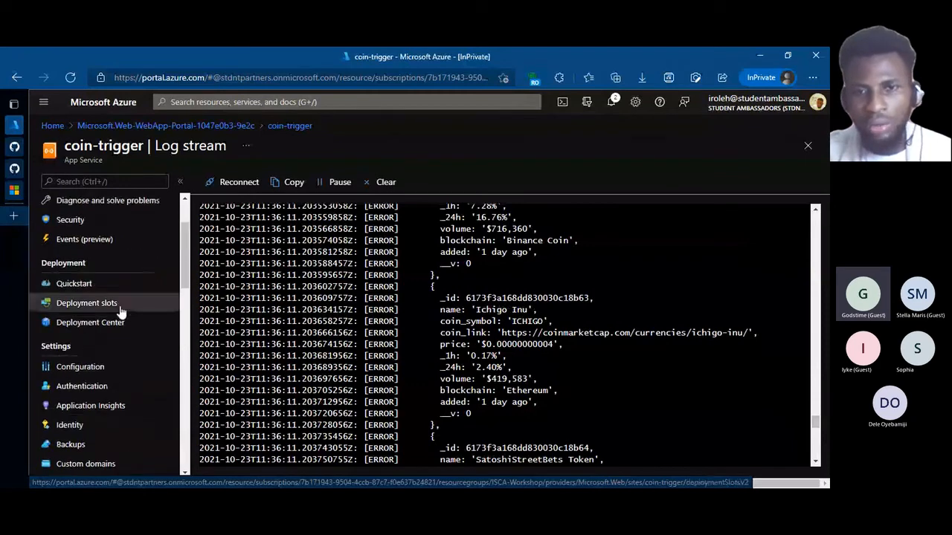
{"action": "scroll", "coordinate": [111, 260], "scroll_direction": "up", "scroll_amount": 2}
{"action": "left_click", "coordinate": [105, 211]}
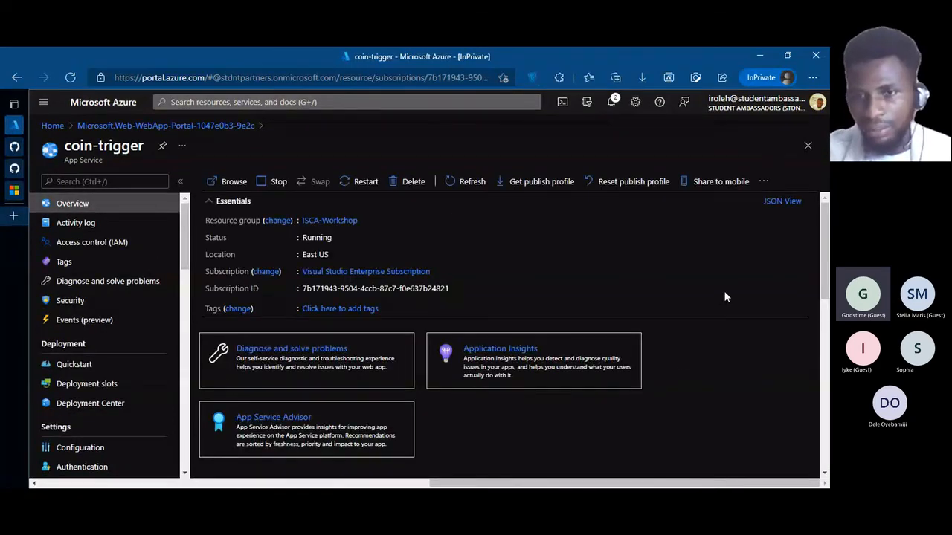
{"action": "left_click", "coordinate": [724, 222]}
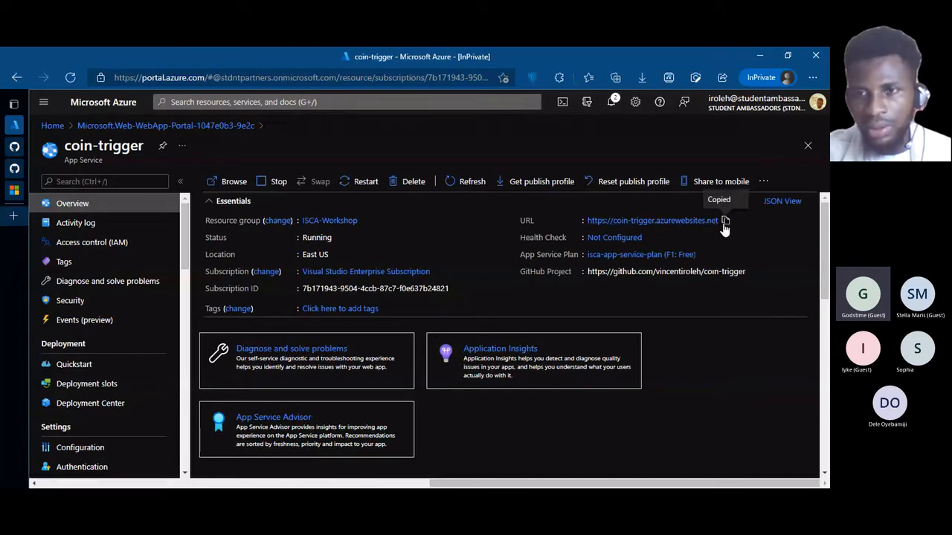
Load the copied URL in a new tab and inspect the {"success":false,"error":{}} JSON response
{"action": "left_click", "coordinate": [23, 216]}
{"action": "key", "text": "ctrl+v"}
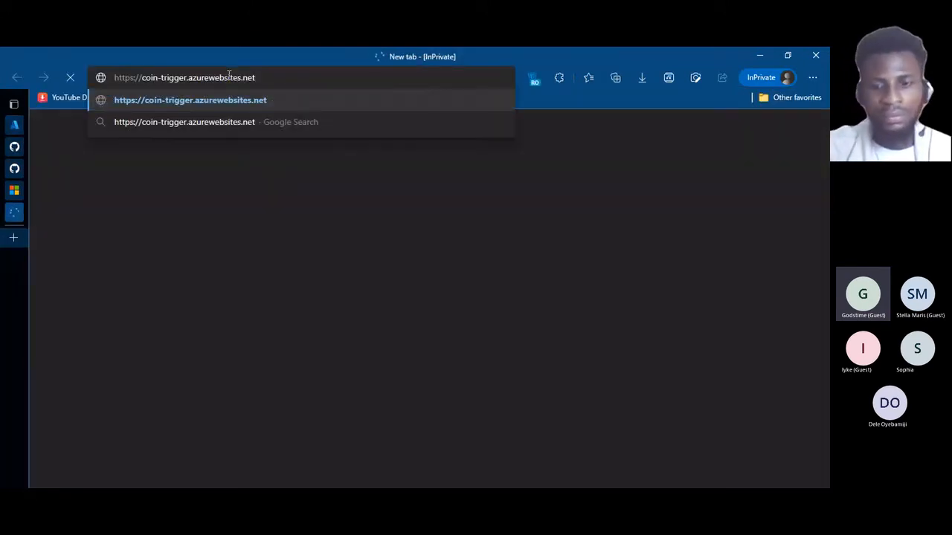
{"action": "key", "text": "Return"}
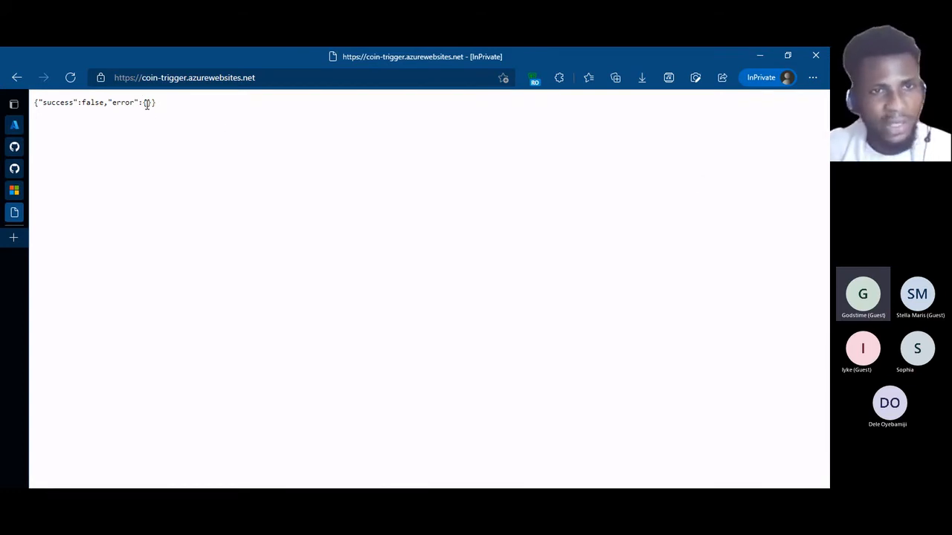
{"action": "left_click_drag", "start_coordinate": [156, 106], "coordinate": [34, 104]}
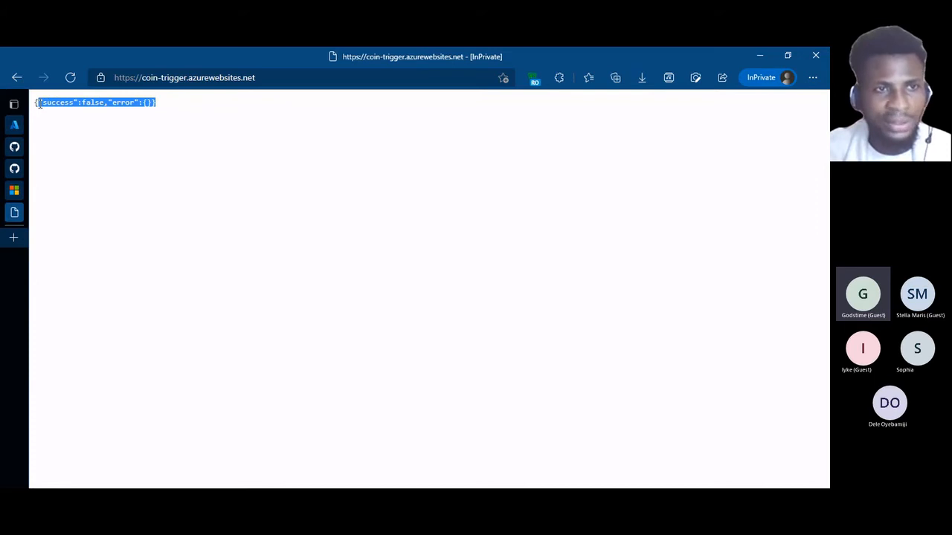
{"action": "left_click", "coordinate": [208, 130]}
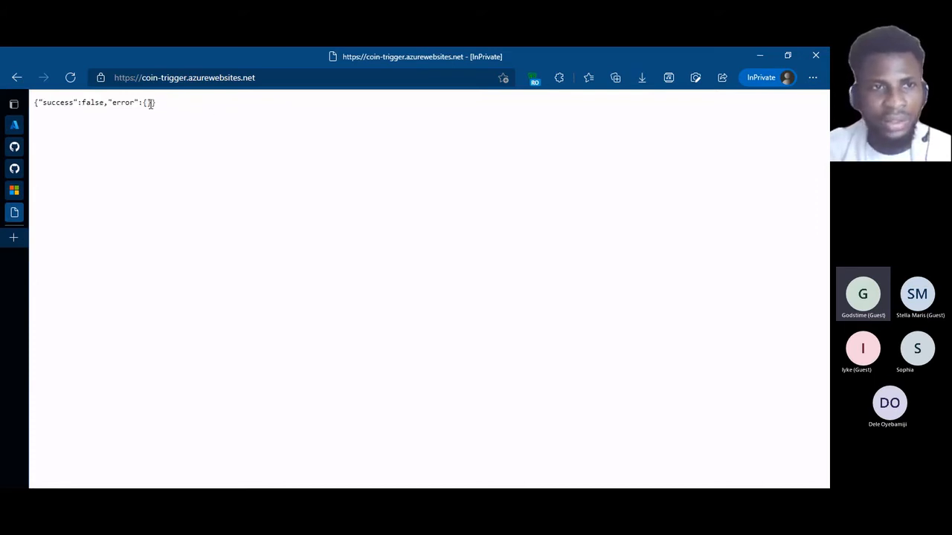
{"action": "left_click_drag", "start_coordinate": [162, 107], "coordinate": [32, 104]}
{"action": "left_click", "coordinate": [180, 111]}
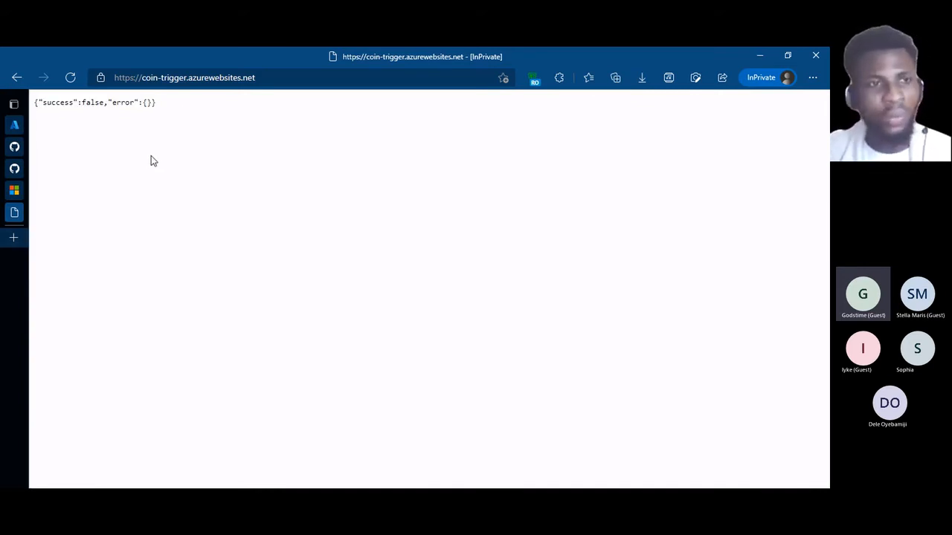
Check the coin-trigger GitHub repository tab, then return to the Azure portal
{"action": "mouse_move", "coordinate": [36, 159]}
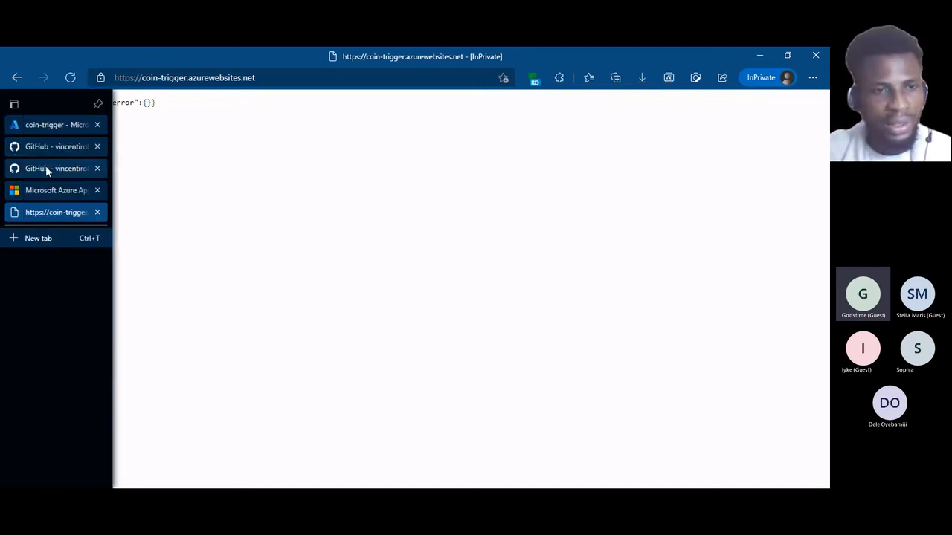
{"action": "left_click", "coordinate": [45, 168]}
{"action": "scroll", "coordinate": [266, 308], "scroll_direction": "down", "scroll_amount": 3}
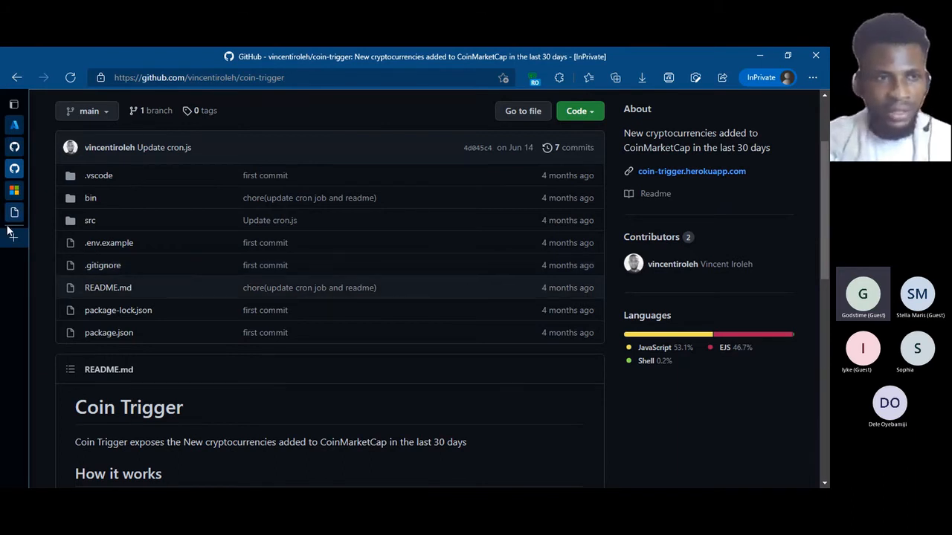
{"action": "left_click", "coordinate": [36, 209]}
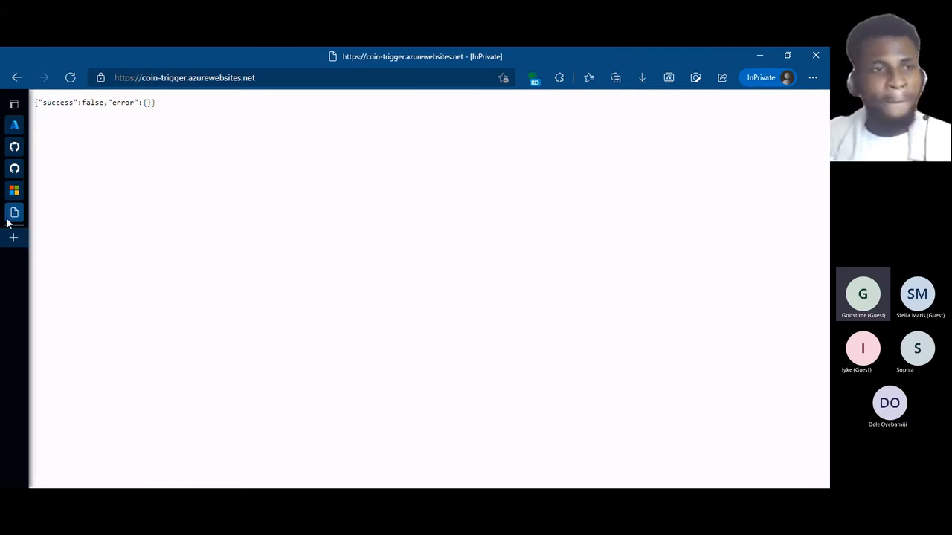
{"action": "mouse_move", "coordinate": [11, 217]}
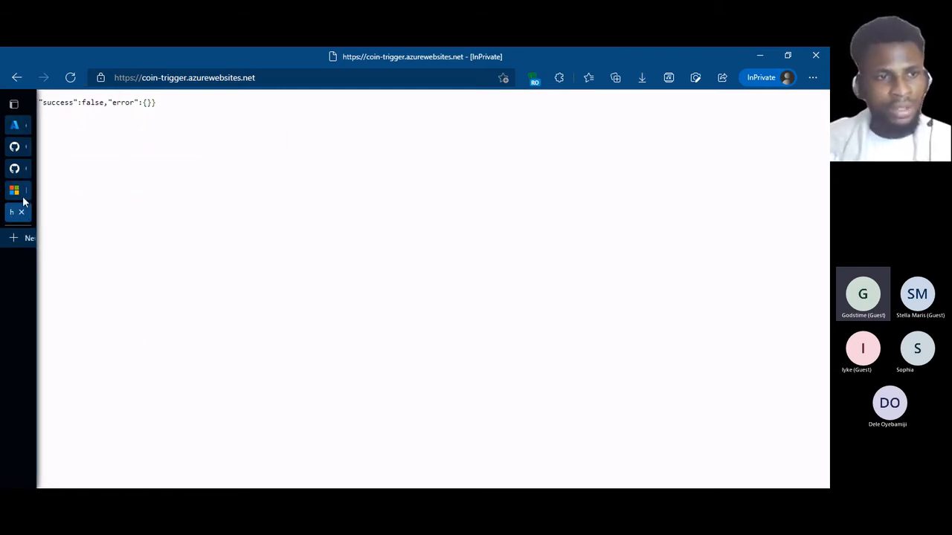
{"action": "mouse_move", "coordinate": [26, 174]}
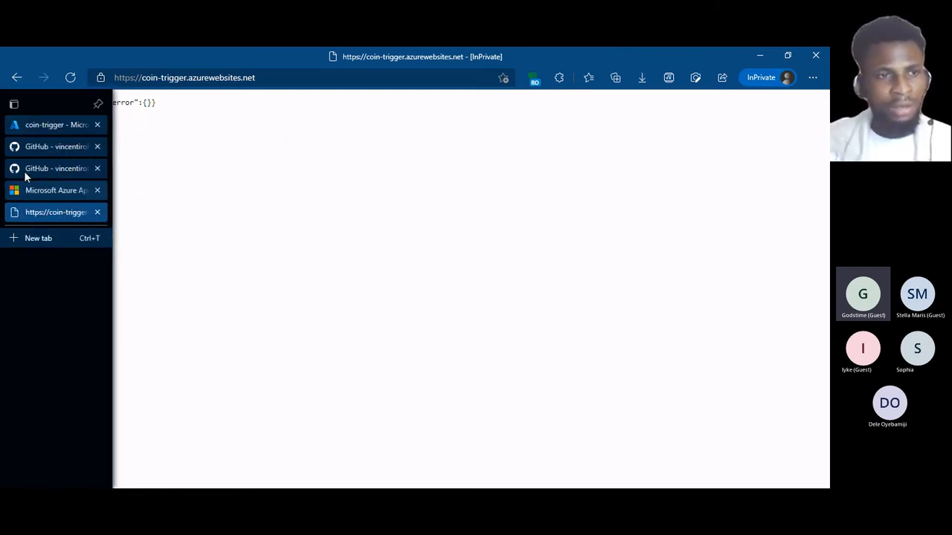
{"action": "left_click", "coordinate": [42, 126]}
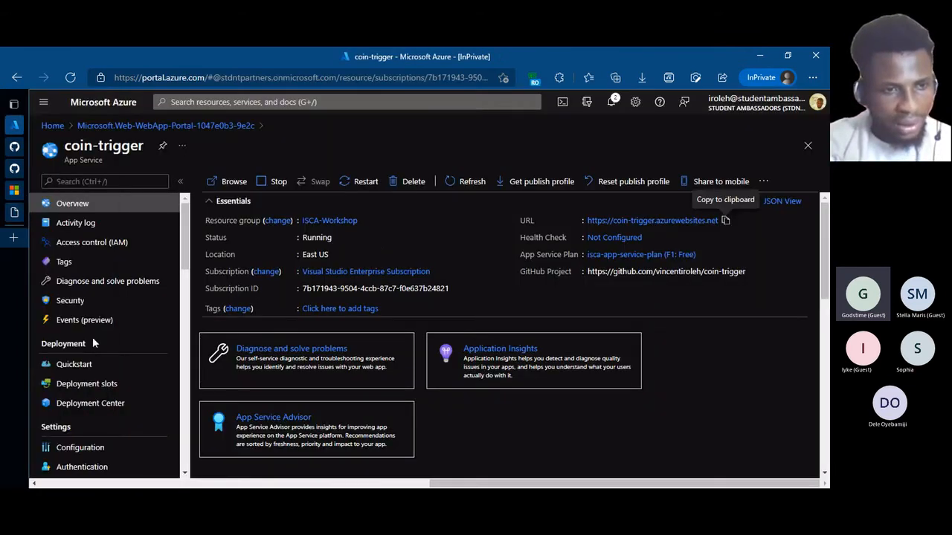
Open Configuration and review its four Application Insights settings and empty Connection strings list
{"action": "scroll", "coordinate": [93, 337], "scroll_direction": "down", "scroll_amount": 3}
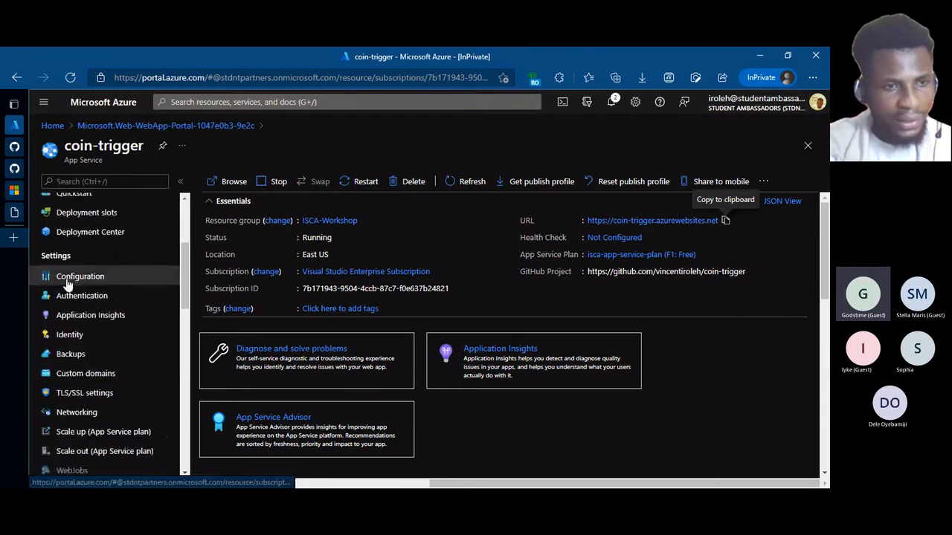
{"action": "scroll", "coordinate": [123, 358], "scroll_direction": "down", "scroll_amount": 2}
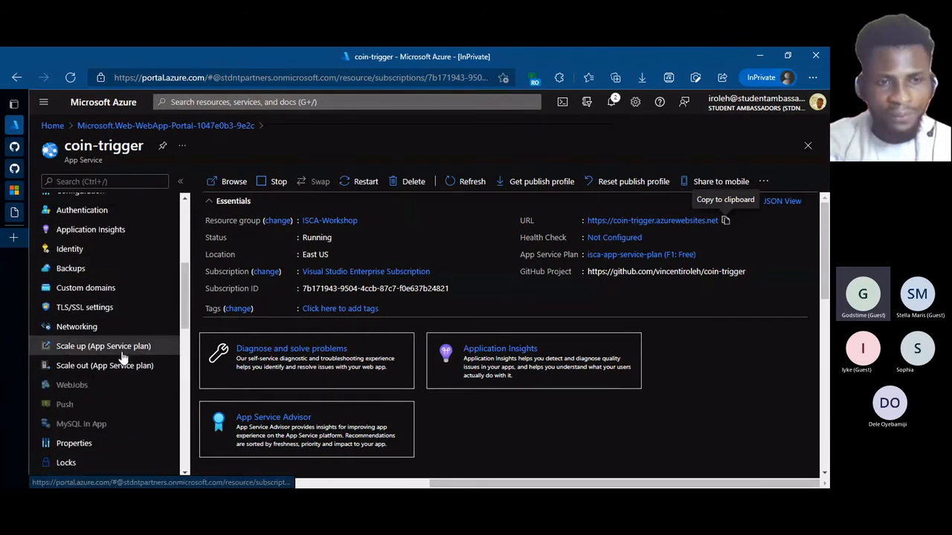
{"action": "scroll", "coordinate": [122, 358], "scroll_direction": "down", "scroll_amount": 1}
{"action": "scroll", "coordinate": [113, 246], "scroll_direction": "up", "scroll_amount": 2}
{"action": "left_click", "coordinate": [113, 236]}
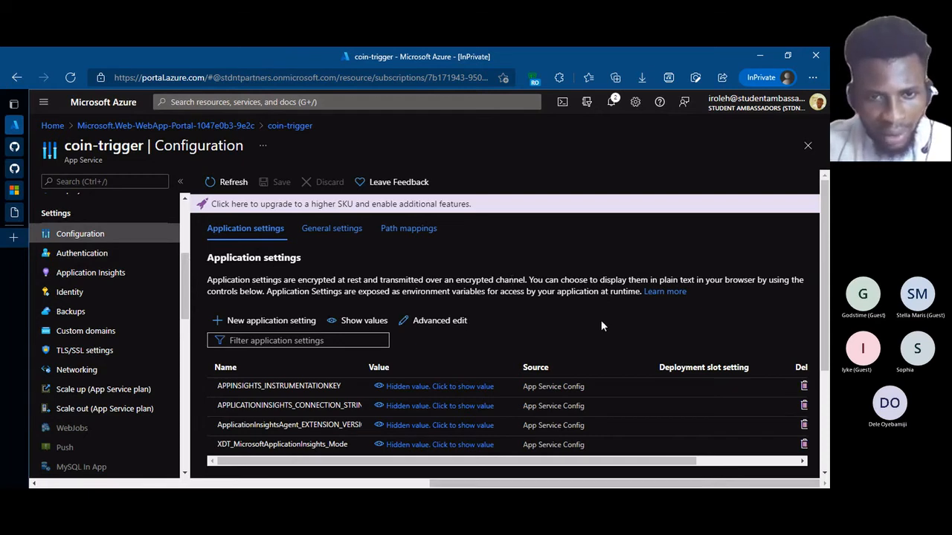
{"action": "scroll", "coordinate": [601, 325], "scroll_direction": "down", "scroll_amount": 2}
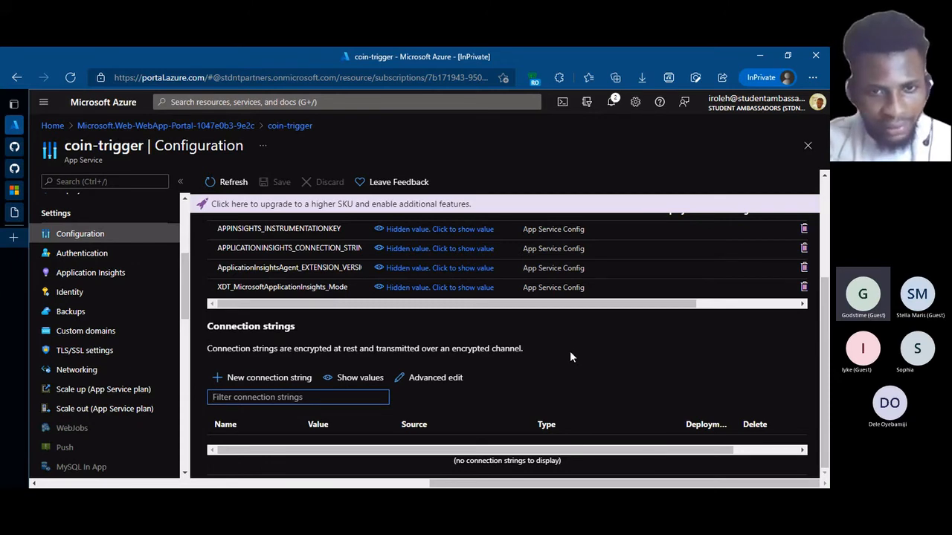
{"action": "scroll", "coordinate": [571, 354], "scroll_direction": "up", "scroll_amount": 1}
{"action": "scroll", "coordinate": [569, 351], "scroll_direction": "up", "scroll_amount": 1}
{"action": "scroll", "coordinate": [567, 351], "scroll_direction": "down", "scroll_amount": 2}
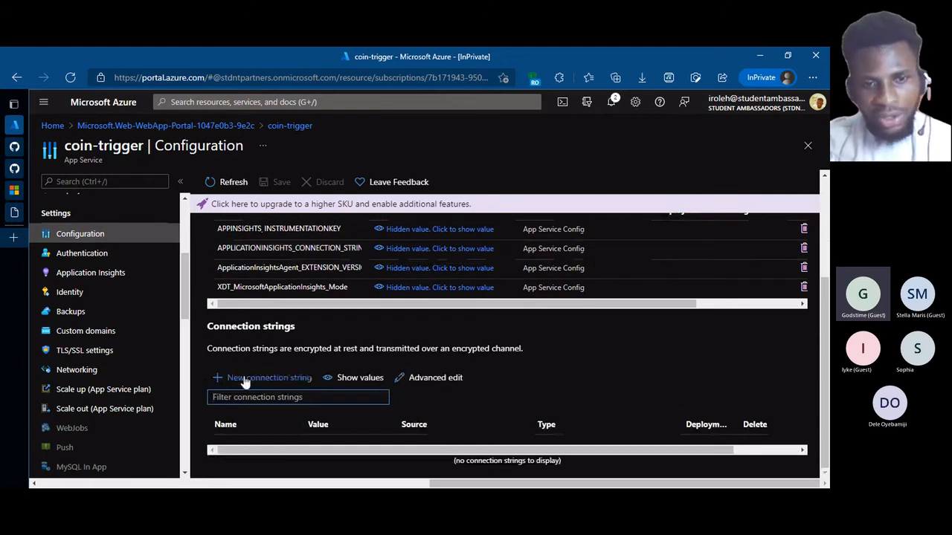
{"action": "scroll", "coordinate": [282, 346], "scroll_direction": "up", "scroll_amount": 1}
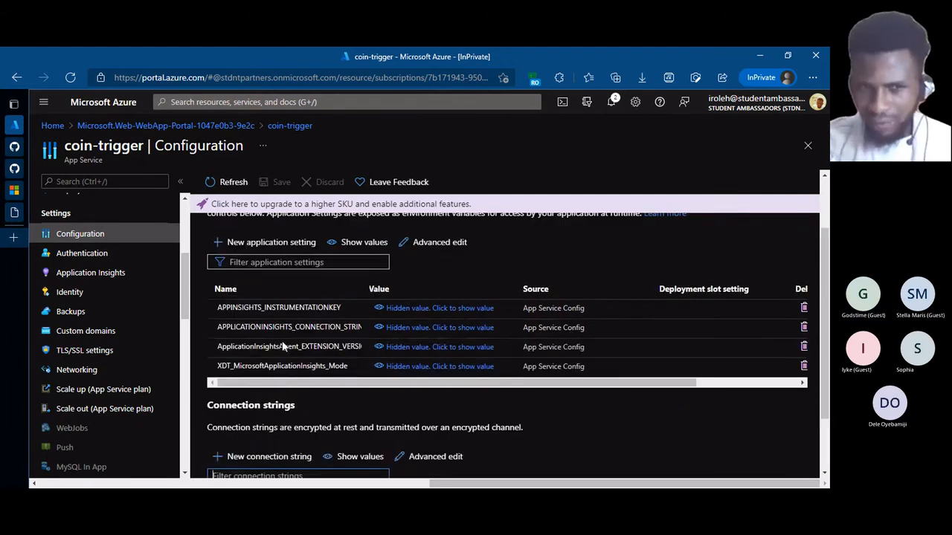
{"action": "scroll", "coordinate": [283, 346], "scroll_direction": "up", "scroll_amount": 1}
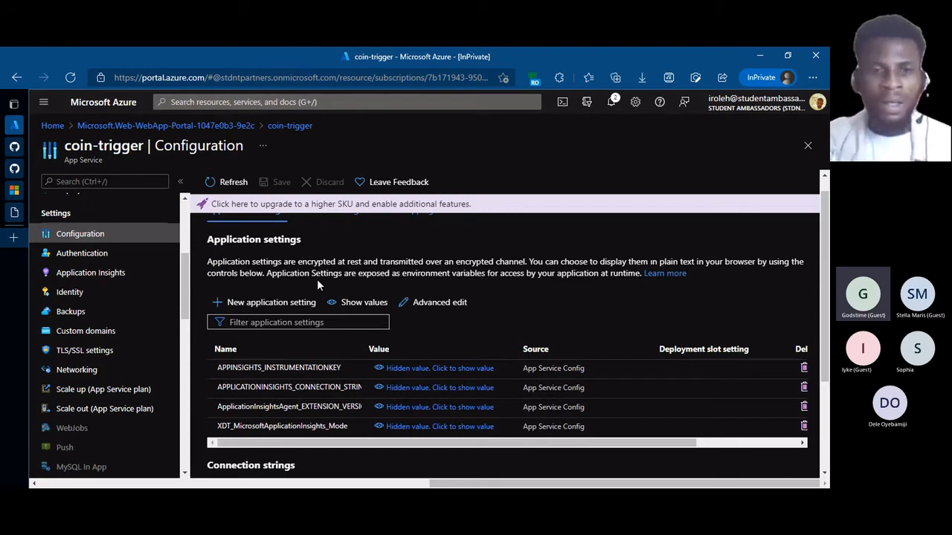
Add a CONNECTION_STRING app setting with the database connection string as value, marked as a deployment slot setting
{"action": "left_click", "coordinate": [255, 304]}
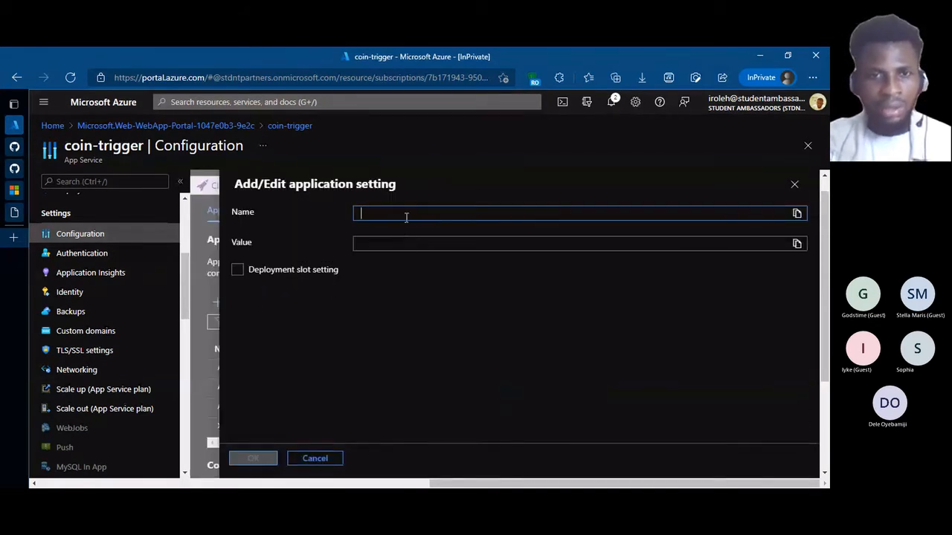
{"action": "left_click", "coordinate": [406, 216]}
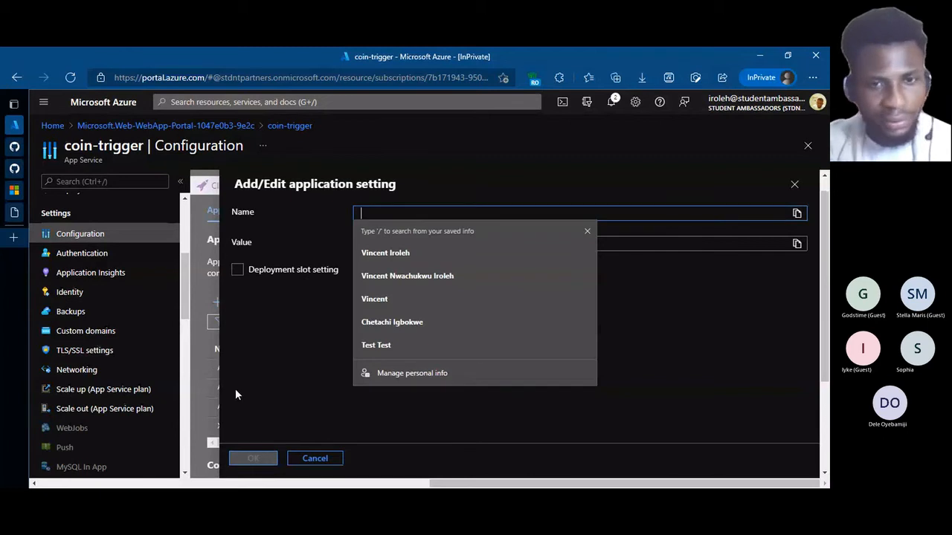
{"action": "left_click", "coordinate": [319, 285]}
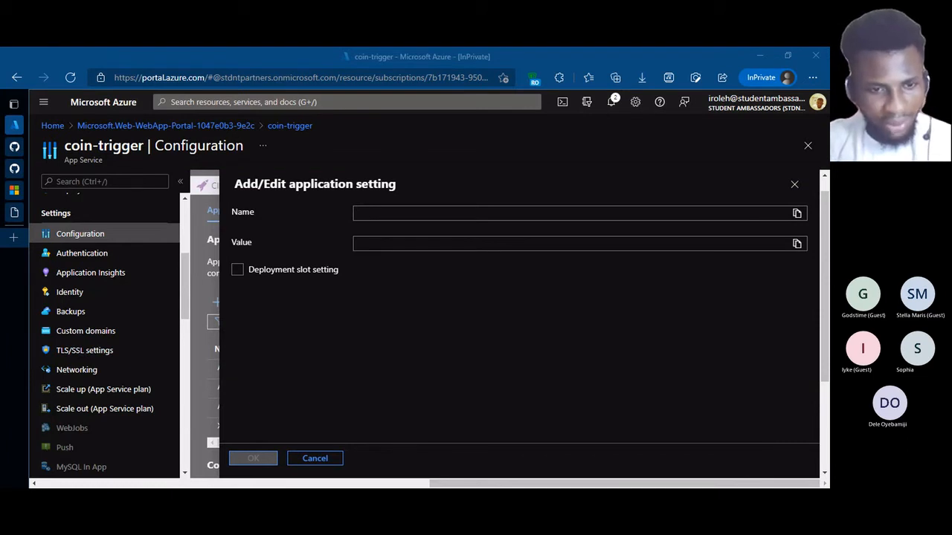
{"action": "left_click", "coordinate": [442, 214]}
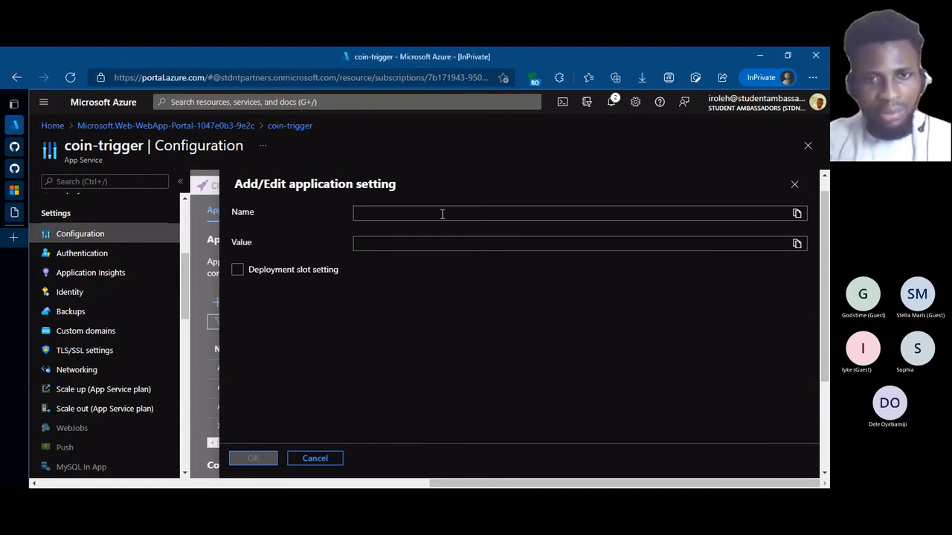
{"action": "type", "text": "CONNECTION_STRING"}
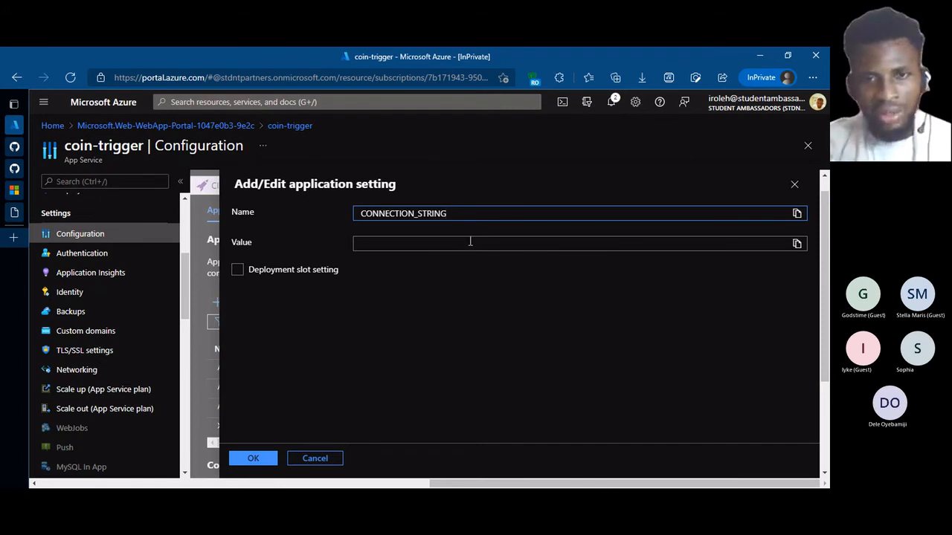
{"action": "left_click", "coordinate": [443, 245]}
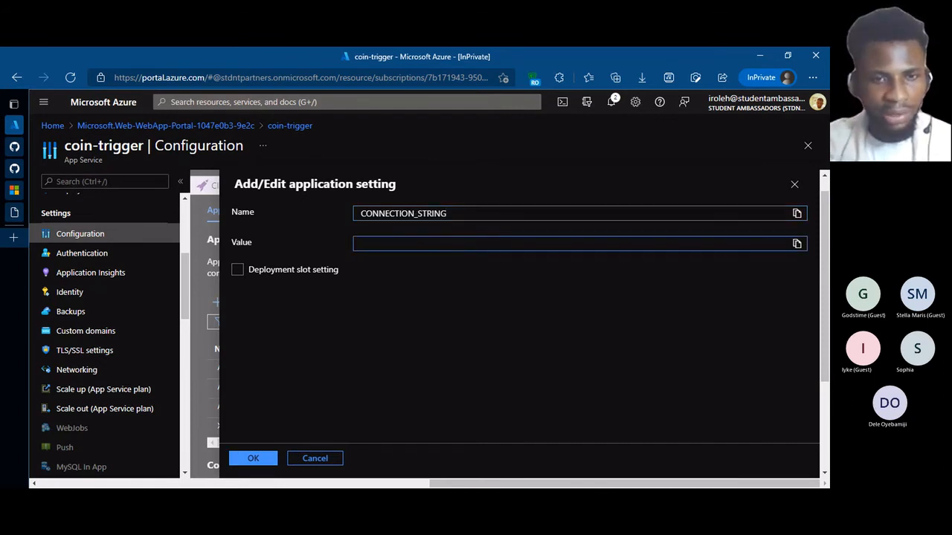
{"action": "key", "text": "alt+Tab"}
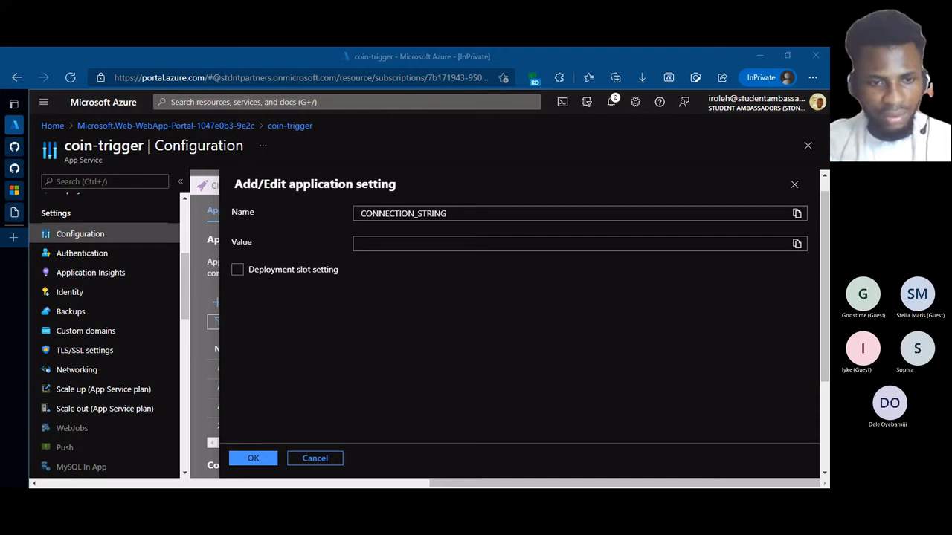
{"action": "left_click", "coordinate": [511, 241]}
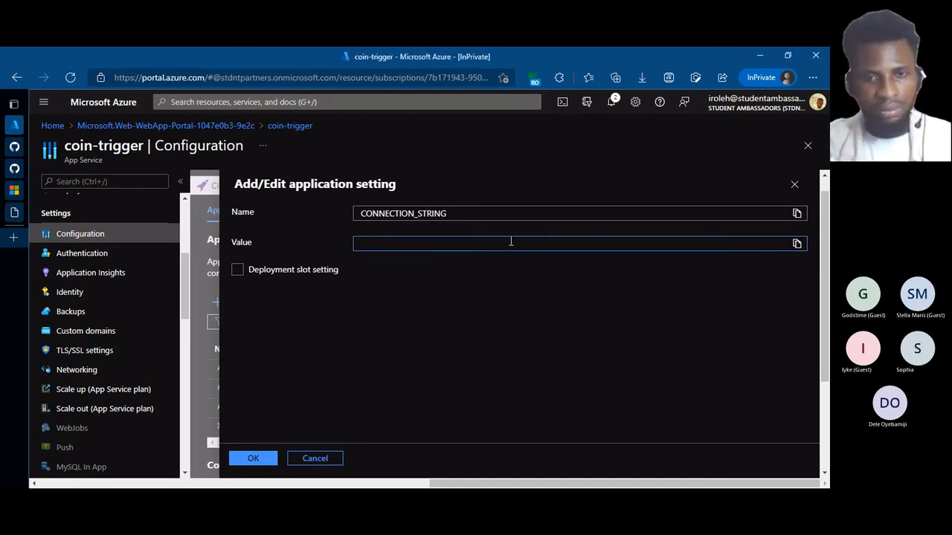
{"action": "key", "text": "ctrl+v"}
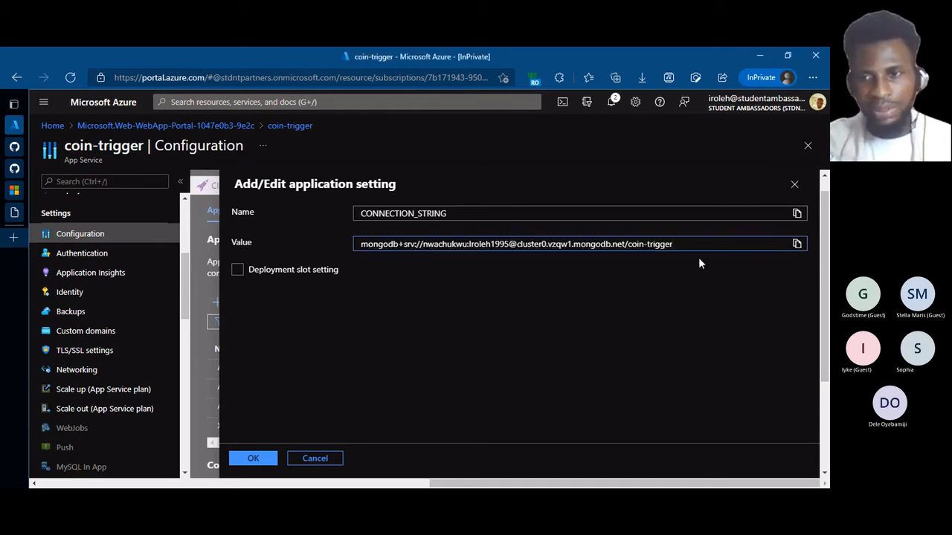
{"action": "left_click", "coordinate": [238, 270]}
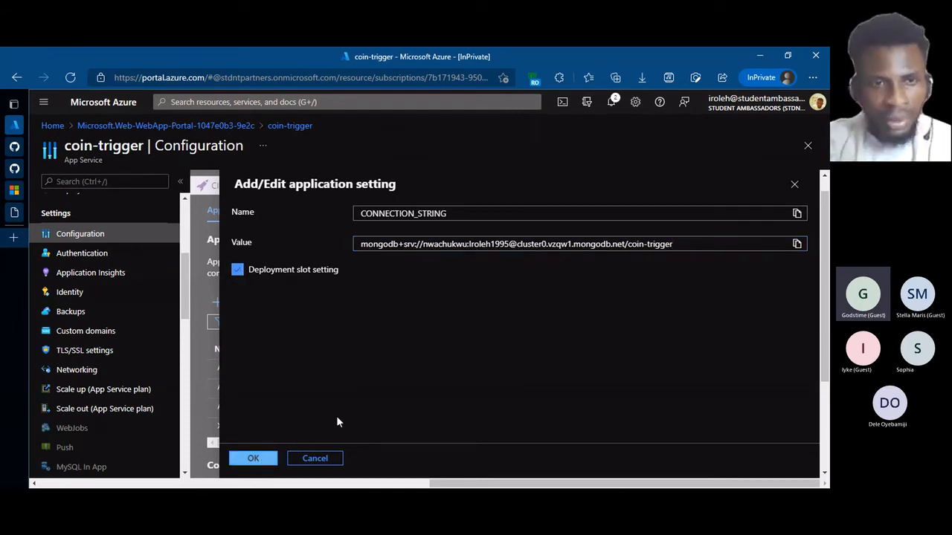
Confirm the new setting and save the configuration, accepting the app restart
{"action": "left_click", "coordinate": [252, 458]}
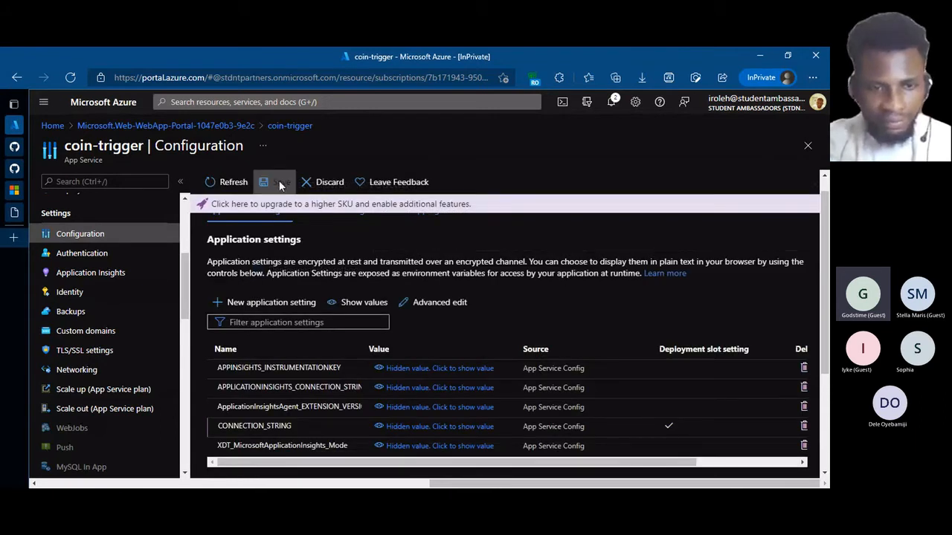
{"action": "left_click", "coordinate": [279, 183]}
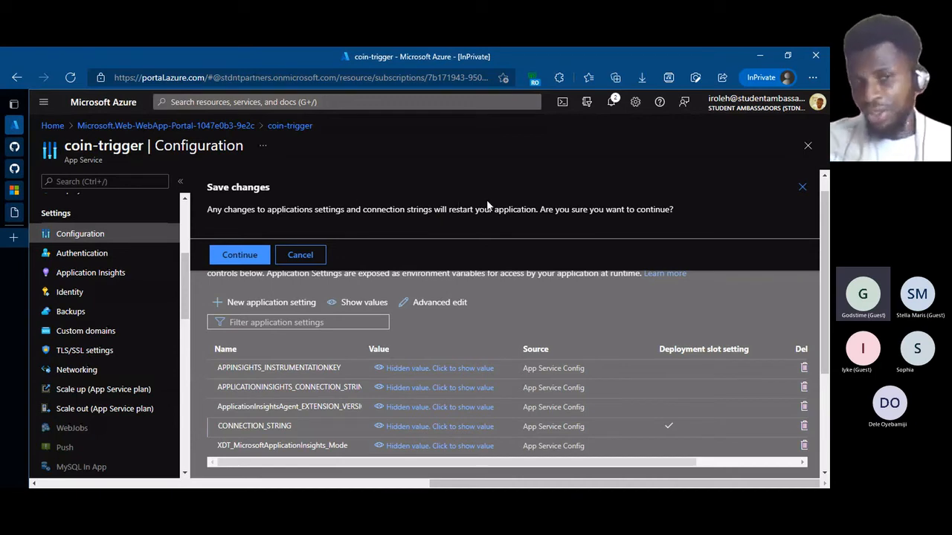
{"action": "left_click", "coordinate": [251, 256]}
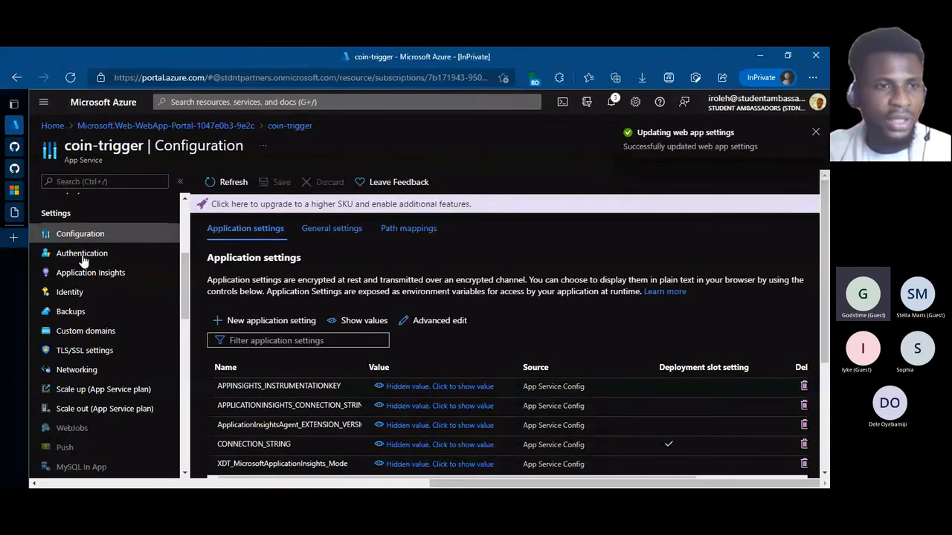
Reload the coin-trigger site in its tab
{"action": "mouse_move", "coordinate": [16, 214]}
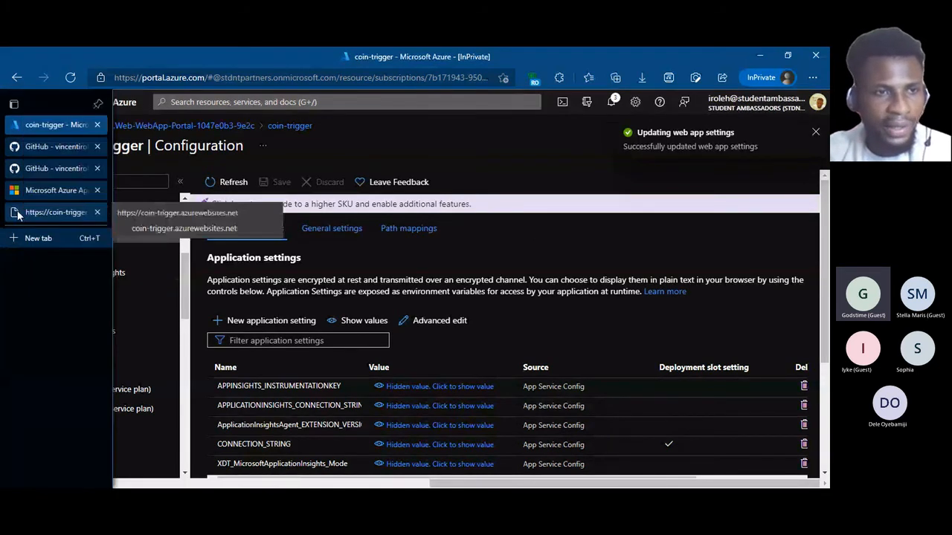
{"action": "left_click", "coordinate": [17, 213]}
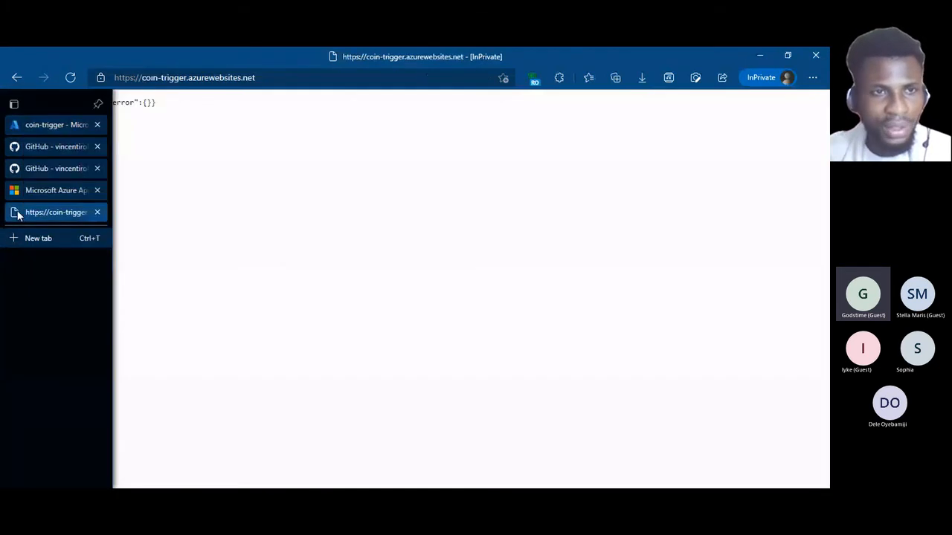
{"action": "left_click", "coordinate": [321, 77]}
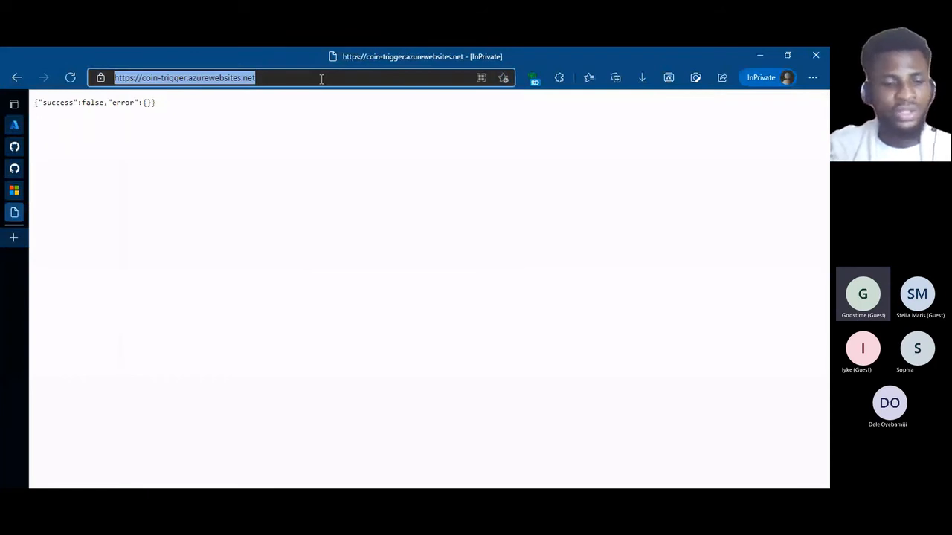
{"action": "key", "text": "Return"}
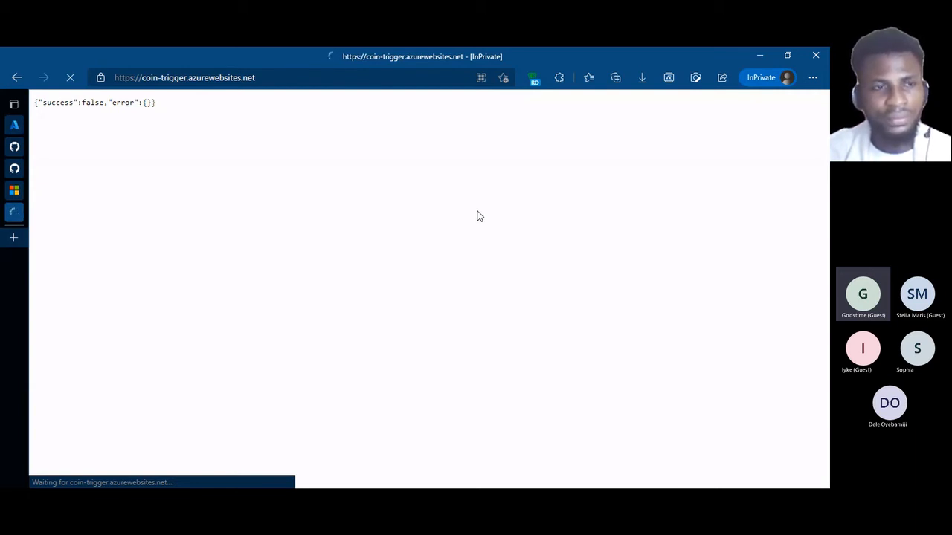
Close the leftover Azure welcome tab and return to the portal's Configuration page
{"action": "mouse_move", "coordinate": [13, 191]}
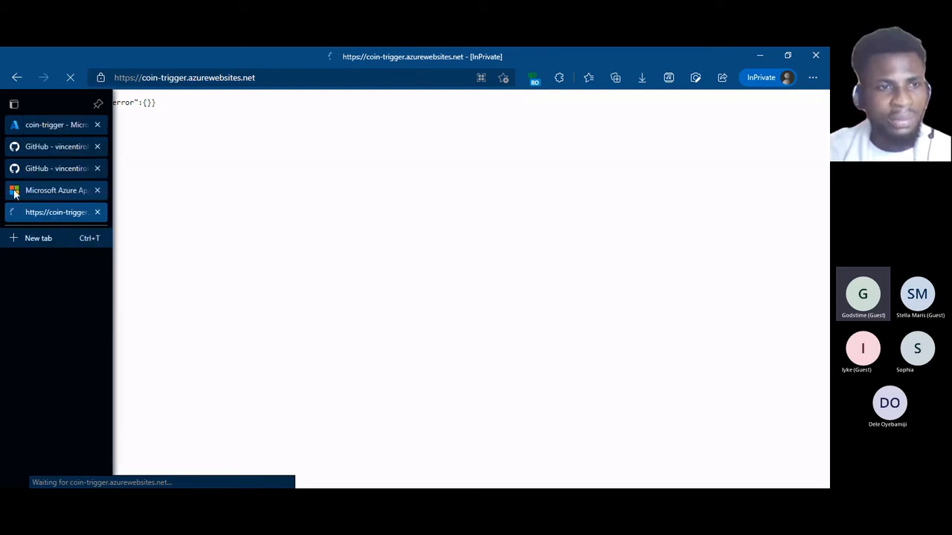
{"action": "left_click", "coordinate": [13, 191]}
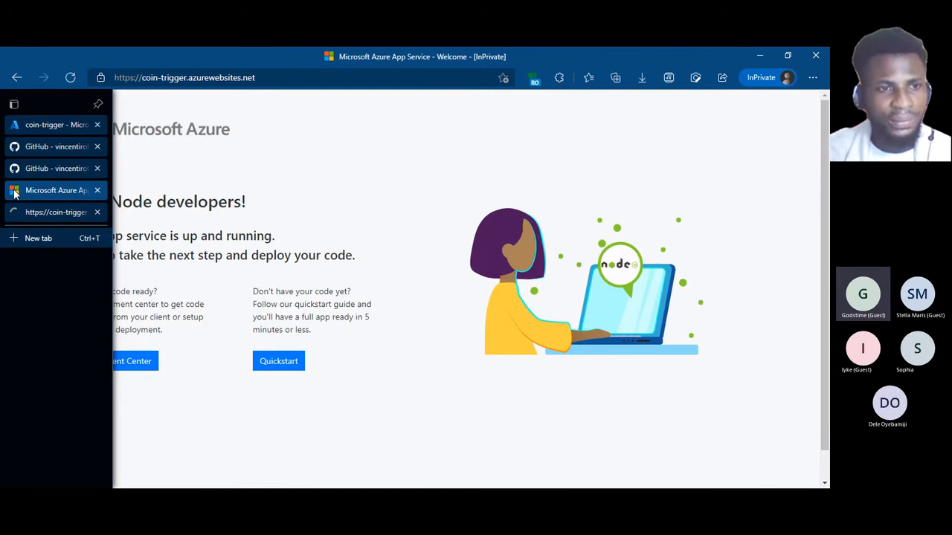
{"action": "left_click", "coordinate": [97, 191]}
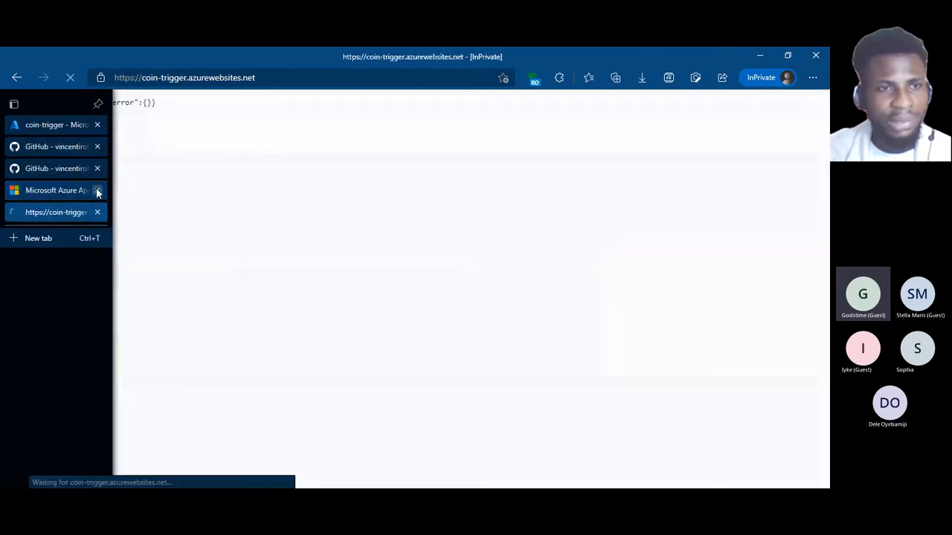
{"action": "left_click", "coordinate": [58, 128]}
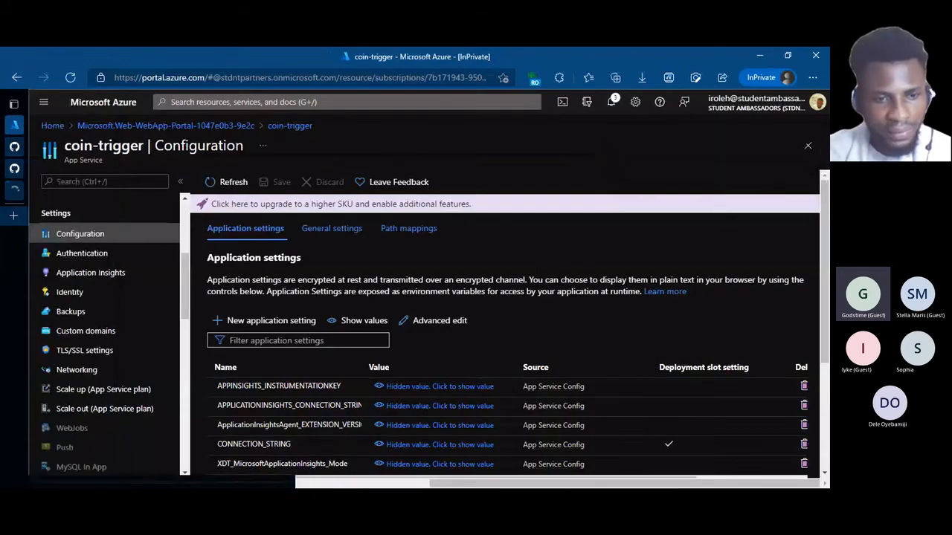
Review the Connection strings section, then go back to the coin-trigger site tab
{"action": "key", "text": "alt+Tab"}
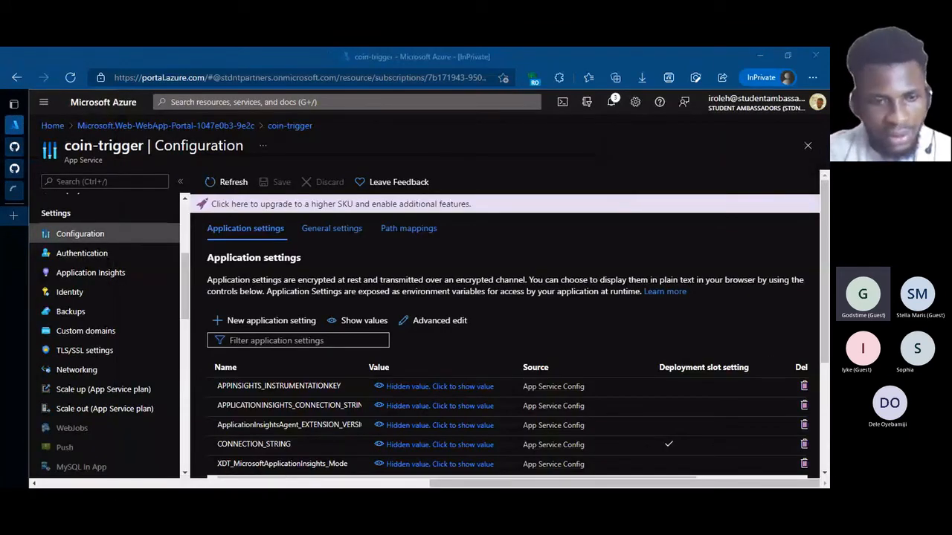
{"action": "left_click", "coordinate": [80, 237]}
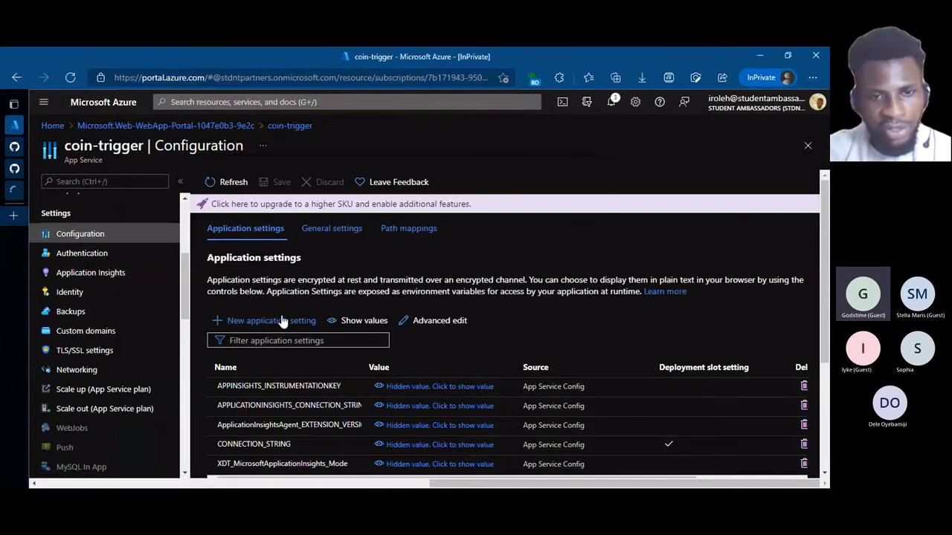
{"action": "scroll", "coordinate": [425, 349], "scroll_direction": "down", "scroll_amount": 1}
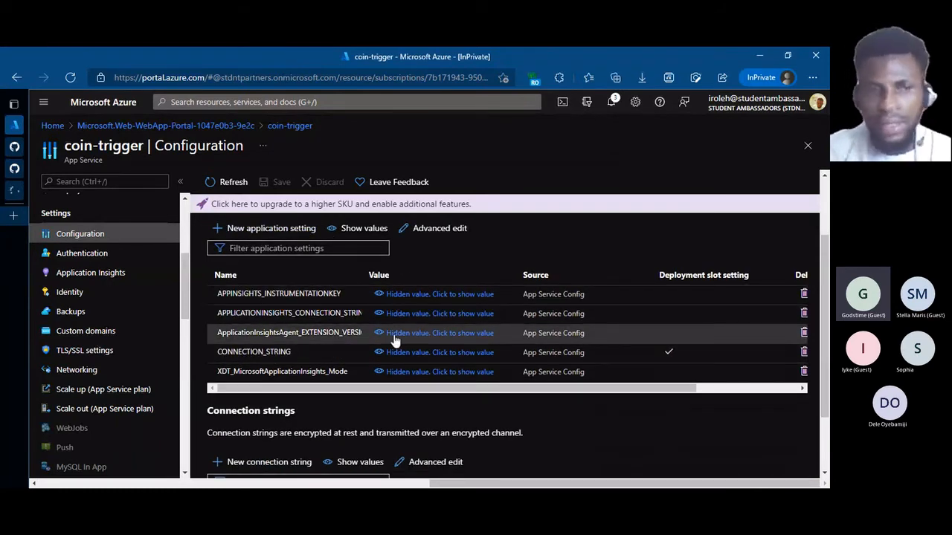
{"action": "left_click", "coordinate": [18, 191]}
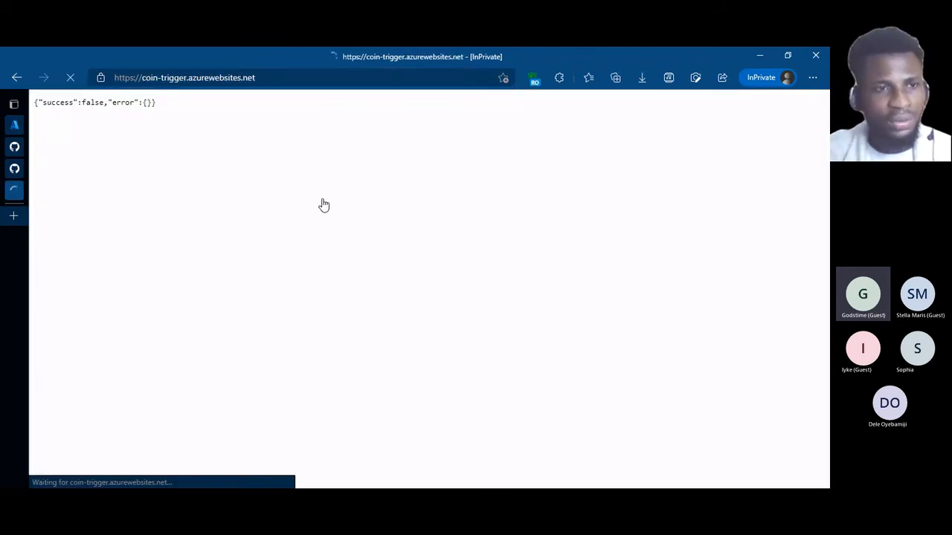
Close the coin-trigger site tab and open a fresh blank tab with an empty address bar
{"action": "key", "text": "ctrl+w"}
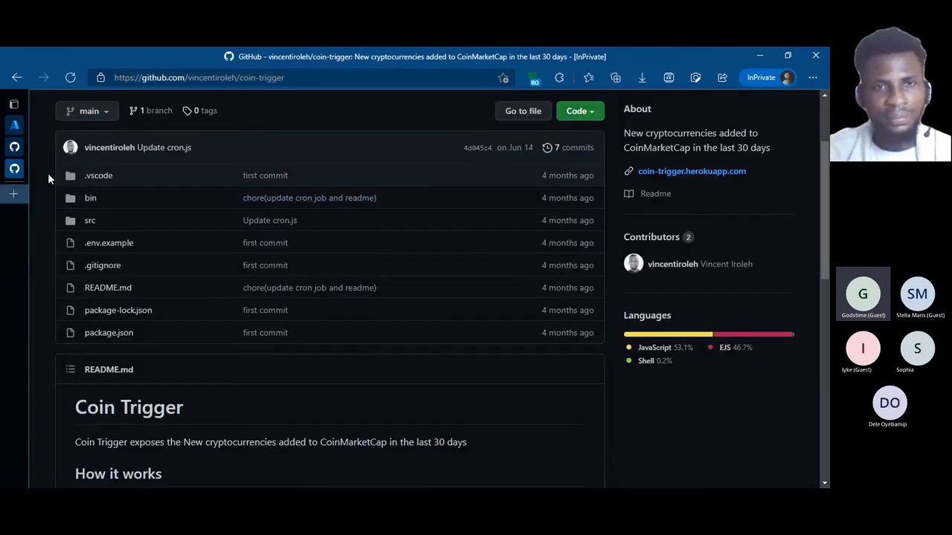
{"action": "key", "text": "ctrl+t"}
{"action": "key", "text": "ctrl+v"}
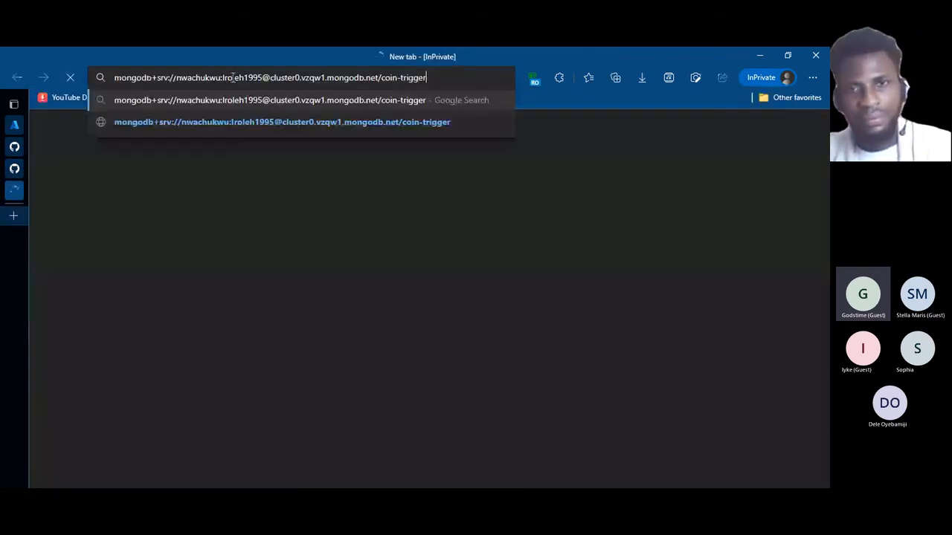
{"action": "left_click", "coordinate": [651, 211]}
{"action": "left_click", "coordinate": [431, 77]}
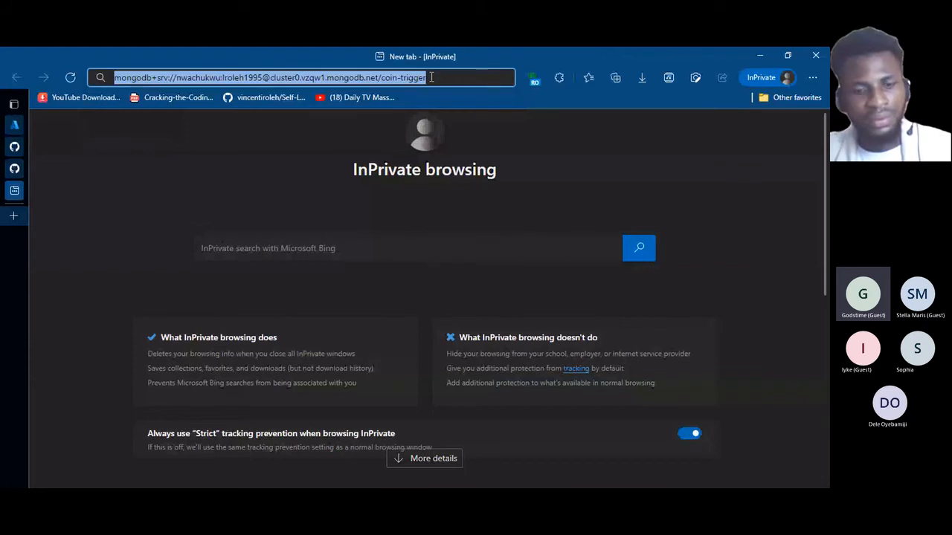
{"action": "key", "text": "BackSpace"}
Return to the Azure portal's Configuration page for coin-trigger
{"action": "mouse_move", "coordinate": [29, 129]}
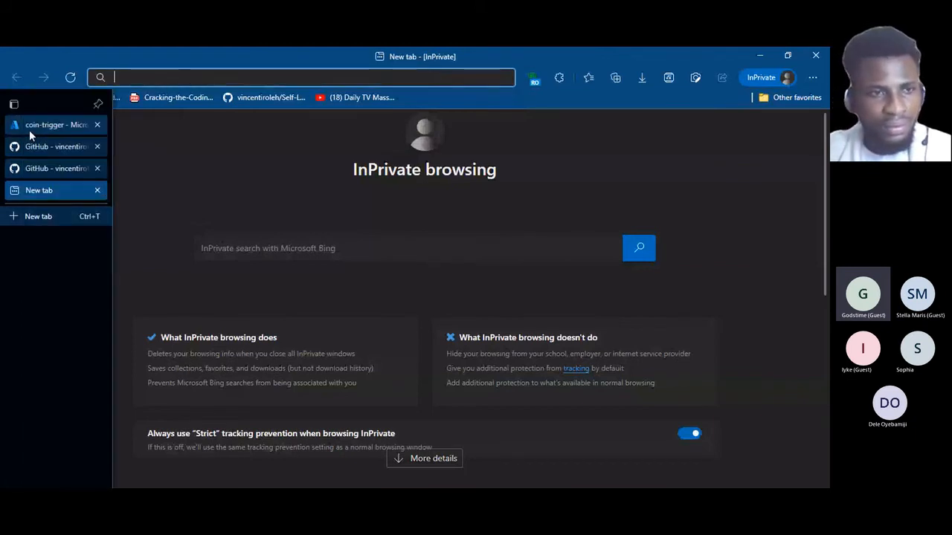
{"action": "left_click", "coordinate": [29, 130]}
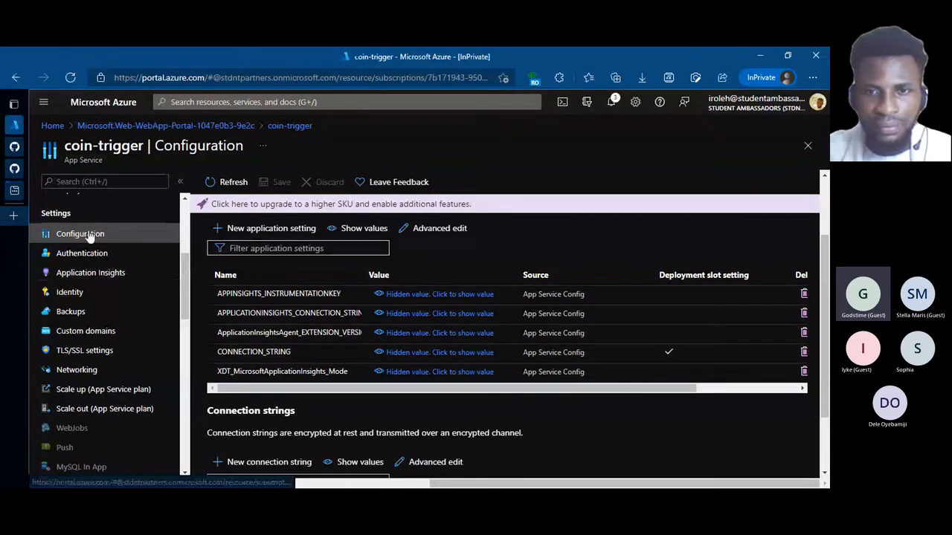
{"action": "scroll", "coordinate": [104, 297], "scroll_direction": "up", "scroll_amount": 3}
{"action": "left_click", "coordinate": [72, 203]}
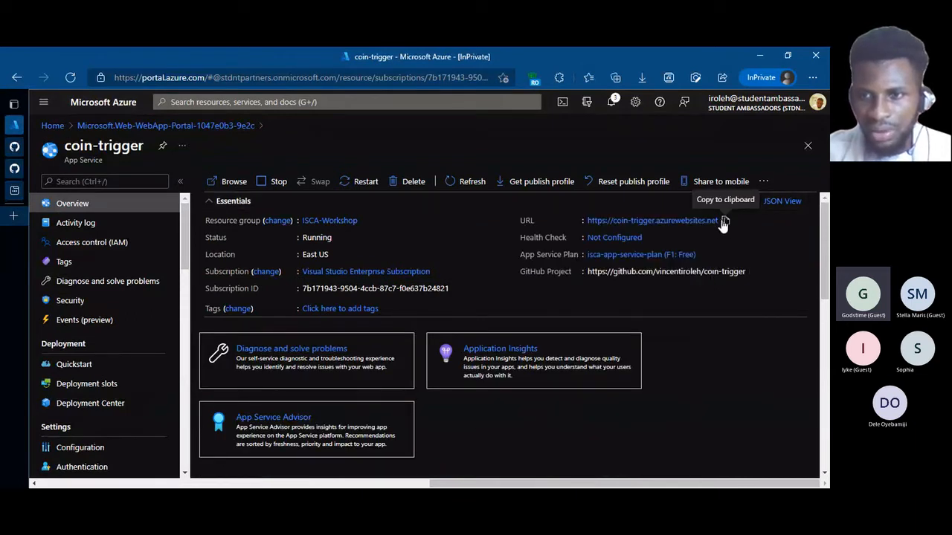
{"action": "left_click", "coordinate": [724, 221]}
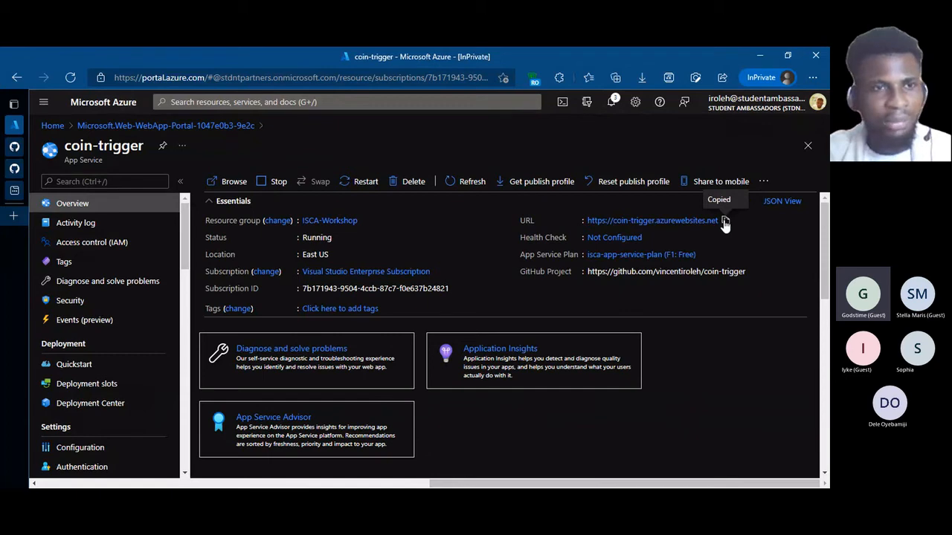
{"action": "left_click", "coordinate": [15, 216]}
{"action": "key", "text": "ctrl+v"}
Load coin-trigger.azurewebsites.net, check the New Cryptocurrencies coin cards, then close the tab
{"action": "key", "text": "Return"}
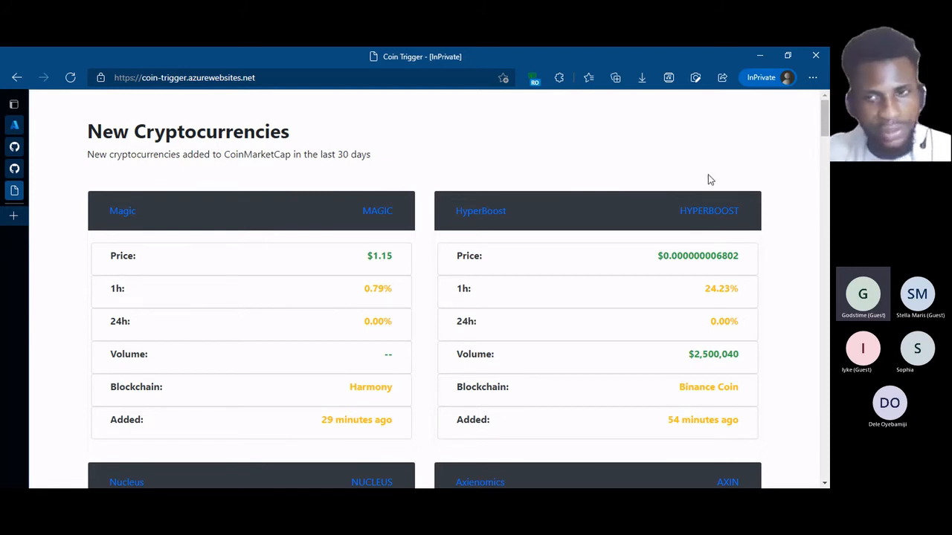
{"action": "scroll", "coordinate": [714, 182], "scroll_direction": "down", "scroll_amount": 10}
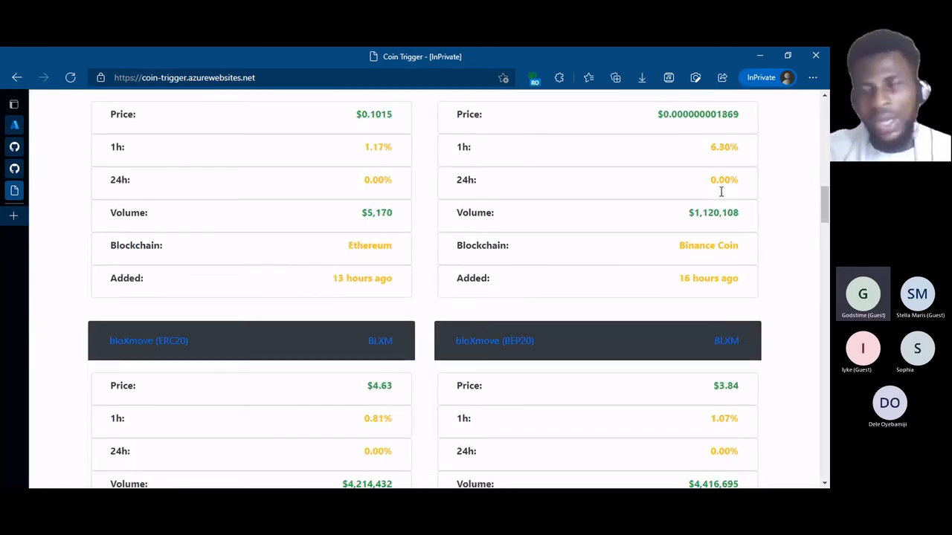
{"action": "scroll", "coordinate": [717, 223], "scroll_direction": "down", "scroll_amount": 13}
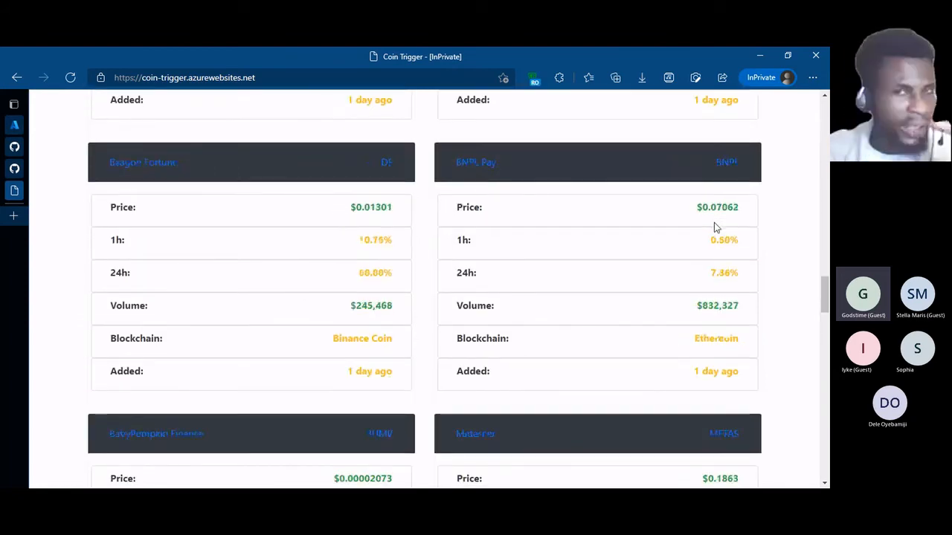
{"action": "scroll", "coordinate": [714, 222], "scroll_direction": "up", "scroll_amount": 9}
{"action": "scroll", "coordinate": [714, 218], "scroll_direction": "up", "scroll_amount": 8}
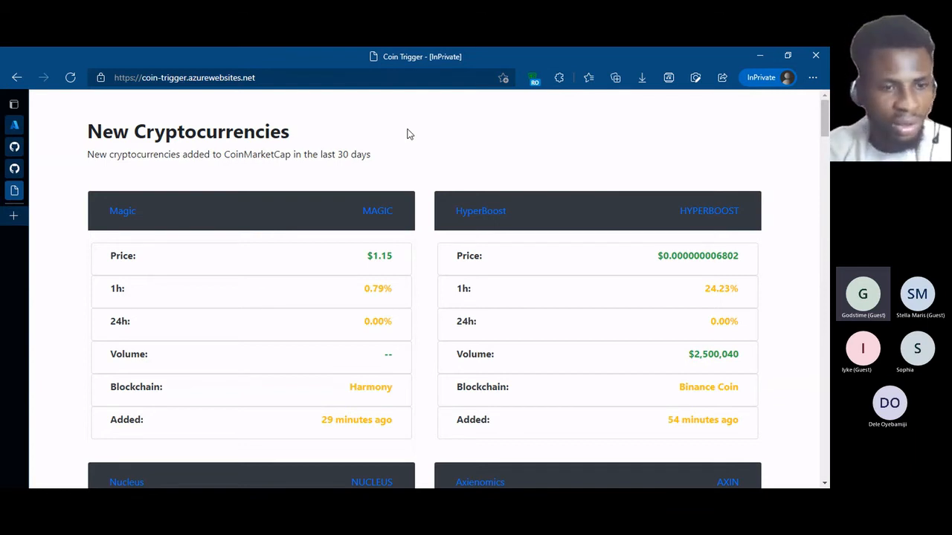
{"action": "key", "text": "ctrl+w"}
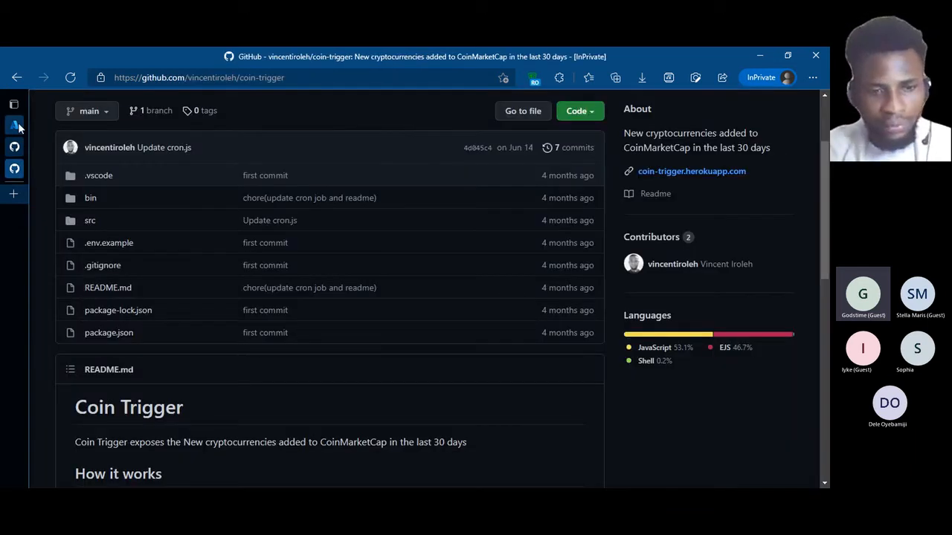
Switch back to the Azure portal tab showing coin-trigger's Overview and scroll the resource menu
{"action": "left_click", "coordinate": [15, 125]}
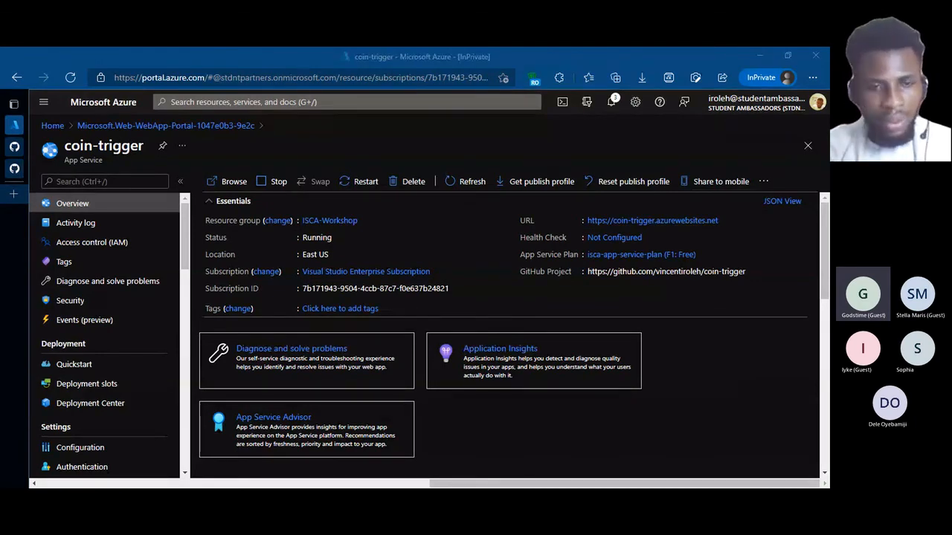
{"action": "left_click", "coordinate": [734, 222]}
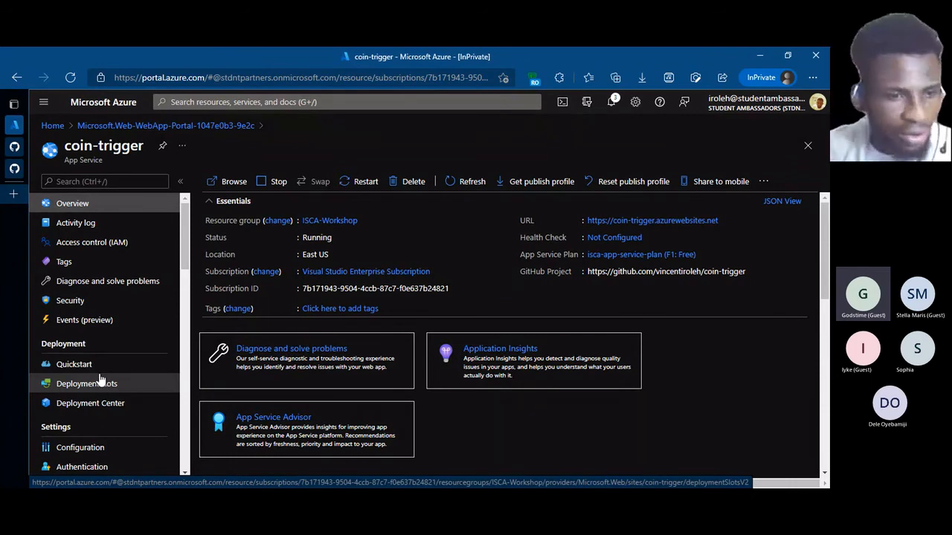
{"action": "scroll", "coordinate": [105, 383], "scroll_direction": "down", "scroll_amount": 5}
{"action": "scroll", "coordinate": [114, 377], "scroll_direction": "down", "scroll_amount": 1}
{"action": "scroll", "coordinate": [90, 312], "scroll_direction": "up", "scroll_amount": 1}
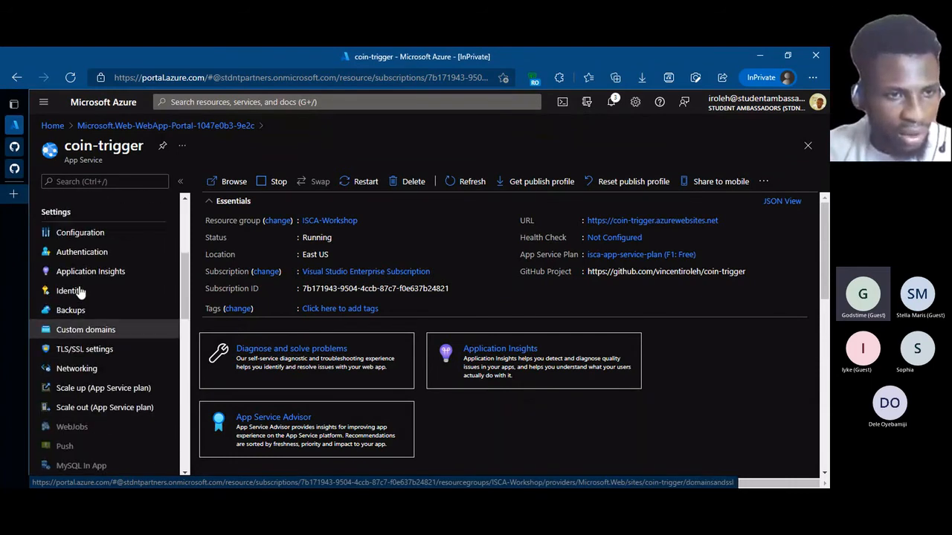
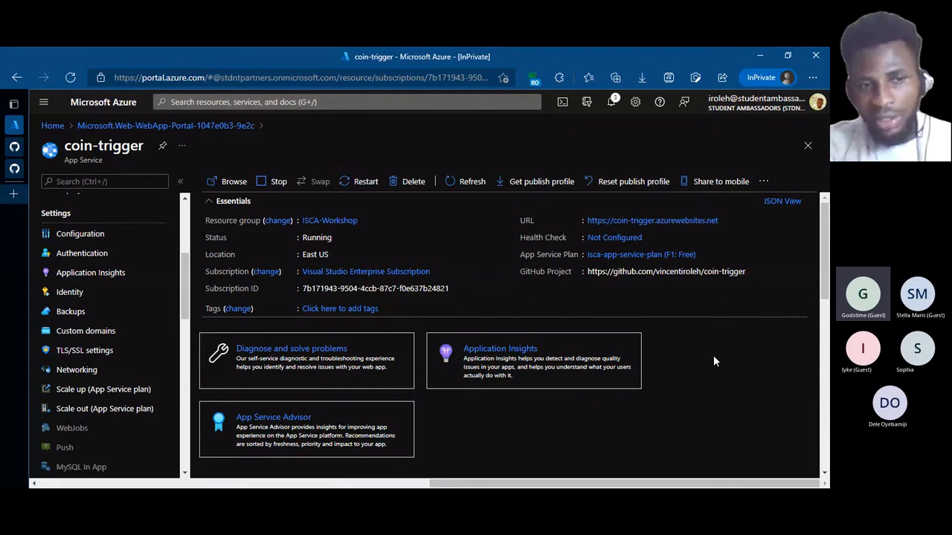
Open coin-trigger's Custom domains page, showing IP 20.49.104.37 and HTTPS Only Off
{"action": "left_click", "coordinate": [85, 331]}
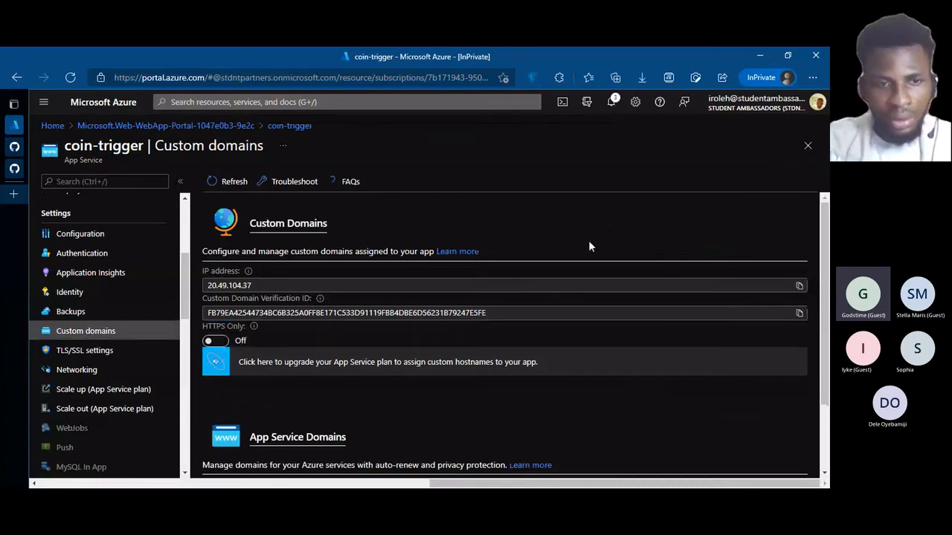
{"action": "scroll", "coordinate": [588, 247], "scroll_direction": "down", "scroll_amount": 2}
{"action": "scroll", "coordinate": [589, 247], "scroll_direction": "up", "scroll_amount": 2}
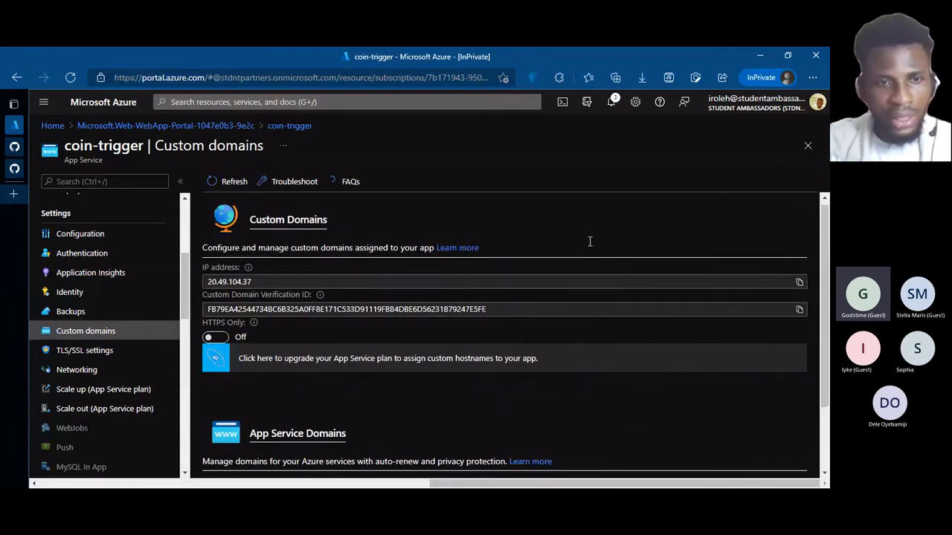
Switch the HTTPS Only toggle to On on coin-trigger's Custom domains page
{"action": "left_click", "coordinate": [217, 338]}
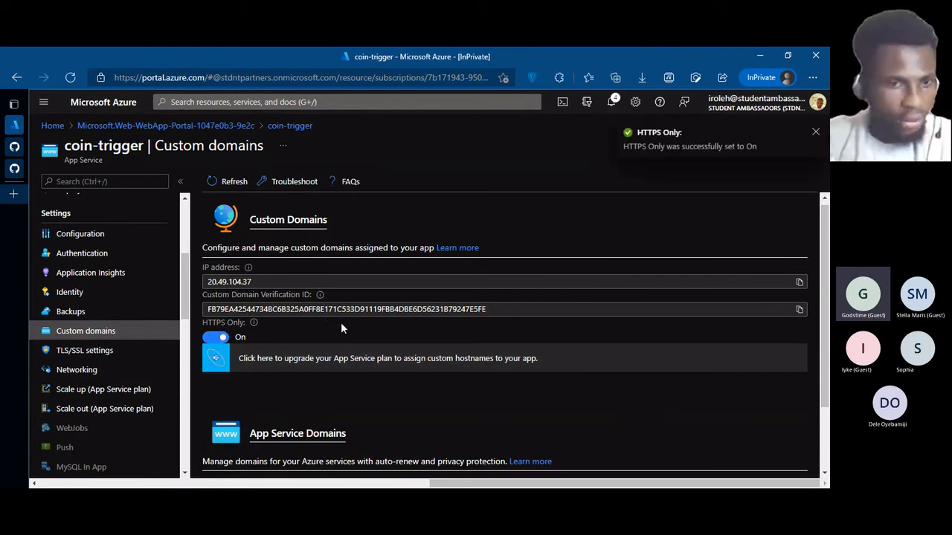
{"action": "scroll", "coordinate": [344, 330], "scroll_direction": "down", "scroll_amount": 2}
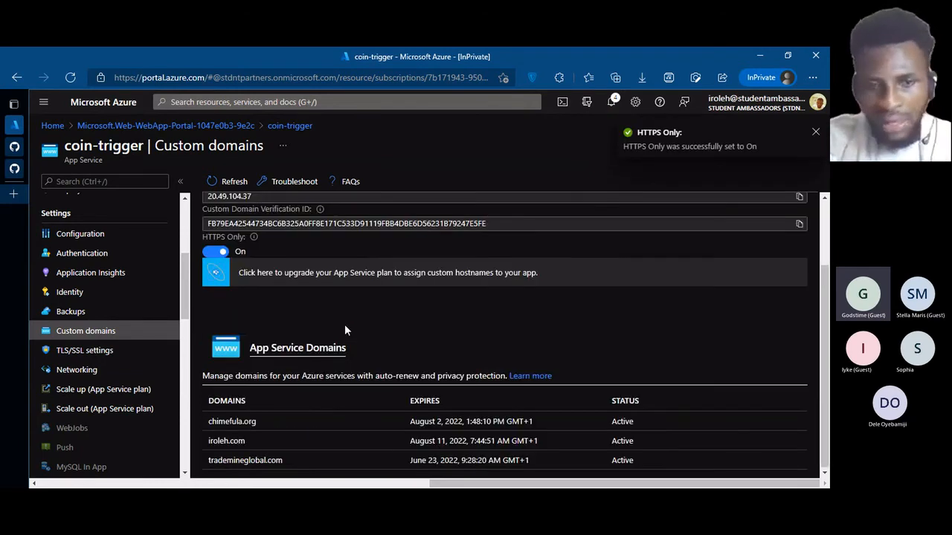
{"action": "scroll", "coordinate": [345, 330], "scroll_direction": "up", "scroll_amount": 1}
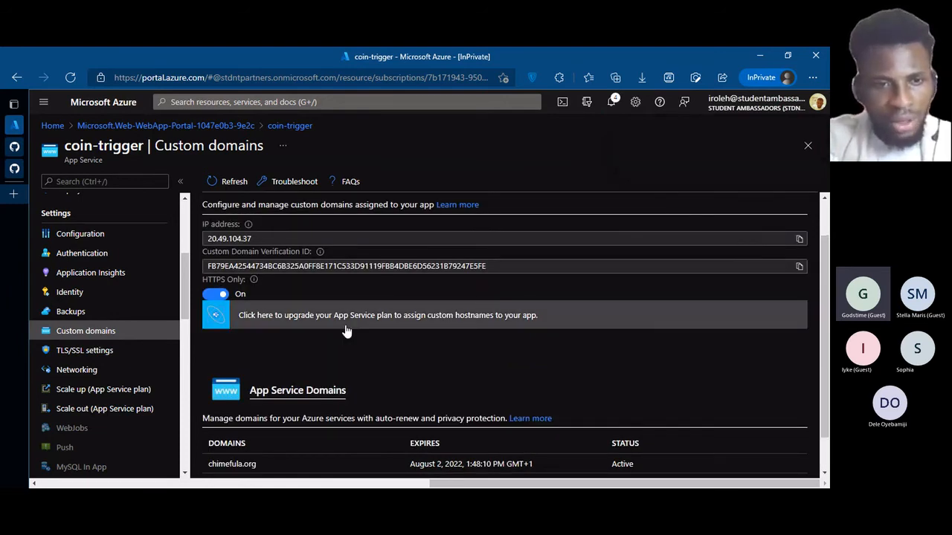
{"action": "scroll", "coordinate": [346, 331], "scroll_direction": "up", "scroll_amount": 1}
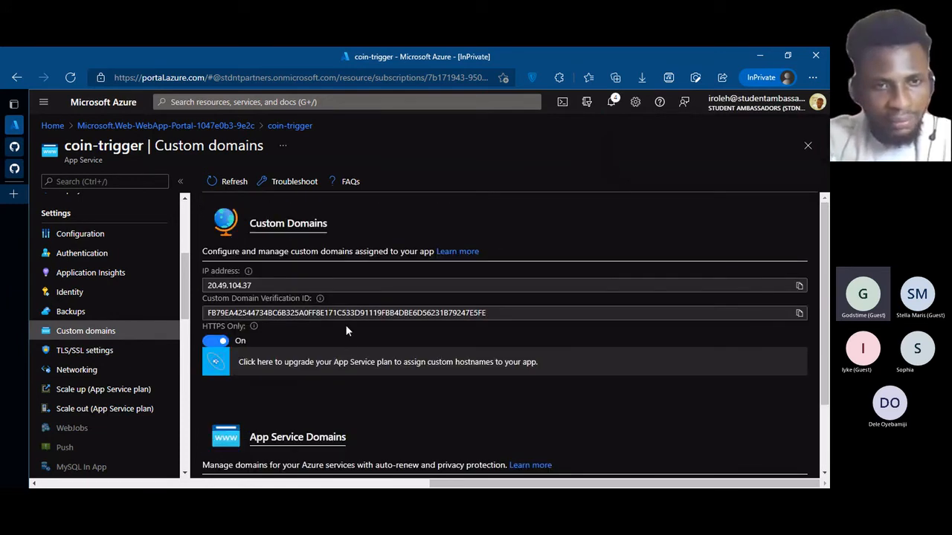
{"action": "scroll", "coordinate": [345, 329], "scroll_direction": "down", "scroll_amount": 2}
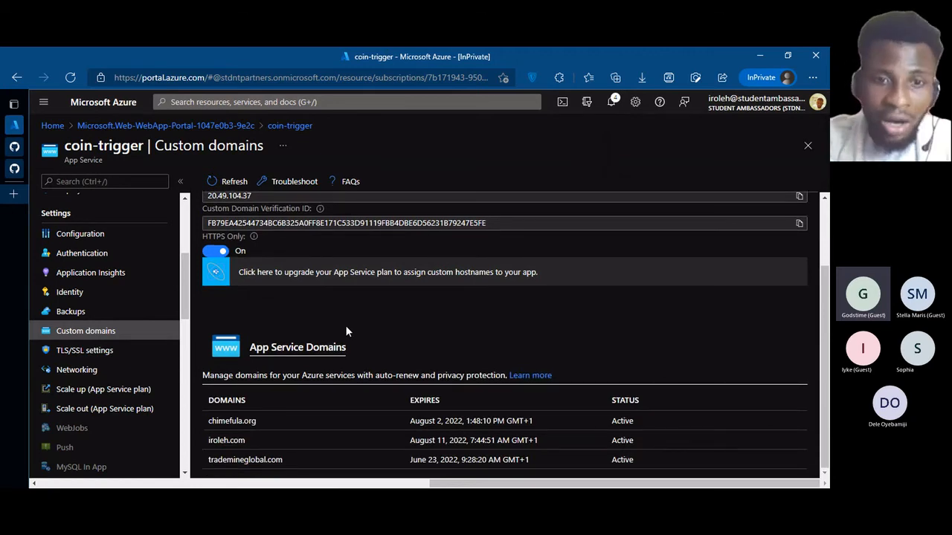
{"action": "scroll", "coordinate": [345, 325], "scroll_direction": "up", "scroll_amount": 2}
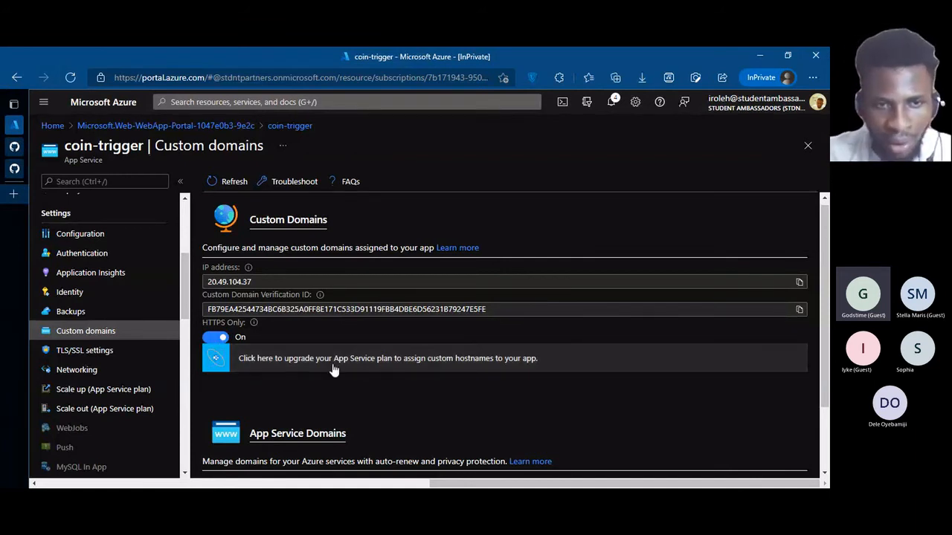
Set HTTPS Only back to Off and confirm the change is saved
{"action": "left_click", "coordinate": [210, 340]}
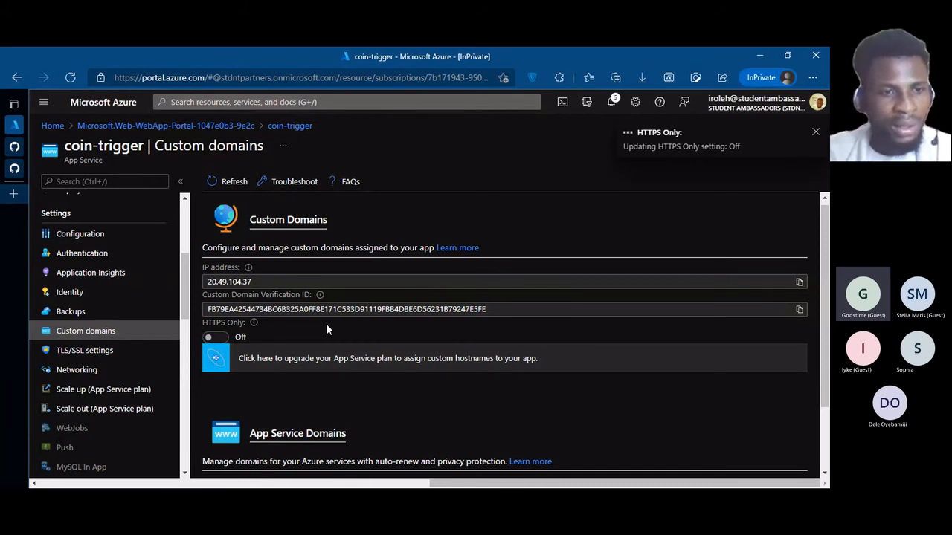
{"action": "scroll", "coordinate": [125, 388], "scroll_direction": "down", "scroll_amount": 4}
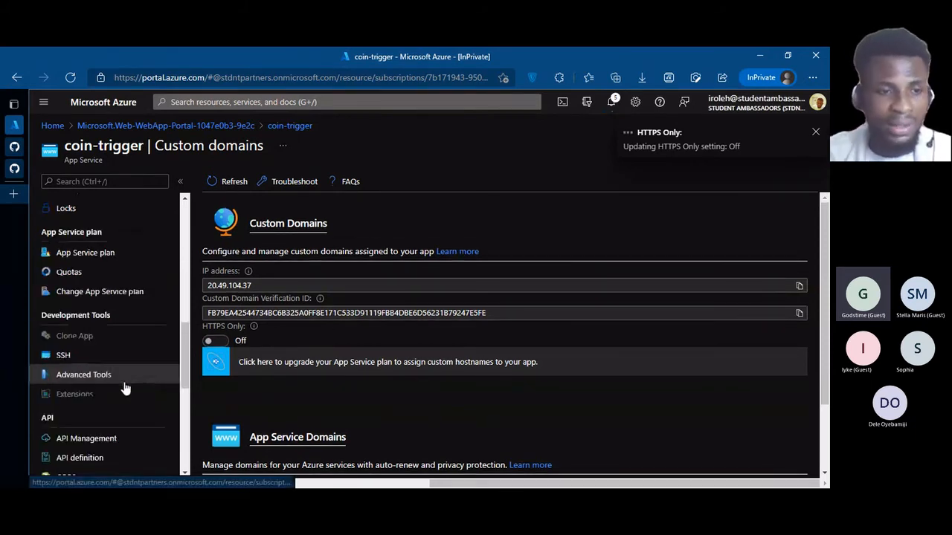
{"action": "scroll", "coordinate": [124, 388], "scroll_direction": "down", "scroll_amount": 1}
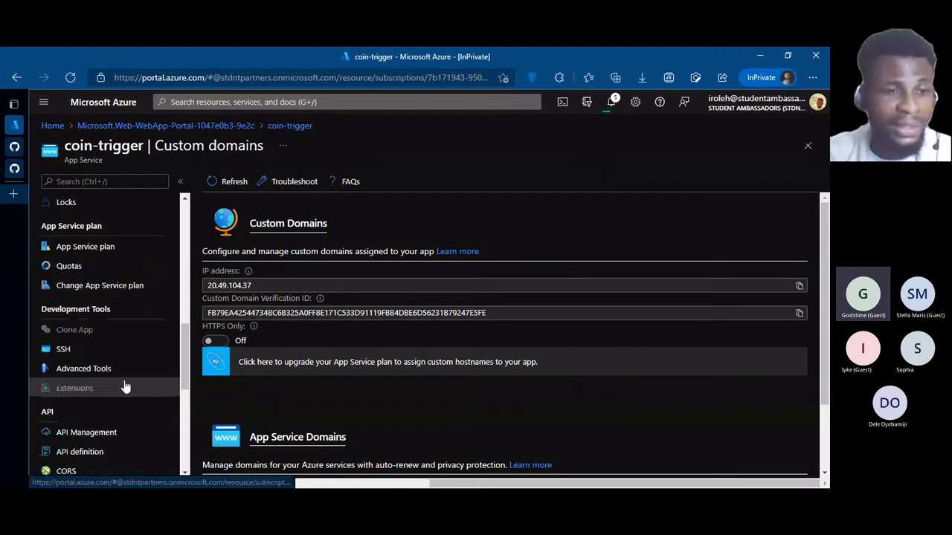
{"action": "scroll", "coordinate": [125, 388], "scroll_direction": "up", "scroll_amount": 1}
{"action": "scroll", "coordinate": [126, 388], "scroll_direction": "down", "scroll_amount": 6}
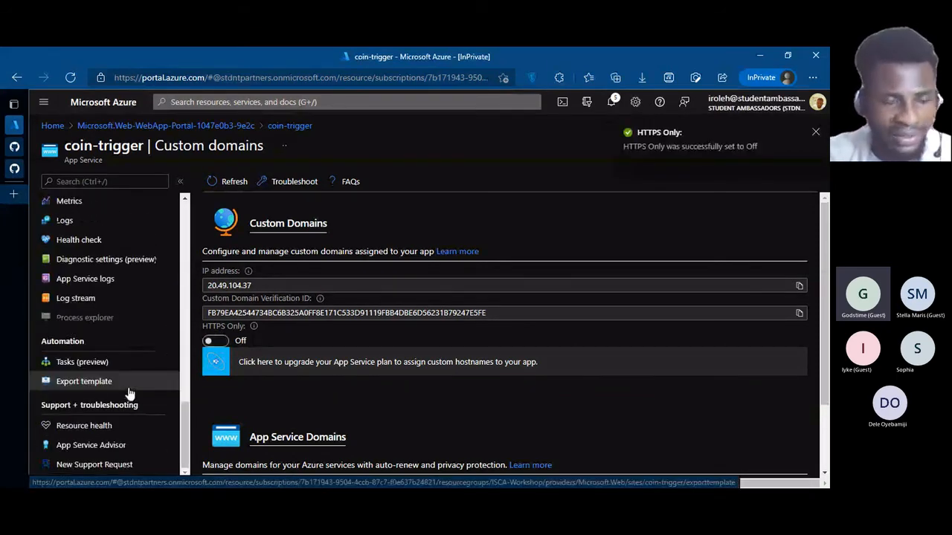
{"action": "scroll", "coordinate": [128, 392], "scroll_direction": "up", "scroll_amount": 5}
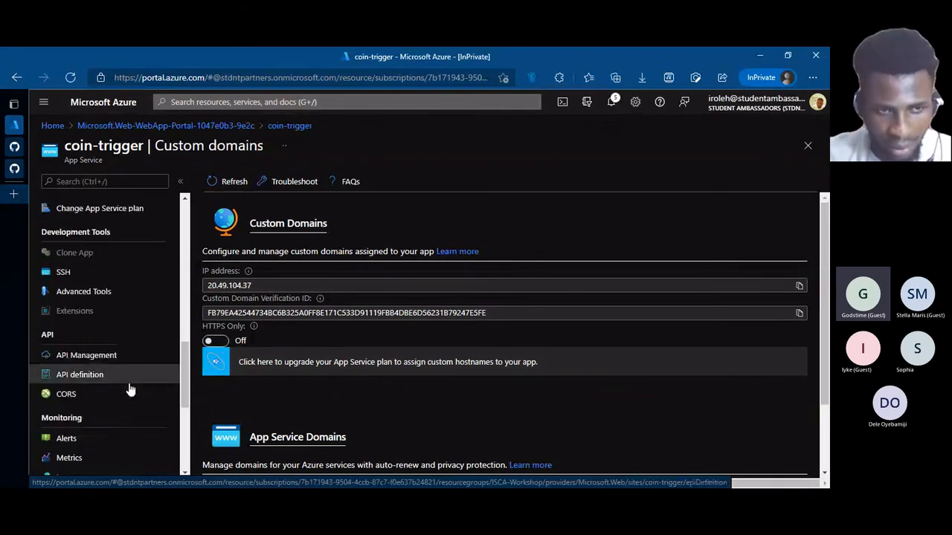
{"action": "scroll", "coordinate": [129, 390], "scroll_direction": "up", "scroll_amount": 3}
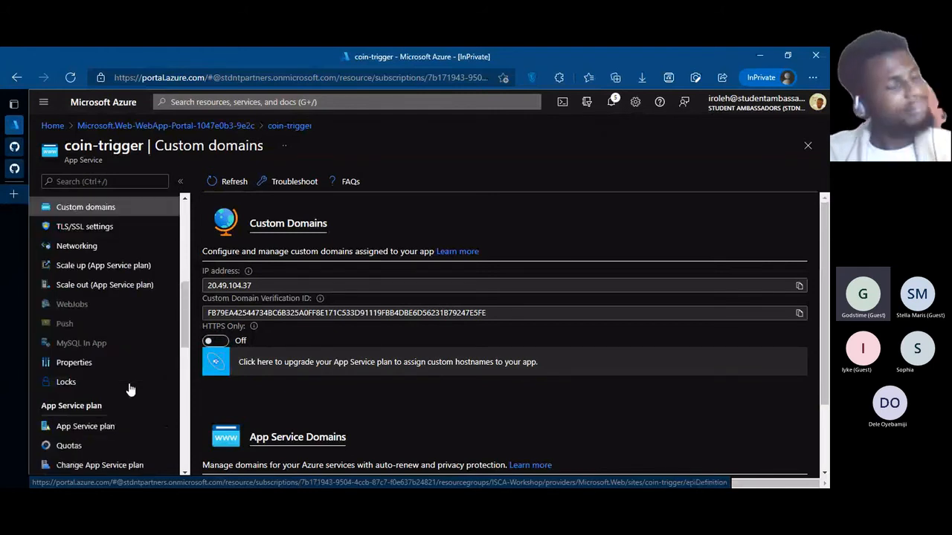
{"action": "scroll", "coordinate": [128, 388], "scroll_direction": "up", "scroll_amount": 5}
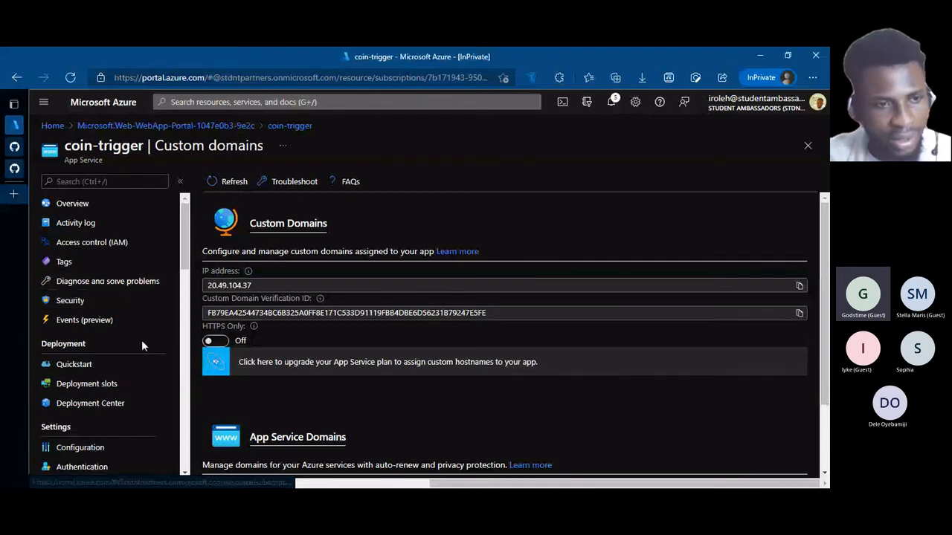
{"action": "scroll", "coordinate": [119, 372], "scroll_direction": "down", "scroll_amount": 5}
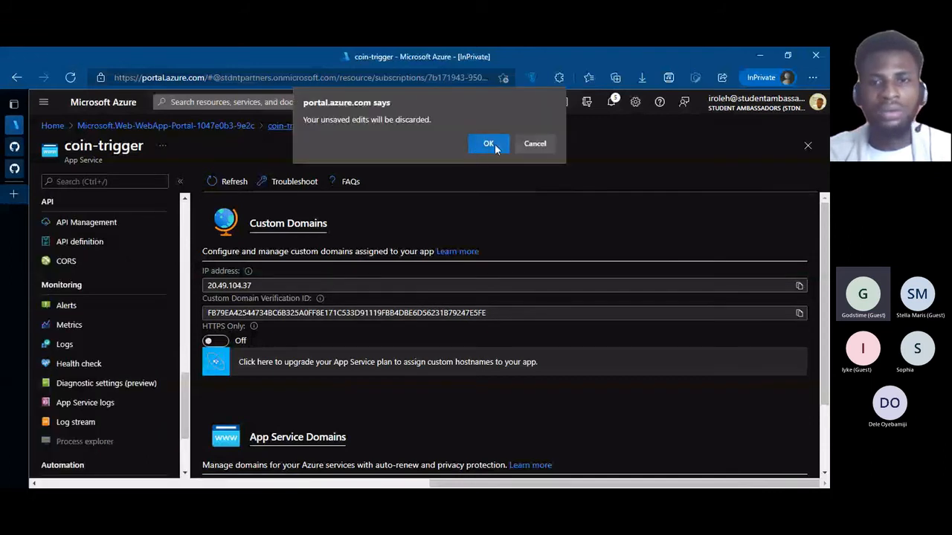
Confirm discarding the unsaved edits to return to coin-trigger's Overview, showing Running
{"action": "left_click", "coordinate": [494, 145]}
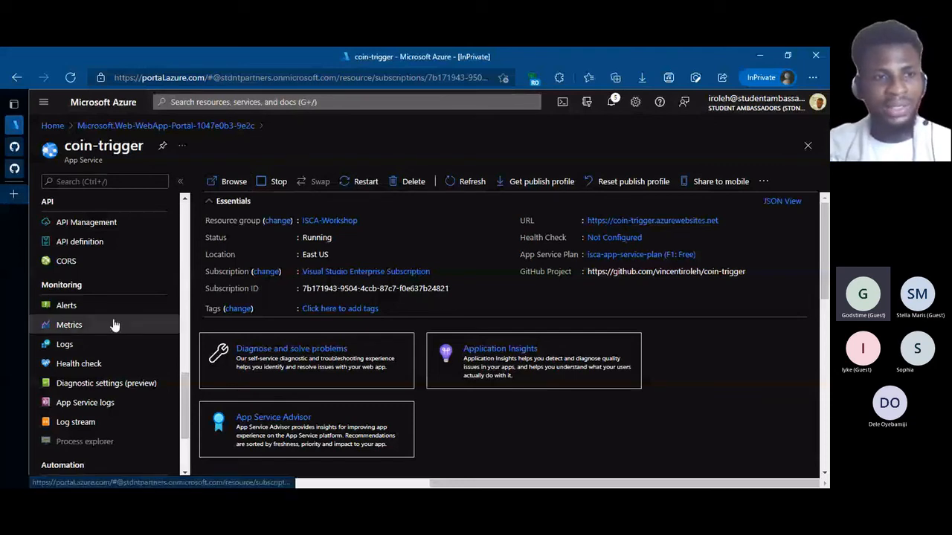
Open the live app site in a new tab and highlight the WordPress App item in the workshop README
{"action": "left_click", "coordinate": [652, 220]}
{"action": "mouse_move", "coordinate": [26, 150]}
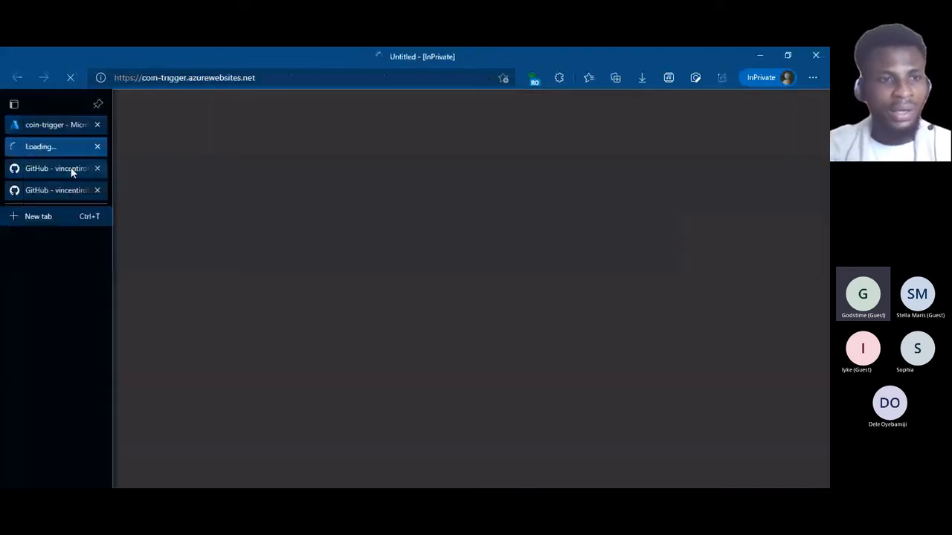
{"action": "left_click", "coordinate": [73, 172]}
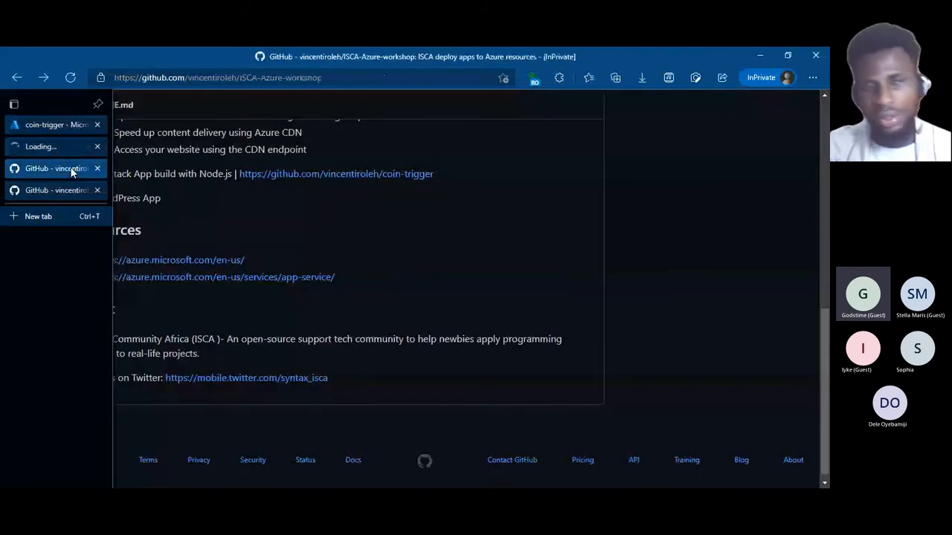
{"action": "scroll", "coordinate": [153, 315], "scroll_direction": "up", "scroll_amount": 1}
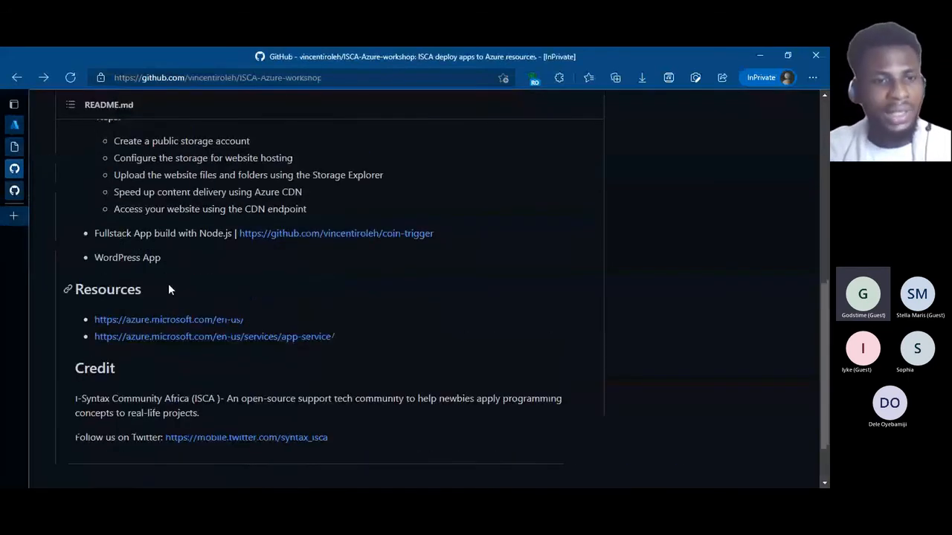
{"action": "left_click_drag", "start_coordinate": [162, 258], "coordinate": [100, 254]}
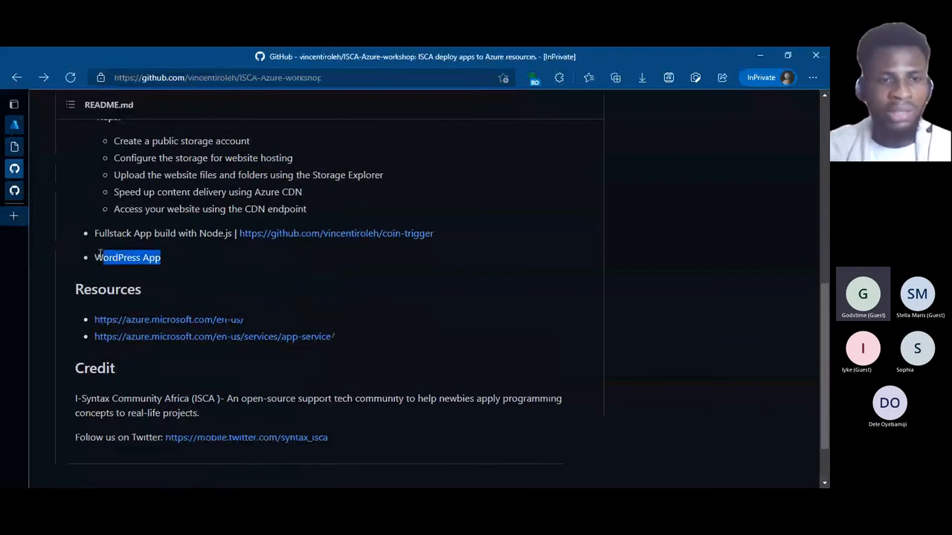
{"action": "left_click", "coordinate": [166, 271]}
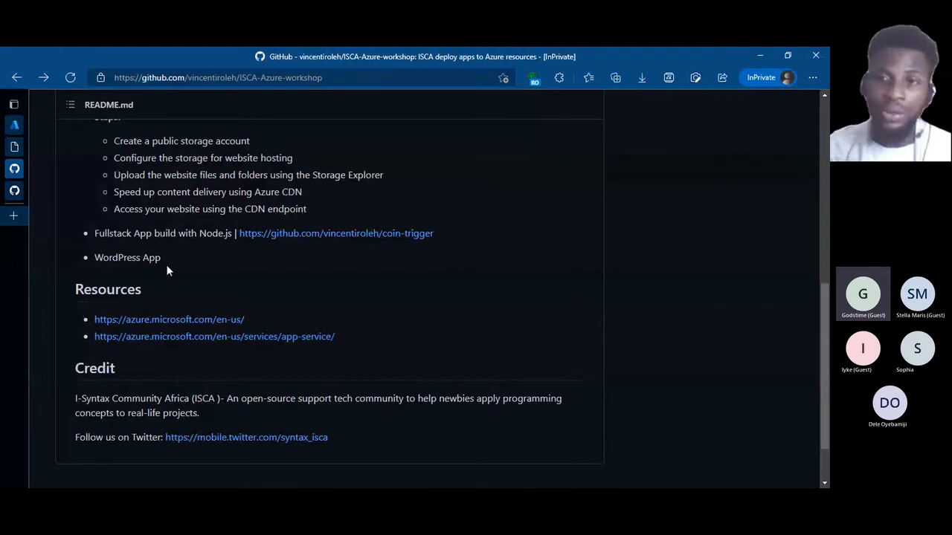
Close the Coin Trigger site tab and the coin-trigger repository tab
{"action": "left_click", "coordinate": [21, 153]}
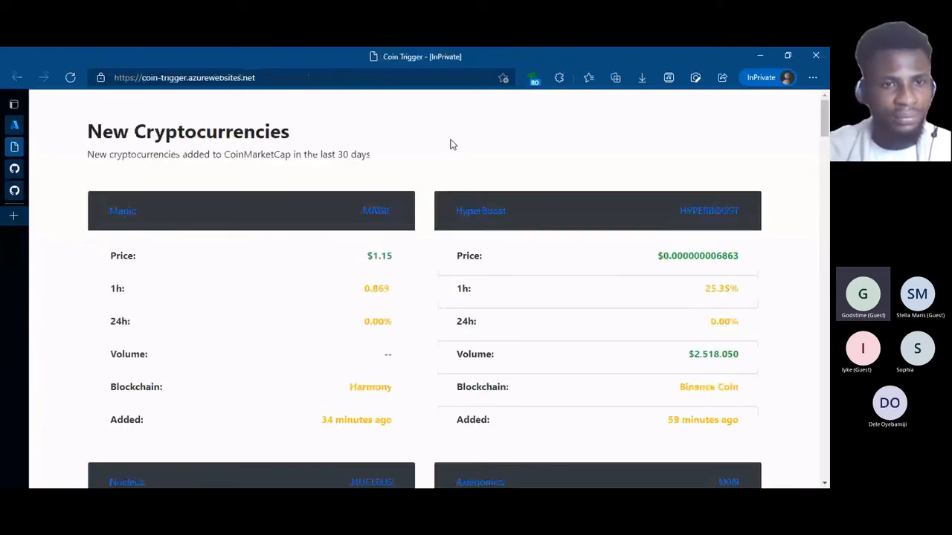
{"action": "middle_click", "coordinate": [11, 152]}
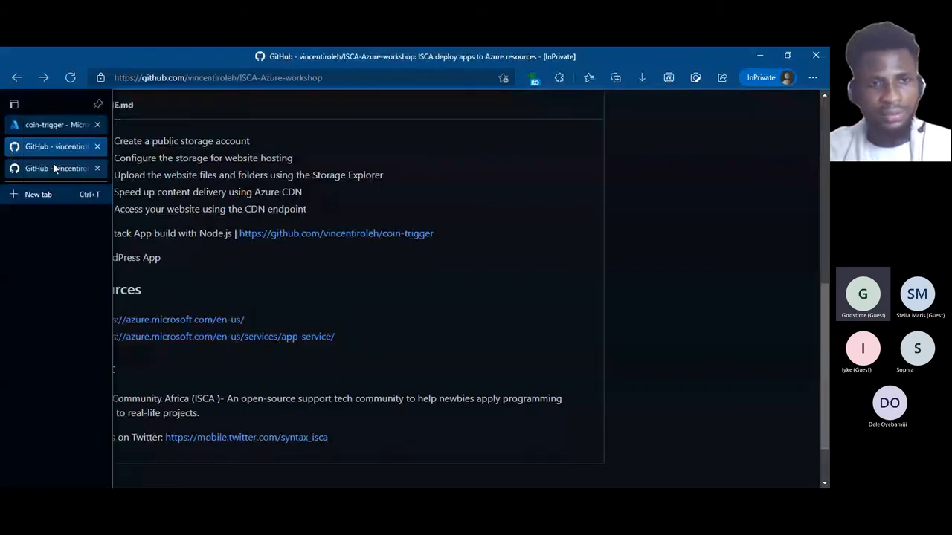
{"action": "left_click", "coordinate": [56, 169]}
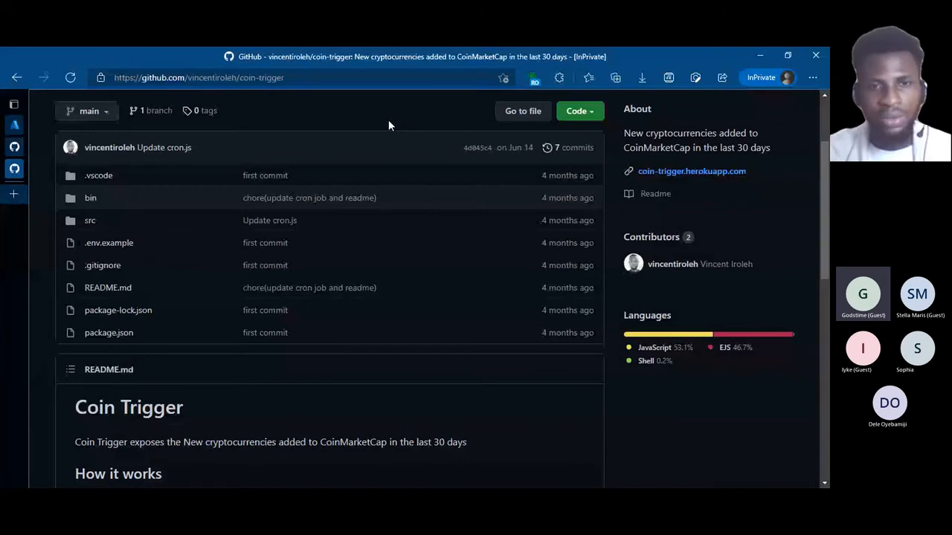
{"action": "key", "text": "ctrl+w"}
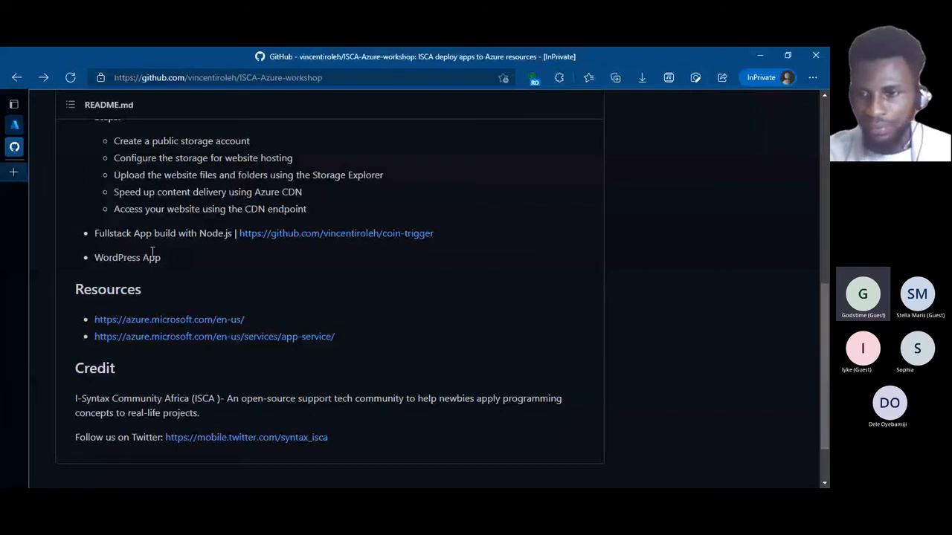
Return to the Azure portal tab with coin-trigger's overview
{"action": "left_click", "coordinate": [14, 125]}
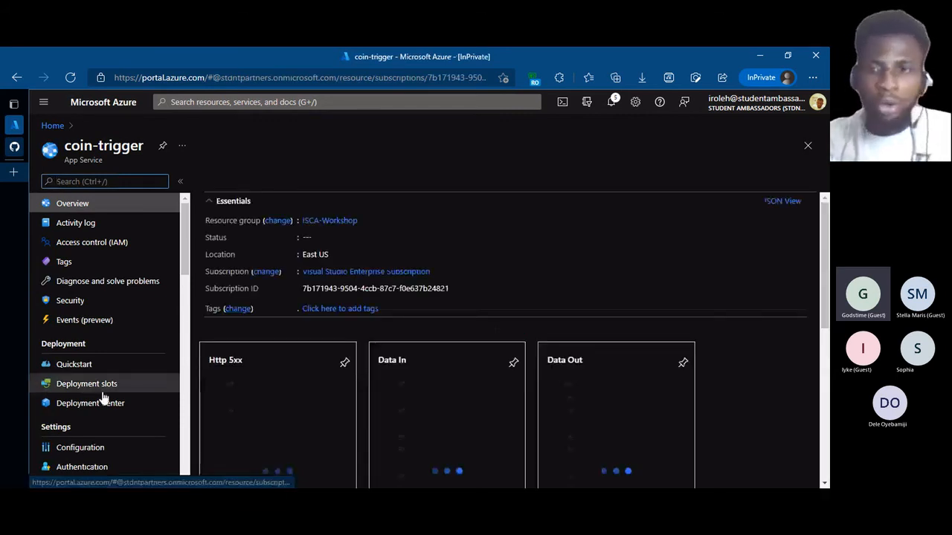
Open coin-trigger's Deployment Center, linked to the GitHub coin-trigger repo on branch main
{"action": "scroll", "coordinate": [103, 398], "scroll_direction": "down", "scroll_amount": 2}
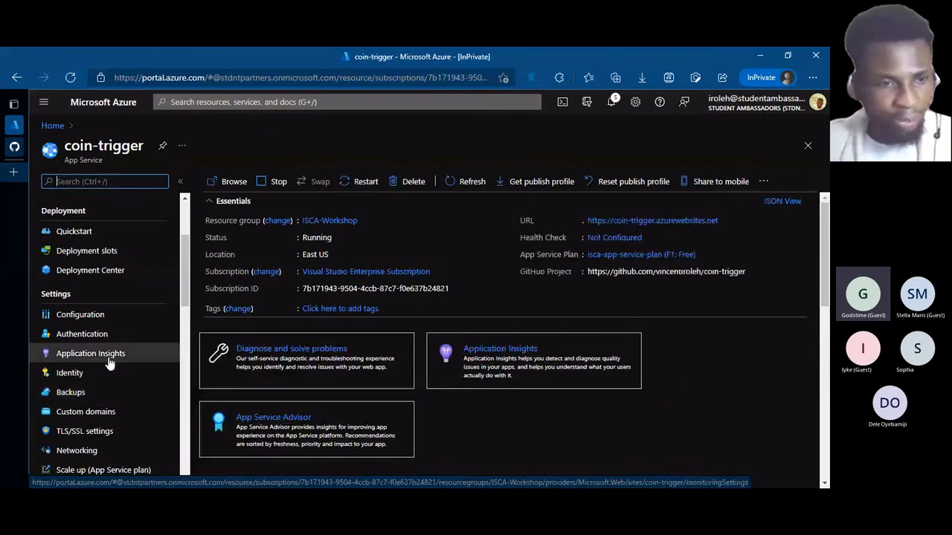
{"action": "scroll", "coordinate": [108, 362], "scroll_direction": "down", "scroll_amount": 1}
{"action": "scroll", "coordinate": [108, 355], "scroll_direction": "up", "scroll_amount": 1}
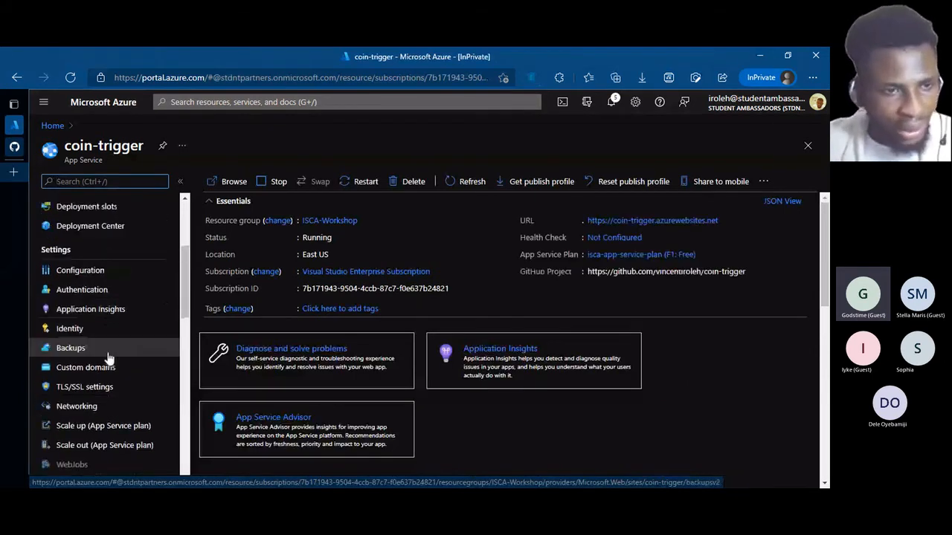
{"action": "scroll", "coordinate": [108, 290], "scroll_direction": "down", "scroll_amount": 1}
{"action": "scroll", "coordinate": [106, 308], "scroll_direction": "up", "scroll_amount": 2}
{"action": "left_click", "coordinate": [103, 274]}
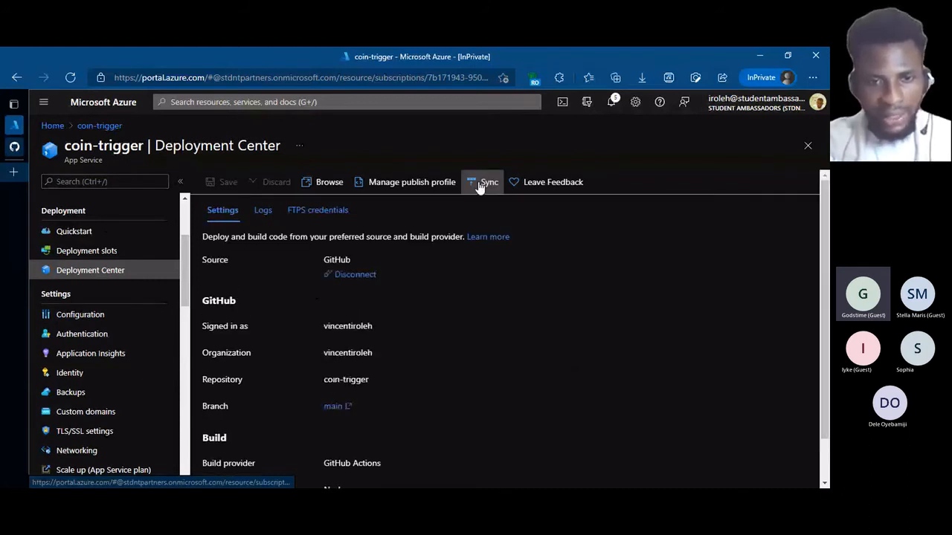
{"action": "scroll", "coordinate": [478, 273], "scroll_direction": "down", "scroll_amount": 1}
Sync coin-trigger from its GitHub repo, answer the redeploy prompt, and go to portal Home
{"action": "scroll", "coordinate": [478, 267], "scroll_direction": "up", "scroll_amount": 1}
{"action": "left_click", "coordinate": [484, 183]}
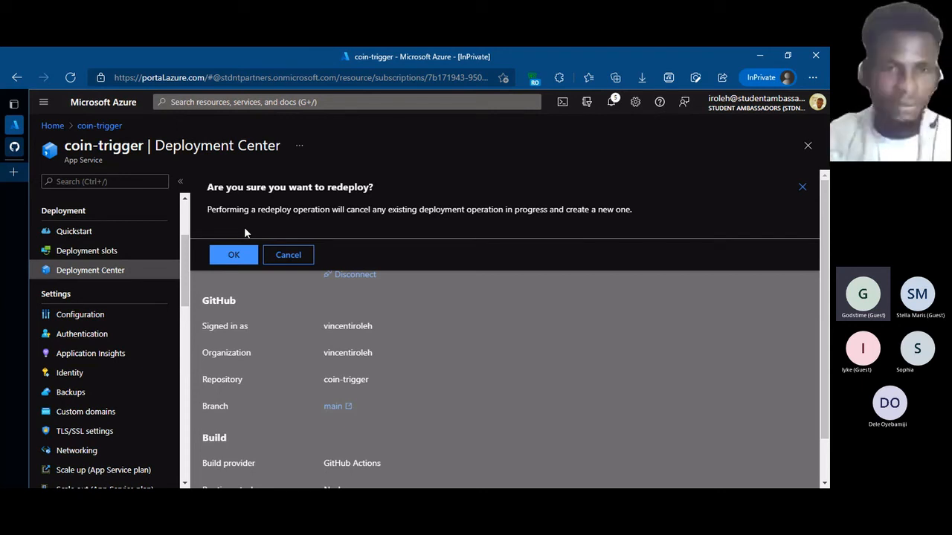
{"action": "left_click", "coordinate": [304, 256]}
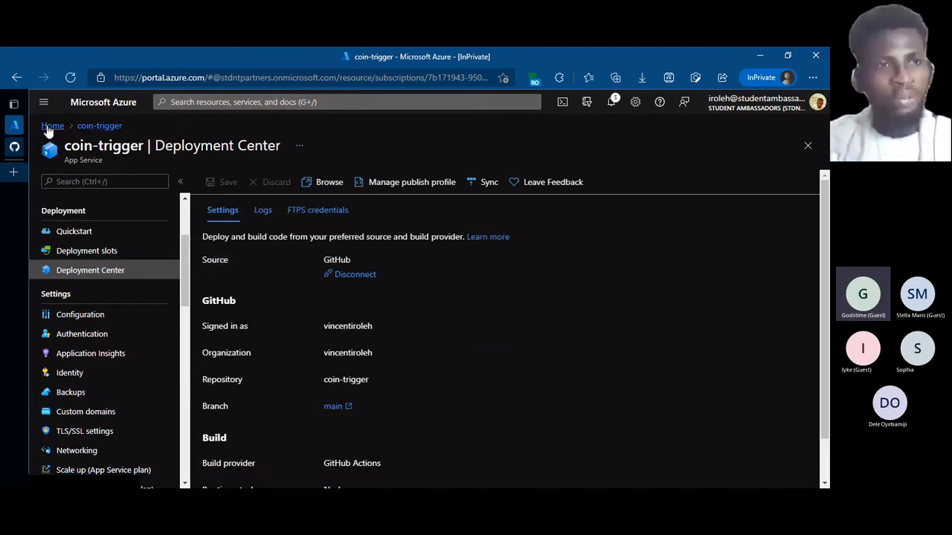
{"action": "left_click", "coordinate": [103, 102]}
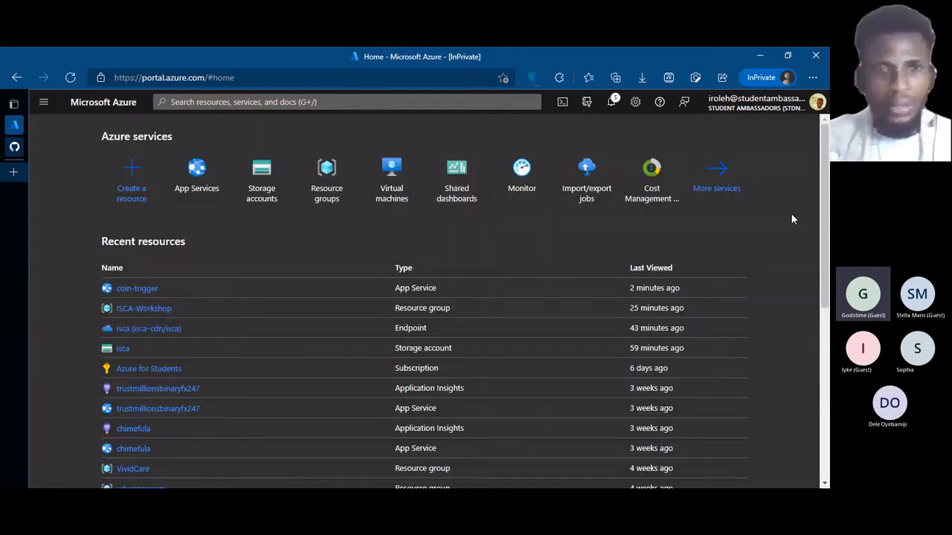
Dismiss the portal search suggestions and open the Create a resource page from Home
{"action": "left_click", "coordinate": [353, 102]}
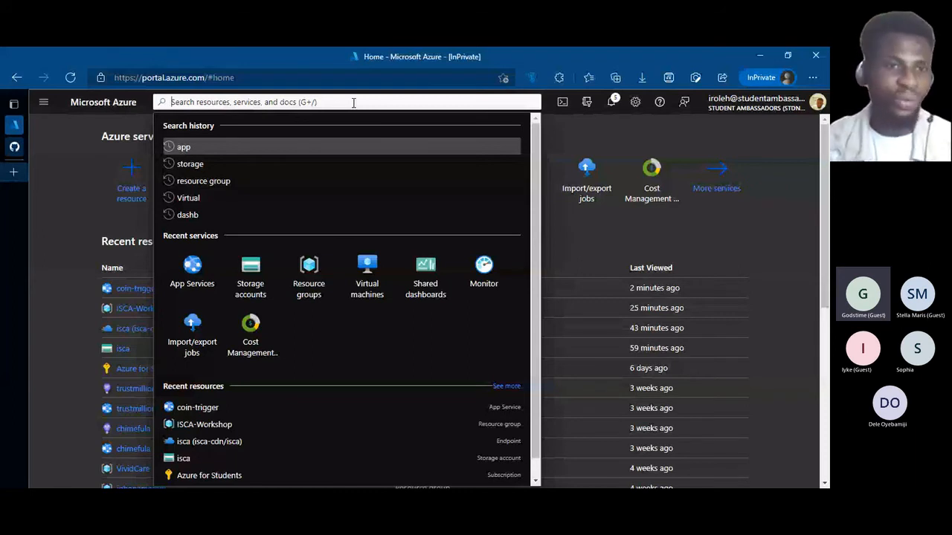
{"action": "left_click", "coordinate": [89, 172]}
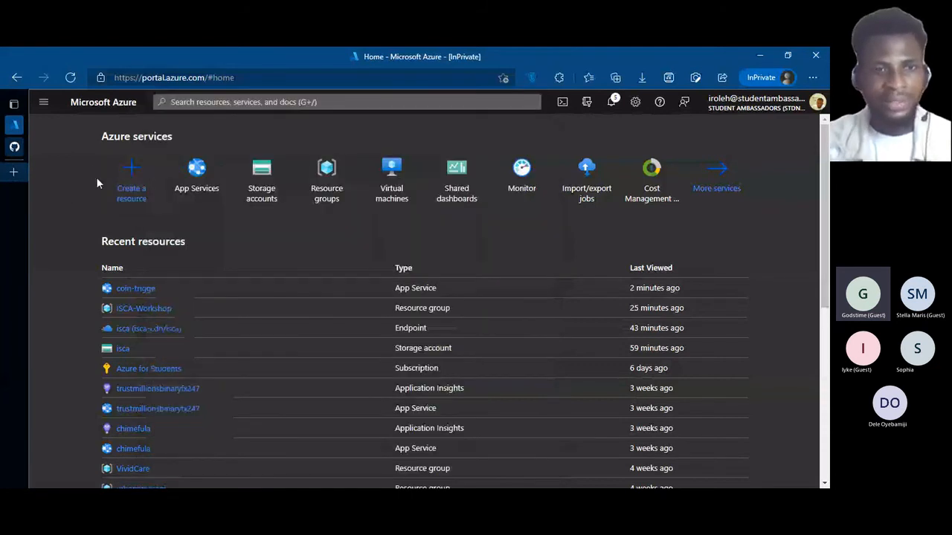
{"action": "left_click", "coordinate": [136, 181]}
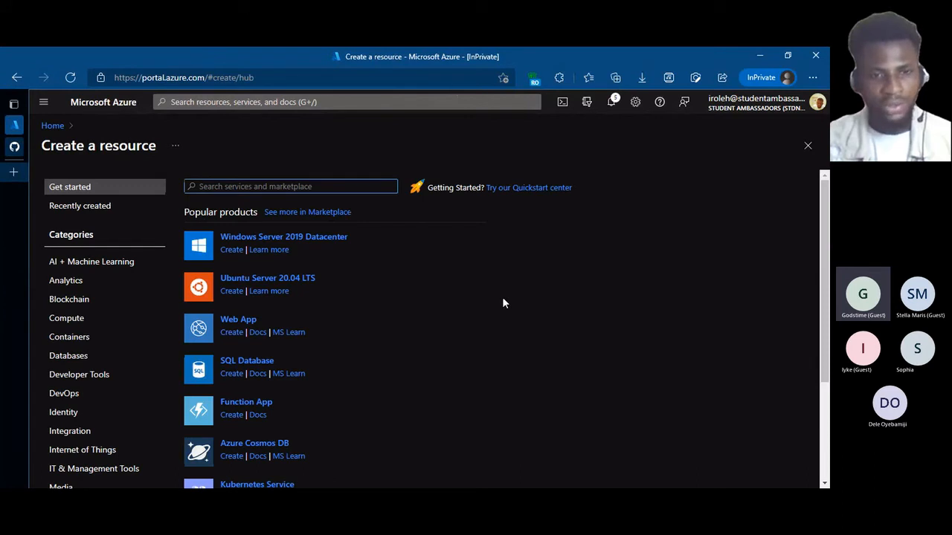
{"action": "scroll", "coordinate": [390, 297], "scroll_direction": "down", "scroll_amount": 2}
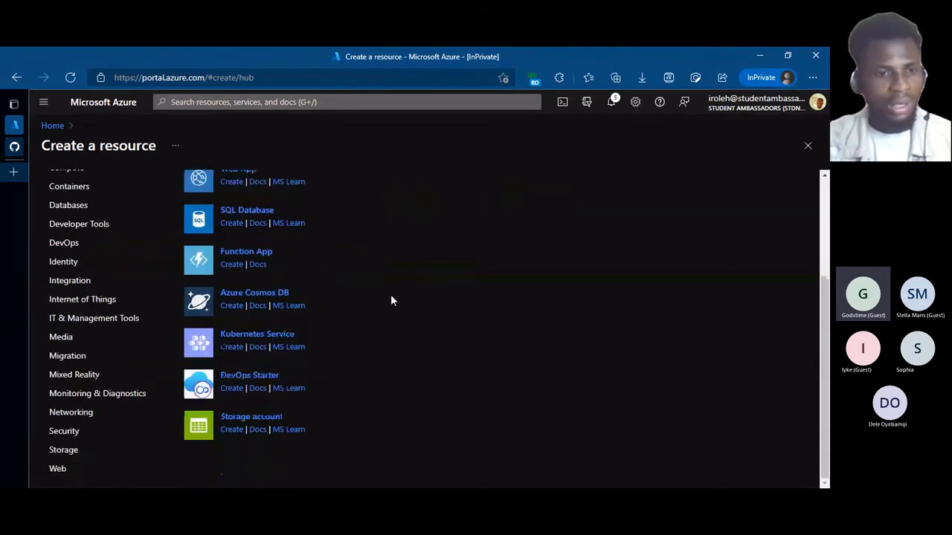
{"action": "scroll", "coordinate": [391, 297], "scroll_direction": "up", "scroll_amount": 2}
{"action": "scroll", "coordinate": [388, 299], "scroll_direction": "down", "scroll_amount": 1}
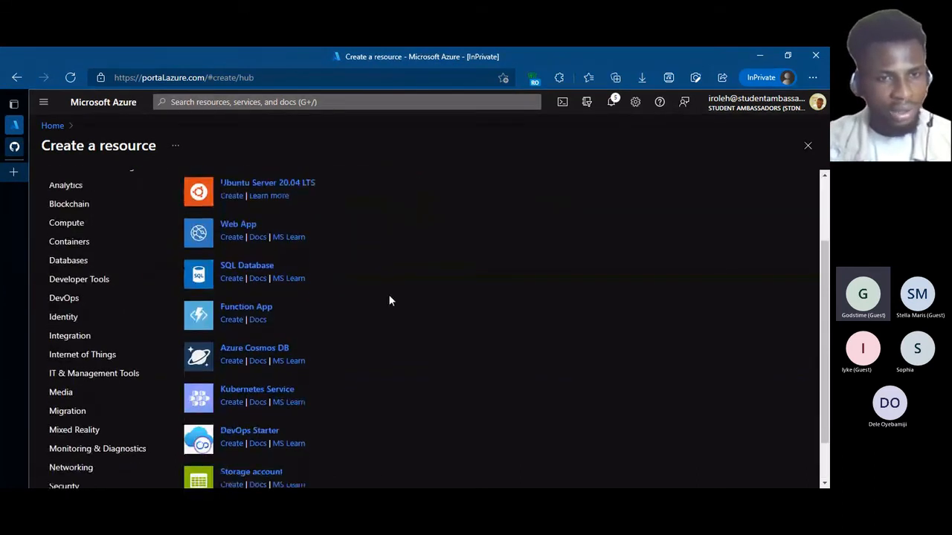
{"action": "scroll", "coordinate": [389, 300], "scroll_direction": "up", "scroll_amount": 1}
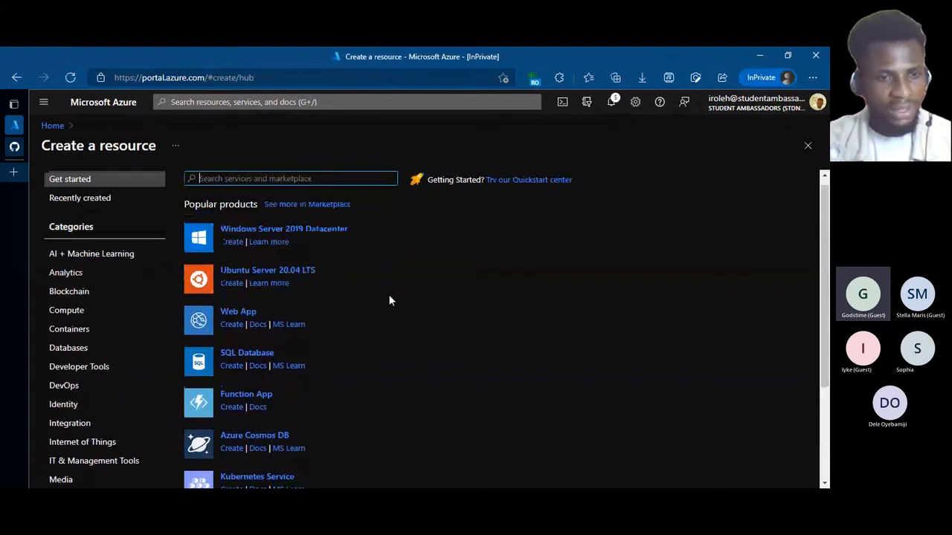
{"action": "left_click", "coordinate": [227, 319]}
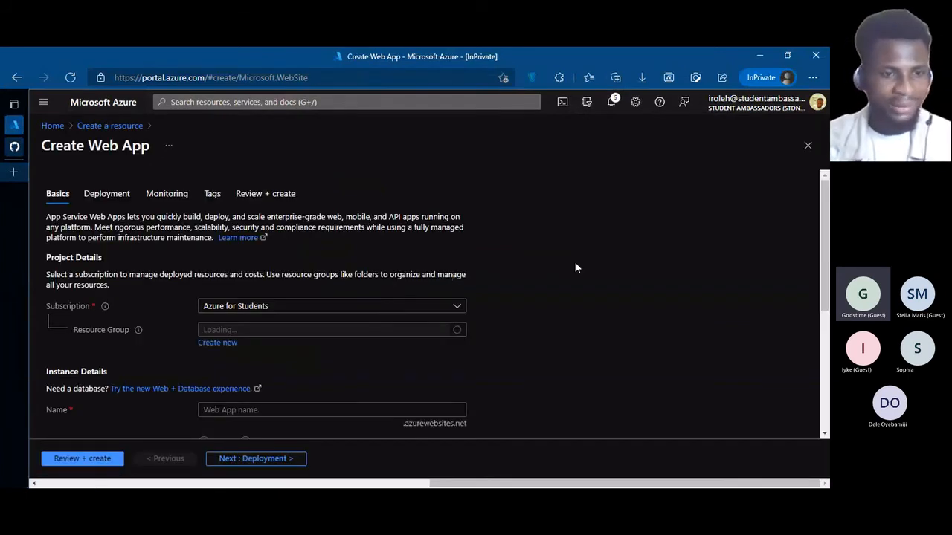
{"action": "scroll", "coordinate": [577, 271], "scroll_direction": "down", "scroll_amount": 5}
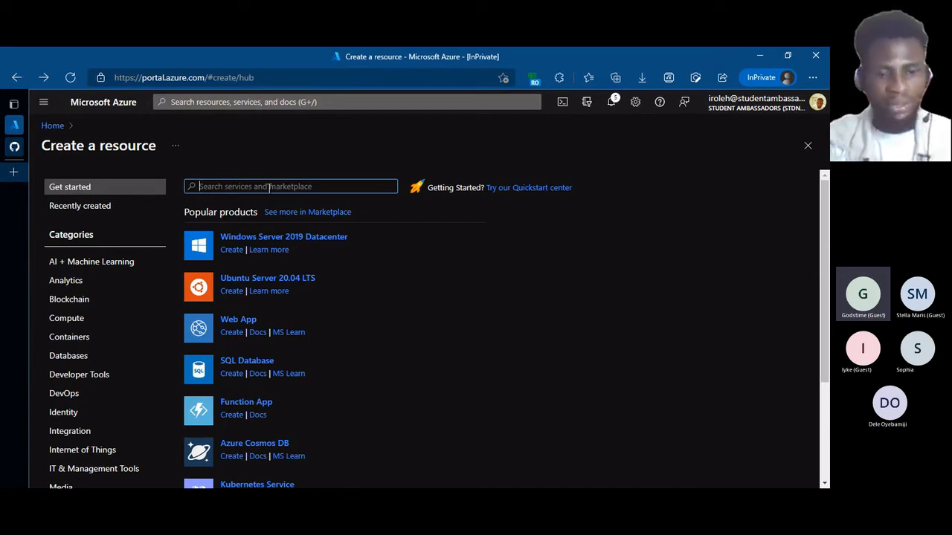
Search the Marketplace for 'wordpress', pick the WordPress offer and start creating it
{"action": "type", "text": "wordpre"}
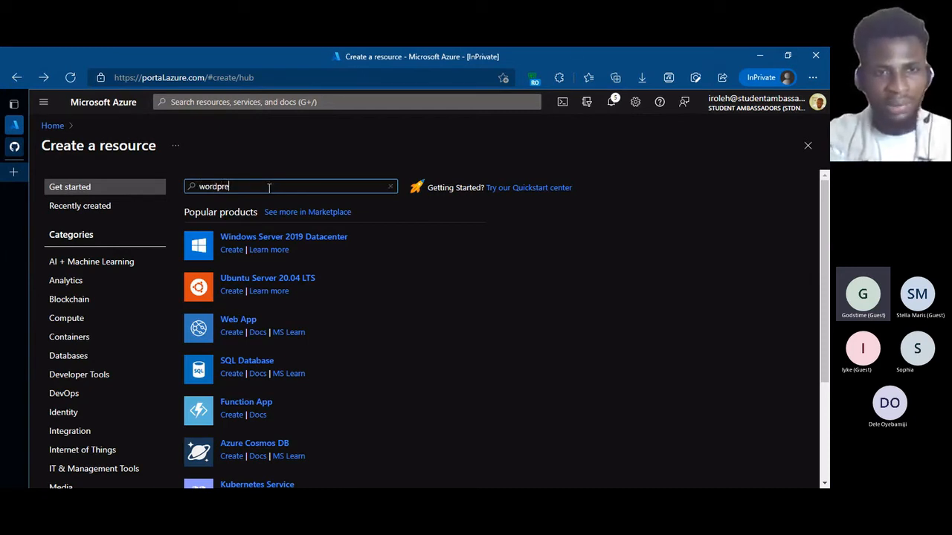
{"action": "type", "text": "ss"}
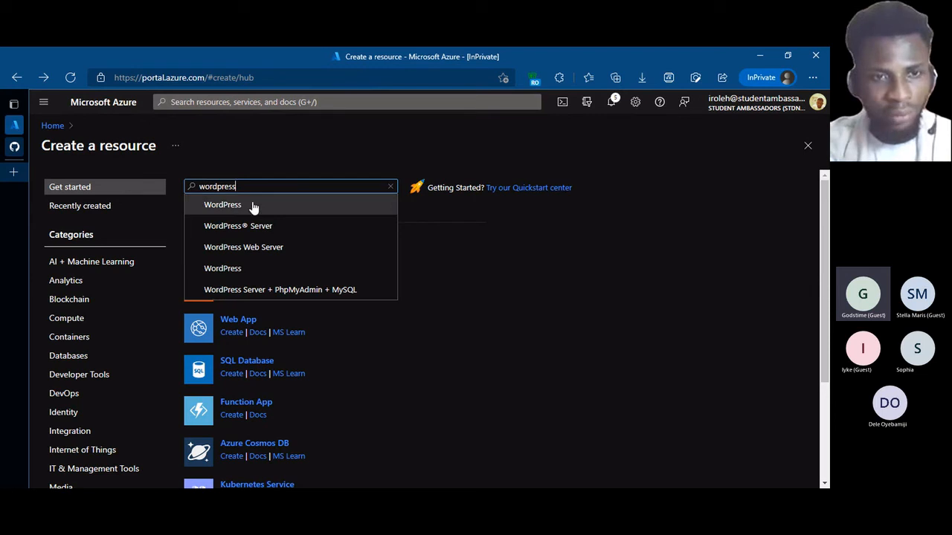
{"action": "left_click", "coordinate": [253, 206]}
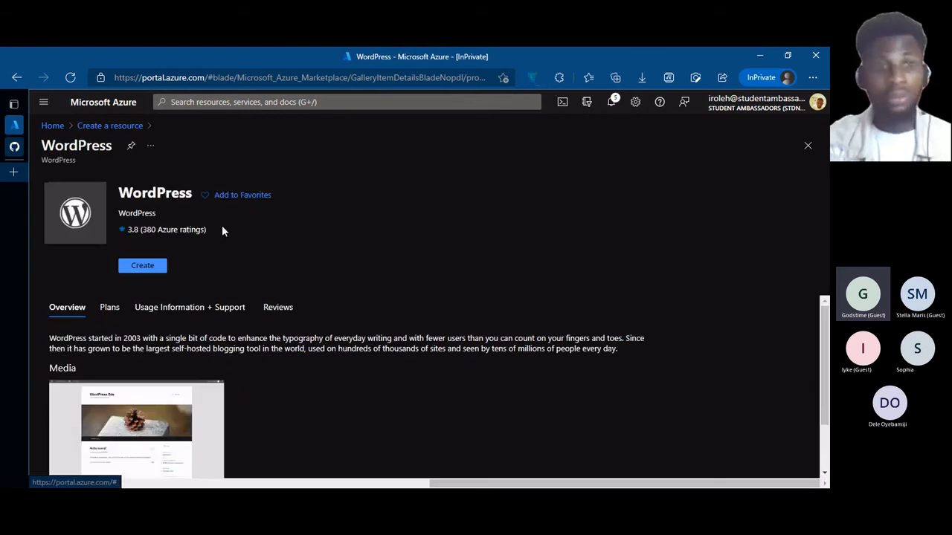
{"action": "left_click", "coordinate": [146, 264]}
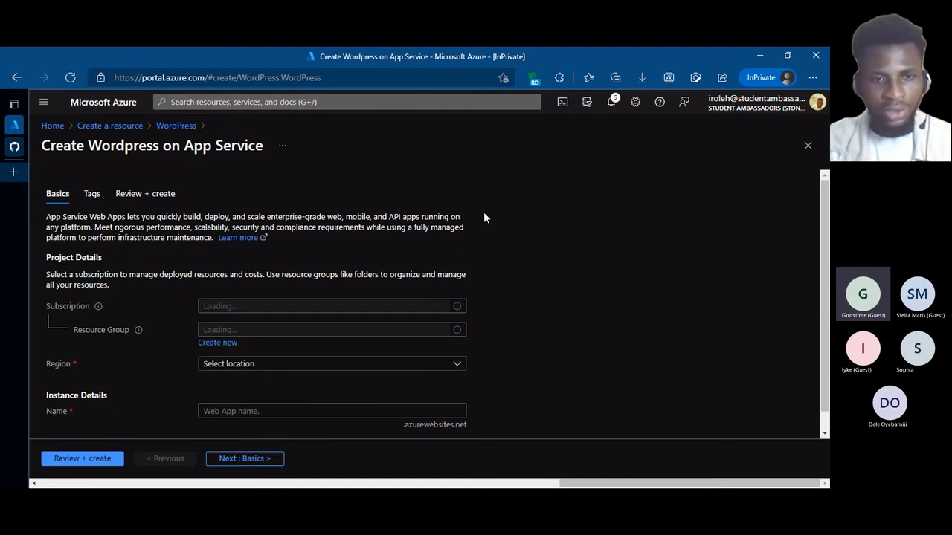
Choose Visual Studio Enterprise Subscription and the ISCA-Workshop resource group
{"action": "left_click", "coordinate": [456, 306]}
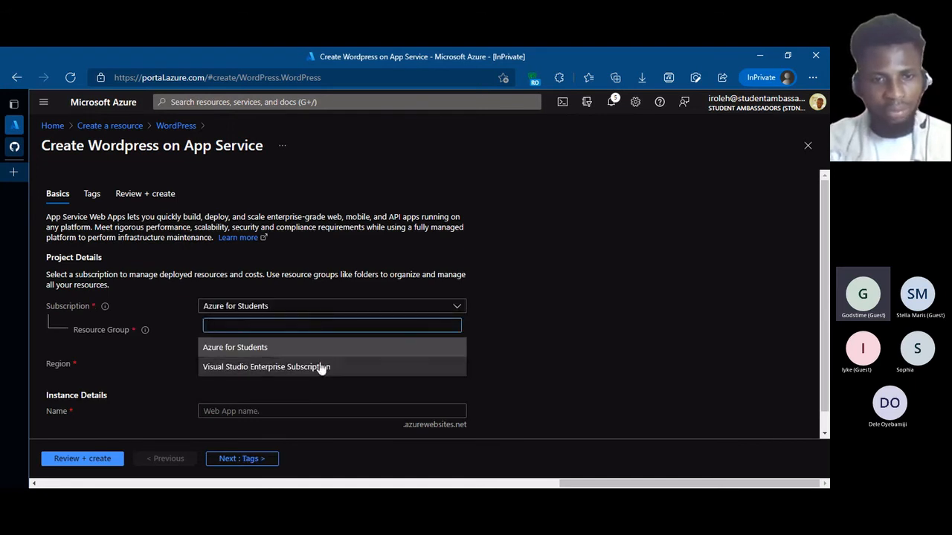
{"action": "left_click", "coordinate": [322, 368]}
{"action": "left_click", "coordinate": [331, 329]}
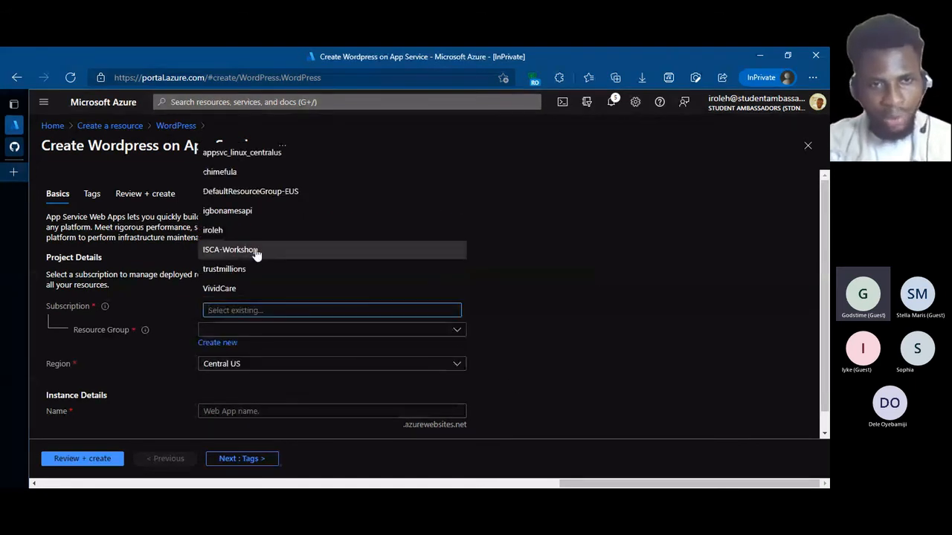
{"action": "left_click", "coordinate": [255, 246]}
{"action": "scroll", "coordinate": [479, 344], "scroll_direction": "down", "scroll_amount": 1}
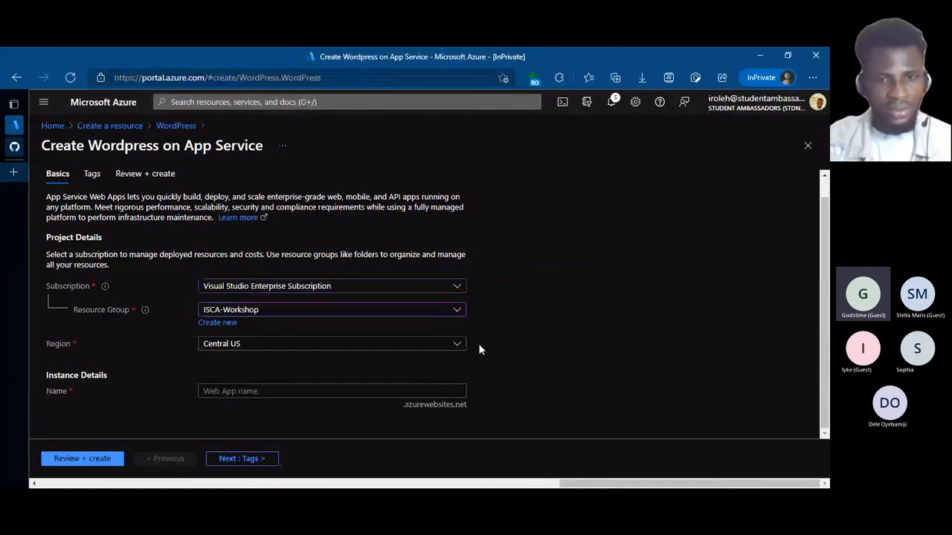
Set the region to East US and name the web app isca
{"action": "left_click", "coordinate": [459, 347]}
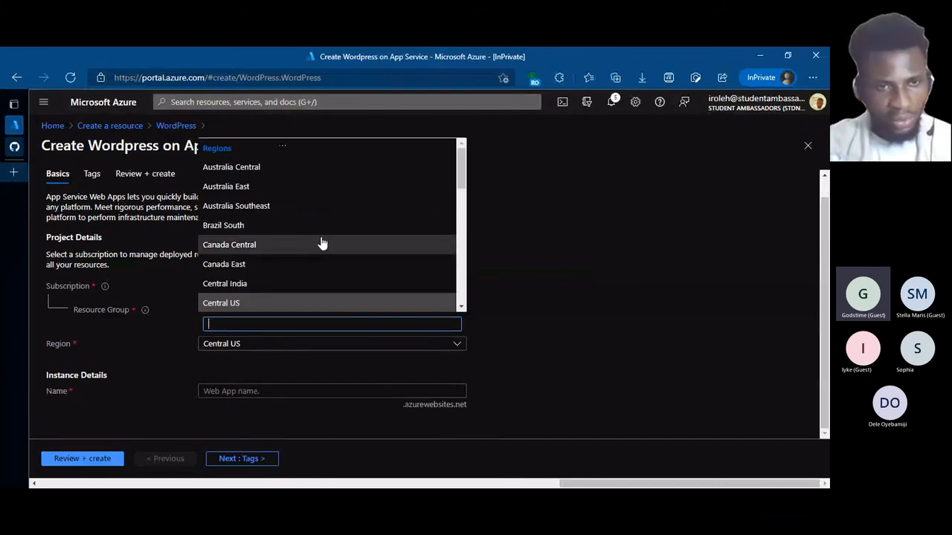
{"action": "type", "text": "east"}
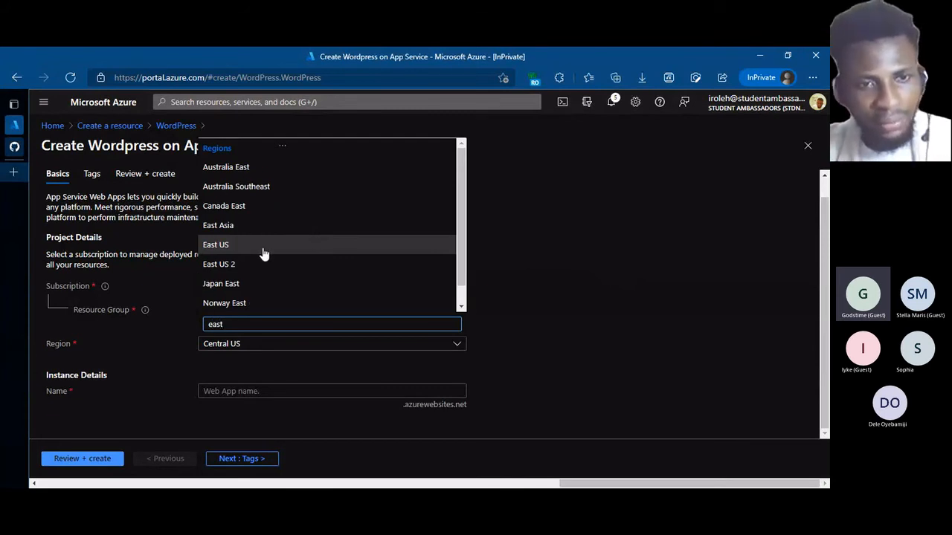
{"action": "left_click", "coordinate": [263, 246]}
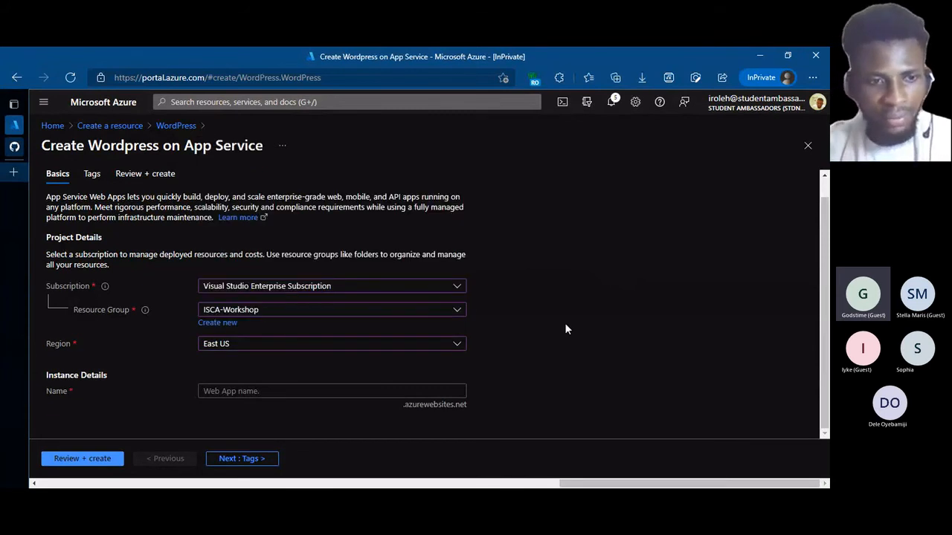
{"action": "left_click", "coordinate": [357, 390]}
{"action": "type", "text": "is"}
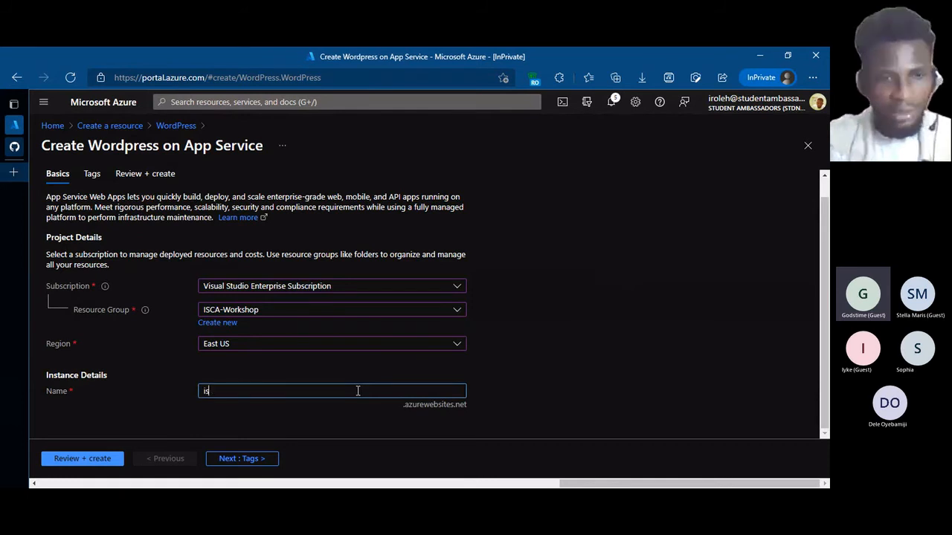
{"action": "type", "text": "c"}
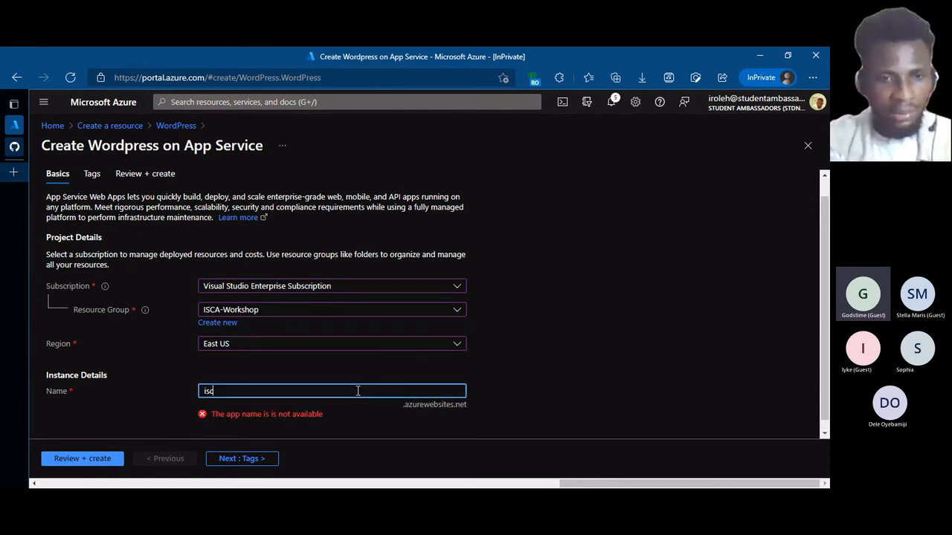
{"action": "type", "text": "a"}
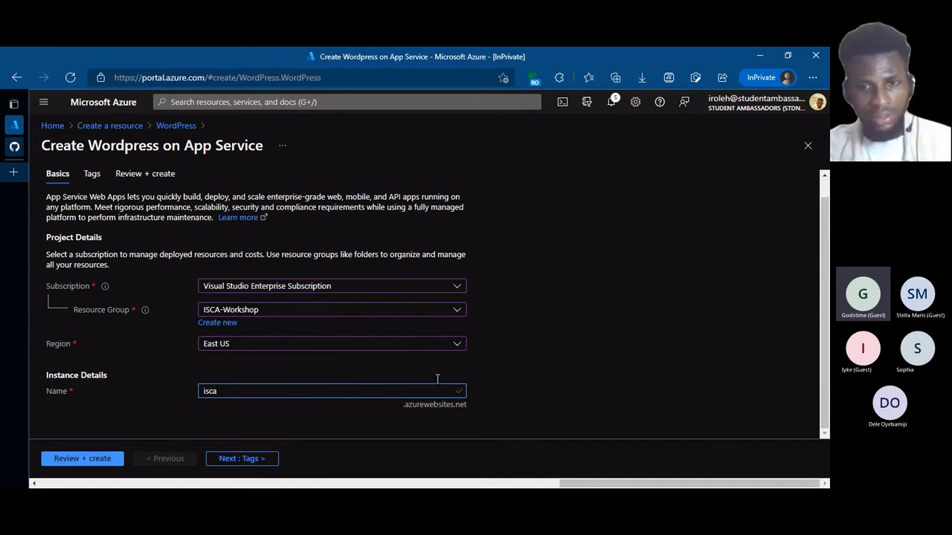
{"action": "left_click", "coordinate": [561, 335]}
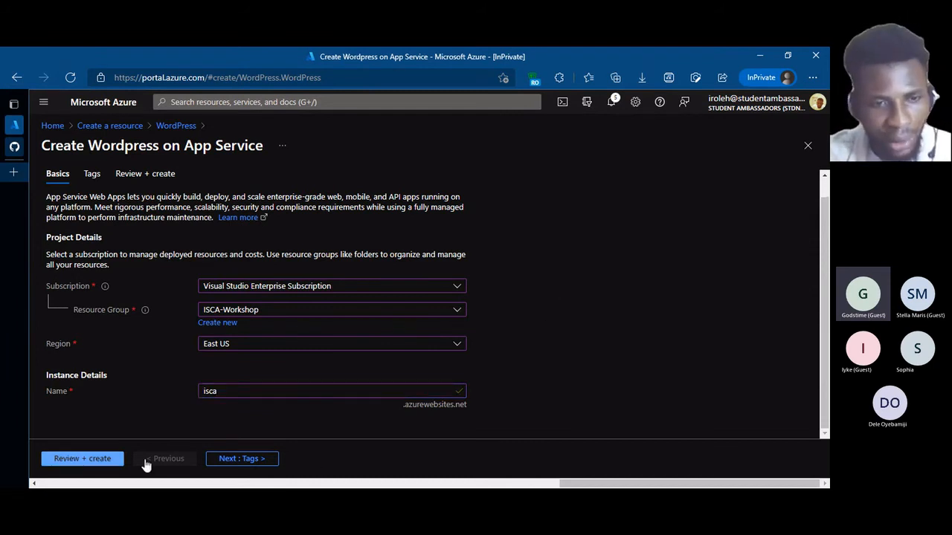
Add a tag with name 'name' and value 'isca-wordpress', then go to Review + create
{"action": "left_click", "coordinate": [246, 459]}
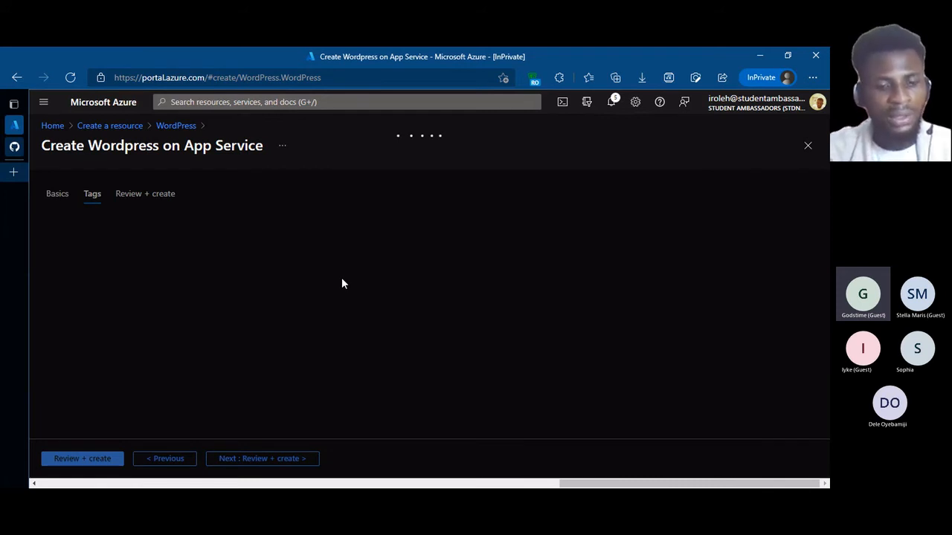
{"action": "left_click", "coordinate": [133, 287]}
{"action": "type", "text": "name"}
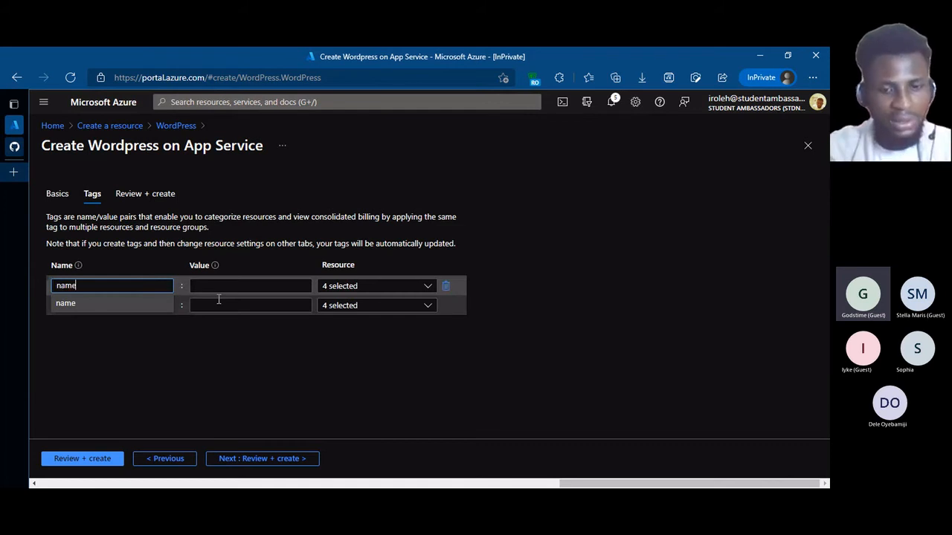
{"action": "key", "text": "Tab"}
{"action": "type", "text": "isca"}
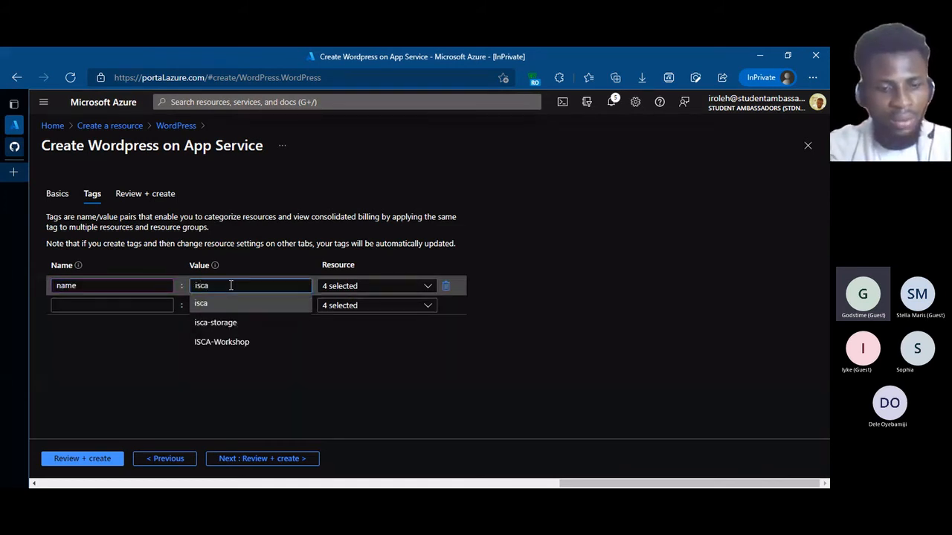
{"action": "type", "text": "-wordpress"}
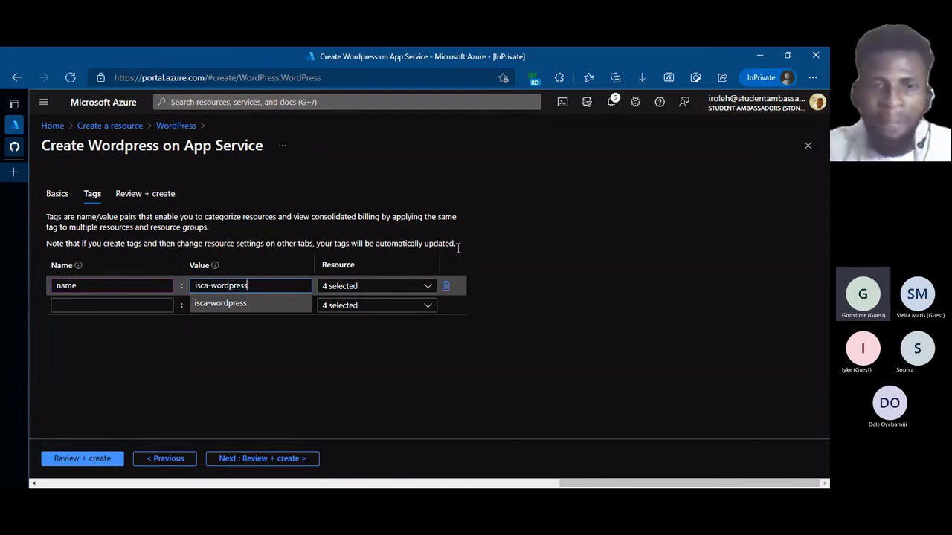
{"action": "left_click", "coordinate": [544, 301]}
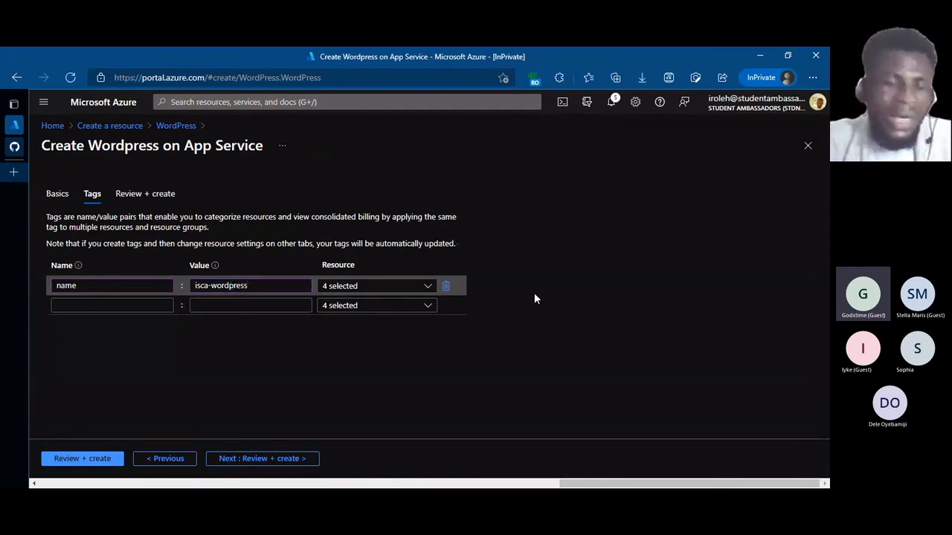
{"action": "left_click", "coordinate": [287, 462]}
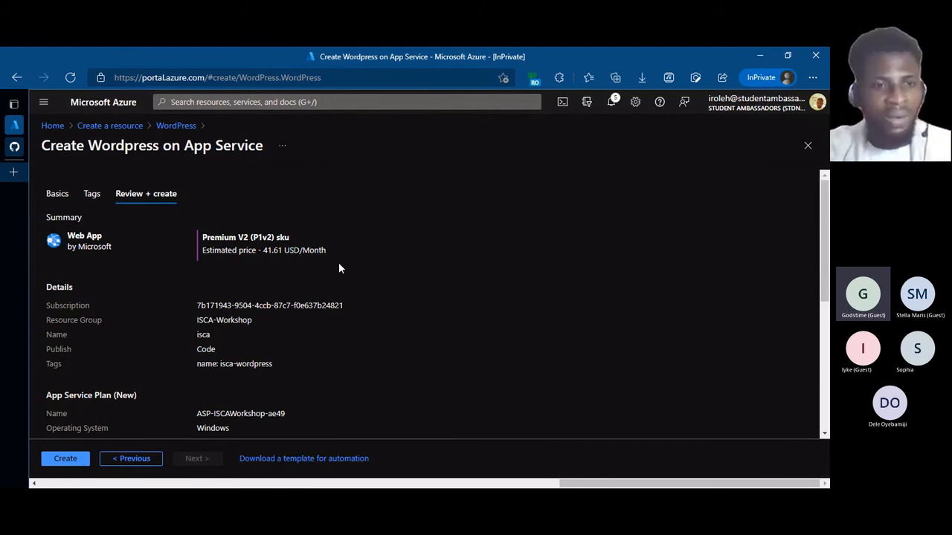
{"action": "scroll", "coordinate": [338, 268], "scroll_direction": "down", "scroll_amount": 3}
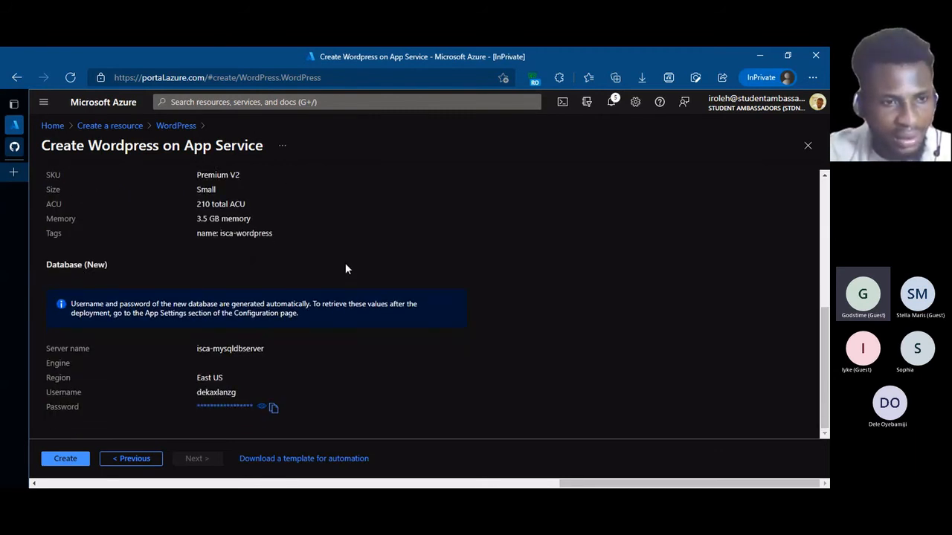
{"action": "scroll", "coordinate": [345, 269], "scroll_direction": "up", "scroll_amount": 5}
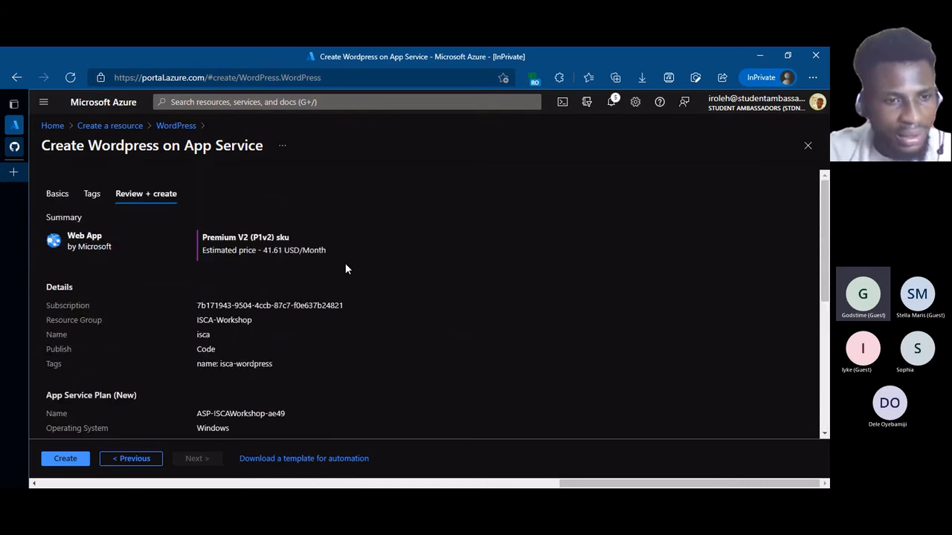
{"action": "scroll", "coordinate": [345, 269], "scroll_direction": "down", "scroll_amount": 2}
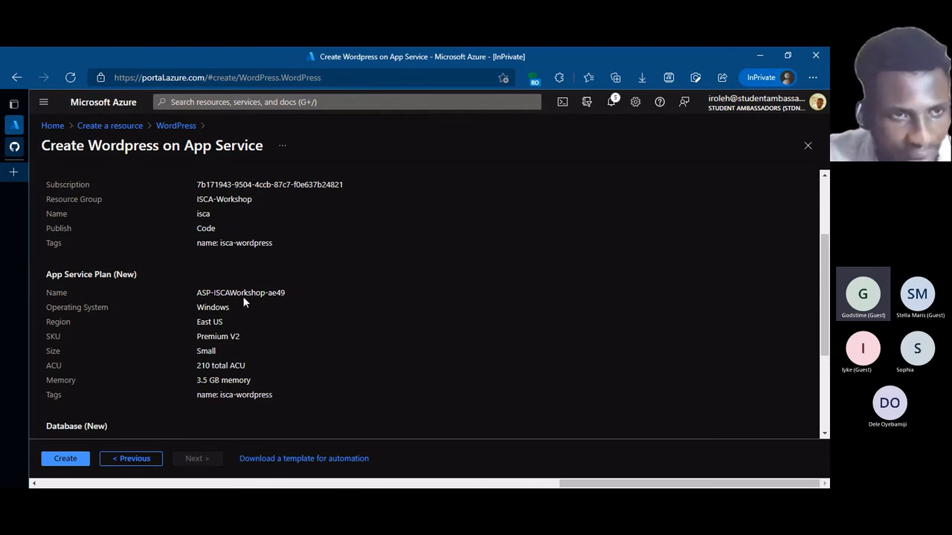
{"action": "scroll", "coordinate": [243, 296], "scroll_direction": "down", "scroll_amount": 3}
{"action": "scroll", "coordinate": [246, 296], "scroll_direction": "up", "scroll_amount": 5}
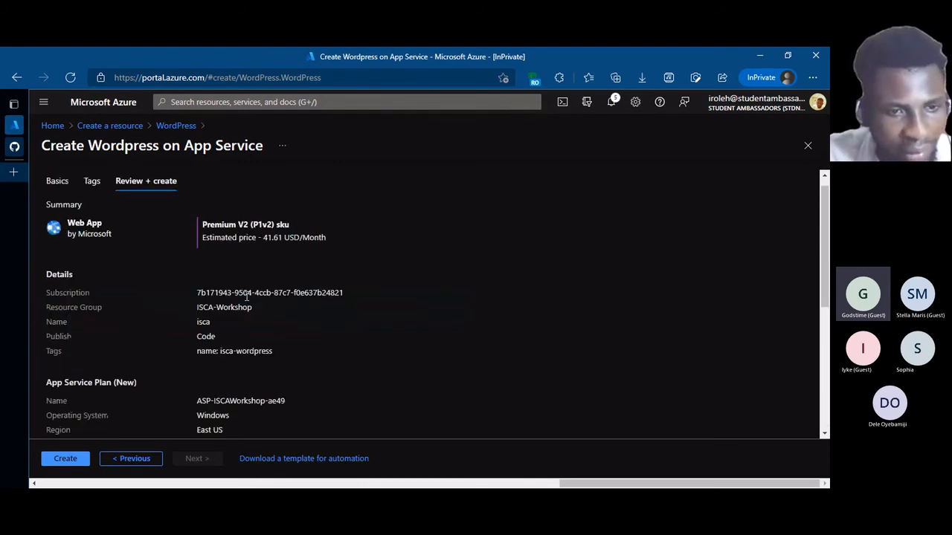
{"action": "scroll", "coordinate": [246, 296], "scroll_direction": "down", "scroll_amount": 3}
{"action": "scroll", "coordinate": [205, 223], "scroll_direction": "up", "scroll_amount": 4}
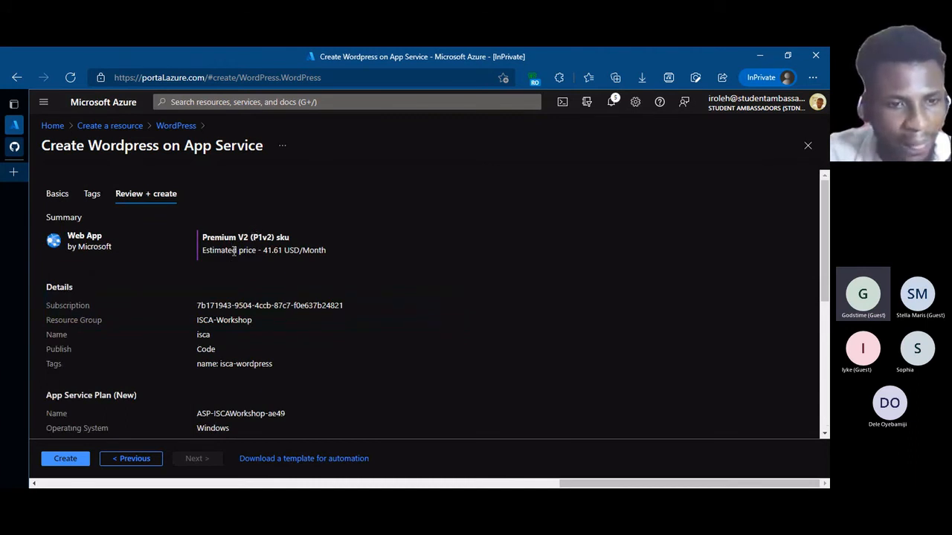
{"action": "scroll", "coordinate": [234, 251], "scroll_direction": "down", "scroll_amount": 3}
{"action": "scroll", "coordinate": [233, 254], "scroll_direction": "down", "scroll_amount": 1}
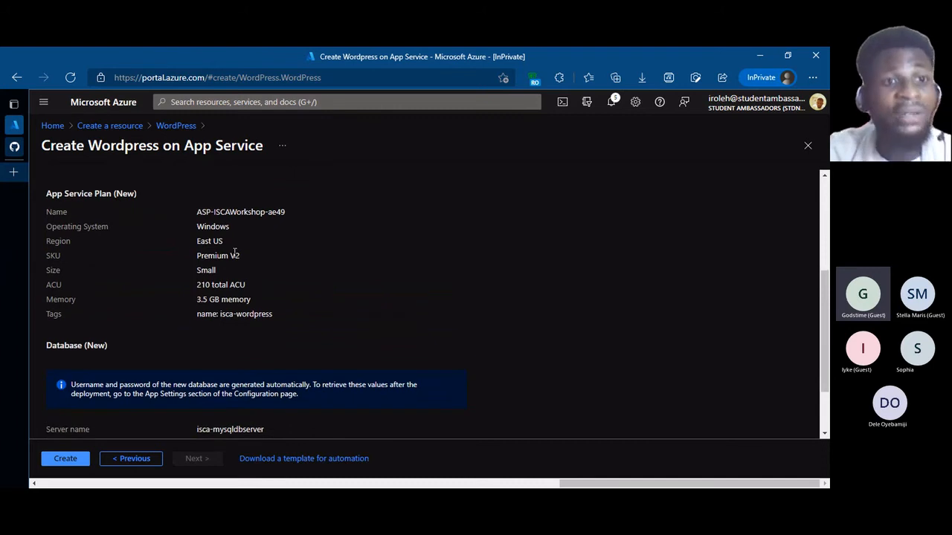
{"action": "scroll", "coordinate": [234, 254], "scroll_direction": "up", "scroll_amount": 3}
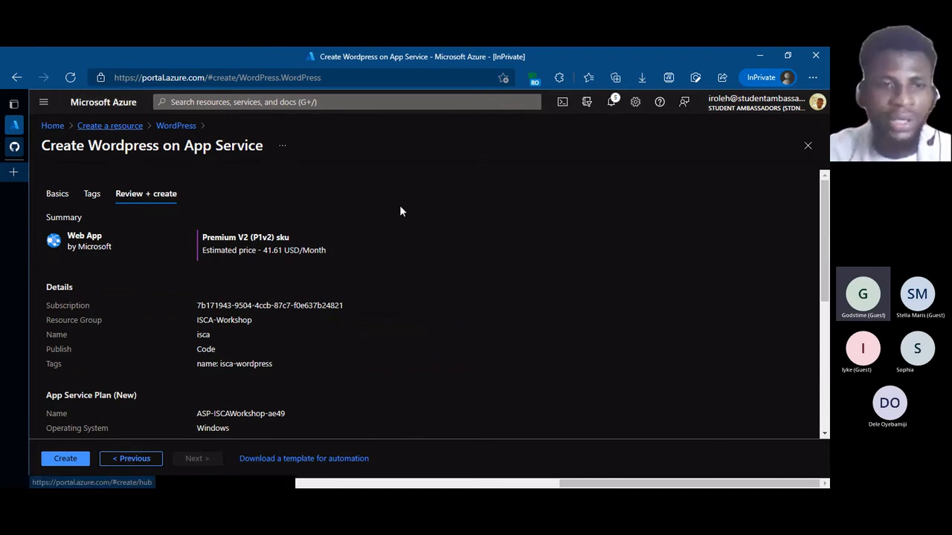
Go back to Create a resource and search the Marketplace for 'wordpress'
{"action": "key", "text": "alt+Left"}
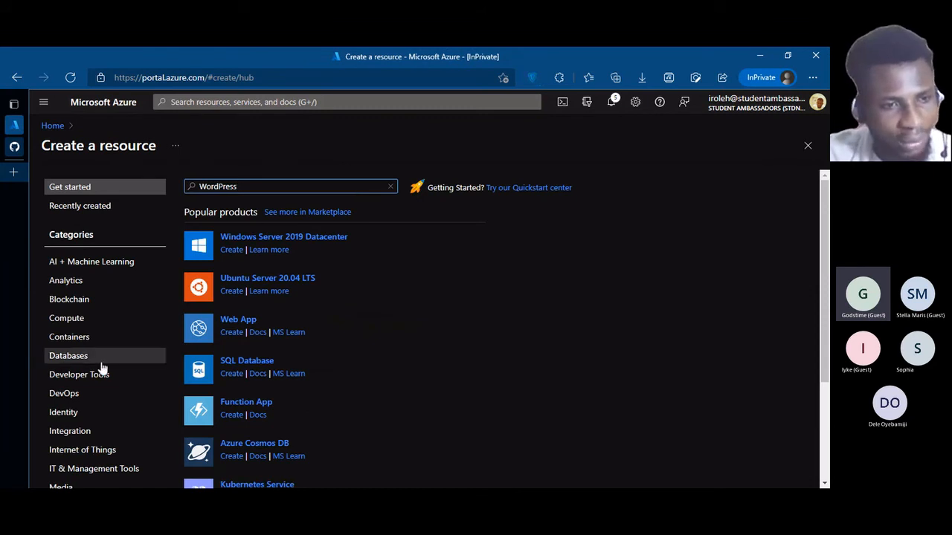
{"action": "scroll", "coordinate": [102, 367], "scroll_direction": "down", "scroll_amount": 3}
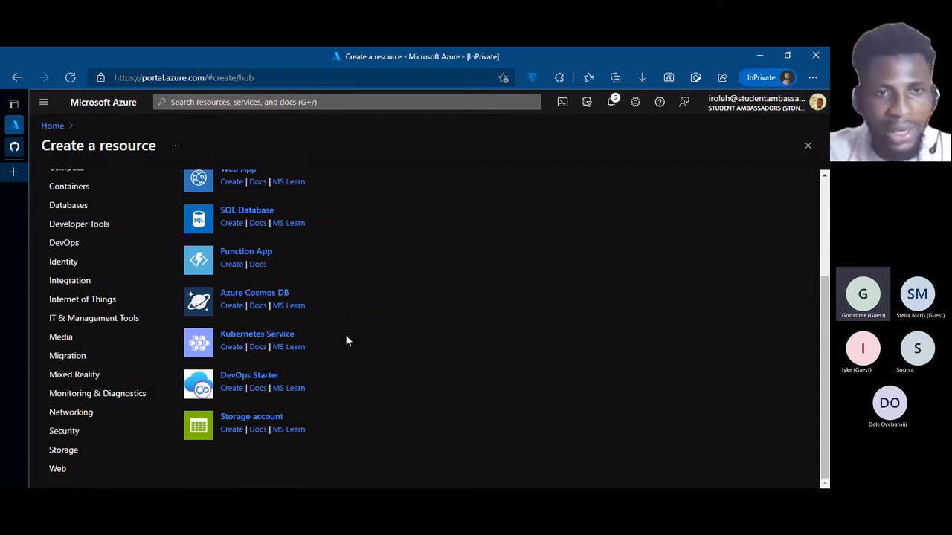
{"action": "scroll", "coordinate": [345, 334], "scroll_direction": "up", "scroll_amount": 3}
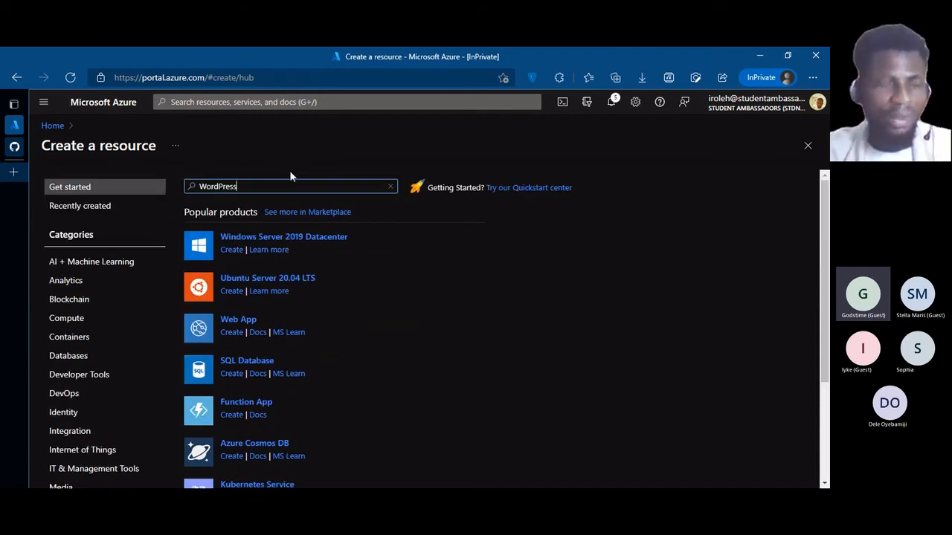
{"action": "double_click", "coordinate": [300, 187]}
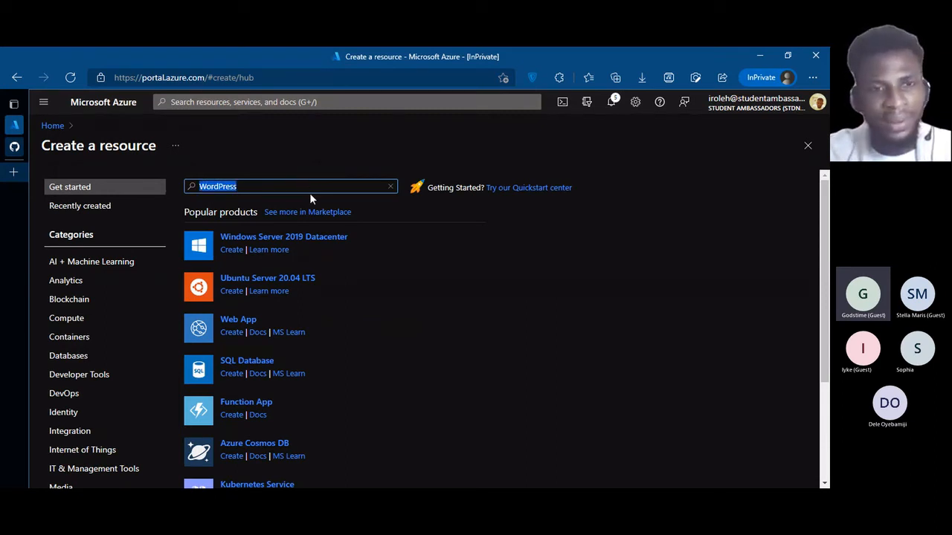
{"action": "type", "text": "wordpress"}
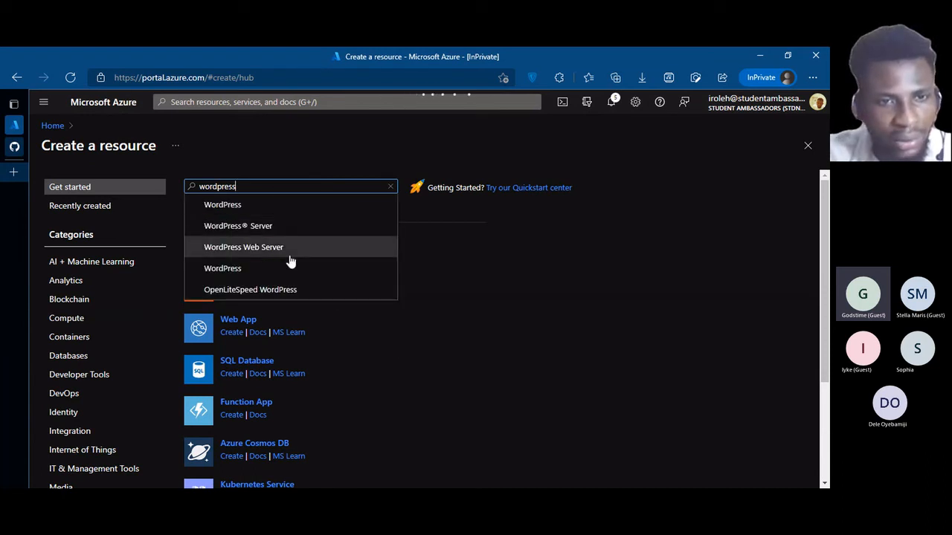
{"action": "left_click", "coordinate": [290, 257]}
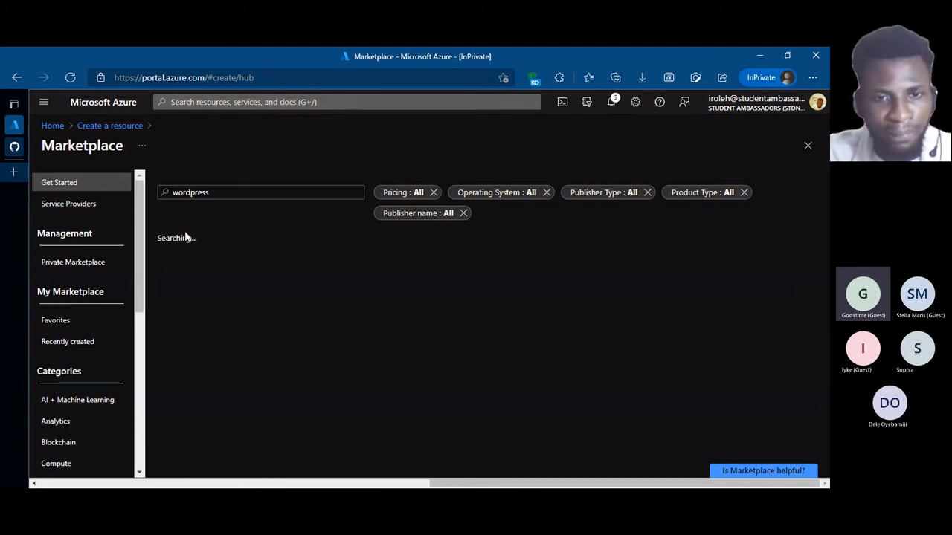
Browse the results and choose Create > WordPress on the App Service tile
{"action": "scroll", "coordinate": [750, 328], "scroll_direction": "down", "scroll_amount": 1}
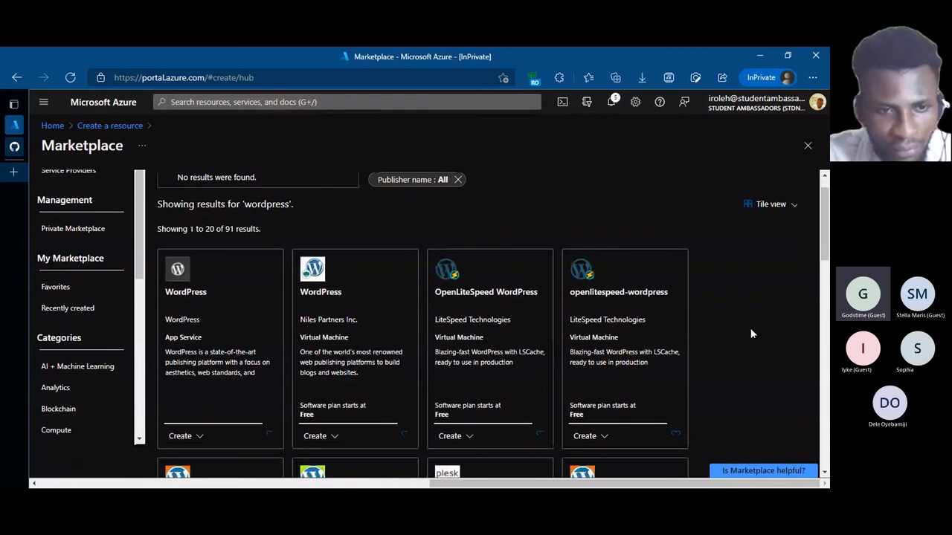
{"action": "scroll", "coordinate": [751, 334], "scroll_direction": "down", "scroll_amount": 1}
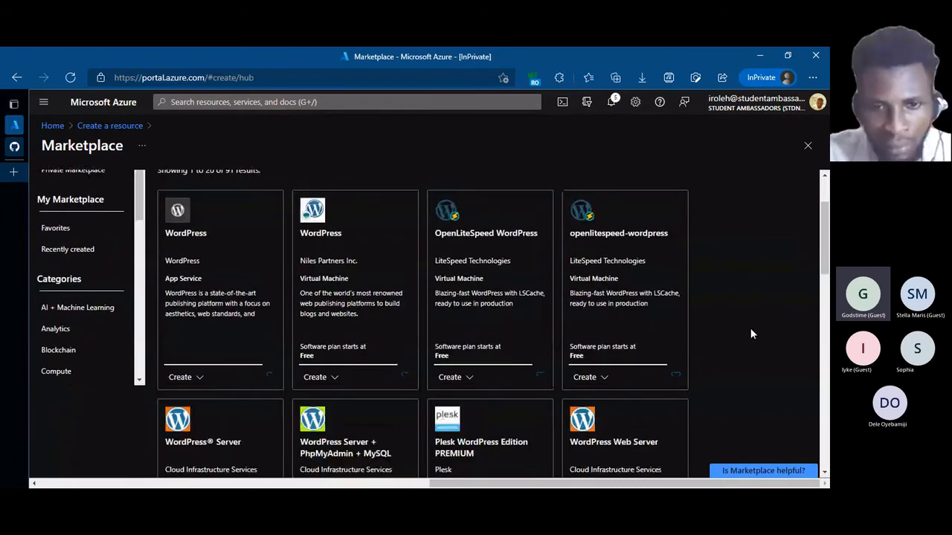
{"action": "scroll", "coordinate": [751, 334], "scroll_direction": "down", "scroll_amount": 4}
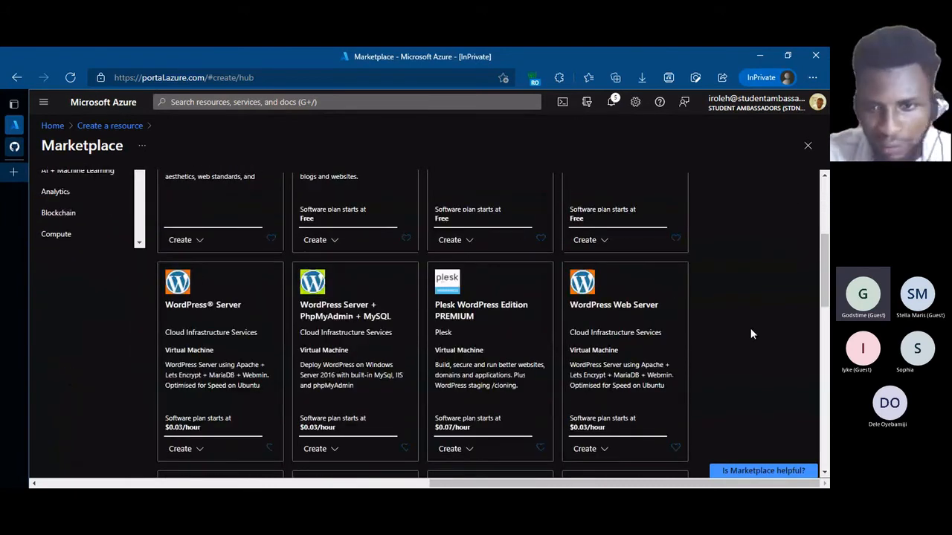
{"action": "scroll", "coordinate": [750, 334], "scroll_direction": "down", "scroll_amount": 3}
{"action": "scroll", "coordinate": [750, 334], "scroll_direction": "up", "scroll_amount": 2}
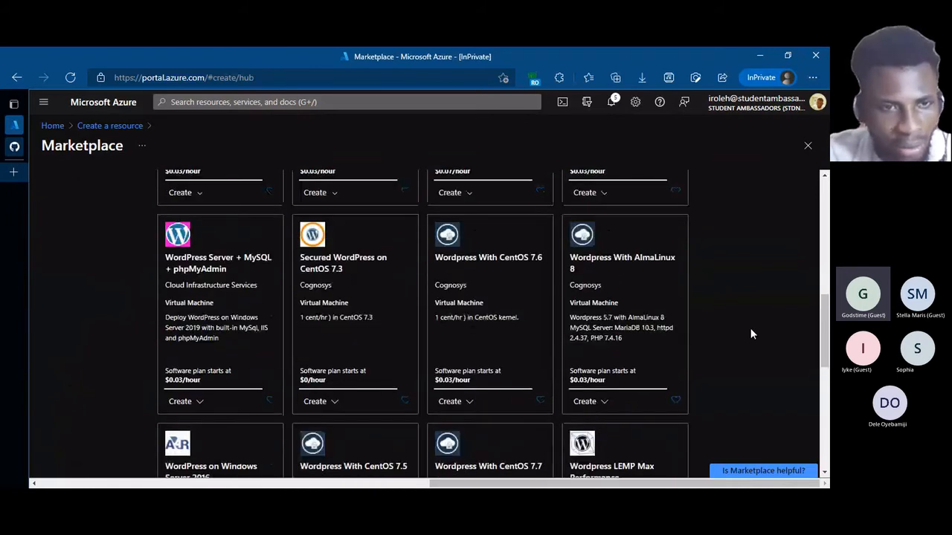
{"action": "scroll", "coordinate": [750, 328], "scroll_direction": "up", "scroll_amount": 7}
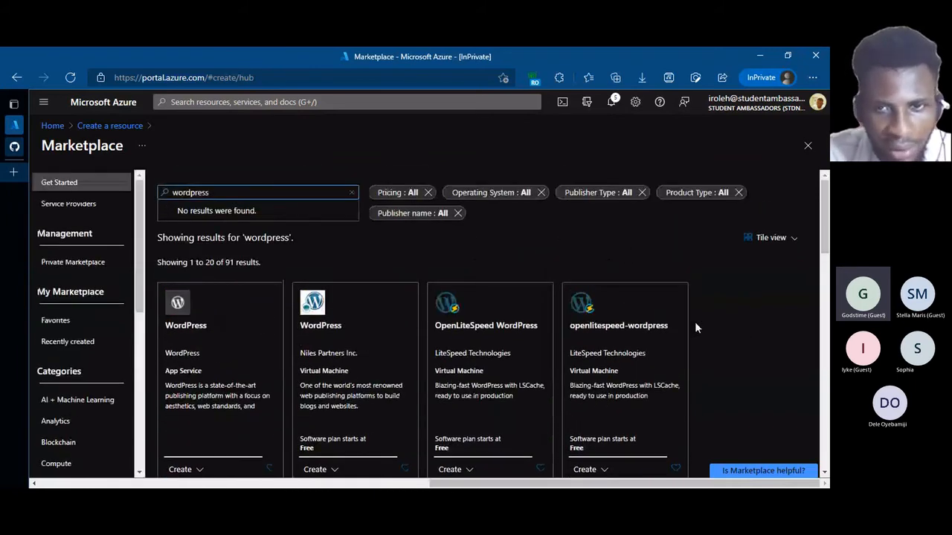
{"action": "scroll", "coordinate": [695, 328], "scroll_direction": "down", "scroll_amount": 1}
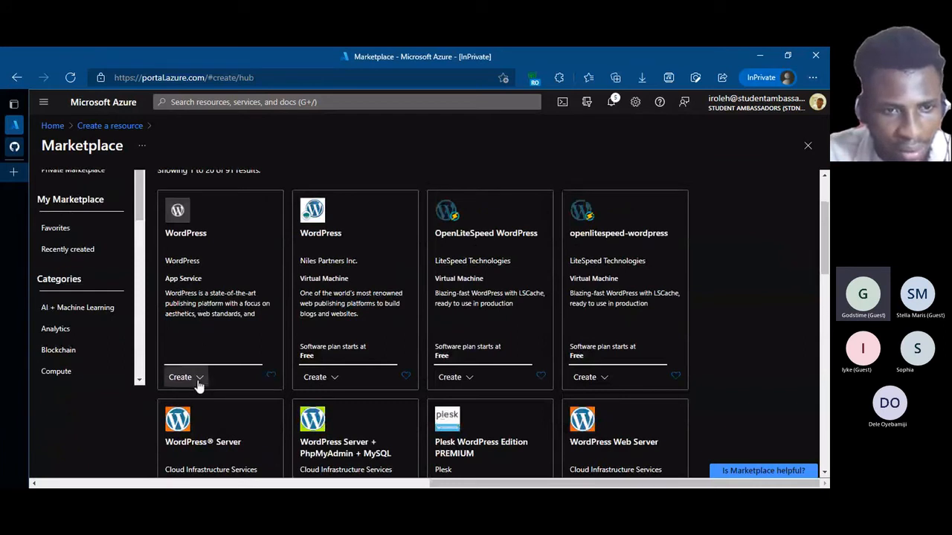
{"action": "left_click", "coordinate": [199, 384]}
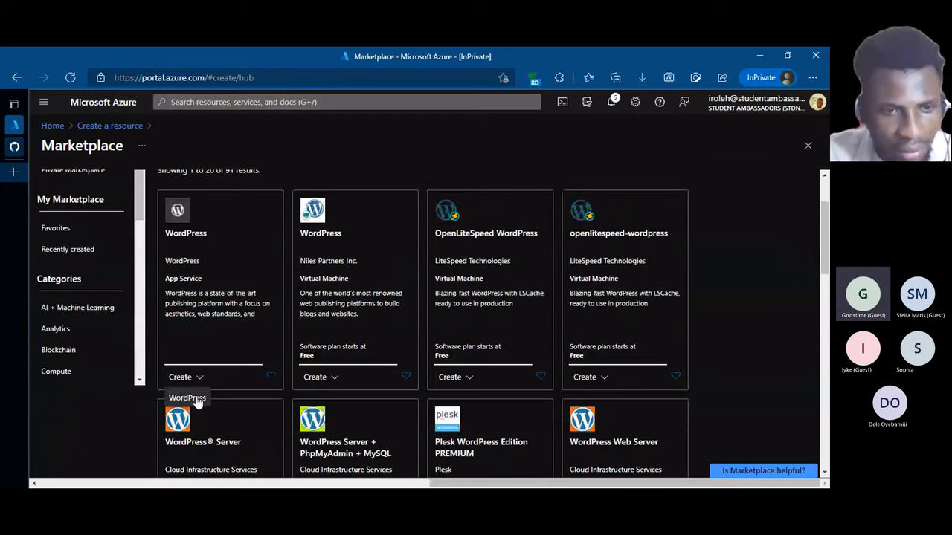
{"action": "left_click", "coordinate": [197, 400]}
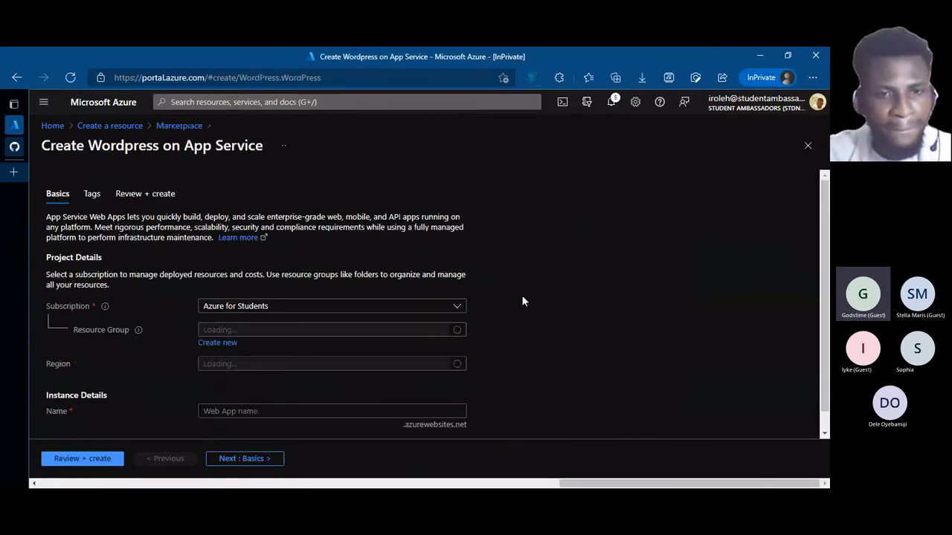
Switch to Visual Studio Enterprise Subscription and the ISCA-Workshop resource group
{"action": "left_click", "coordinate": [453, 310]}
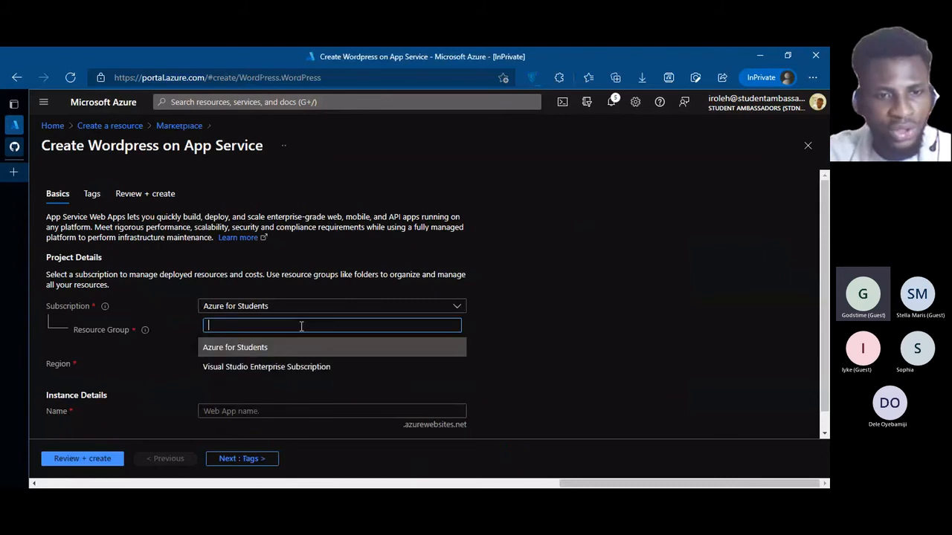
{"action": "left_click", "coordinate": [266, 366]}
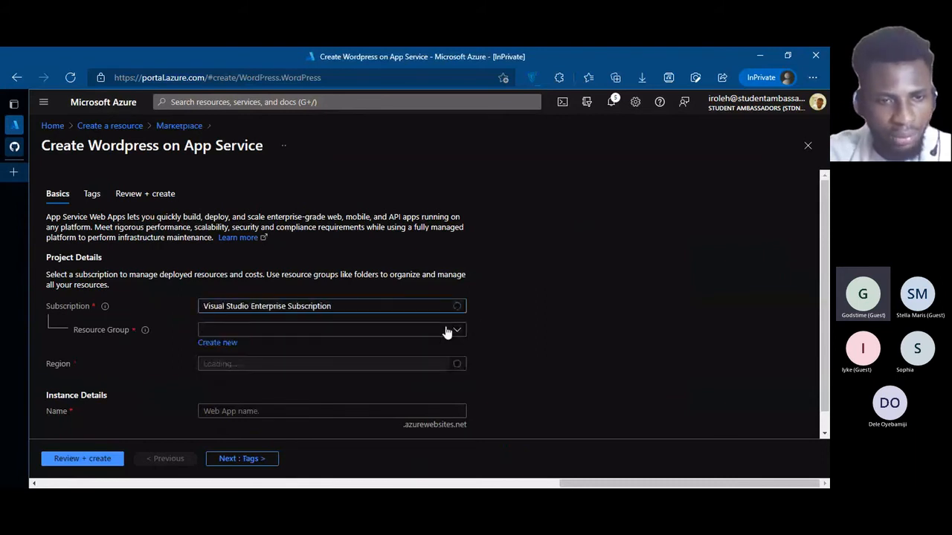
{"action": "left_click", "coordinate": [446, 331]}
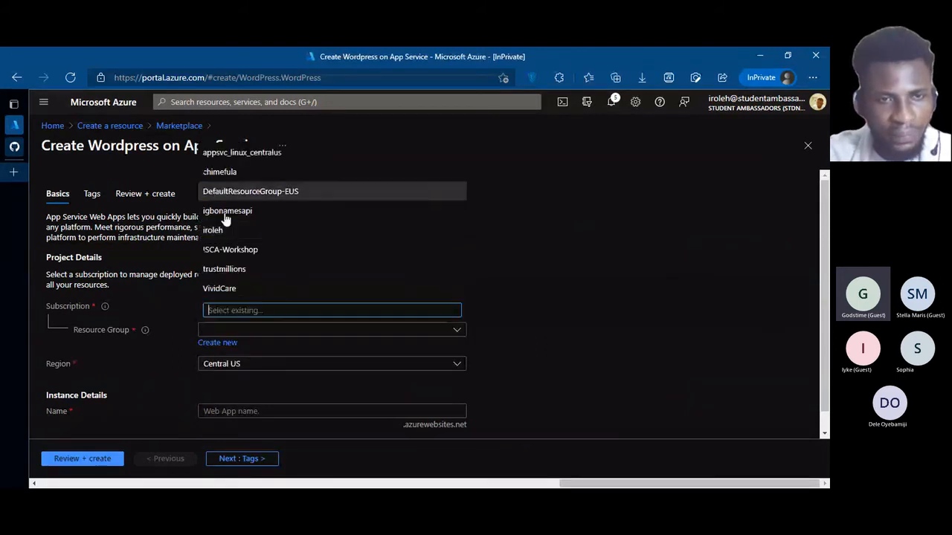
{"action": "left_click", "coordinate": [248, 253]}
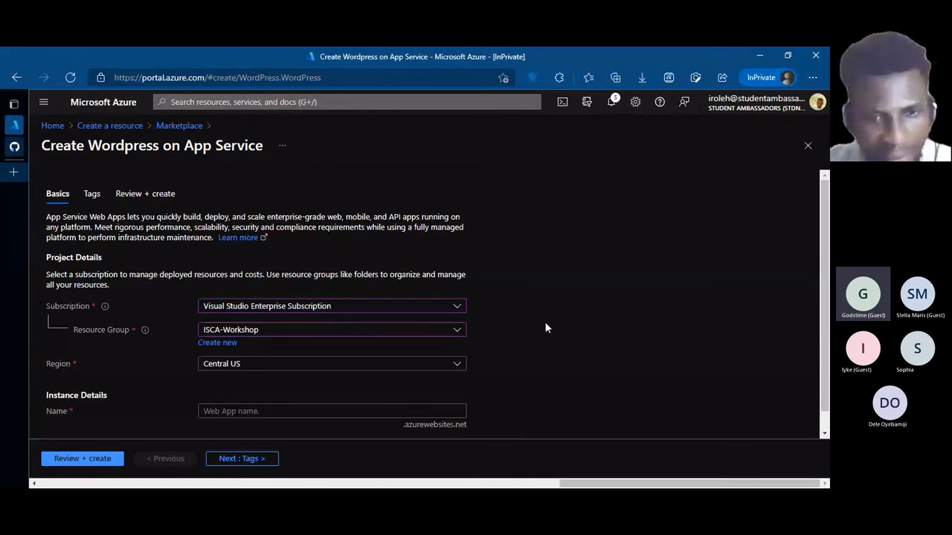
Keep region Central US, name the app isca, and move on to review
{"action": "scroll", "coordinate": [545, 324], "scroll_direction": "down", "scroll_amount": 1}
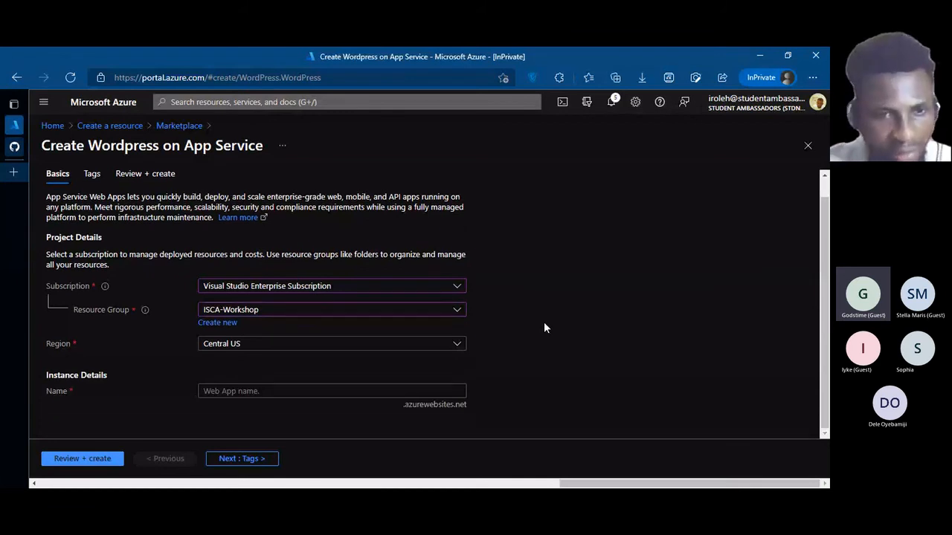
{"action": "left_click", "coordinate": [455, 345]}
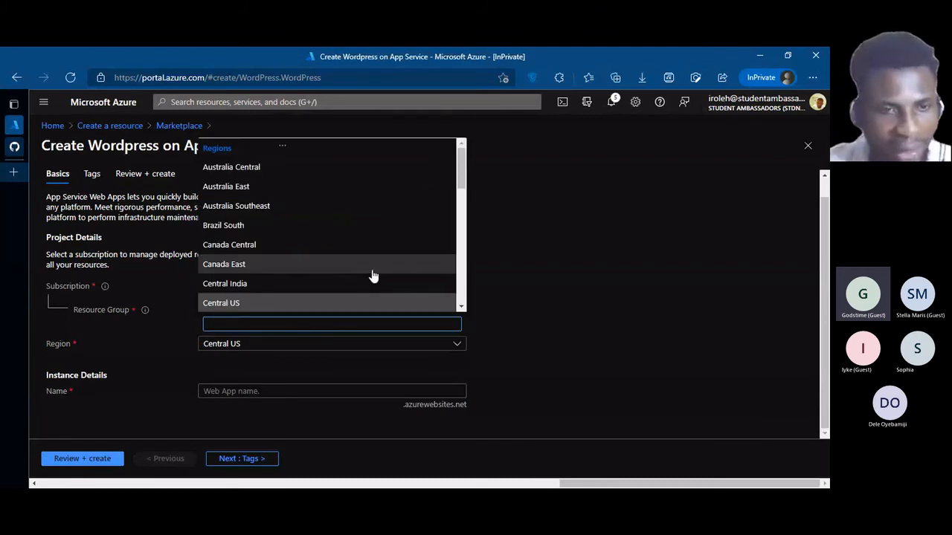
{"action": "left_click", "coordinate": [603, 340]}
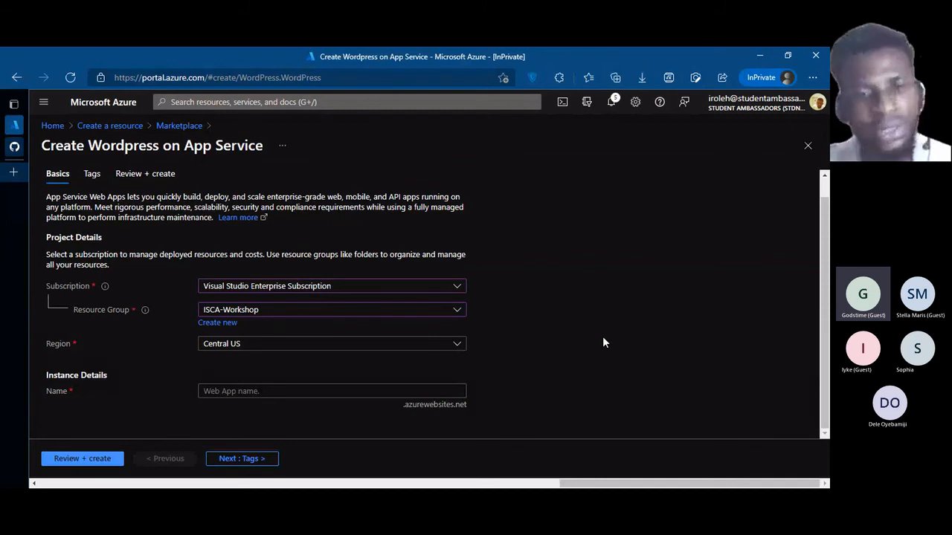
{"action": "left_click", "coordinate": [338, 391]}
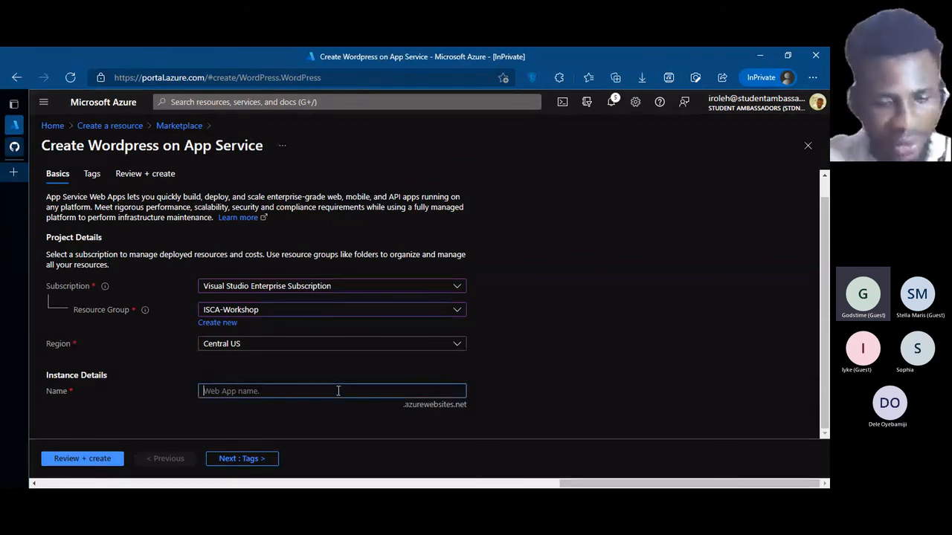
{"action": "type", "text": "isca"}
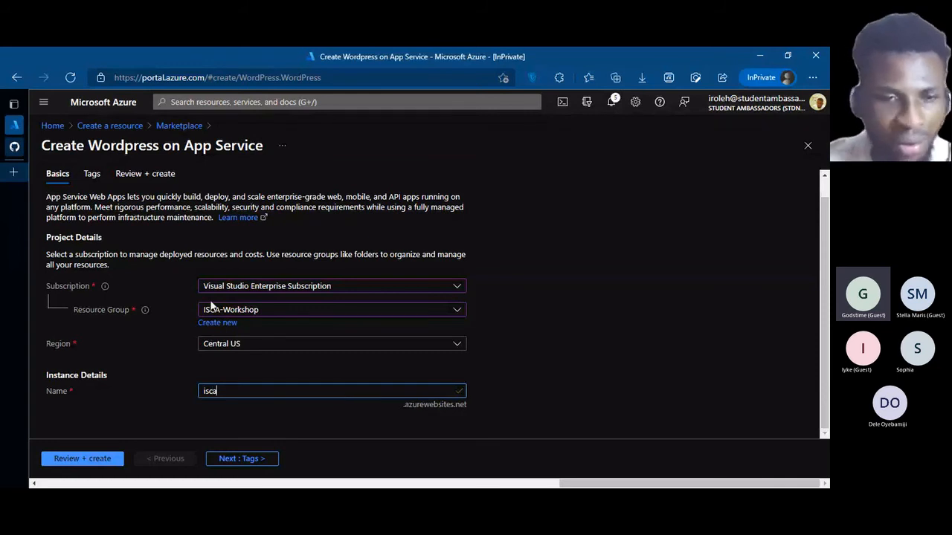
{"action": "left_click", "coordinate": [83, 459]}
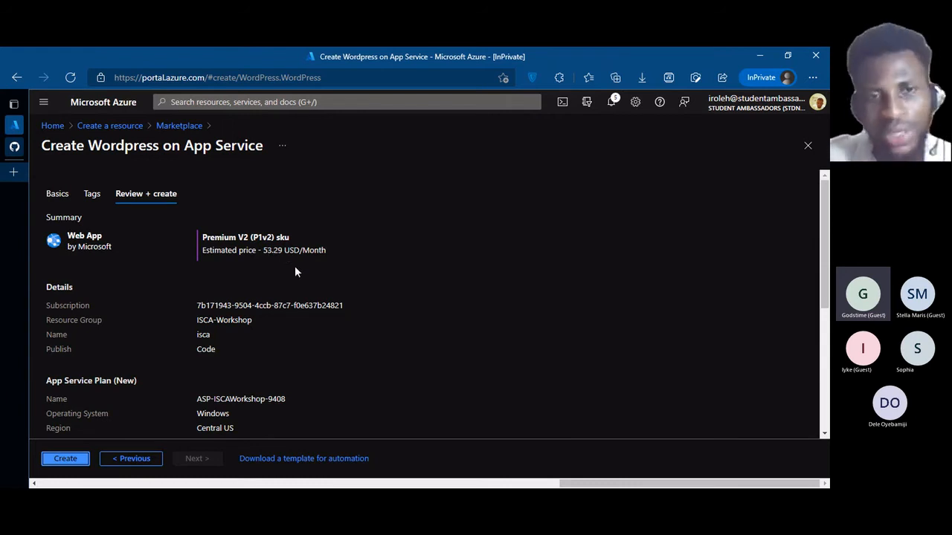
Scroll through the summary showing the Central US Premium V2 Small plan, then back up
{"action": "scroll", "coordinate": [332, 266], "scroll_direction": "down", "scroll_amount": 1}
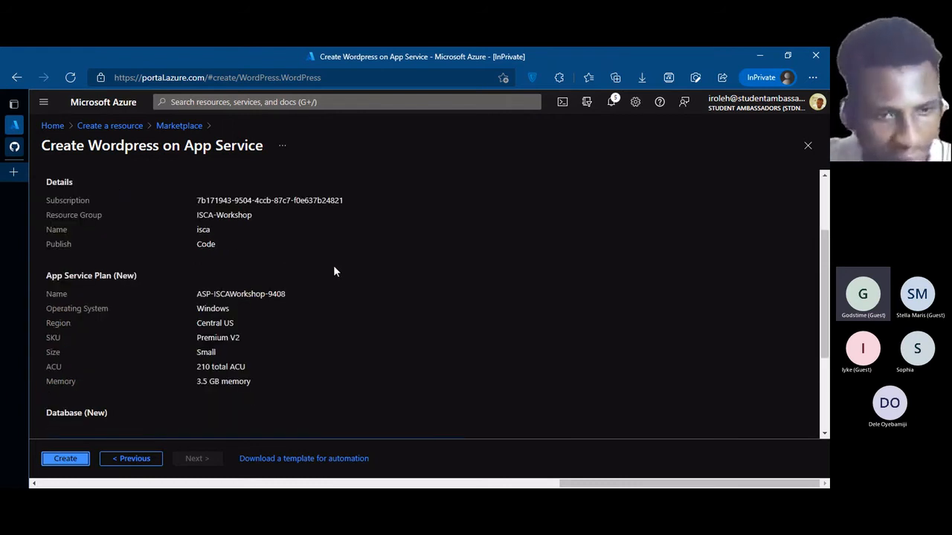
{"action": "scroll", "coordinate": [333, 265], "scroll_direction": "down", "scroll_amount": 3}
{"action": "scroll", "coordinate": [332, 265], "scroll_direction": "up", "scroll_amount": 5}
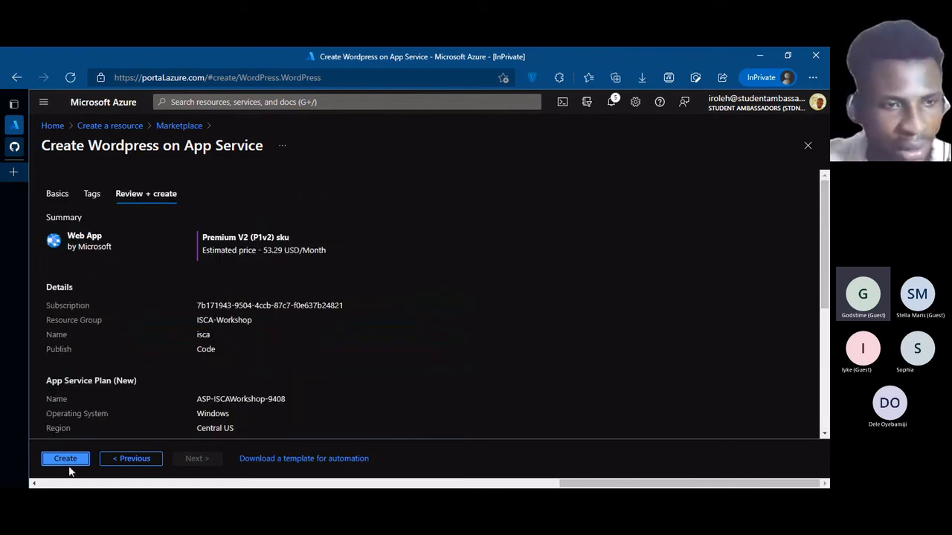
Go back to the Basics tab, keeping ISCA-Workshop as the resource group
{"action": "left_click", "coordinate": [117, 463]}
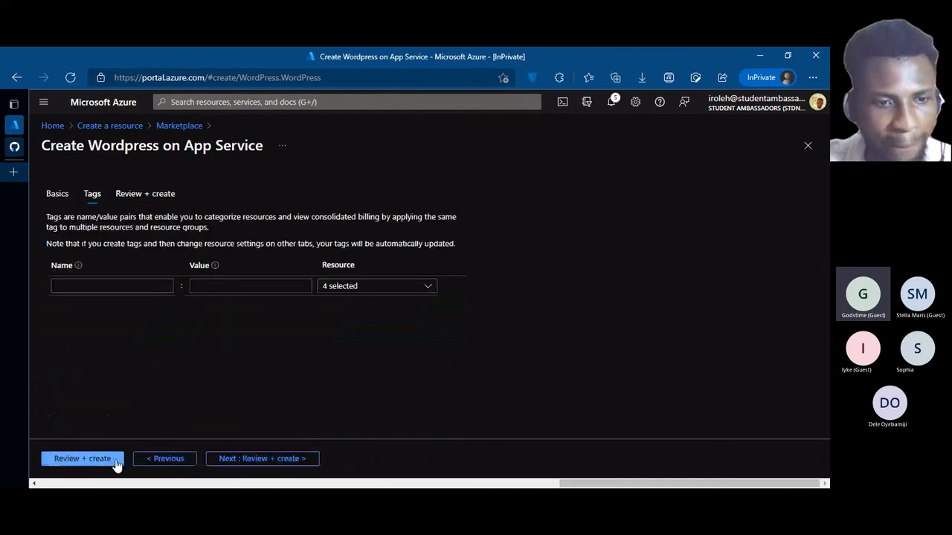
{"action": "left_click", "coordinate": [149, 459]}
{"action": "left_click", "coordinate": [456, 309]}
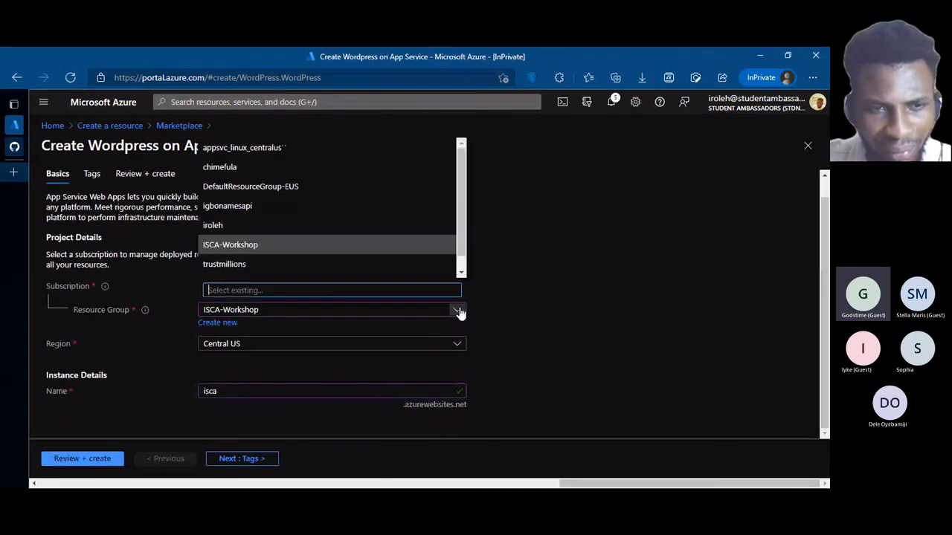
{"action": "left_click", "coordinate": [535, 296]}
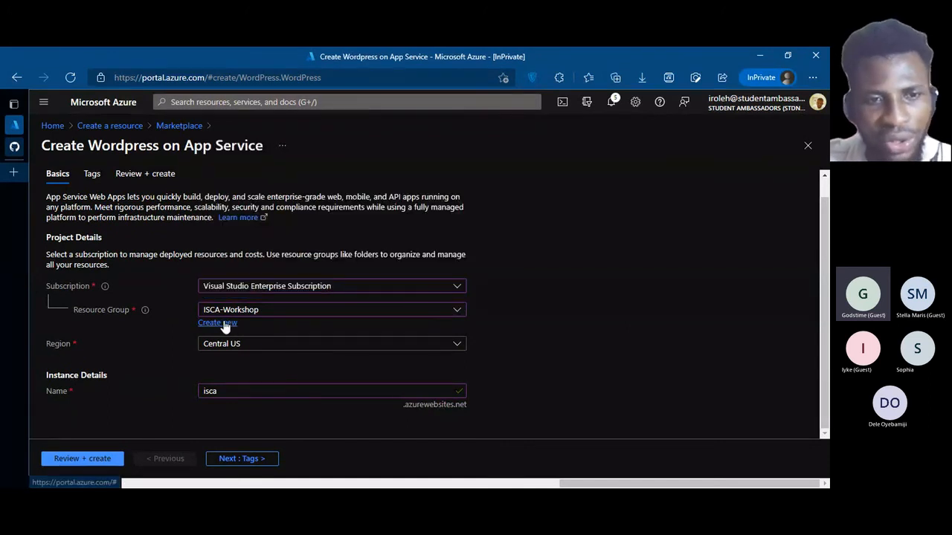
Start a new resource group named wordpress-group, then dismiss the popup without applying it
{"action": "left_click", "coordinate": [225, 324]}
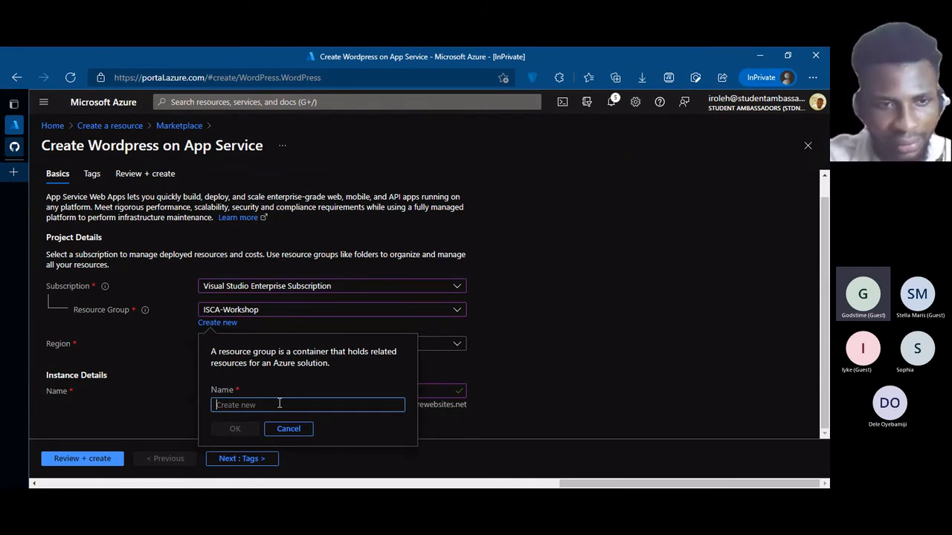
{"action": "type", "text": "wo"}
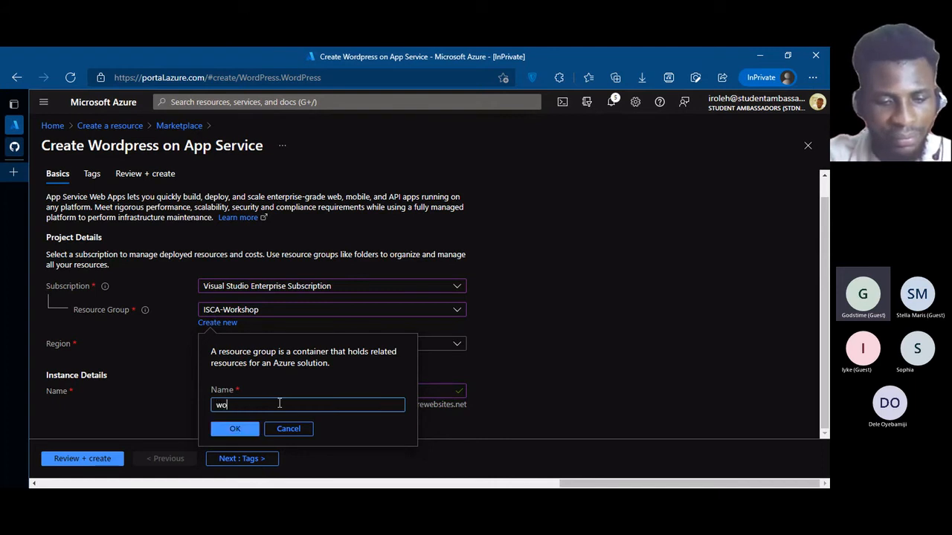
{"action": "type", "text": "rdpress-resour"}
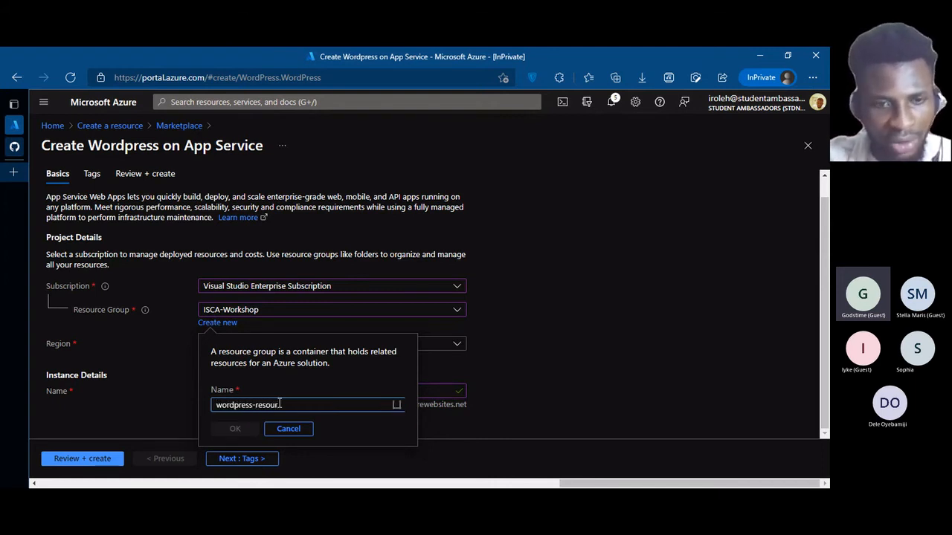
{"action": "double_click", "coordinate": [280, 404]}
{"action": "type", "text": "group"}
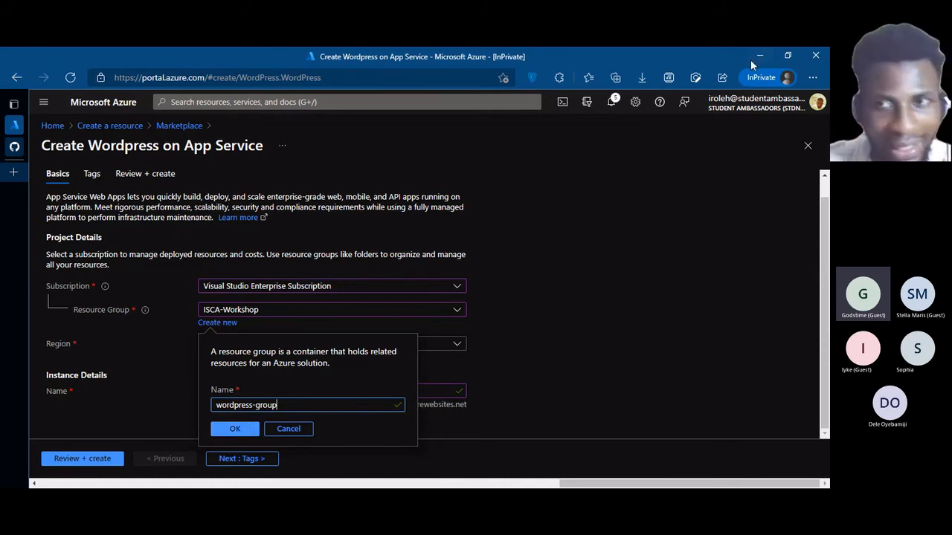
{"action": "left_click", "coordinate": [612, 105]}
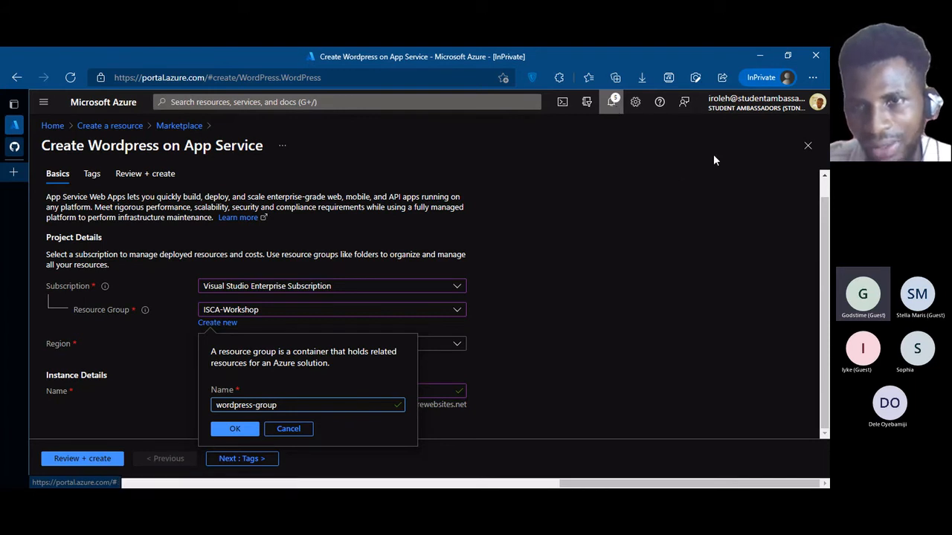
{"action": "left_click", "coordinate": [808, 127]}
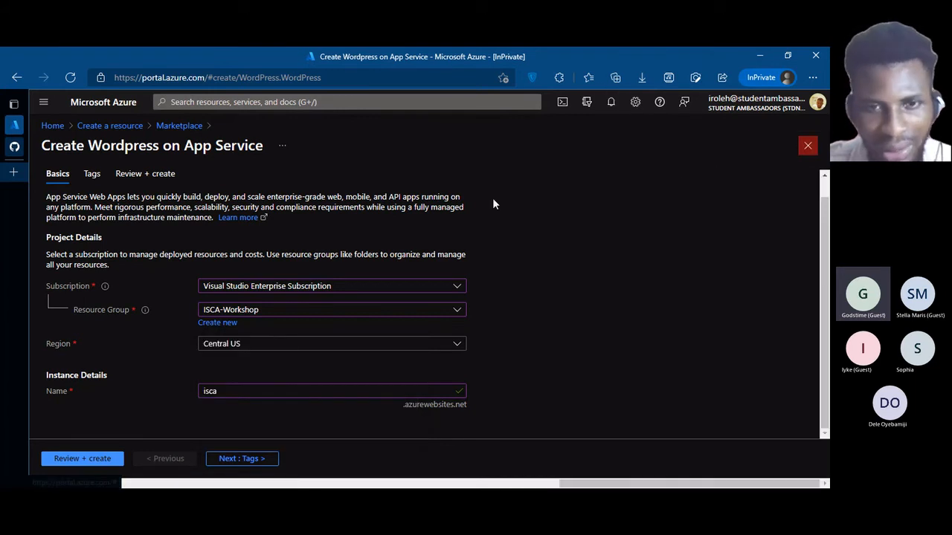
Review the summary for isca in ISCA-Workshop, Central US, then return to Create a resource
{"action": "key", "text": "alt+Tab"}
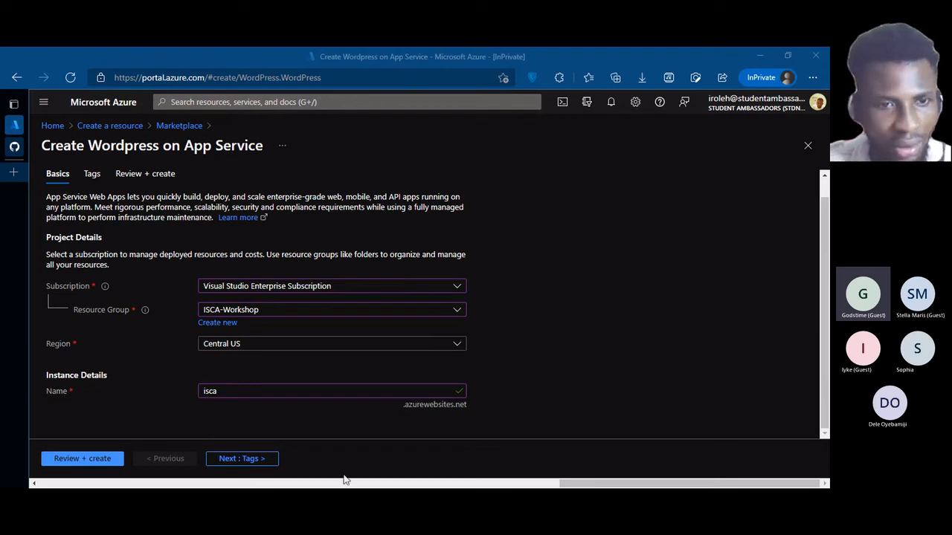
{"action": "left_click", "coordinate": [286, 447]}
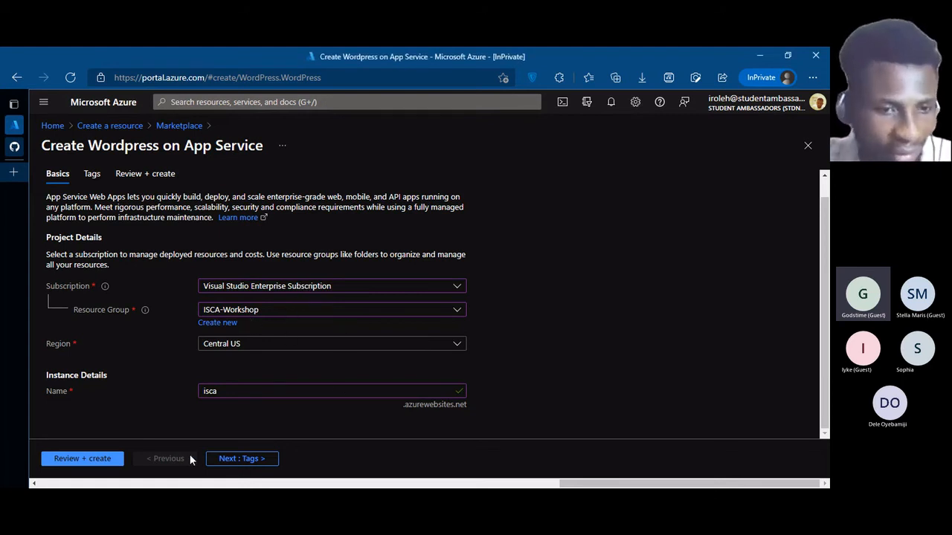
{"action": "left_click", "coordinate": [78, 461]}
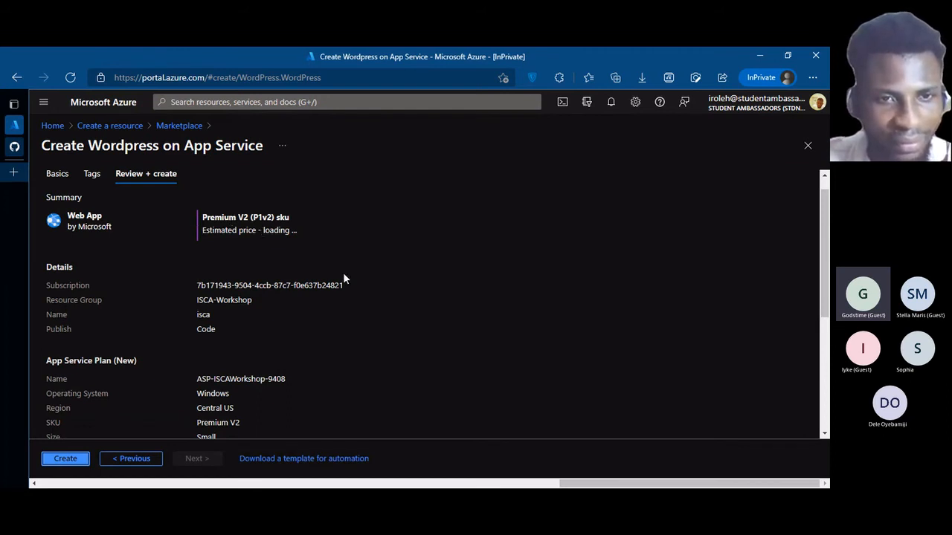
{"action": "scroll", "coordinate": [322, 269], "scroll_direction": "down", "scroll_amount": 5}
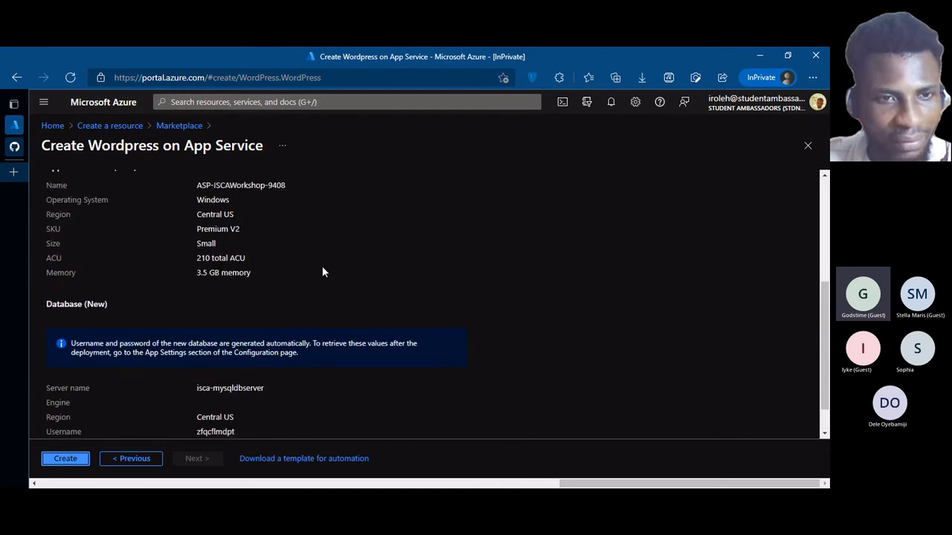
{"action": "scroll", "coordinate": [322, 272], "scroll_direction": "up", "scroll_amount": 5}
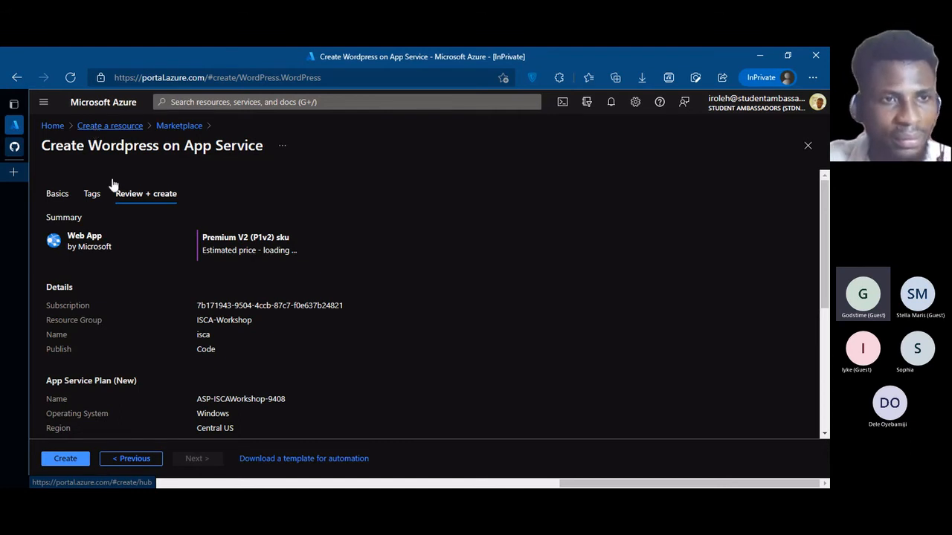
{"action": "left_click", "coordinate": [108, 126]}
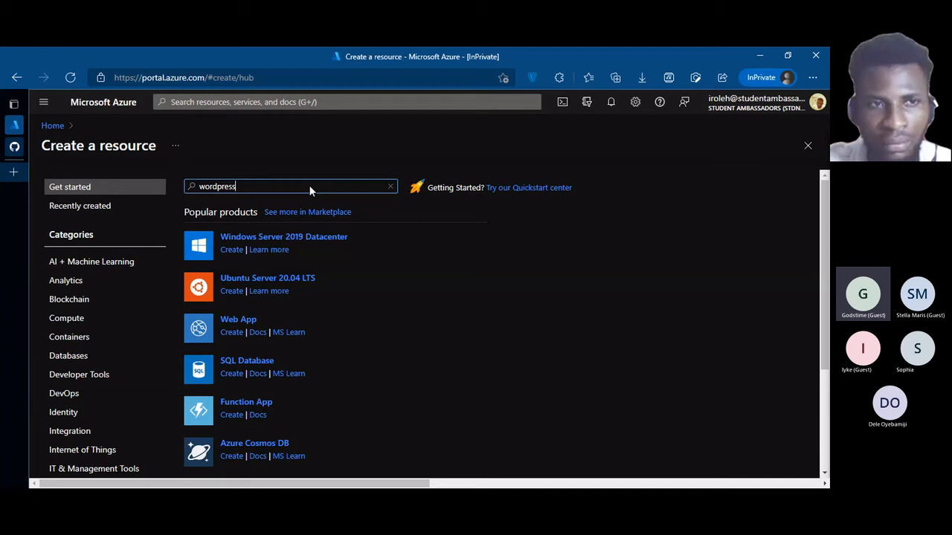
Search the Marketplace for wordpress and scroll through the resulting offerings
{"action": "key", "text": "Return"}
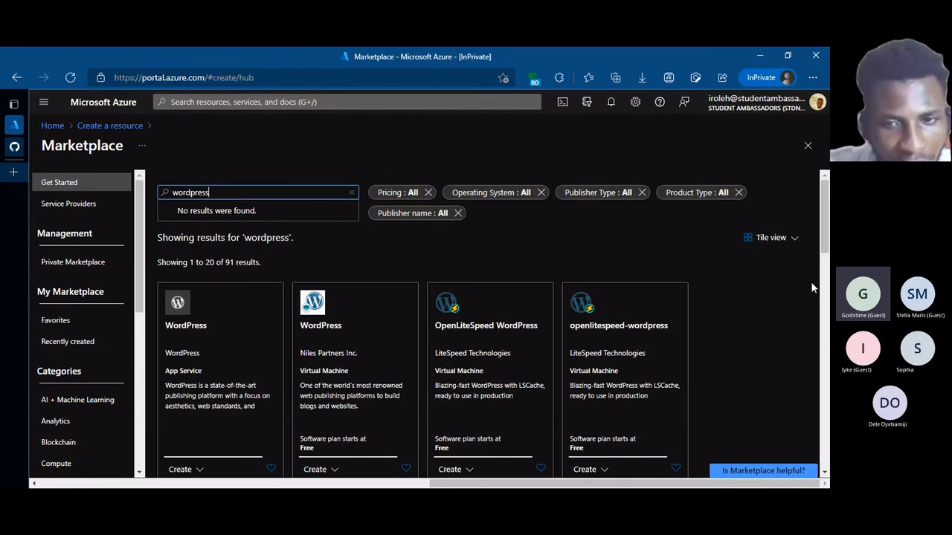
{"action": "scroll", "coordinate": [779, 302], "scroll_direction": "down", "scroll_amount": 1}
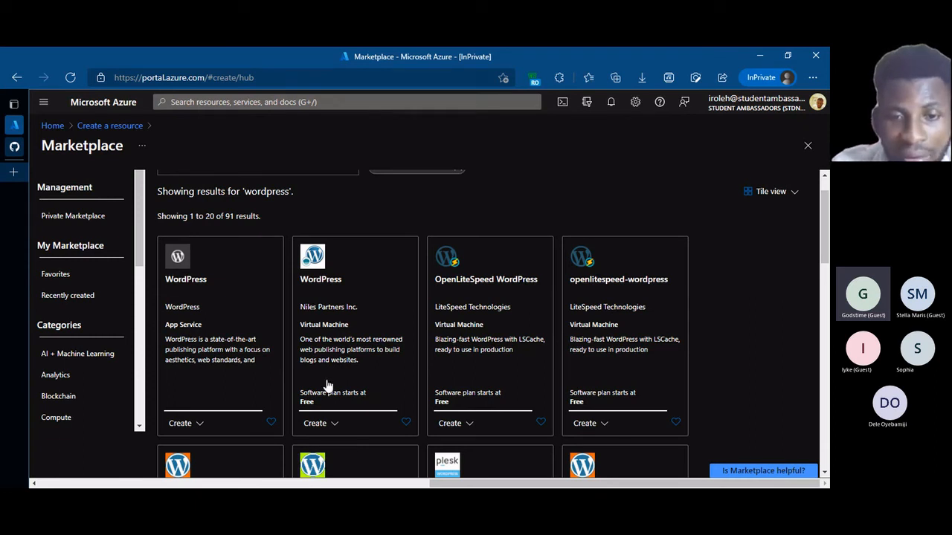
{"action": "scroll", "coordinate": [749, 353], "scroll_direction": "down", "scroll_amount": 1}
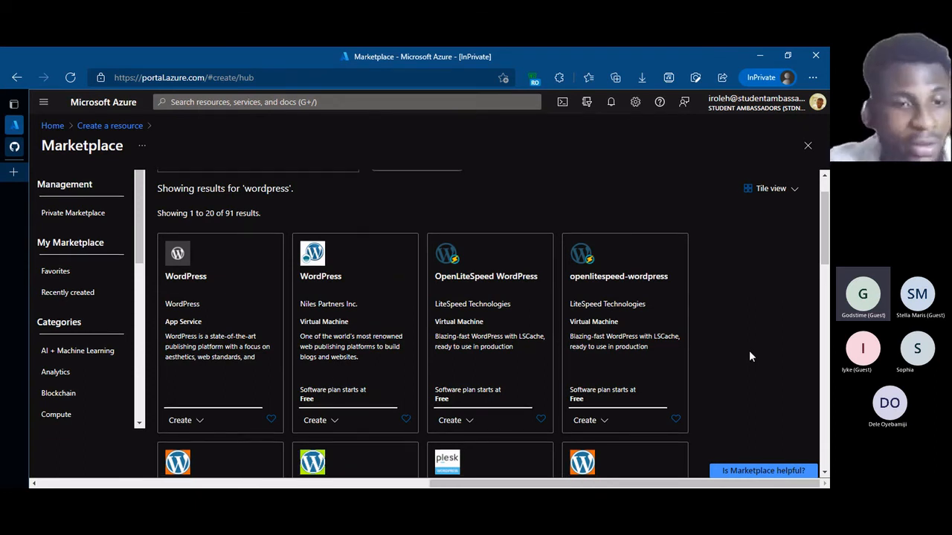
{"action": "scroll", "coordinate": [749, 352], "scroll_direction": "down", "scroll_amount": 3}
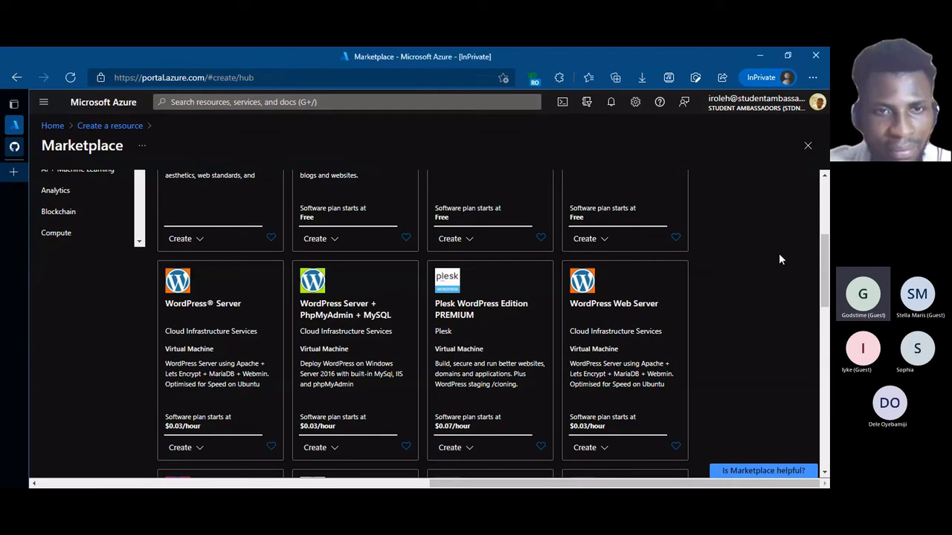
{"action": "scroll", "coordinate": [369, 316], "scroll_direction": "up", "scroll_amount": 3}
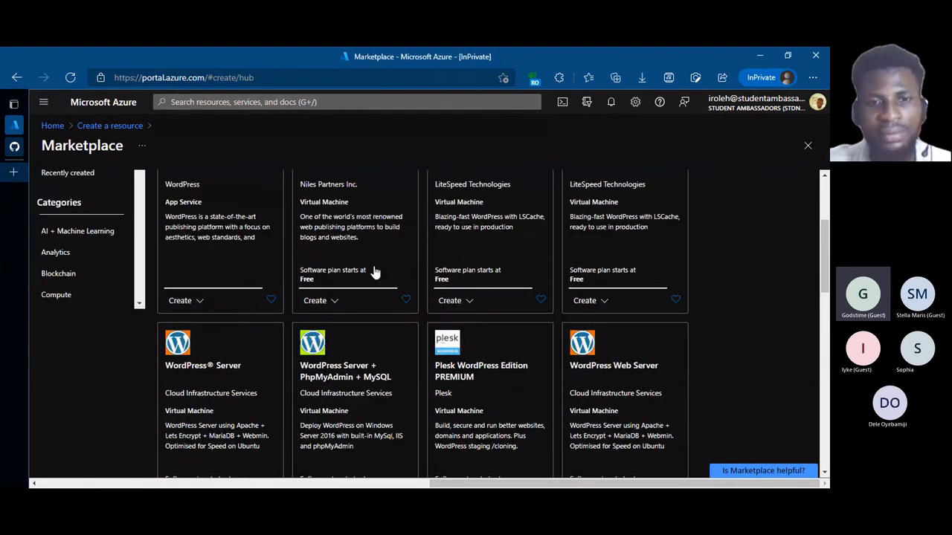
{"action": "scroll", "coordinate": [345, 336], "scroll_direction": "down", "scroll_amount": 1}
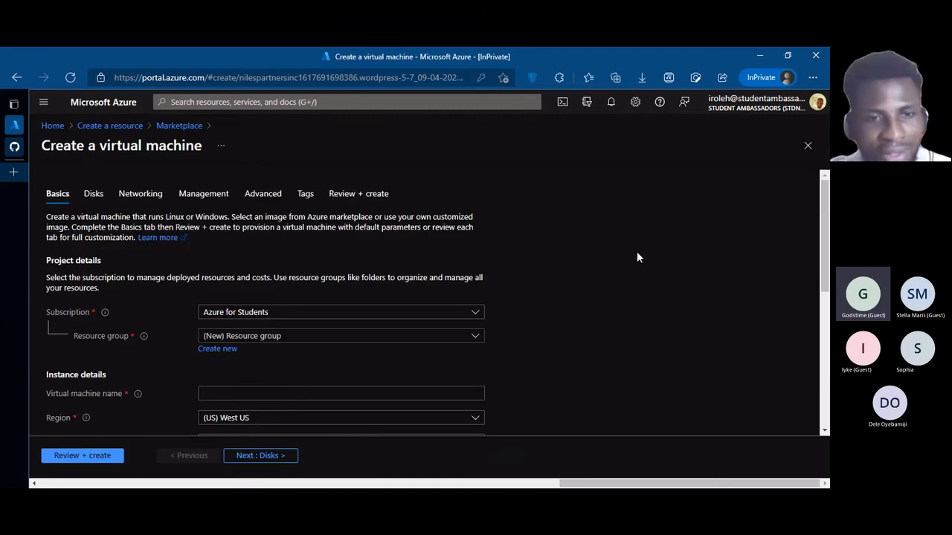
Put the VM under Visual Studio Enterprise Subscription in the ISCA-Workshop resource group
{"action": "left_click", "coordinate": [474, 312]}
{"action": "left_click", "coordinate": [271, 377]}
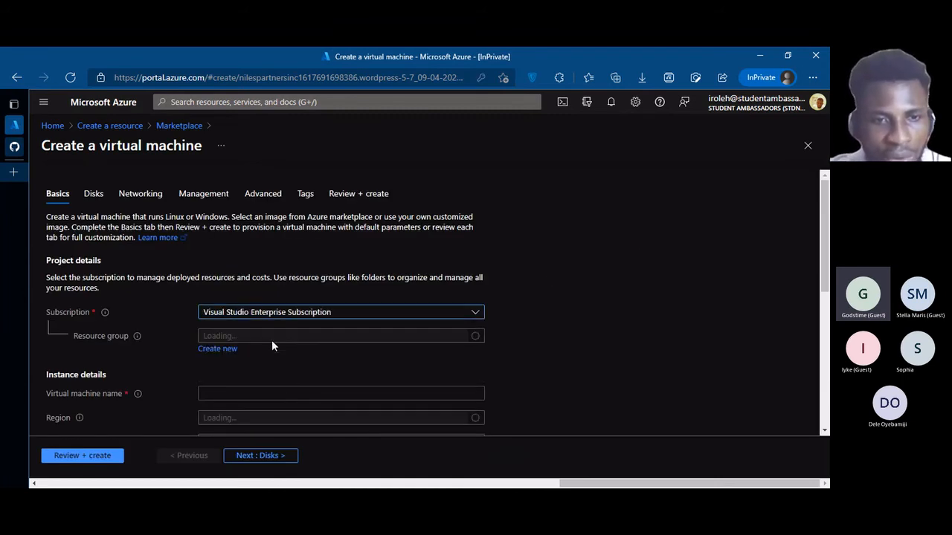
{"action": "left_click", "coordinate": [323, 337]}
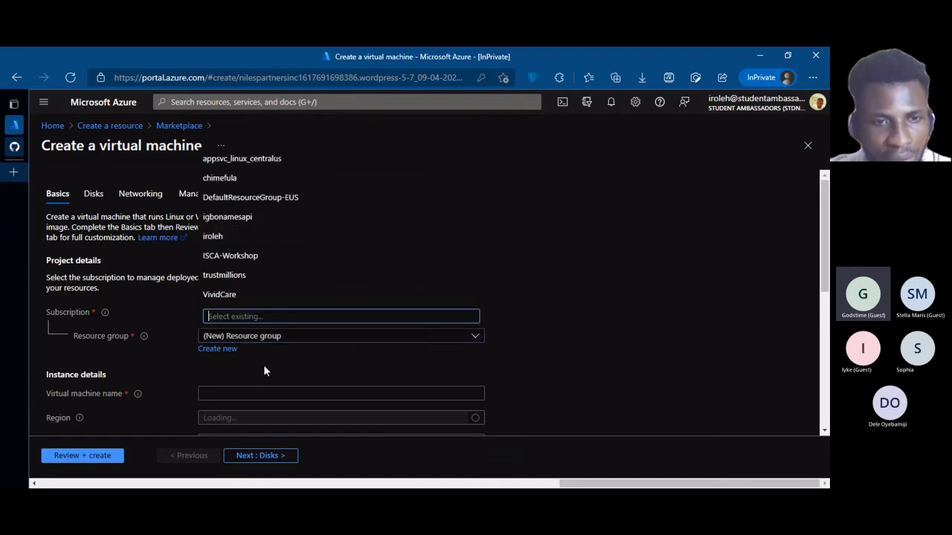
{"action": "left_click", "coordinate": [263, 255]}
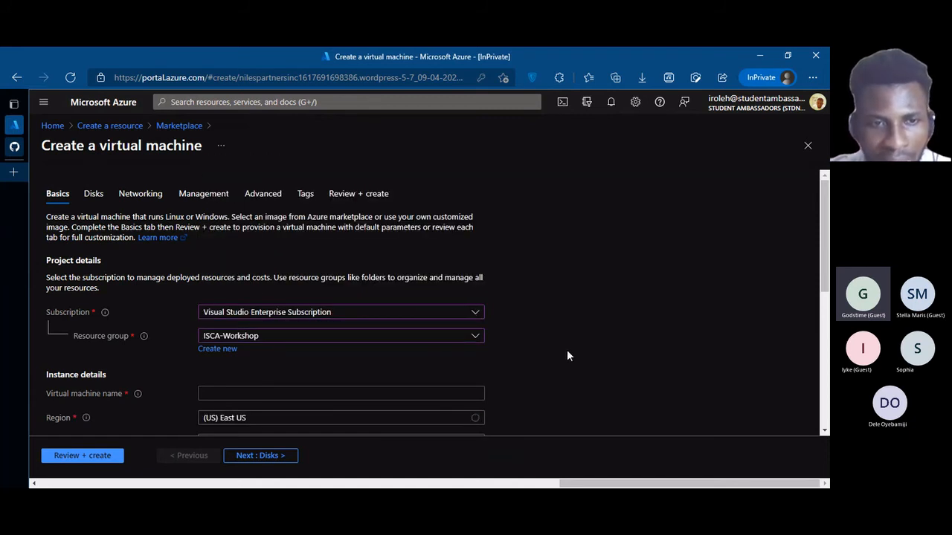
{"action": "scroll", "coordinate": [567, 355], "scroll_direction": "down", "scroll_amount": 3}
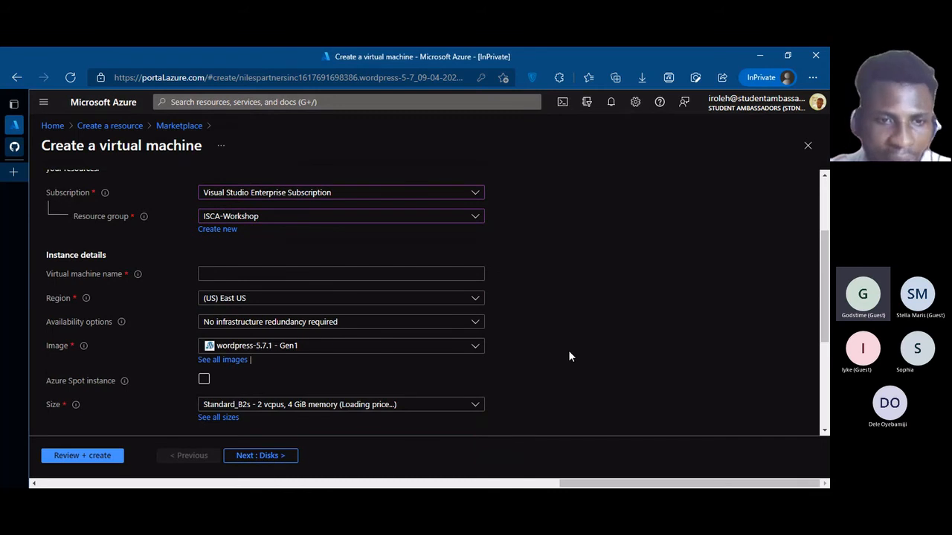
{"action": "scroll", "coordinate": [568, 357], "scroll_direction": "down", "scroll_amount": 1}
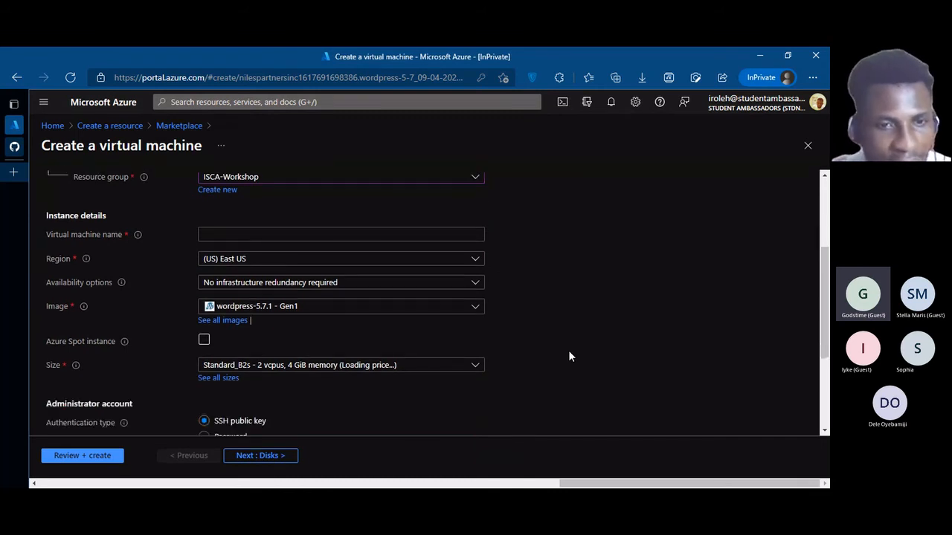
{"action": "scroll", "coordinate": [570, 356], "scroll_direction": "up", "scroll_amount": 2}
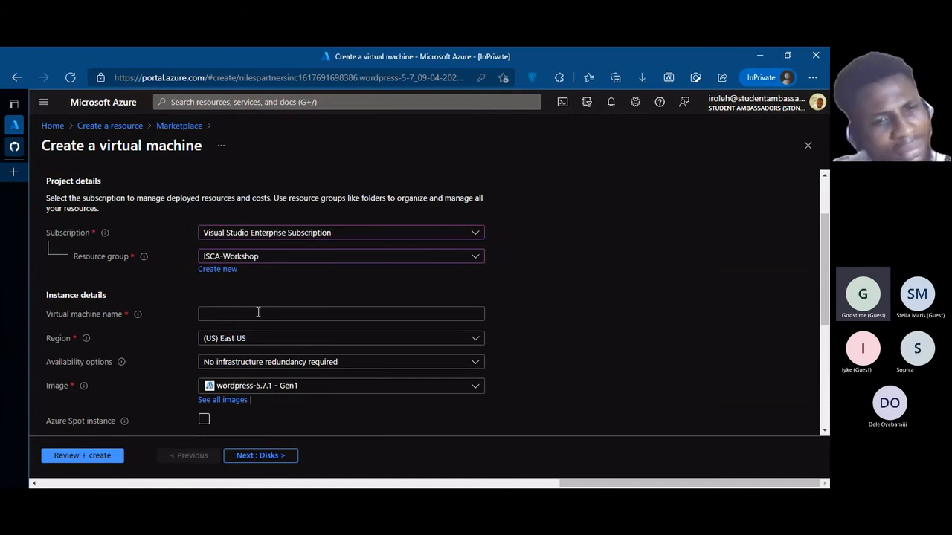
Look over the VM fields (East US, Standard_B2s), then leave via the Create a resource breadcrumb
{"action": "left_click", "coordinate": [260, 313]}
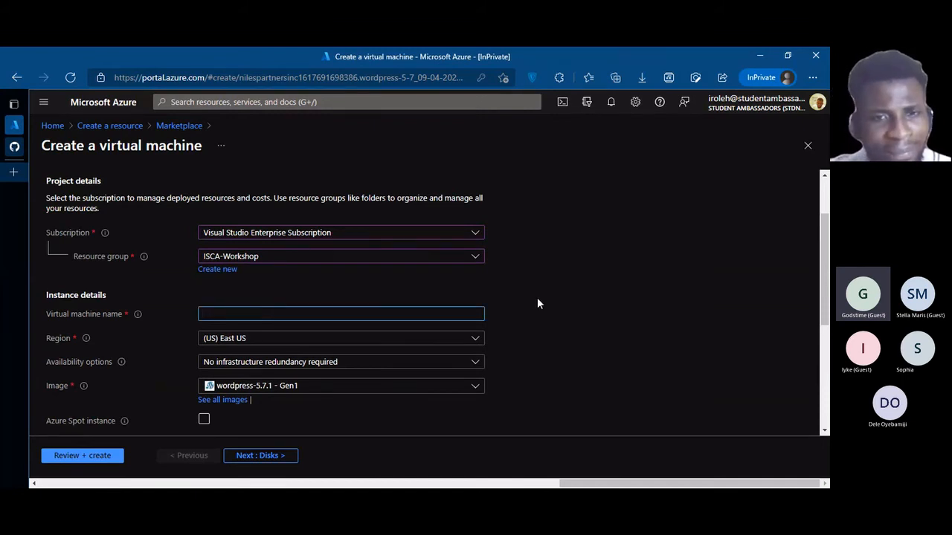
{"action": "scroll", "coordinate": [537, 302], "scroll_direction": "up", "scroll_amount": 1}
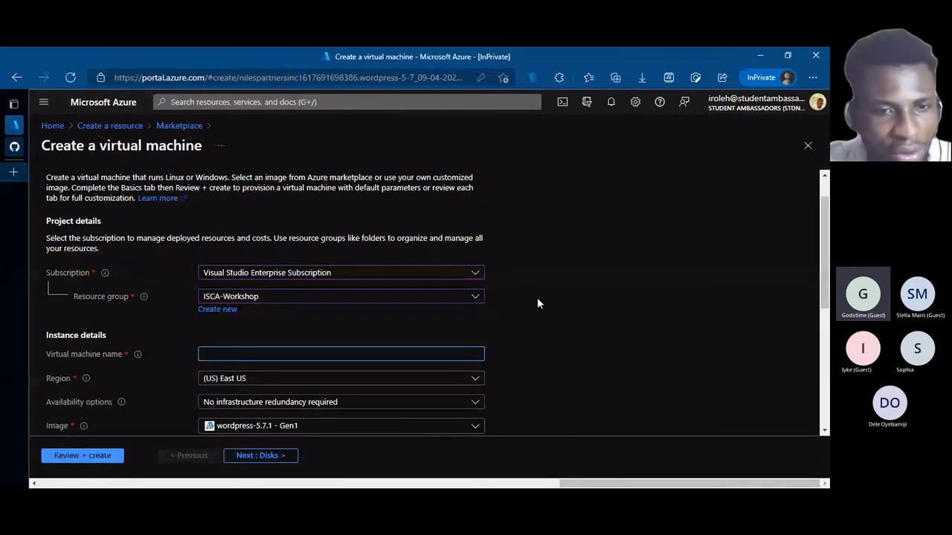
{"action": "scroll", "coordinate": [501, 278], "scroll_direction": "down", "scroll_amount": 2}
{"action": "scroll", "coordinate": [495, 278], "scroll_direction": "down", "scroll_amount": 3}
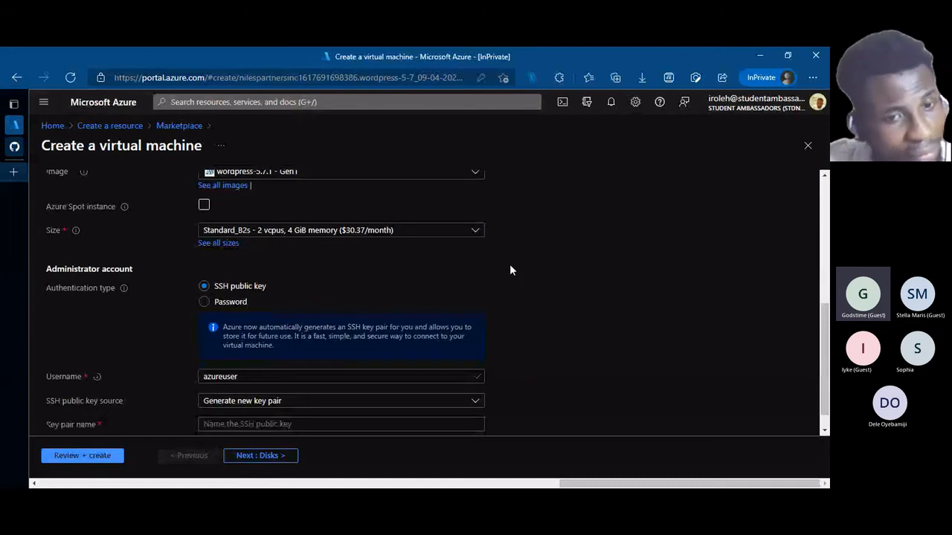
{"action": "scroll", "coordinate": [510, 270], "scroll_direction": "down", "scroll_amount": 1}
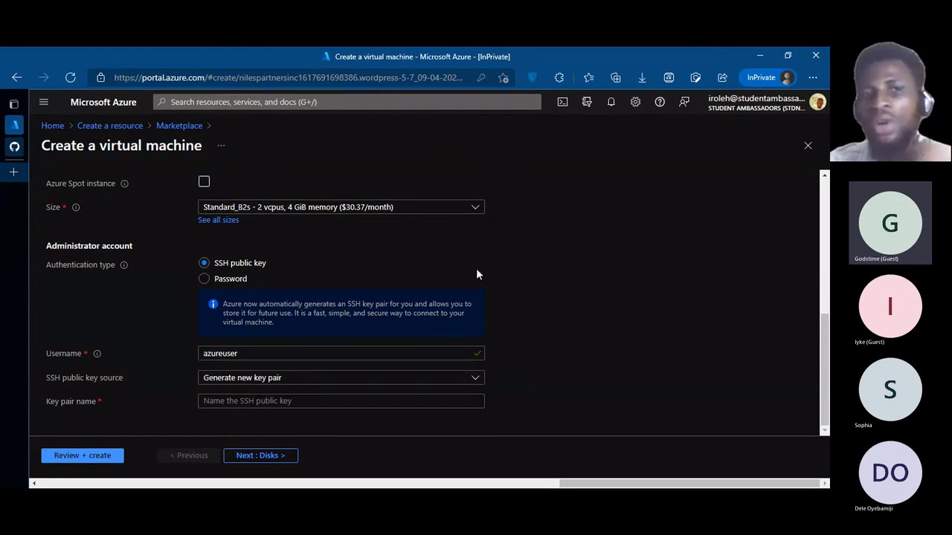
{"action": "scroll", "coordinate": [476, 275], "scroll_direction": "up", "scroll_amount": 2}
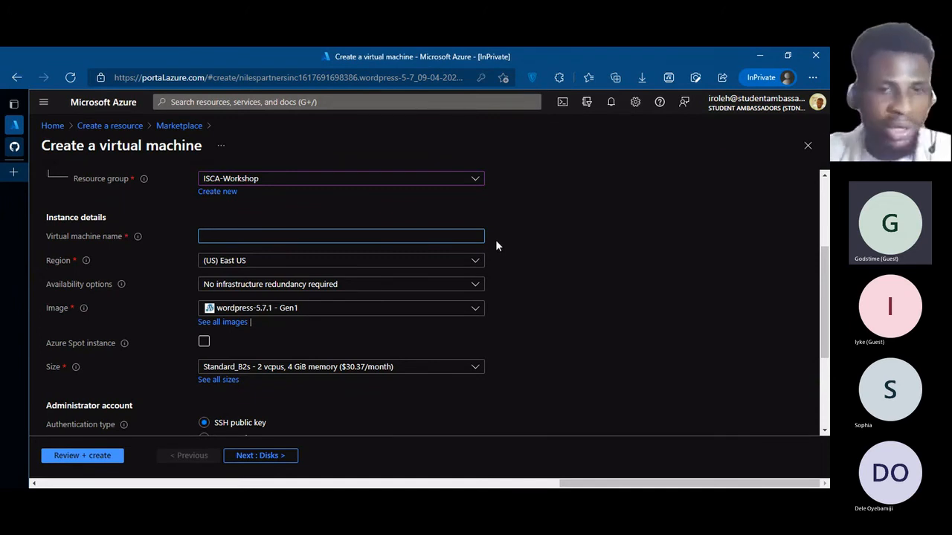
{"action": "left_click", "coordinate": [107, 126]}
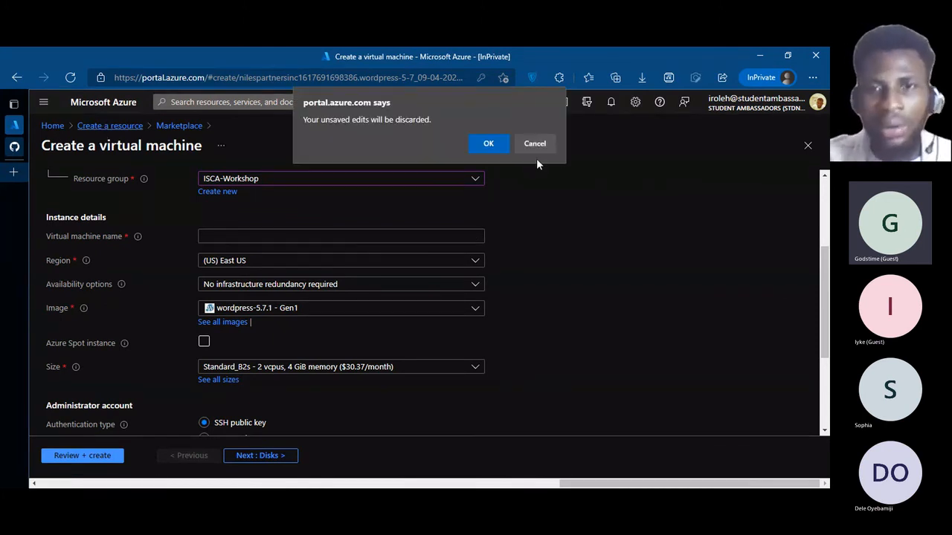
Discard the VM form and open the WordPress Marketplace offering from search
{"action": "left_click", "coordinate": [487, 143]}
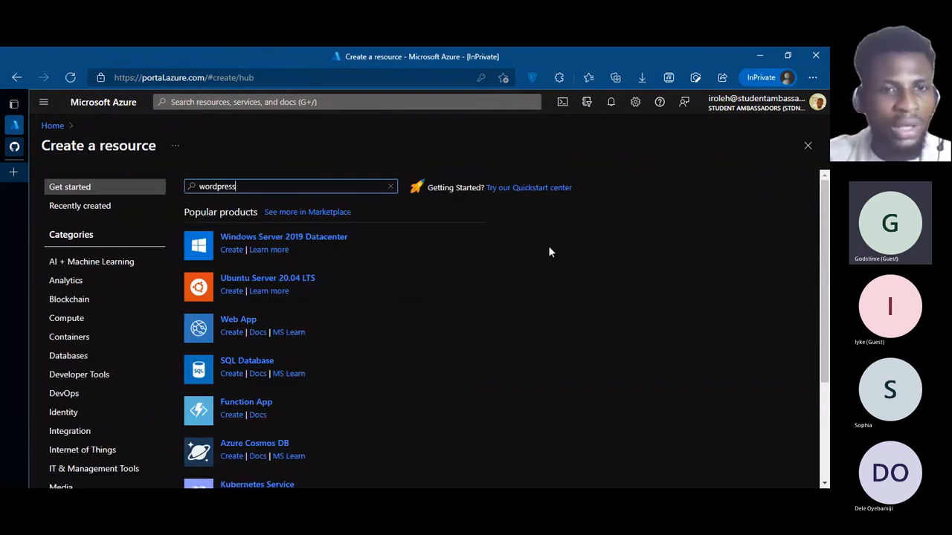
{"action": "double_click", "coordinate": [286, 186]}
{"action": "type", "text": "Wordpr"}
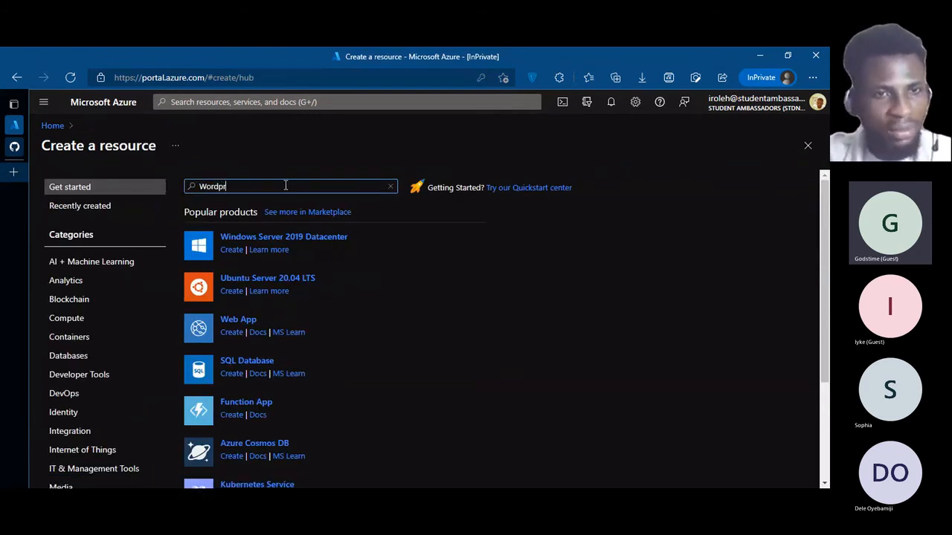
{"action": "type", "text": "ess"}
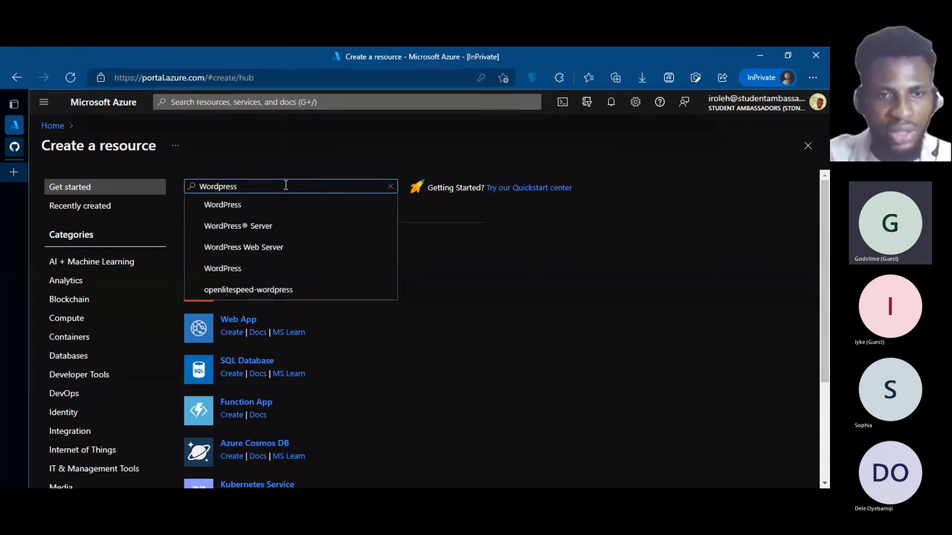
{"action": "left_click", "coordinate": [237, 268]}
{"action": "key", "text": "Return"}
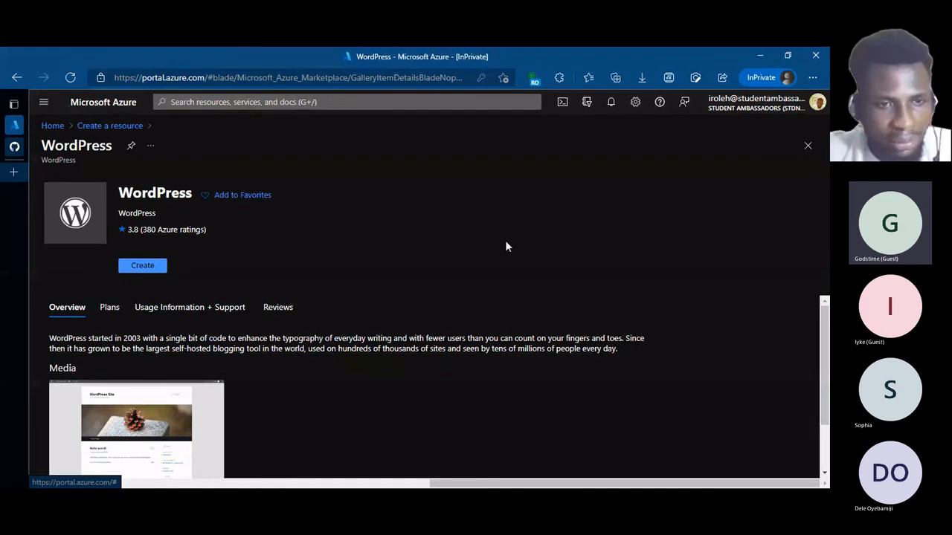
Check the WordPress Plans and Usage tabs, then start creating WordPress on App Service
{"action": "scroll", "coordinate": [321, 388], "scroll_direction": "down", "scroll_amount": 2}
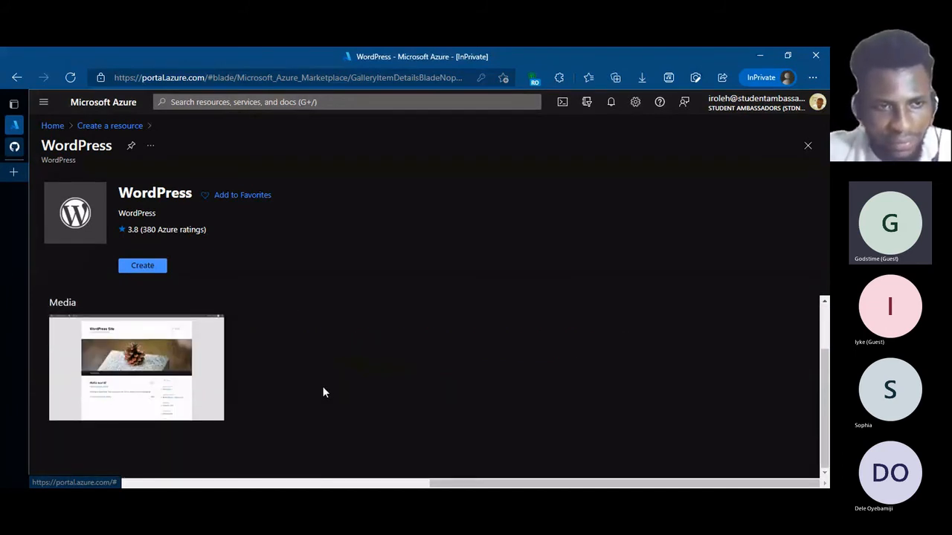
{"action": "scroll", "coordinate": [322, 392], "scroll_direction": "up", "scroll_amount": 2}
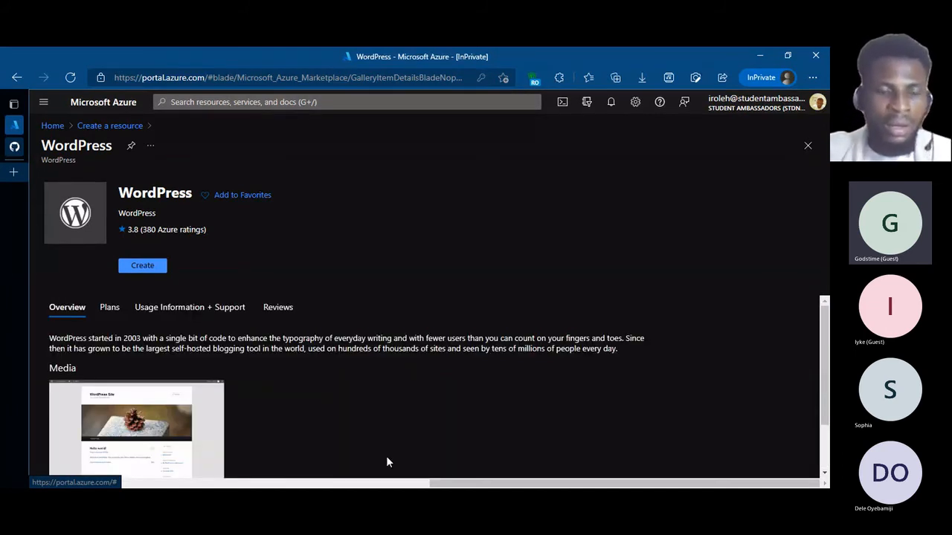
{"action": "left_click", "coordinate": [109, 307]}
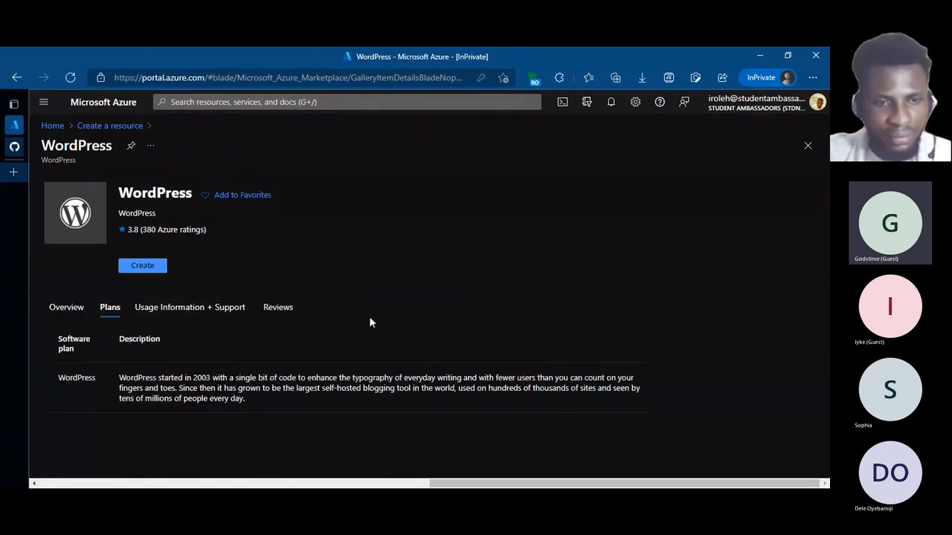
{"action": "left_click", "coordinate": [179, 311]}
{"action": "scroll", "coordinate": [381, 348], "scroll_direction": "down", "scroll_amount": 3}
{"action": "scroll", "coordinate": [382, 351], "scroll_direction": "up", "scroll_amount": 3}
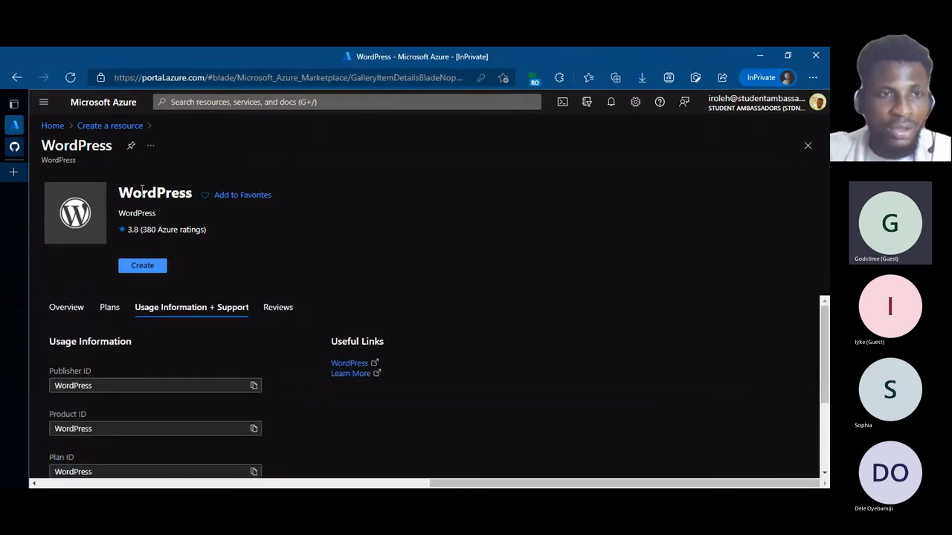
{"action": "left_click", "coordinate": [94, 128]}
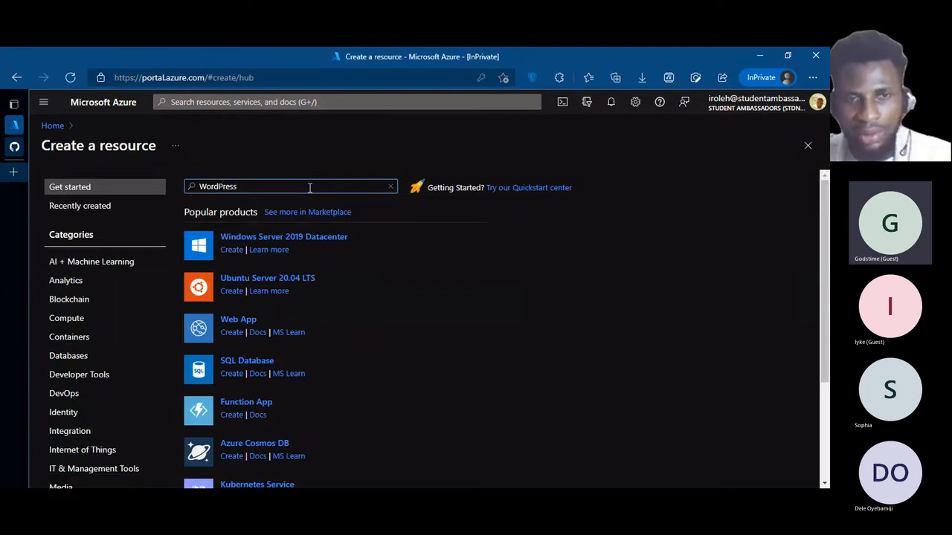
{"action": "key", "text": "Return"}
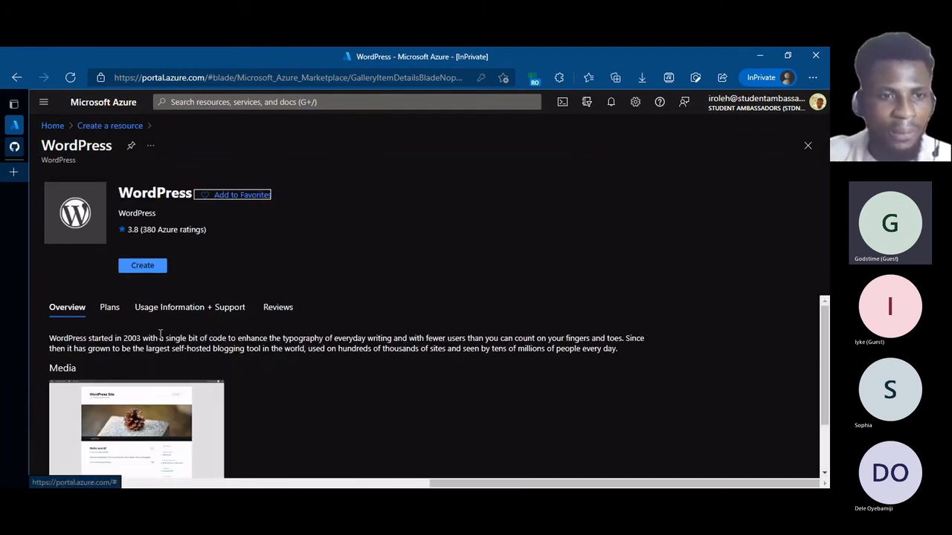
{"action": "left_click", "coordinate": [144, 268]}
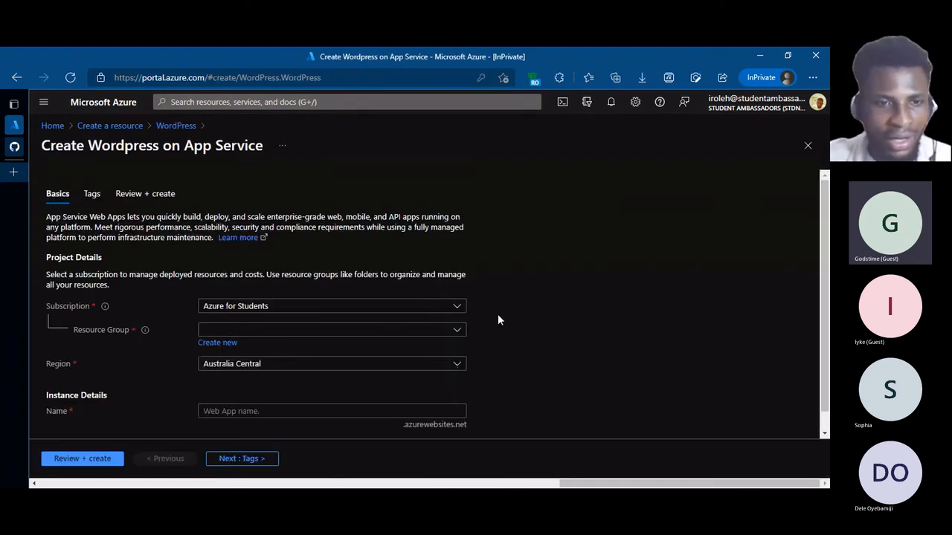
Keep Azure for Students selected in the WordPress form's Subscription dropdown
{"action": "scroll", "coordinate": [498, 319], "scroll_direction": "down", "scroll_amount": 1}
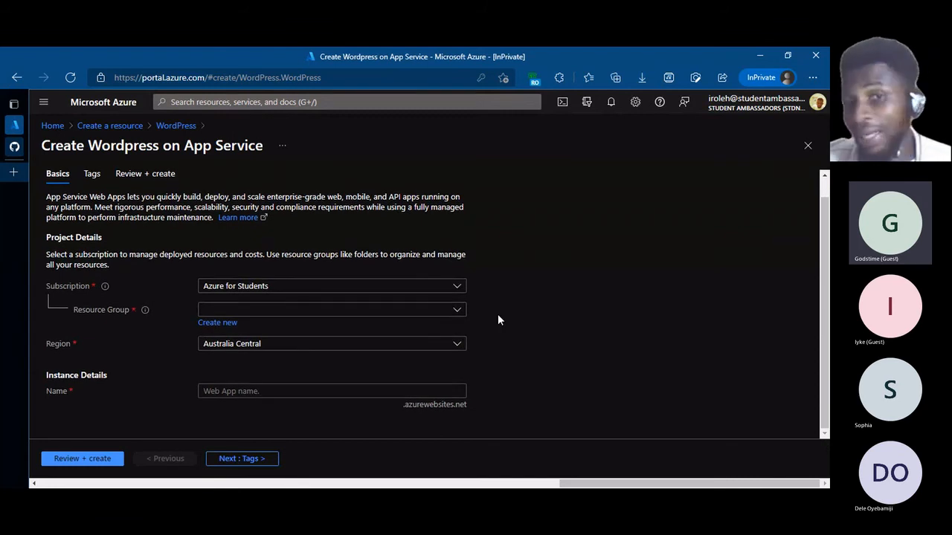
{"action": "left_click", "coordinate": [459, 287]}
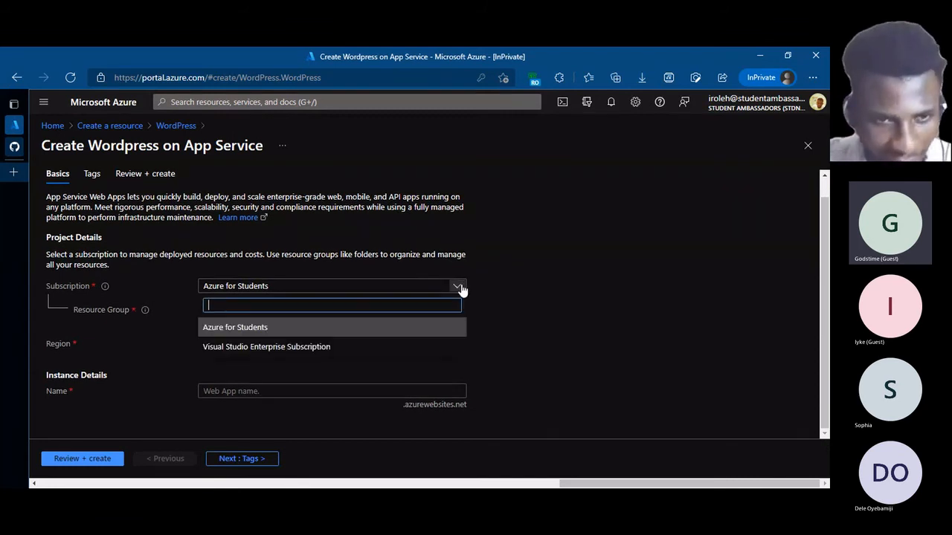
{"action": "left_click", "coordinate": [269, 331]}
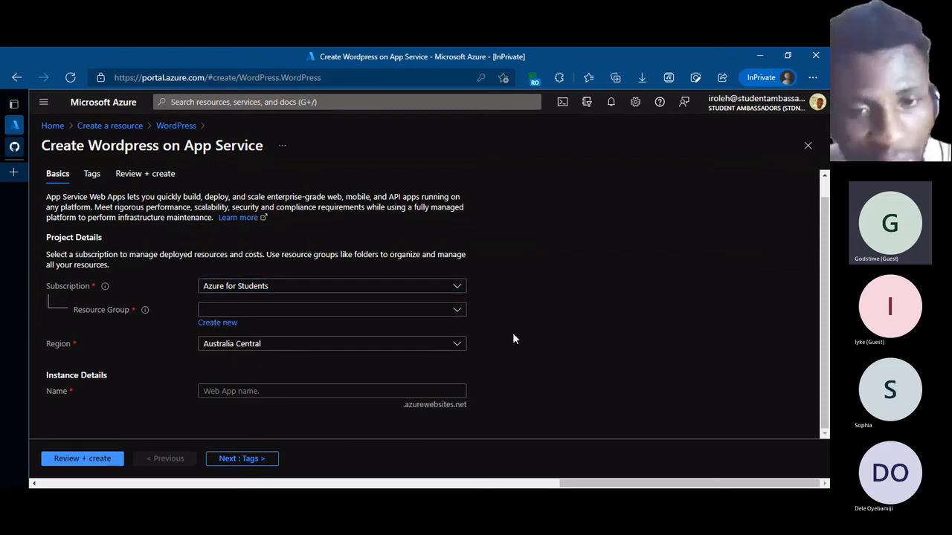
Search Google for 'azuree student credit' in a new tab and decline page translation
{"action": "left_click", "coordinate": [14, 174]}
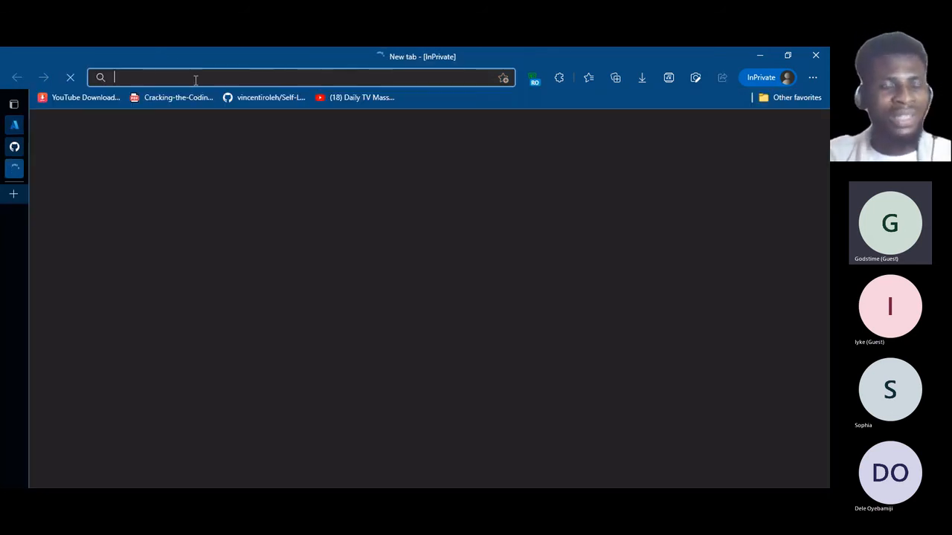
{"action": "type", "text": "az"}
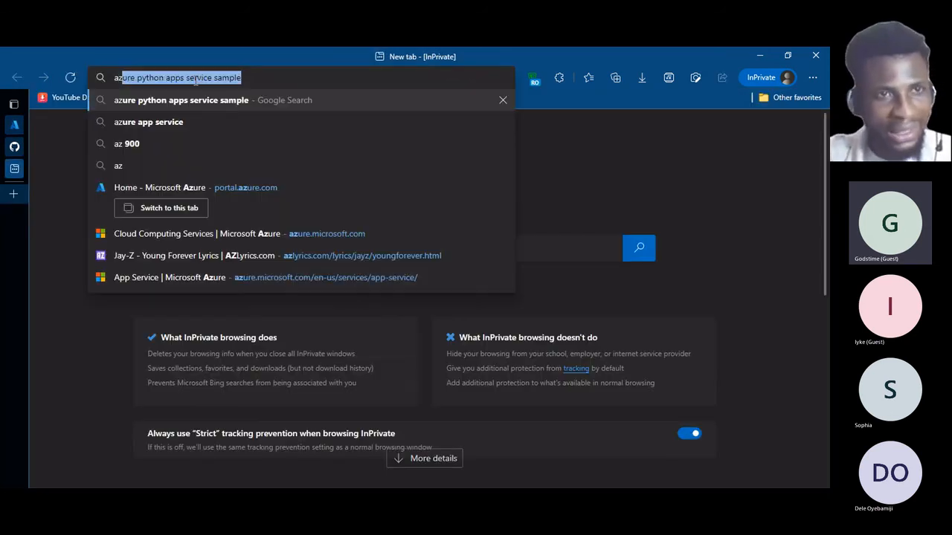
{"action": "type", "text": "ure"}
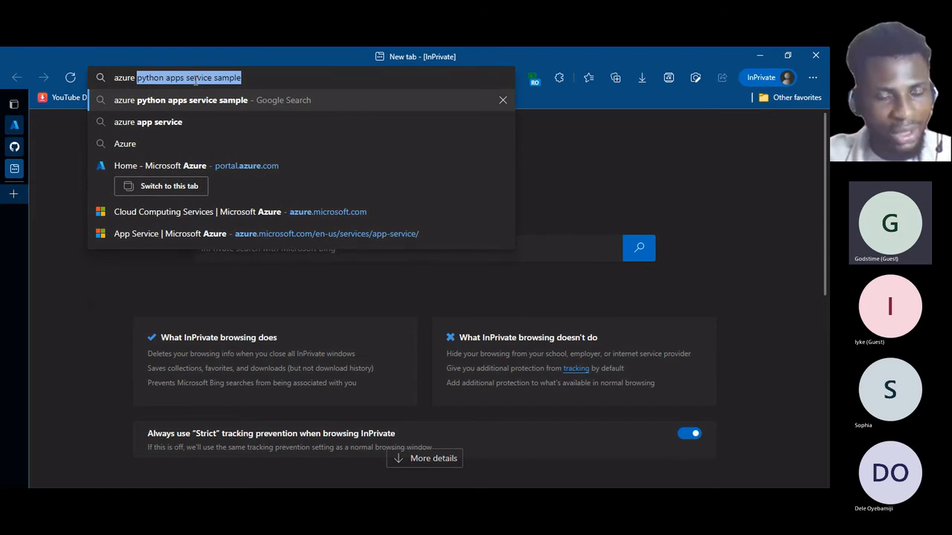
{"action": "type", "text": "e student"}
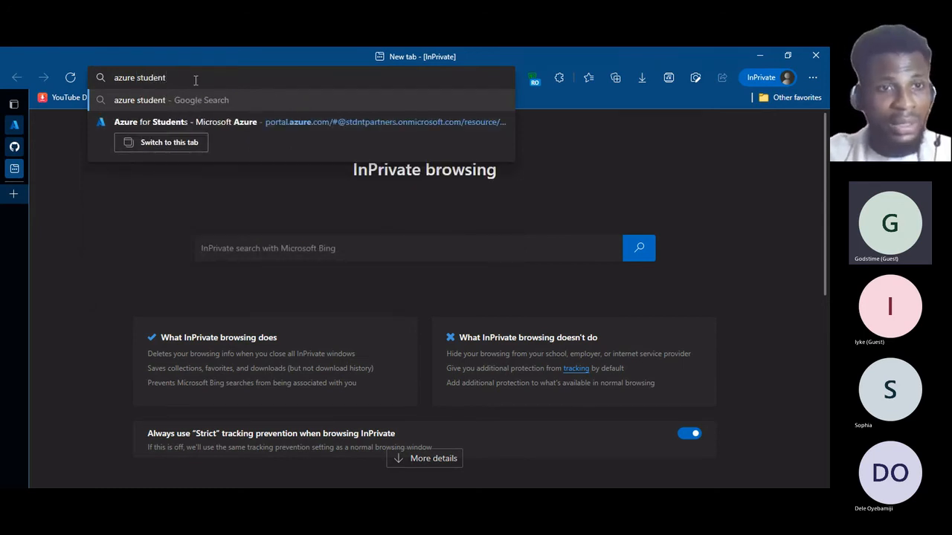
{"action": "type", "text": " credit"}
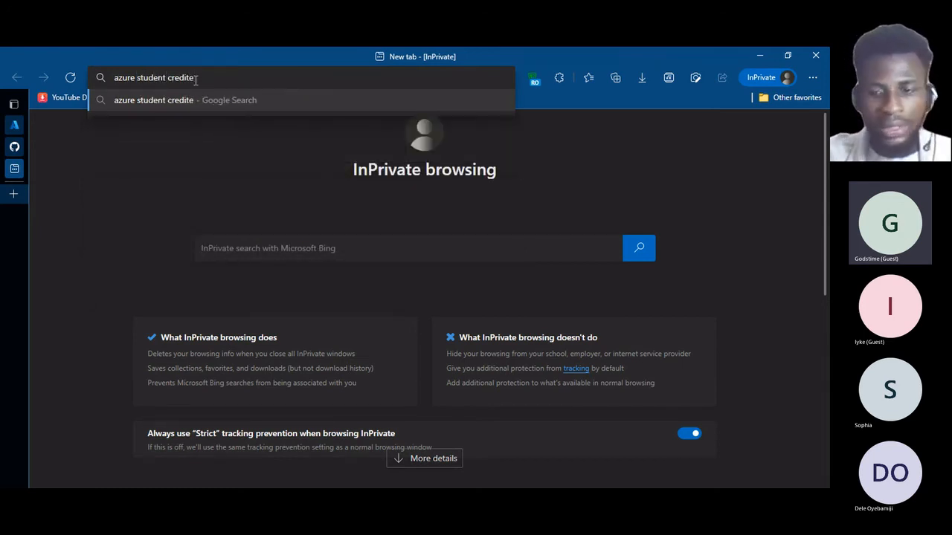
{"action": "key", "text": "Return"}
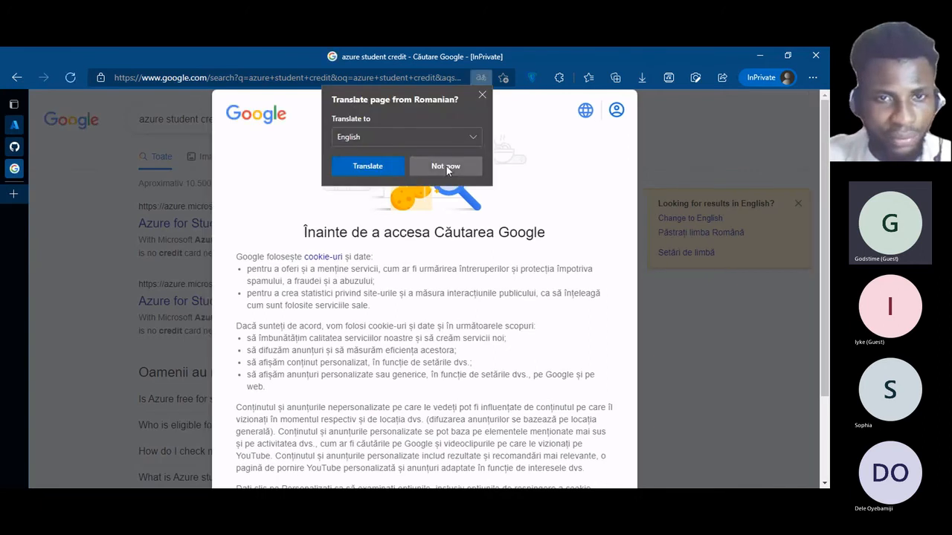
{"action": "left_click", "coordinate": [446, 165]}
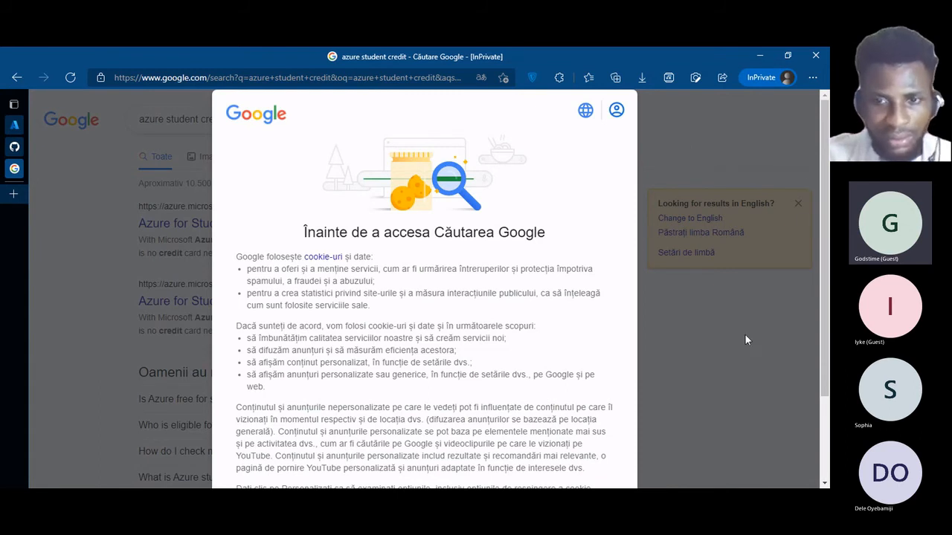
Turn off ZenMate VPN protection and open the Azure for Students free credit result
{"action": "scroll", "coordinate": [751, 353], "scroll_direction": "down", "scroll_amount": 3}
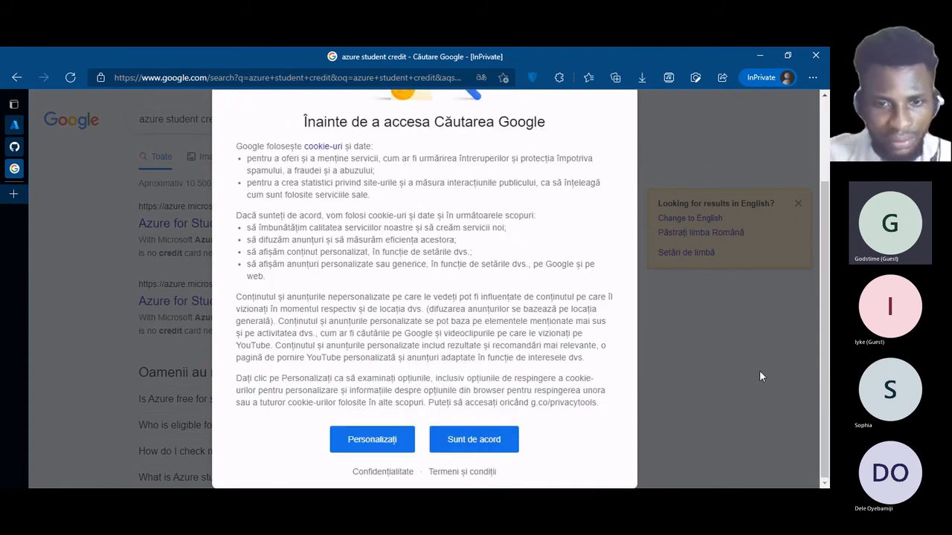
{"action": "left_click", "coordinate": [531, 77]}
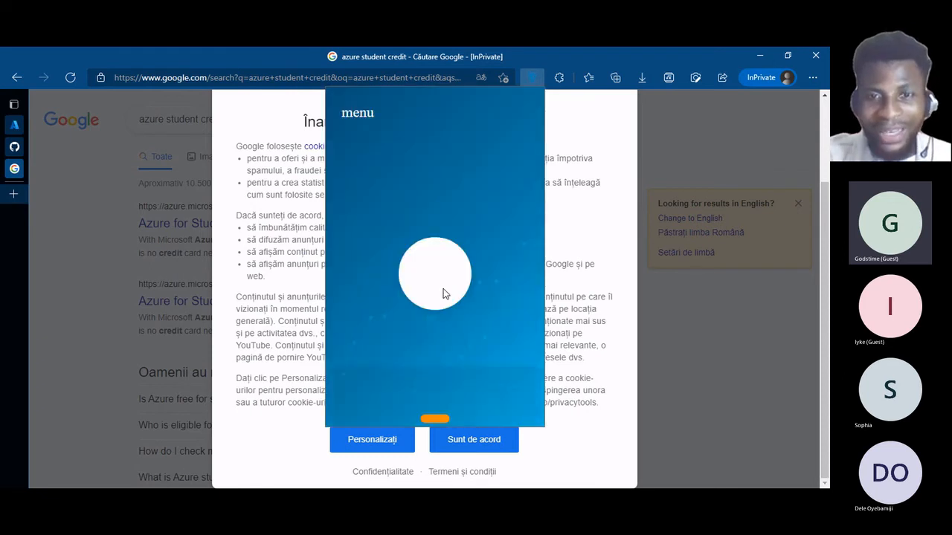
{"action": "left_click", "coordinate": [434, 280]}
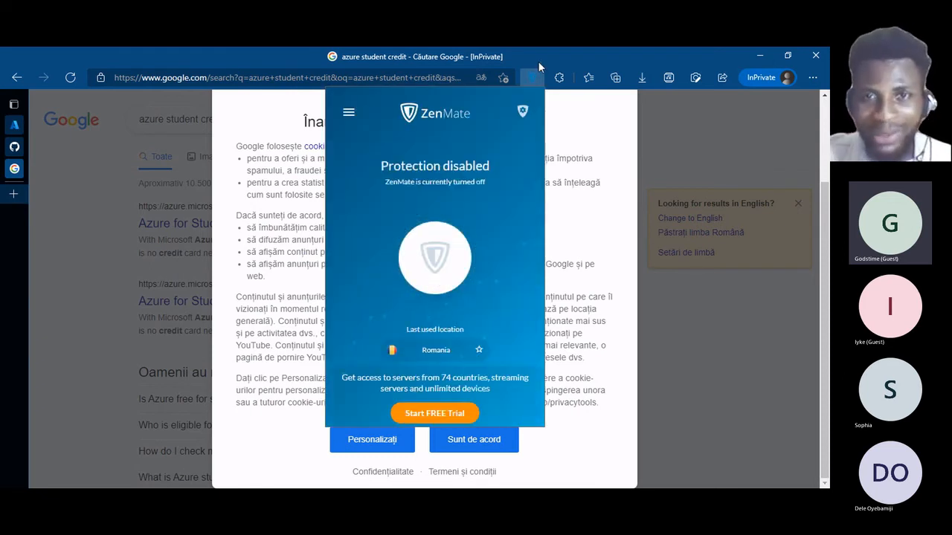
{"action": "left_click", "coordinate": [607, 51]}
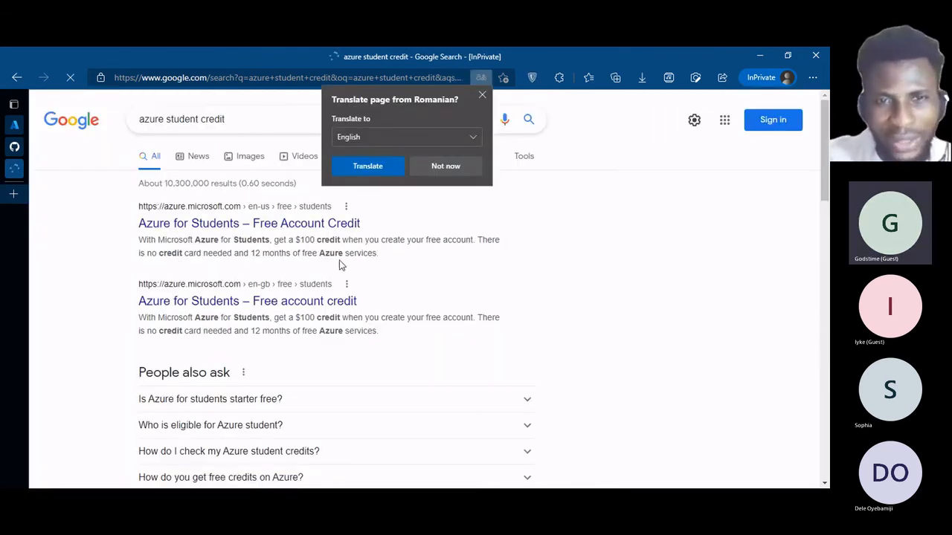
{"action": "left_click", "coordinate": [349, 223]}
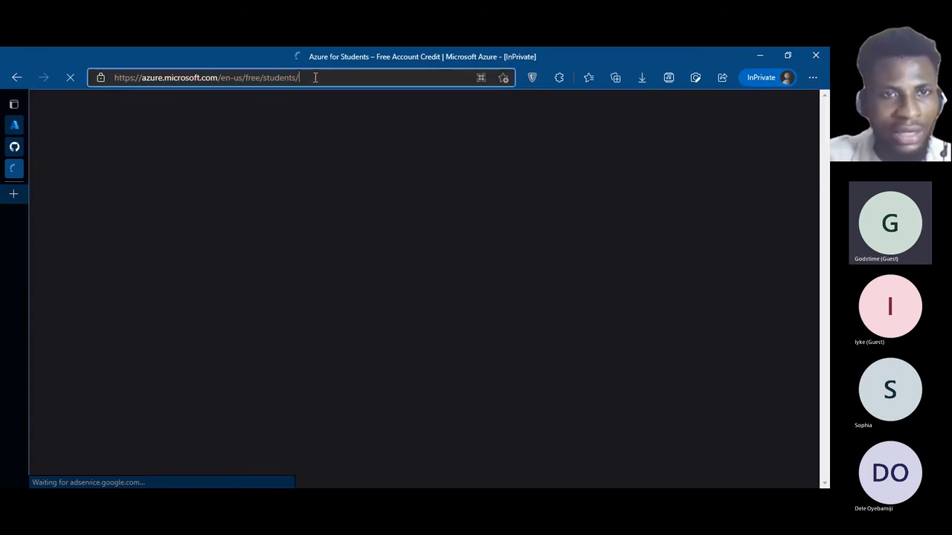
Select the address of the Azure for Students $100 credit page
{"action": "left_click", "coordinate": [316, 77]}
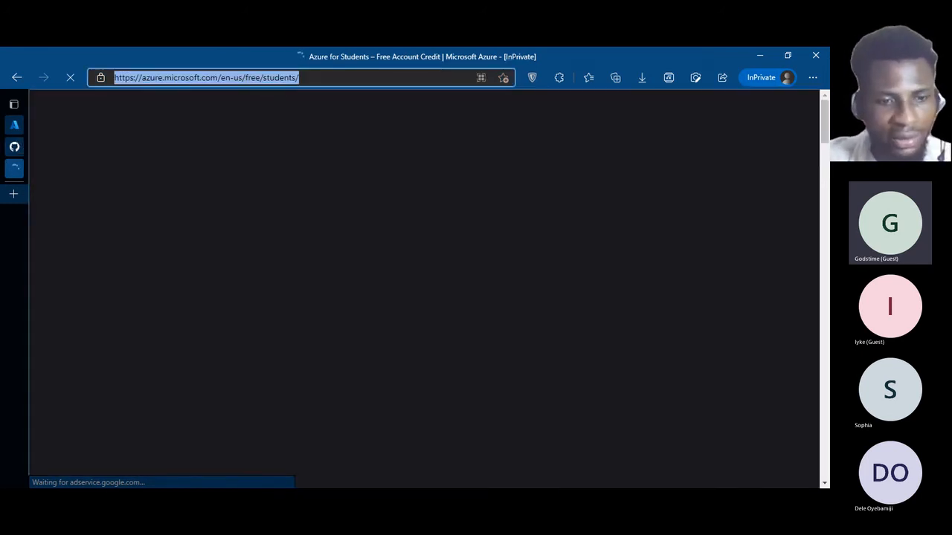
{"action": "left_click", "coordinate": [736, 431]}
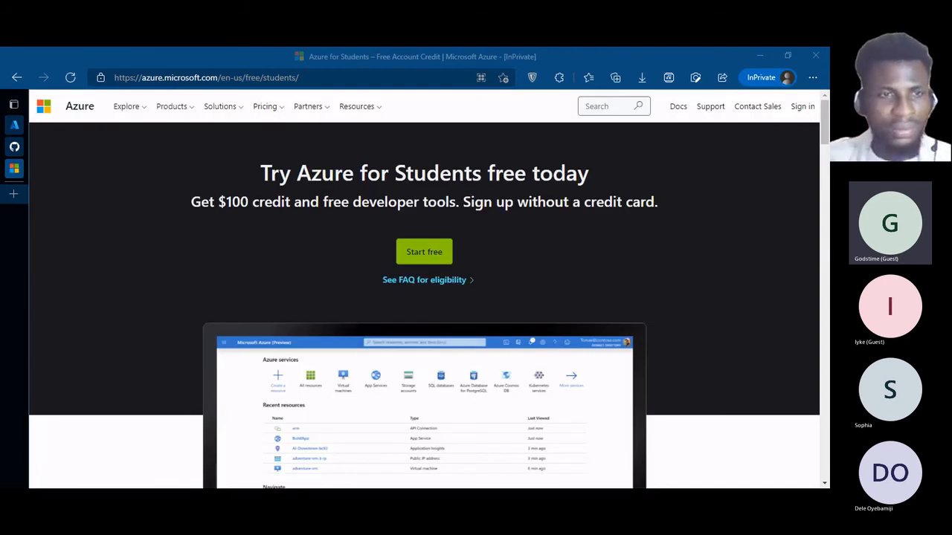
Close the Azure website tab and check the form's Resource Group list, which is empty
{"action": "key", "text": "alt+Tab"}
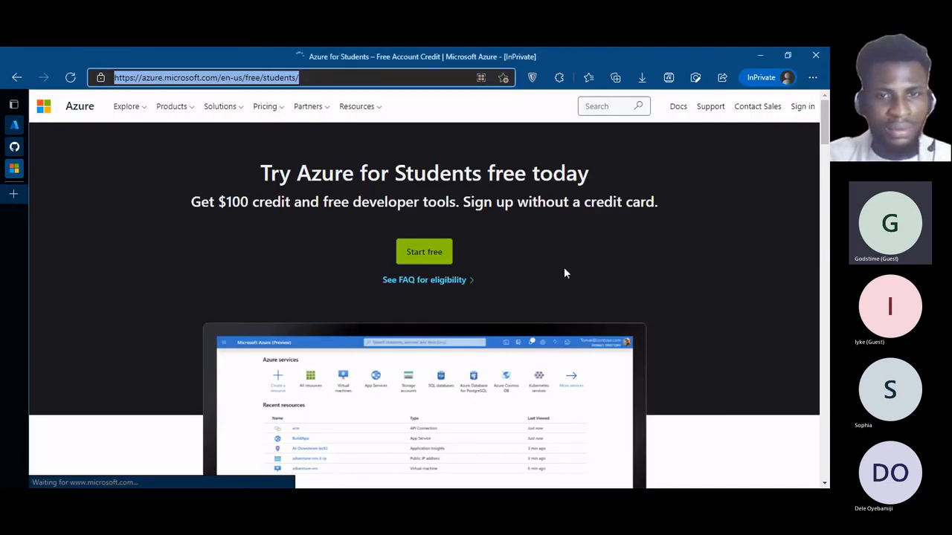
{"action": "left_click", "coordinate": [564, 269]}
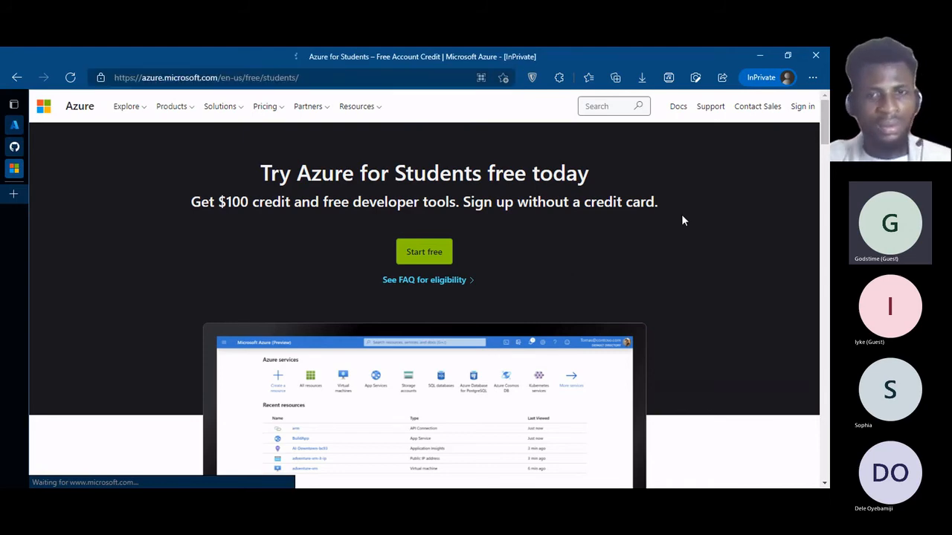
{"action": "key", "text": "ctrl+w"}
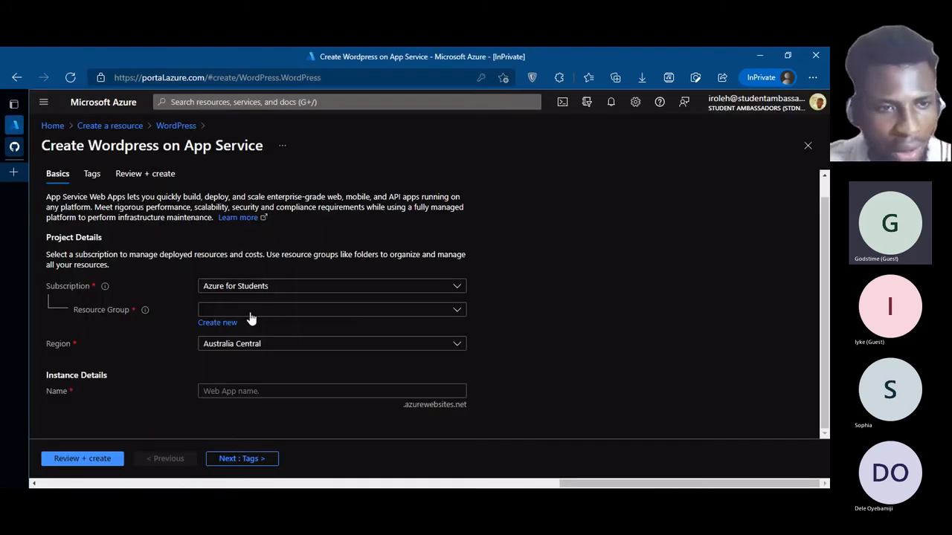
{"action": "left_click", "coordinate": [252, 310]}
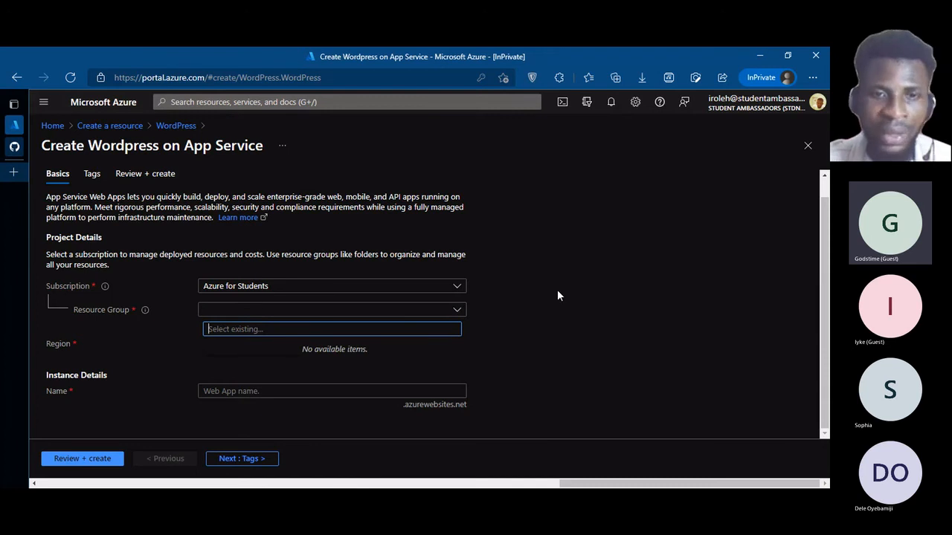
Create a new resource group named ISCA for the WordPress app
{"action": "left_click", "coordinate": [473, 296]}
{"action": "left_click", "coordinate": [228, 324]}
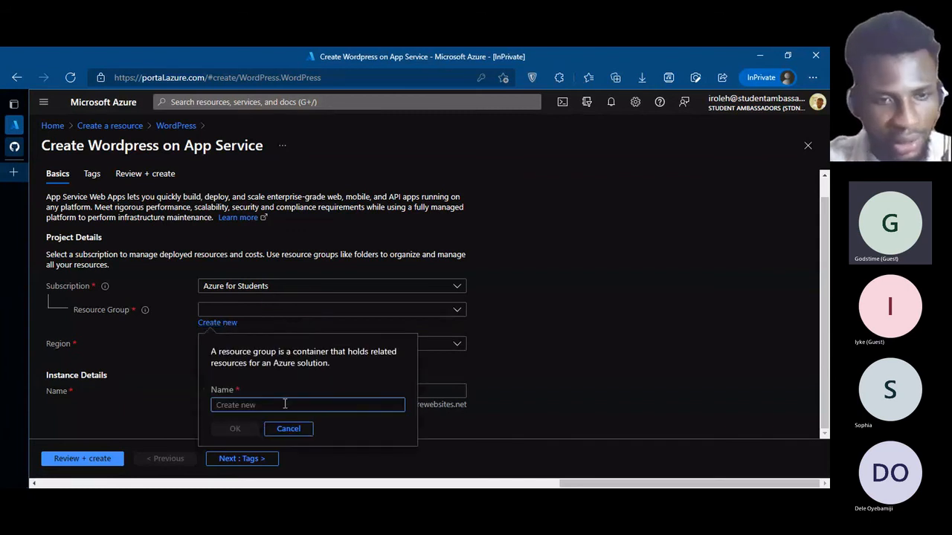
{"action": "type", "text": "ISCA"}
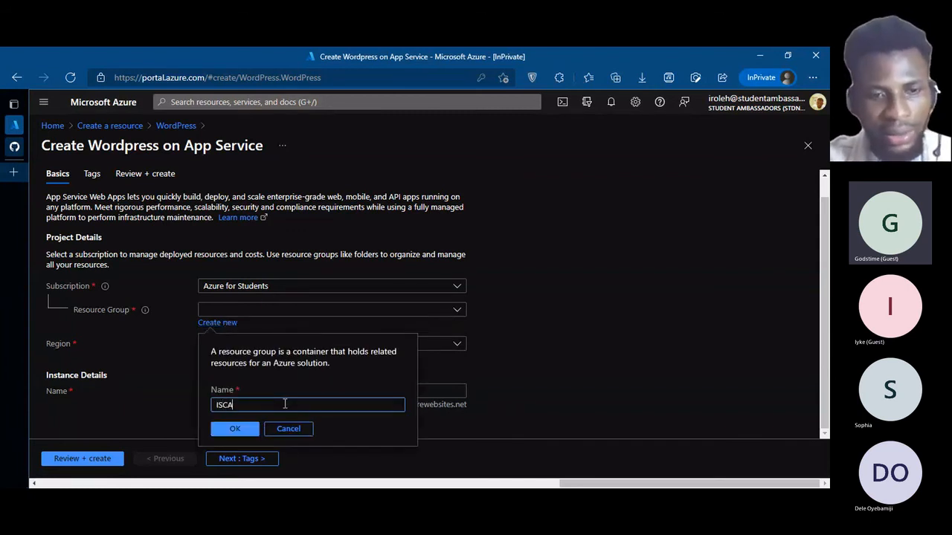
{"action": "type", "text": "-"}
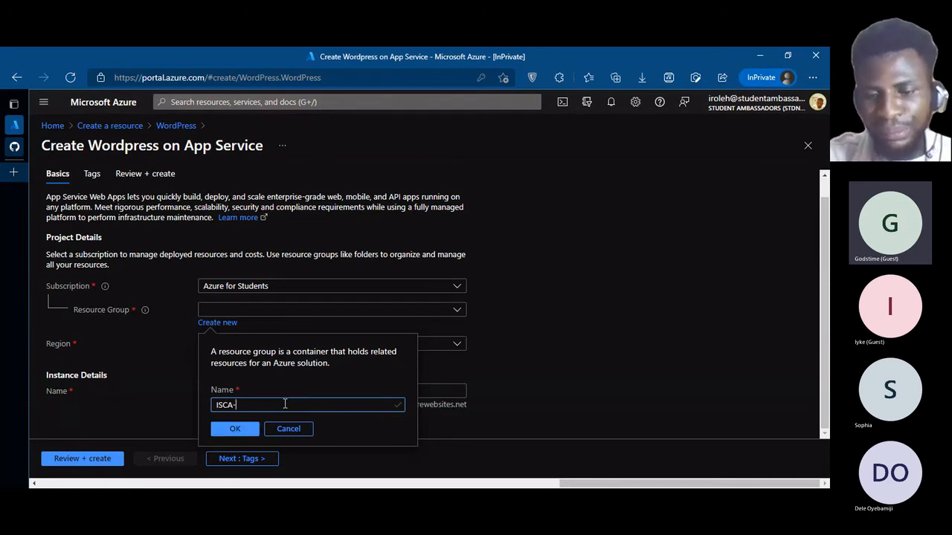
{"action": "key", "text": "BackSpace"}
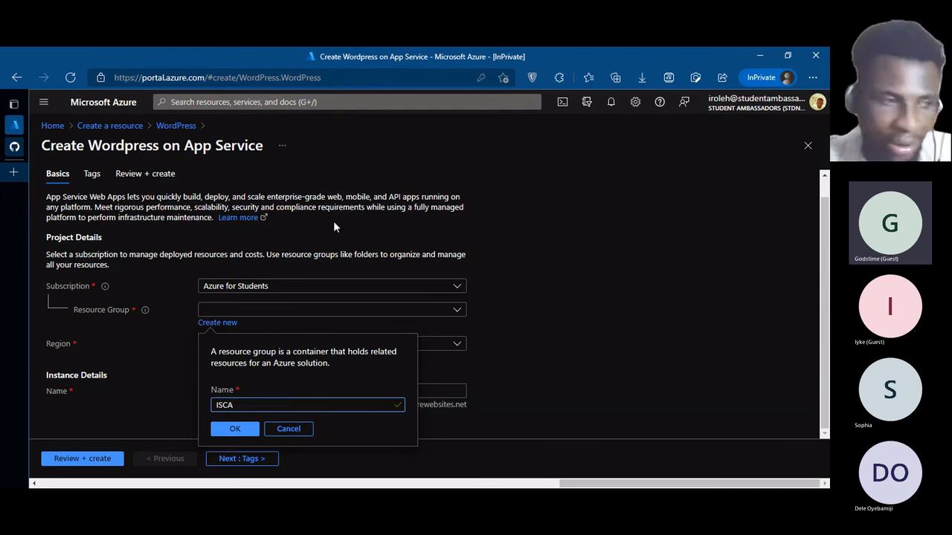
{"action": "left_click", "coordinate": [237, 428]}
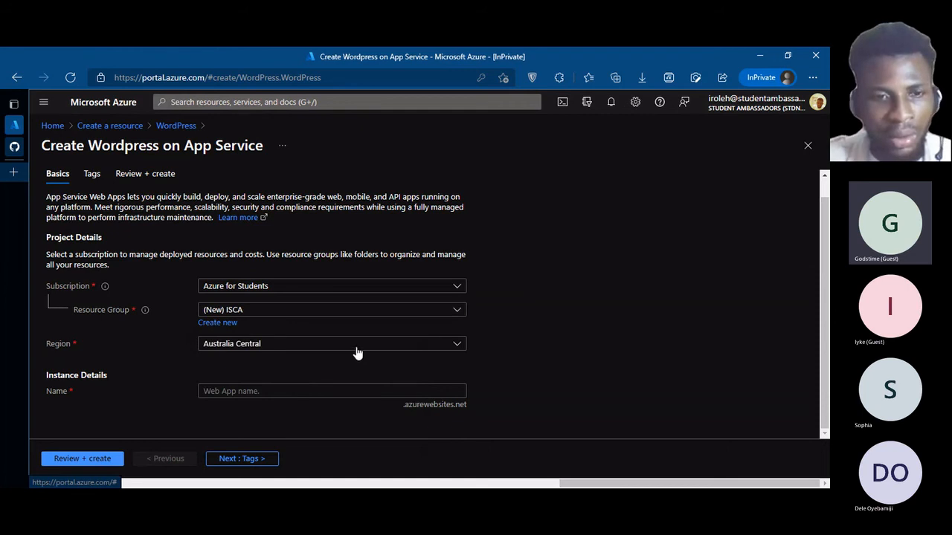
Choose East US as the WordPress app's region
{"action": "left_click", "coordinate": [355, 348]}
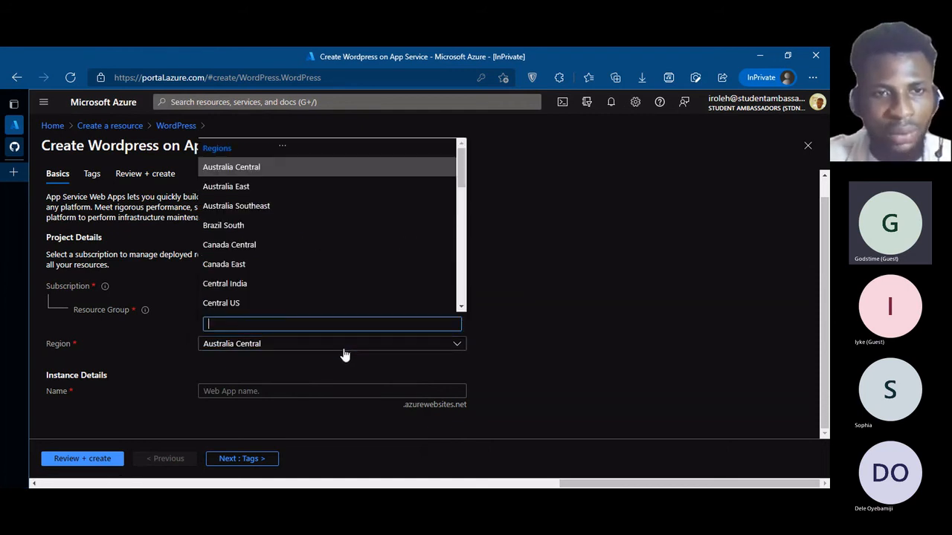
{"action": "scroll", "coordinate": [262, 294], "scroll_direction": "down", "scroll_amount": 3}
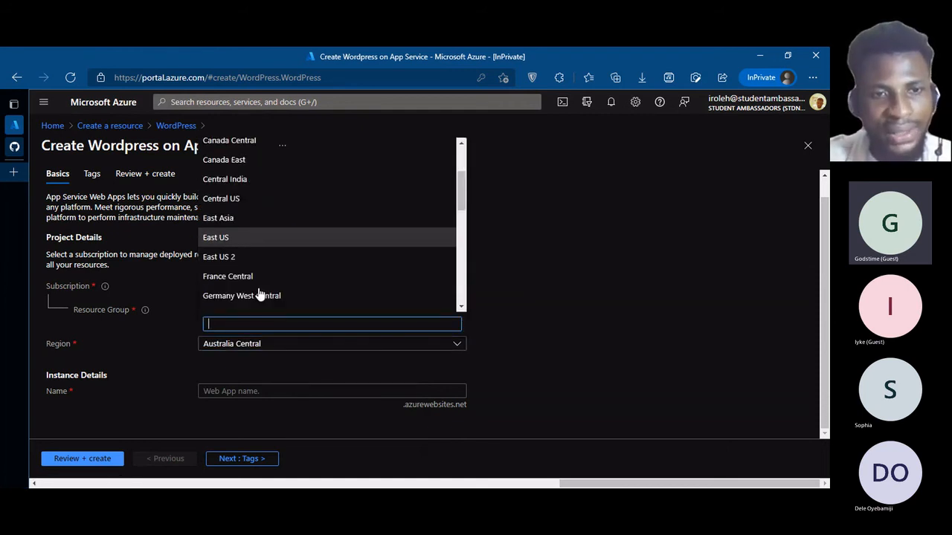
{"action": "left_click", "coordinate": [239, 240]}
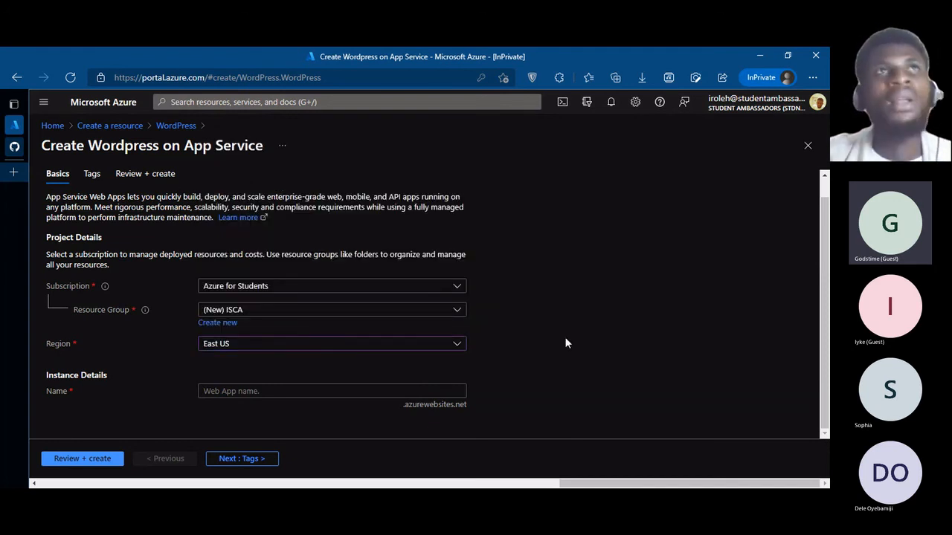
{"action": "left_click", "coordinate": [328, 391]}
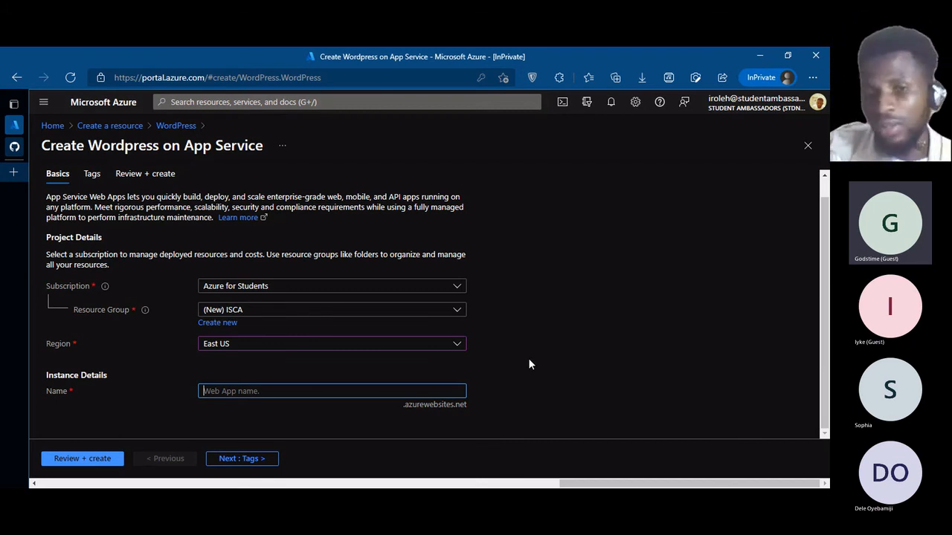
Name the web app 'isca' and proceed to Review + create
{"action": "left_click", "coordinate": [504, 364]}
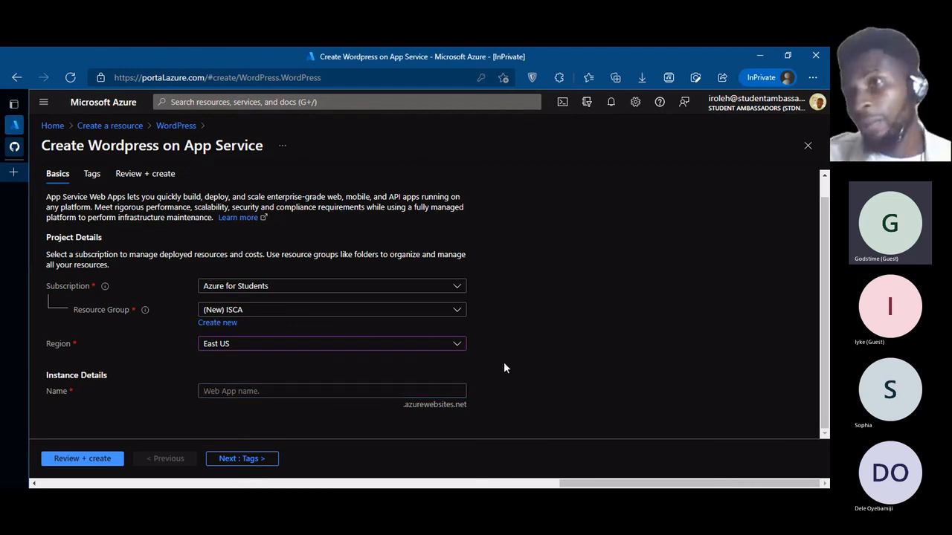
{"action": "left_click", "coordinate": [347, 394]}
{"action": "type", "text": "isca"}
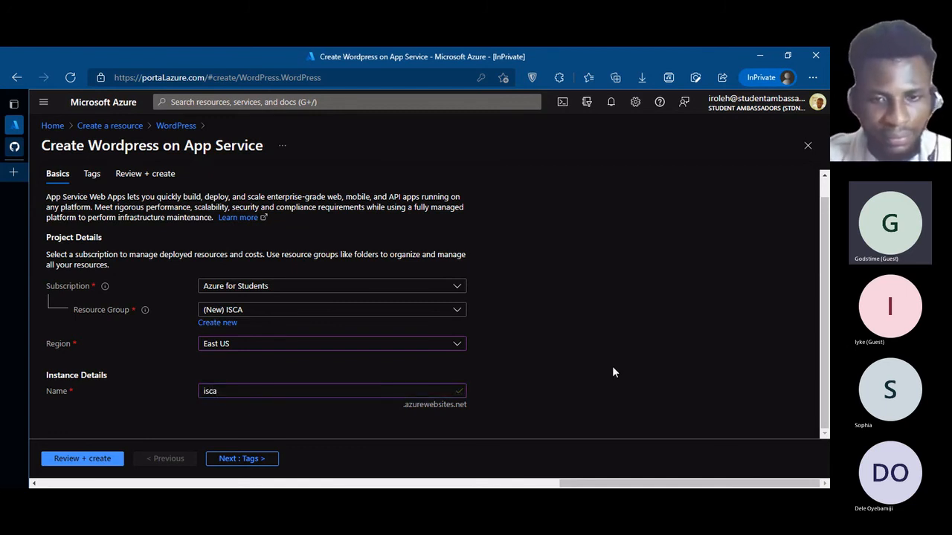
{"action": "left_click", "coordinate": [101, 461]}
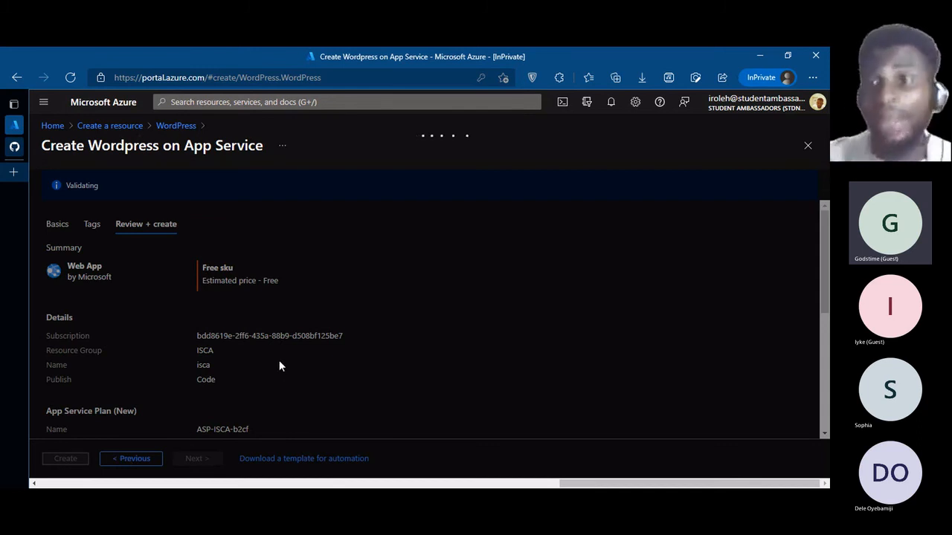
Scroll through the review summary to check the Free plan and isca-mysqldbserver details
{"action": "scroll", "coordinate": [284, 351], "scroll_direction": "down", "scroll_amount": 3}
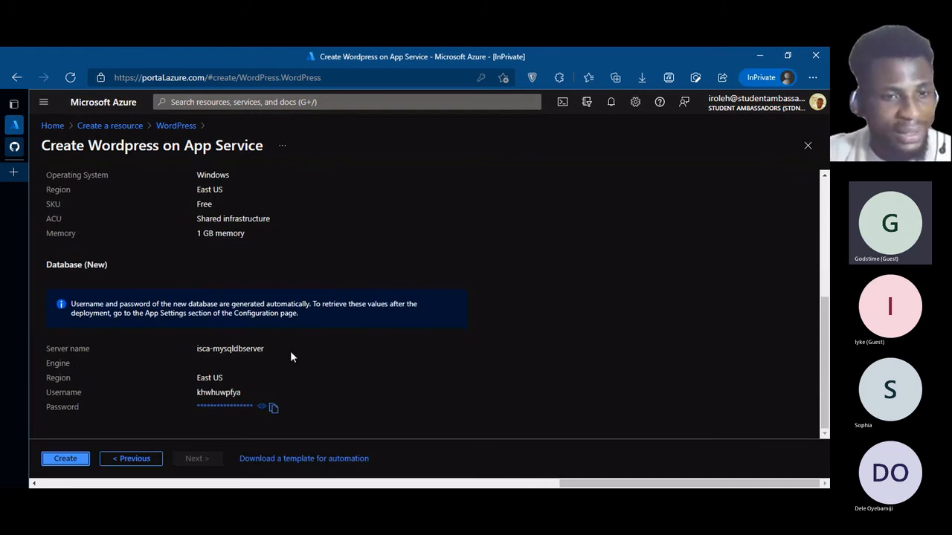
{"action": "scroll", "coordinate": [290, 345], "scroll_direction": "up", "scroll_amount": 5}
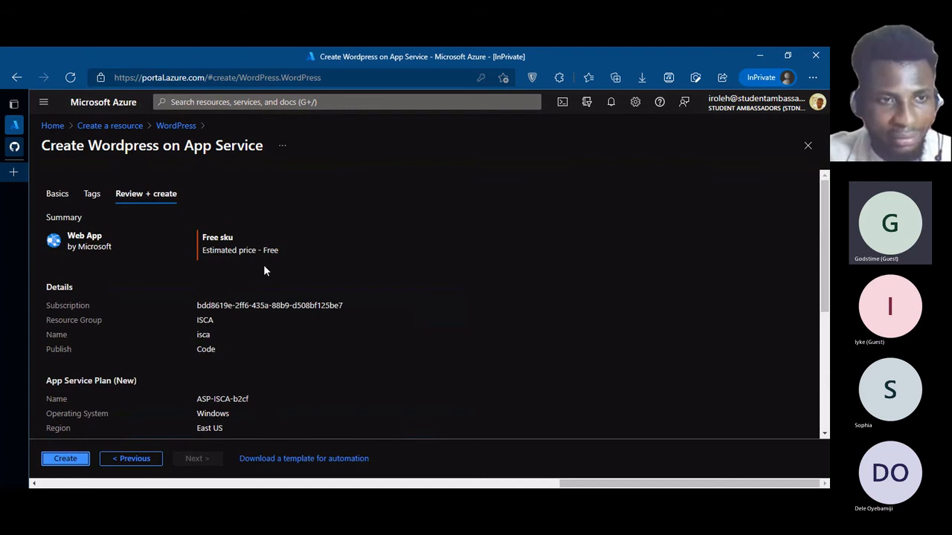
{"action": "scroll", "coordinate": [220, 334], "scroll_direction": "down", "scroll_amount": 4}
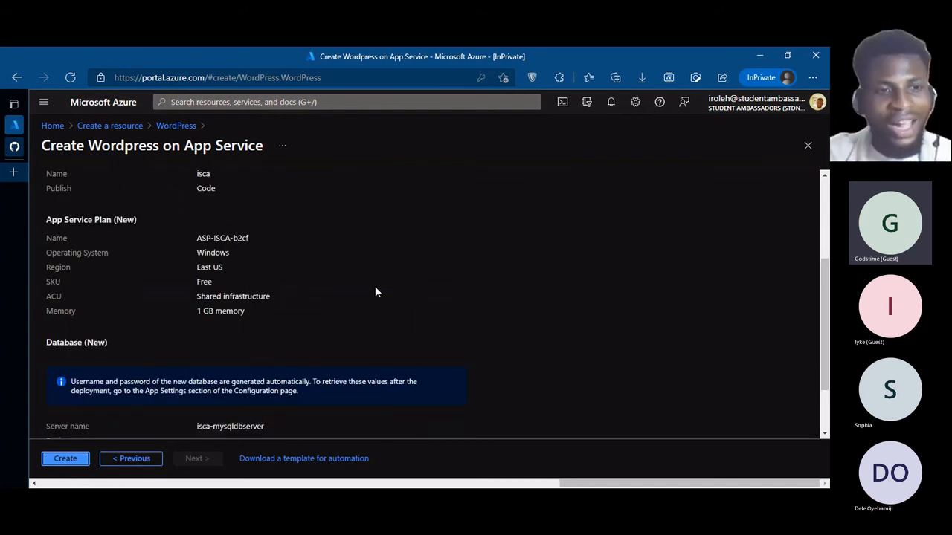
{"action": "scroll", "coordinate": [375, 290], "scroll_direction": "down", "scroll_amount": 2}
{"action": "scroll", "coordinate": [375, 290], "scroll_direction": "up", "scroll_amount": 4}
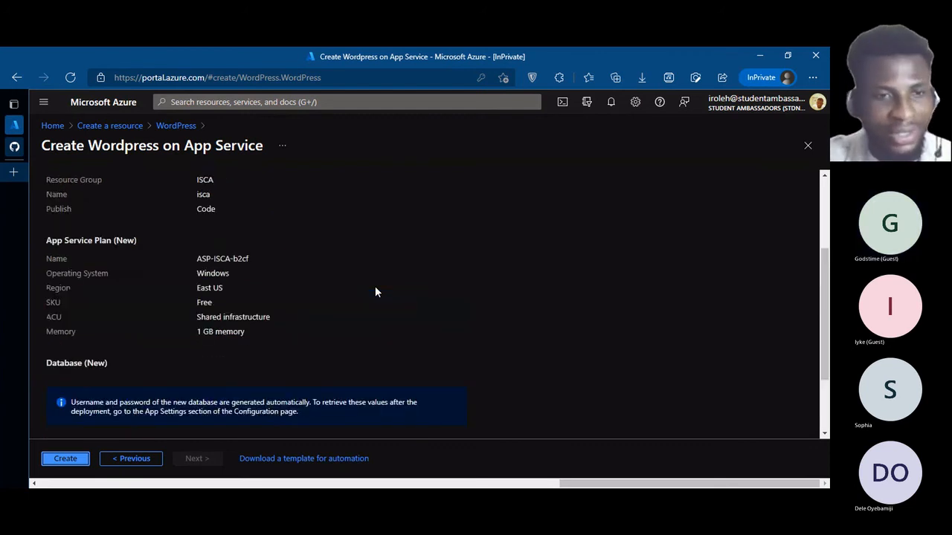
{"action": "scroll", "coordinate": [375, 291], "scroll_direction": "down", "scroll_amount": 1}
{"action": "scroll", "coordinate": [376, 291], "scroll_direction": "up", "scroll_amount": 2}
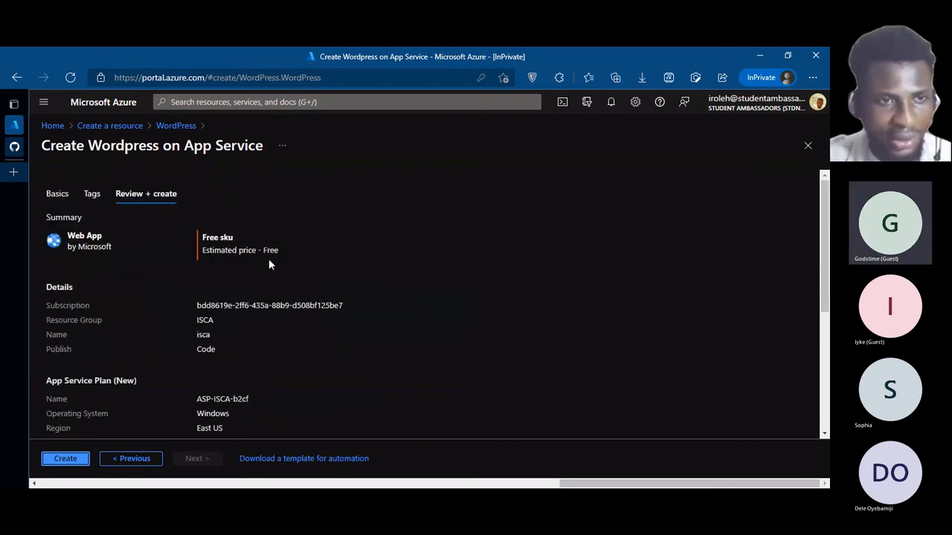
{"action": "scroll", "coordinate": [268, 264], "scroll_direction": "down", "scroll_amount": 3}
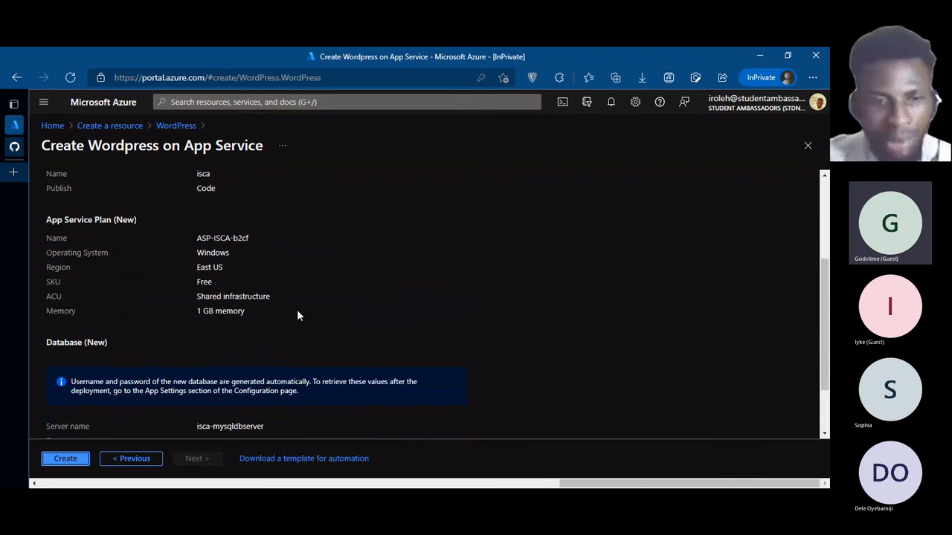
{"action": "scroll", "coordinate": [301, 311], "scroll_direction": "down", "scroll_amount": 2}
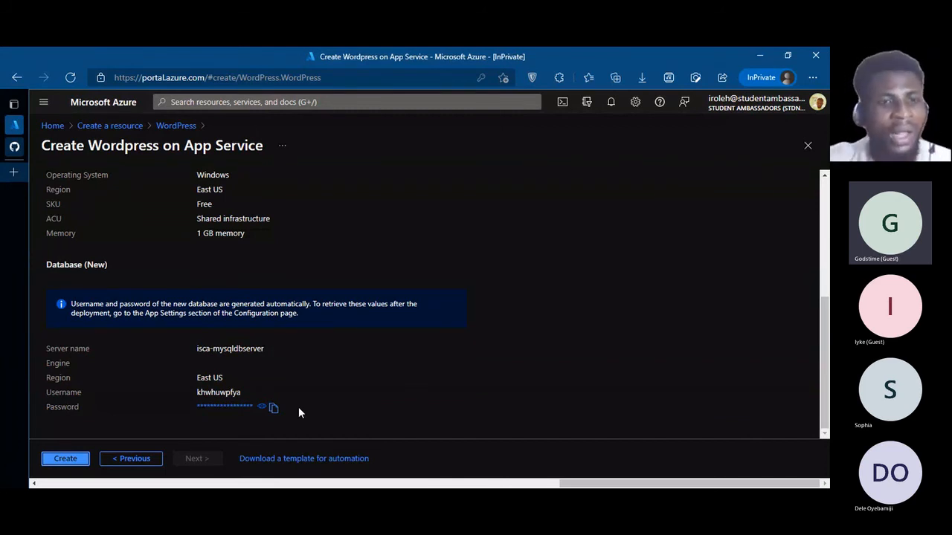
Copy the generated database password into a new private tab
{"action": "left_click", "coordinate": [273, 408]}
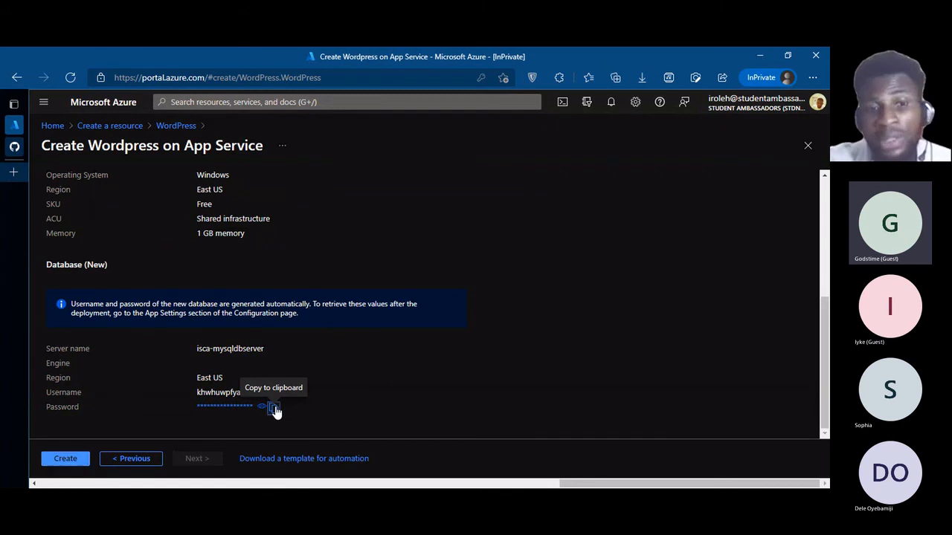
{"action": "left_click", "coordinate": [14, 172]}
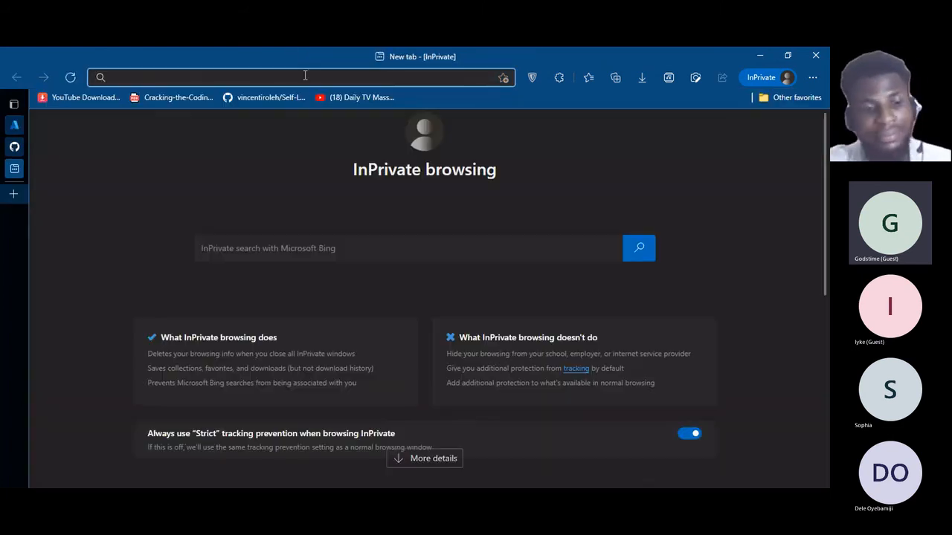
{"action": "key", "text": "ctrl+v"}
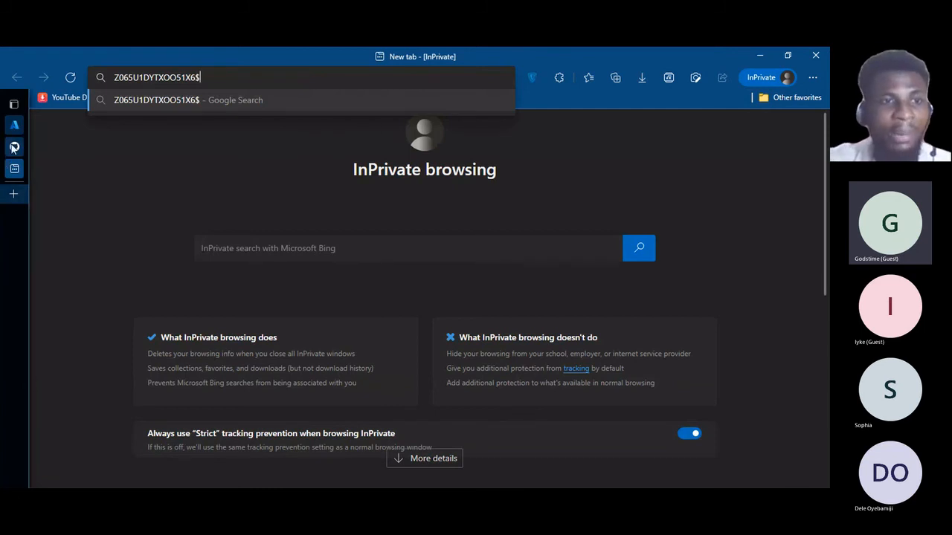
{"action": "mouse_move", "coordinate": [15, 149]}
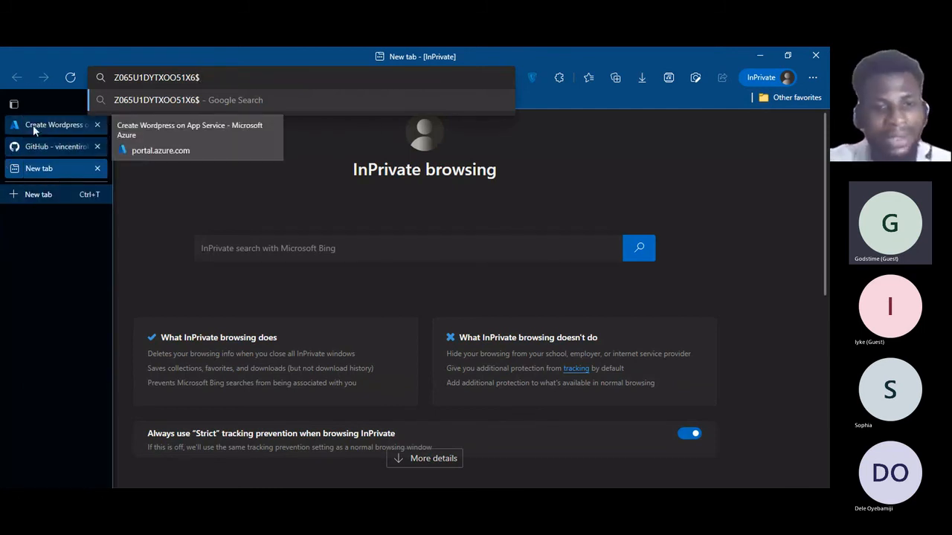
{"action": "left_click", "coordinate": [33, 125]}
Copy the database username into another new tab and return to the Azure page
{"action": "double_click", "coordinate": [231, 392]}
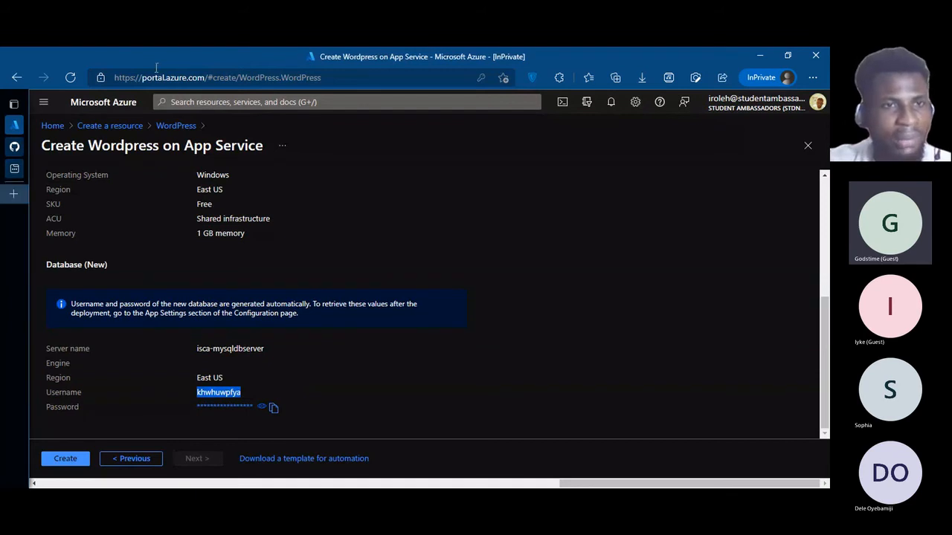
{"action": "key", "text": "ctrl+c"}
{"action": "key", "text": "ctrl+t"}
{"action": "key", "text": "ctrl+v"}
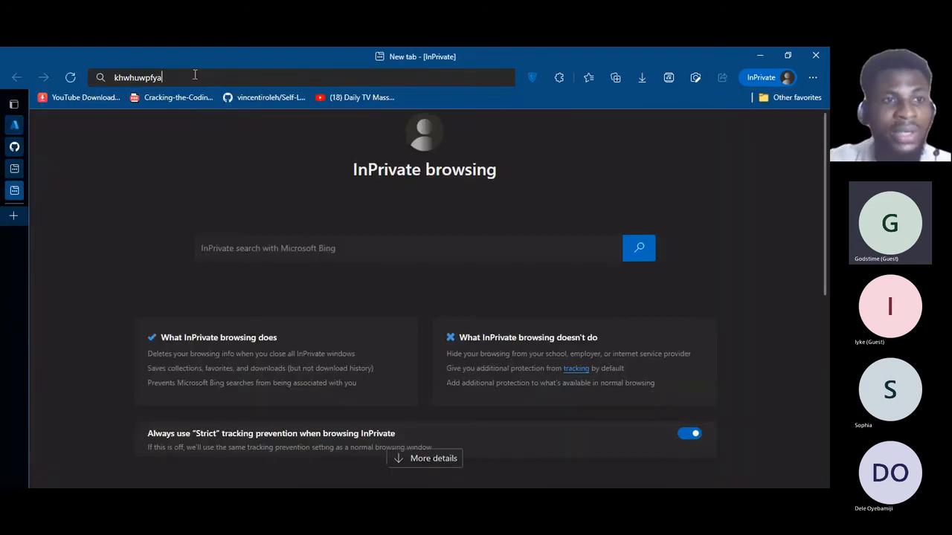
{"action": "left_click", "coordinate": [20, 126]}
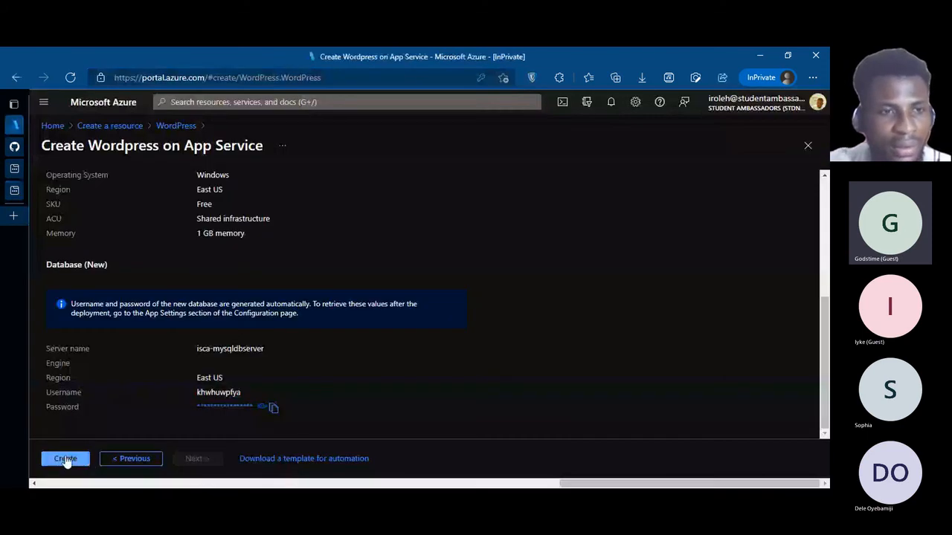
Review the summary once more and submit the isca WordPress deployment with Create
{"action": "scroll", "coordinate": [81, 270], "scroll_direction": "up", "scroll_amount": 1}
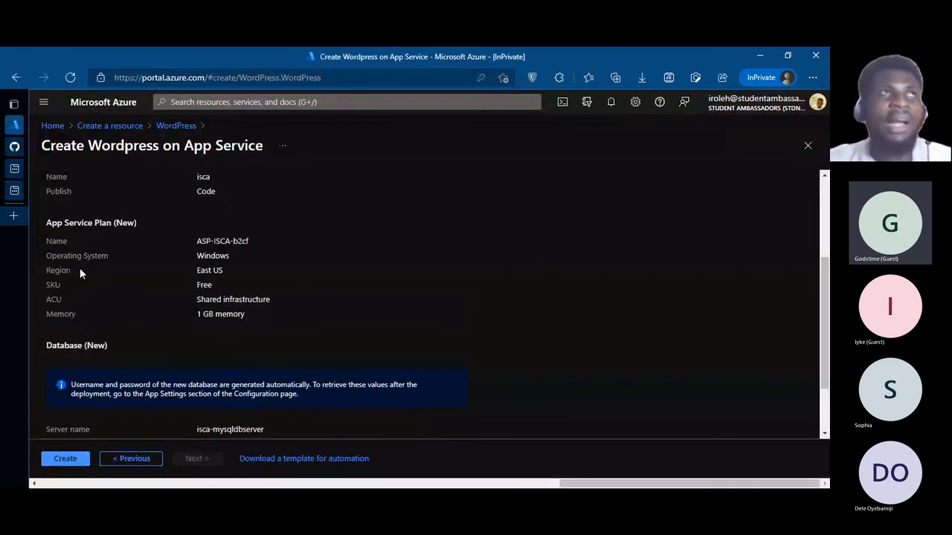
{"action": "scroll", "coordinate": [80, 273], "scroll_direction": "up", "scroll_amount": 1}
{"action": "scroll", "coordinate": [96, 271], "scroll_direction": "down", "scroll_amount": 2}
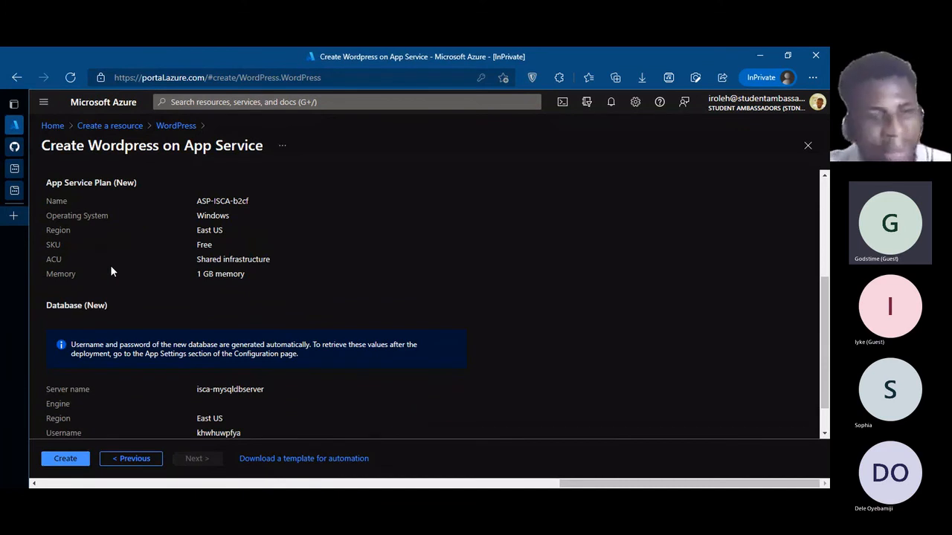
{"action": "scroll", "coordinate": [454, 260], "scroll_direction": "up", "scroll_amount": 5}
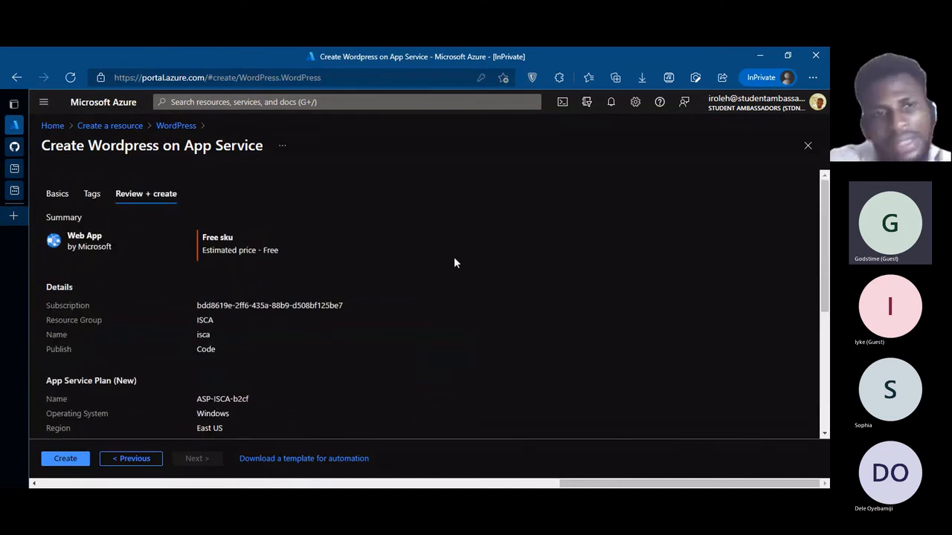
{"action": "scroll", "coordinate": [455, 260], "scroll_direction": "down", "scroll_amount": 5}
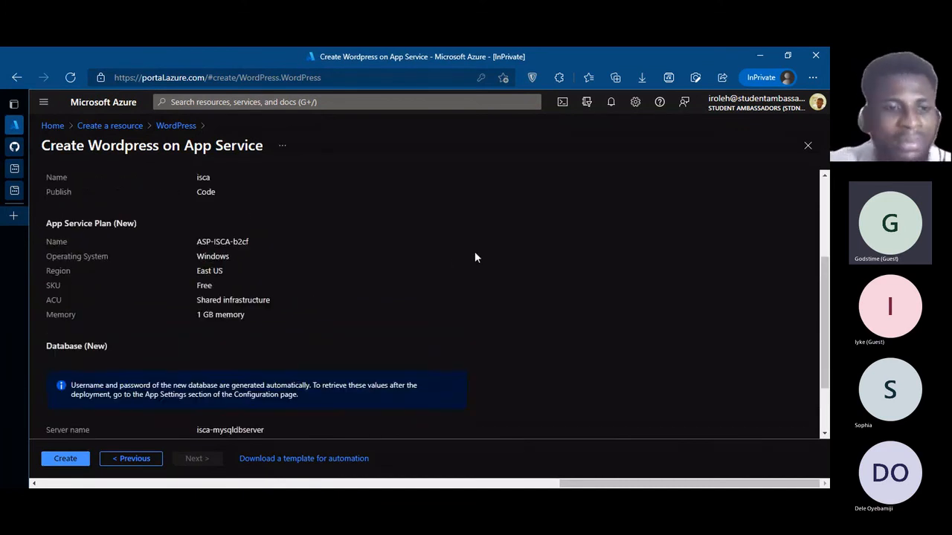
{"action": "left_click", "coordinate": [74, 459]}
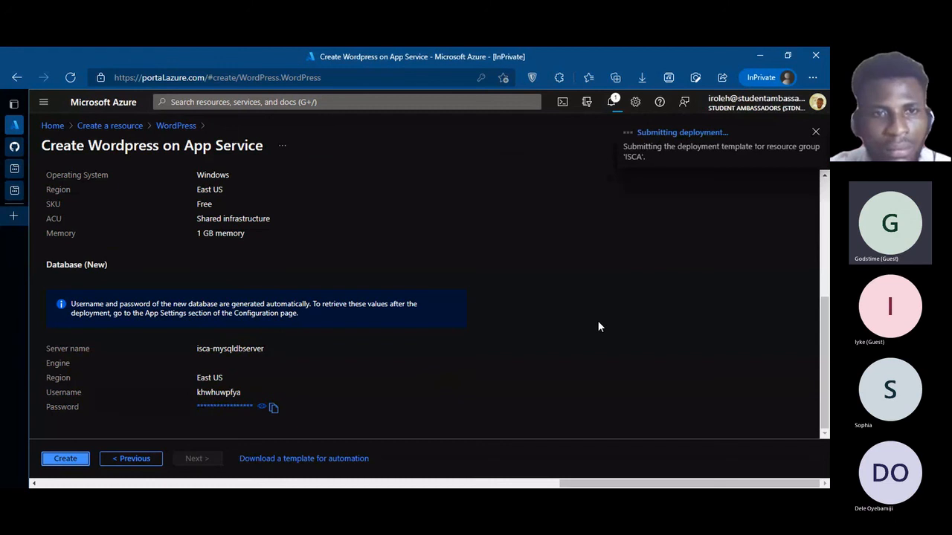
Bring up the WordPress deployment Overview showing deployment to resource group ISCA in progress
{"action": "scroll", "coordinate": [598, 320], "scroll_direction": "up", "scroll_amount": 3}
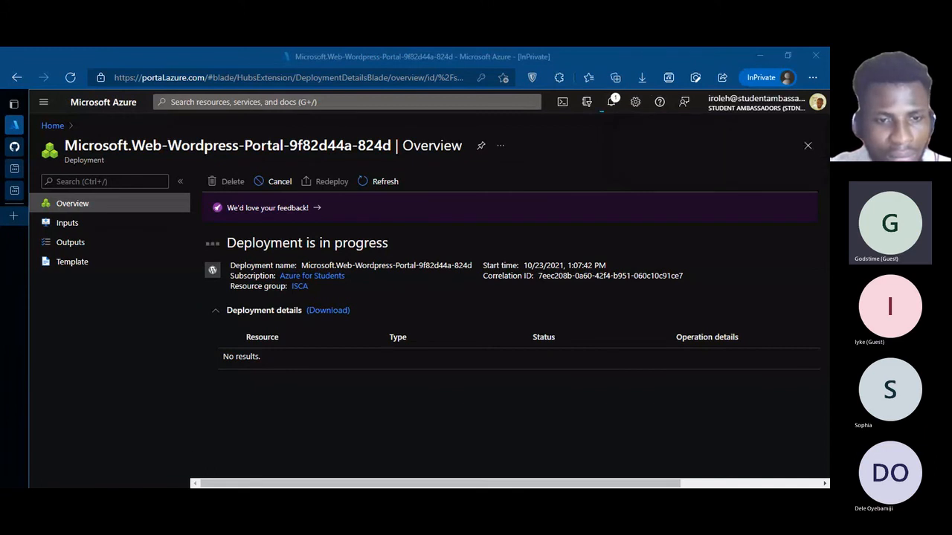
{"action": "left_click", "coordinate": [265, 443]}
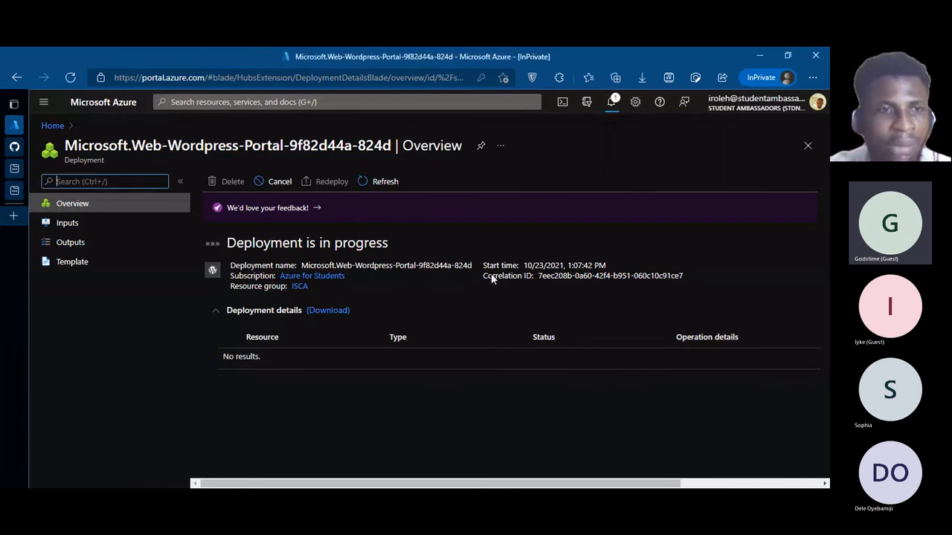
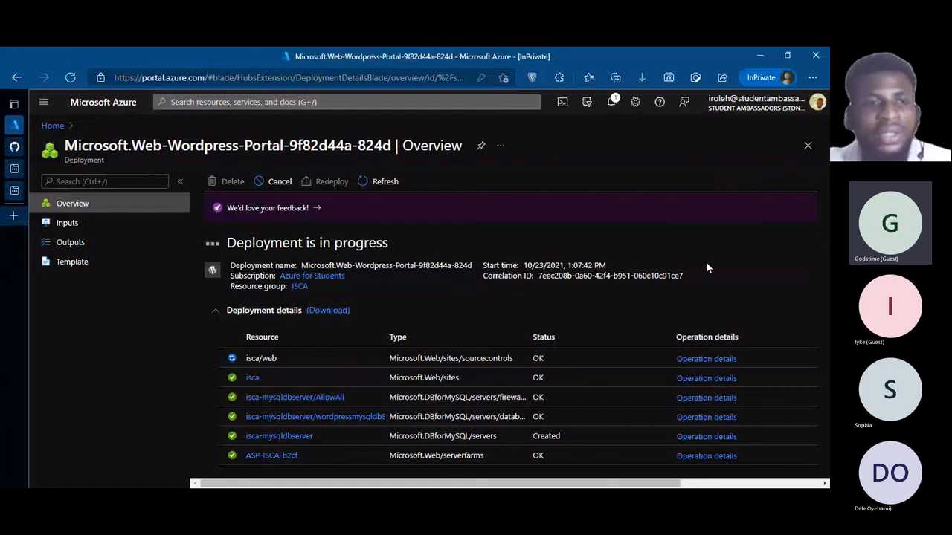
Search Google for 'az 900' in a new tab and open the AZ-900 Azure Fundamentals exam result
{"action": "left_click", "coordinate": [10, 217]}
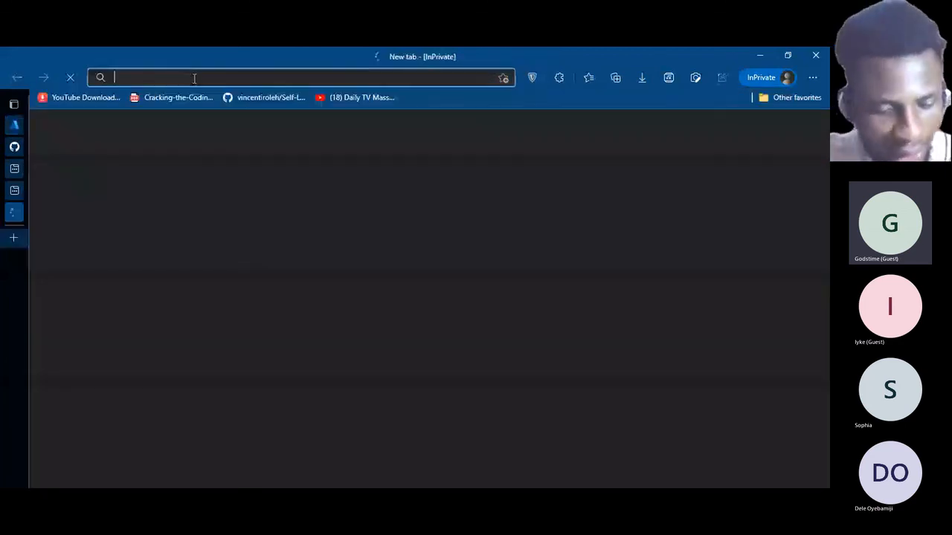
{"action": "type", "text": "Az"}
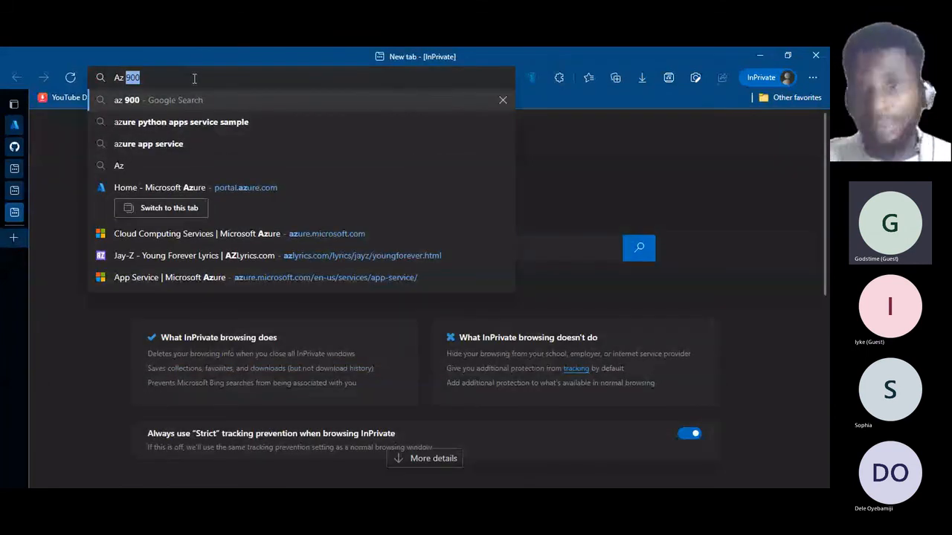
{"action": "key", "text": "Return"}
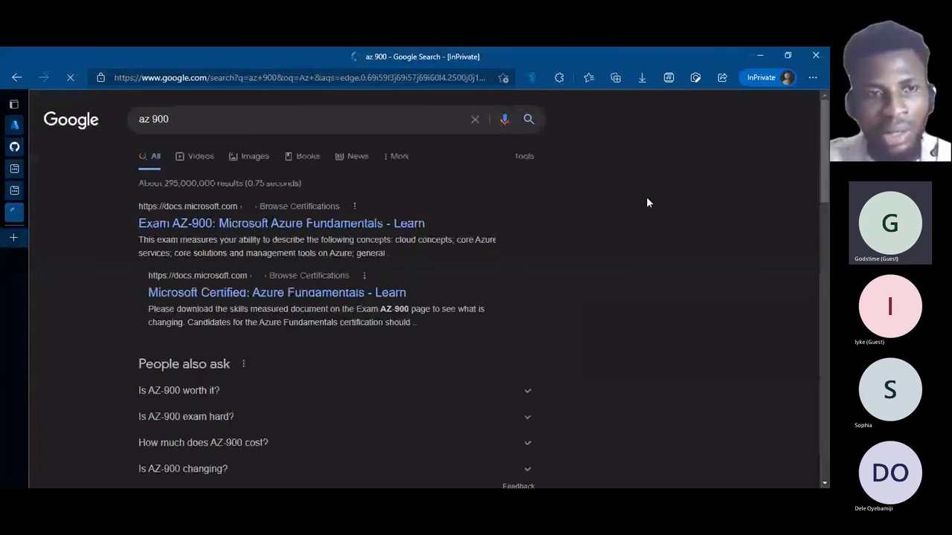
{"action": "left_click", "coordinate": [233, 235]}
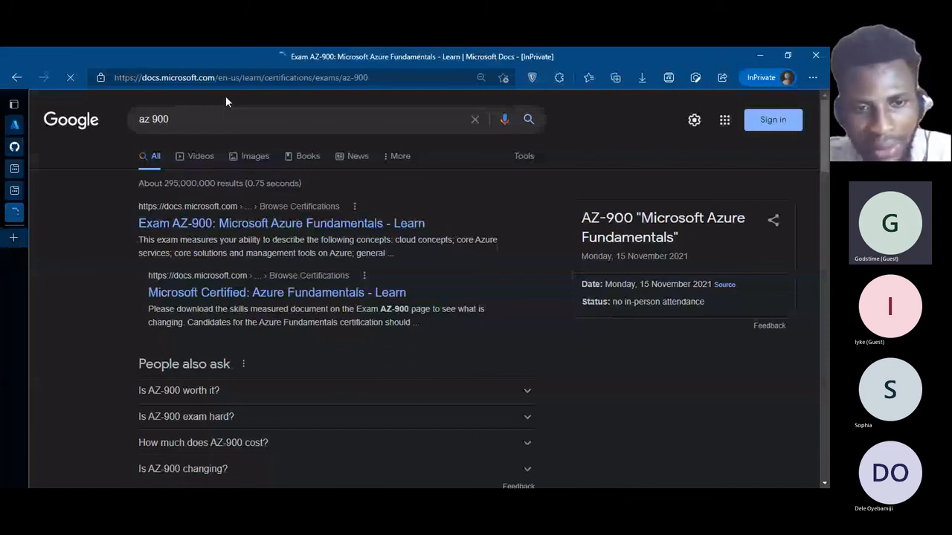
Scroll through the AZ-900 learning paths and Schedule exam section showing the $55 USD Nigeria price
{"action": "scroll", "coordinate": [589, 359], "scroll_direction": "down", "scroll_amount": 5}
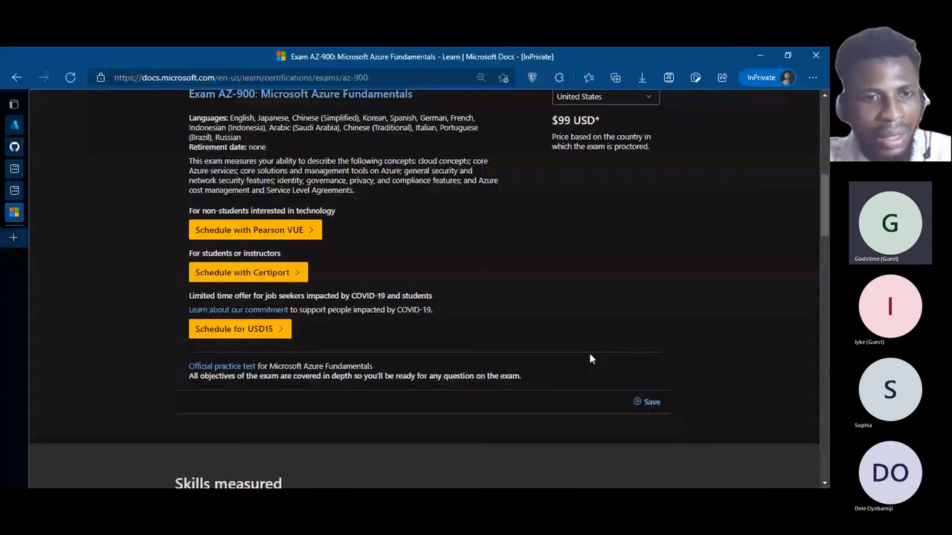
{"action": "scroll", "coordinate": [590, 360], "scroll_direction": "down", "scroll_amount": 5}
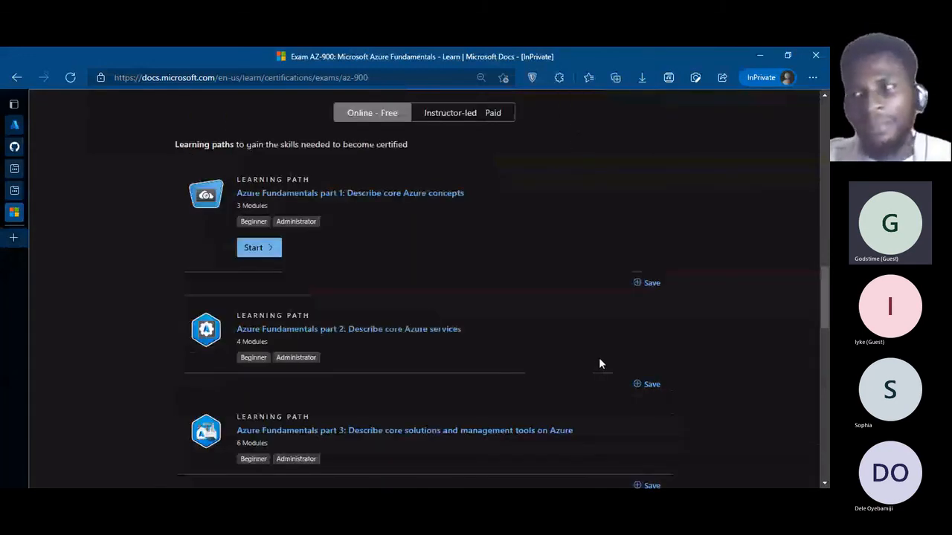
{"action": "scroll", "coordinate": [599, 360], "scroll_direction": "down", "scroll_amount": 4}
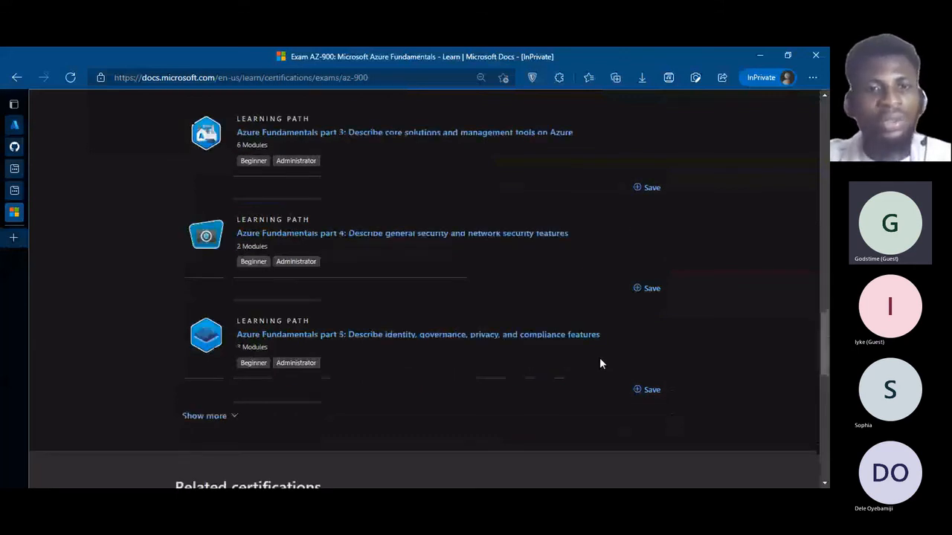
{"action": "scroll", "coordinate": [599, 358], "scroll_direction": "up", "scroll_amount": 7}
{"action": "scroll", "coordinate": [600, 357], "scroll_direction": "down", "scroll_amount": 3}
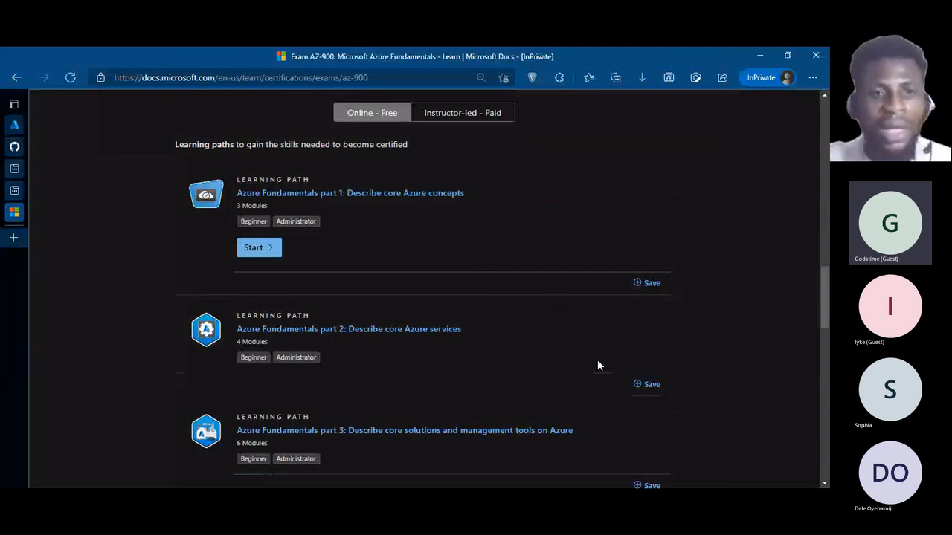
{"action": "scroll", "coordinate": [597, 359], "scroll_direction": "down", "scroll_amount": 3}
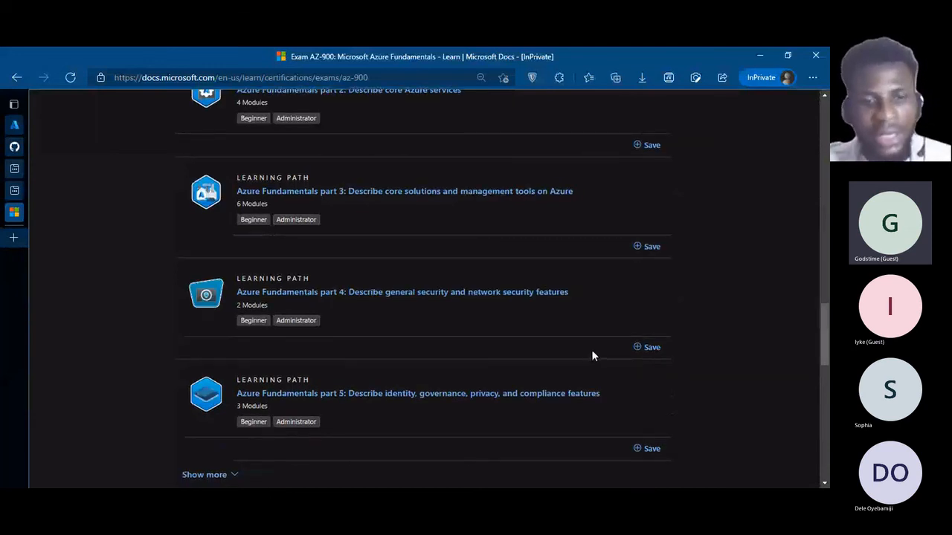
{"action": "scroll", "coordinate": [592, 353], "scroll_direction": "down", "scroll_amount": 2}
{"action": "scroll", "coordinate": [593, 354], "scroll_direction": "up", "scroll_amount": 2}
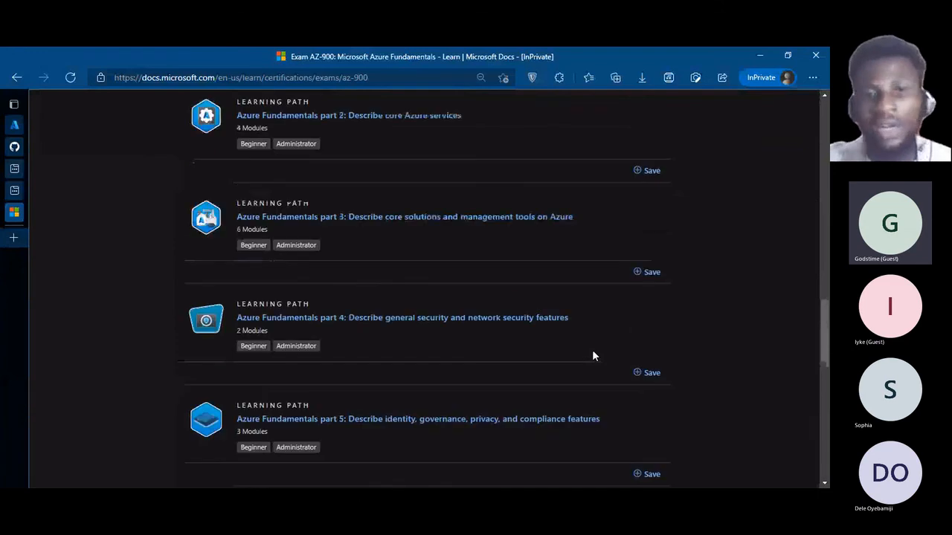
{"action": "scroll", "coordinate": [593, 353], "scroll_direction": "up", "scroll_amount": 5}
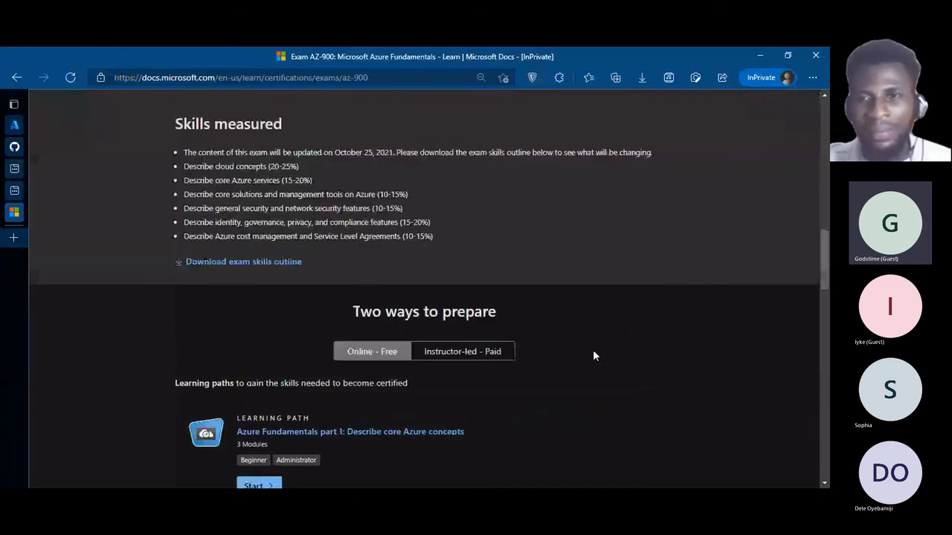
{"action": "scroll", "coordinate": [587, 331], "scroll_direction": "up", "scroll_amount": 4}
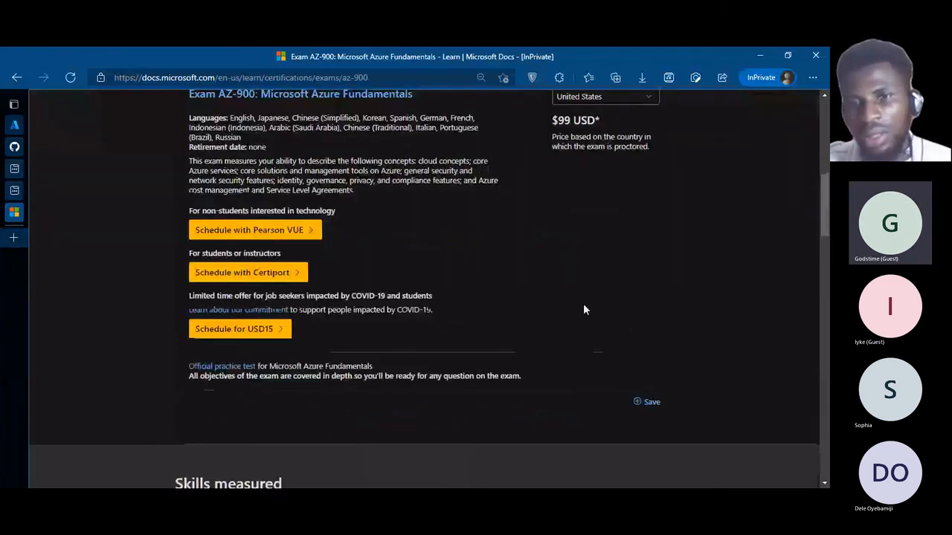
{"action": "scroll", "coordinate": [584, 308], "scroll_direction": "up", "scroll_amount": 1}
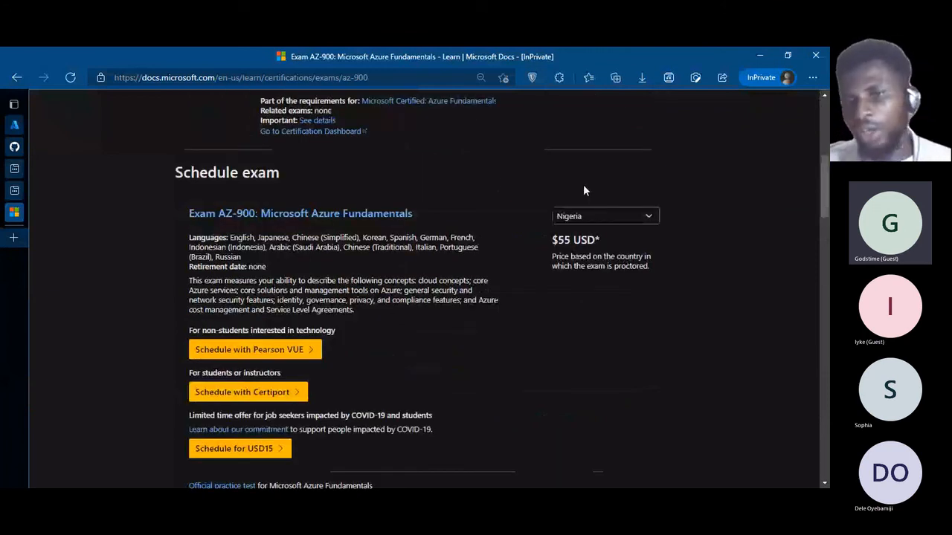
{"action": "left_click", "coordinate": [540, 237]}
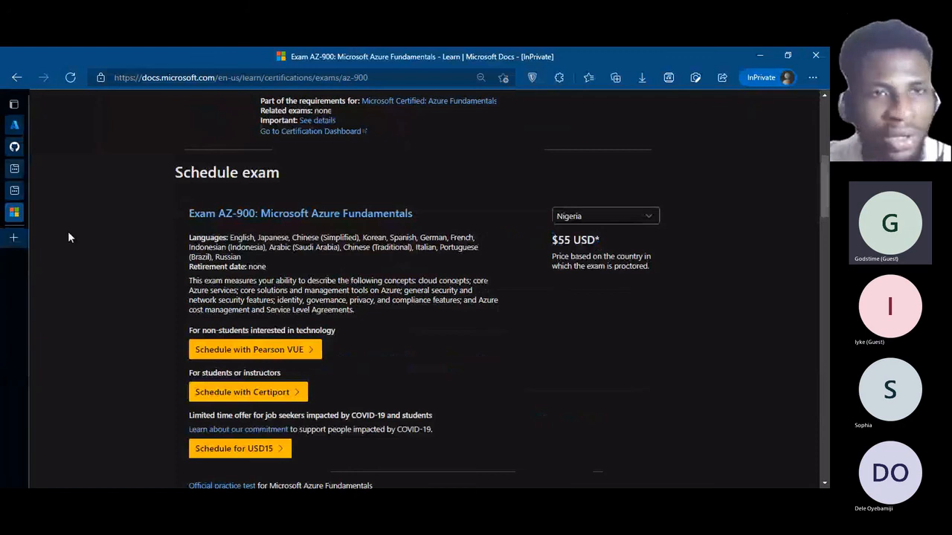
Search Google for 'Microsoft Ignite' in a new tab and open the Microsoft Ignite home page
{"action": "left_click", "coordinate": [30, 238]}
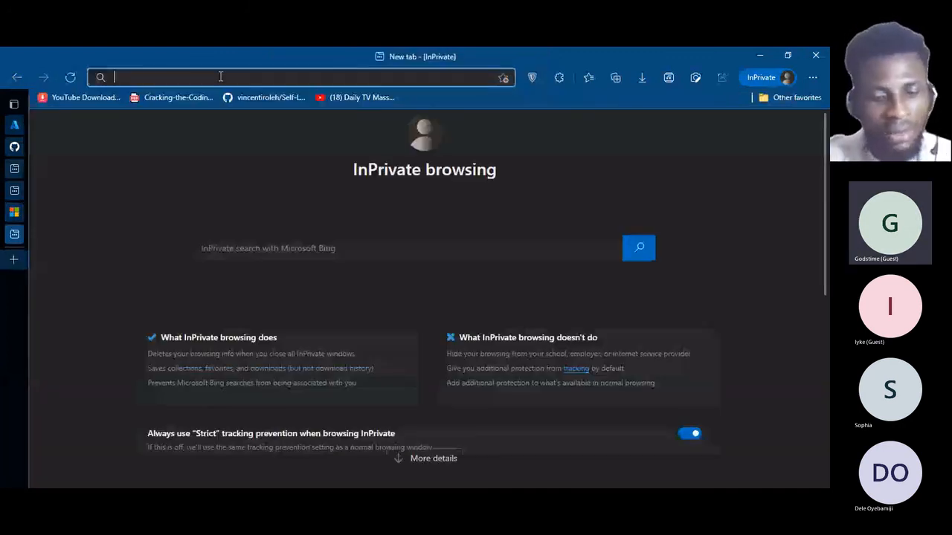
{"action": "type", "text": "Microsoft"}
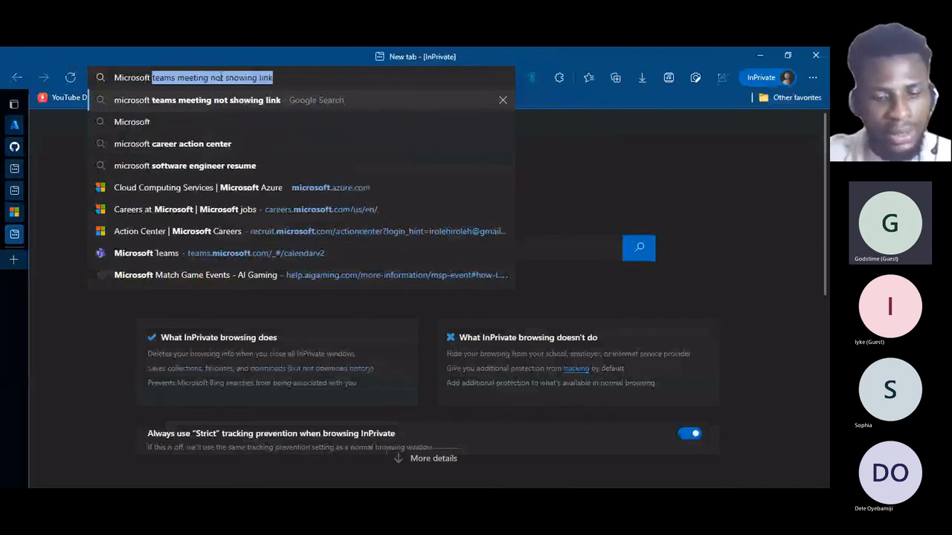
{"action": "type", "text": " Ignite"}
{"action": "key", "text": "Return"}
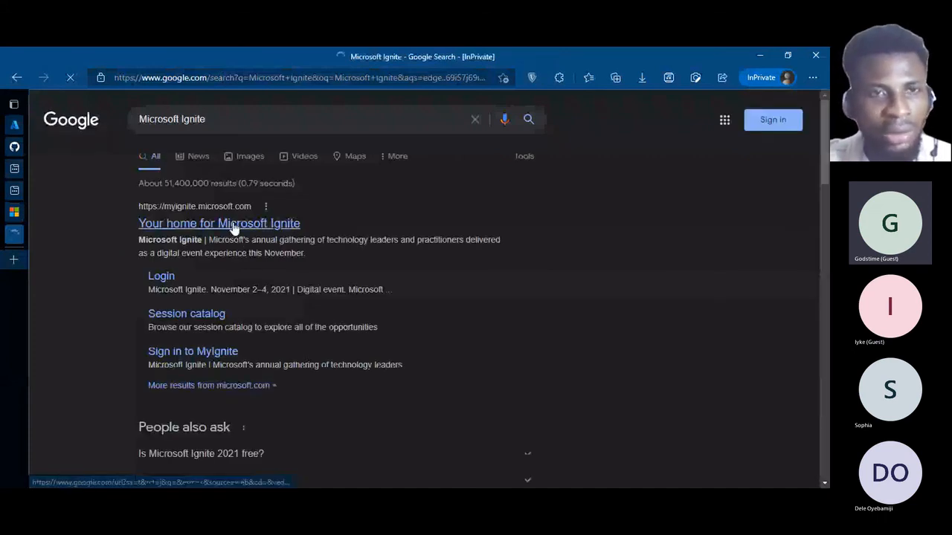
{"action": "left_click", "coordinate": [233, 228]}
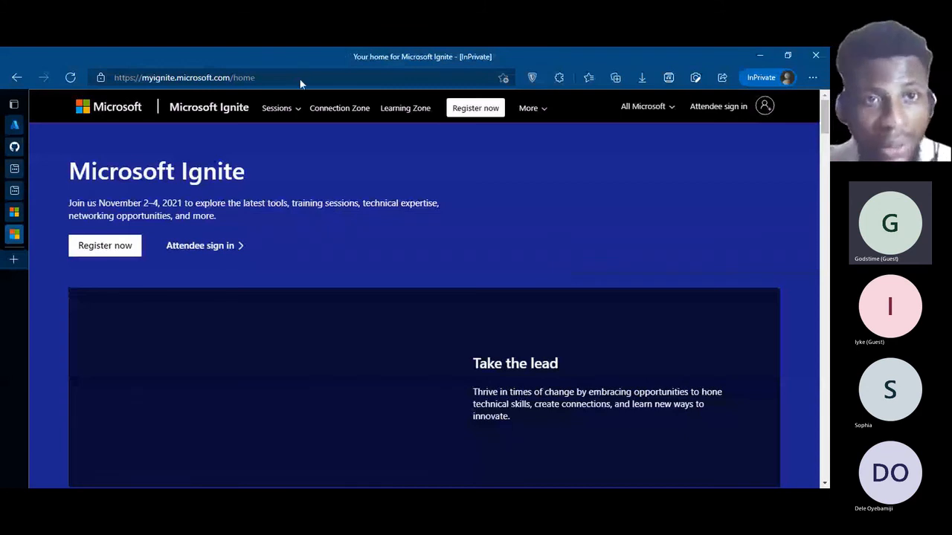
Select the myignite.microsoft.com address and scroll through the Find your focus themes
{"action": "left_click", "coordinate": [326, 80]}
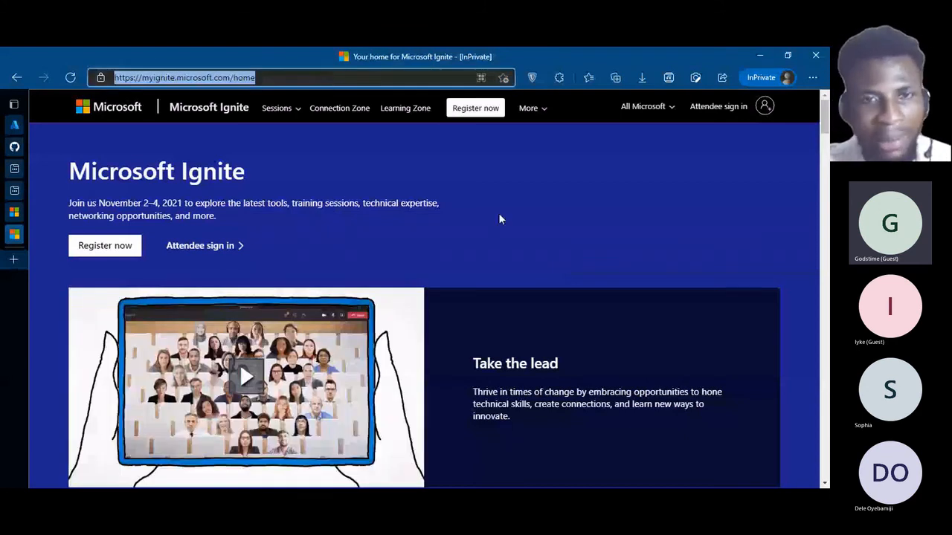
{"action": "scroll", "coordinate": [498, 216], "scroll_direction": "down", "scroll_amount": 1}
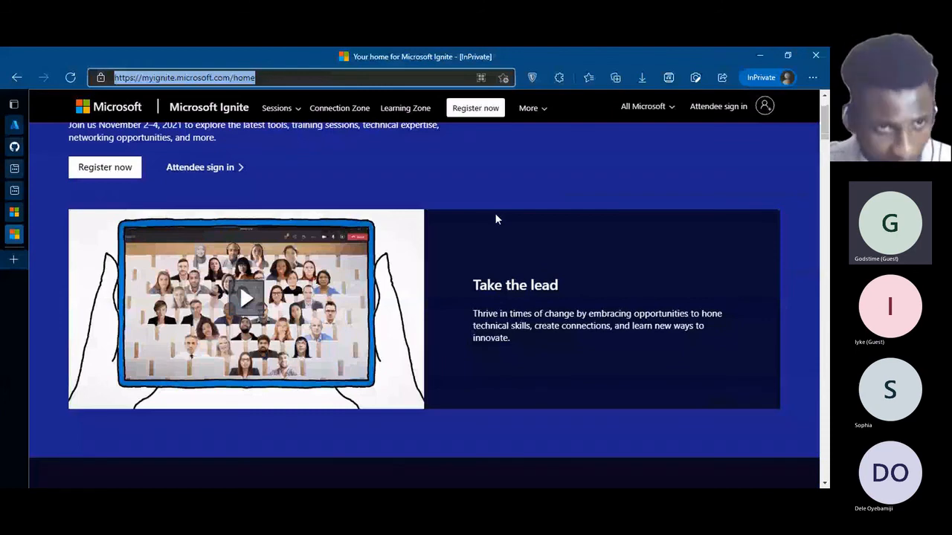
{"action": "scroll", "coordinate": [495, 213], "scroll_direction": "down", "scroll_amount": 3}
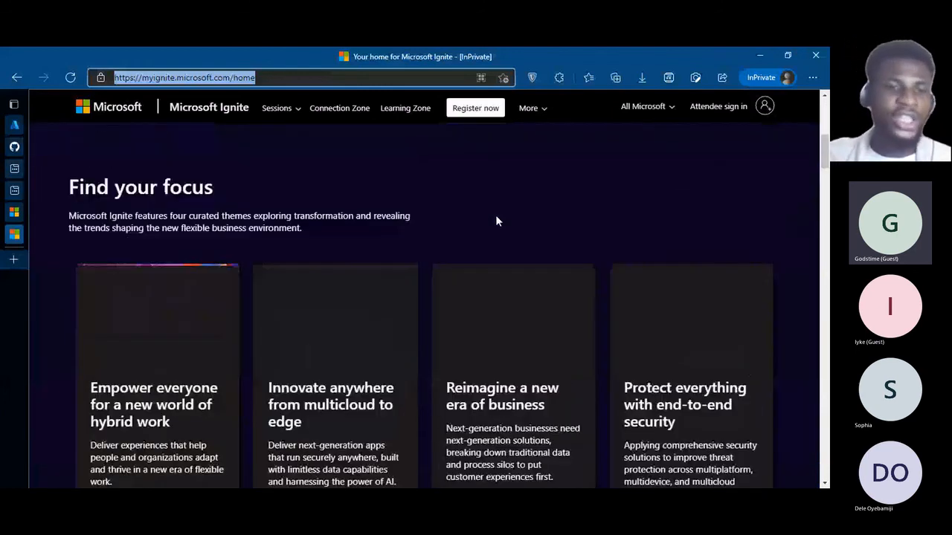
{"action": "scroll", "coordinate": [497, 219], "scroll_direction": "up", "scroll_amount": 4}
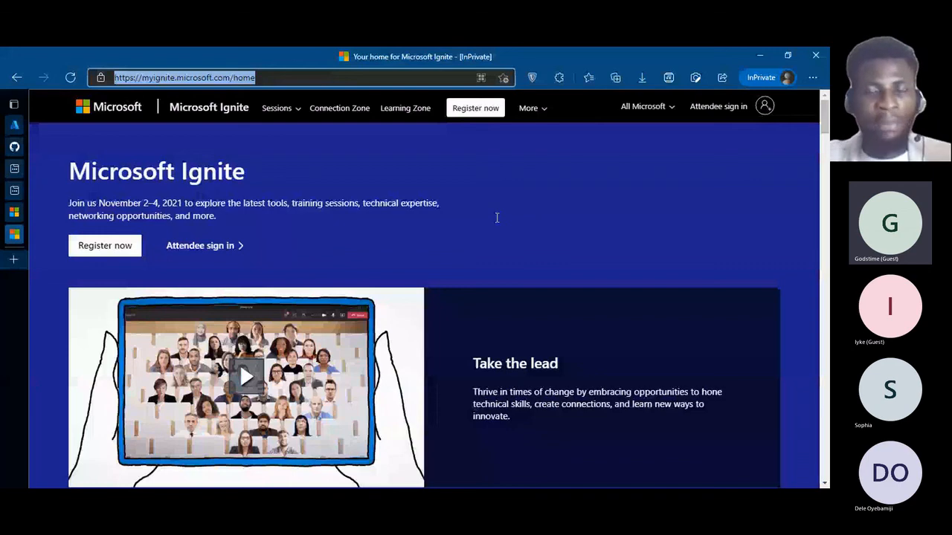
{"action": "left_click", "coordinate": [14, 212]}
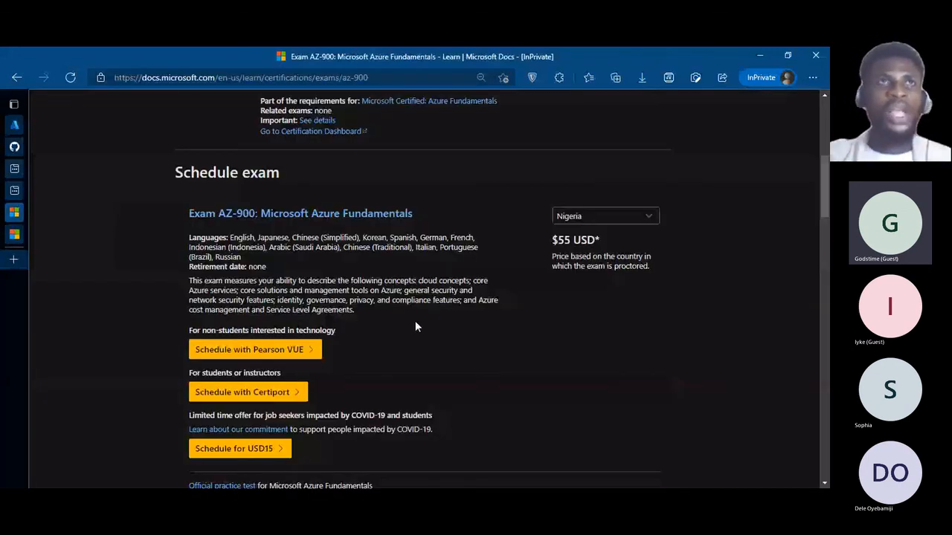
{"action": "scroll", "coordinate": [413, 317], "scroll_direction": "down", "scroll_amount": 4}
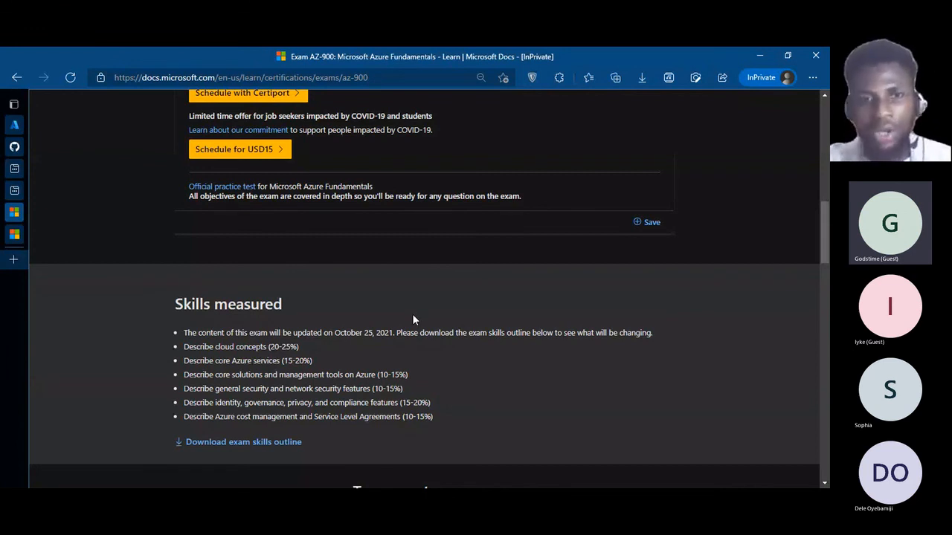
{"action": "scroll", "coordinate": [414, 318], "scroll_direction": "up", "scroll_amount": 3}
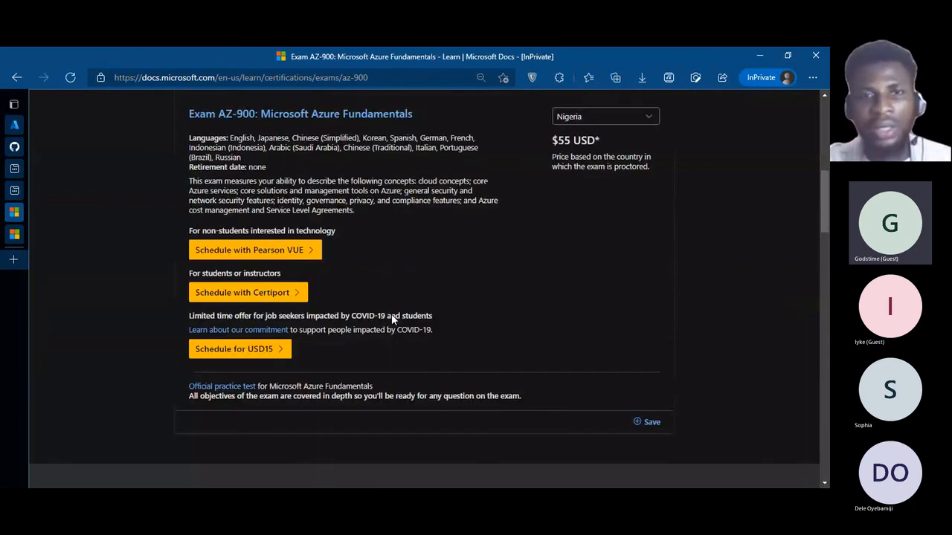
{"action": "scroll", "coordinate": [391, 313], "scroll_direction": "up", "scroll_amount": 8}
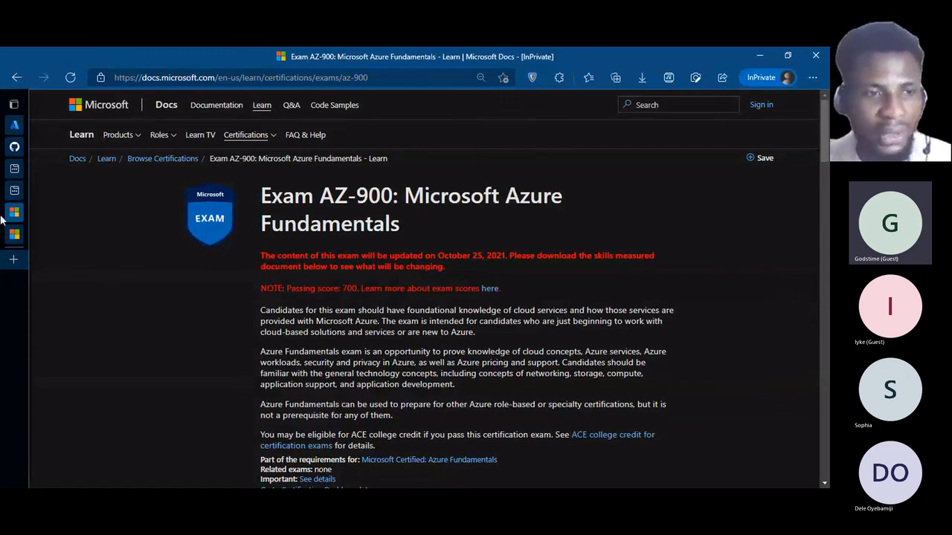
{"action": "left_click", "coordinate": [14, 234]}
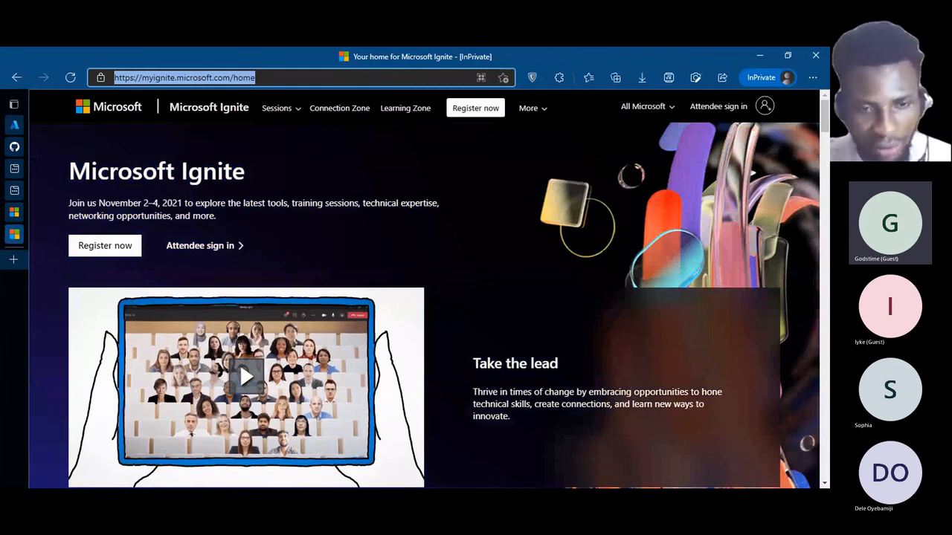
Return to Edge and switch to the Exam AZ-900: Microsoft Azure Fundamentals tab
{"action": "key", "text": "alt+Tab"}
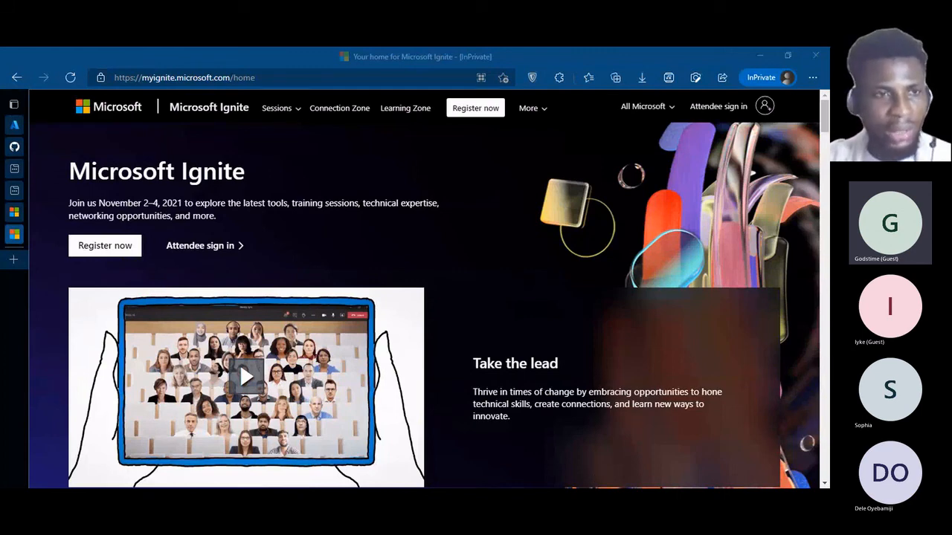
{"action": "key", "text": "alt+Tab"}
{"action": "mouse_move", "coordinate": [6, 215]}
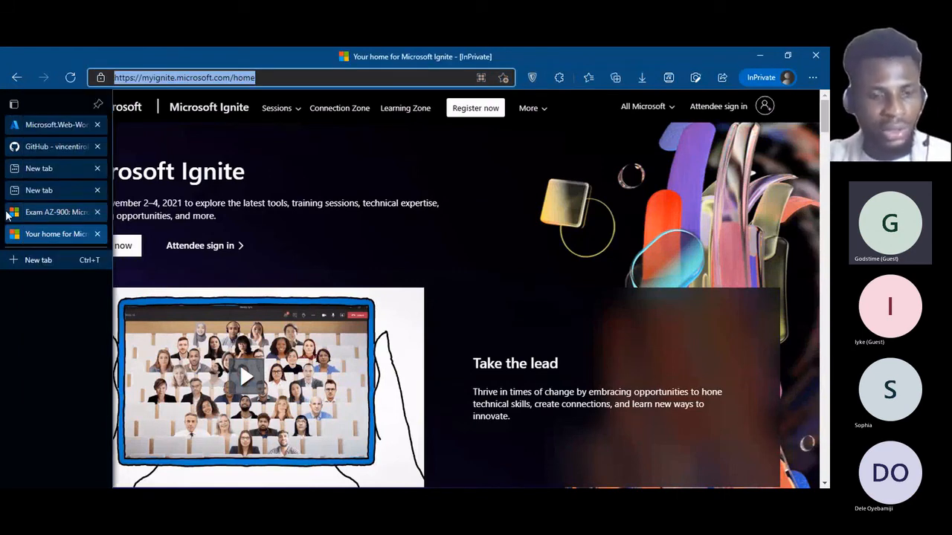
{"action": "left_click", "coordinate": [6, 213]}
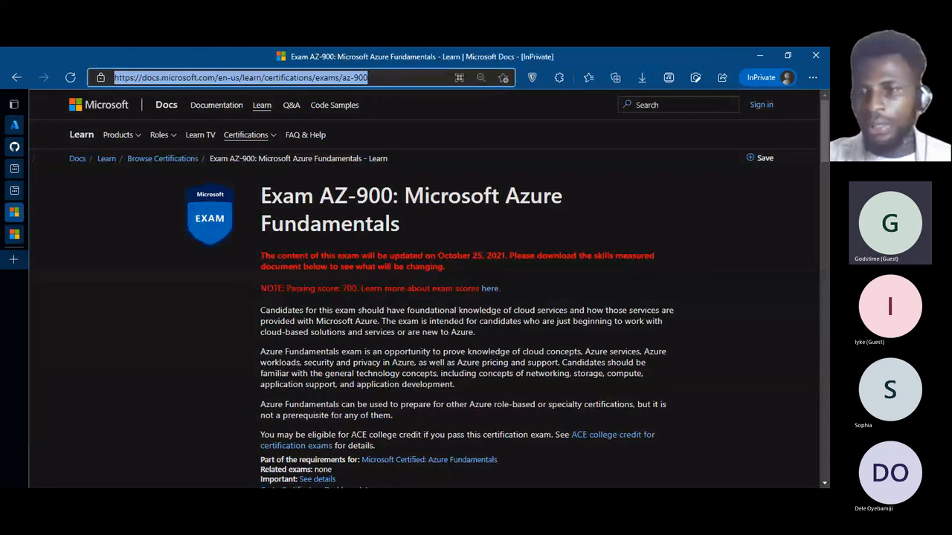
{"action": "key", "text": "alt+Tab"}
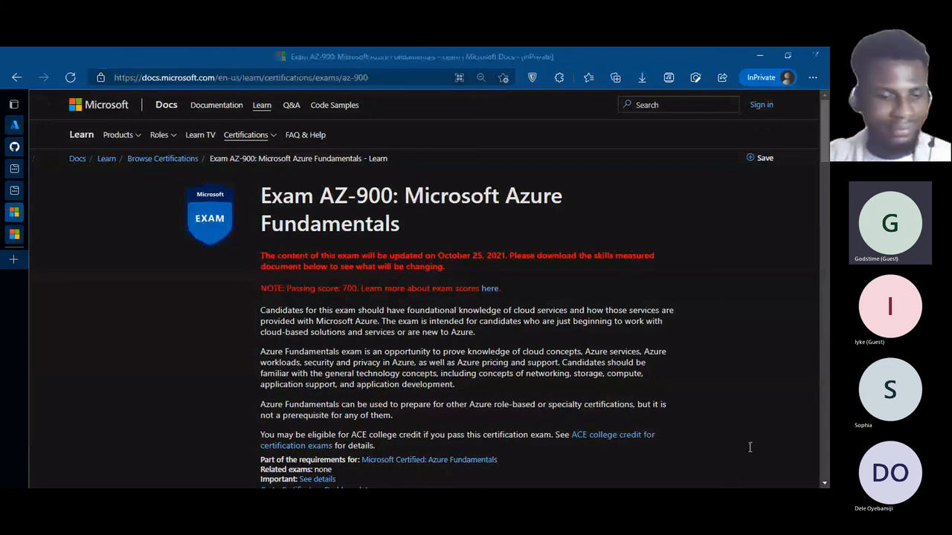
{"action": "left_click", "coordinate": [749, 447]}
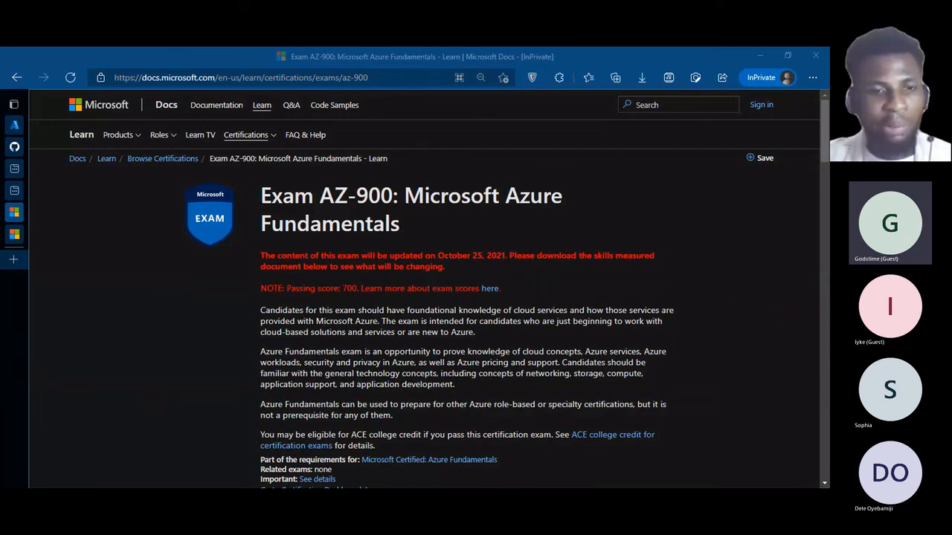
{"action": "left_click", "coordinate": [192, 78]}
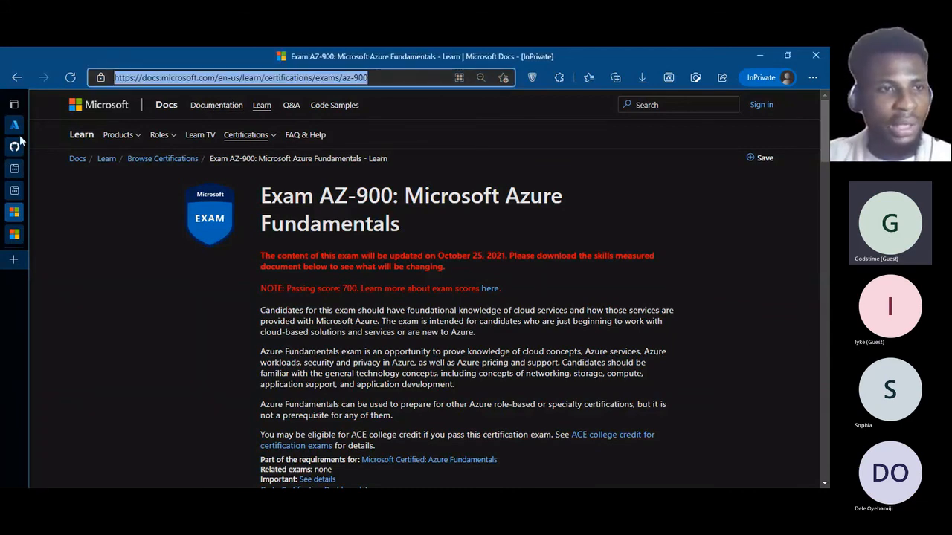
{"action": "mouse_move", "coordinate": [19, 127]}
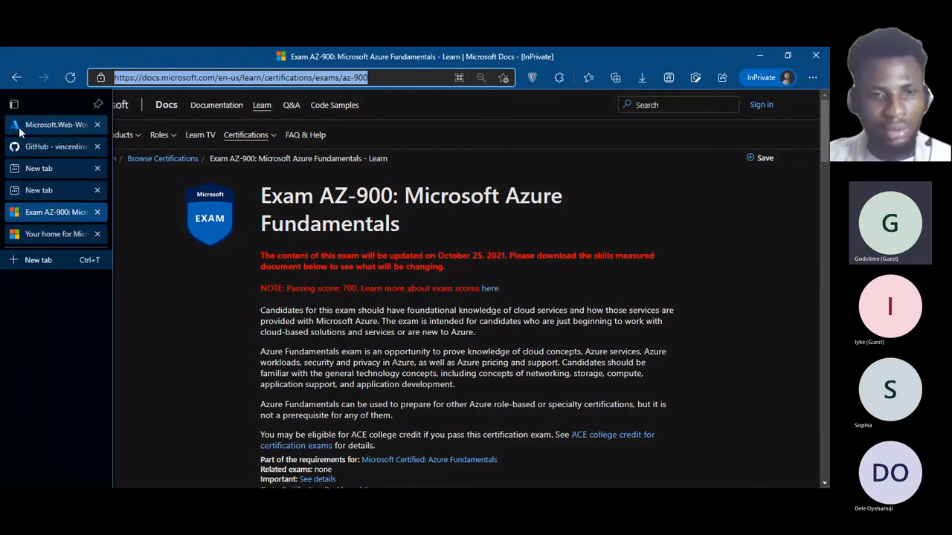
Open the isca App Service from the finished deployment and copy its isca.azurewebsites.net URL
{"action": "left_click", "coordinate": [19, 127]}
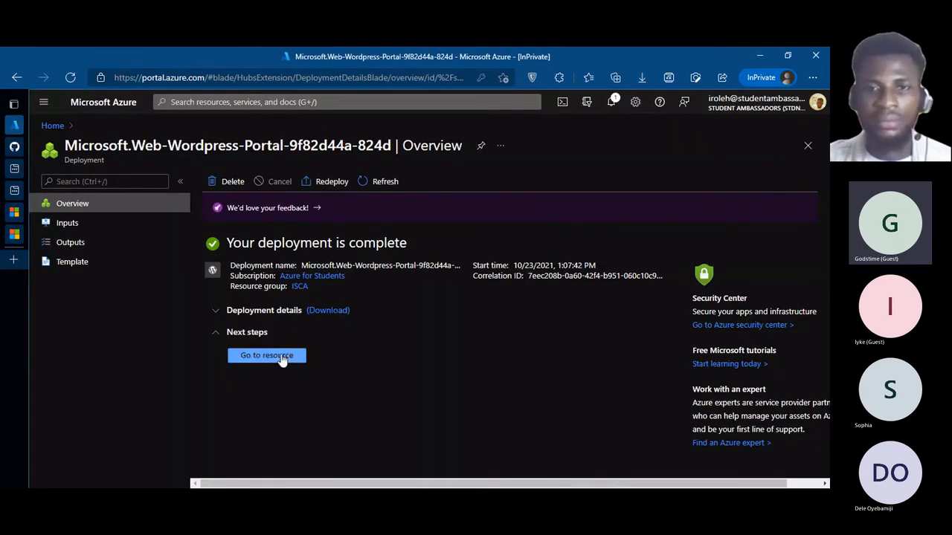
{"action": "left_click", "coordinate": [279, 357]}
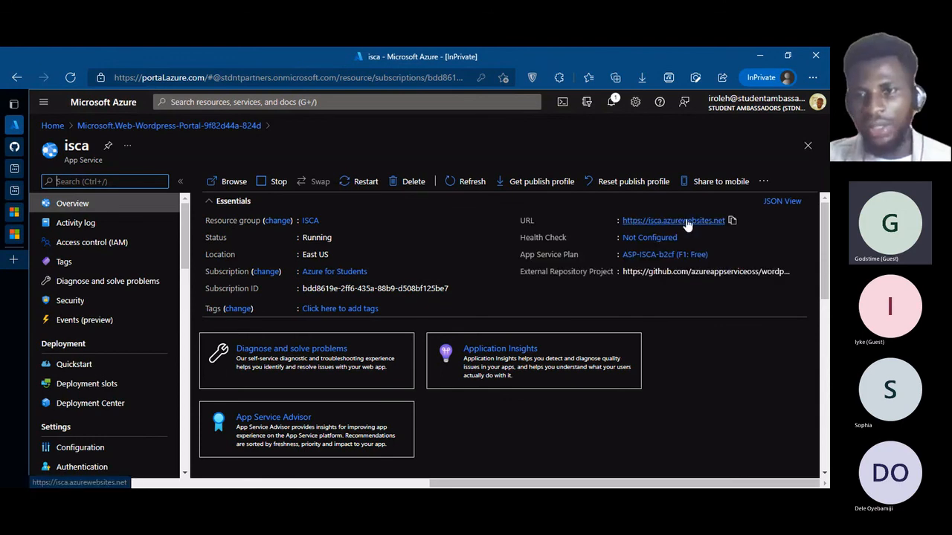
{"action": "left_click", "coordinate": [731, 220]}
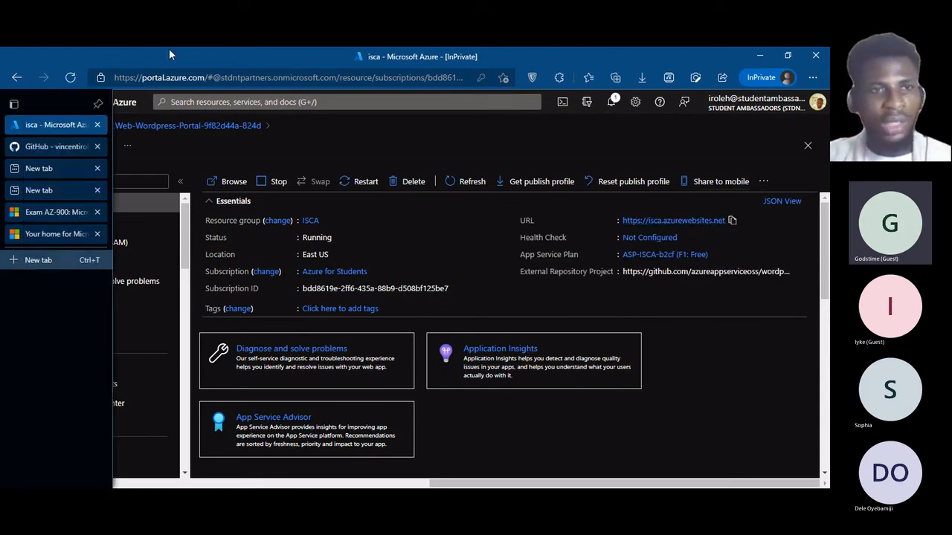
Load isca.azurewebsites.net in a new tab and continue with English (United States)
{"action": "key", "text": "ctrl+t"}
{"action": "key", "text": "ctrl+v"}
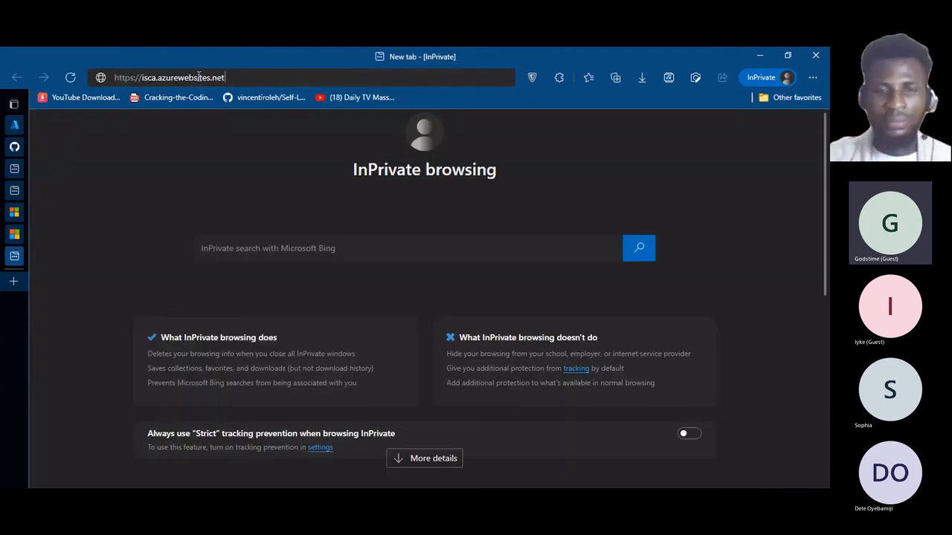
{"action": "key", "text": "Return"}
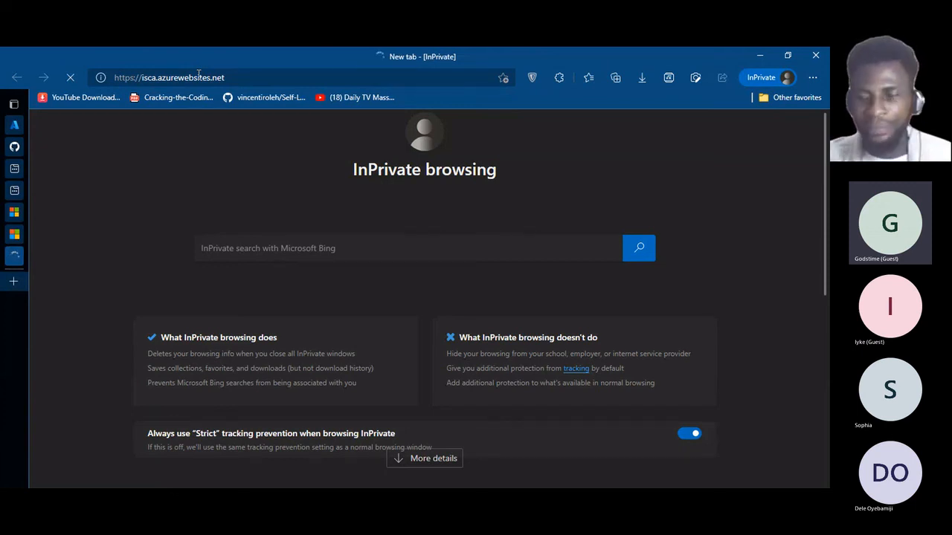
{"action": "mouse_move", "coordinate": [18, 275]}
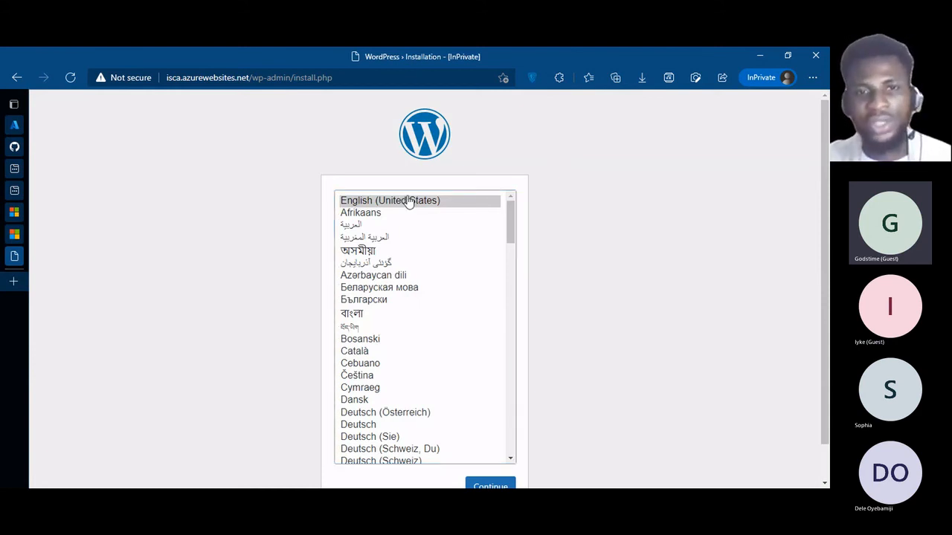
{"action": "scroll", "coordinate": [620, 287], "scroll_direction": "down", "scroll_amount": 1}
{"action": "left_click", "coordinate": [490, 448]}
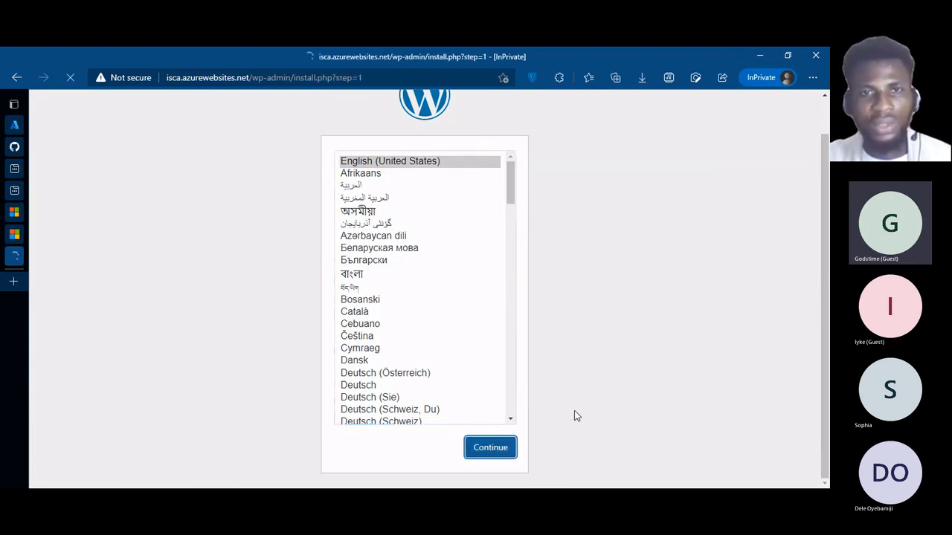
Enter site title 'Isca' and admin username 'isca' in the WordPress installer
{"action": "left_click", "coordinate": [381, 334]}
{"action": "type", "text": "Isca"}
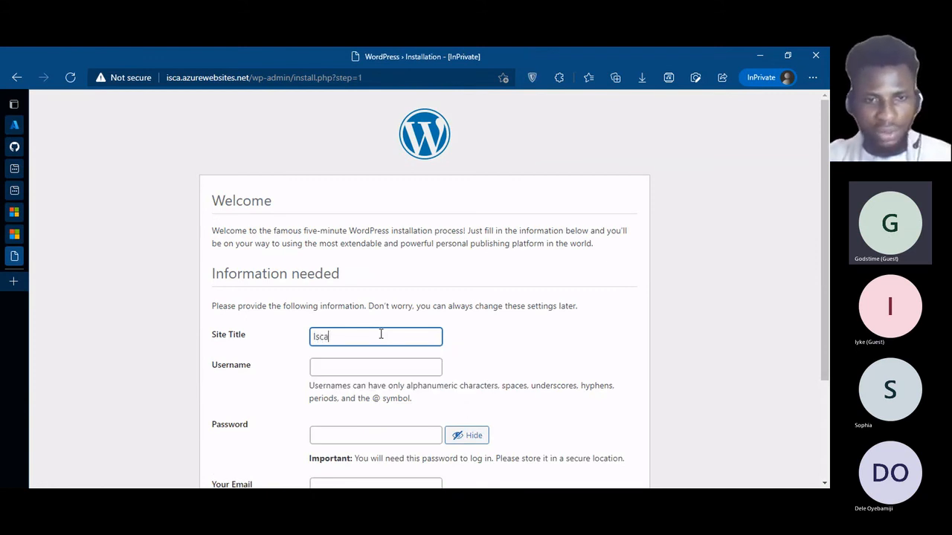
{"action": "key", "text": "Tab"}
{"action": "type", "text": "isca"}
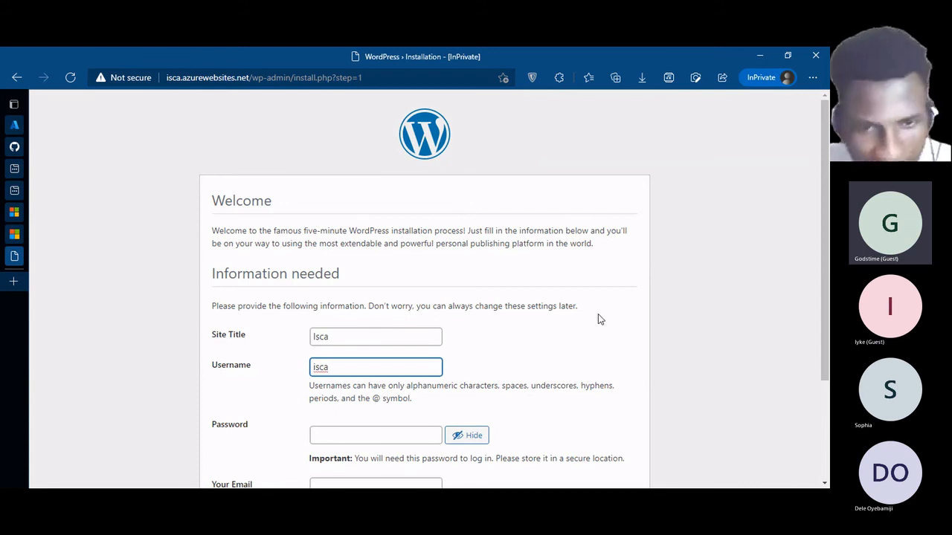
Replace the generated password with a weak custom password and confirm its use
{"action": "scroll", "coordinate": [598, 314], "scroll_direction": "down", "scroll_amount": 1}
{"action": "scroll", "coordinate": [598, 314], "scroll_direction": "down", "scroll_amount": 1}
{"action": "key", "text": "Tab"}
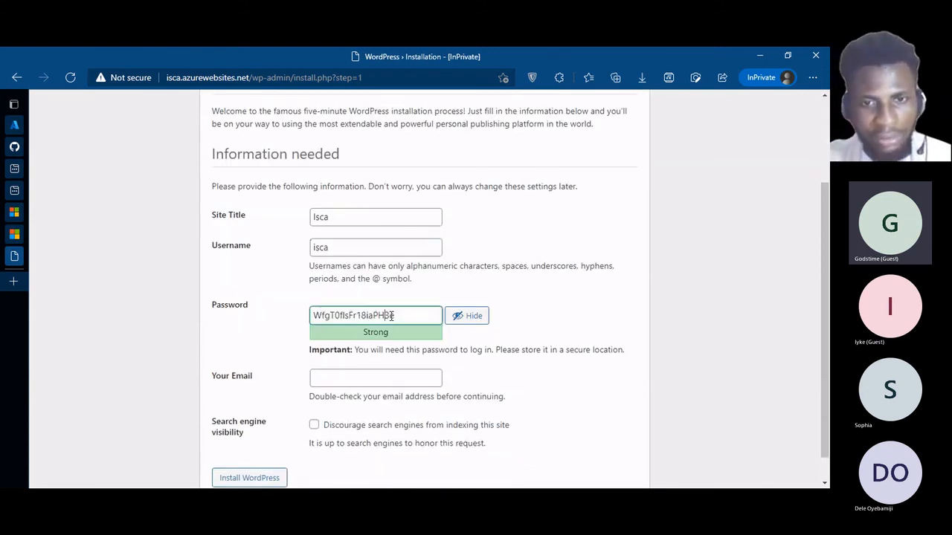
{"action": "left_click", "coordinate": [694, 308]}
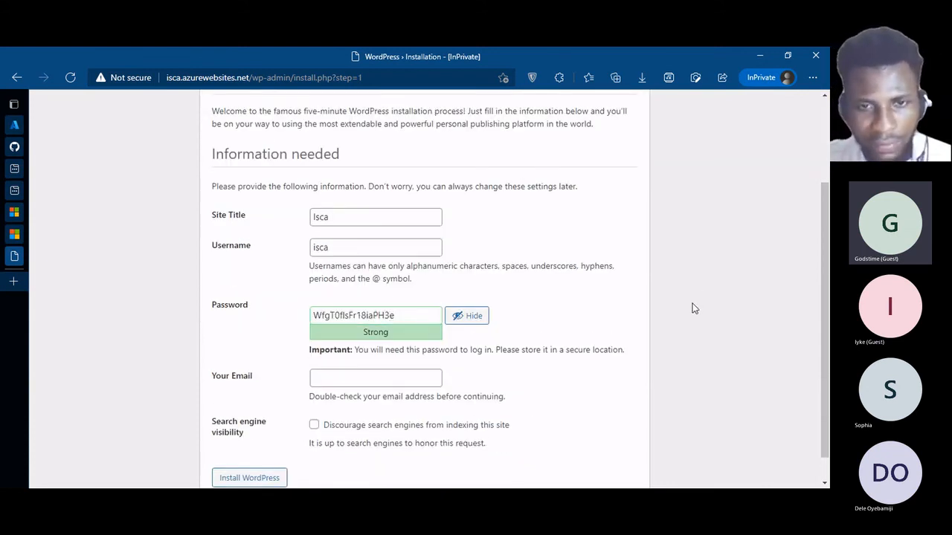
{"action": "scroll", "coordinate": [644, 332], "scroll_direction": "down", "scroll_amount": 1}
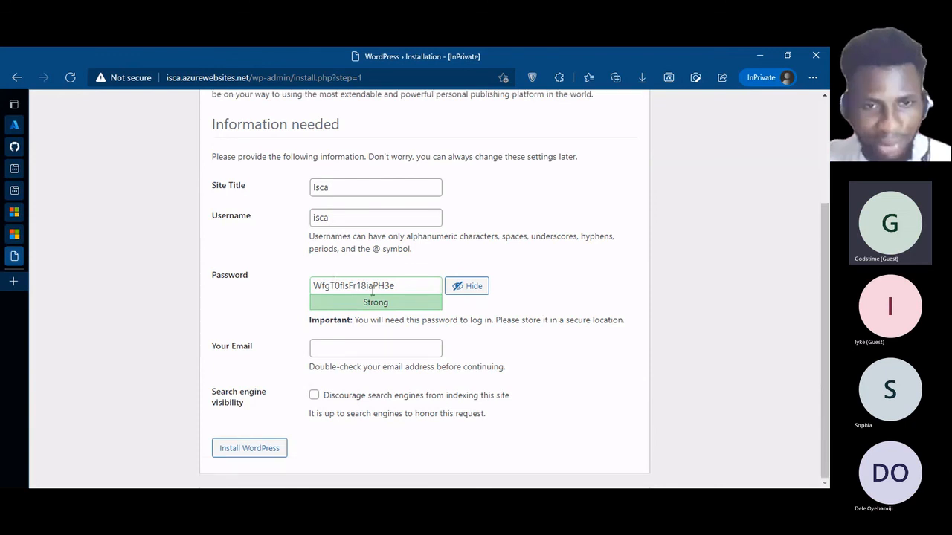
{"action": "left_click", "coordinate": [401, 285]}
{"action": "key", "text": "ctrl+a"}
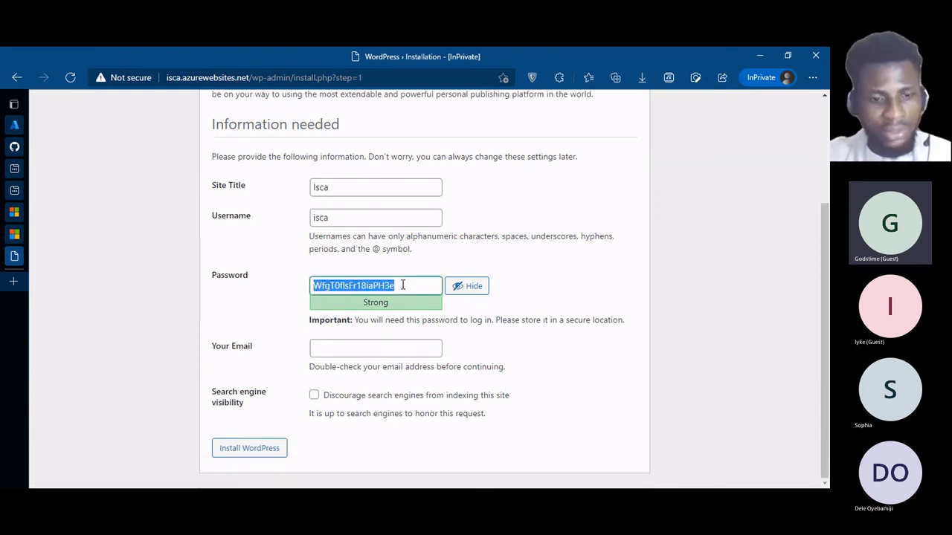
{"action": "key", "text": "BackSpace"}
{"action": "key", "text": "BackSpace"}
{"action": "key", "text": "BackSpace"}
{"action": "key", "text": "BackSpace"}
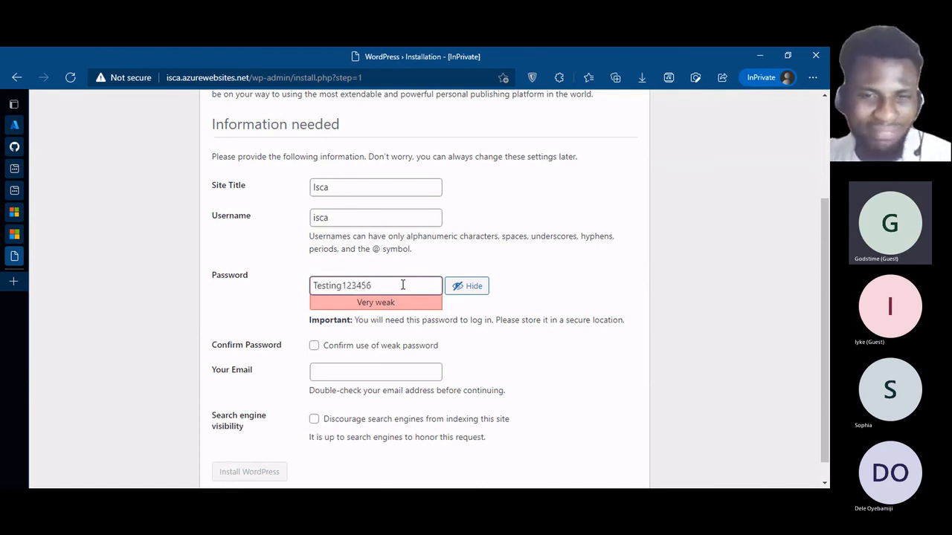
{"action": "left_click", "coordinate": [399, 306]}
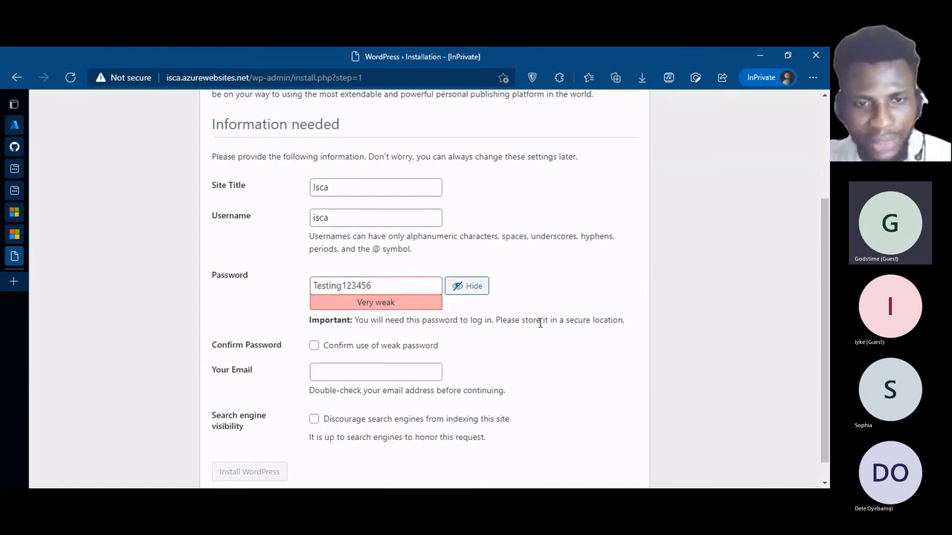
{"action": "left_click", "coordinate": [314, 346]}
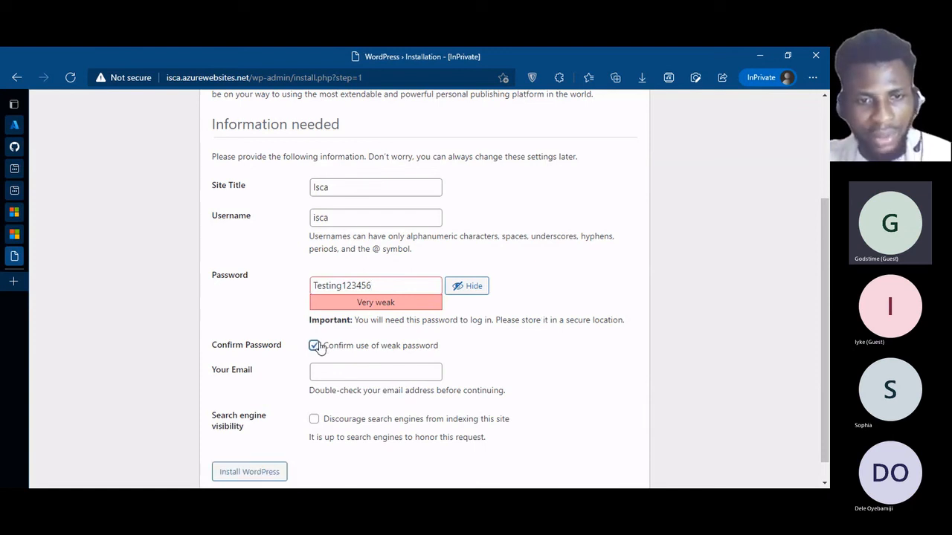
Fill the admin e-mail from saved addresses and install WordPress
{"action": "left_click", "coordinate": [417, 369]}
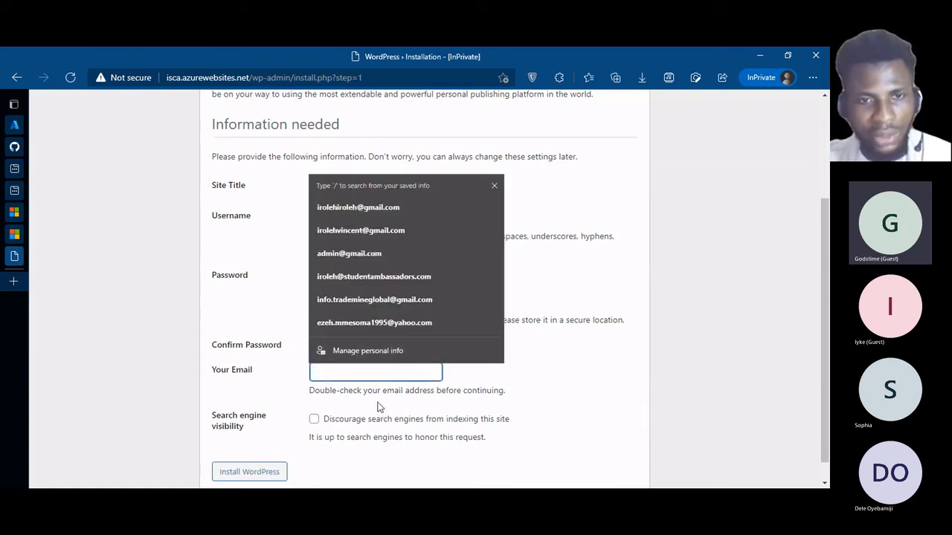
{"action": "left_click", "coordinate": [408, 280]}
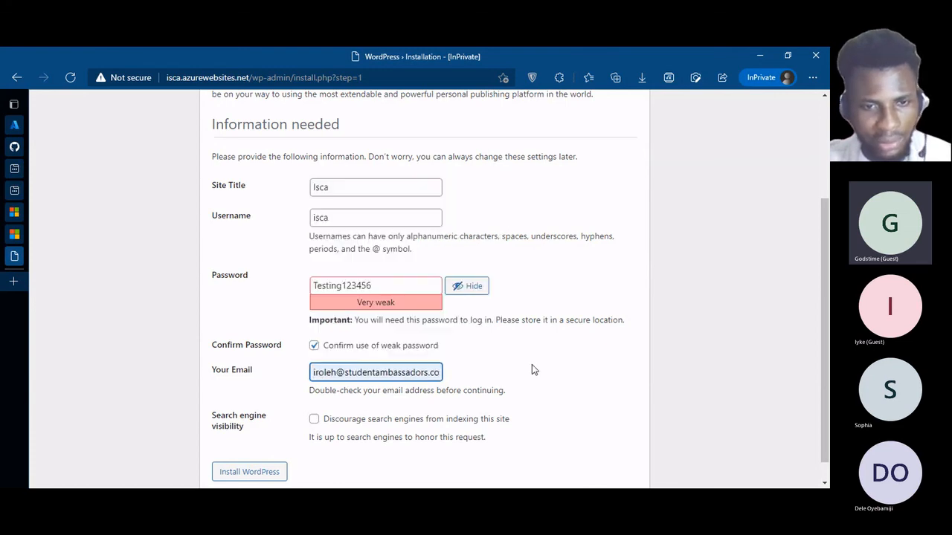
{"action": "scroll", "coordinate": [532, 364], "scroll_direction": "down", "scroll_amount": 1}
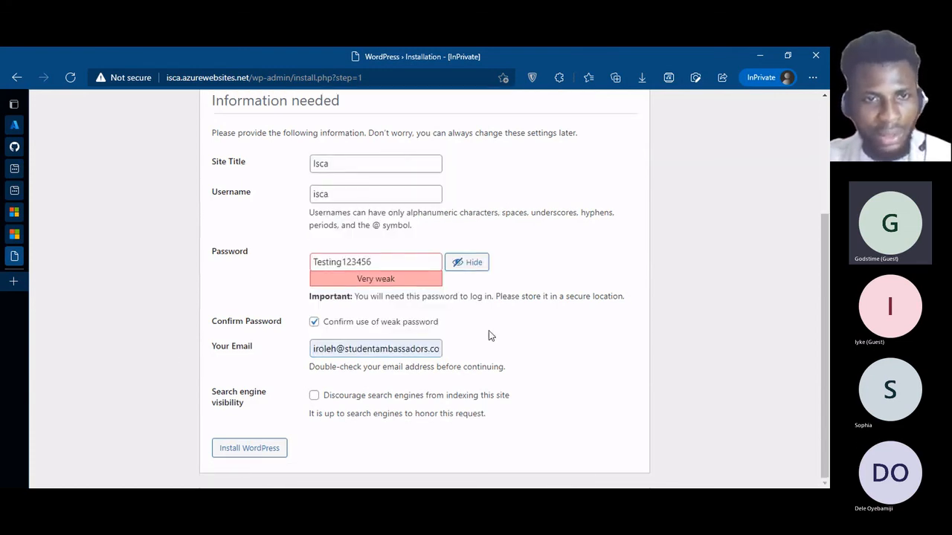
{"action": "scroll", "coordinate": [491, 335], "scroll_direction": "up", "scroll_amount": 3}
{"action": "scroll", "coordinate": [491, 335], "scroll_direction": "down", "scroll_amount": 2}
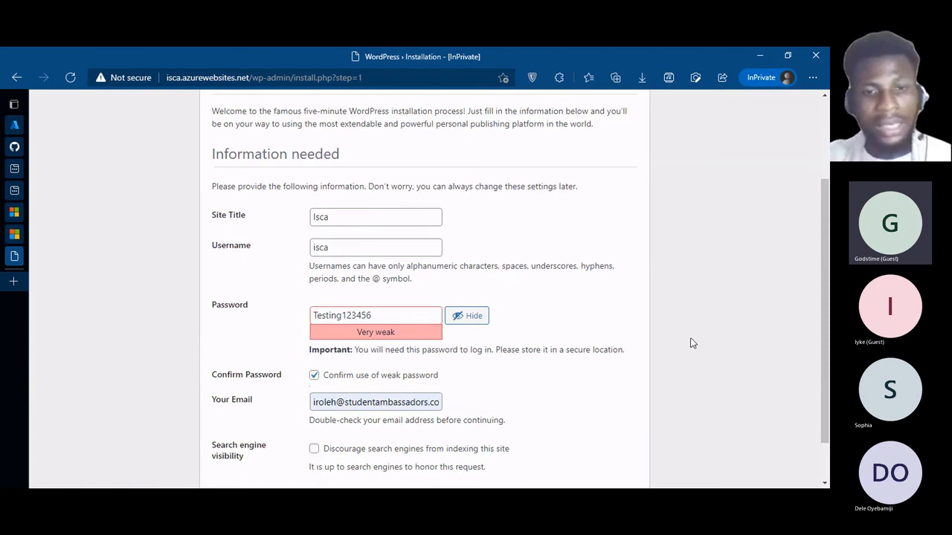
{"action": "scroll", "coordinate": [690, 342], "scroll_direction": "down", "scroll_amount": 2}
{"action": "left_click", "coordinate": [258, 453]}
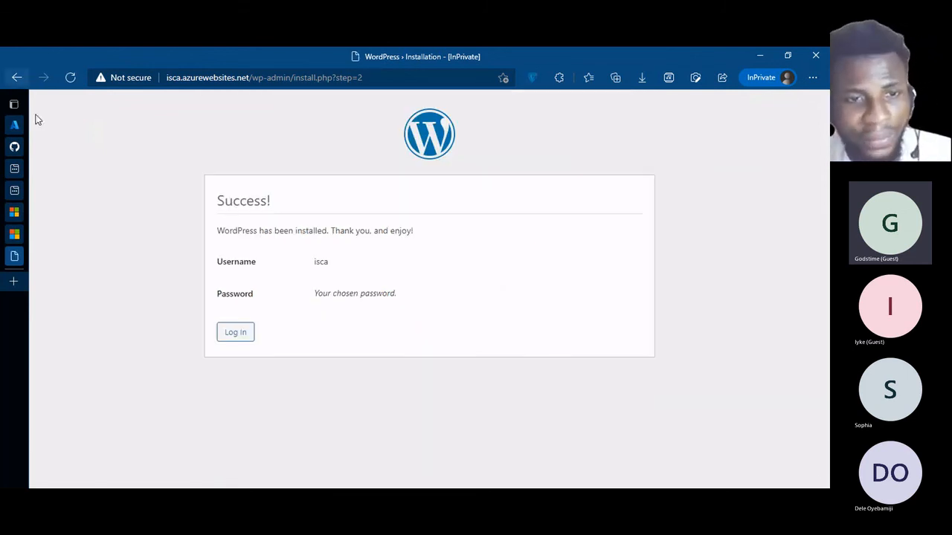
Log in to the Isca WordPress admin with username 'isca' and the site password
{"action": "left_click", "coordinate": [237, 333]}
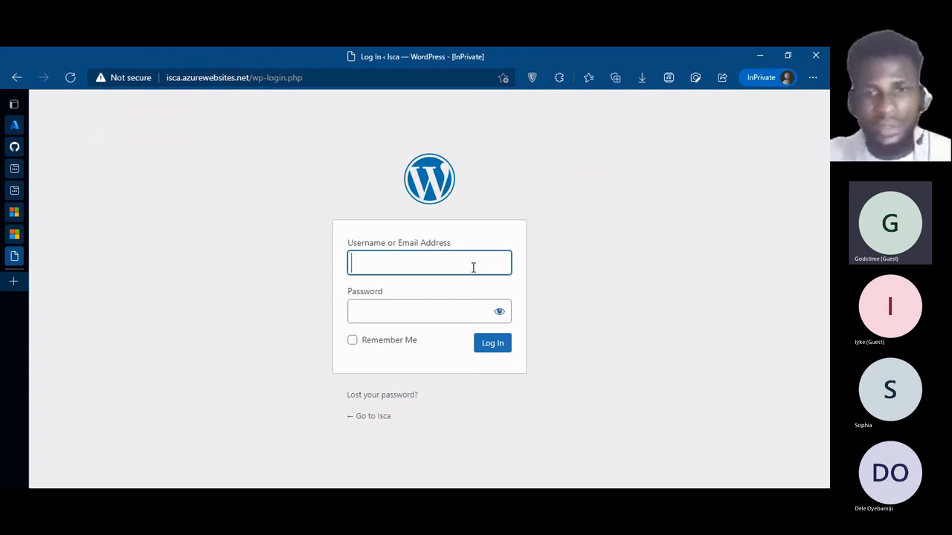
{"action": "left_click", "coordinate": [472, 268]}
{"action": "type", "text": "isca"}
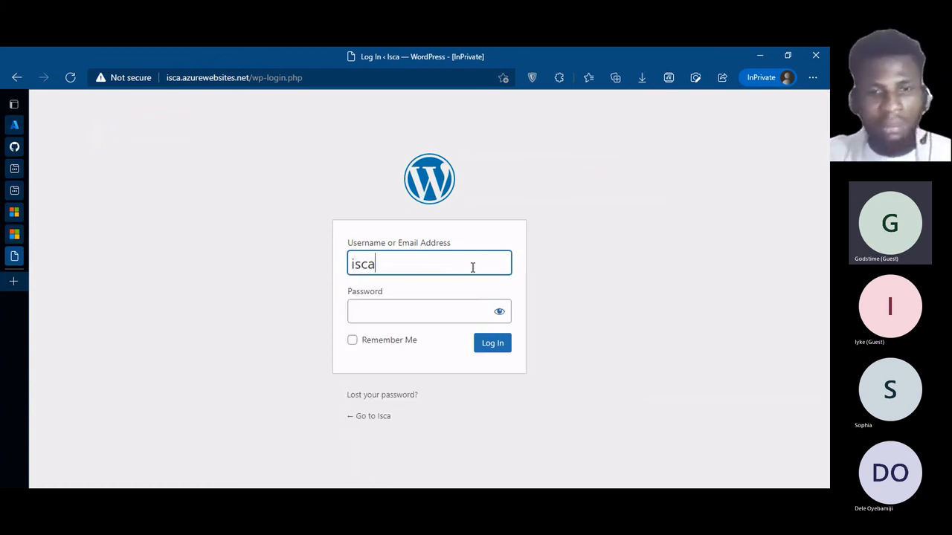
{"action": "key", "text": "Tab"}
{"action": "type", "text": "*****"}
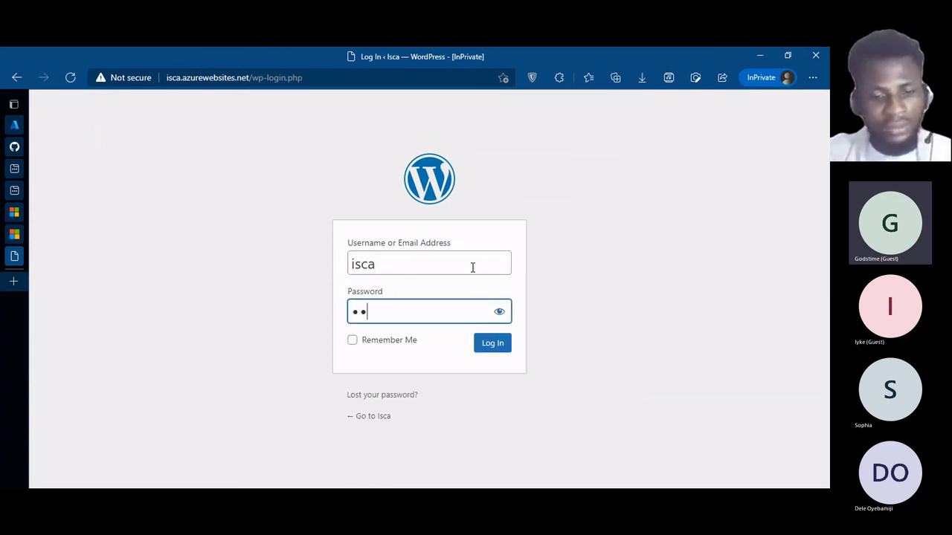
{"action": "type", "text": "********"}
{"action": "left_click", "coordinate": [492, 344]}
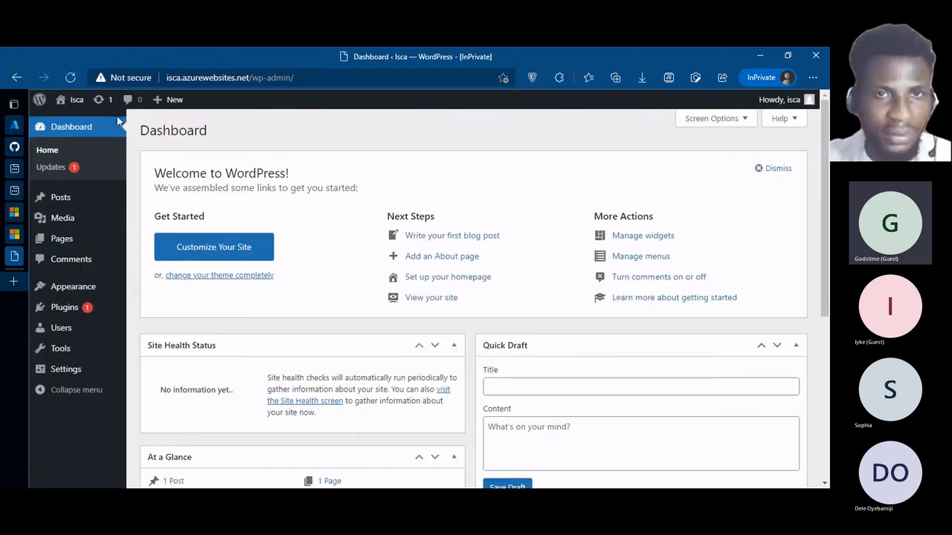
Visit the live Isca site and scroll its Hello world! front page
{"action": "left_click", "coordinate": [74, 117]}
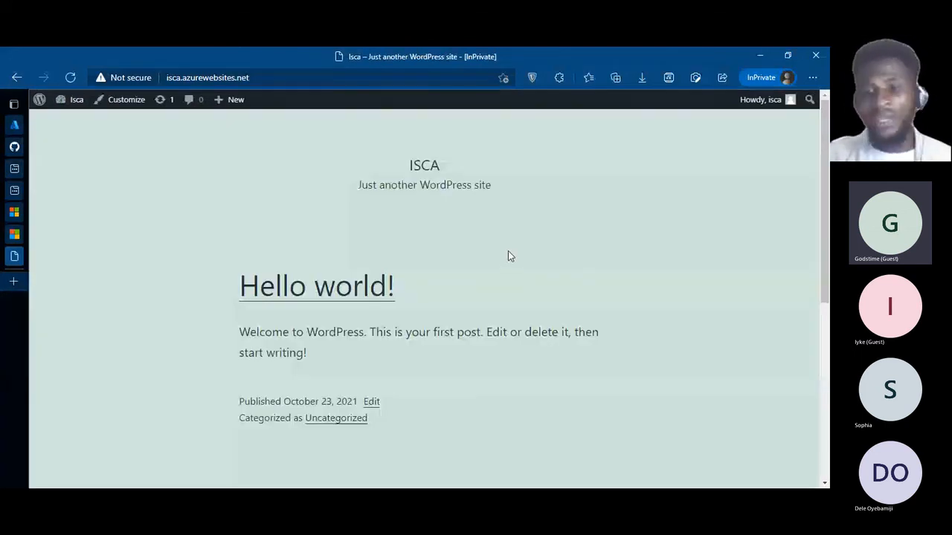
{"action": "scroll", "coordinate": [513, 256], "scroll_direction": "down", "scroll_amount": 5}
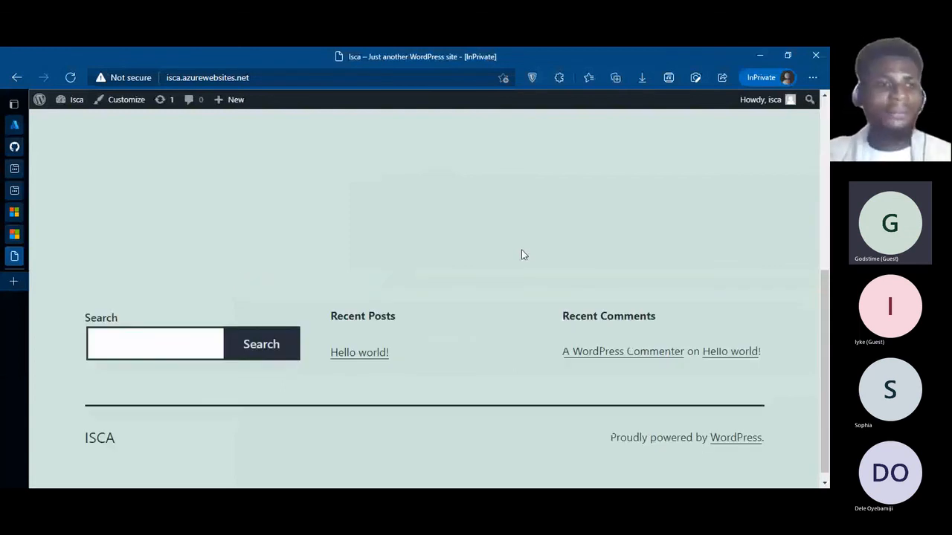
{"action": "scroll", "coordinate": [521, 255], "scroll_direction": "up", "scroll_amount": 5}
{"action": "mouse_move", "coordinate": [61, 154]}
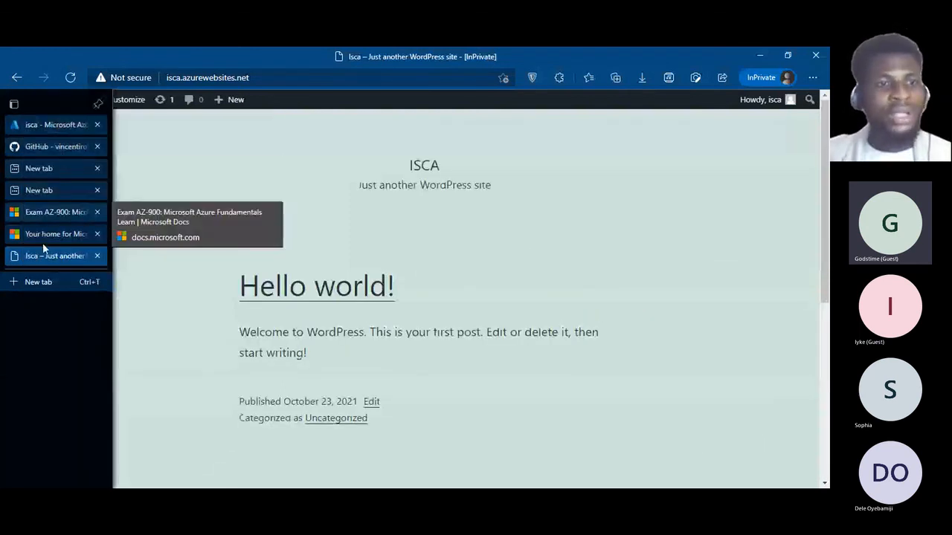
Search the web for 'microsoft virtual event' in a new tab
{"action": "left_click", "coordinate": [53, 282]}
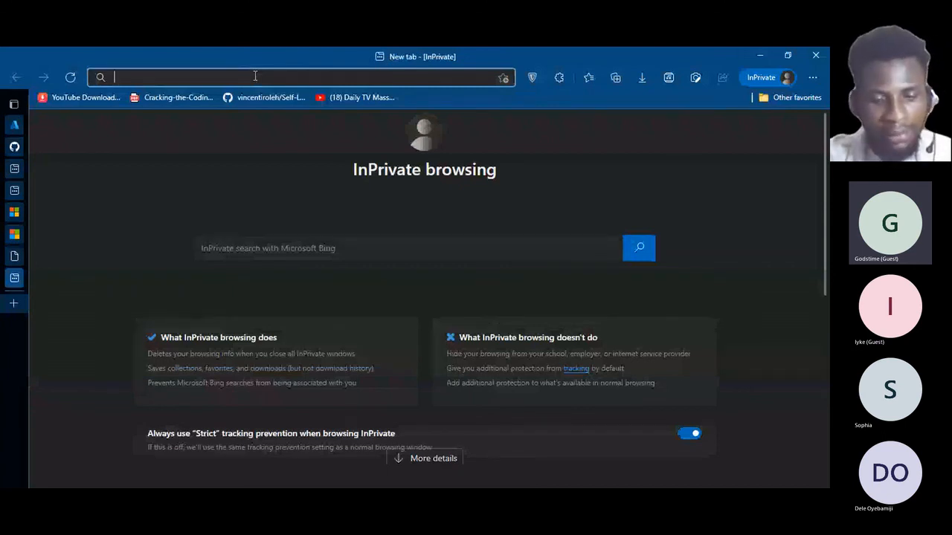
{"action": "type", "text": "virtual"}
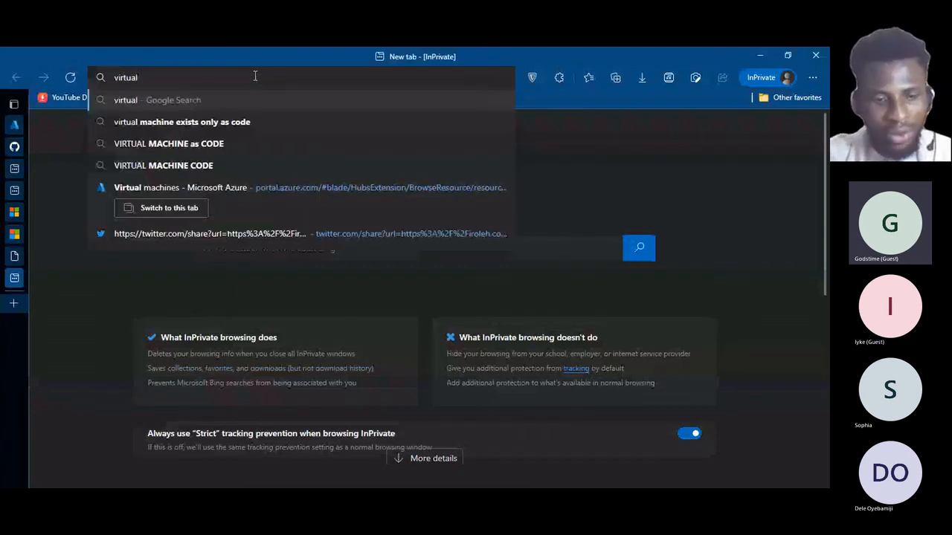
{"action": "type", "text": " event"}
{"action": "key", "text": "Home"}
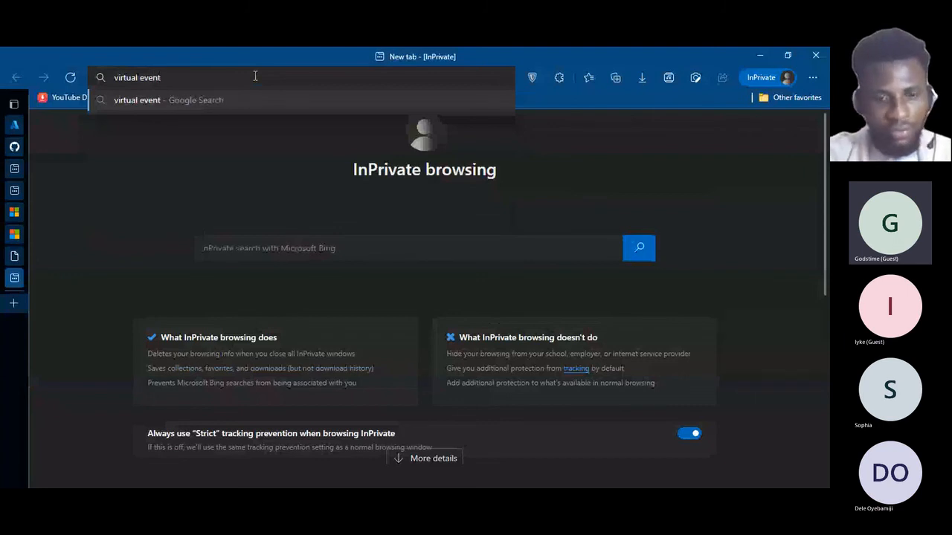
{"action": "type", "text": "microsoft"}
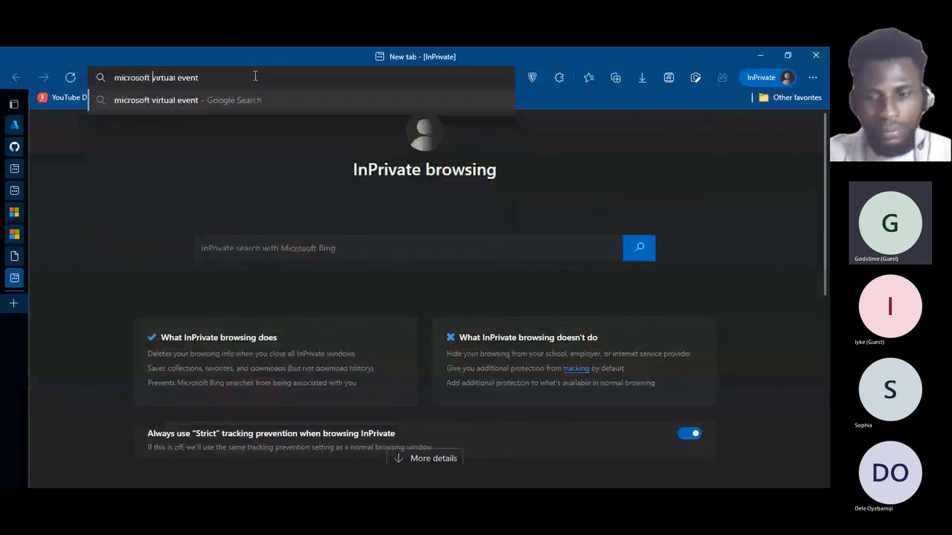
{"action": "key", "text": "Return"}
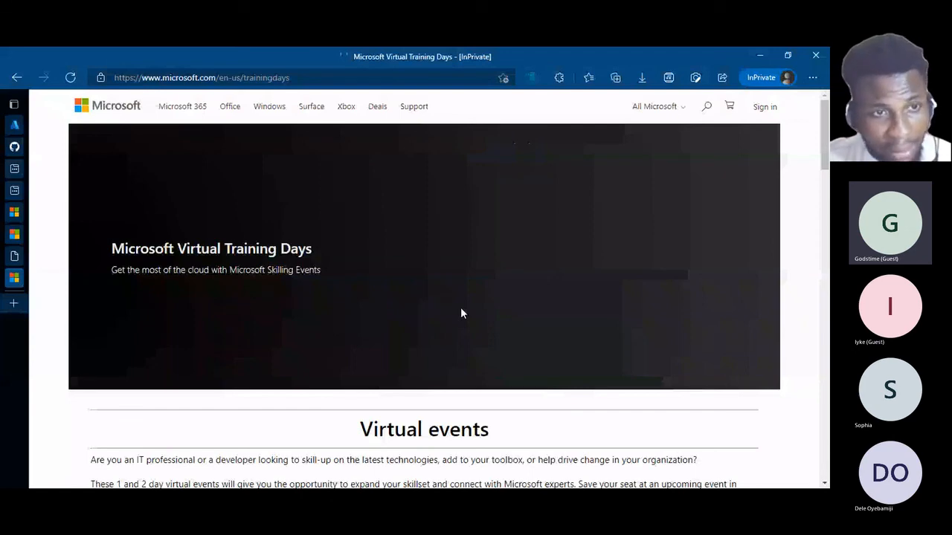
{"action": "scroll", "coordinate": [461, 313], "scroll_direction": "down", "scroll_amount": 5}
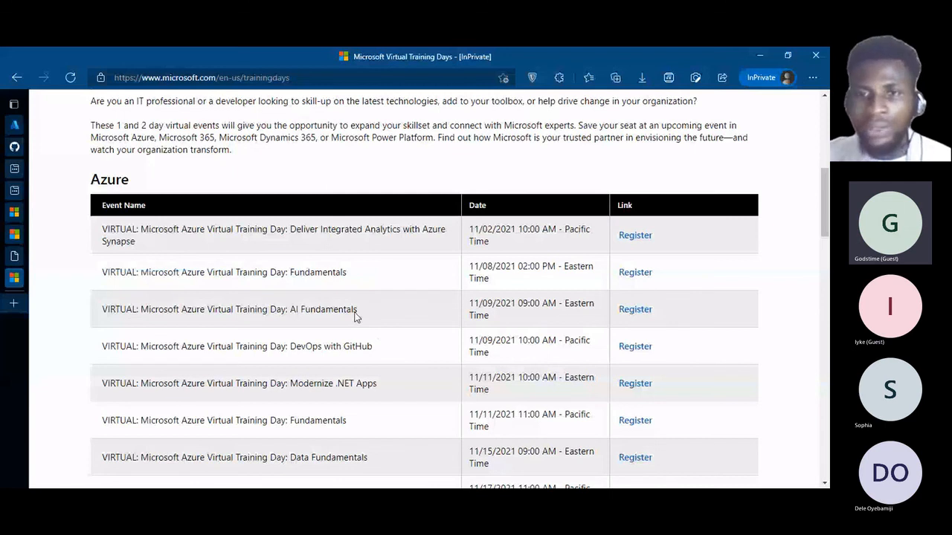
{"action": "left_click_drag", "start_coordinate": [355, 317], "coordinate": [100, 315]}
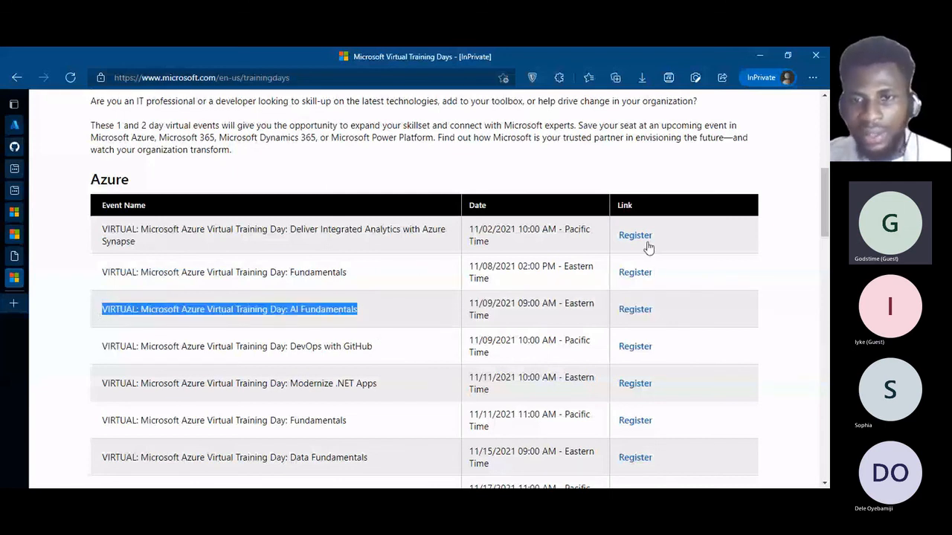
{"action": "left_click", "coordinate": [371, 315]}
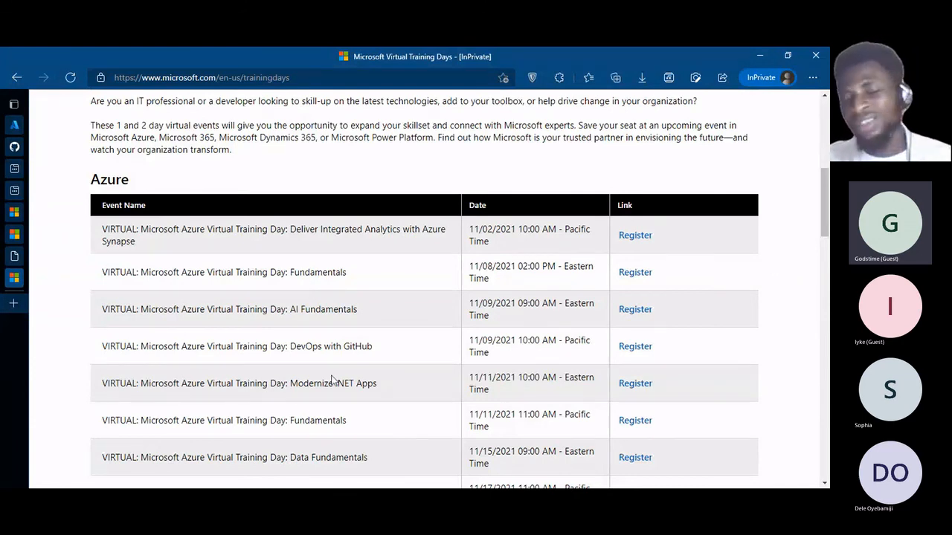
{"action": "scroll", "coordinate": [332, 379], "scroll_direction": "down", "scroll_amount": 2}
{"action": "scroll", "coordinate": [344, 375], "scroll_direction": "down", "scroll_amount": 5}
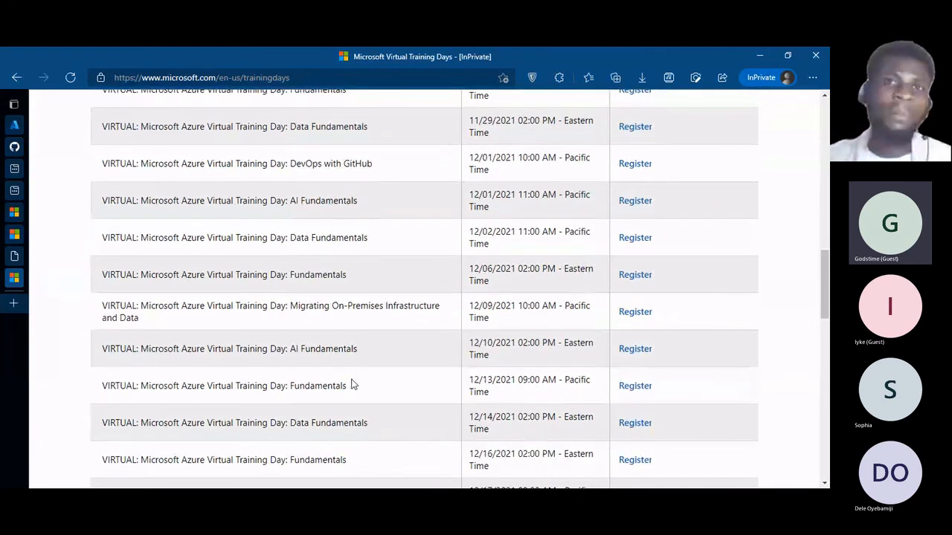
{"action": "scroll", "coordinate": [354, 382], "scroll_direction": "up", "scroll_amount": 3}
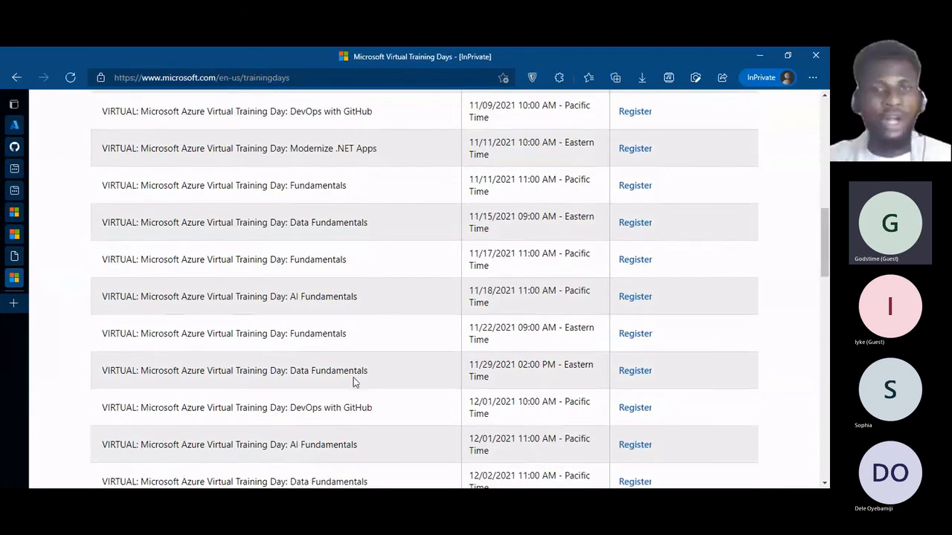
{"action": "scroll", "coordinate": [354, 377], "scroll_direction": "up", "scroll_amount": 4}
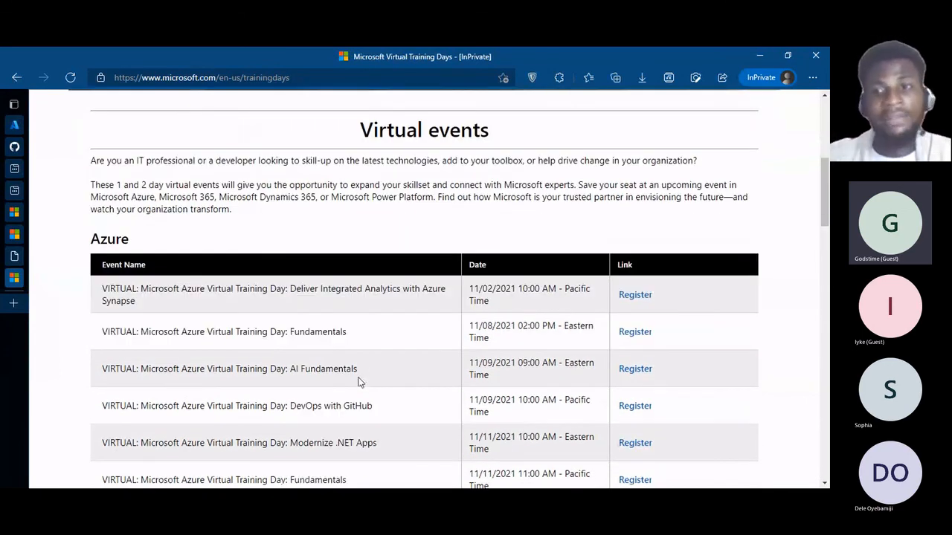
{"action": "scroll", "coordinate": [467, 337], "scroll_direction": "up", "scroll_amount": 2}
{"action": "left_click", "coordinate": [345, 69]}
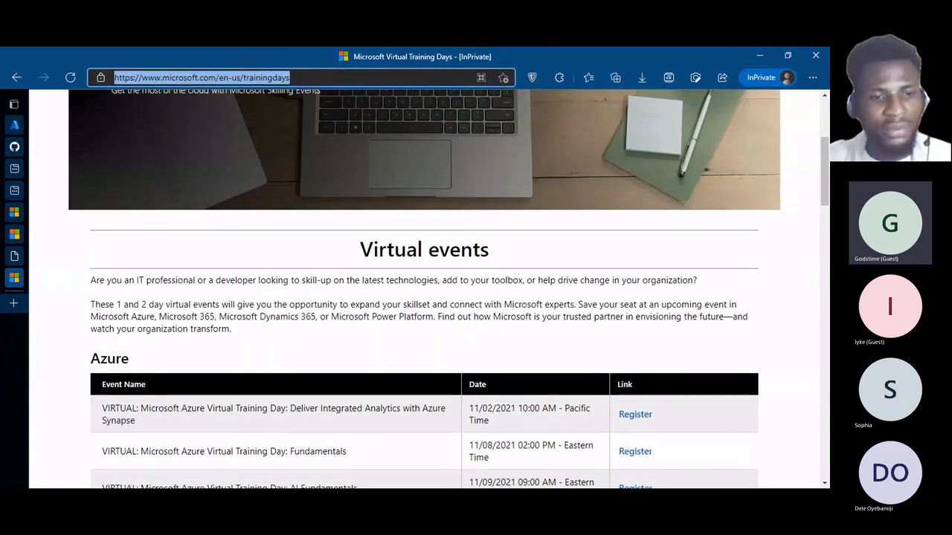
{"action": "left_click", "coordinate": [160, 496]}
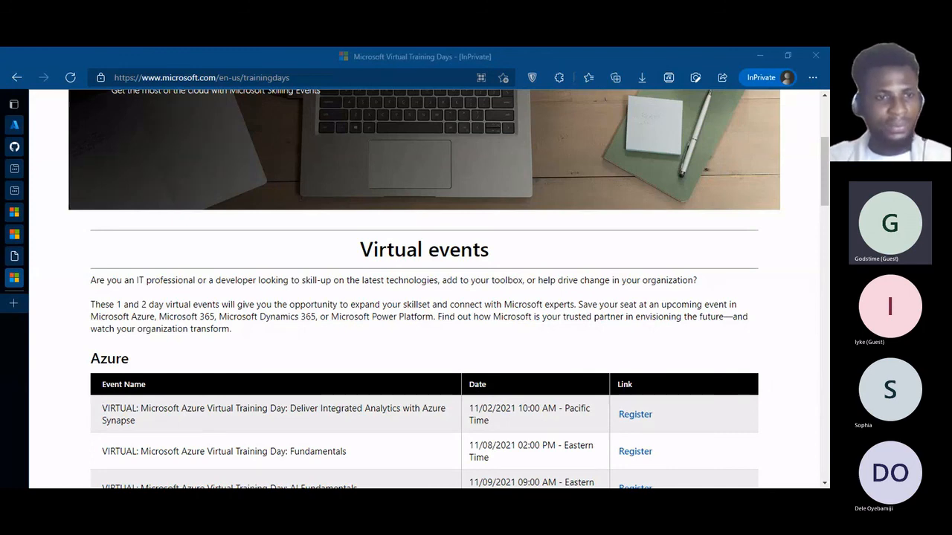
{"action": "key", "text": "alt+Tab"}
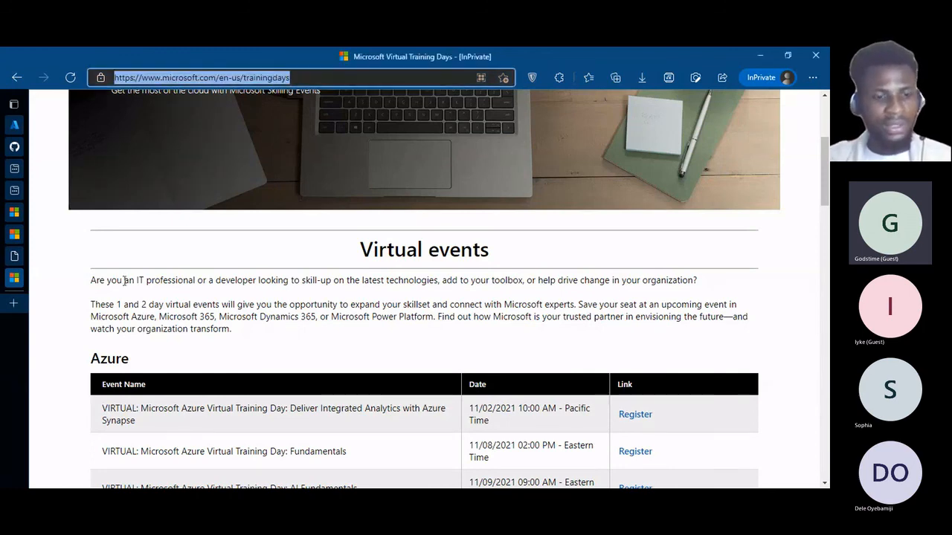
Close the Virtual Training Days, WordPress, Ignite, Exam AZ-900 and blank tabs
{"action": "left_click", "coordinate": [89, 250]}
{"action": "key", "text": "ctrl+w"}
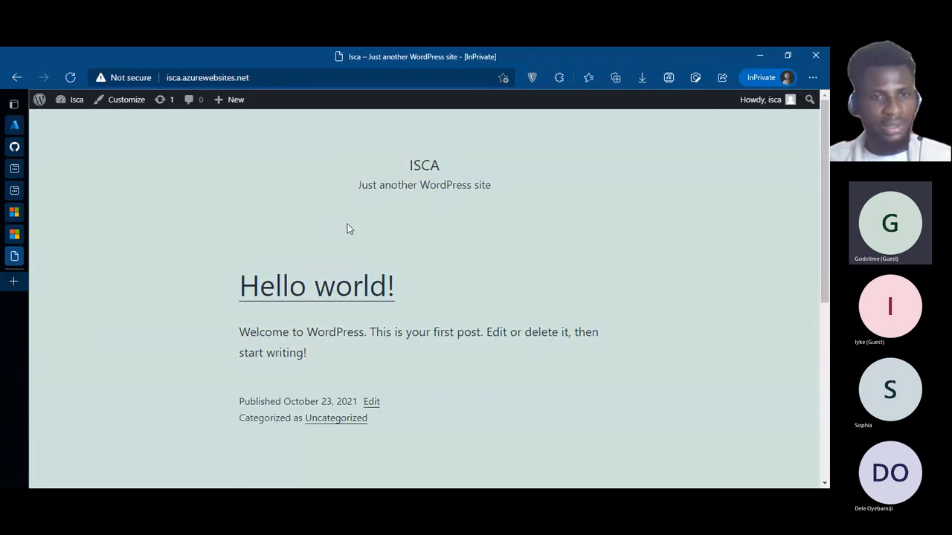
{"action": "key", "text": "ctrl+w"}
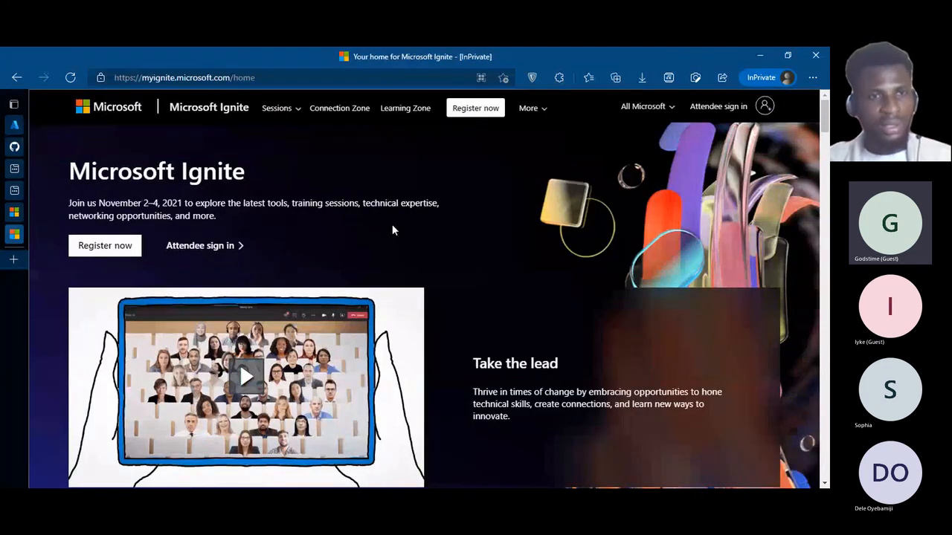
{"action": "key", "text": "ctrl+w"}
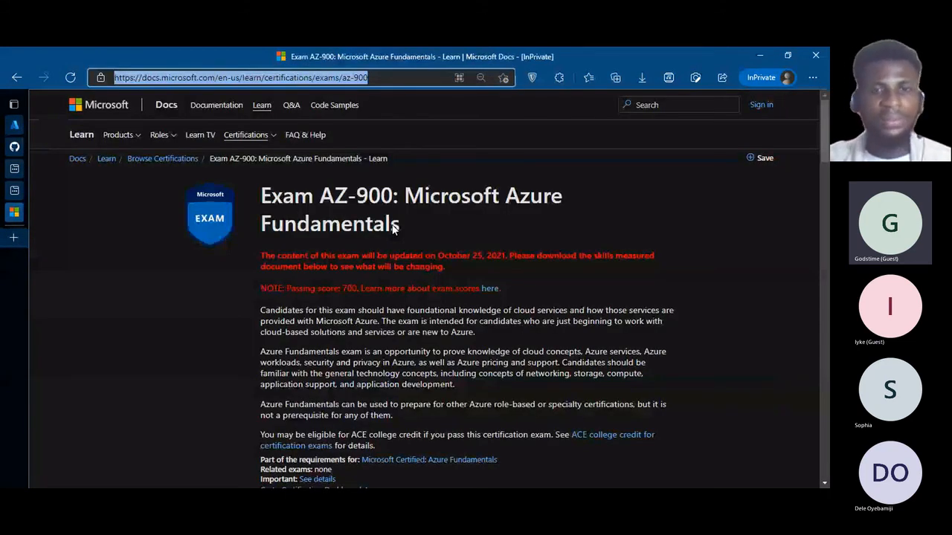
{"action": "key", "text": "ctrl+w"}
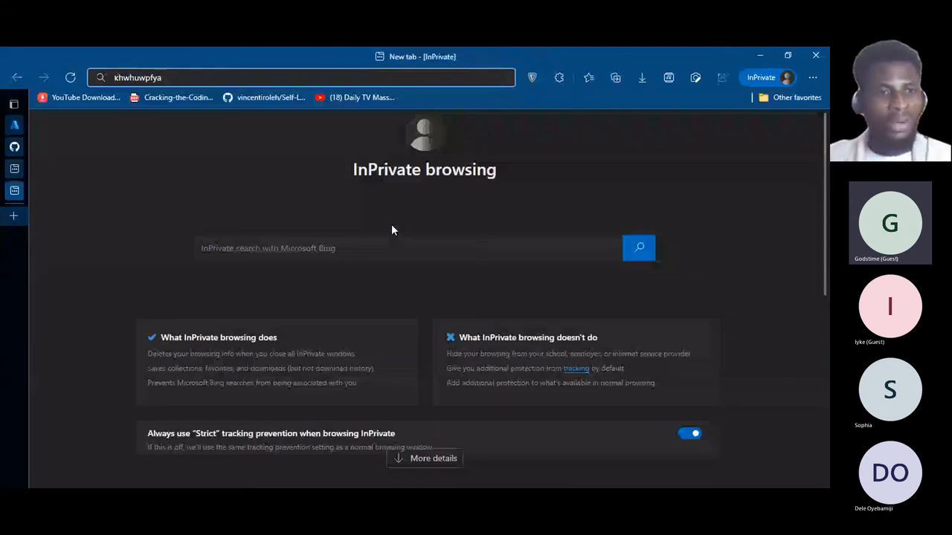
{"action": "key", "text": "ctrl+w"}
{"action": "key", "text": "ctrl+w"}
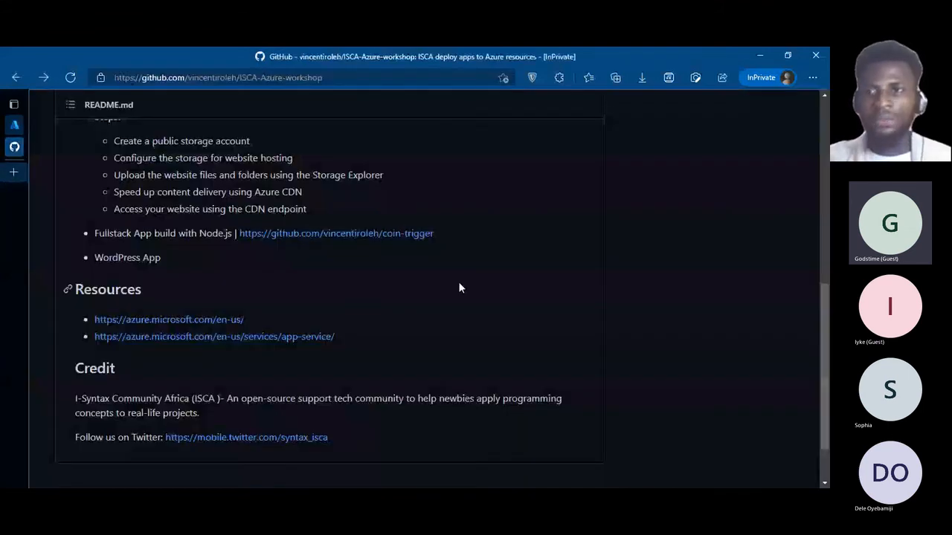
Return to the 'isca - Microsoft Azure' App Service overview tab
{"action": "scroll", "coordinate": [458, 281], "scroll_direction": "up", "scroll_amount": 10}
{"action": "scroll", "coordinate": [458, 284], "scroll_direction": "down", "scroll_amount": 10}
{"action": "scroll", "coordinate": [457, 289], "scroll_direction": "up", "scroll_amount": 1}
{"action": "scroll", "coordinate": [458, 289], "scroll_direction": "down", "scroll_amount": 1}
{"action": "mouse_move", "coordinate": [22, 124]}
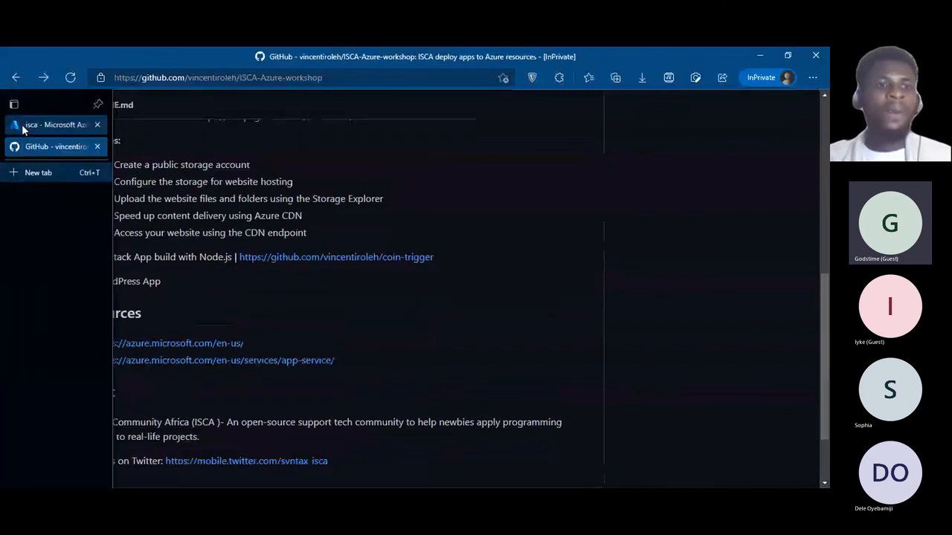
{"action": "left_click", "coordinate": [22, 124]}
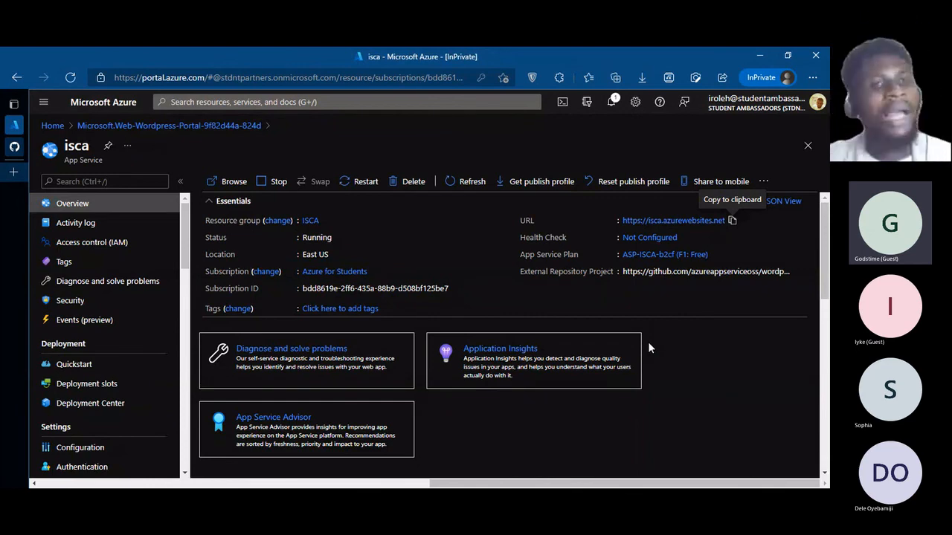
From the portal home, go to Resource groups and open ISCA-Workshop
{"action": "left_click", "coordinate": [52, 126]}
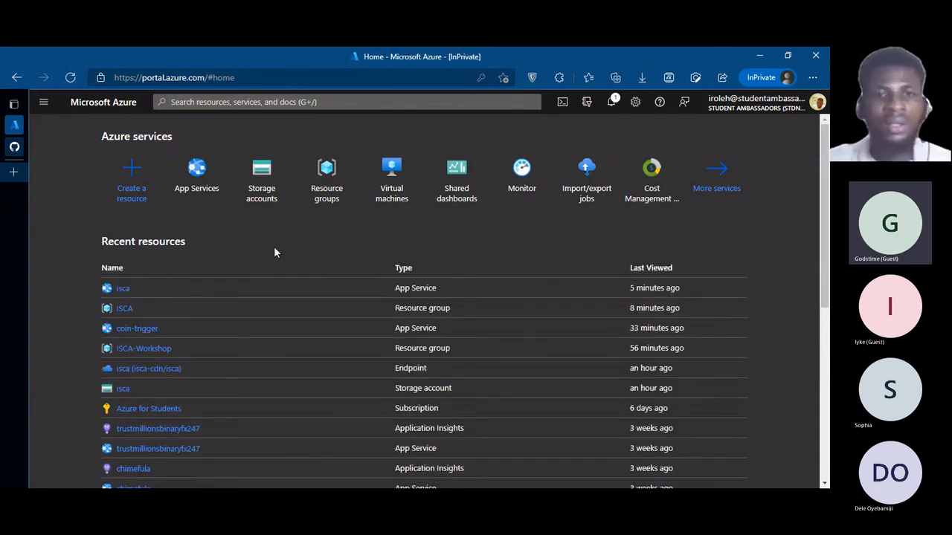
{"action": "left_click", "coordinate": [331, 187]}
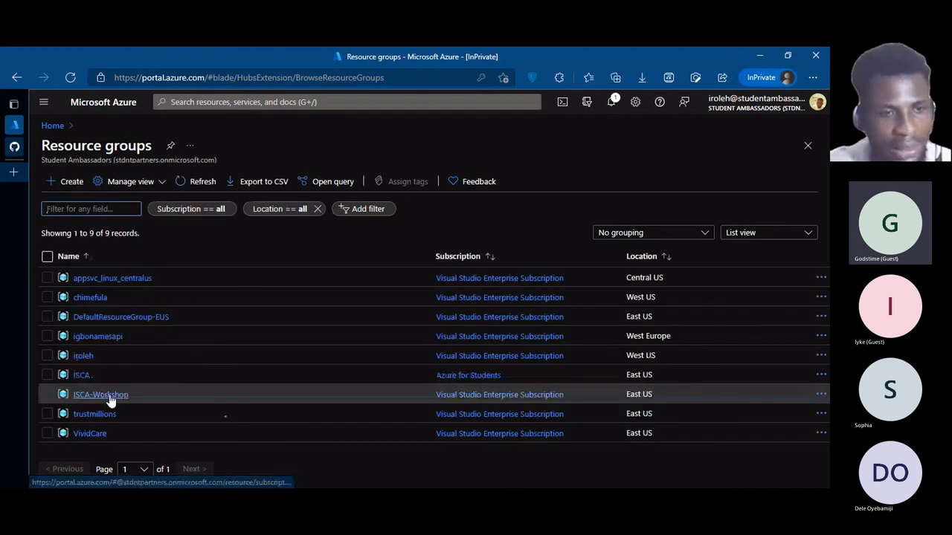
{"action": "mouse_move", "coordinate": [78, 377]}
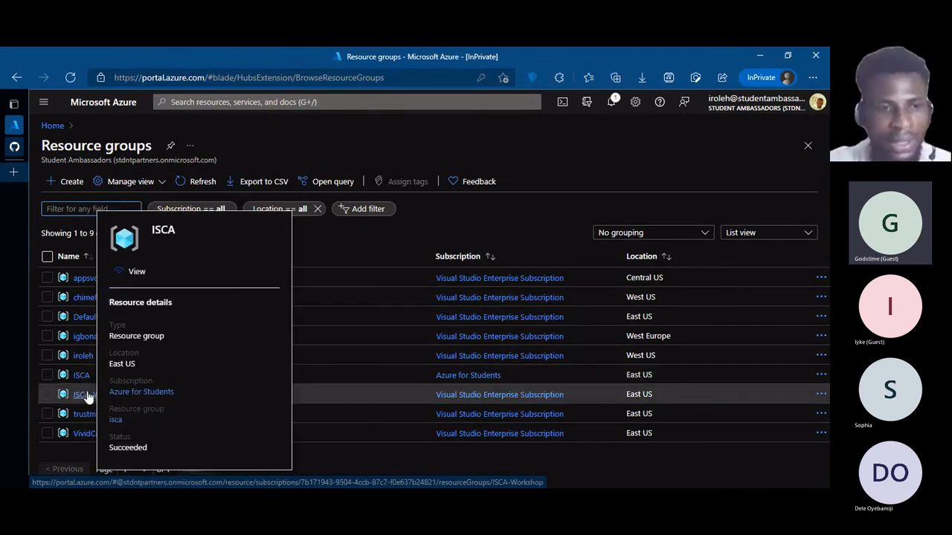
{"action": "mouse_move", "coordinate": [87, 396]}
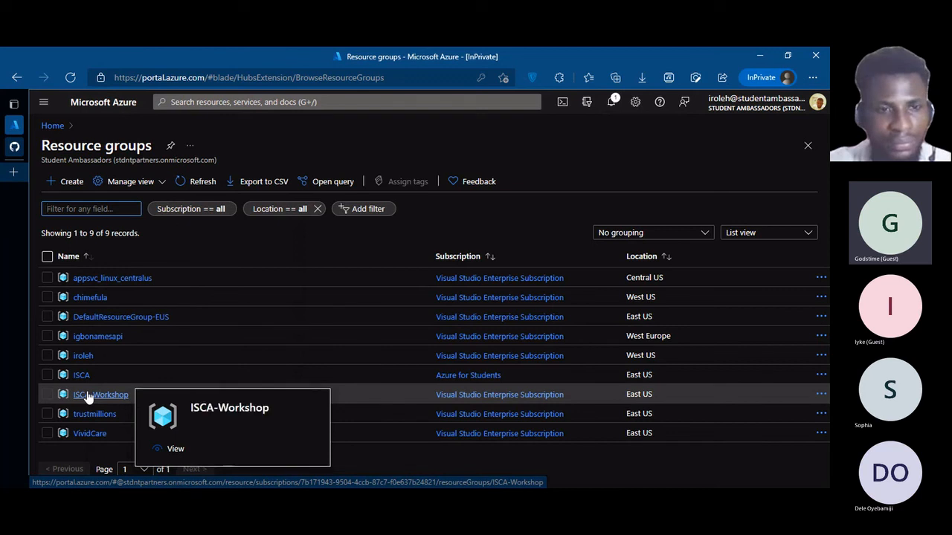
{"action": "left_click", "coordinate": [46, 393]}
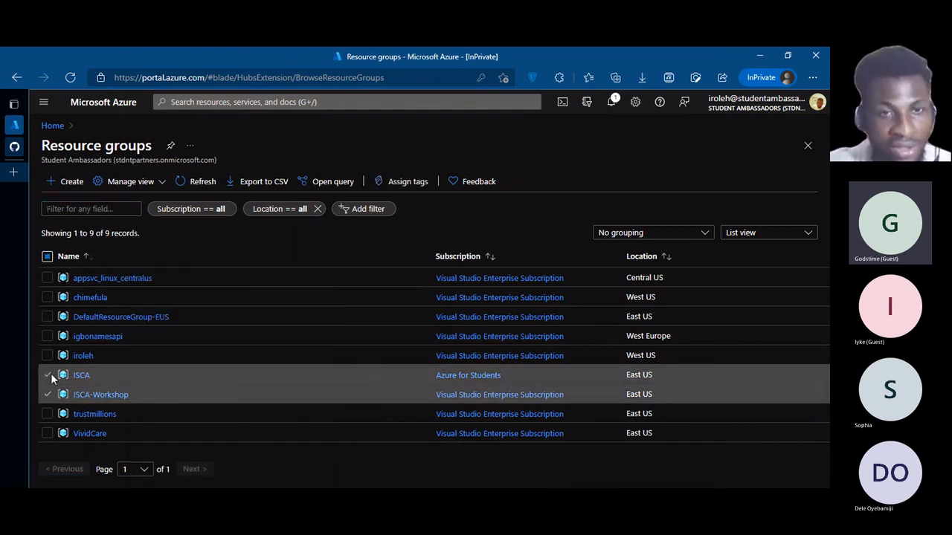
{"action": "left_click", "coordinate": [104, 394]}
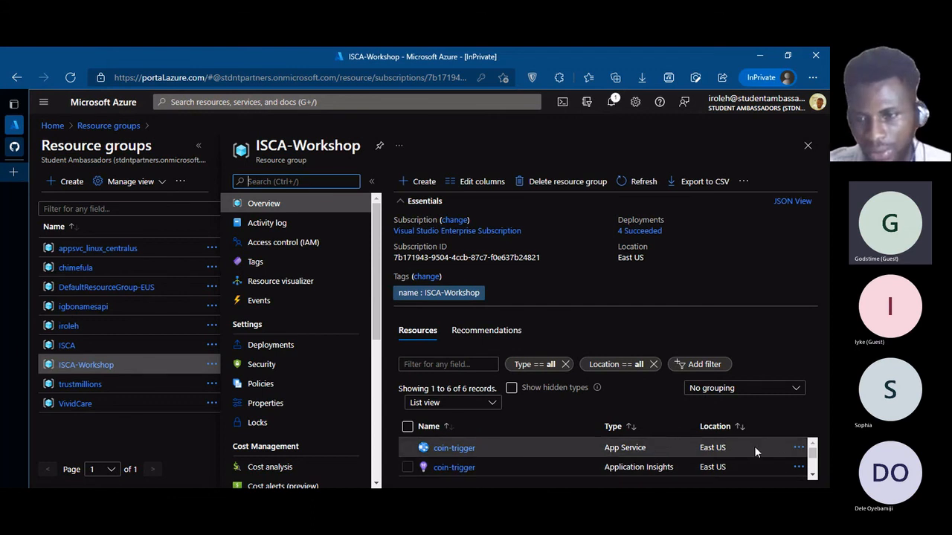
Review ISCA-Workshop's resources list, then start the Delete resource group confirmation
{"action": "scroll", "coordinate": [754, 446], "scroll_direction": "down", "scroll_amount": 2}
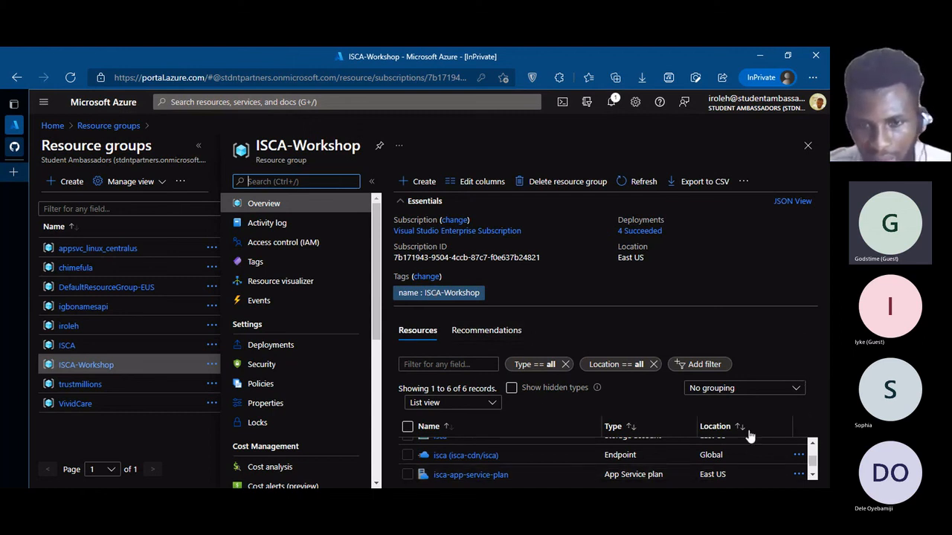
{"action": "scroll", "coordinate": [696, 464], "scroll_direction": "up", "scroll_amount": 2}
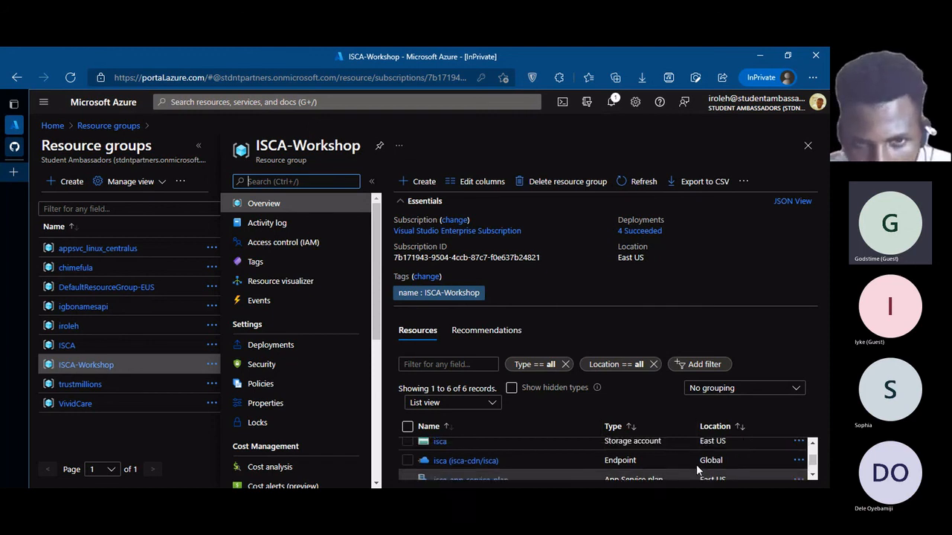
{"action": "scroll", "coordinate": [681, 460], "scroll_direction": "up", "scroll_amount": 1}
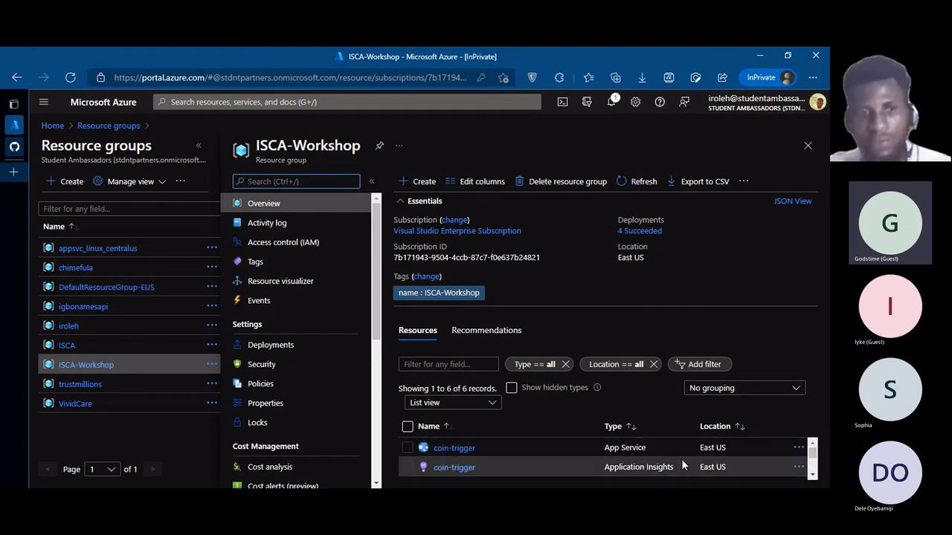
{"action": "scroll", "coordinate": [691, 459], "scroll_direction": "down", "scroll_amount": 1}
{"action": "scroll", "coordinate": [697, 455], "scroll_direction": "down", "scroll_amount": 3}
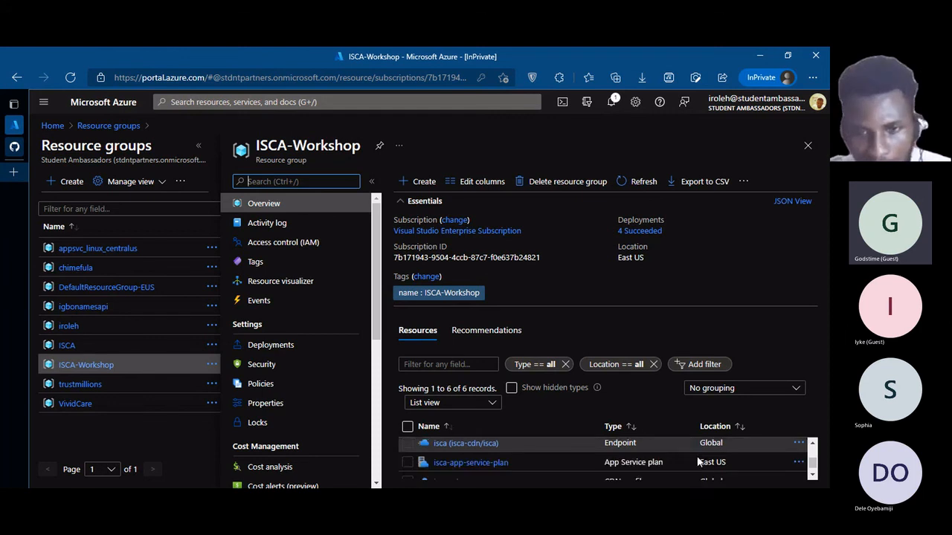
{"action": "scroll", "coordinate": [697, 455], "scroll_direction": "up", "scroll_amount": 1}
{"action": "scroll", "coordinate": [697, 453], "scroll_direction": "down", "scroll_amount": 1}
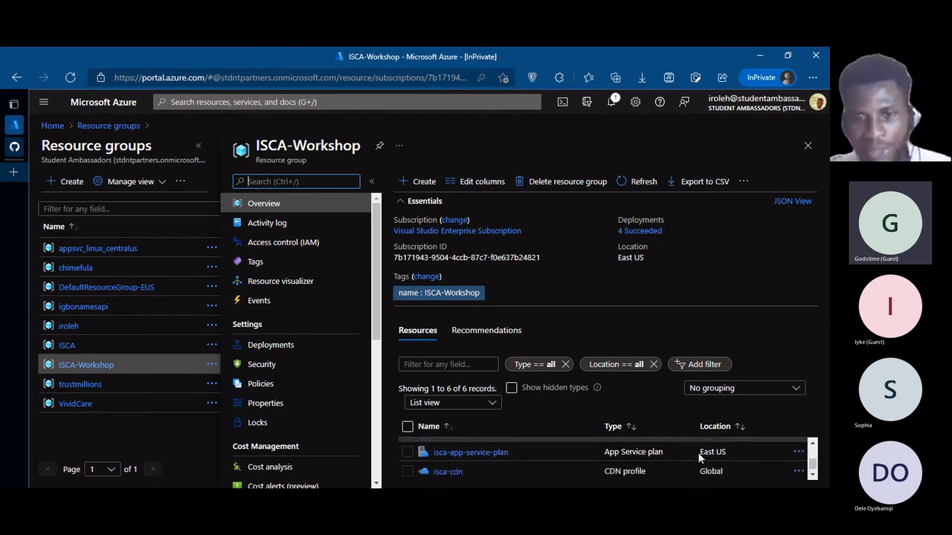
{"action": "scroll", "coordinate": [699, 454], "scroll_direction": "up", "scroll_amount": 2}
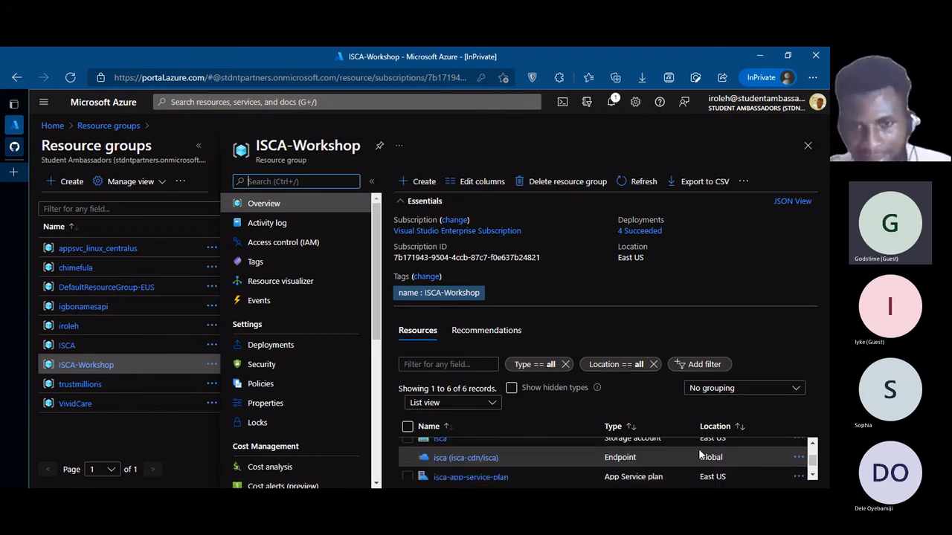
{"action": "scroll", "coordinate": [699, 453], "scroll_direction": "up", "scroll_amount": 2}
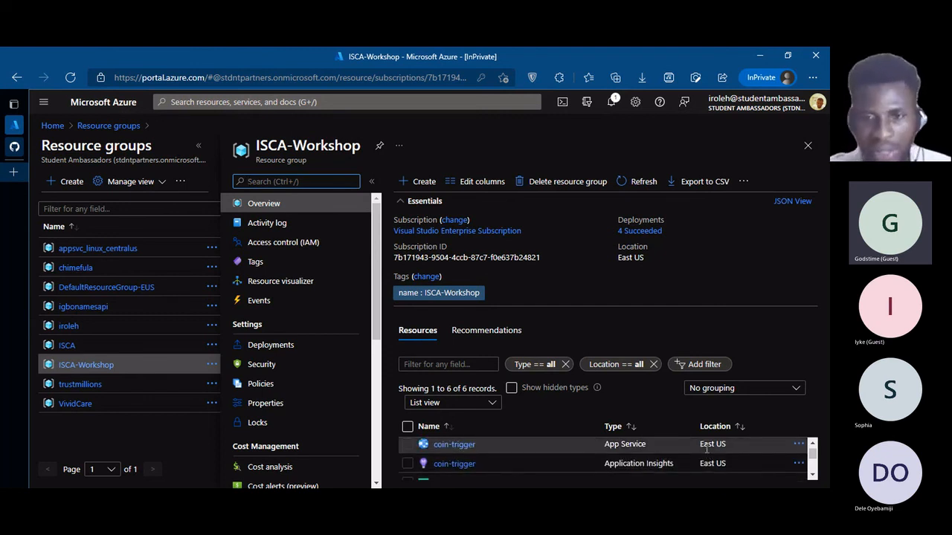
{"action": "scroll", "coordinate": [704, 449], "scroll_direction": "down", "scroll_amount": 2}
{"action": "scroll", "coordinate": [702, 451], "scroll_direction": "down", "scroll_amount": 2}
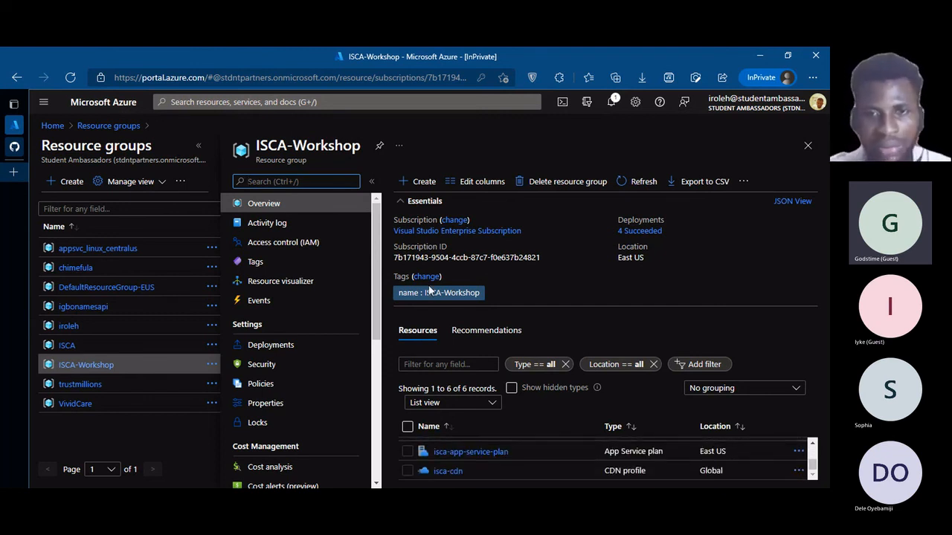
{"action": "left_click", "coordinate": [555, 184]}
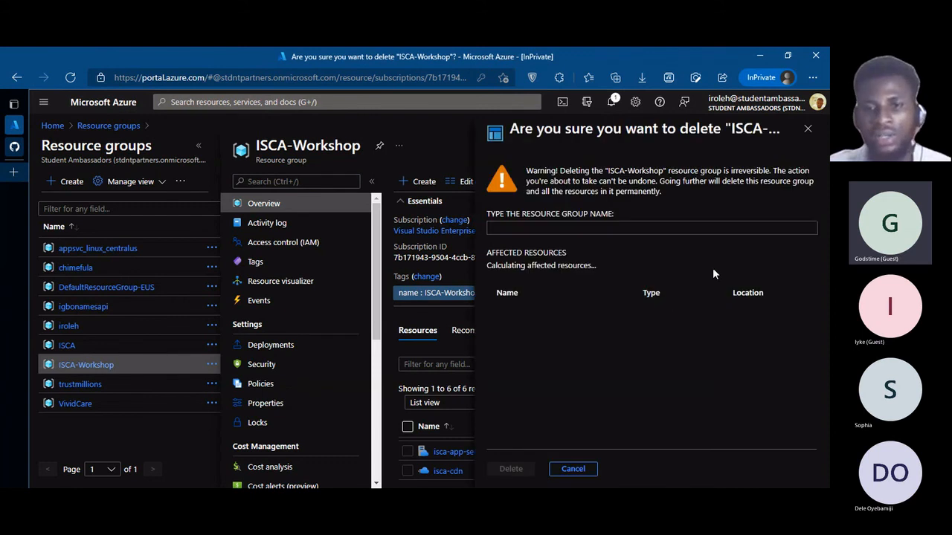
Paste the name ISCA-Workshop from the warning into the name box and confirm deletion
{"action": "scroll", "coordinate": [557, 356], "scroll_direction": "down", "scroll_amount": 1}
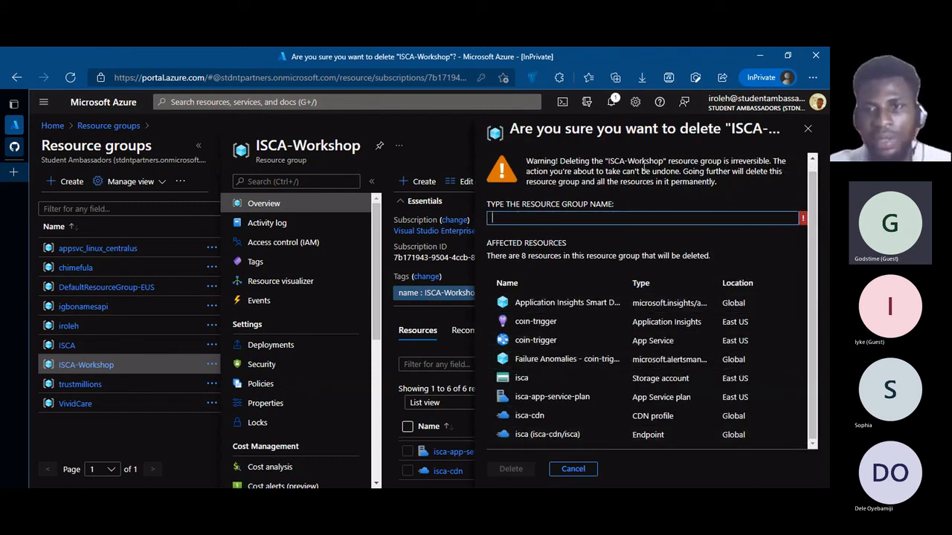
{"action": "scroll", "coordinate": [664, 160], "scroll_direction": "up", "scroll_amount": 1}
{"action": "left_click_drag", "start_coordinate": [662, 171], "coordinate": [608, 171]}
{"action": "key", "text": "ctrl+c"}
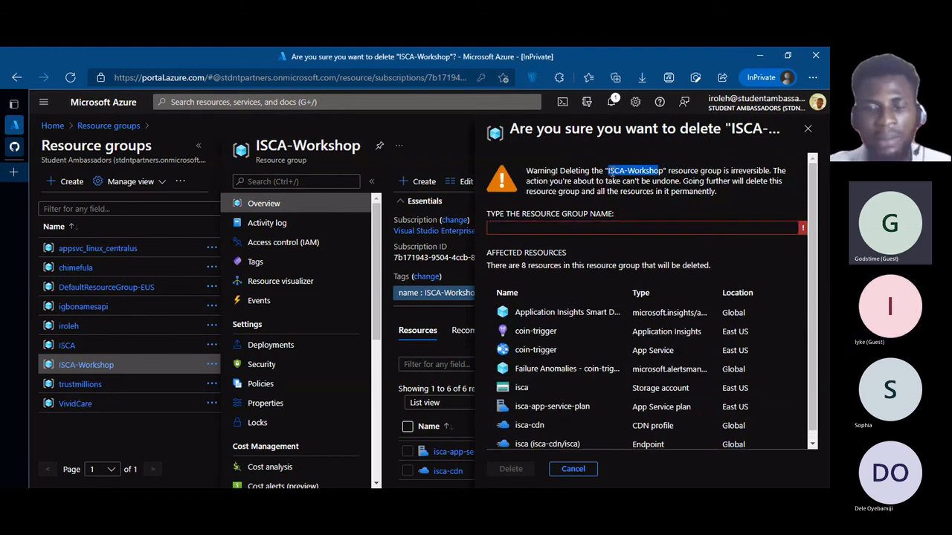
{"action": "left_click", "coordinate": [632, 231]}
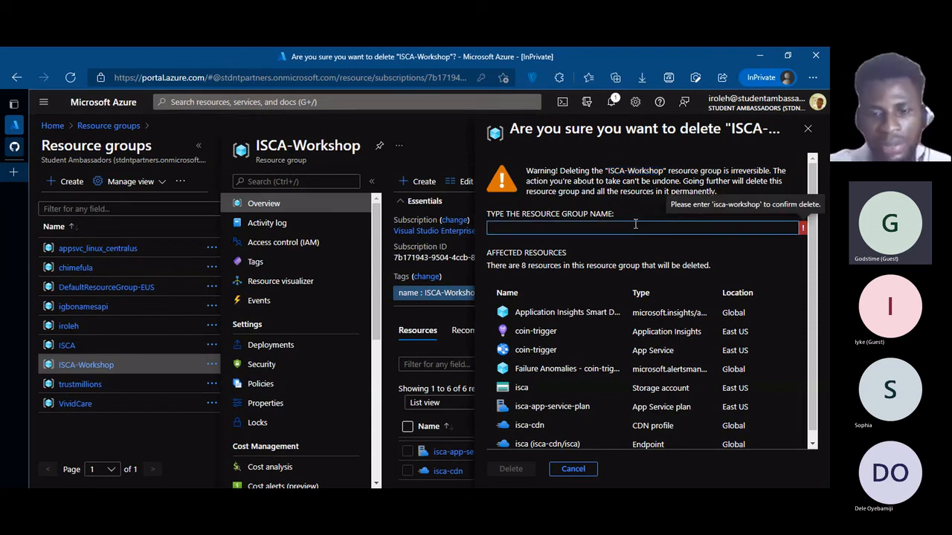
{"action": "key", "text": "ctrl+v"}
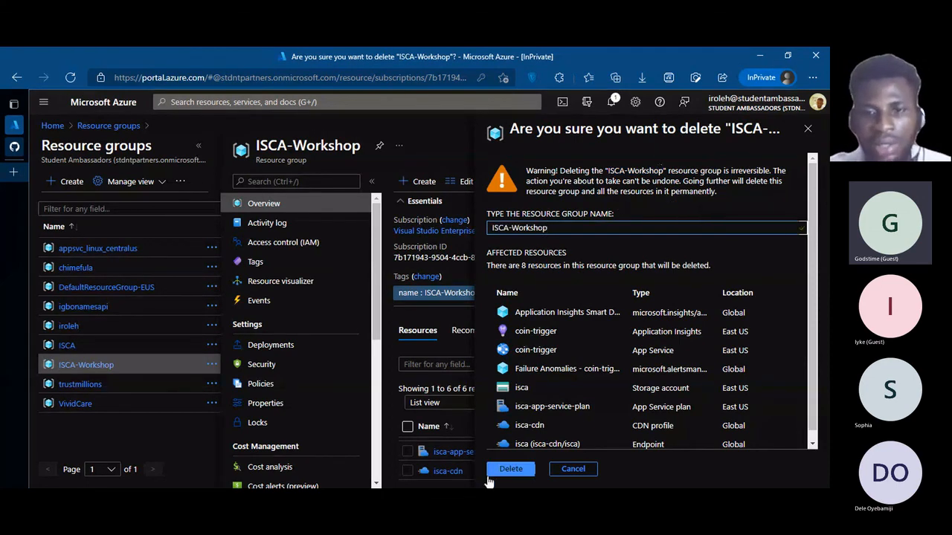
{"action": "left_click", "coordinate": [513, 474]}
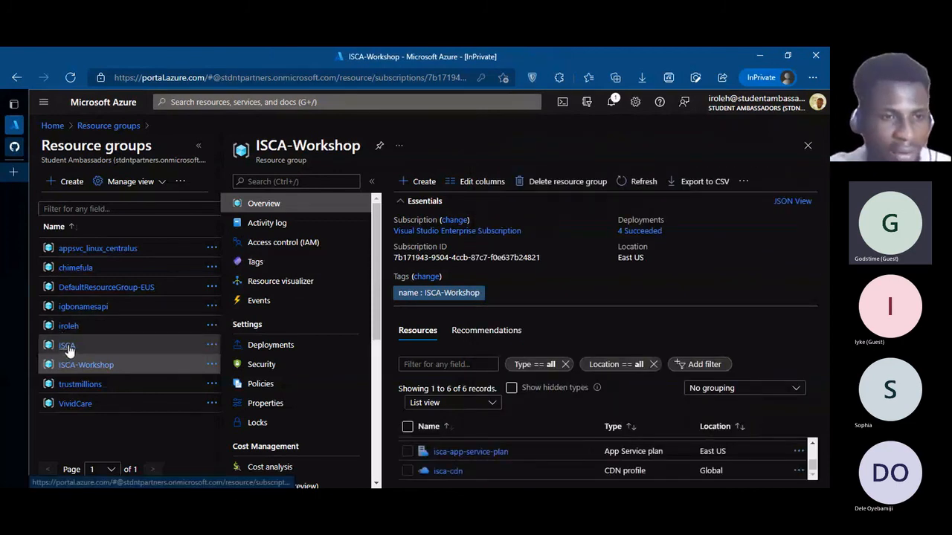
{"action": "mouse_move", "coordinate": [68, 349]}
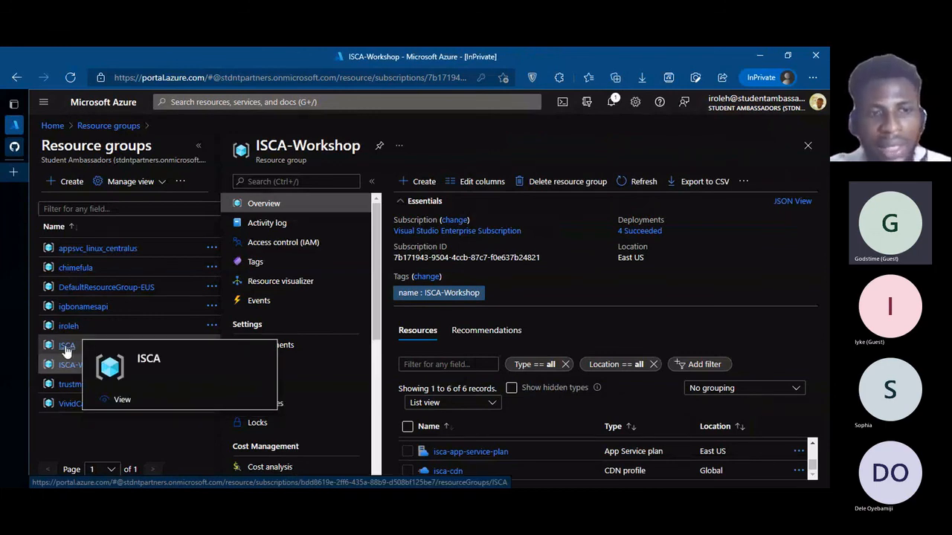
Delete the ISCA resource group and its 3 resources, confirming with the name ISCA
{"action": "left_click", "coordinate": [67, 351]}
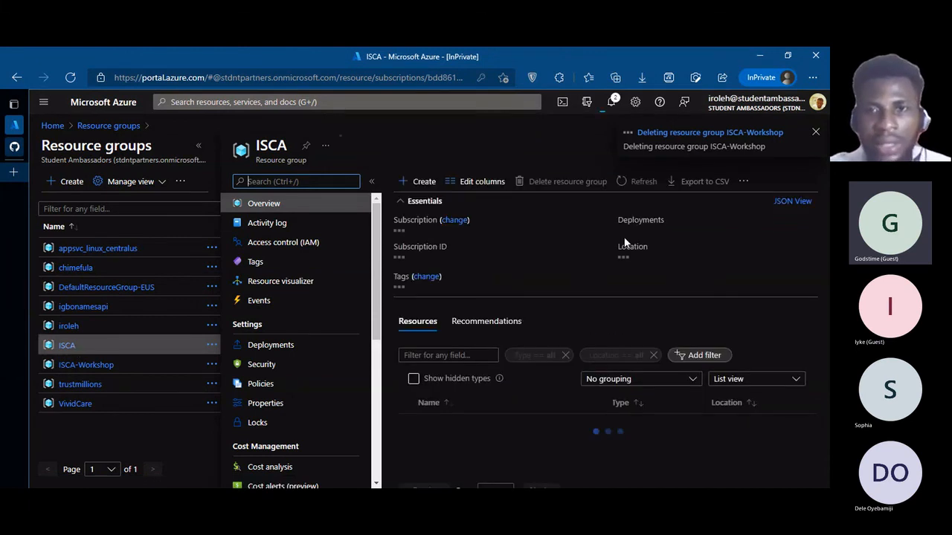
{"action": "left_click", "coordinate": [561, 182]}
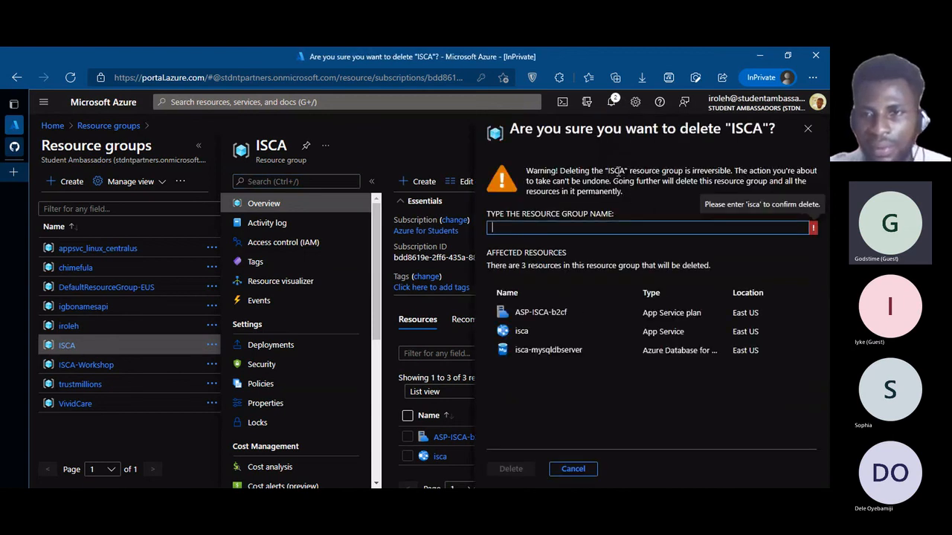
{"action": "double_click", "coordinate": [617, 171]}
{"action": "key", "text": "ctrl+c"}
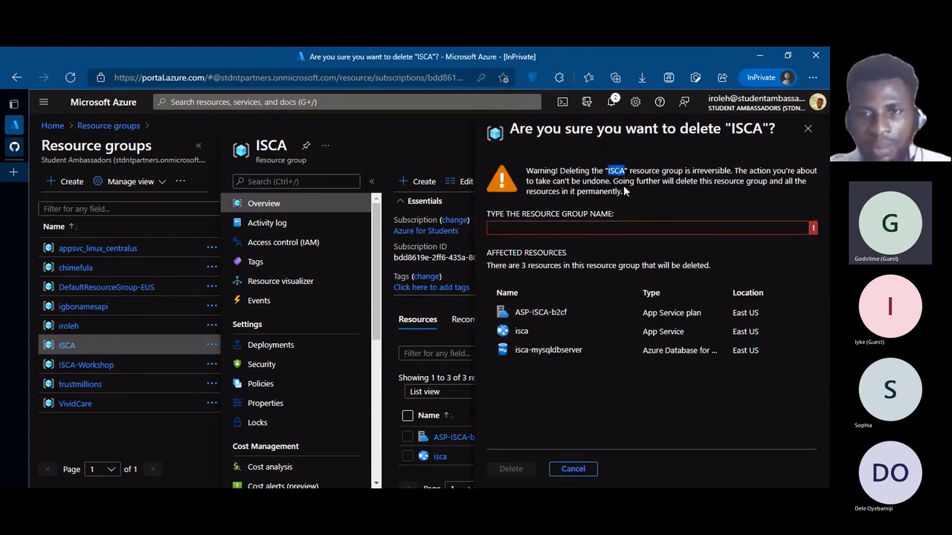
{"action": "left_click", "coordinate": [636, 226]}
{"action": "key", "text": "ctrl+v"}
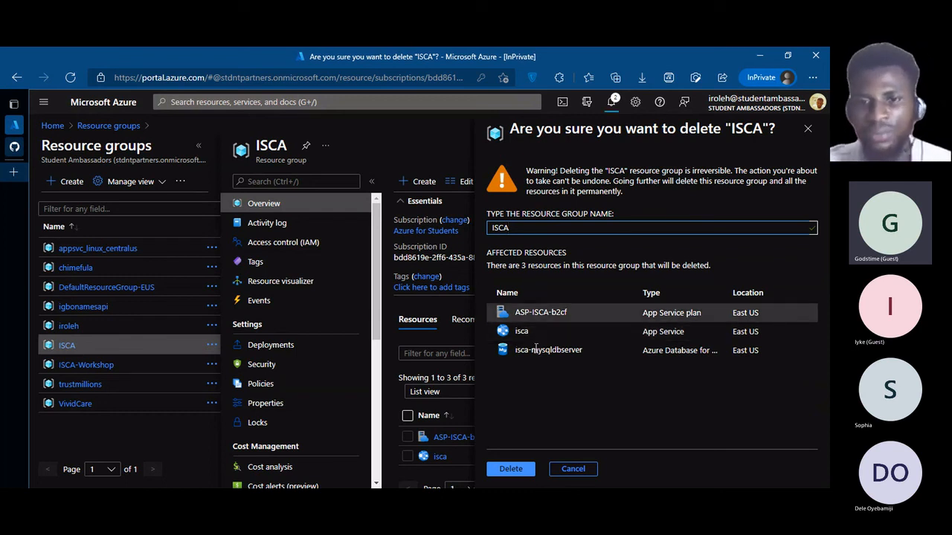
{"action": "left_click", "coordinate": [510, 468]}
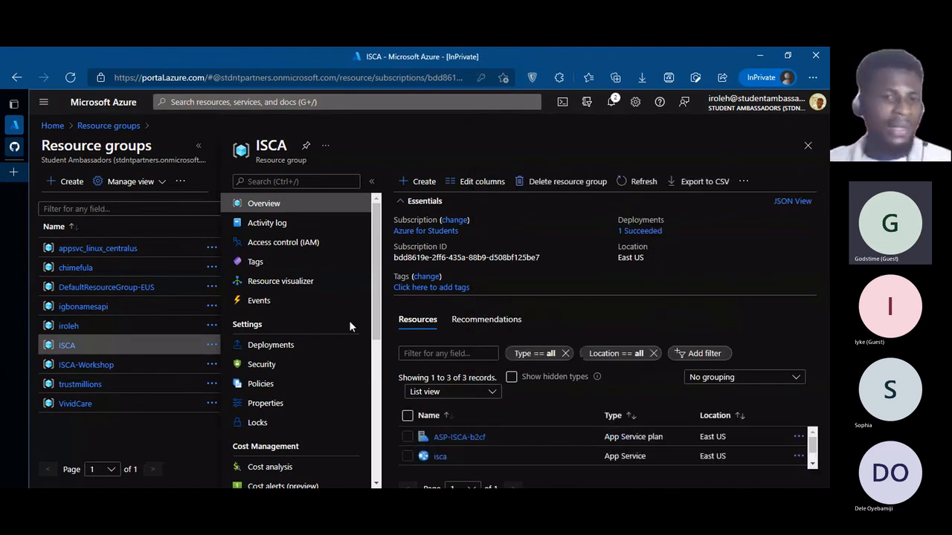